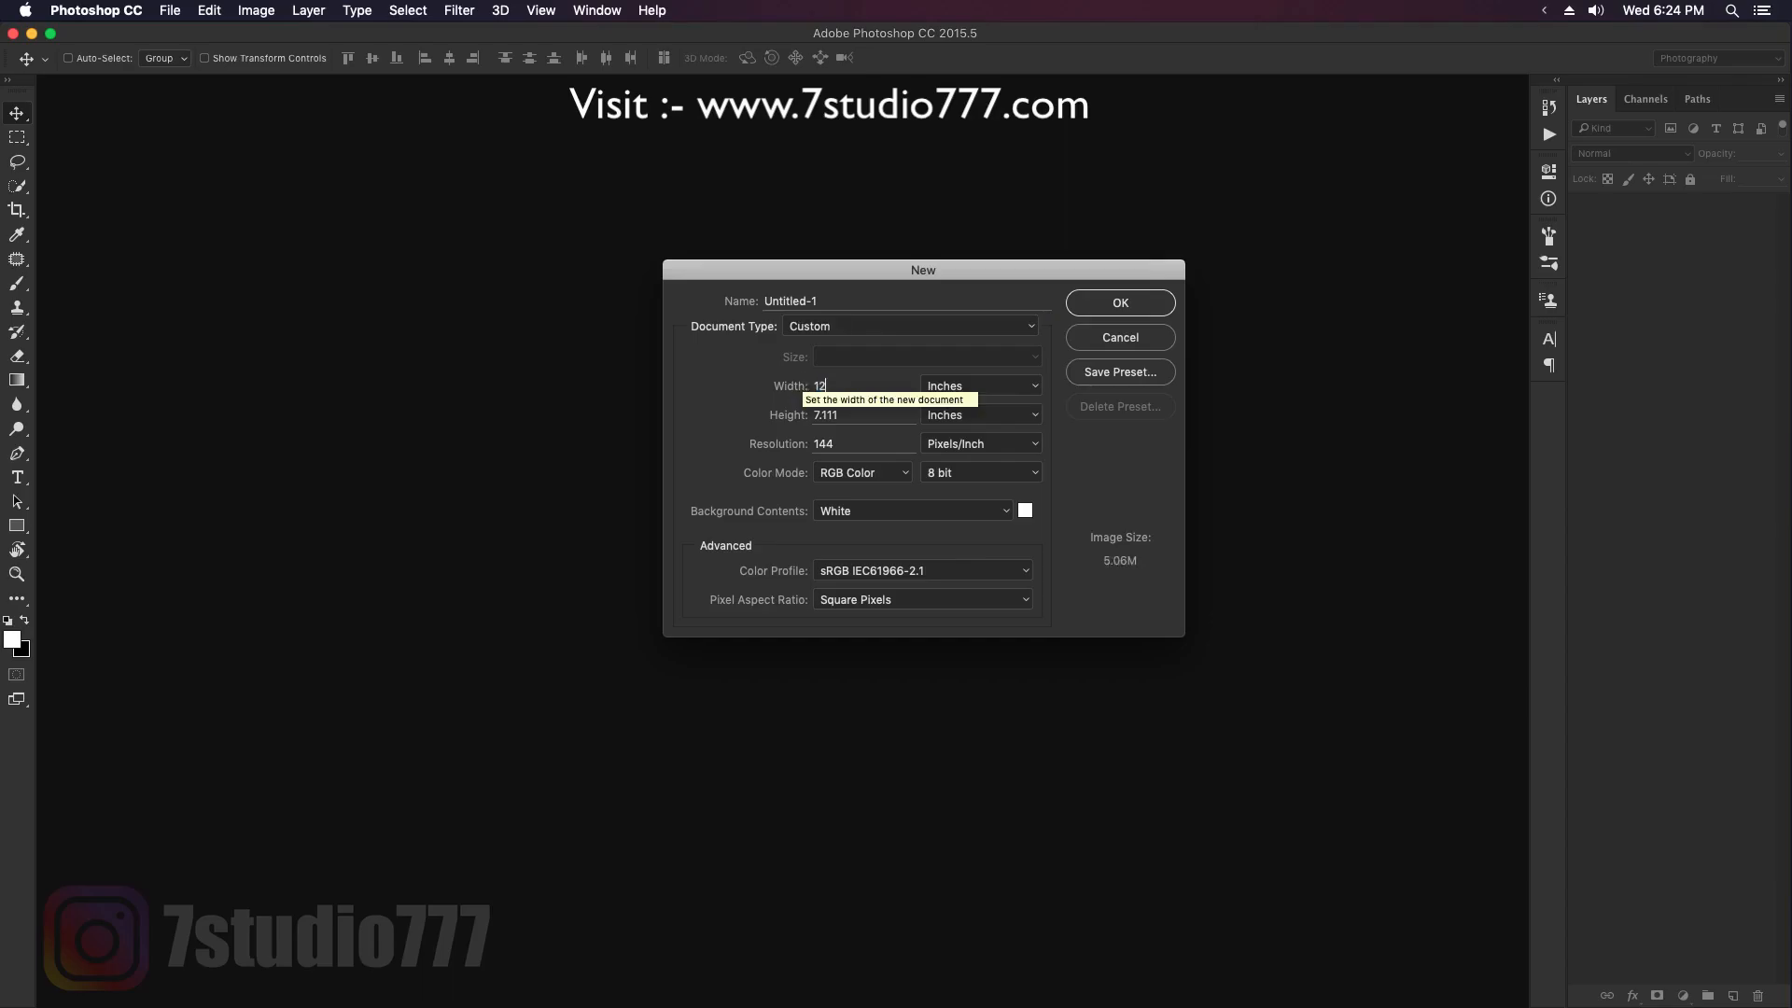
Create the new 12-inch-wide document with a height of 16 inches and a resolution of 200 pixels/inch
key("Tab")
type("16")
key("Tab")
type("200")
key("Return")
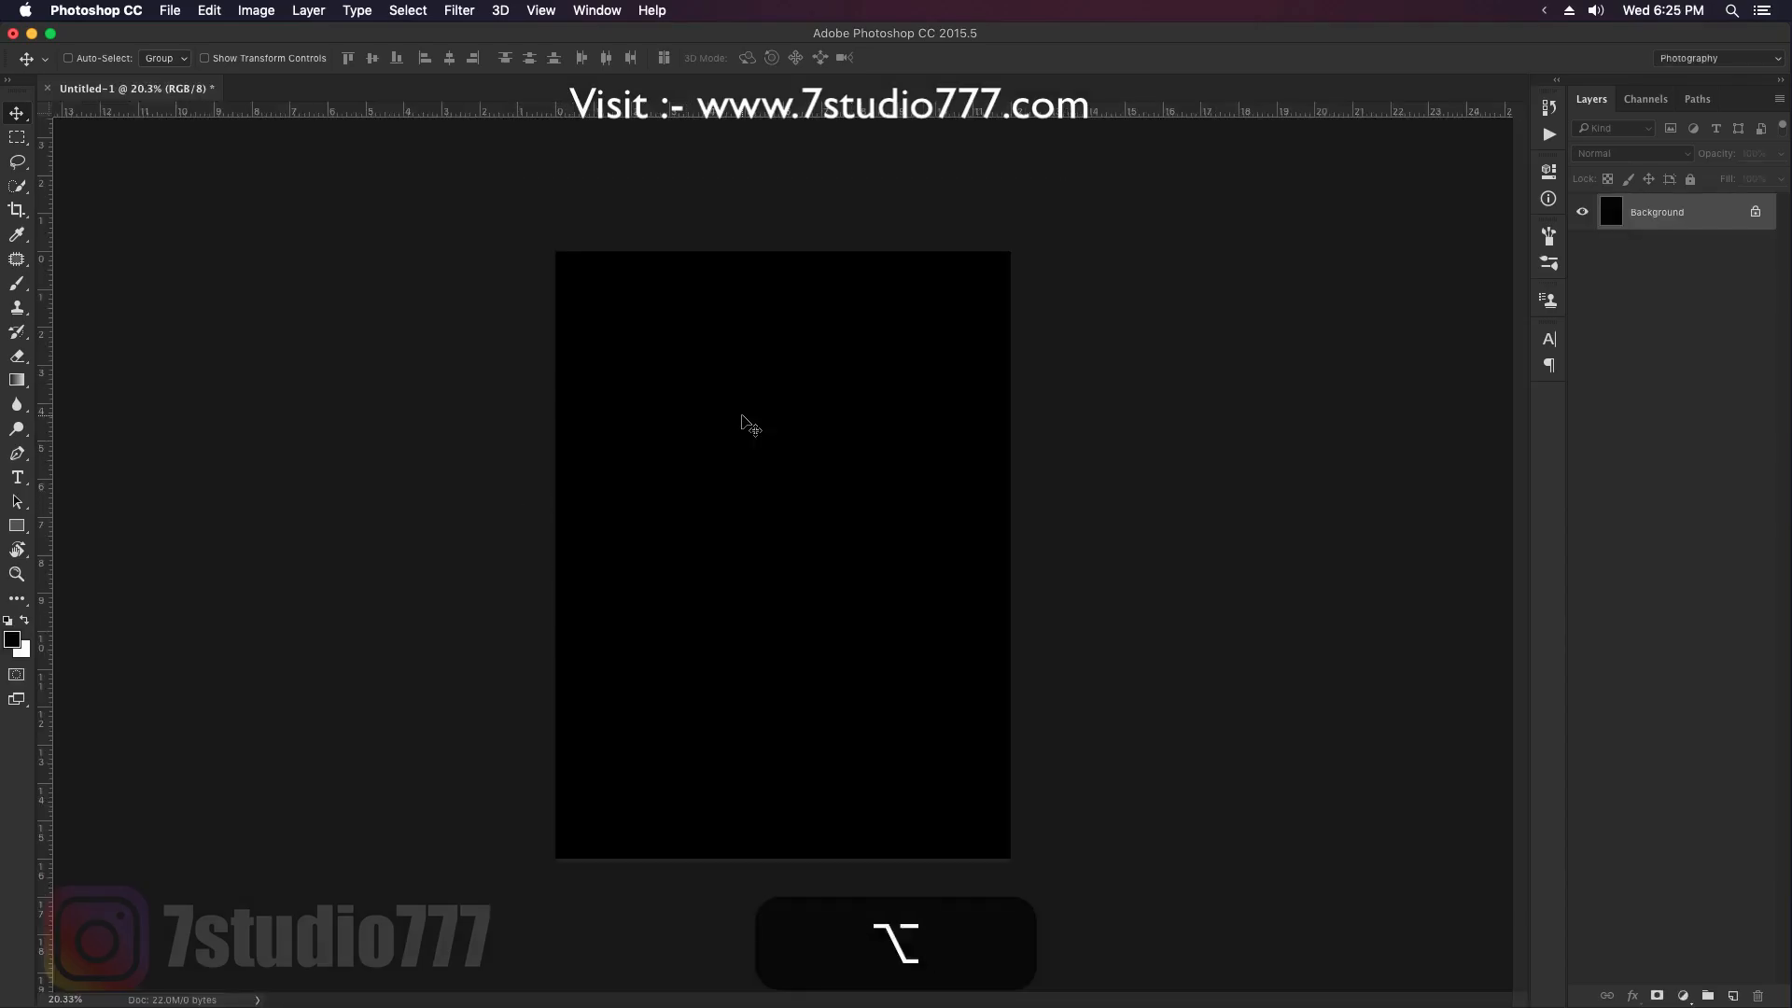
Add two vertical guides on the canvas, at 2 inches and 4 inches on the horizontal ruler
scroll(741, 417, "up", 3)
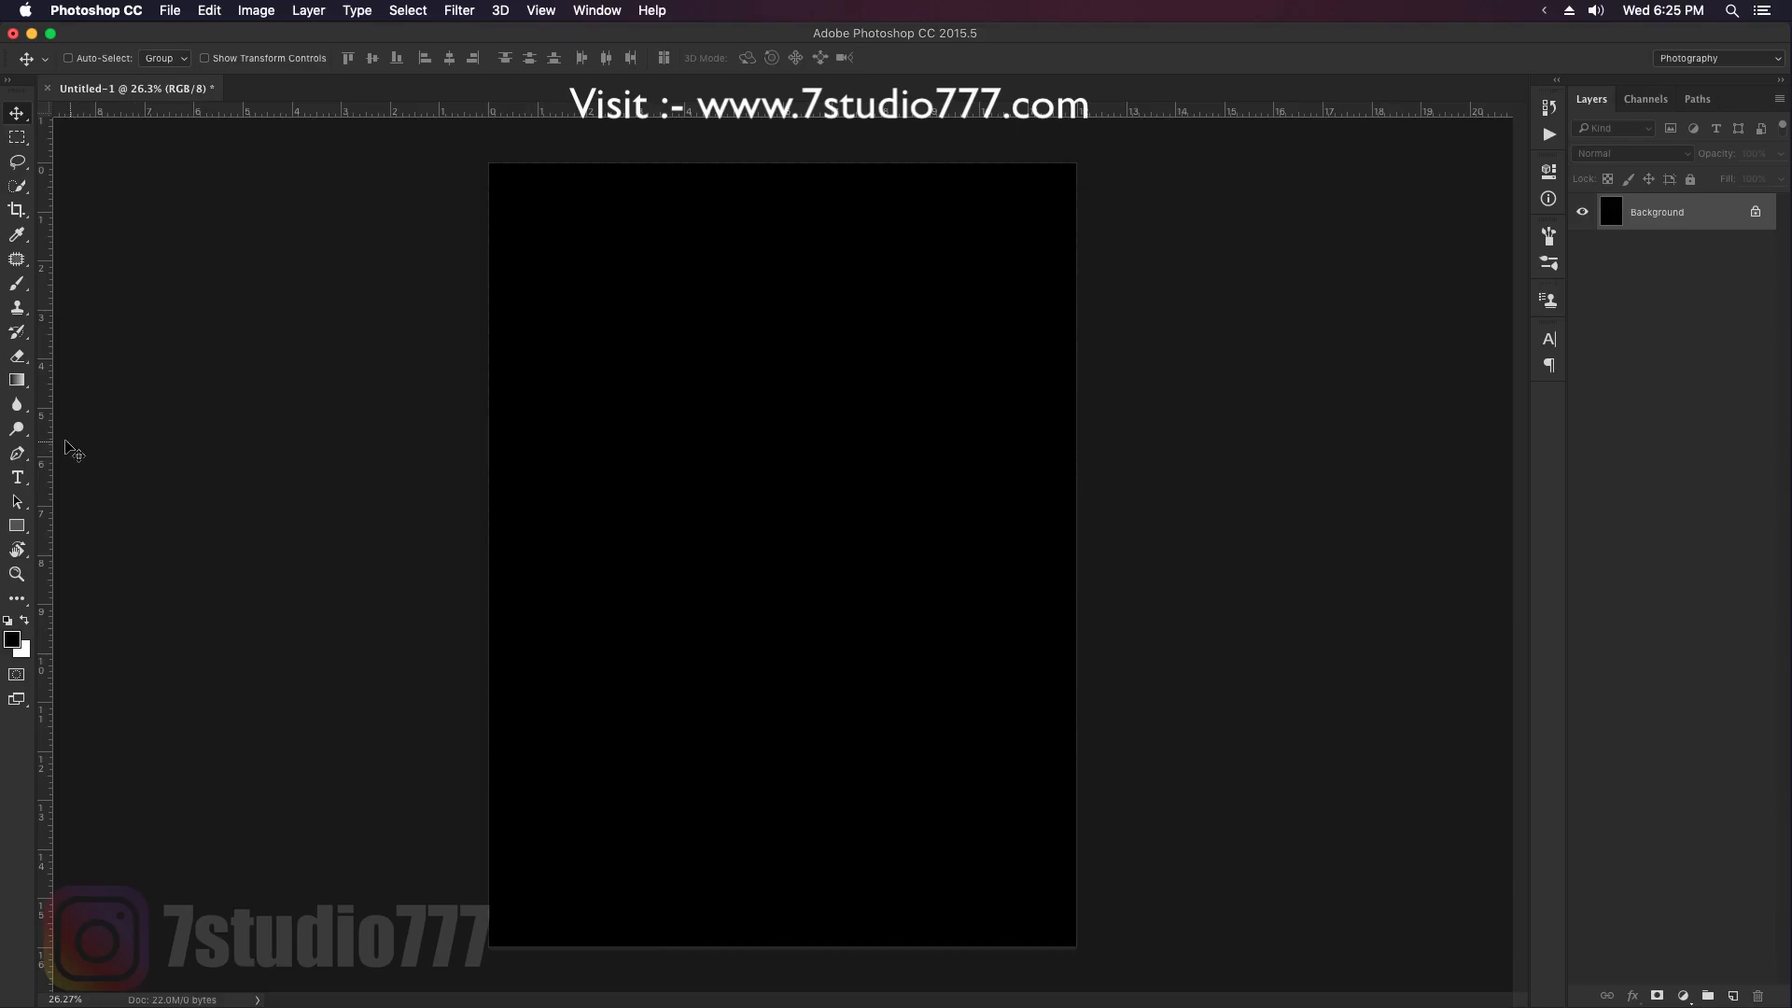
left_click_drag(48, 441, 587, 542)
left_click_drag(45, 538, 685, 590)
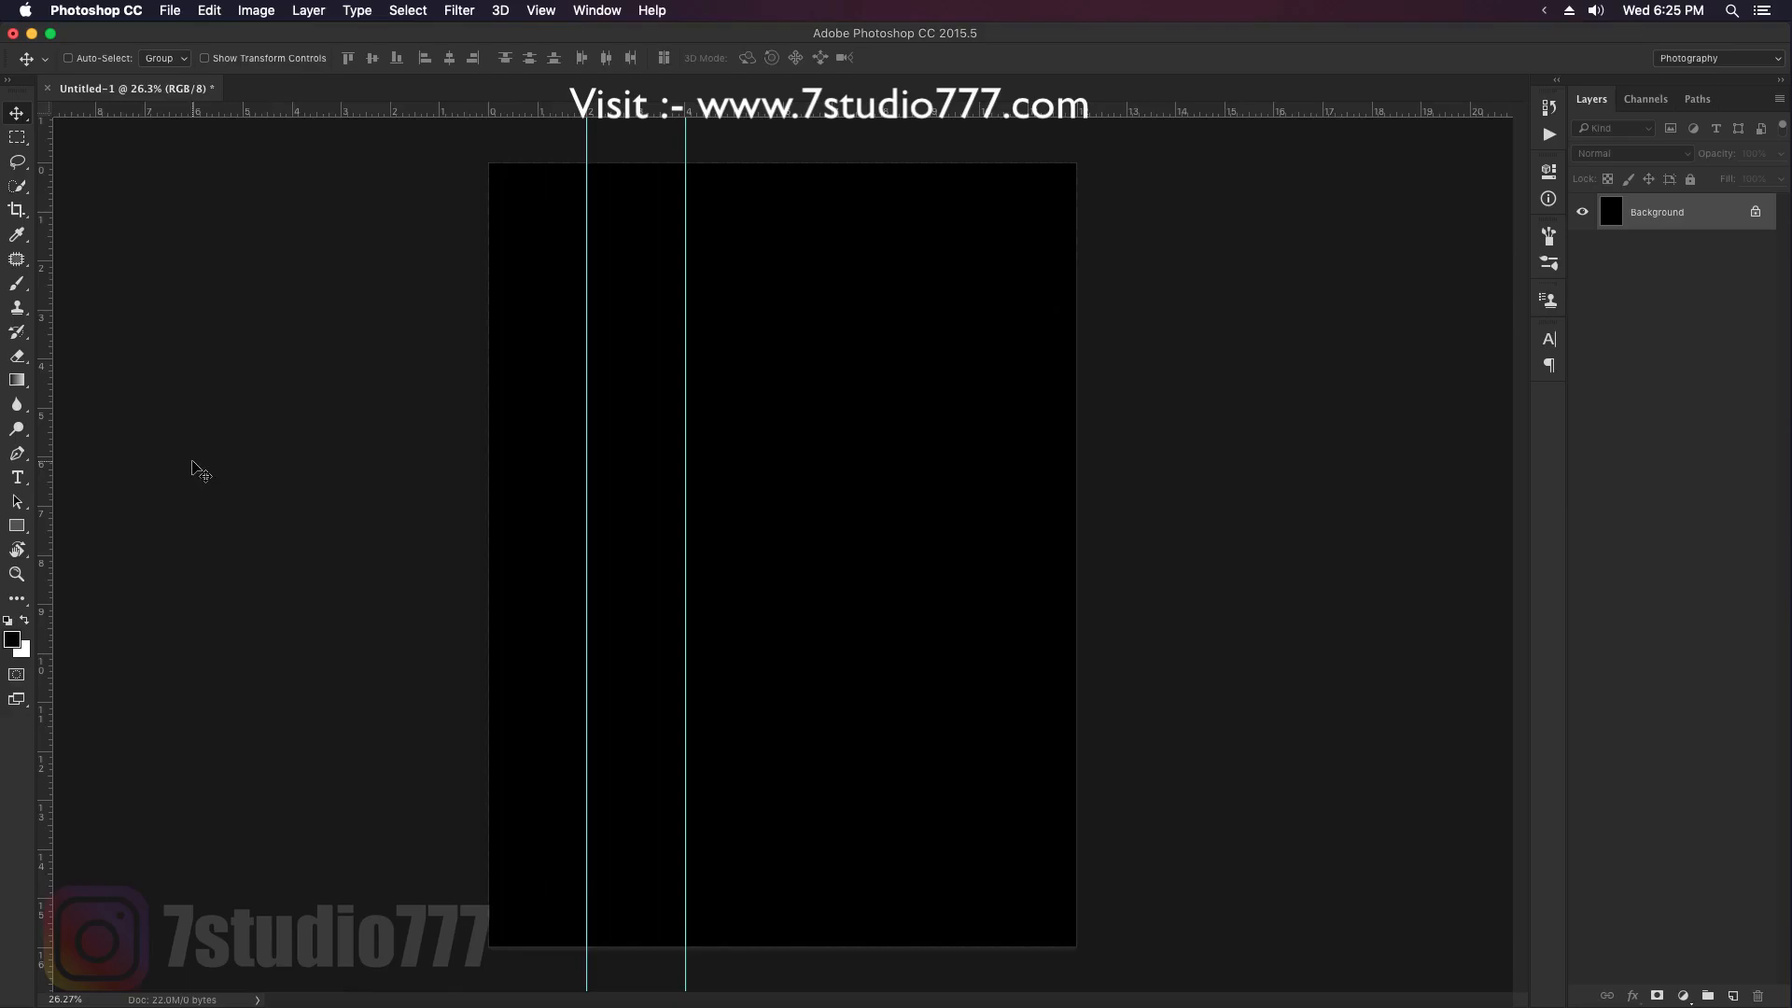
Set up the Pen tool in Shape mode with a red fill and no stroke
key("p")
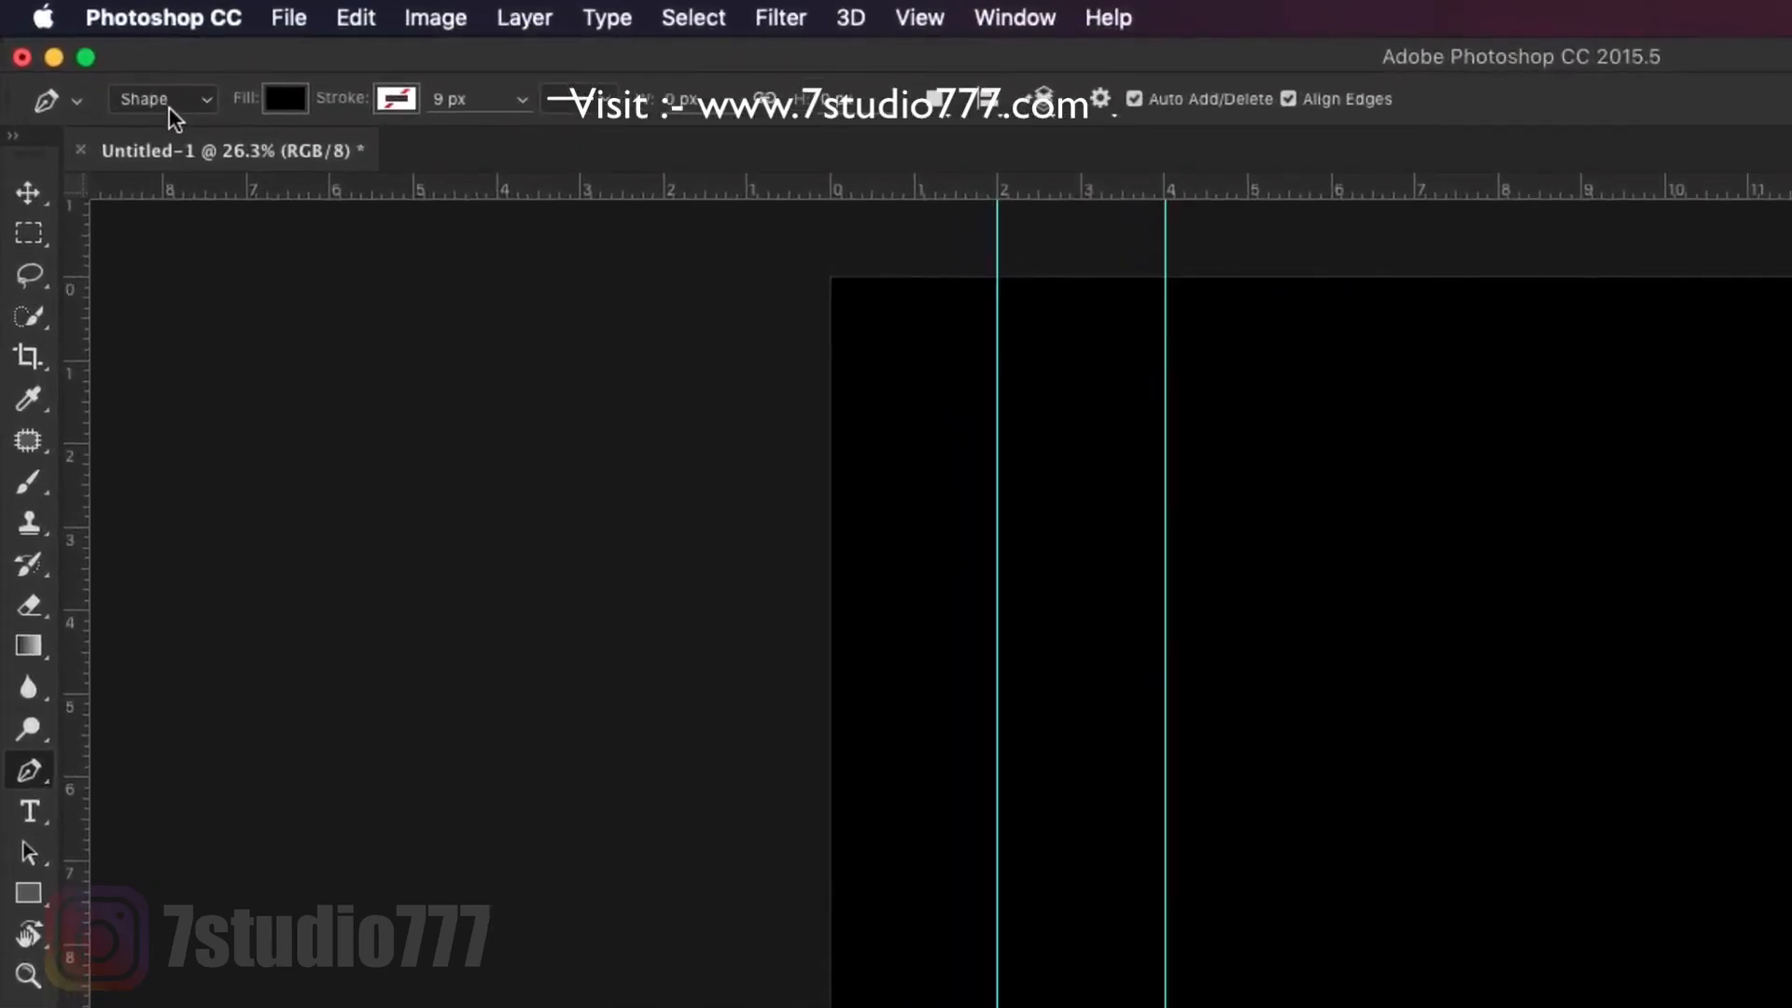
left_click(168, 103)
left_click(175, 95)
left_click(280, 99)
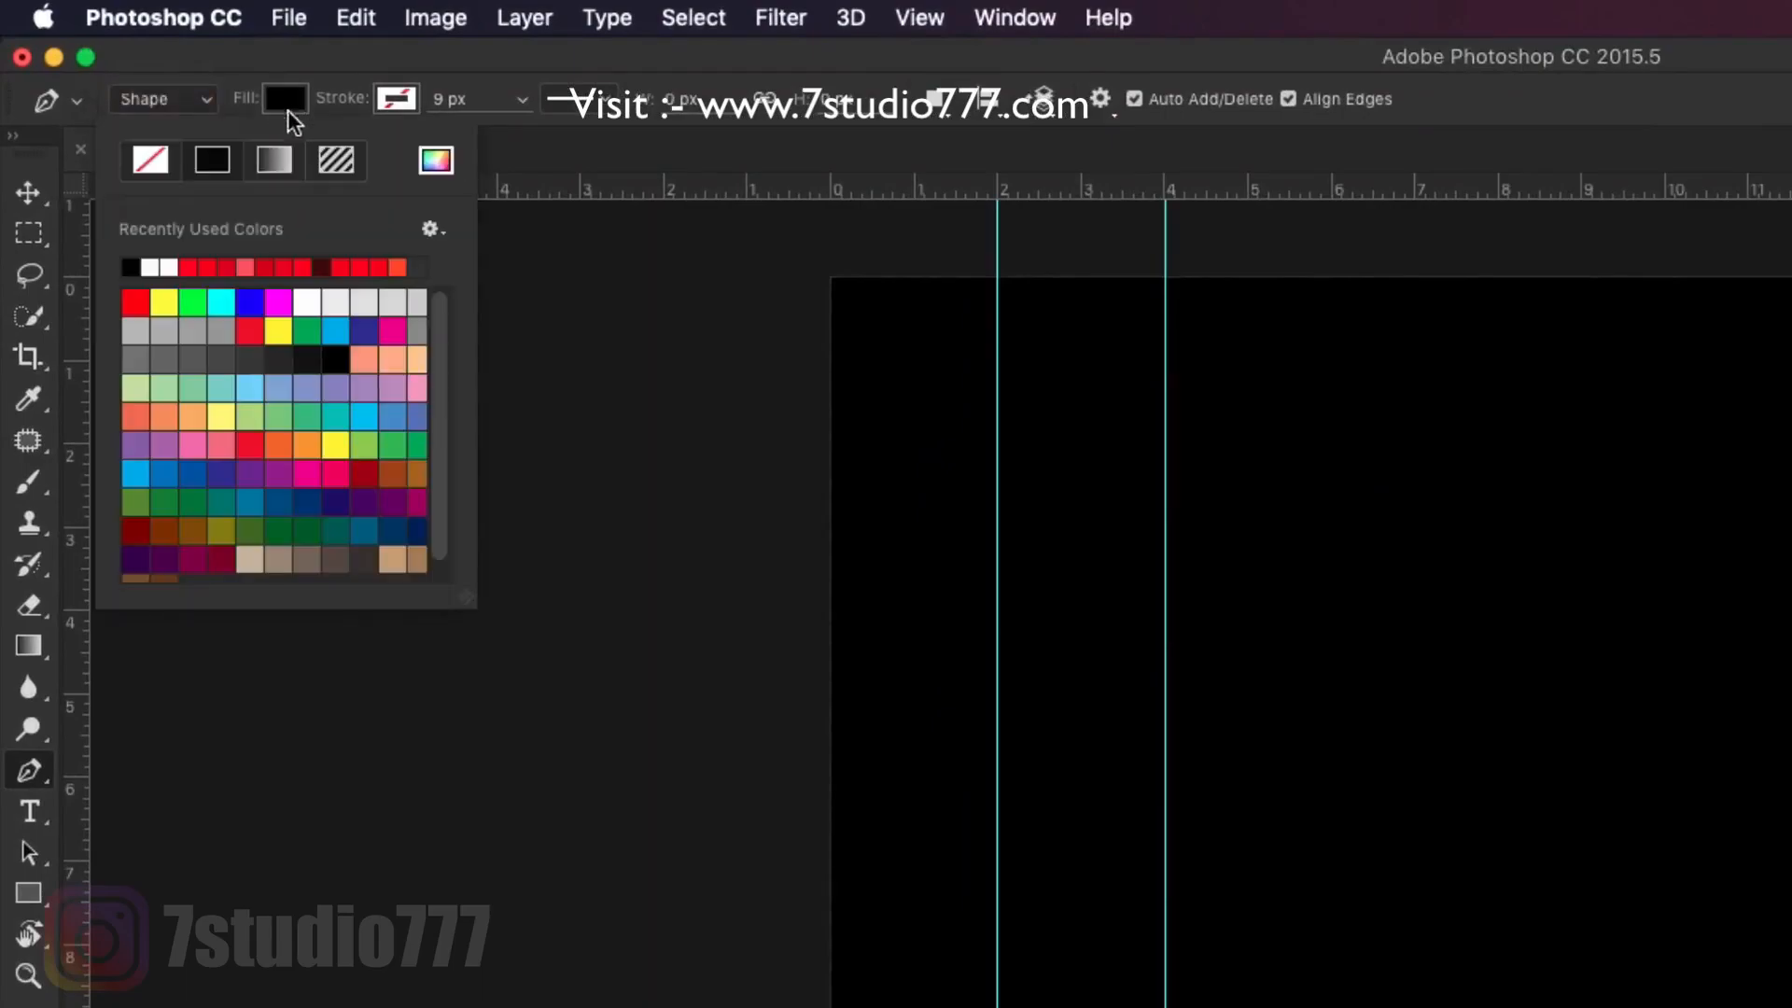
left_click(191, 268)
left_click(552, 53)
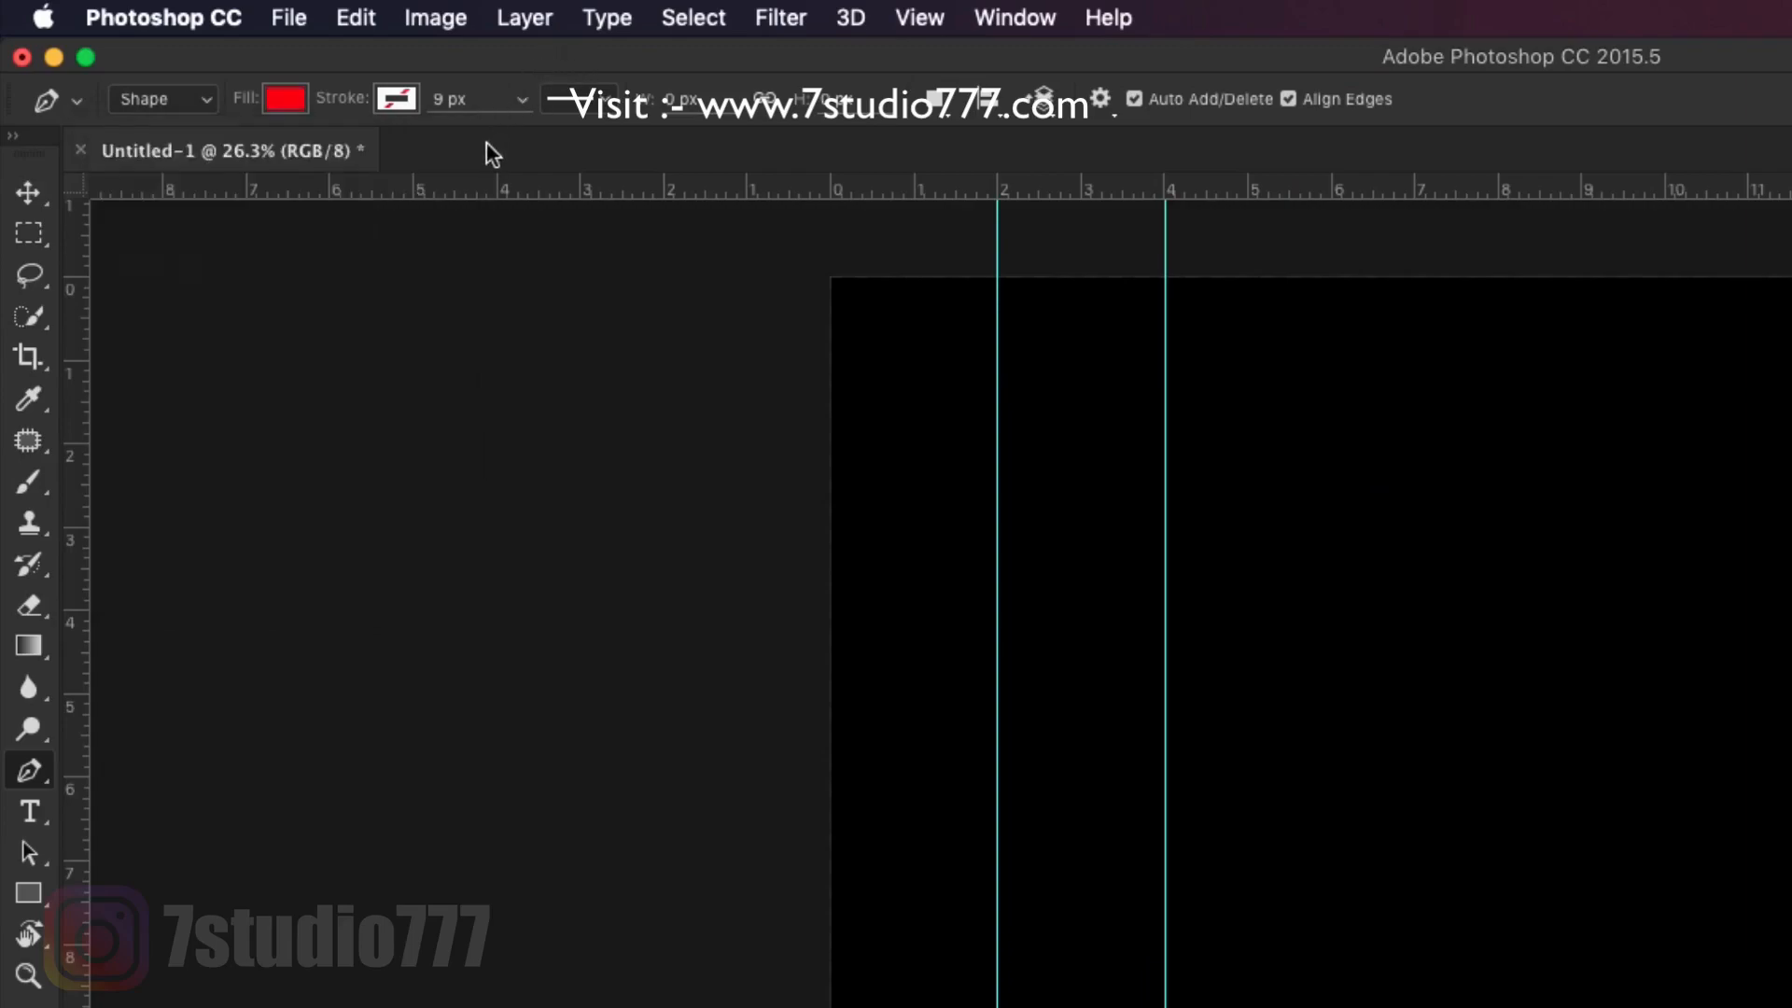
left_click(398, 101)
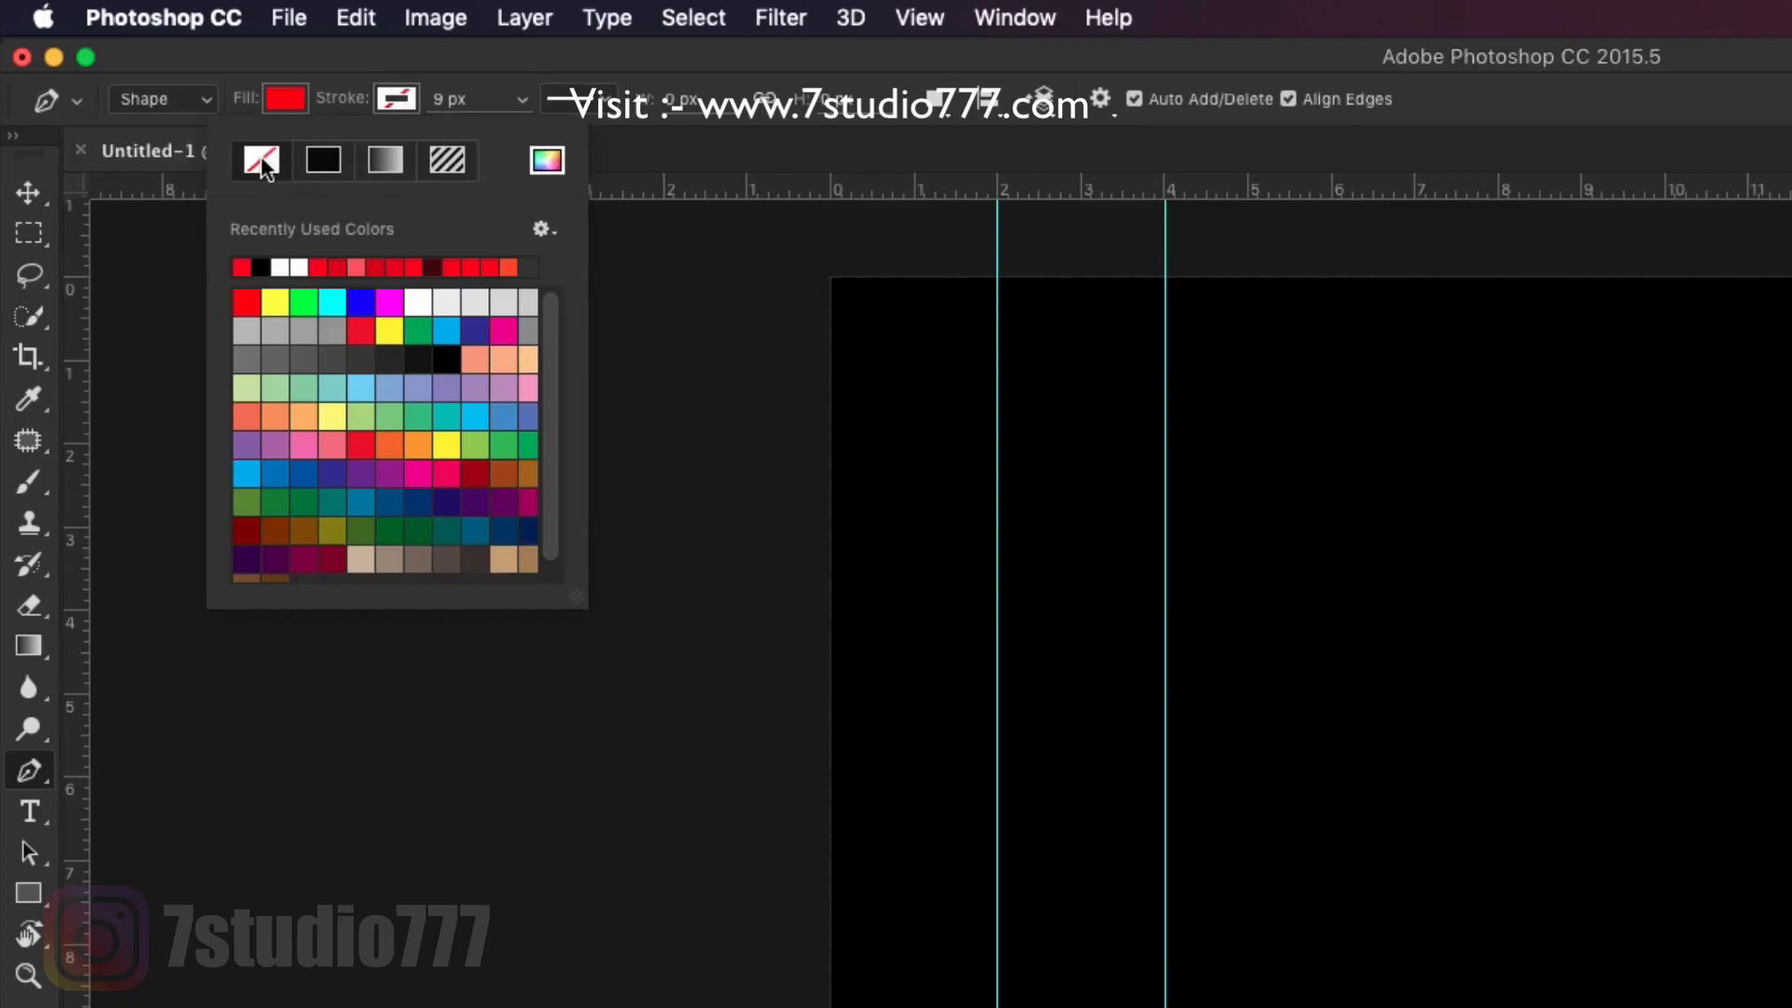
left_click(586, 46)
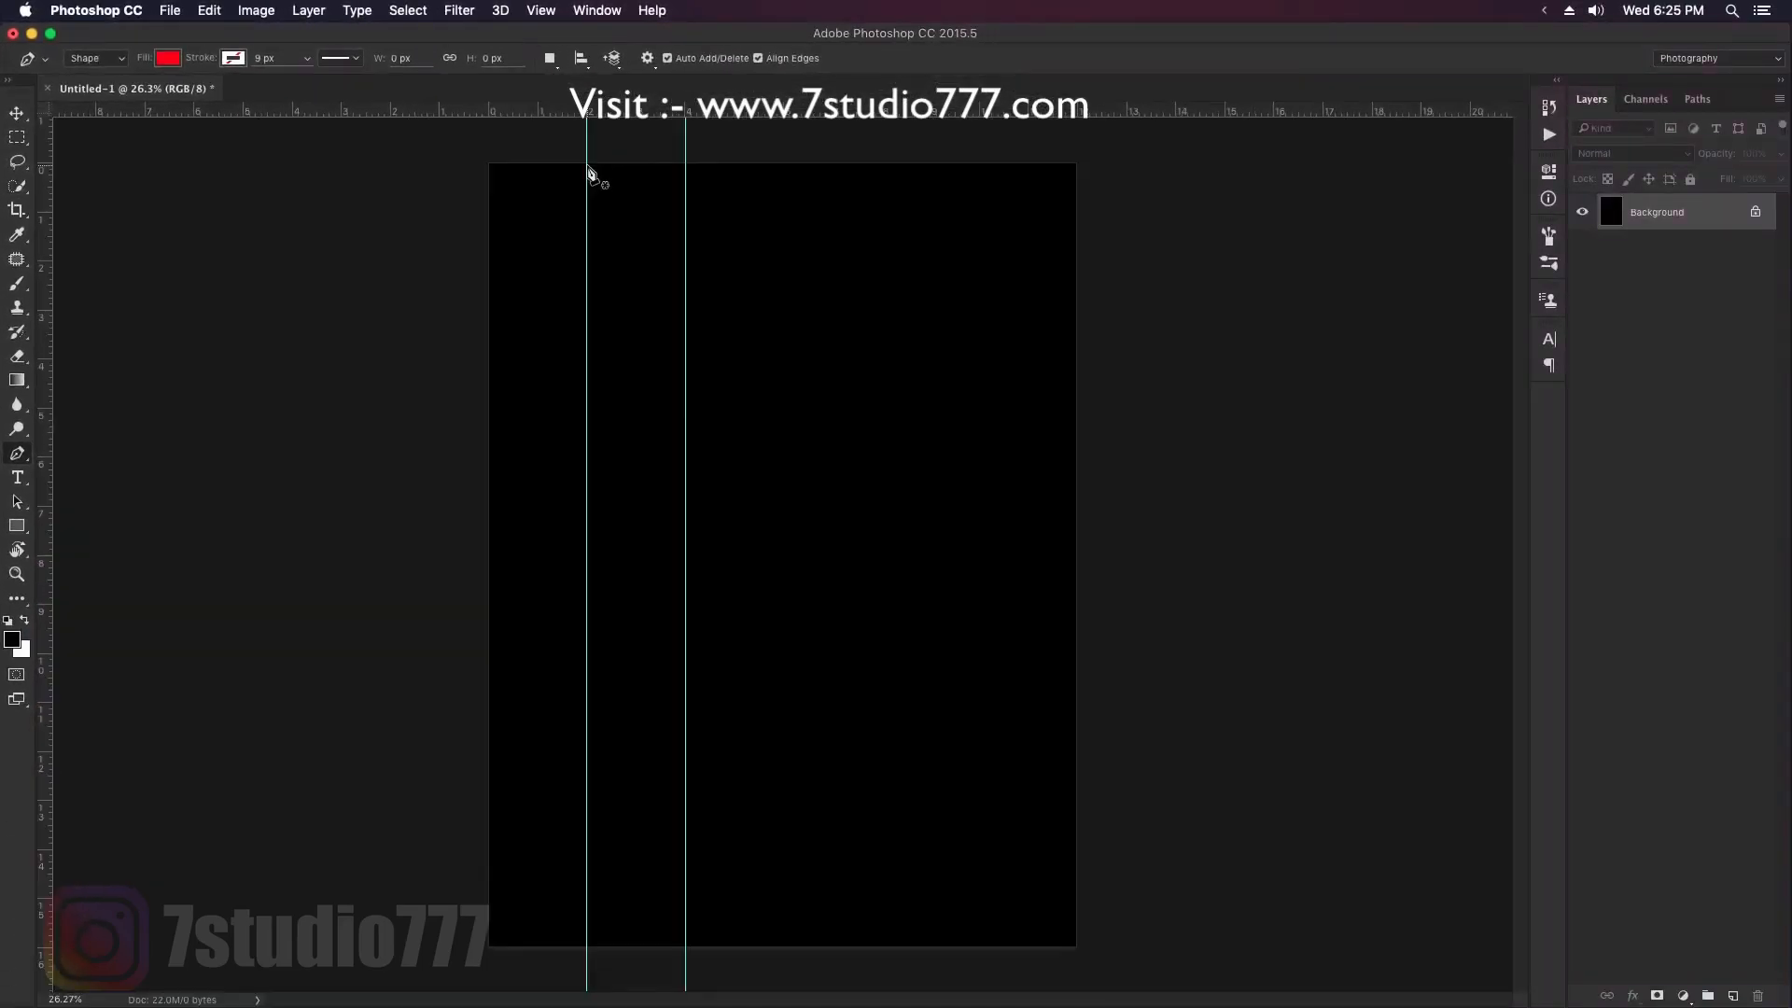
Draw a full-height red shape from the 2-inch guide, its edge notched inward to the 4-inch guide and its other side straight near mid-canvas
left_click(587, 166)
left_click(686, 510)
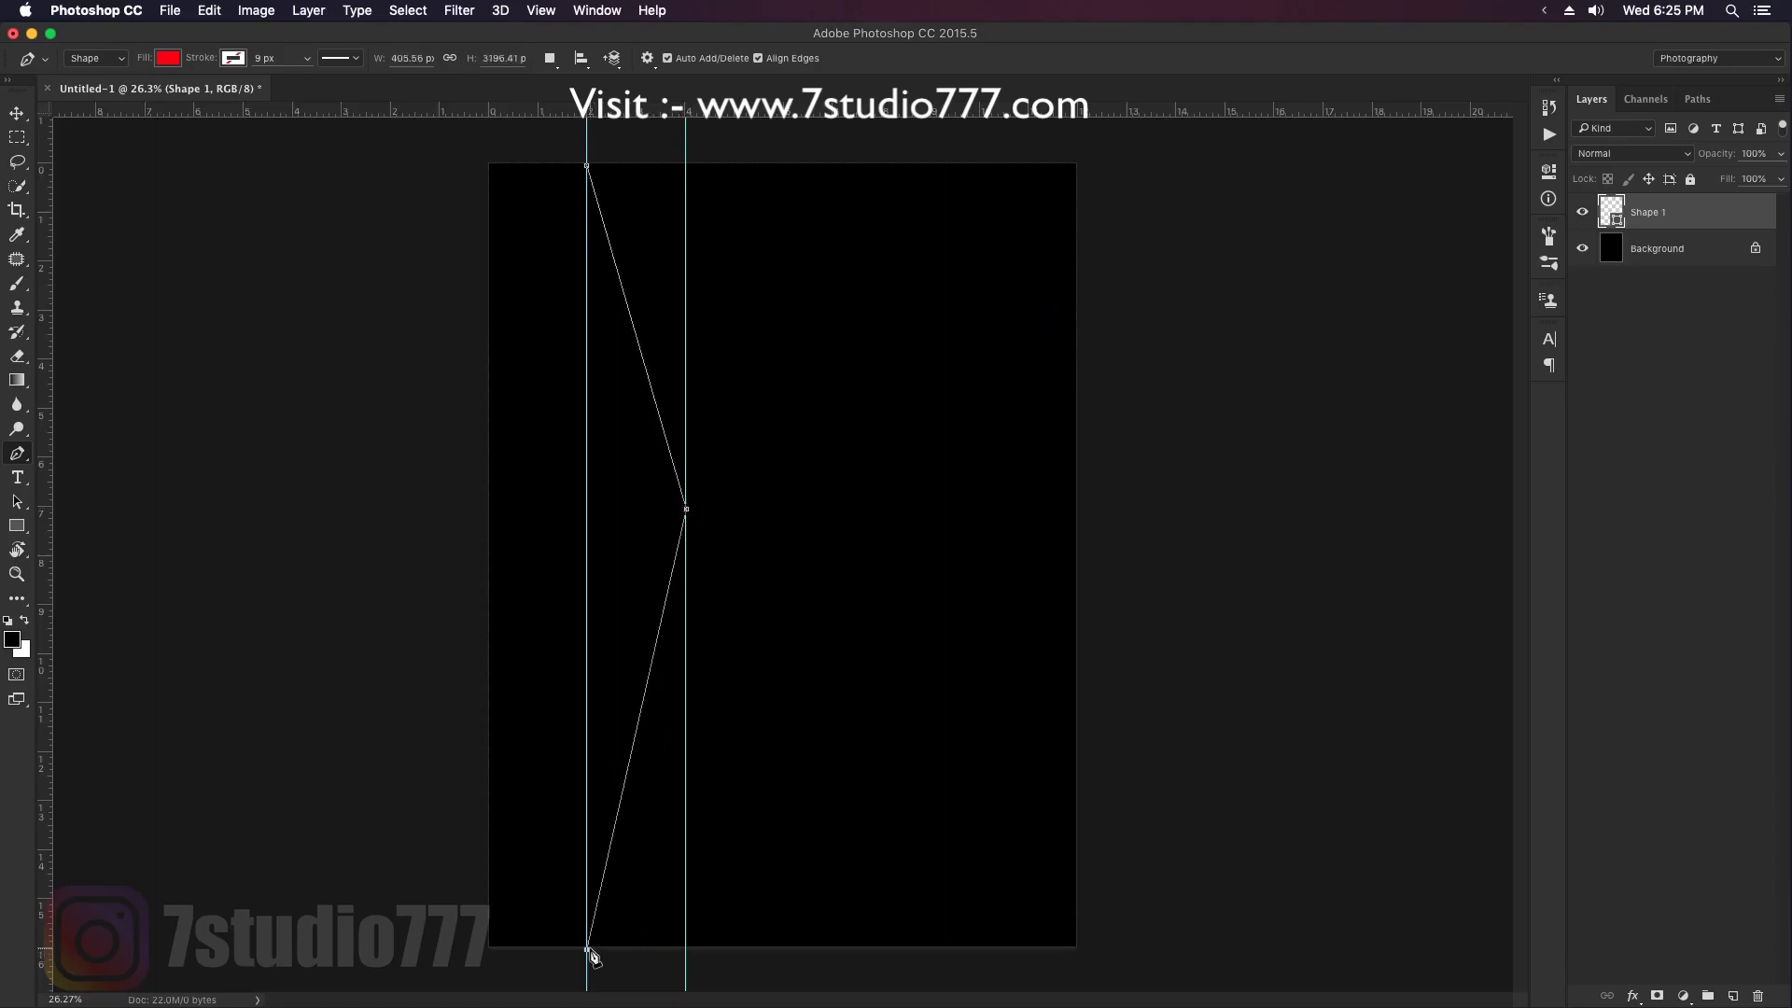
left_click(588, 949)
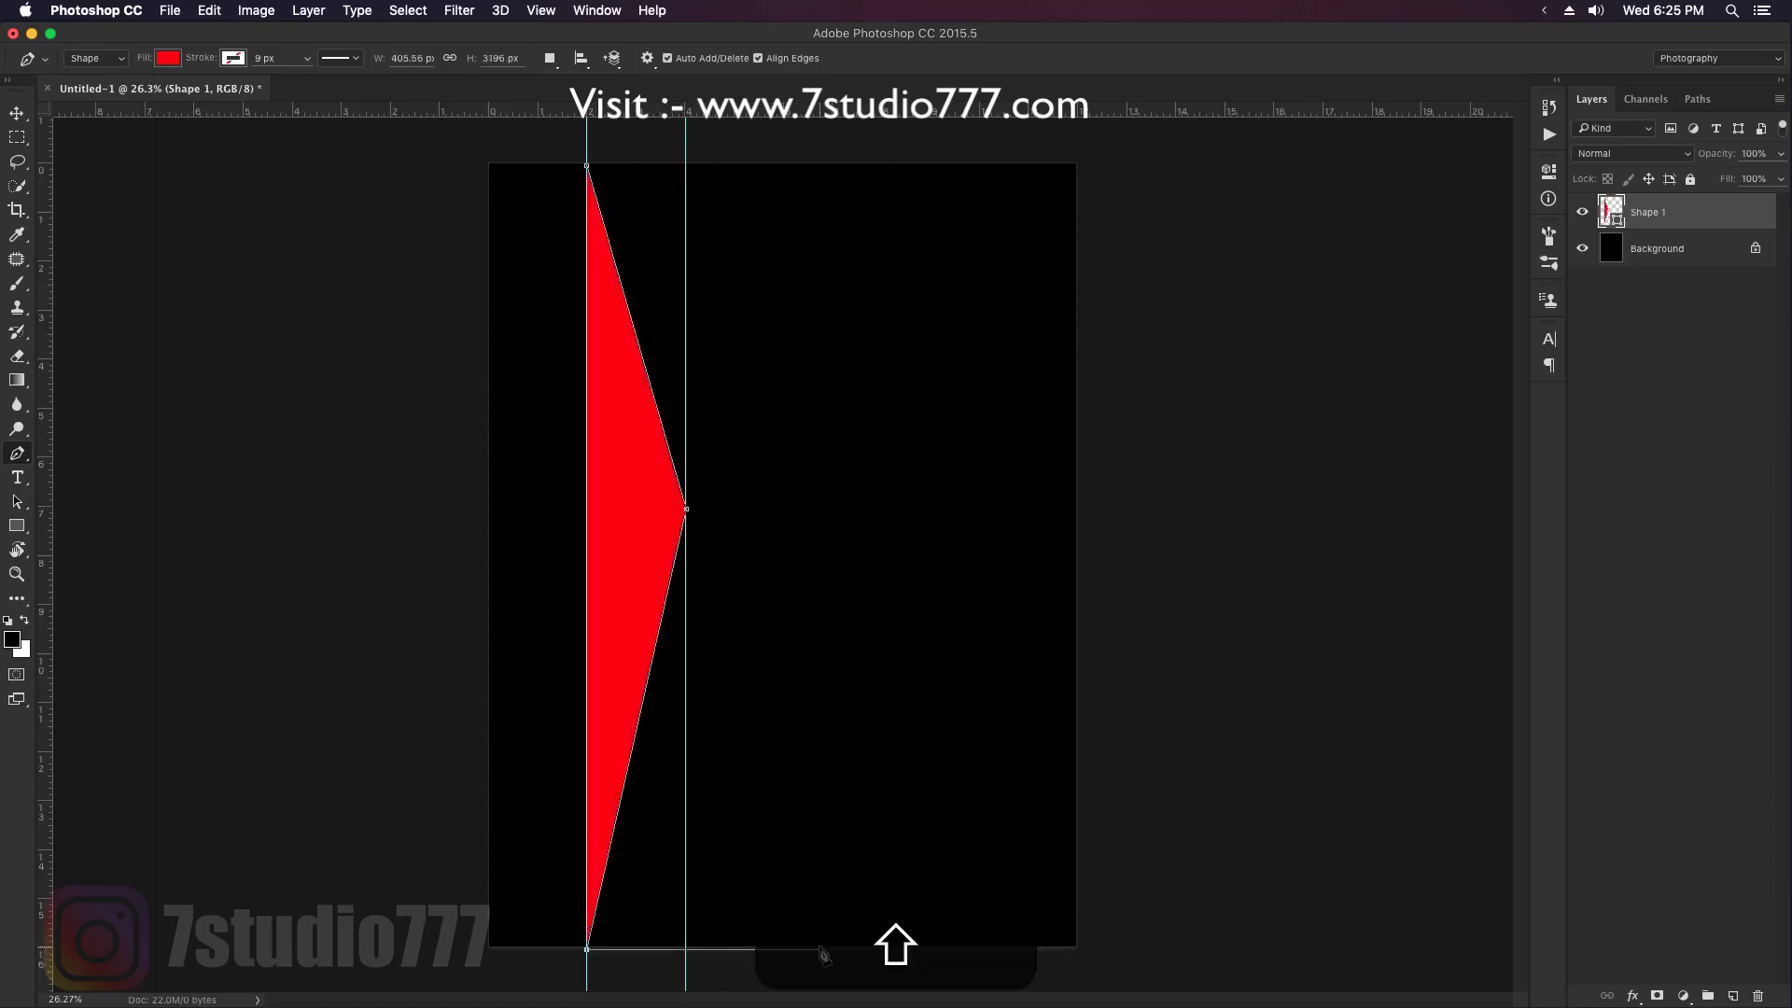
left_click(822, 951, "shift")
left_click(837, 155, "shift")
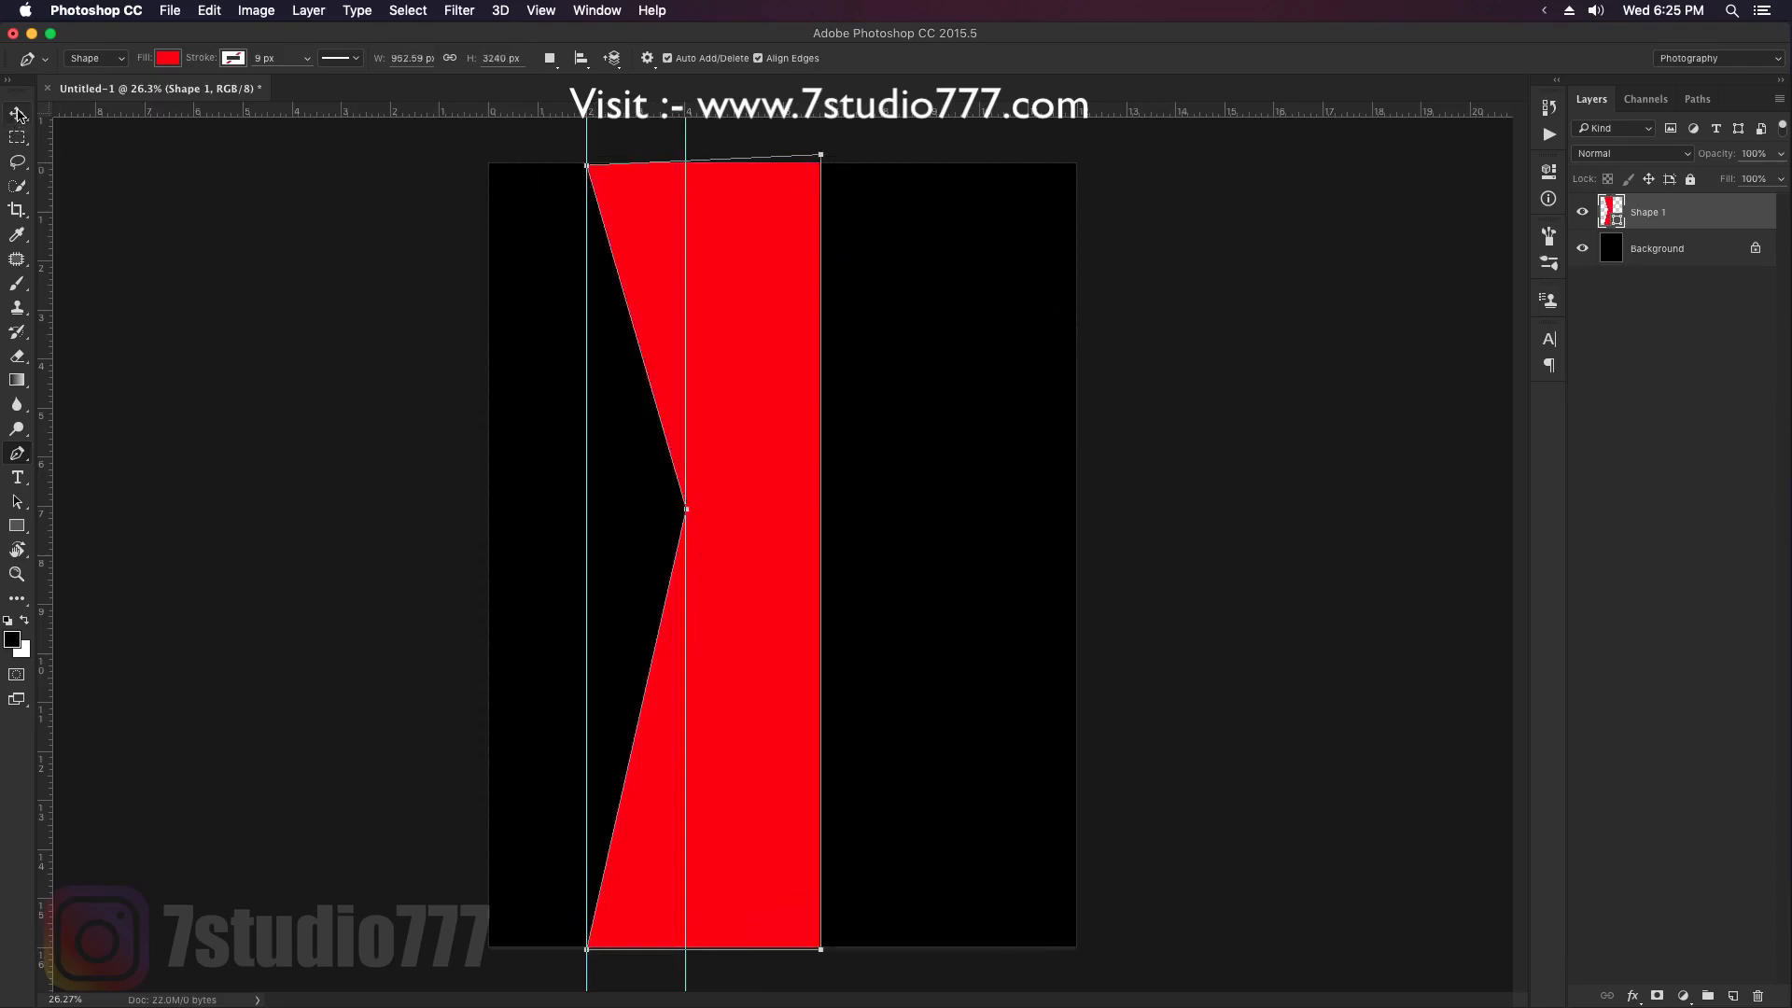
Remove both vertical guides from the canvas
left_click(17, 113)
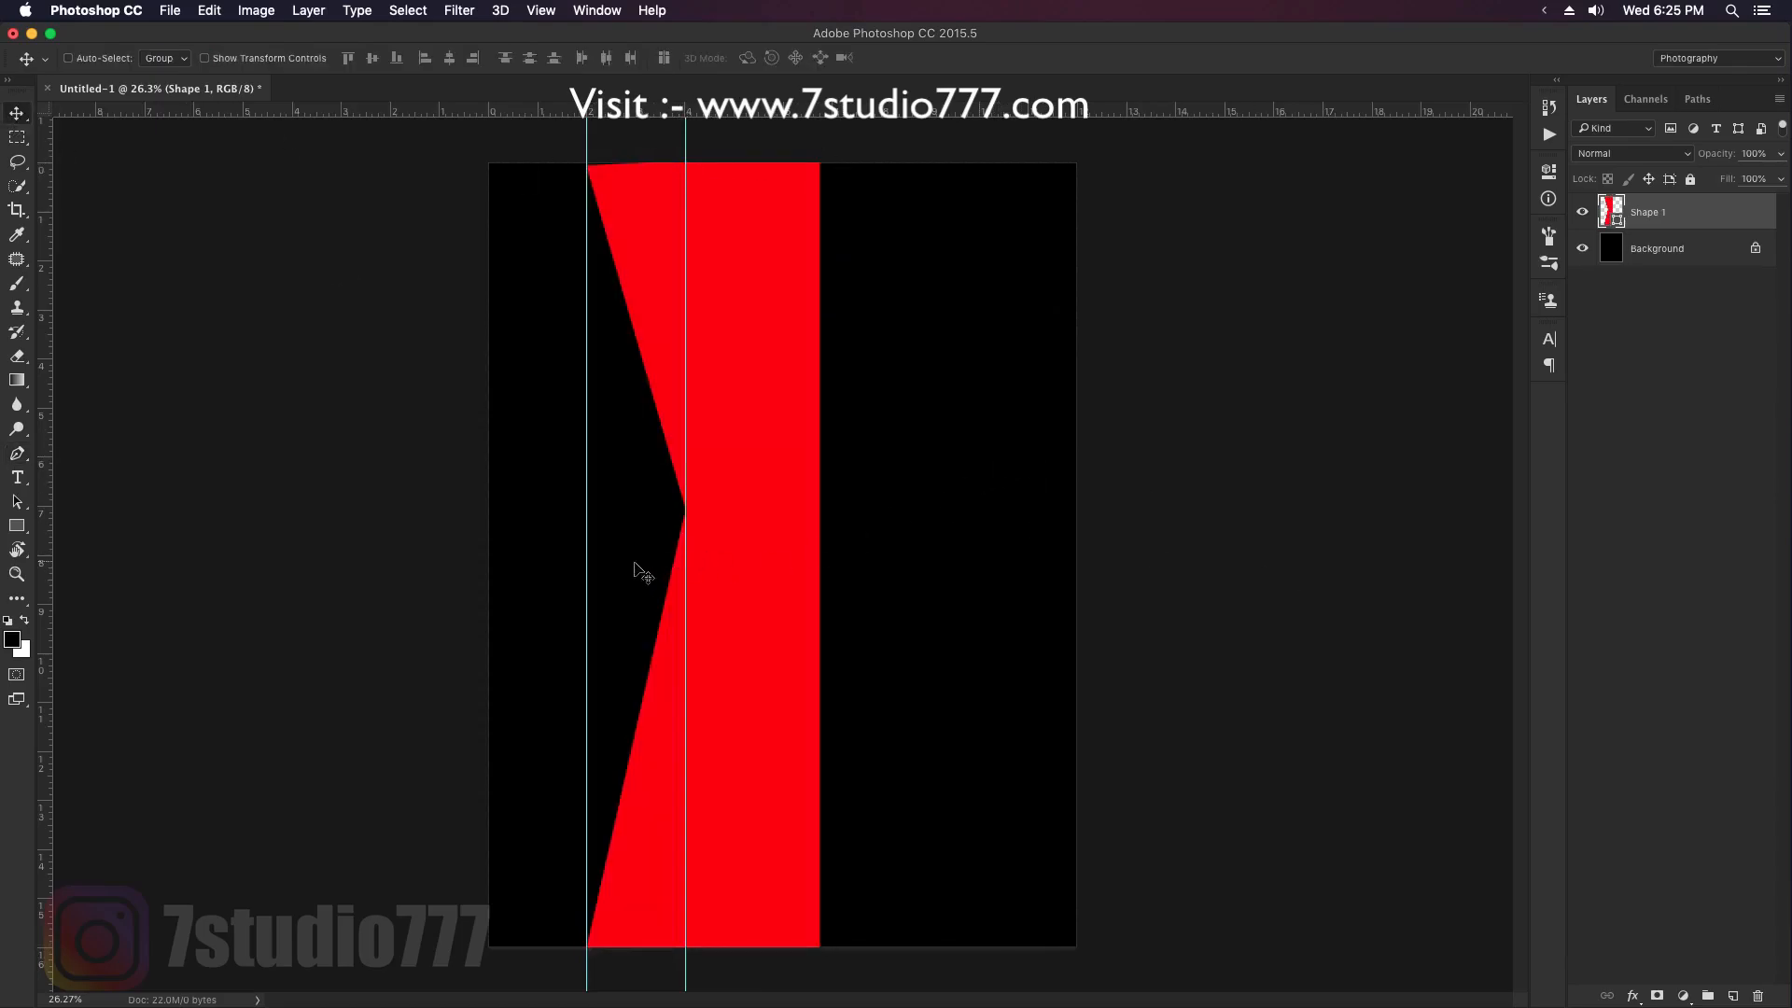
left_click_drag(588, 574, 277, 583)
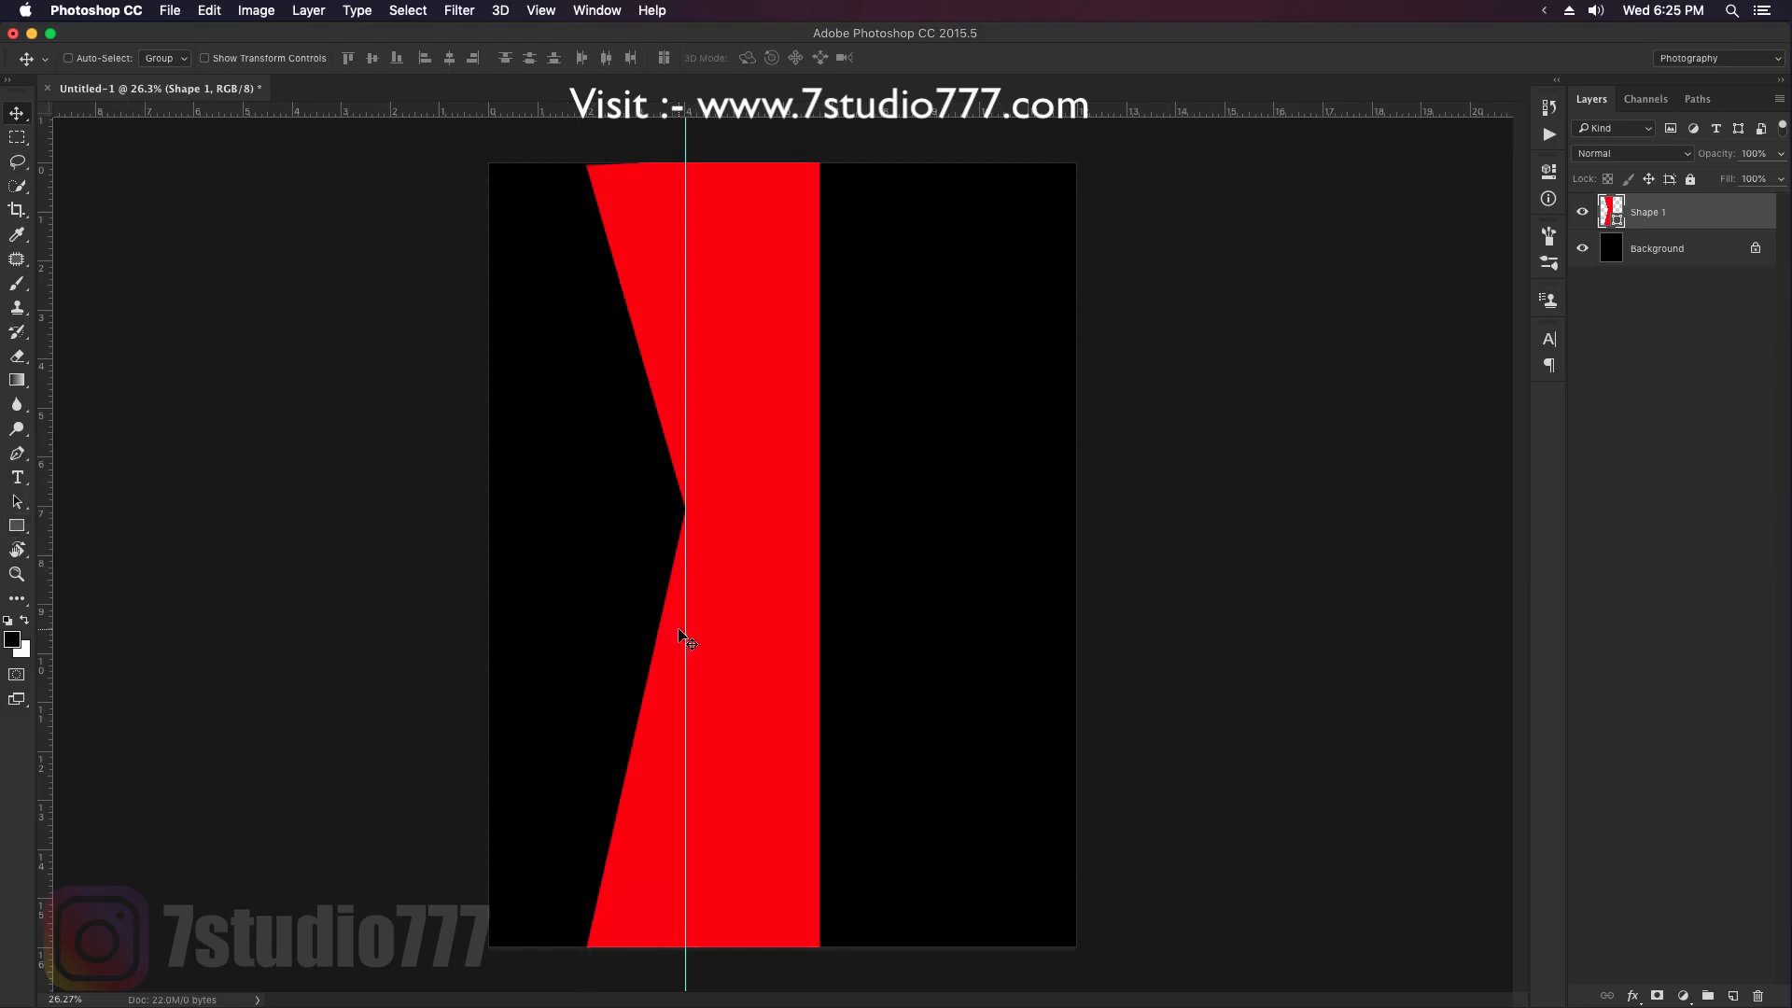
left_click_drag(684, 630, 207, 584)
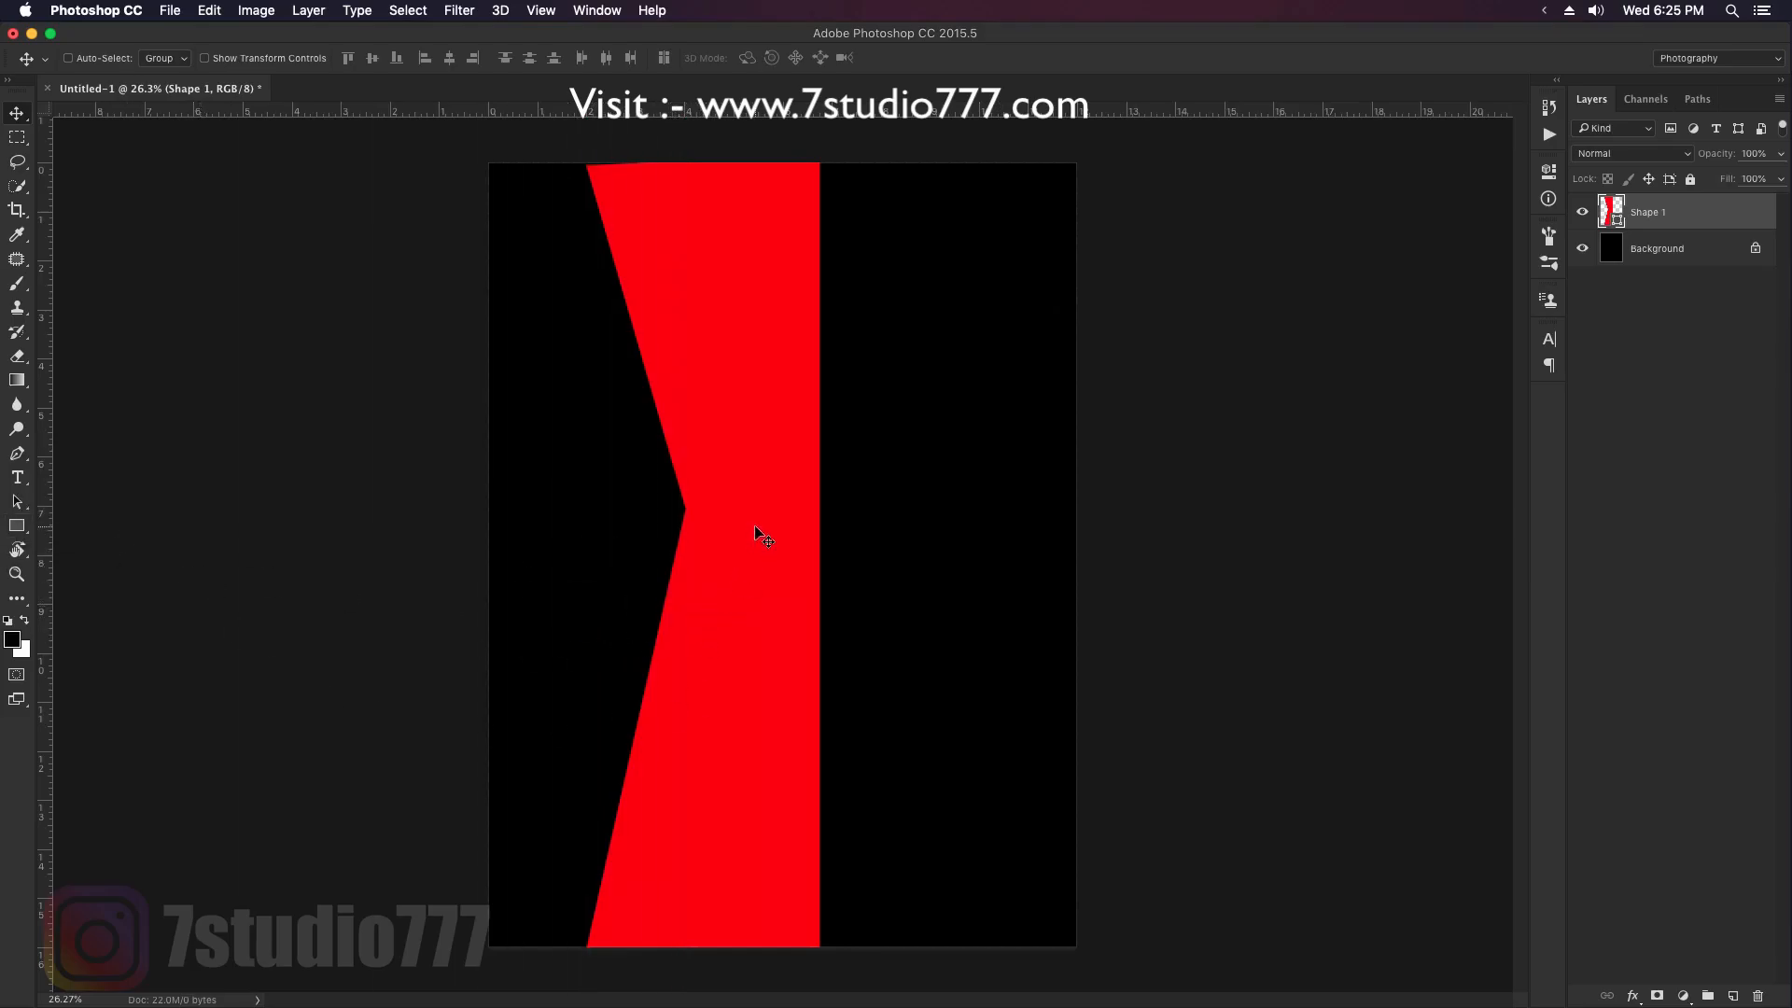
Stretch the red shape slightly past the canvas's upper edge and shift it a little to the left
key("super+t")
left_click_drag(820, 163, 823, 146)
key("Return")
left_click_drag(790, 479, 770, 486)
Duplicate the red shape, flip the copy horizontally and place it to the right of the original with a small gap
left_click_drag(1722, 219, 1733, 994)
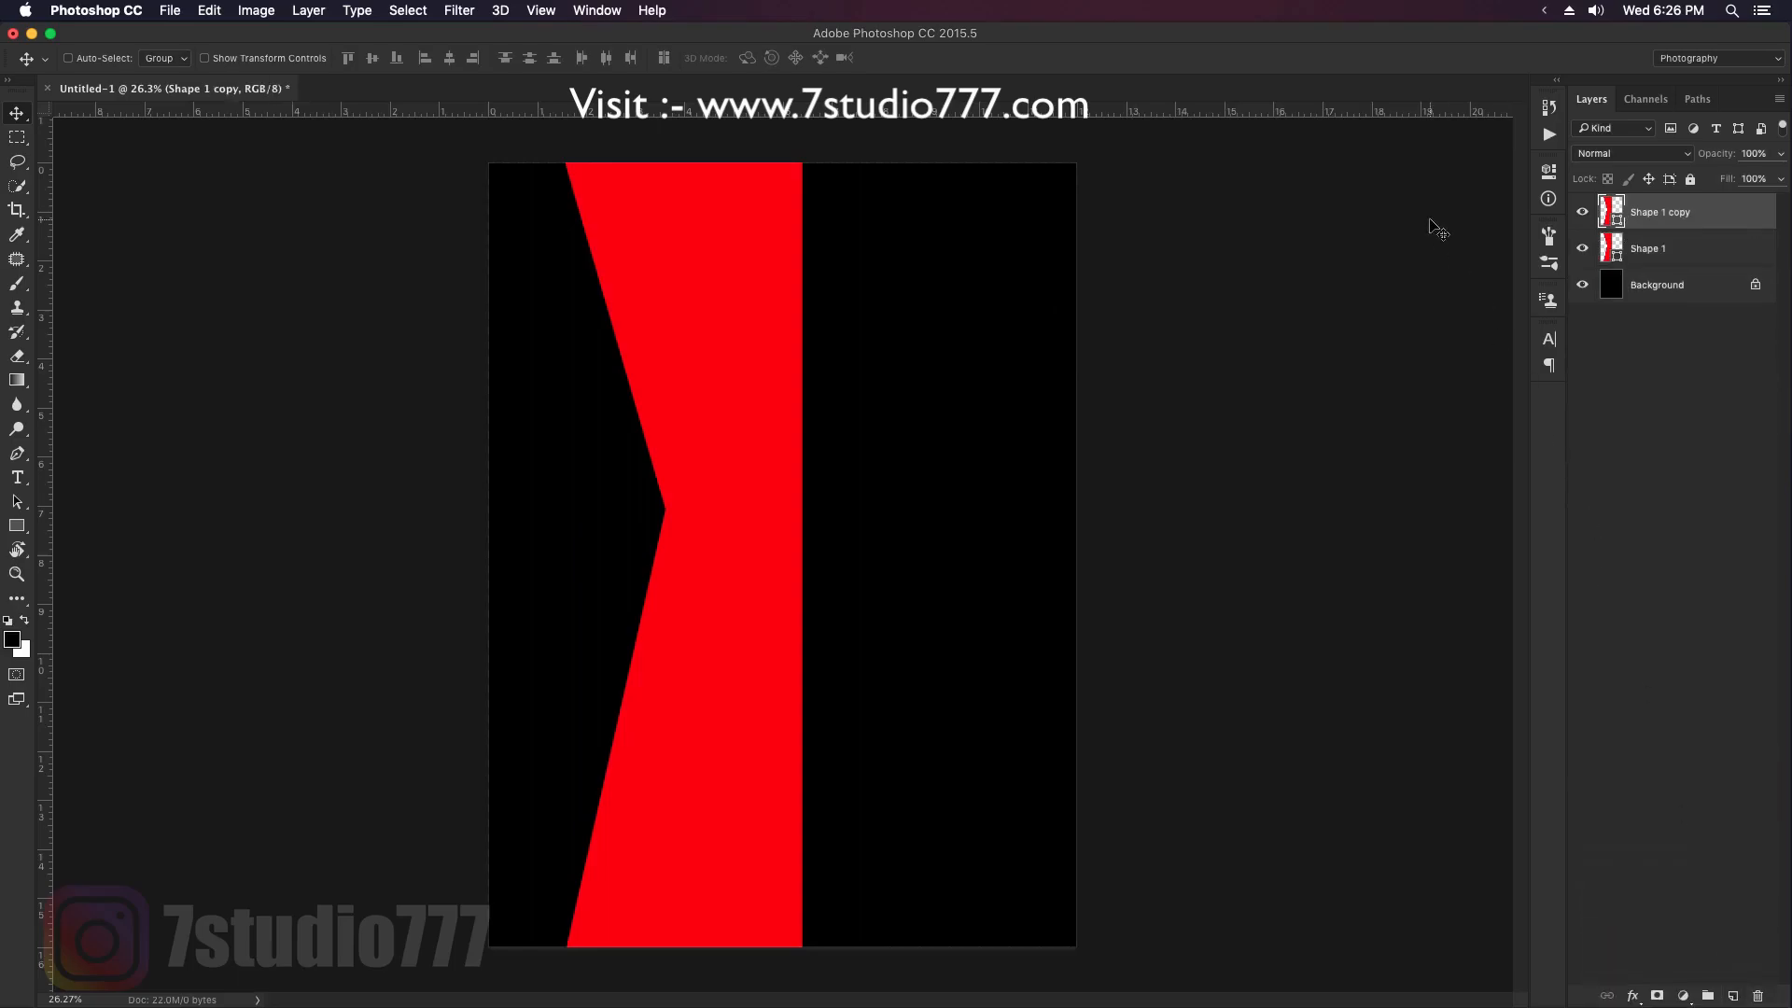
left_click_drag(707, 494, 805, 496)
key("super+t")
right_click(819, 473)
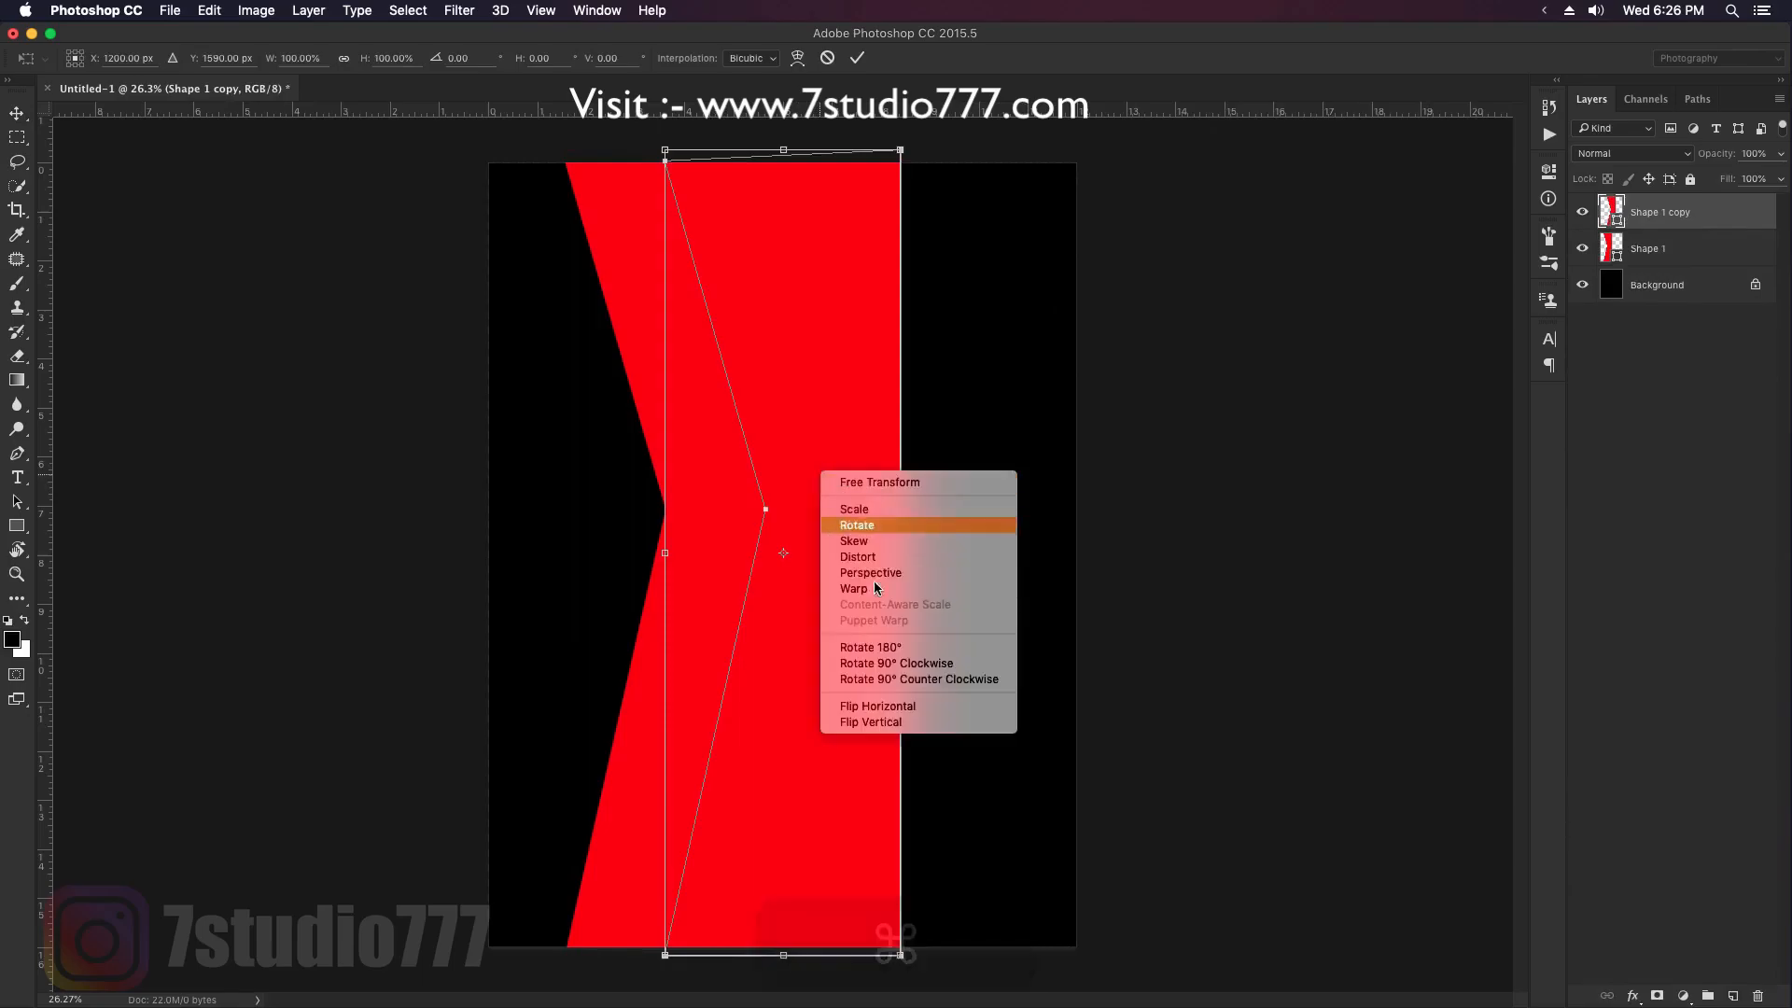
left_click(888, 705)
left_click_drag(804, 737, 955, 738)
key("Return")
Move both red shapes left together, and nudge the mirrored copy further left to narrow the gap between them
left_click(1691, 266, "shift")
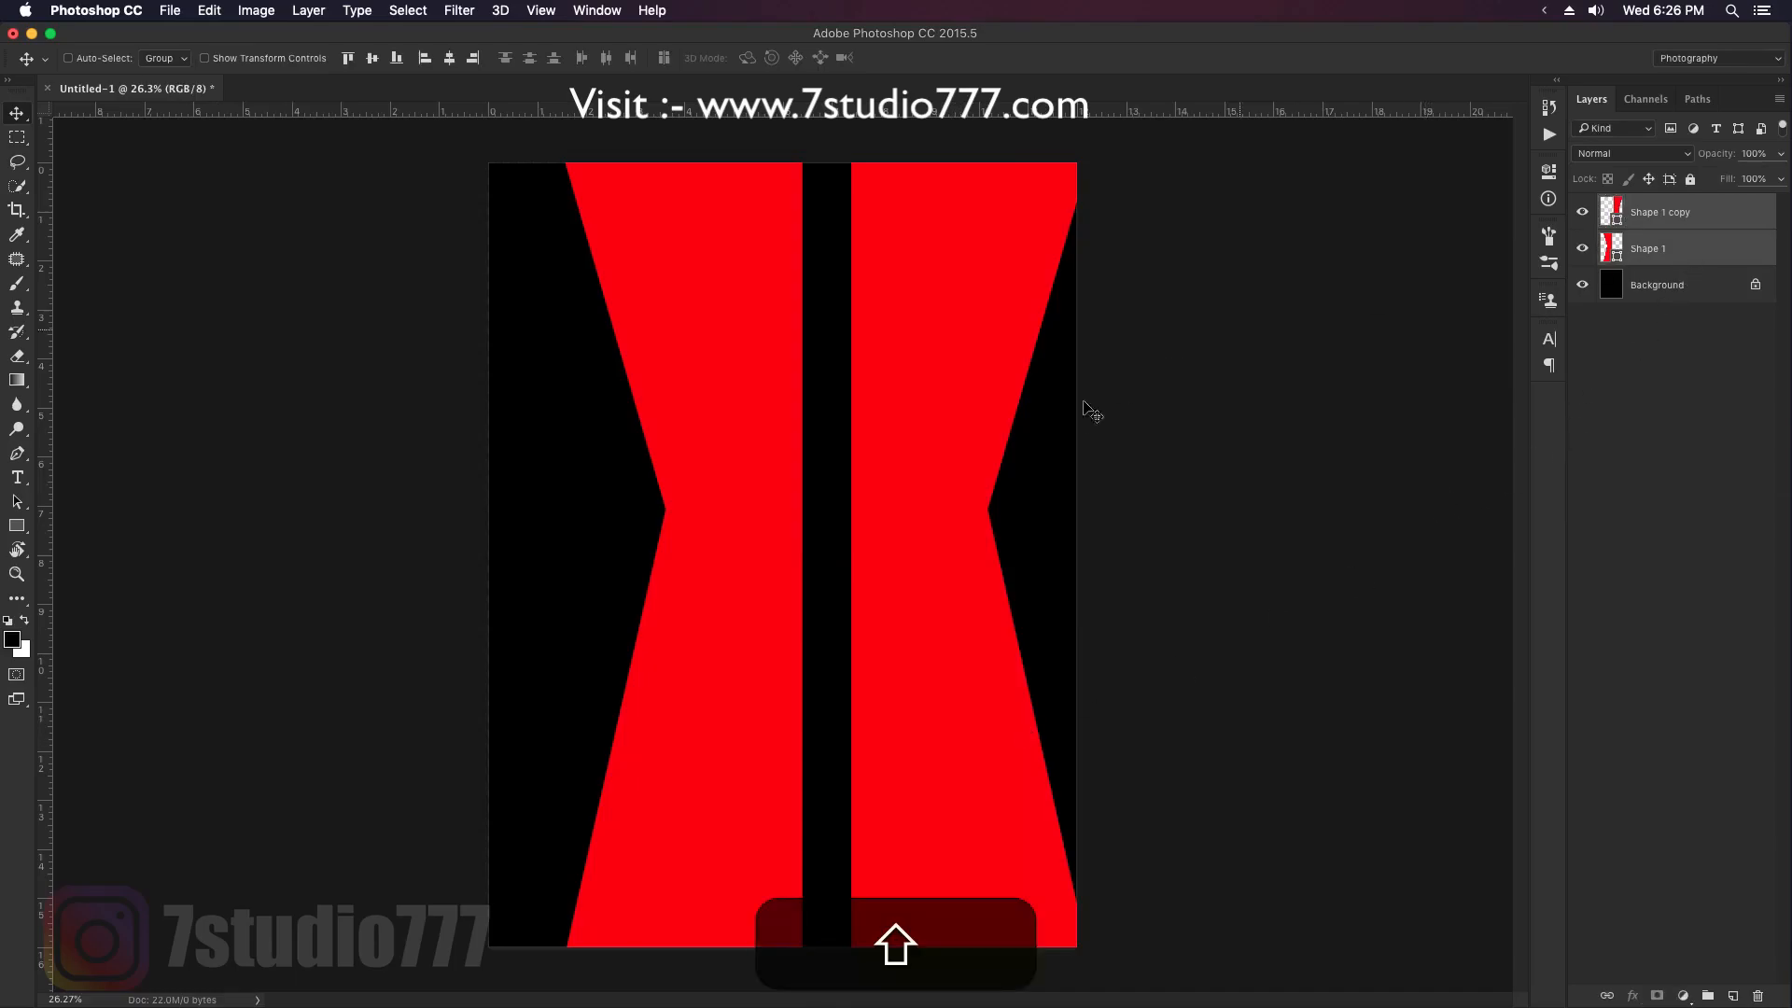
left_click_drag(983, 460, 948, 467)
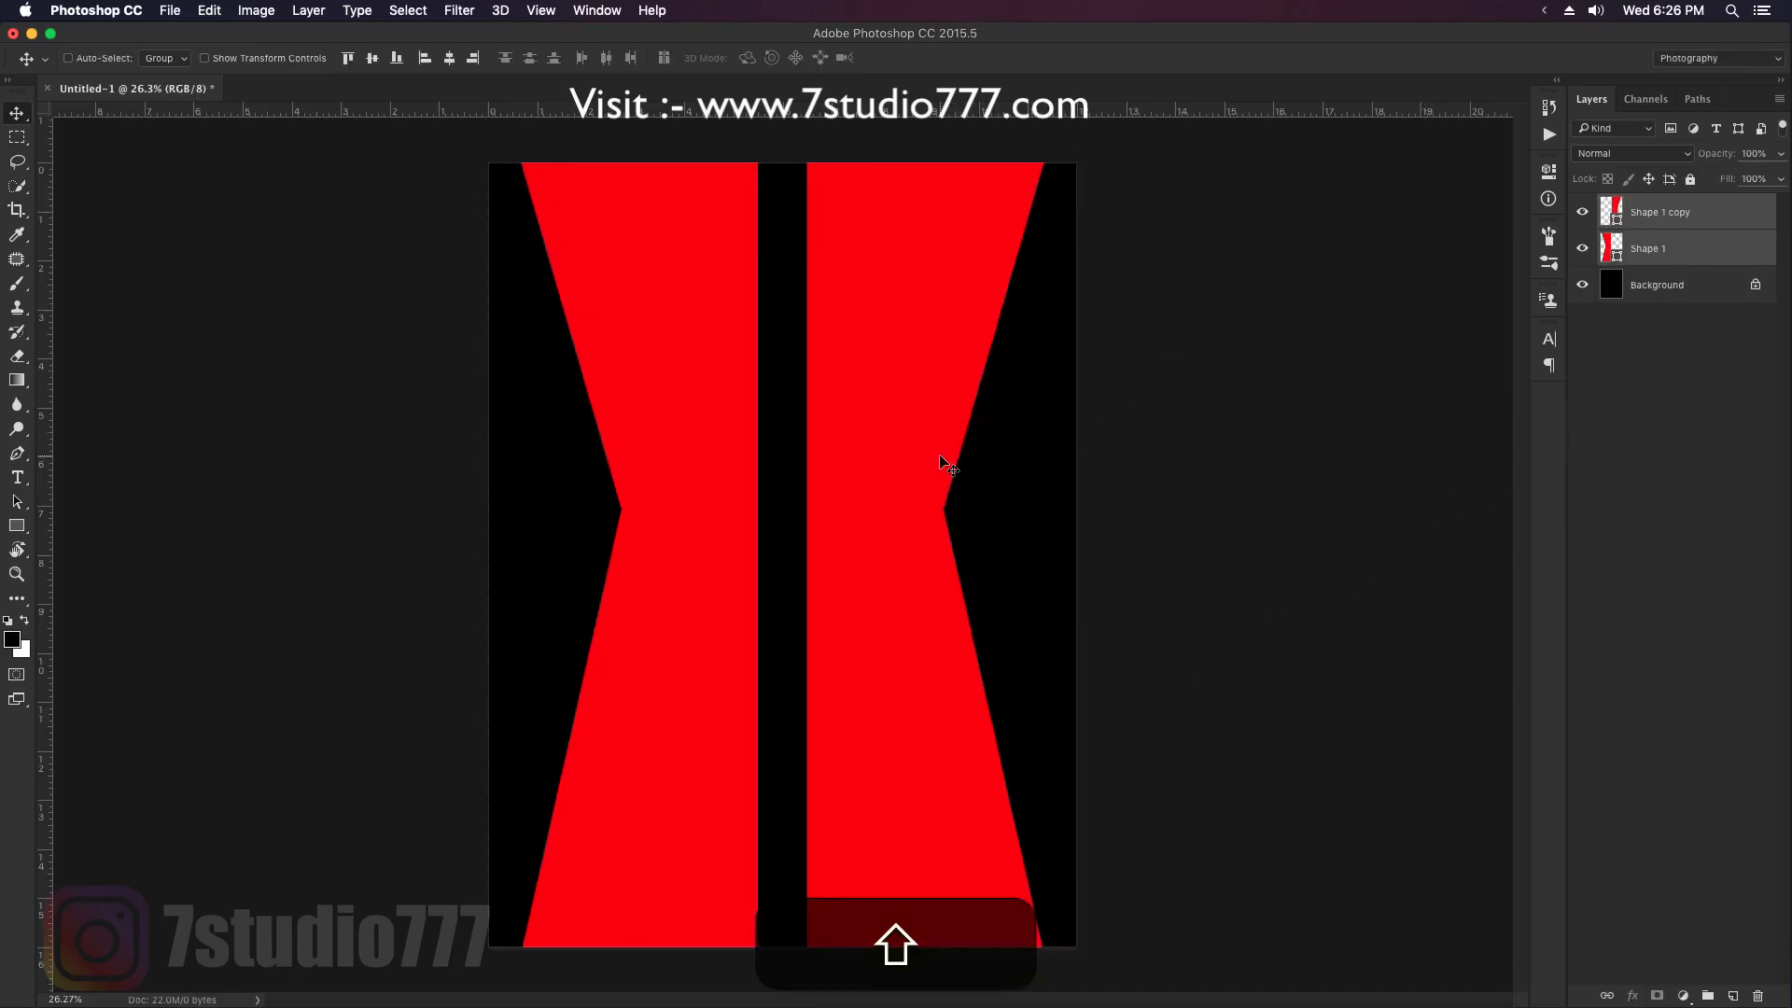
key("shift+Left")
key("shift+Left")
key("shift+Left")
key("shift+Left")
key("shift+Left")
key("shift+Left")
key("shift+Left")
key("shift+Left")
key("shift+Left")
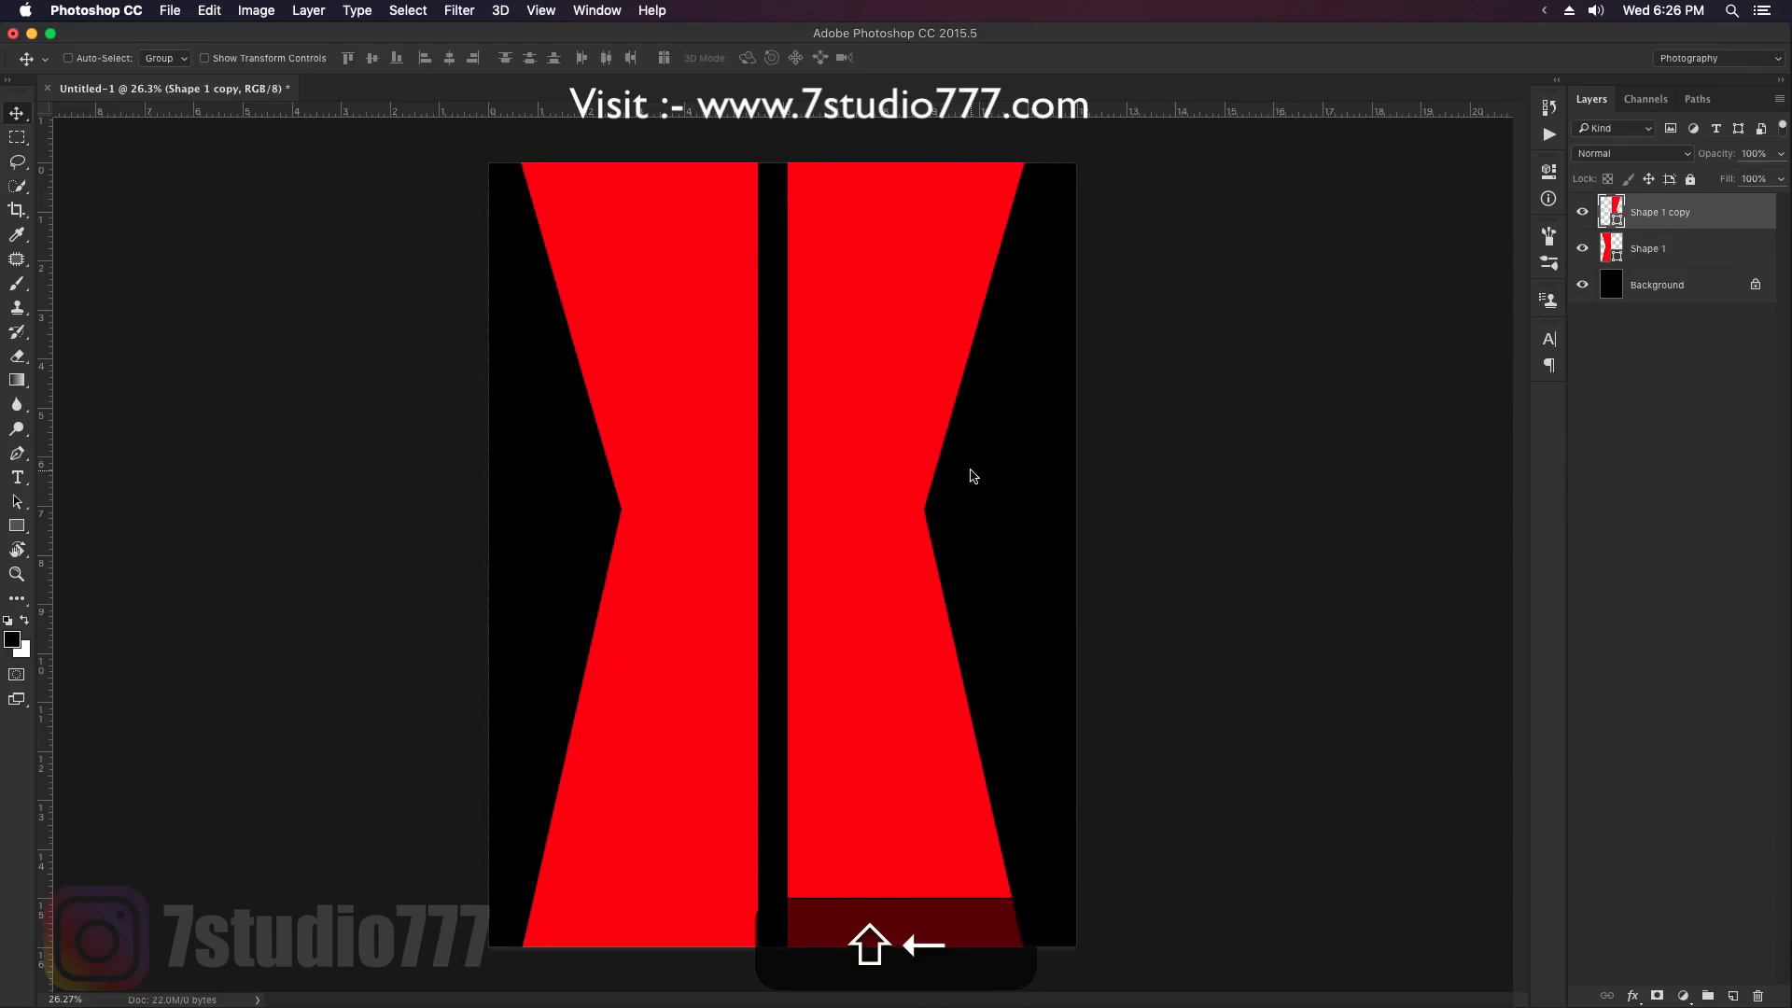
Select both red shapes and nudge them right together to centre them on the canvas
left_click(1726, 252, "shift")
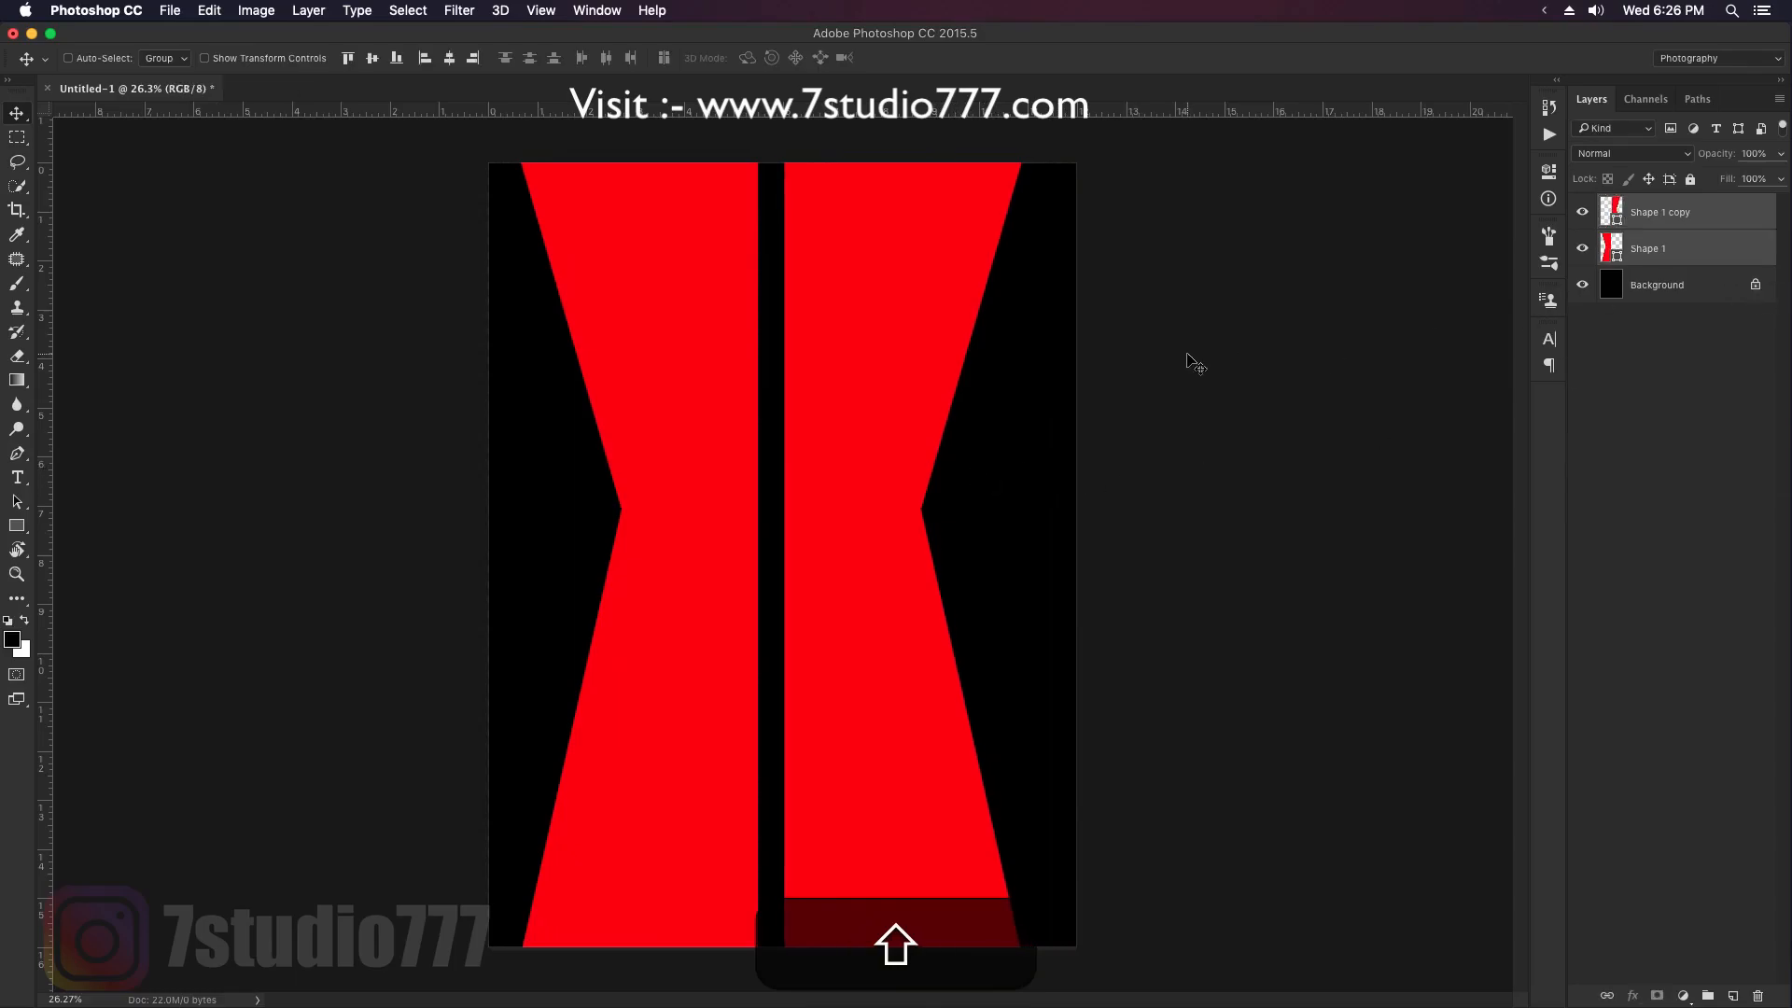
key("shift+Right")
key("shift+Right")
key("shift+Right")
key("shift+Right")
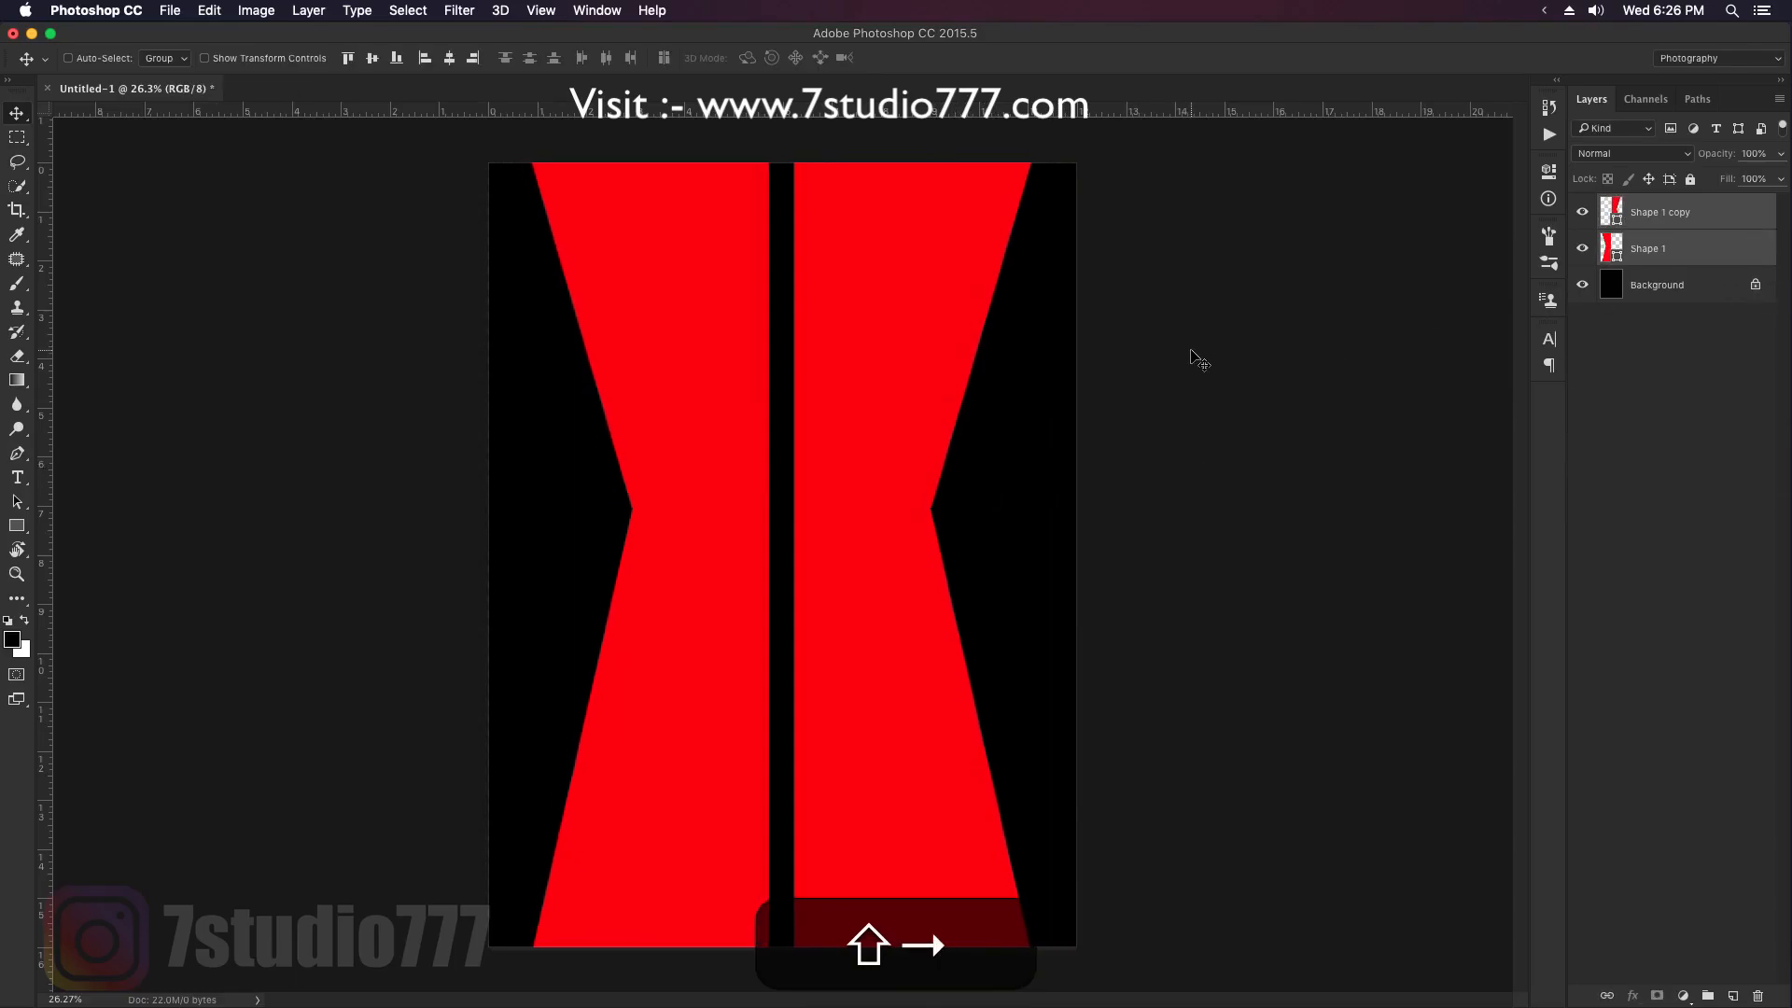
Cover the gap between the shapes with a full-height rectangular selection filled with the sampled red on a new layer, and deselect
key("shift+m")
left_click_drag(715, 149, 834, 947)
key("i")
left_click(898, 319)
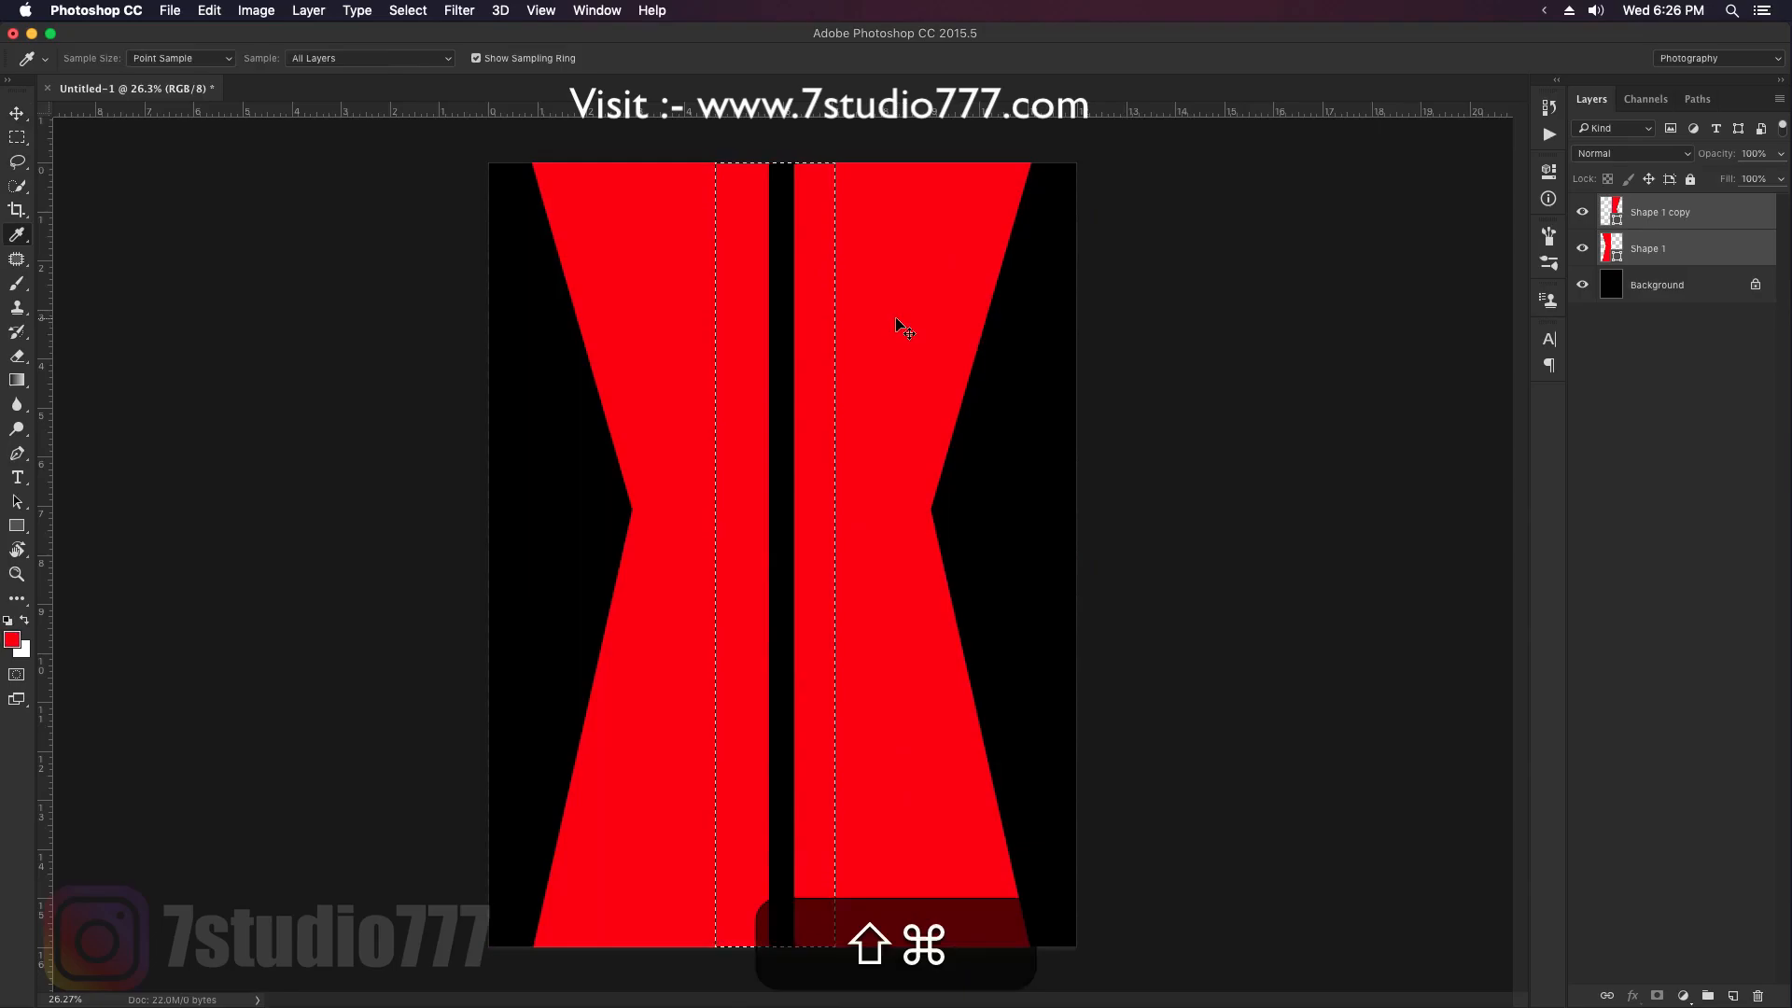
key("super+shift+n")
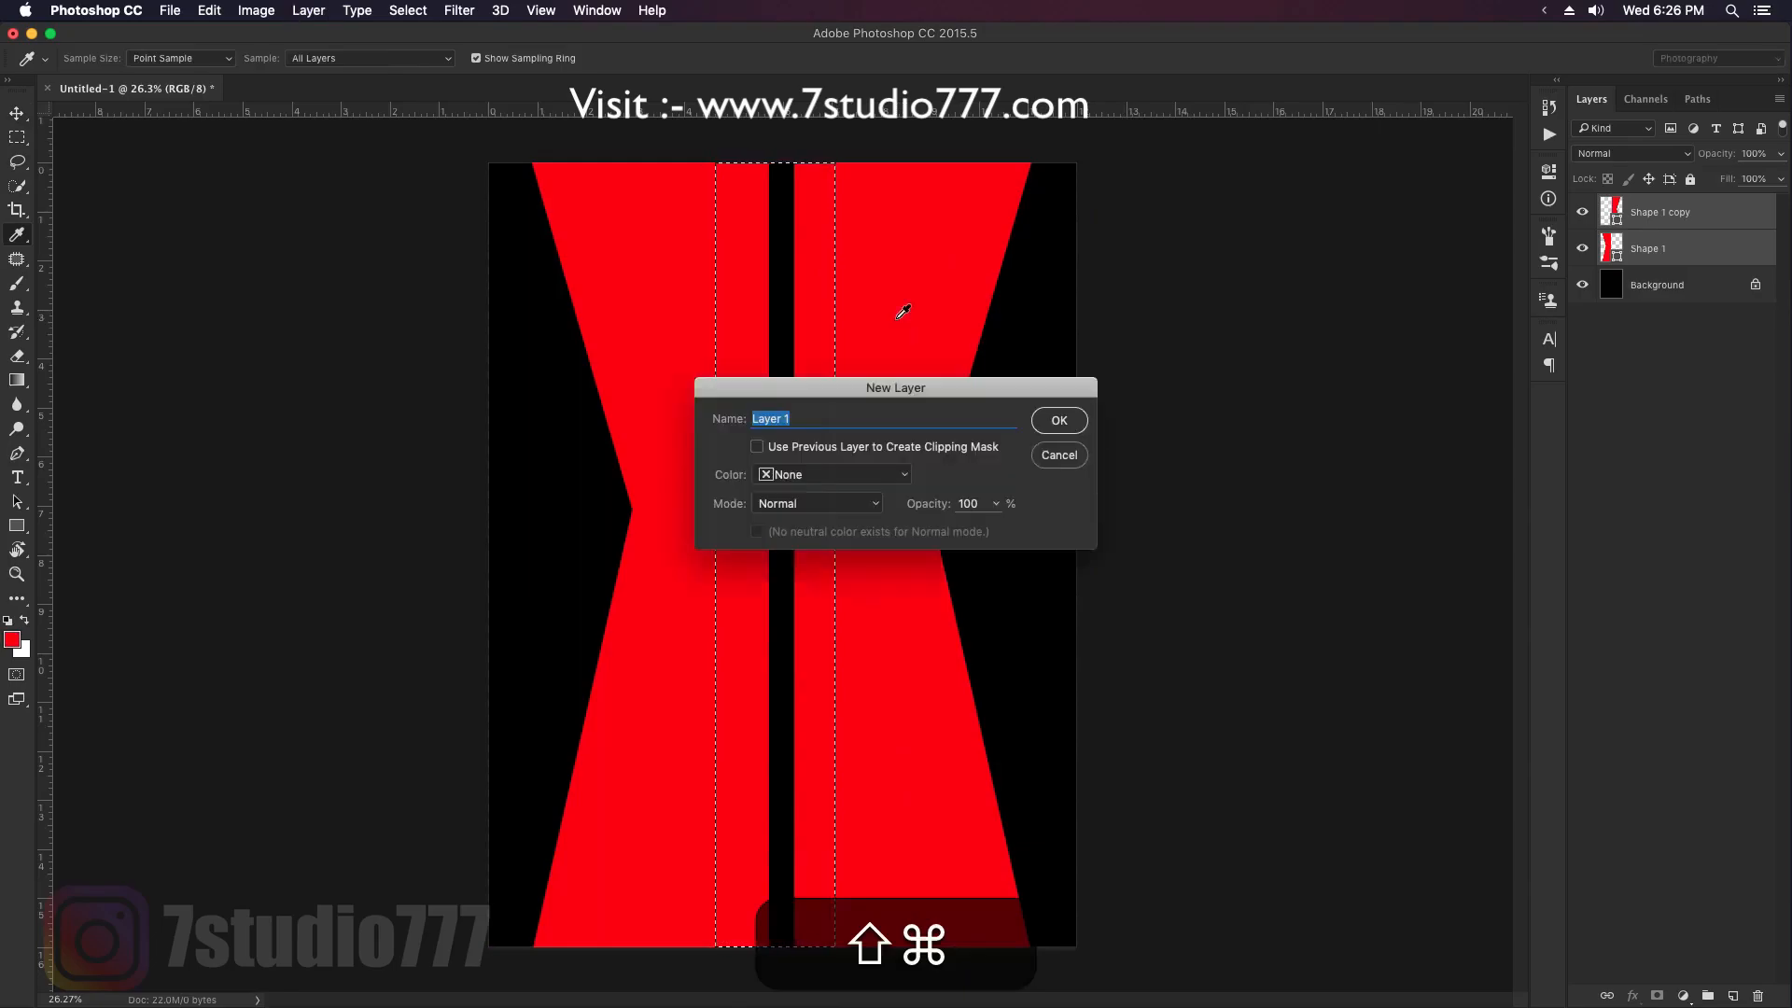
key("Return")
key("alt+BackSpace")
key("super+d")
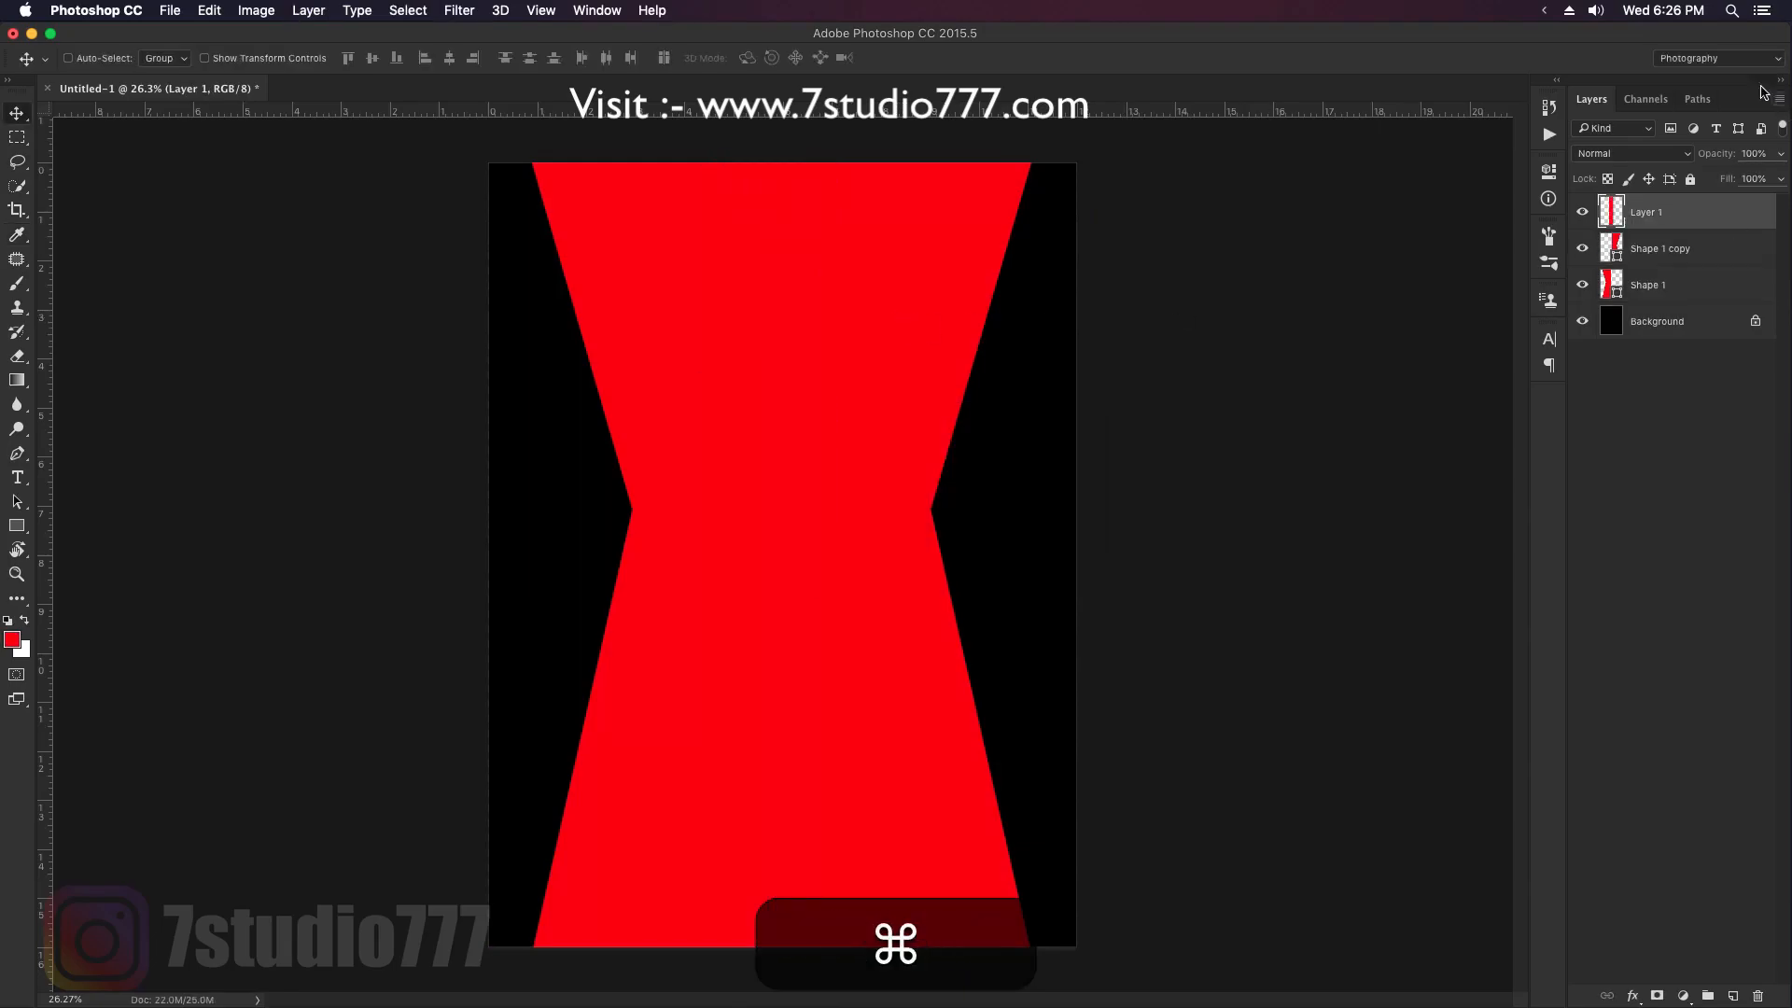
Set the layer thumbnails to the largest size and widen the Layers panel
left_click(1778, 99)
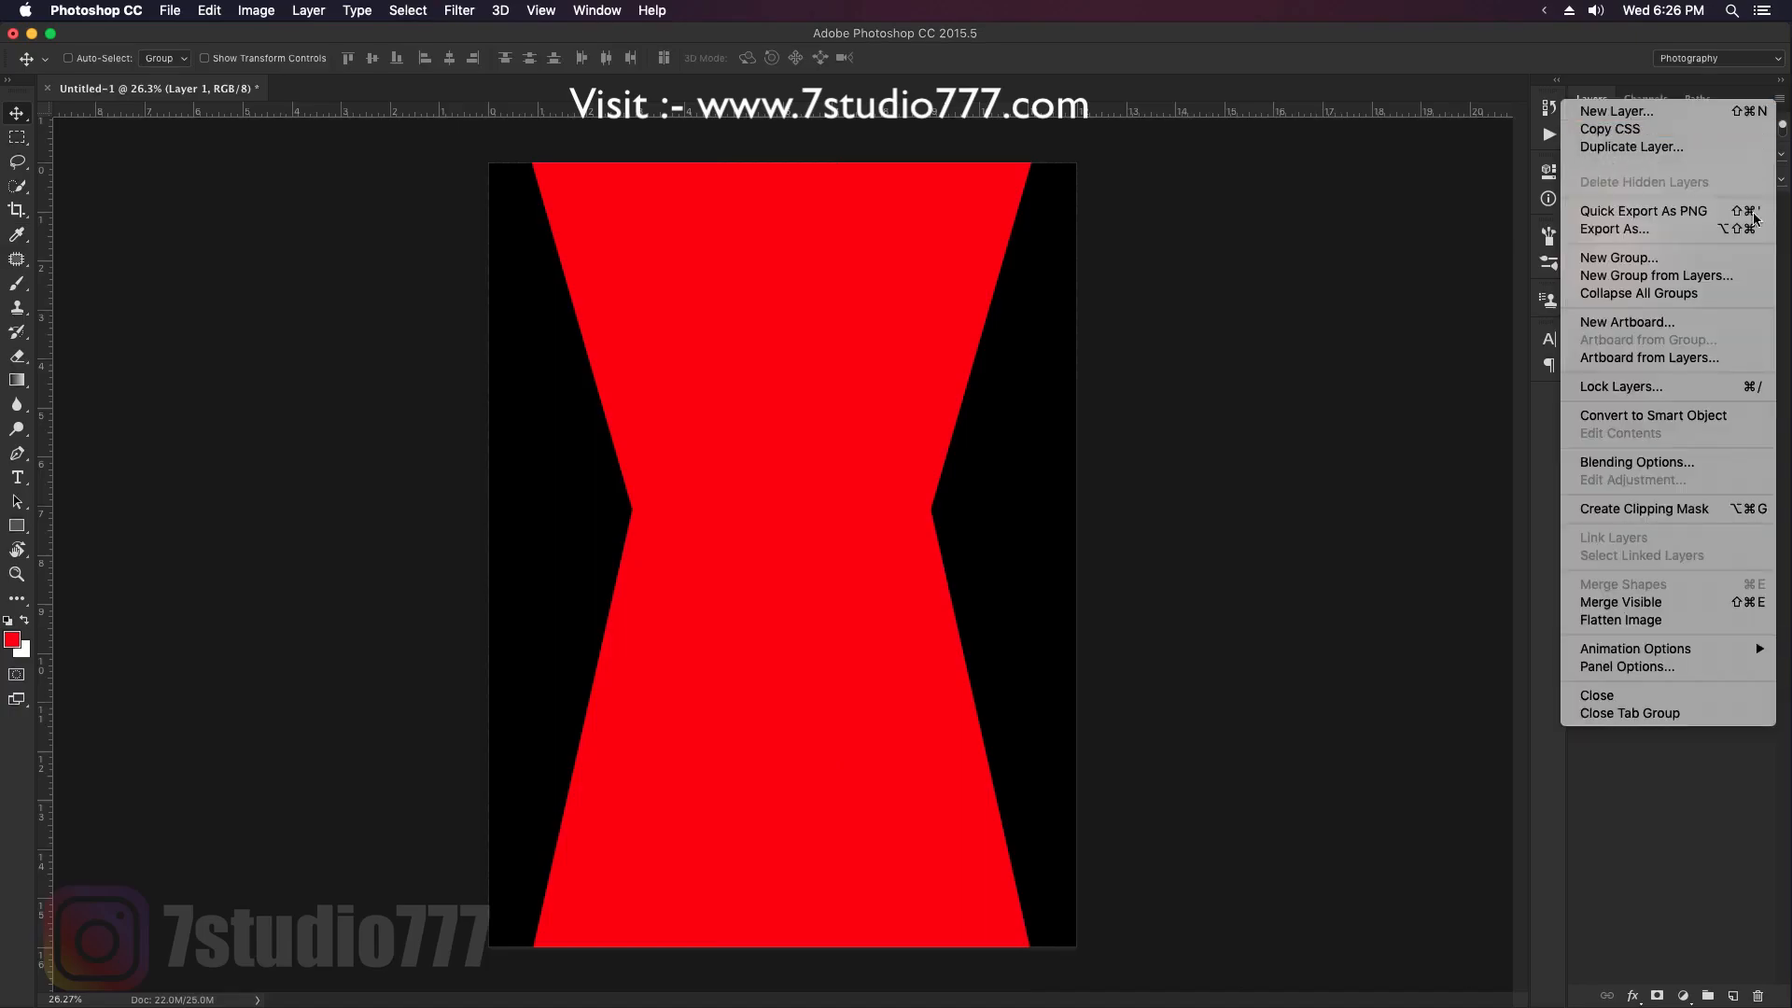
left_click(1673, 666)
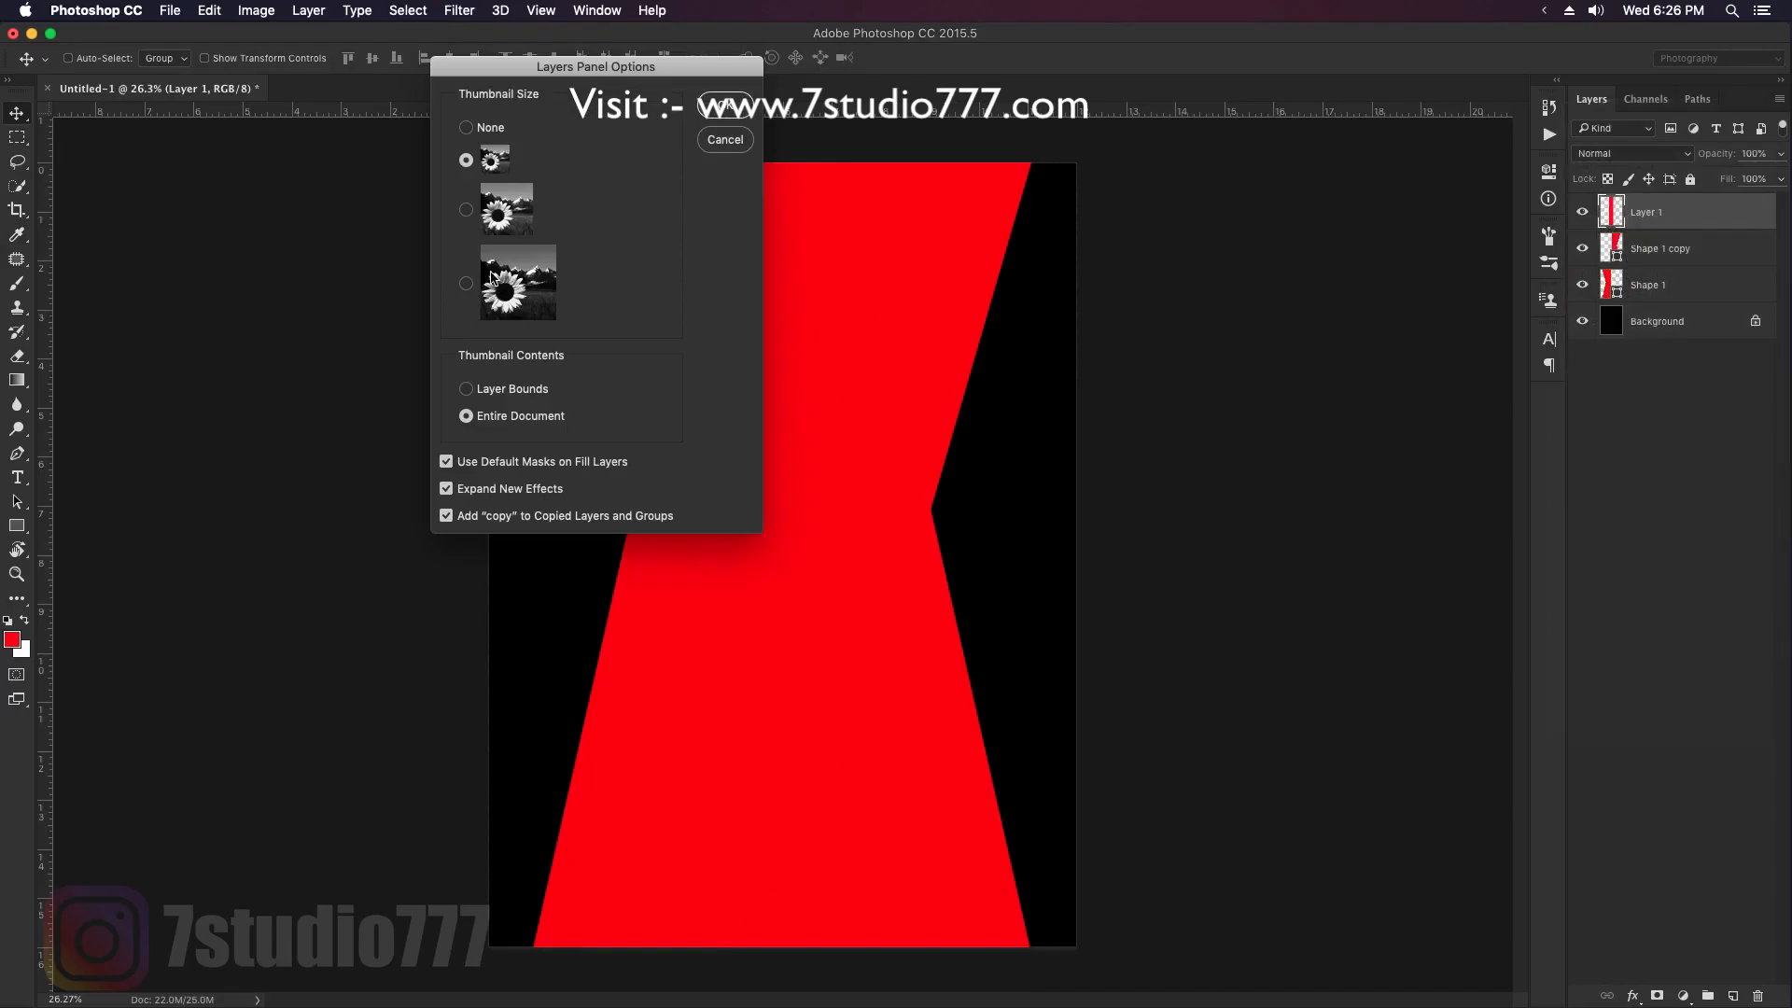
left_click(467, 285)
left_click(723, 110)
left_click_drag(1564, 666, 1409, 645)
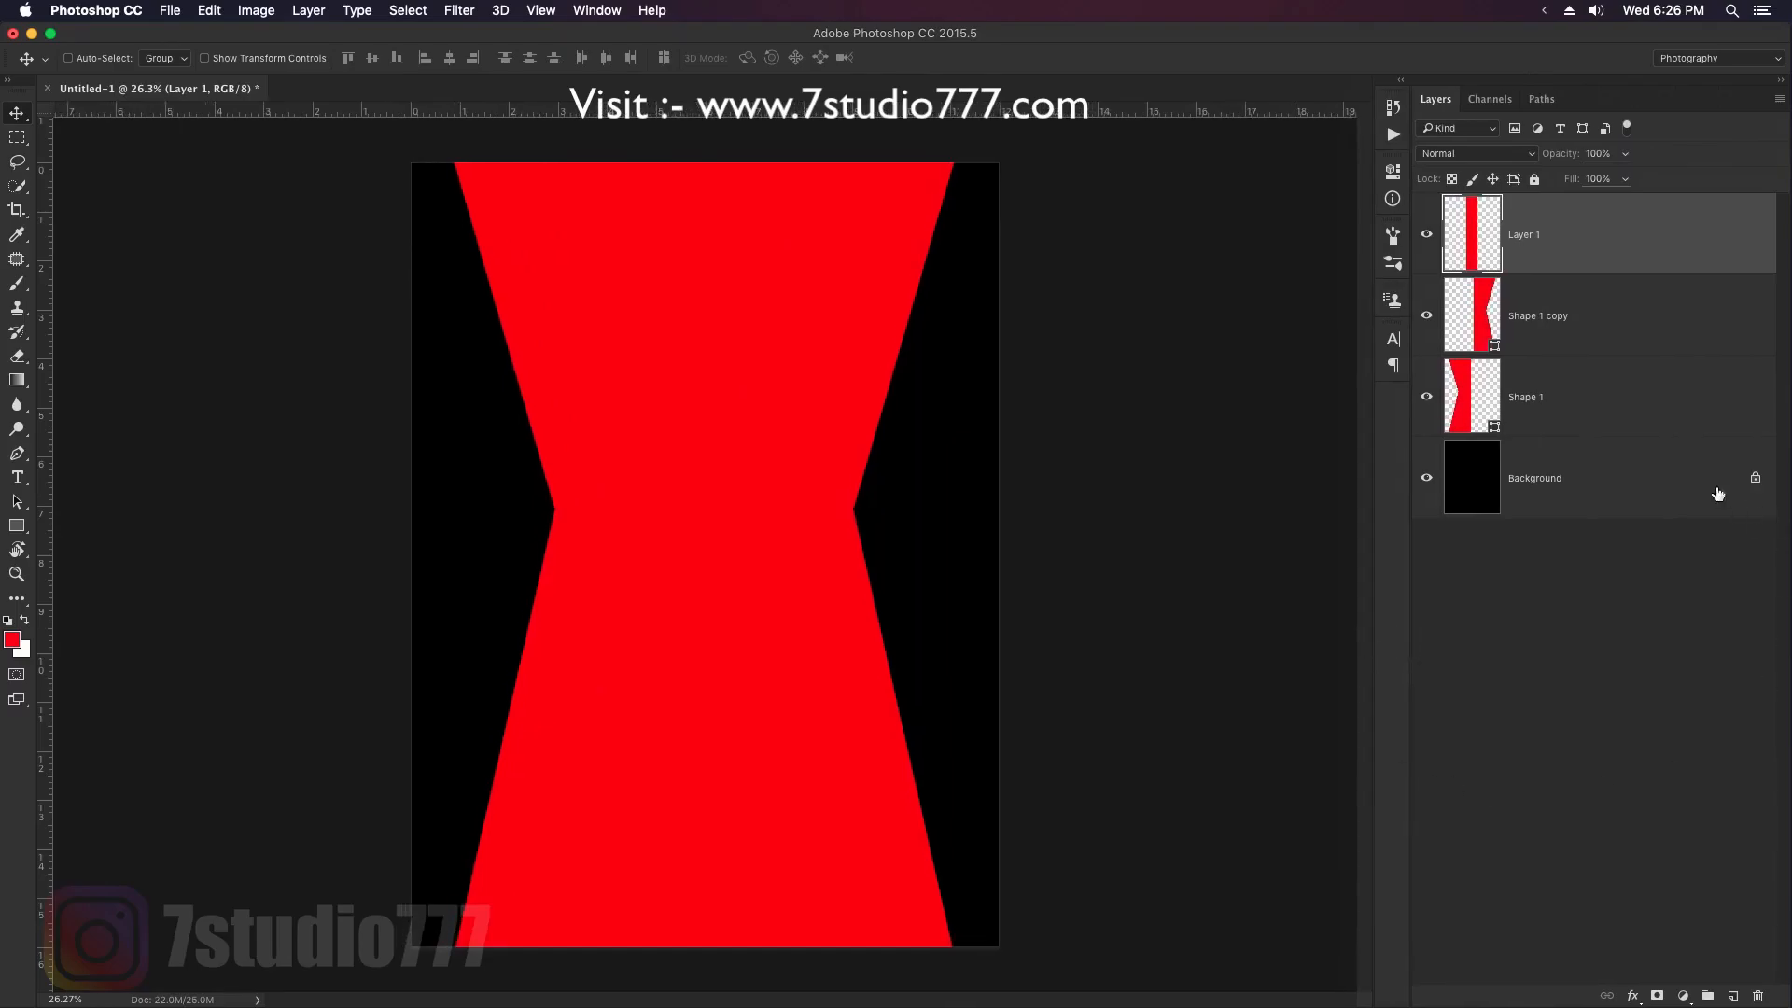
Merge Layer 1 and both red shape layers into one layer and convert it to a Smart Object
left_click(1616, 394, "shift")
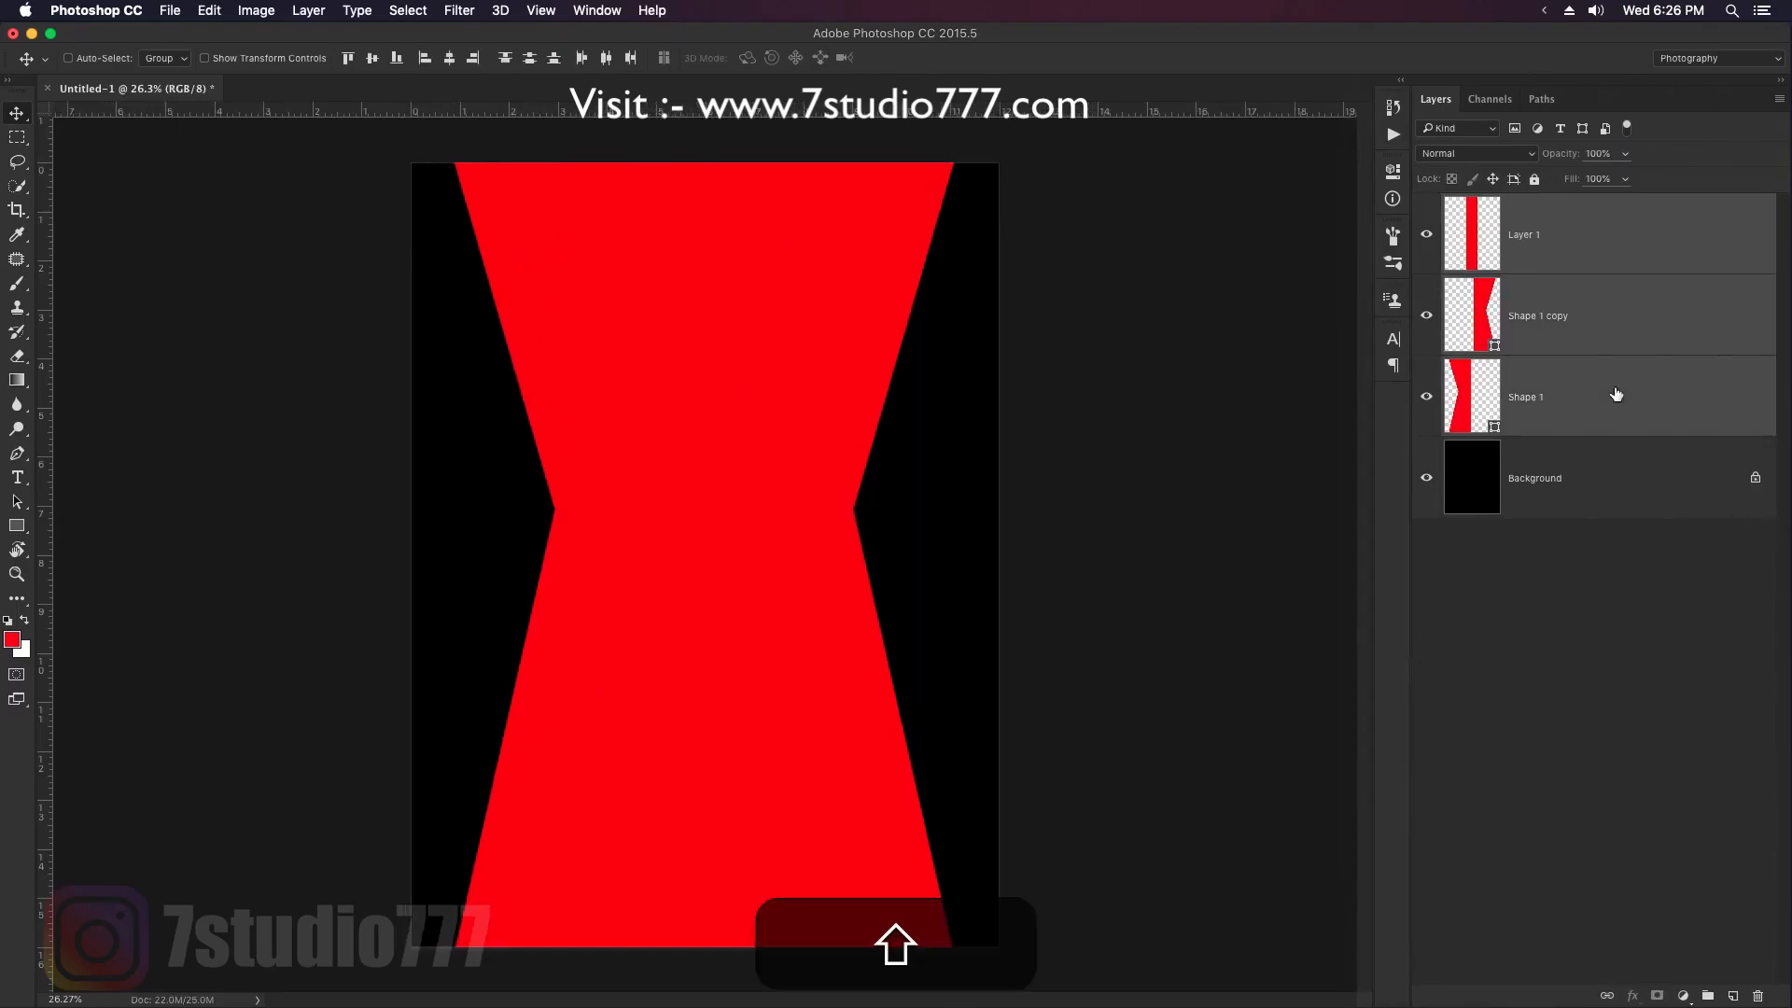
key("super+e")
right_click(1594, 256)
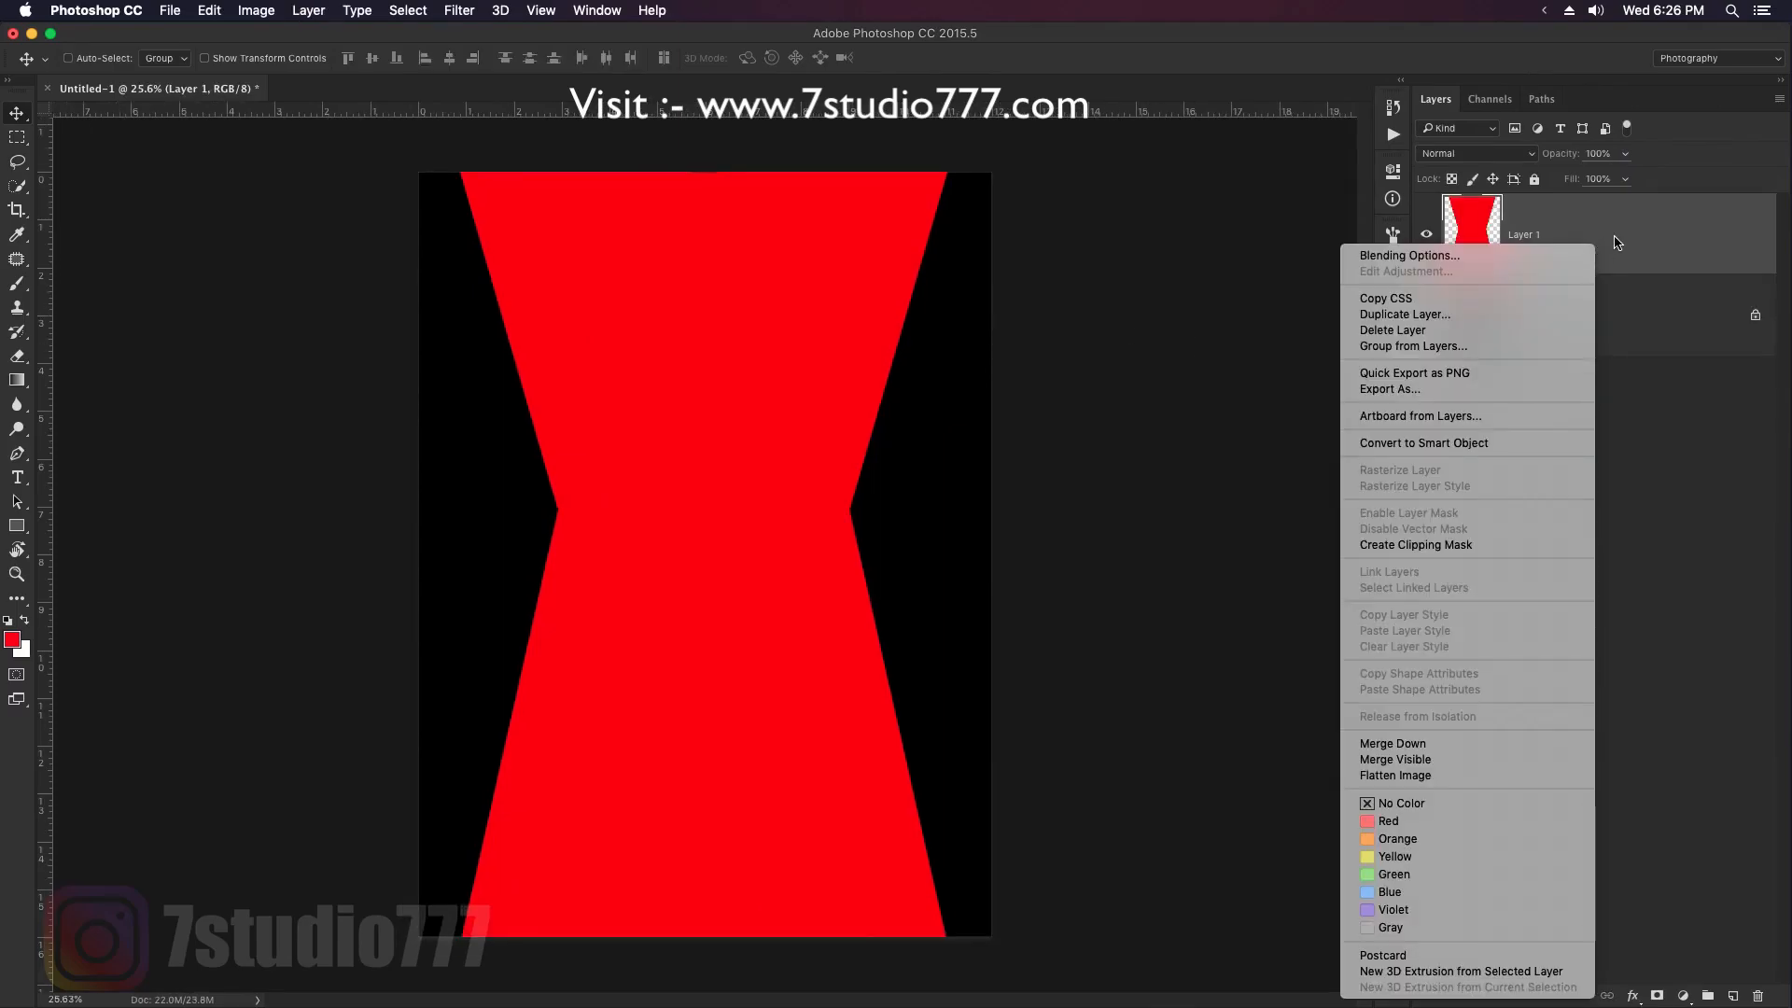
left_click(1617, 242)
right_click(1616, 239)
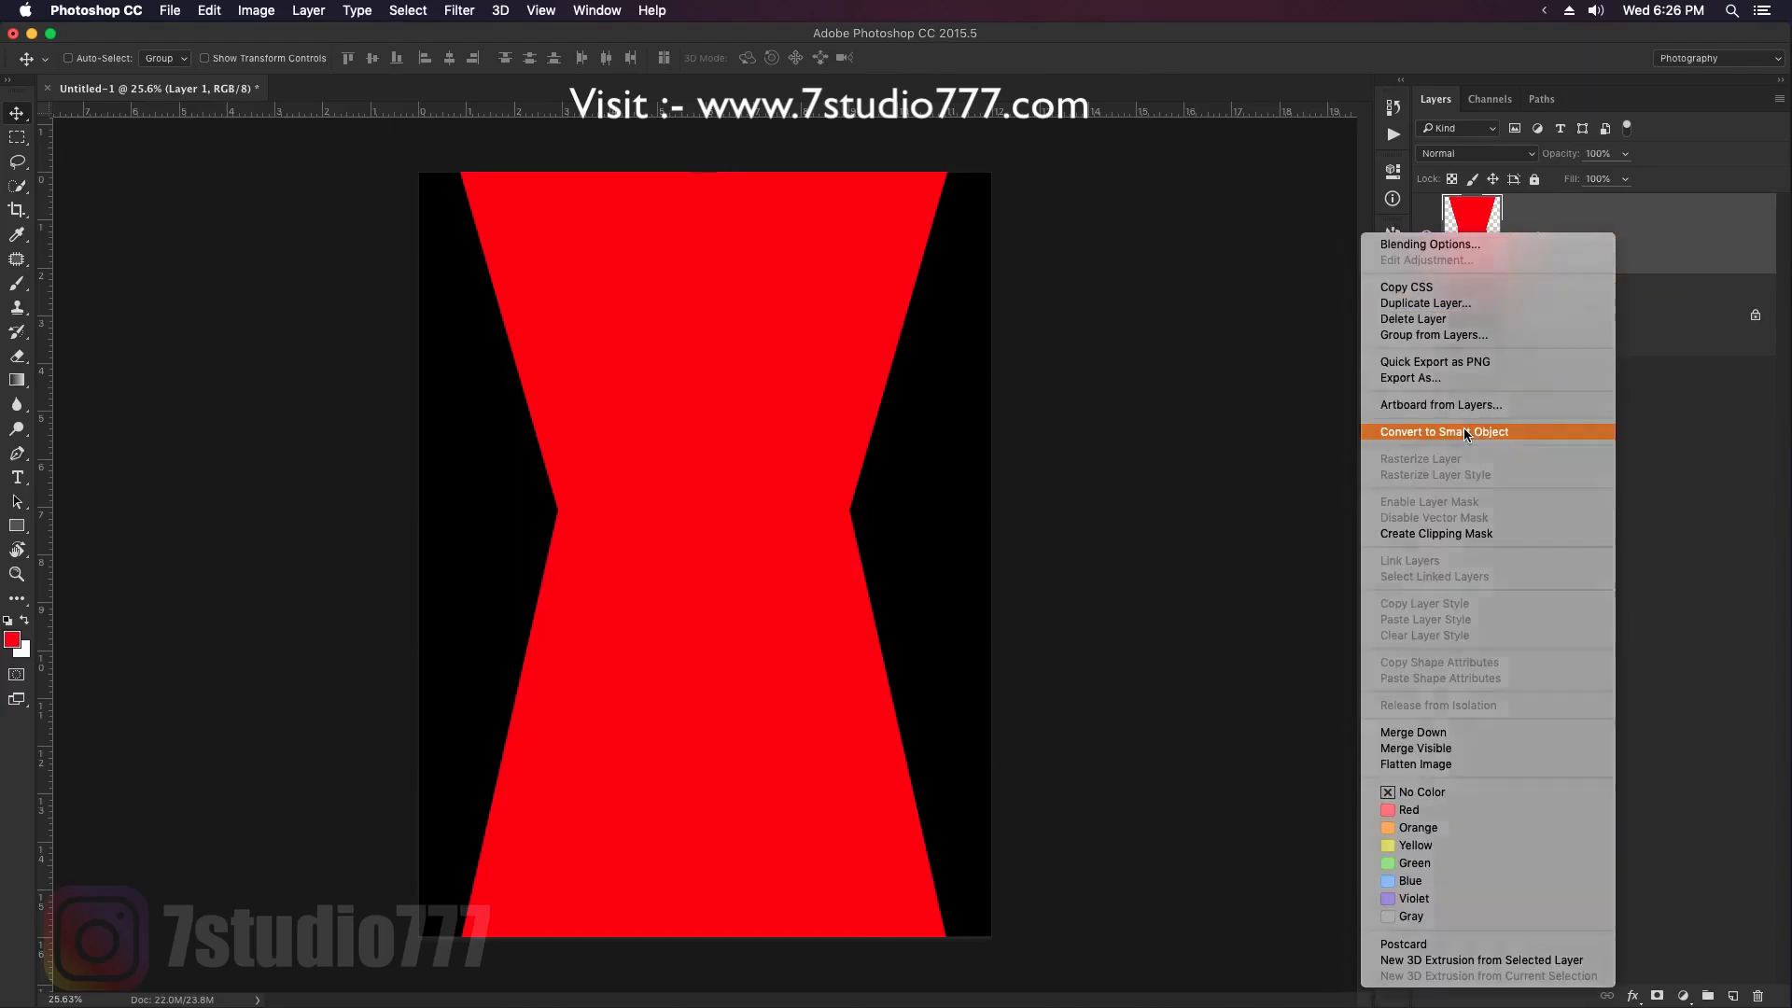
left_click(1463, 431)
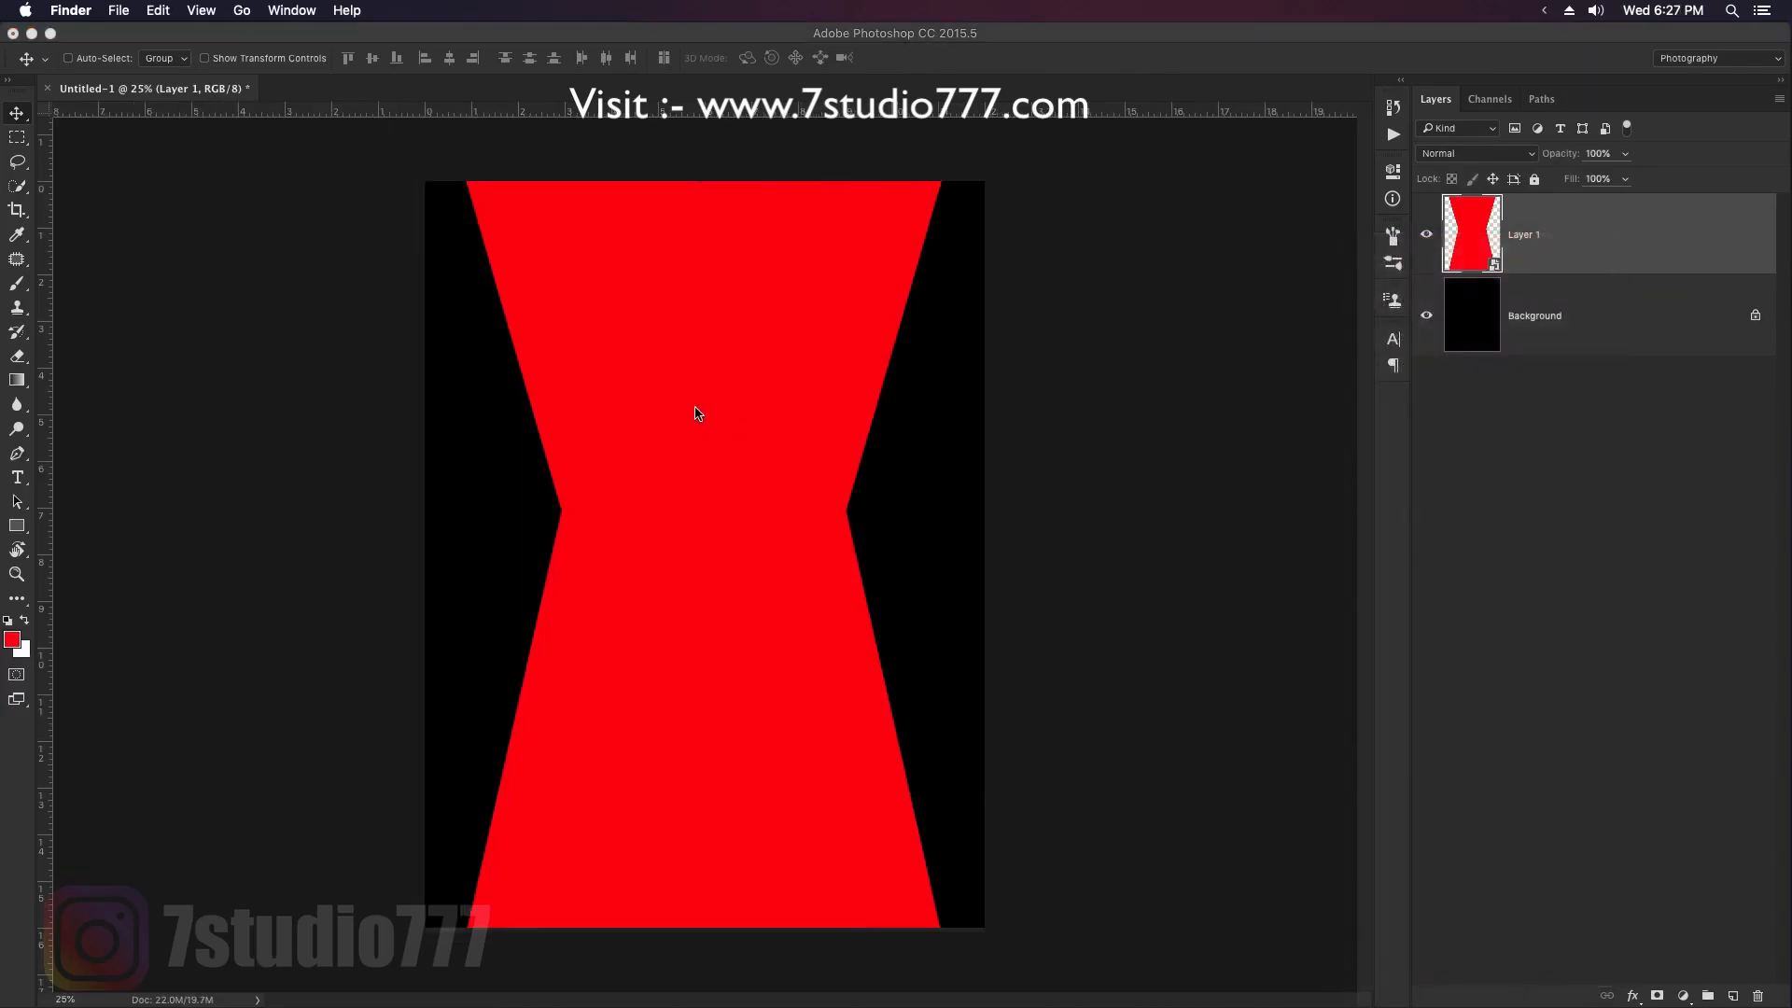
Bring the file3780.jpg texture into the Untitled-1 document above the red shape and convert its layer to a Smart Object
left_click(695, 413)
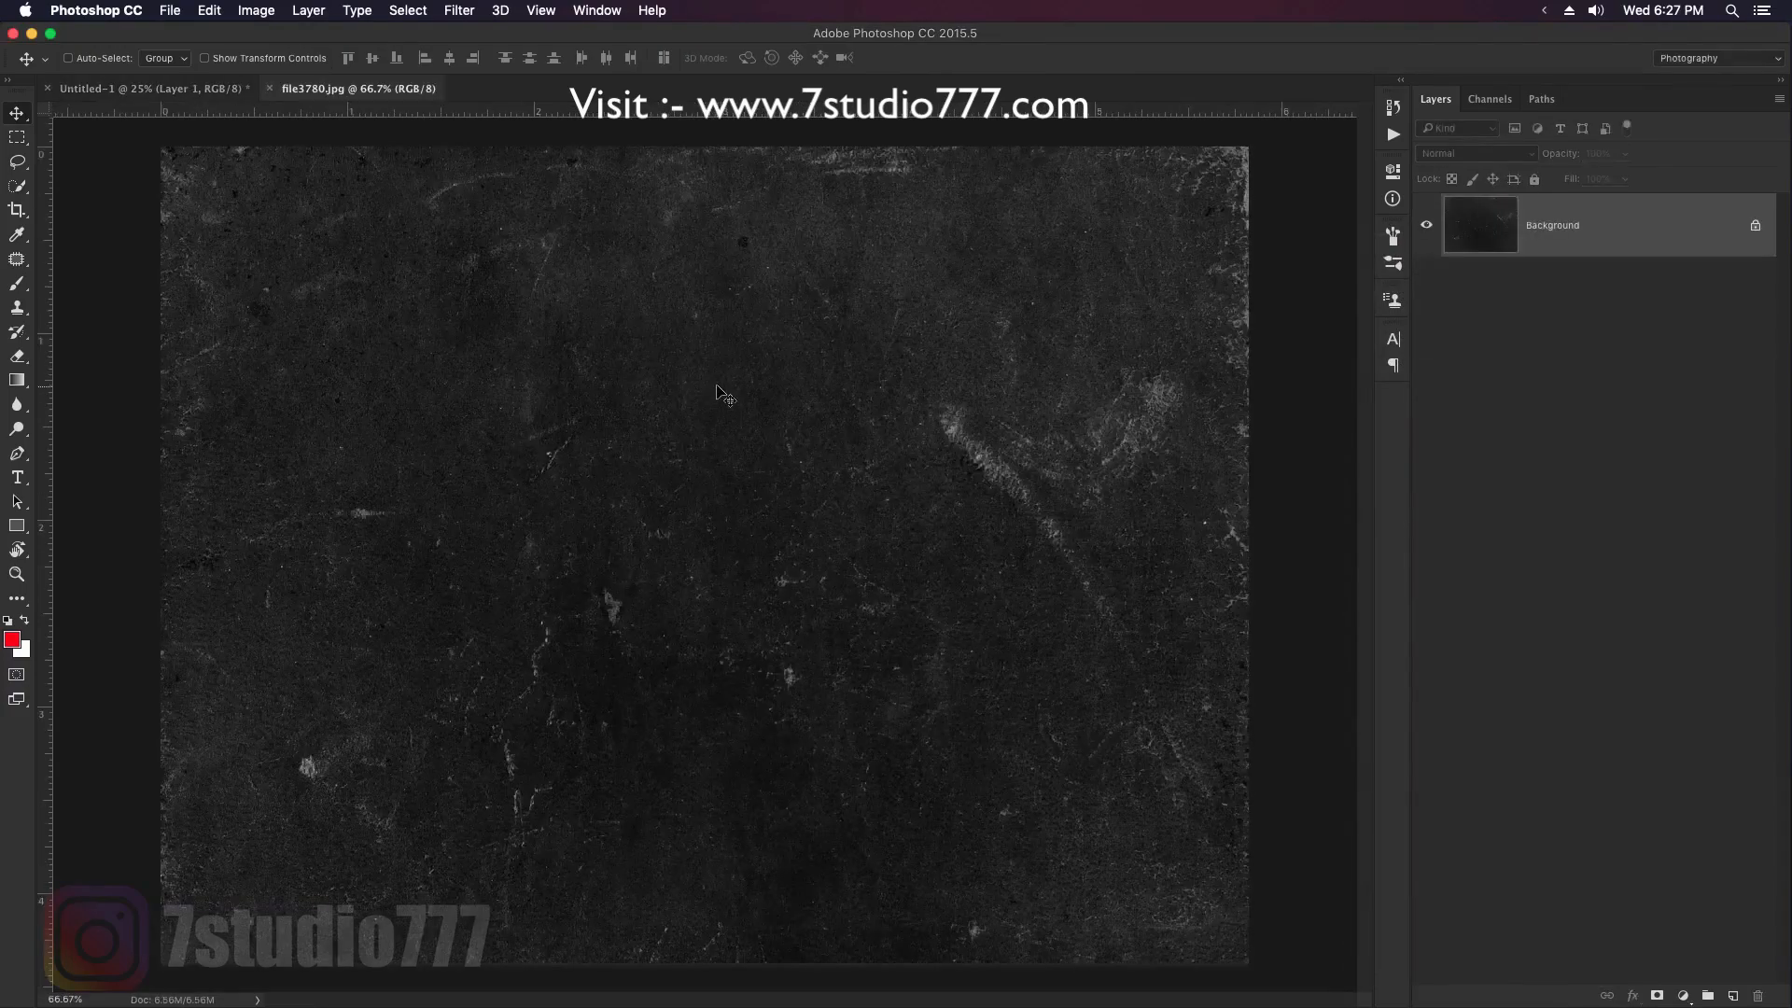
left_click(207, 93)
key("cmd+v")
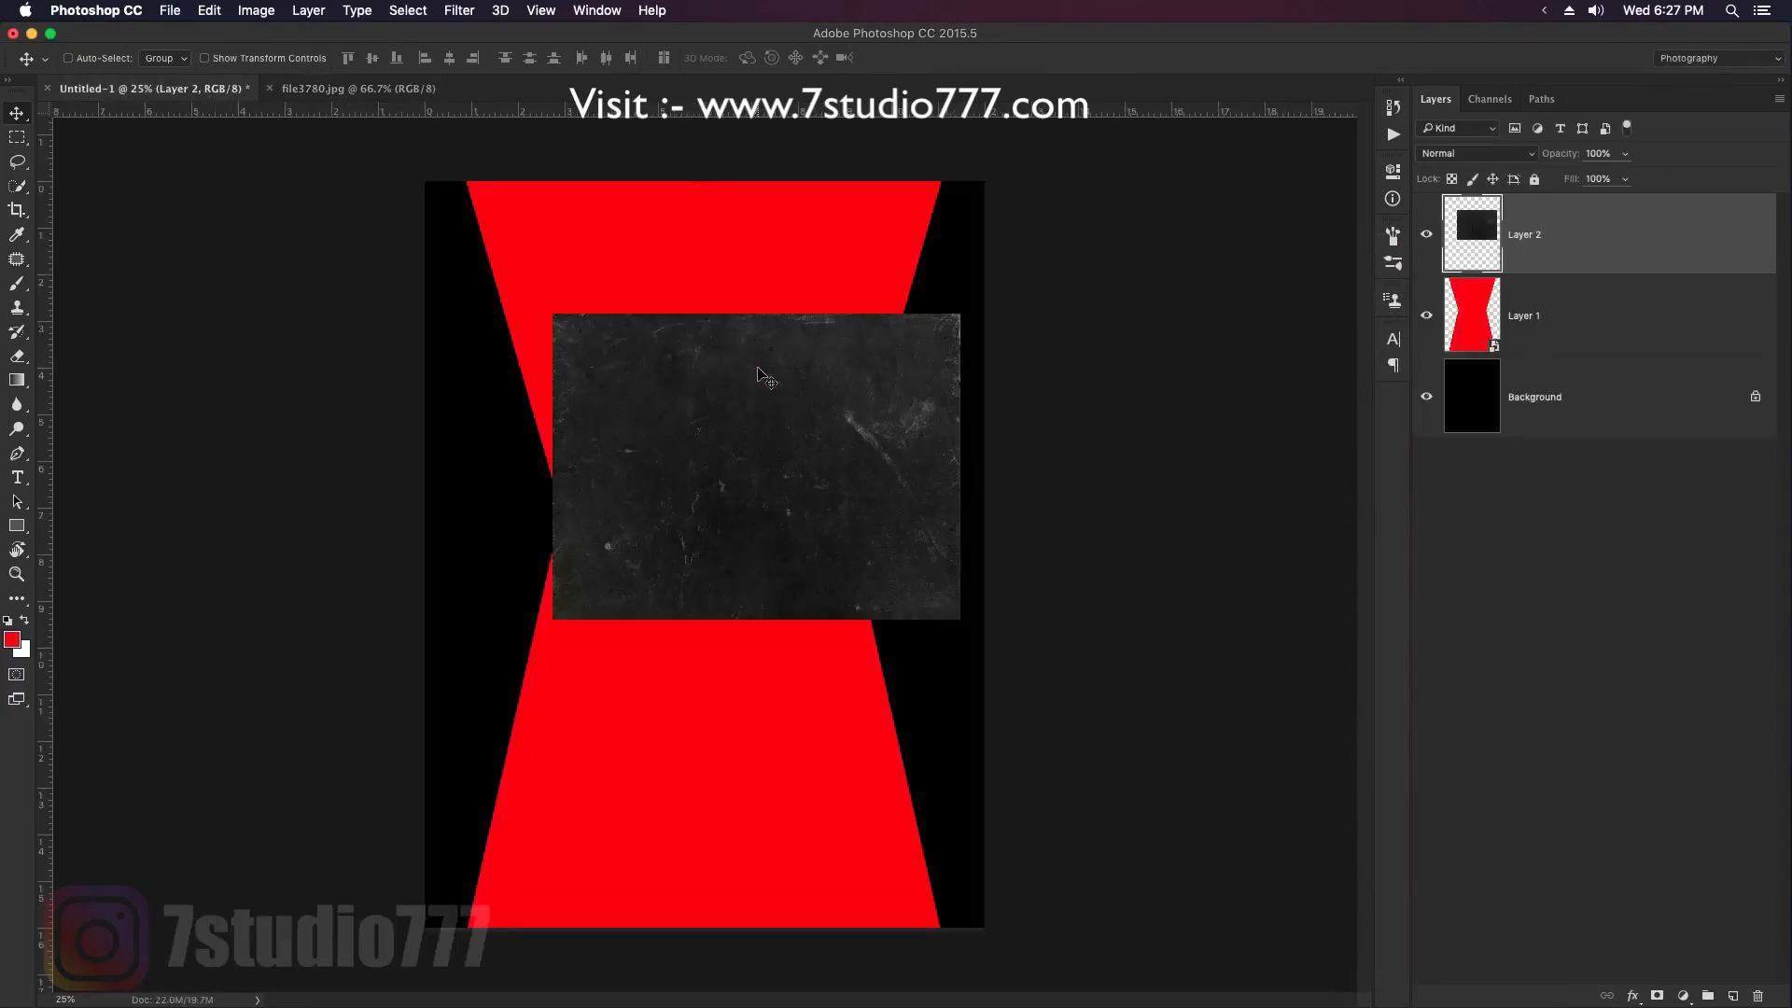
right_click(1611, 242)
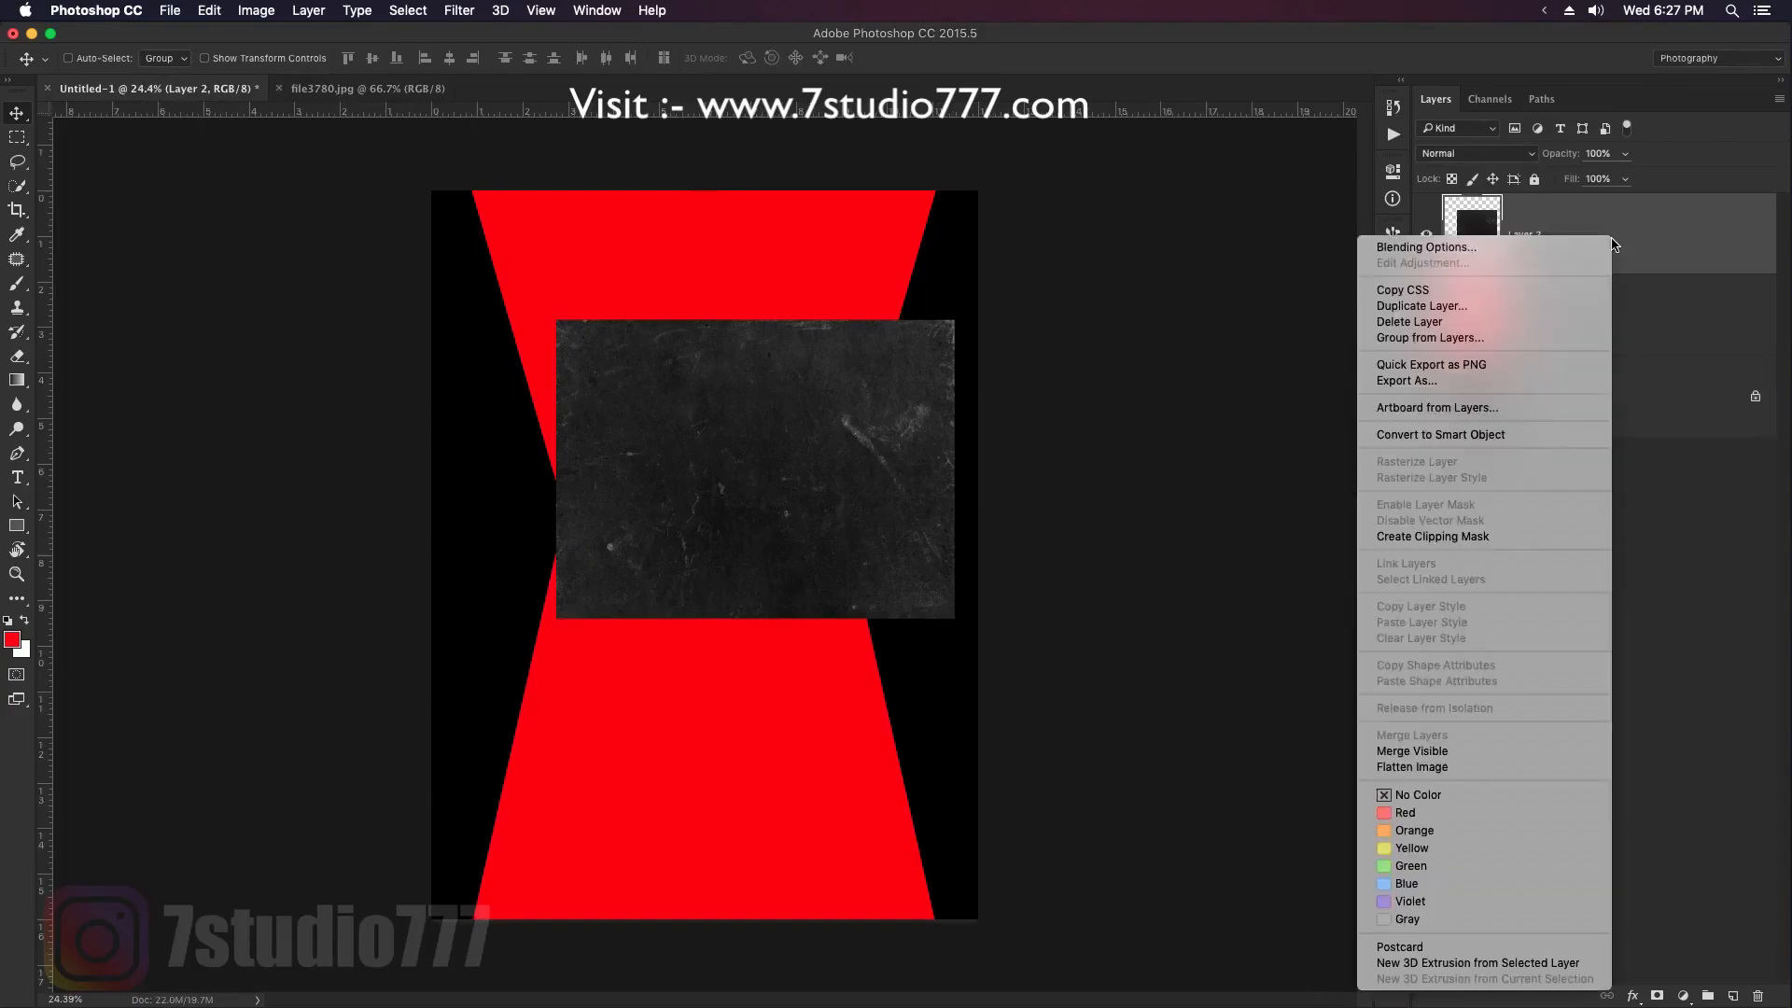
left_click(1513, 434)
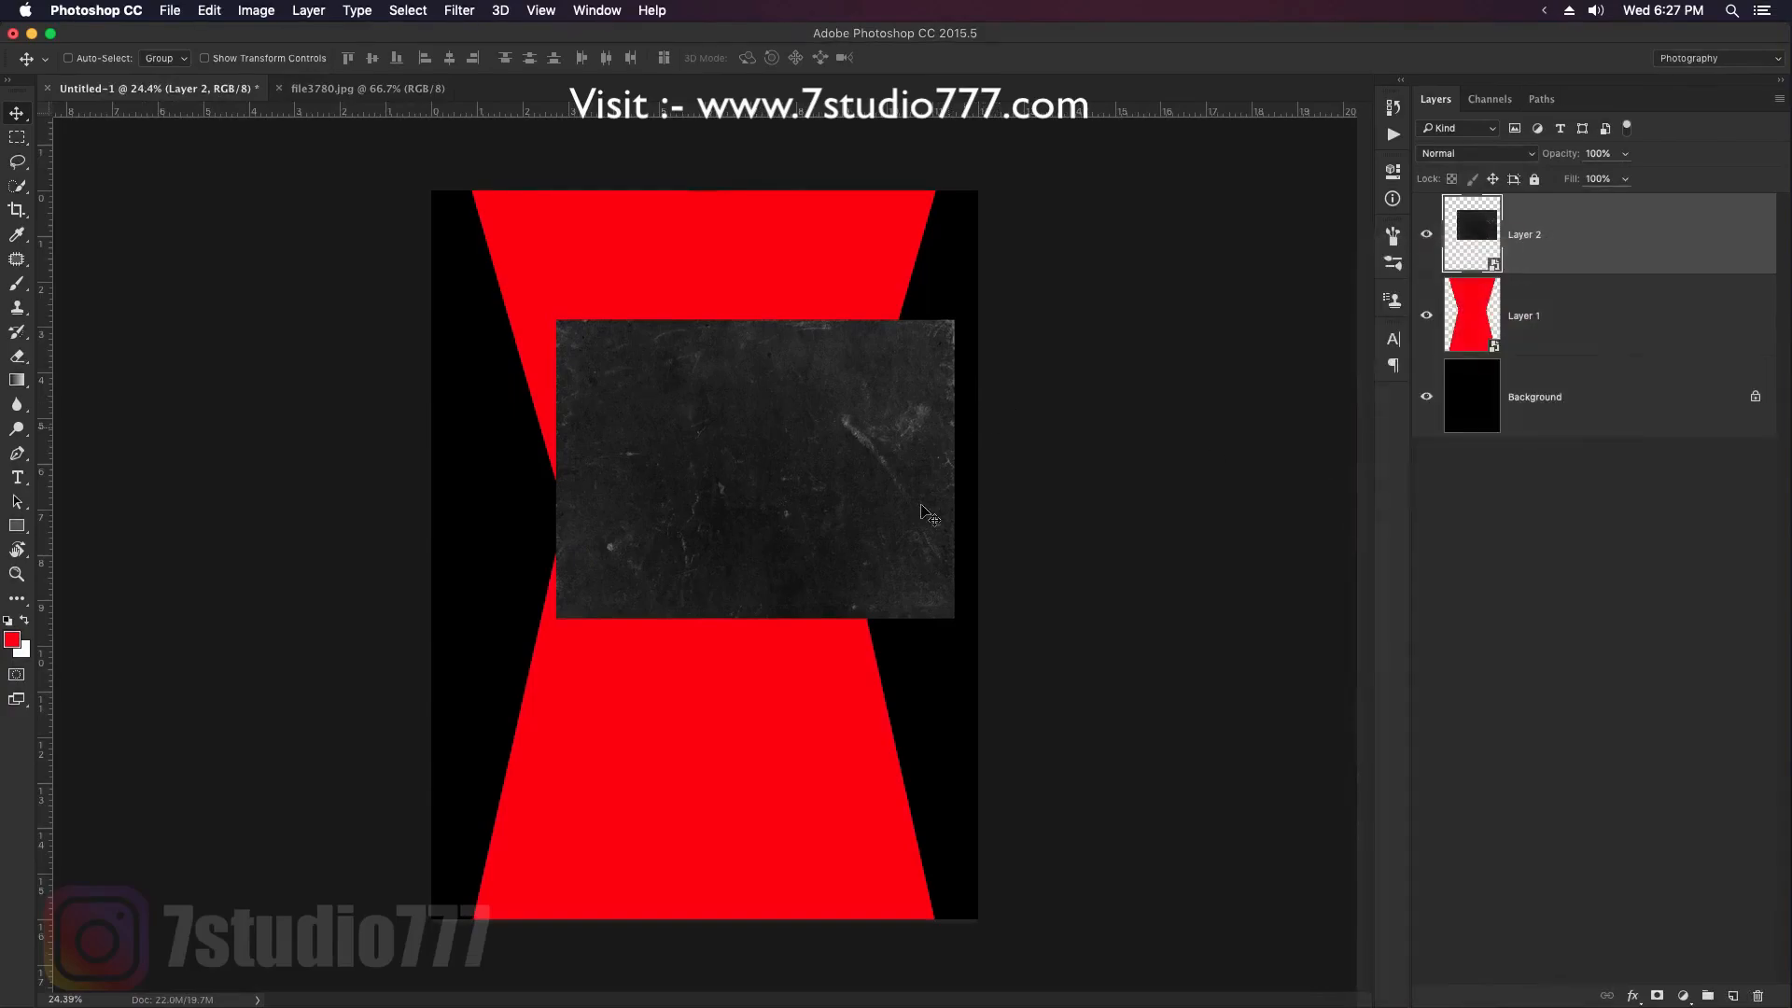
Rotate the texture on Layer 2 by -90° and scale and position it to cover the whole canvas
key("super")
key("super+t")
left_click_drag(653, 703, 1008, 588)
left_click_drag(903, 667, 1031, 826)
left_click_drag(914, 508, 881, 587)
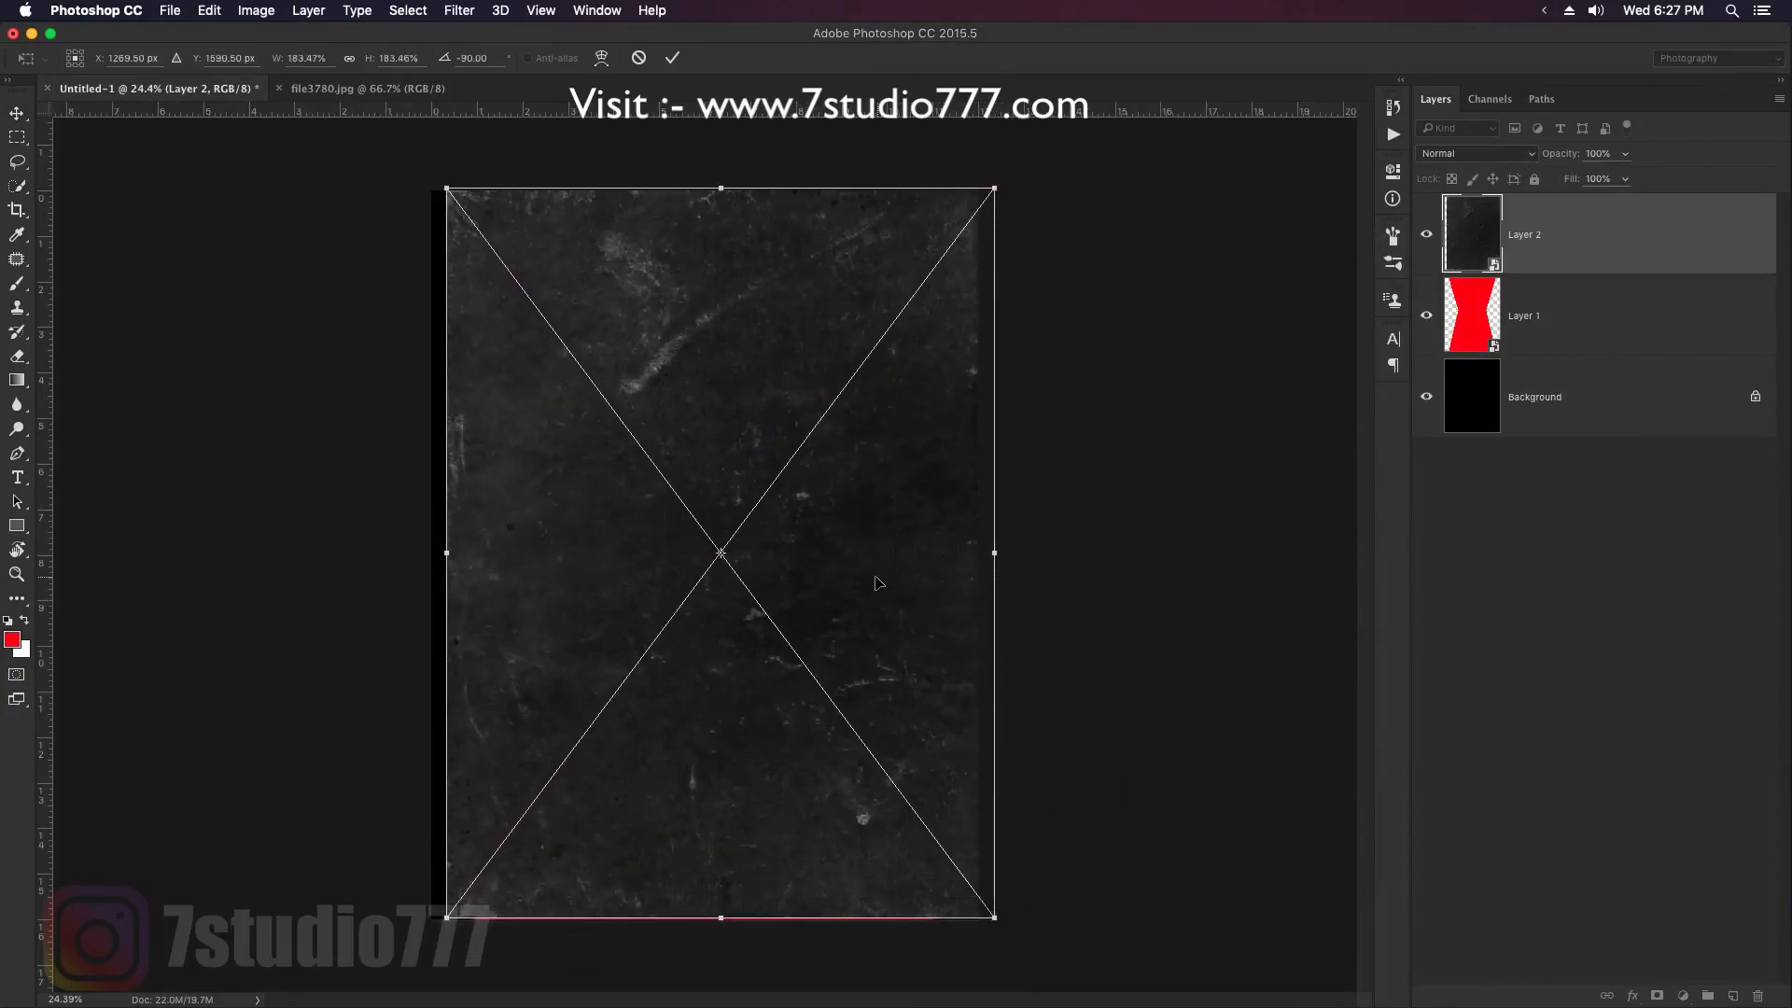
left_click_drag(723, 918, 723, 925)
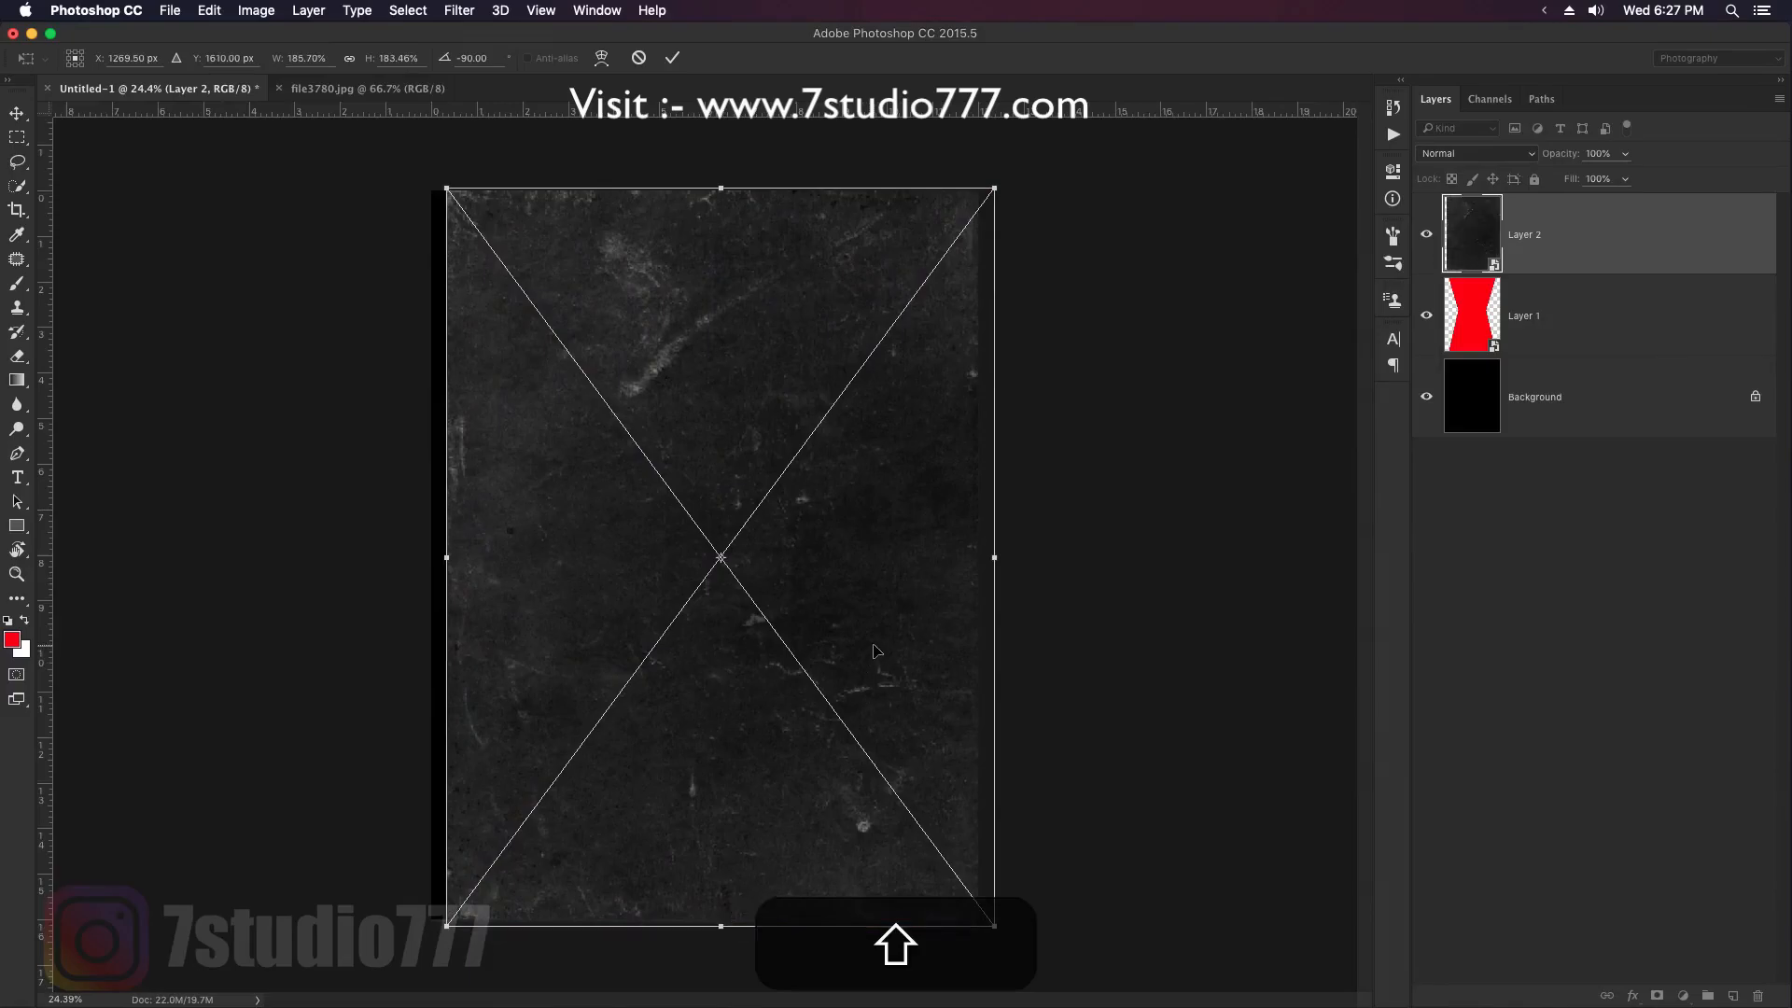
left_click_drag(876, 653, 861, 651)
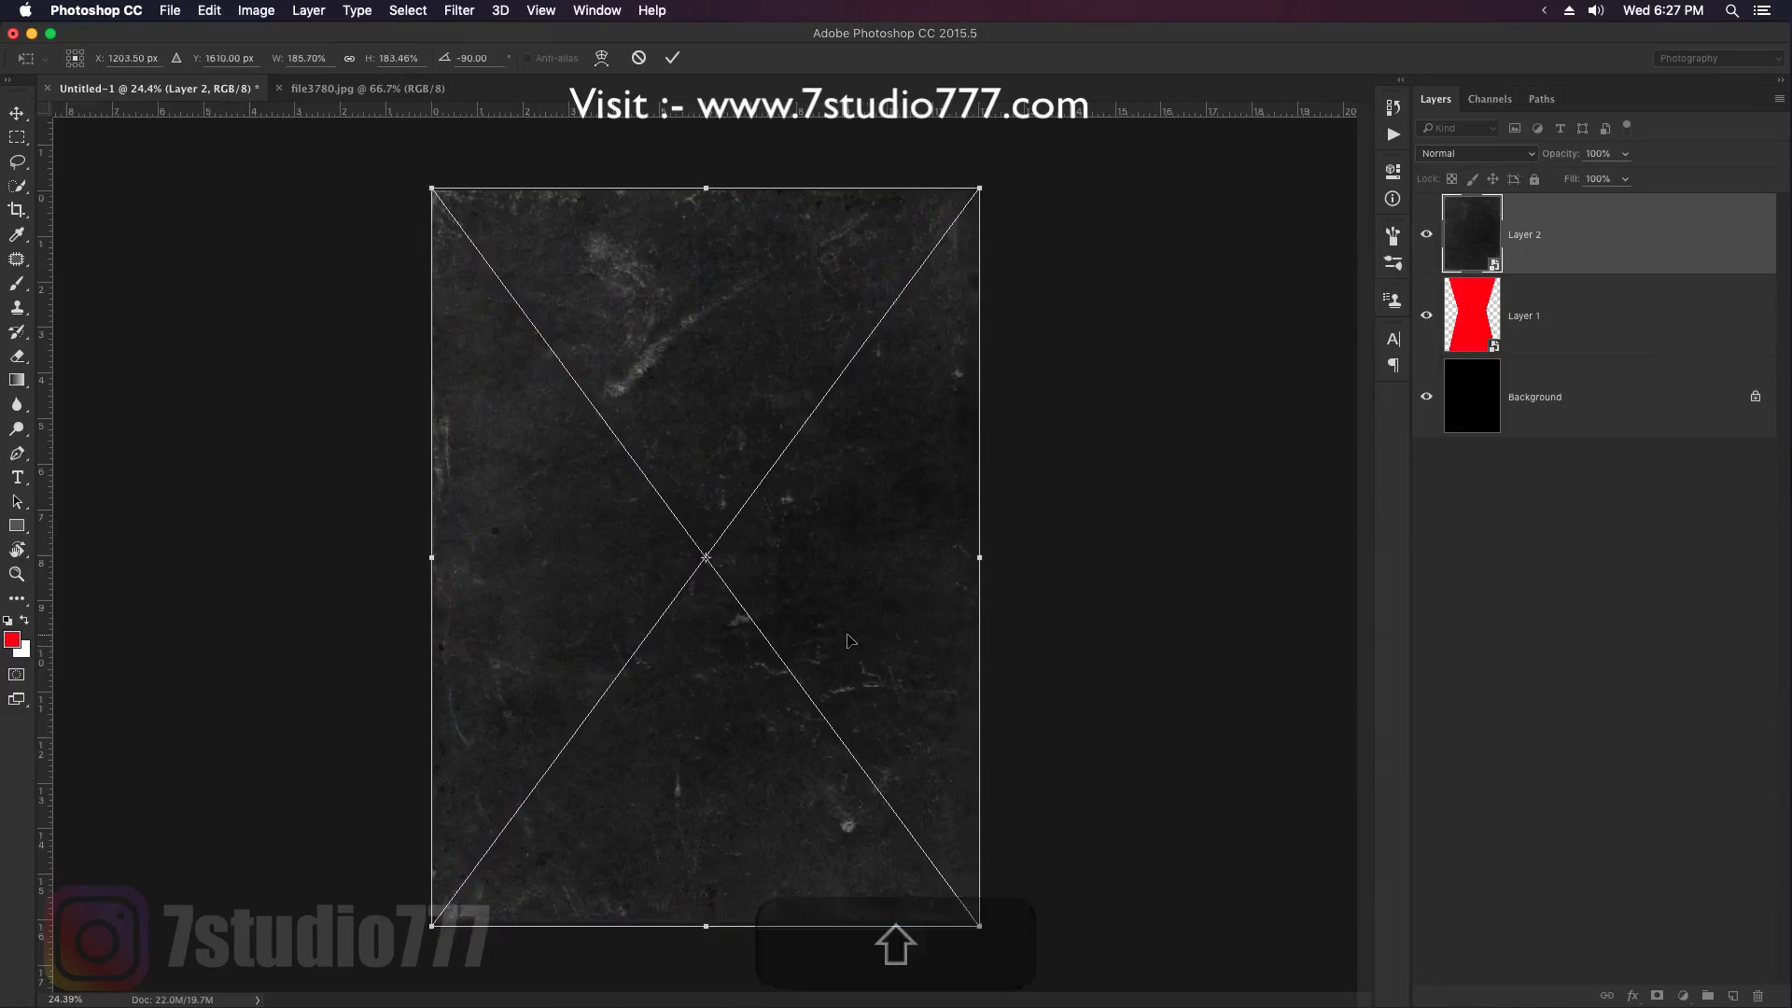
double_click(851, 640)
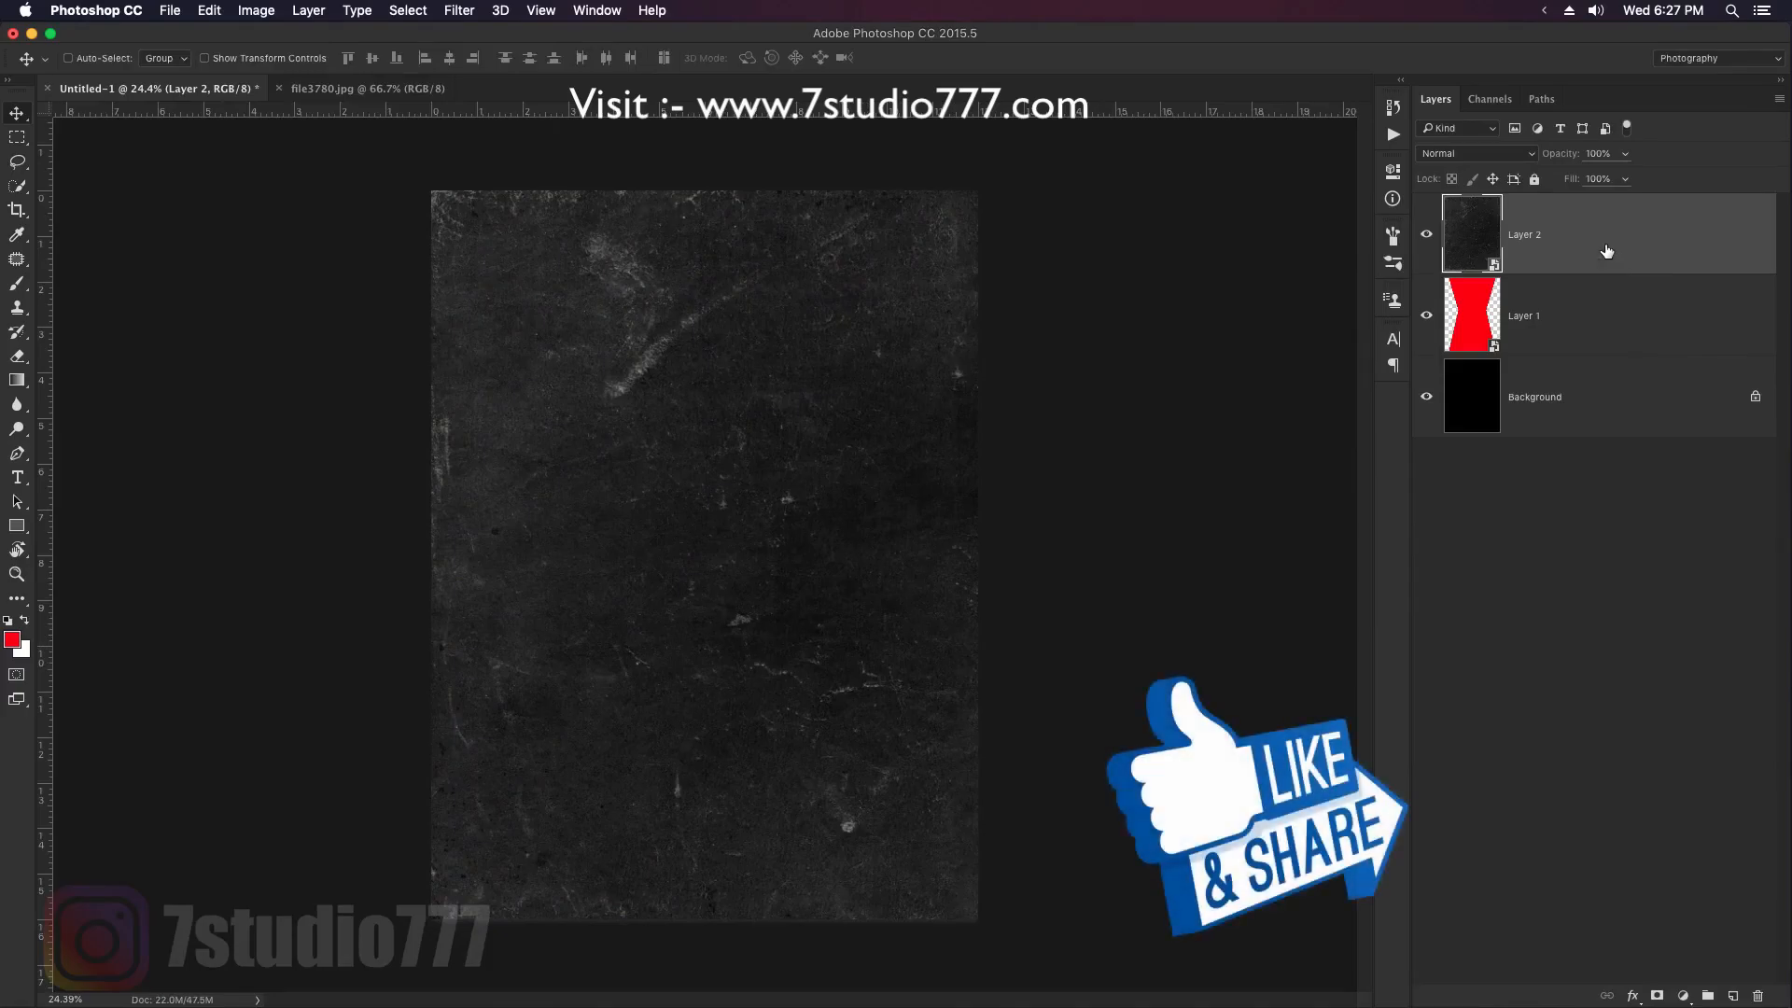
Clip the Layer 2 texture to the red shape on Layer 1 and set its blend mode to Multiply
key("alt")
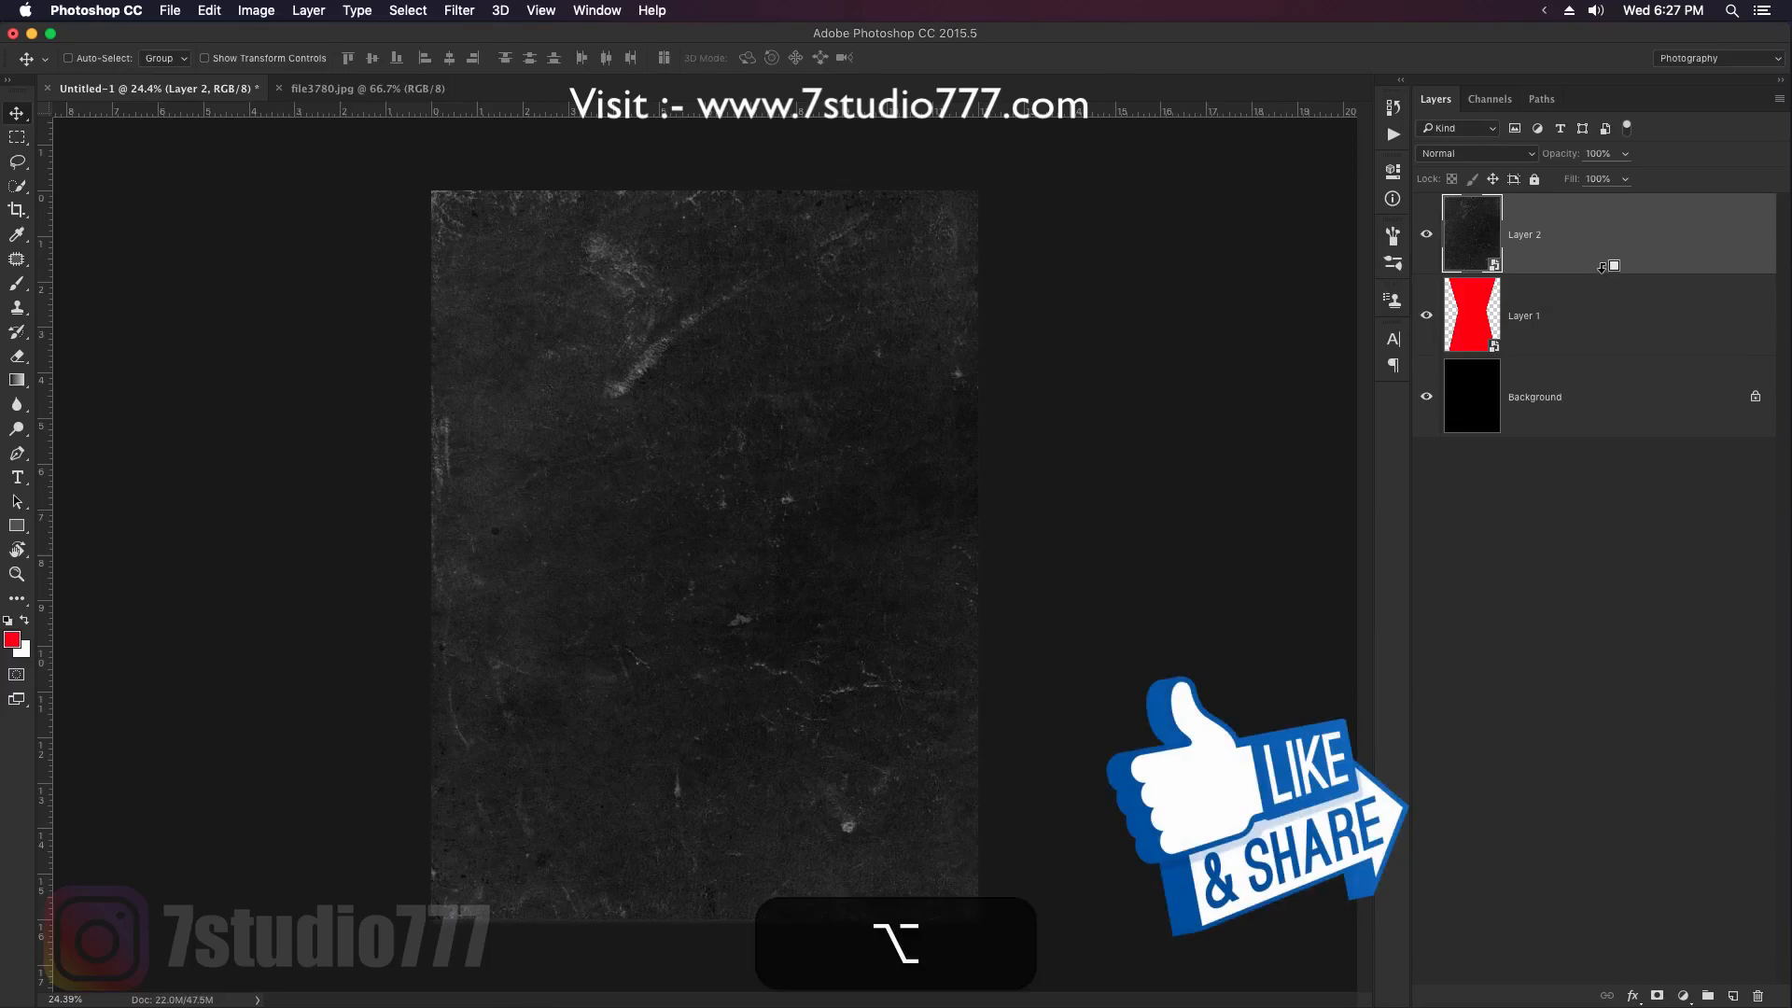
left_click(1602, 268, "alt")
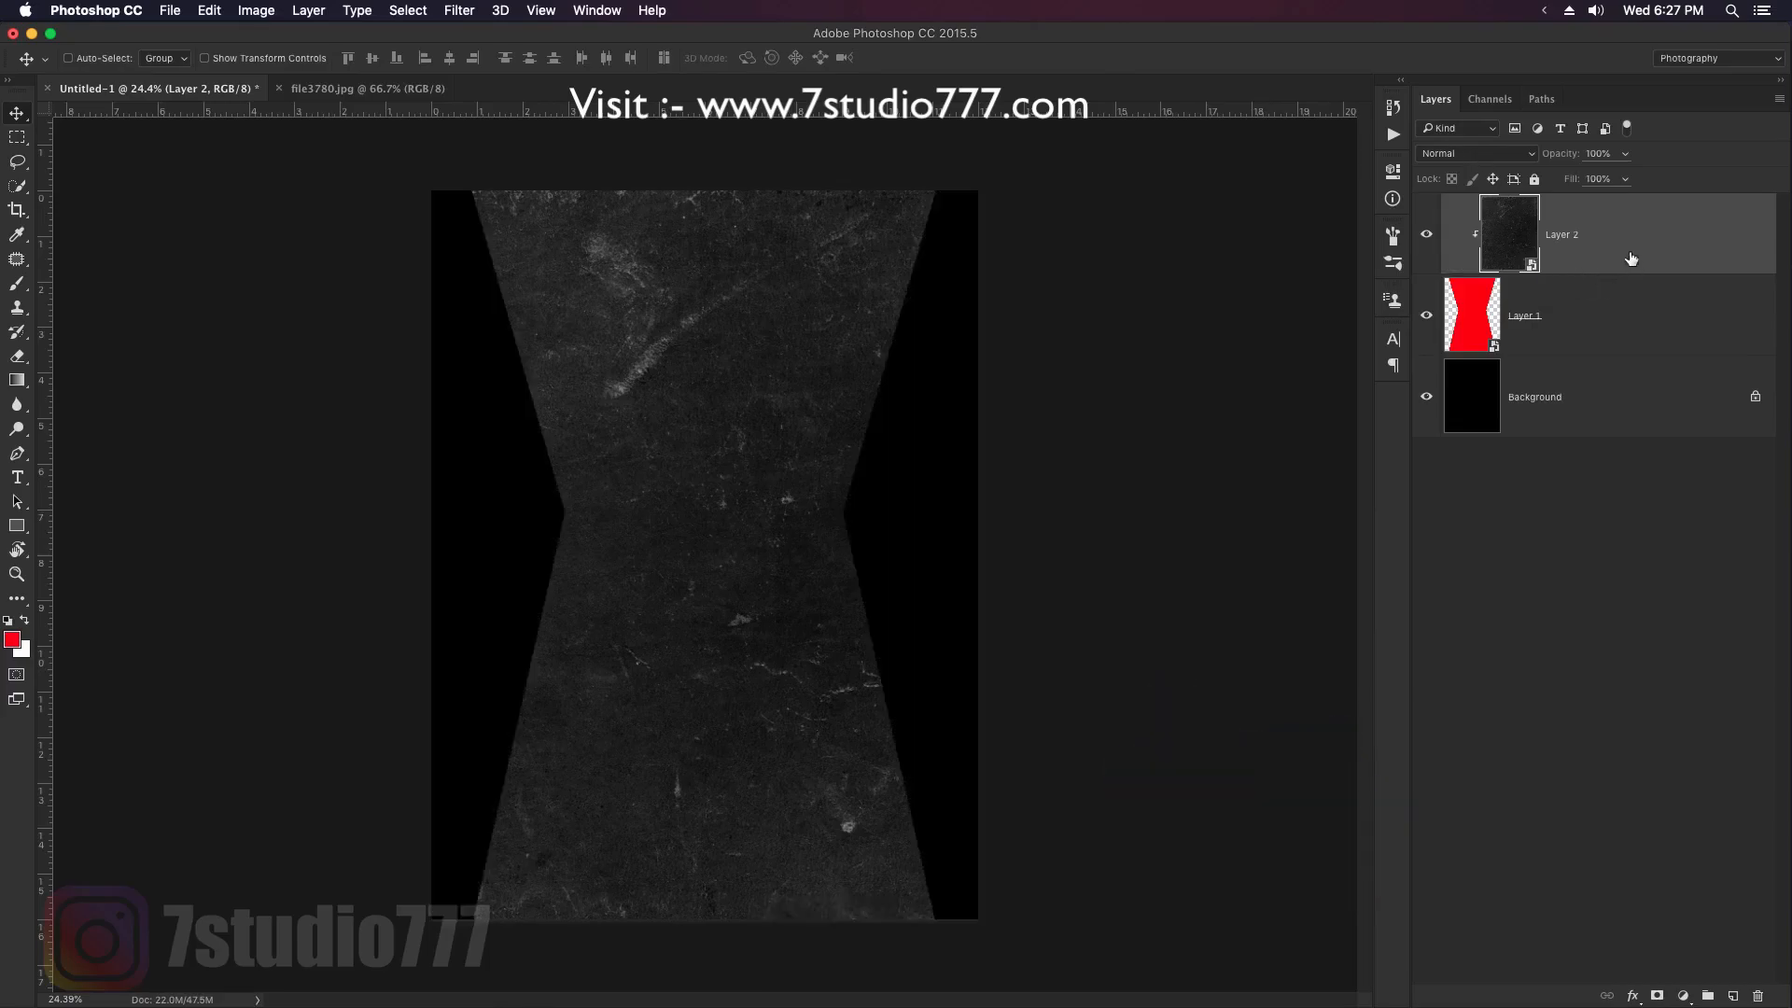
left_click(1473, 157)
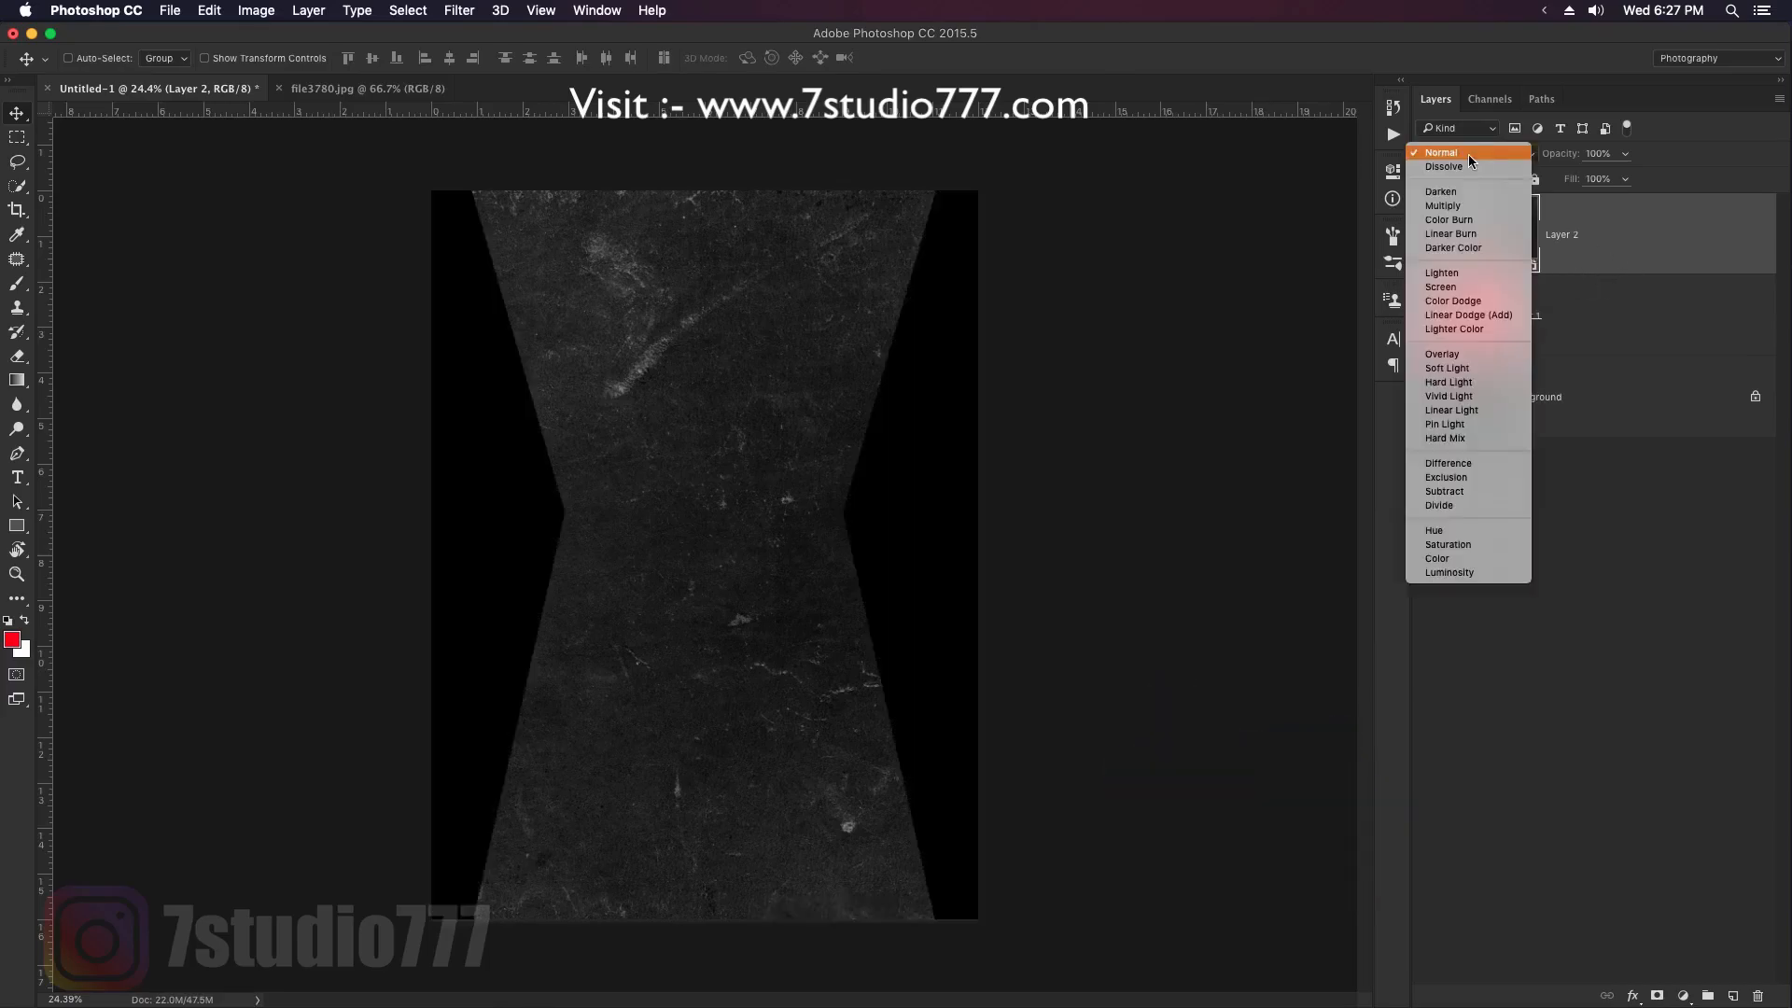
left_click(1469, 215)
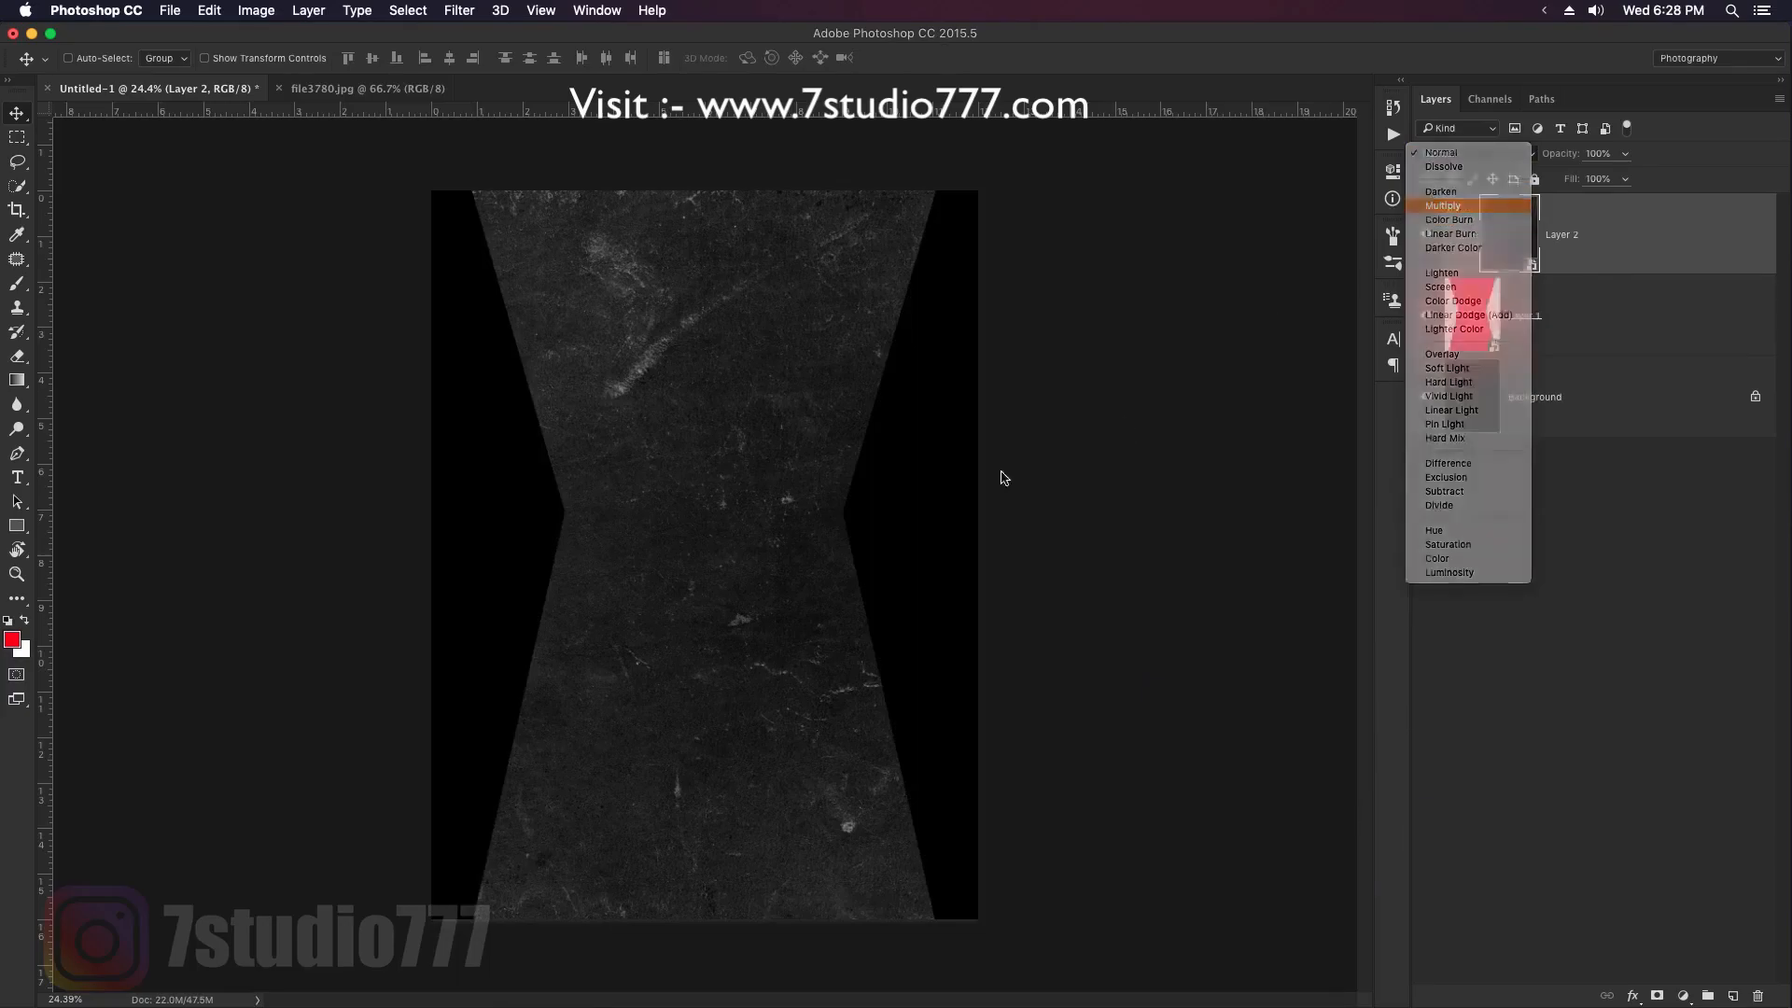
scroll(808, 467, "up", 1)
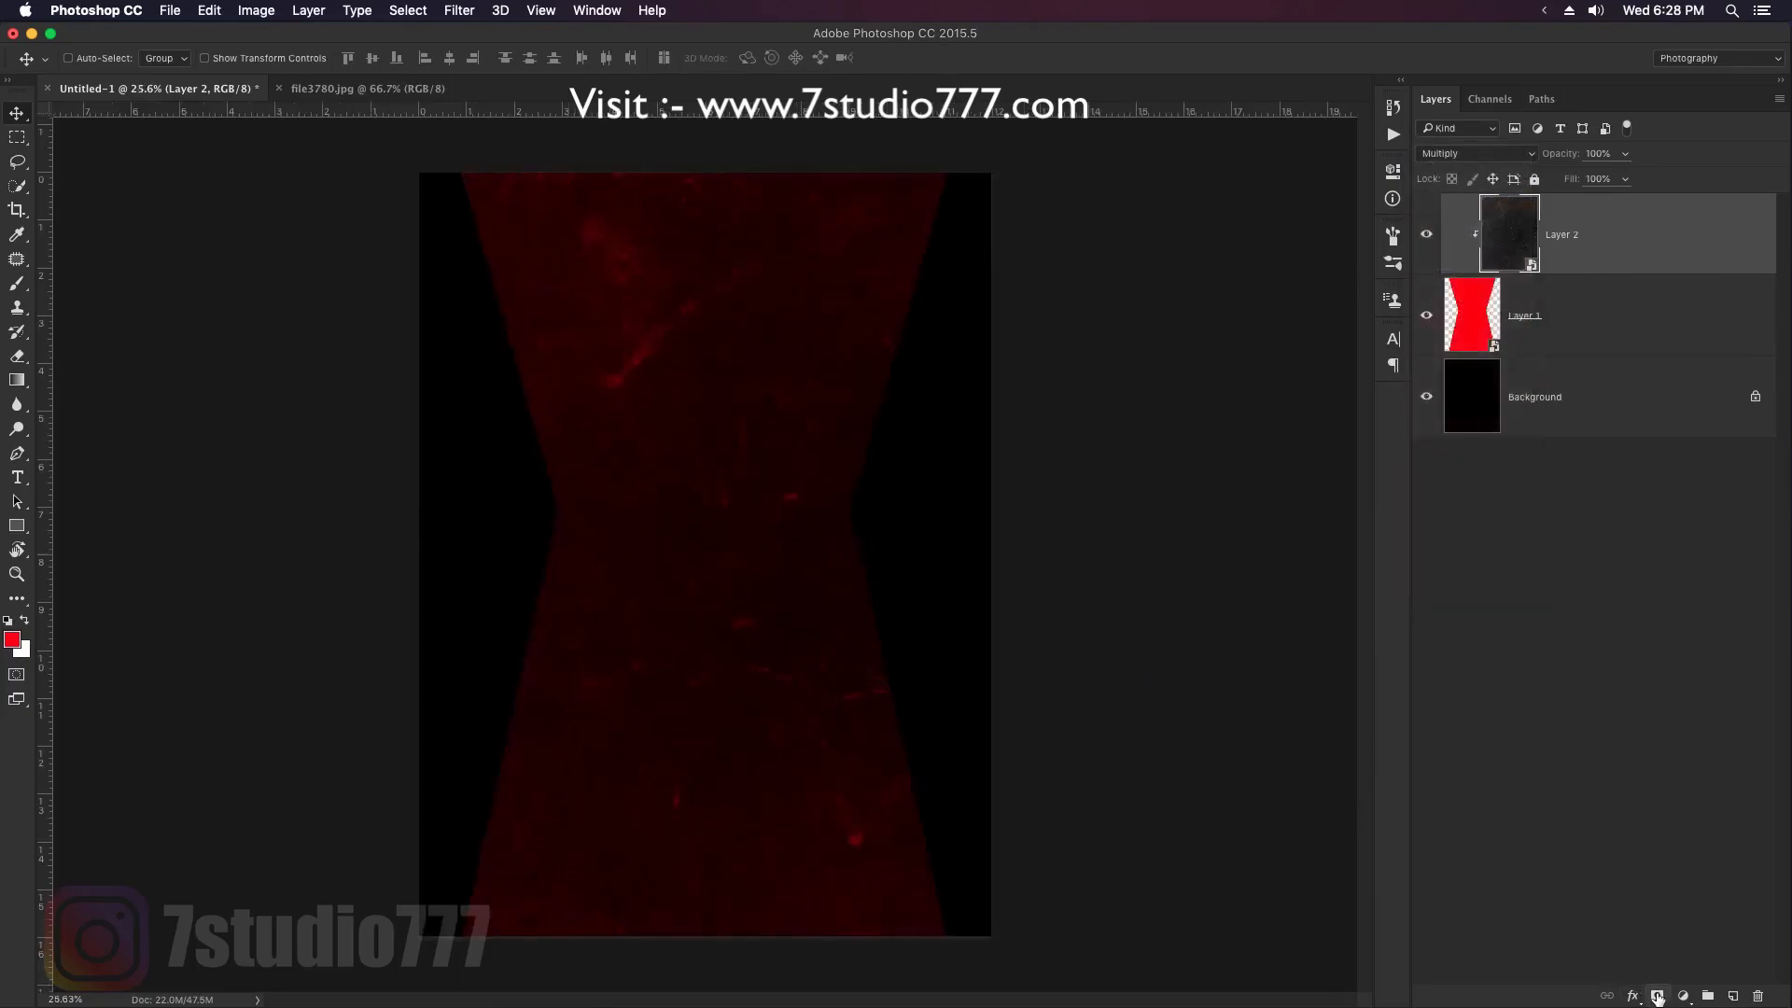
Add a layer mask to Layer 2 and choose the 386 px grunge brush, enlarged to 444 px
left_click(1657, 997)
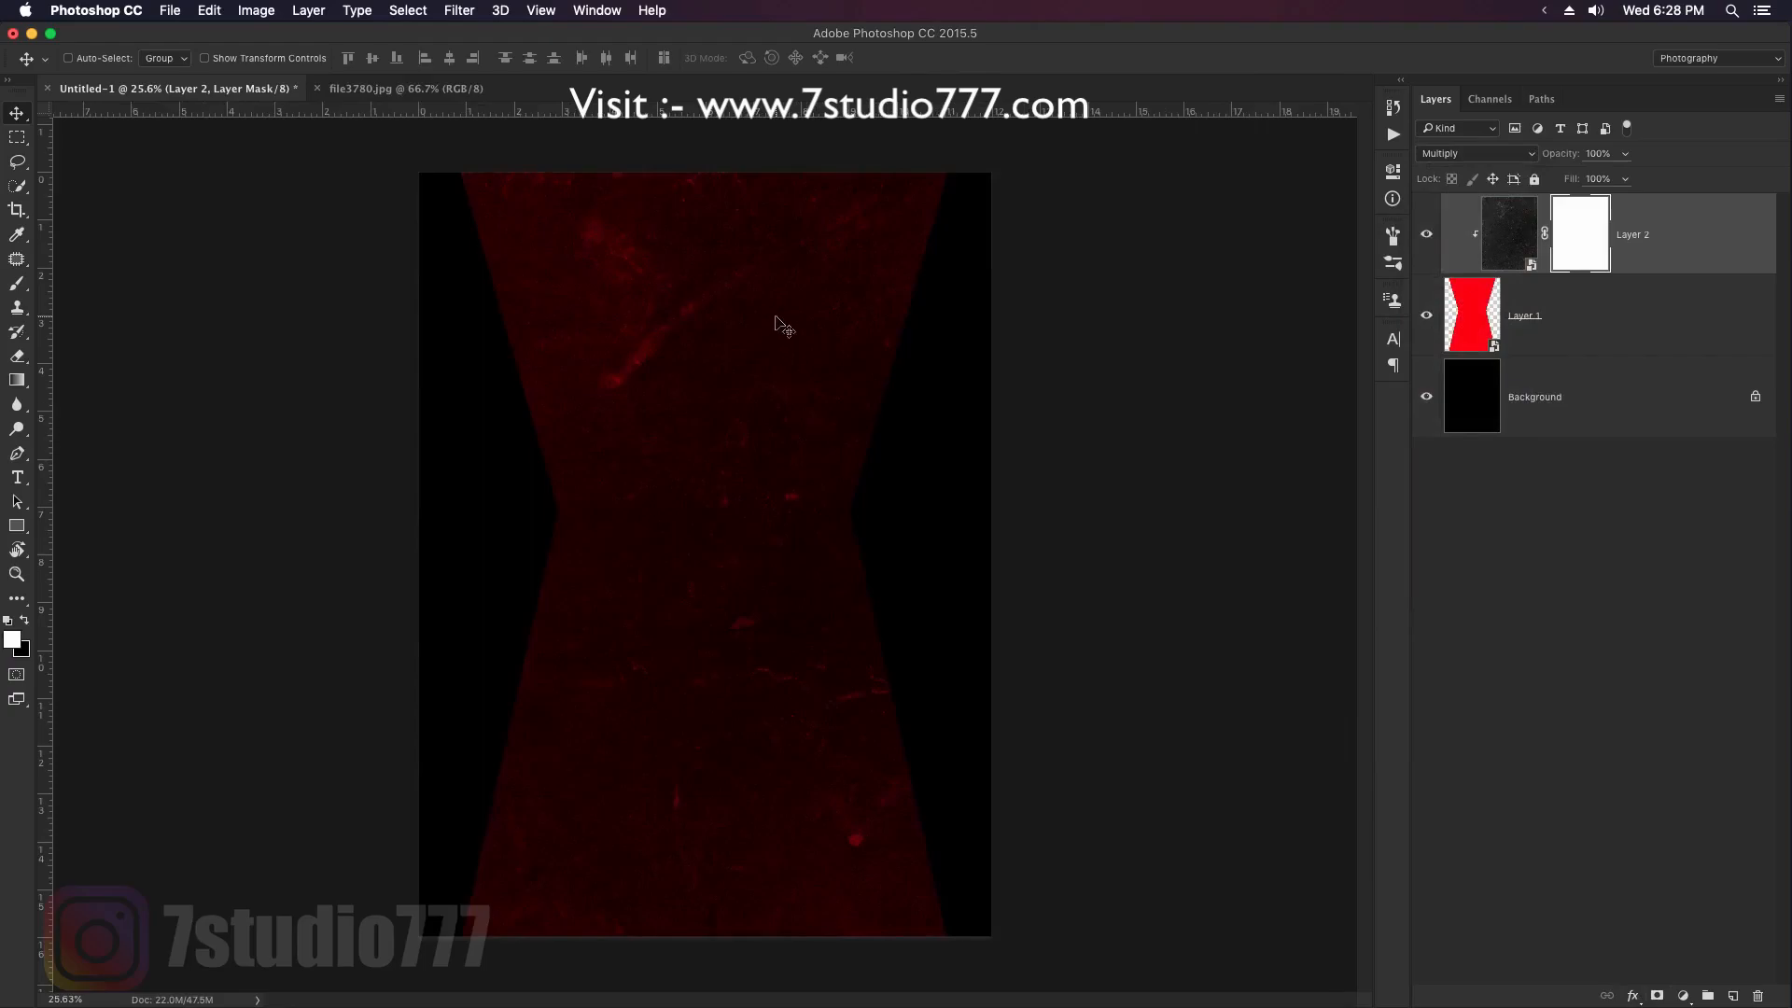
key("b")
right_click(666, 289)
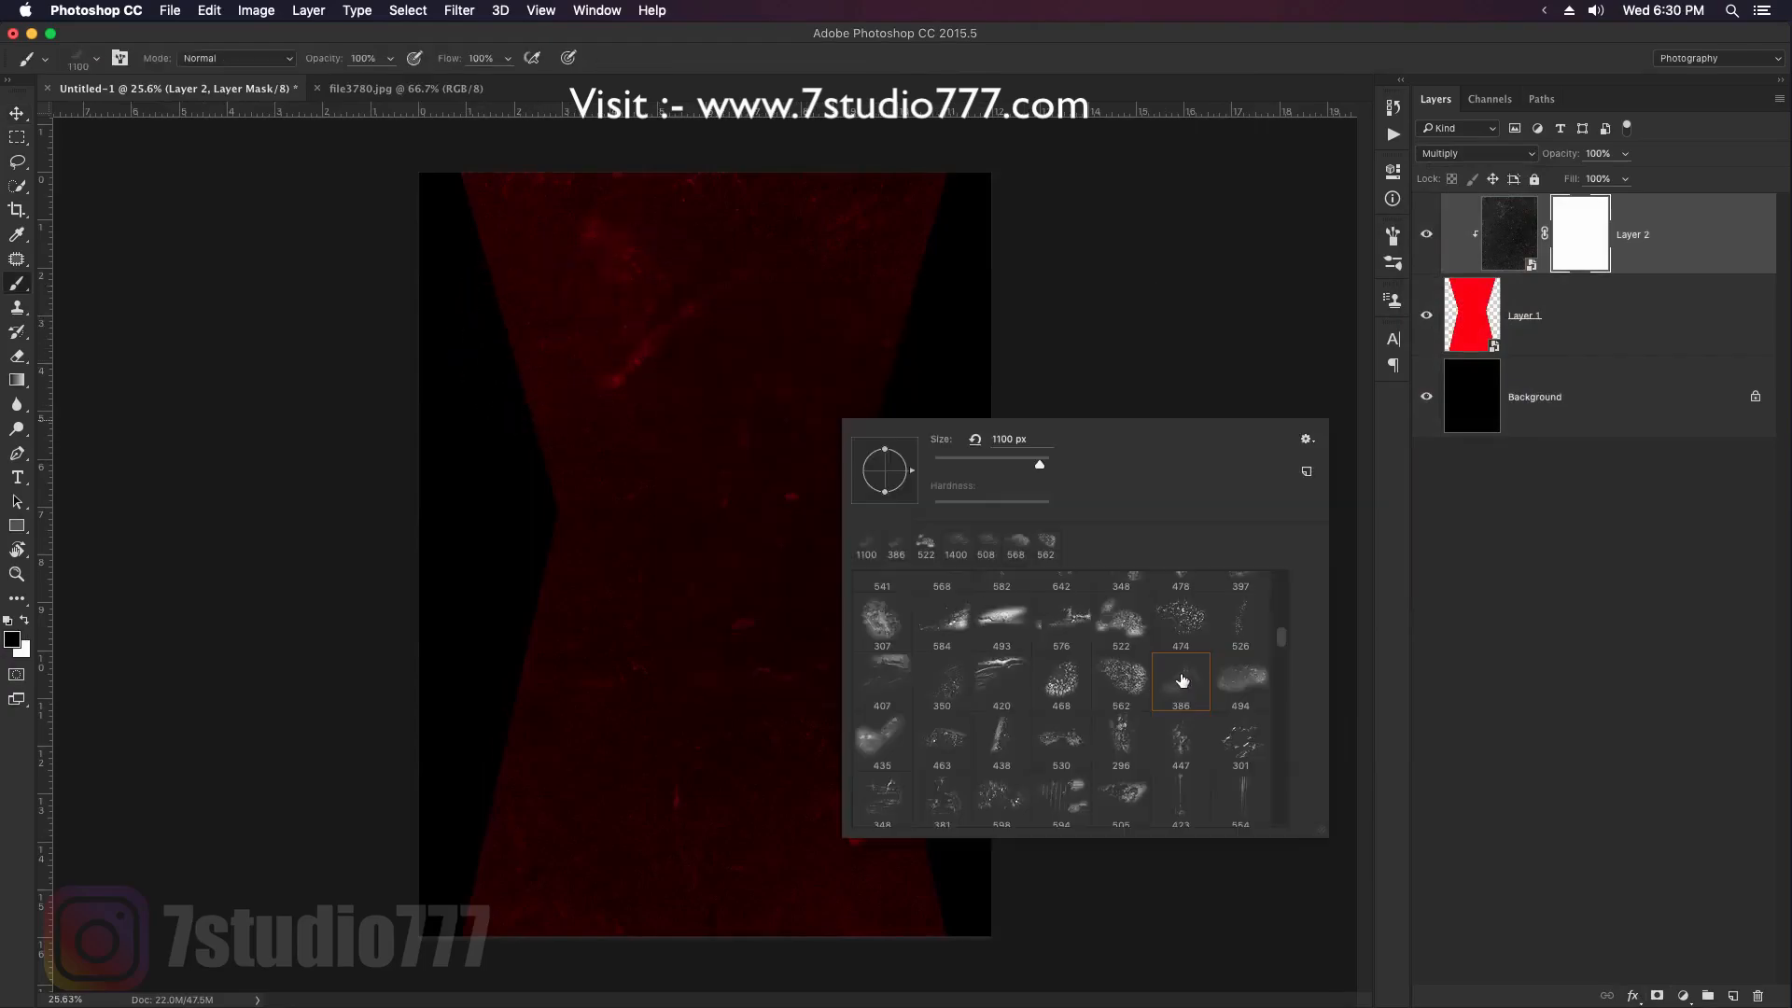
left_click(1177, 684)
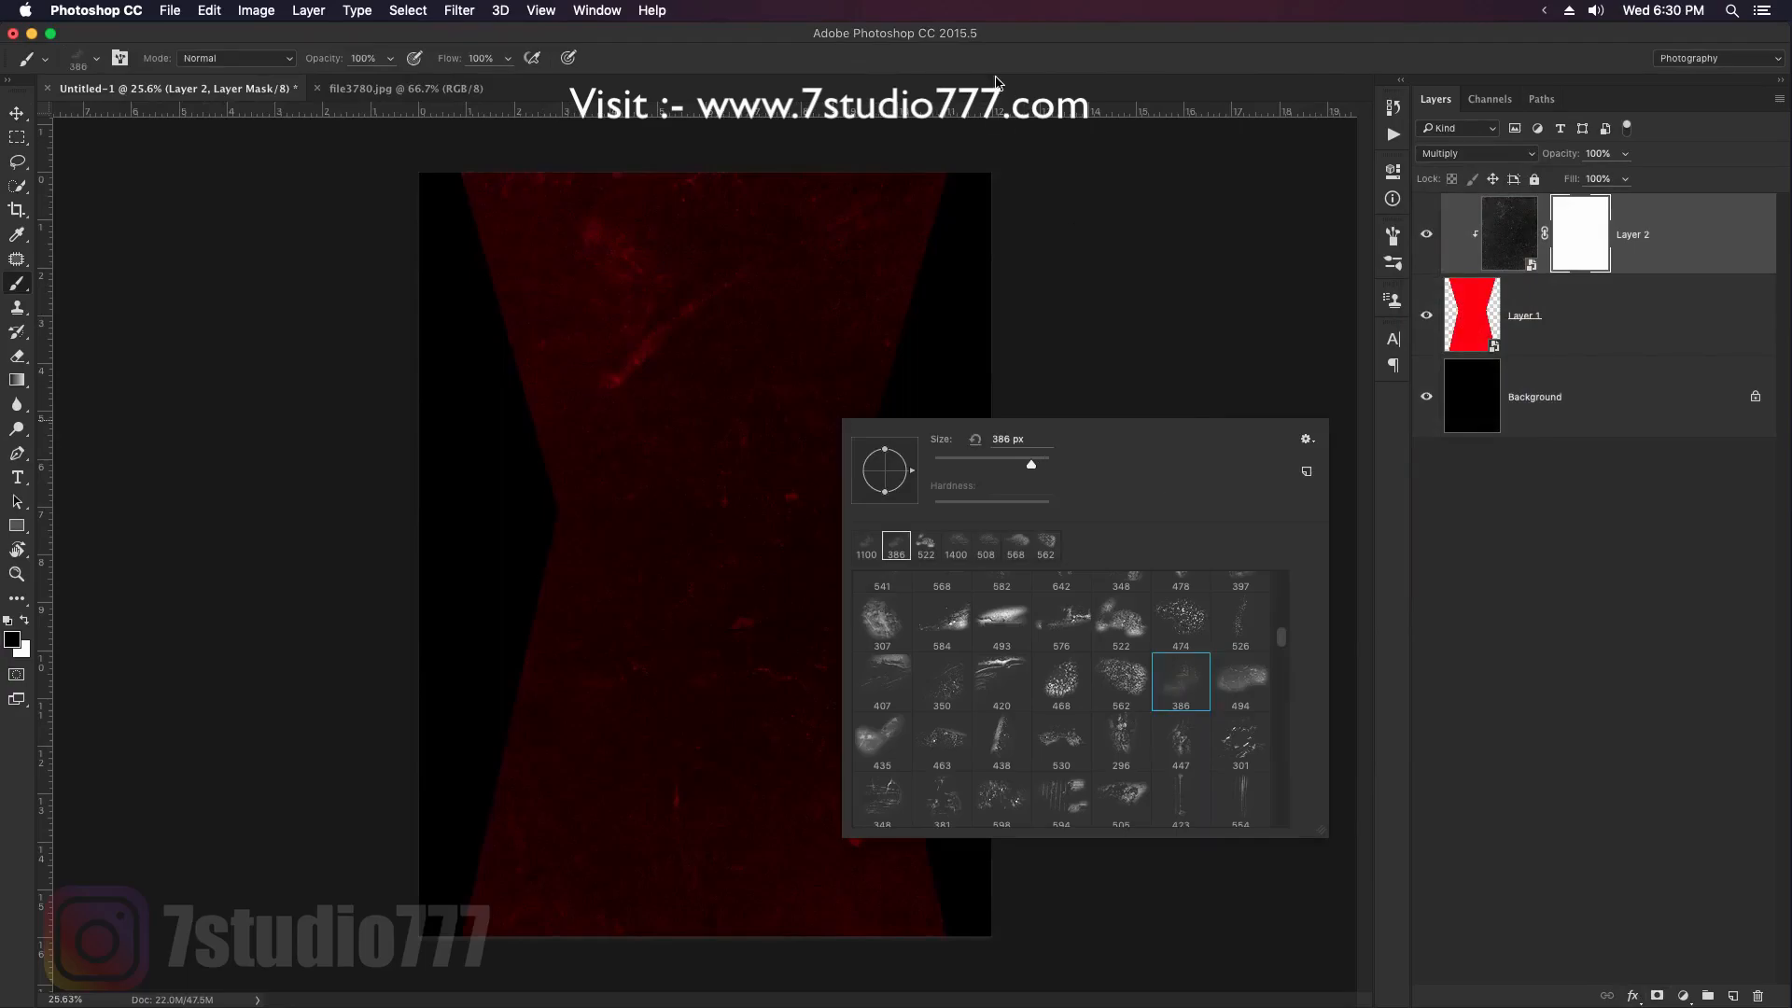
left_click(995, 68)
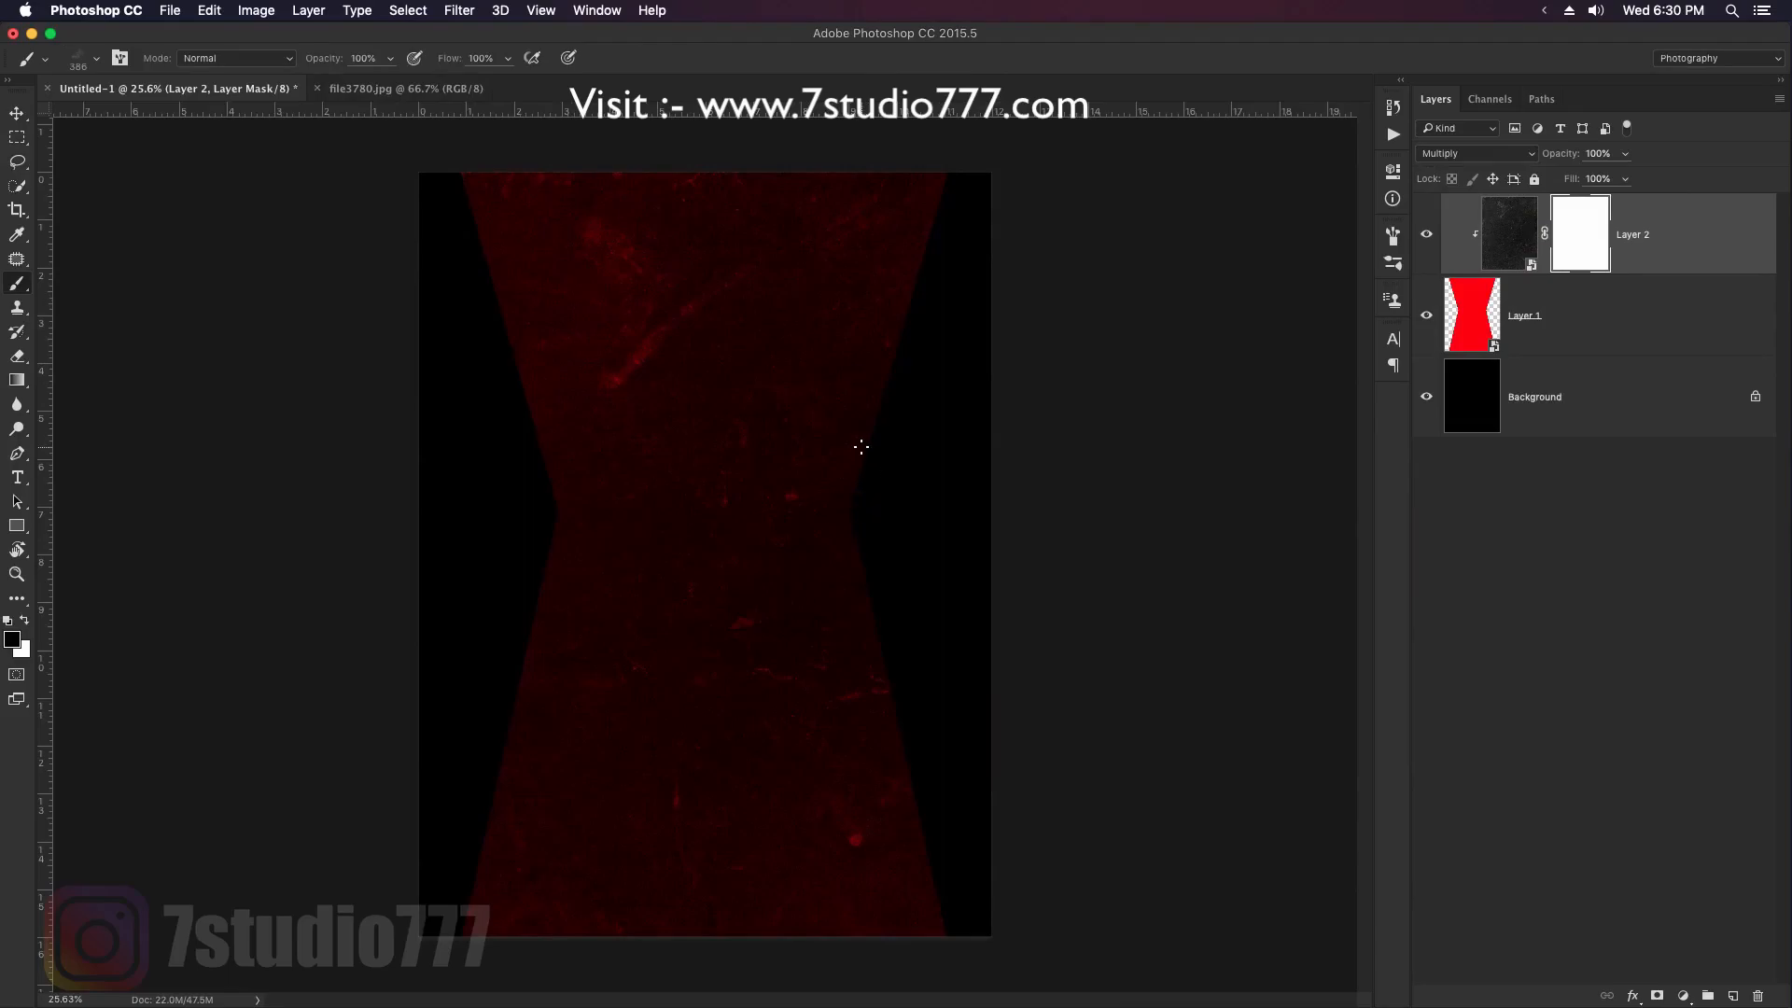
right_click(831, 483)
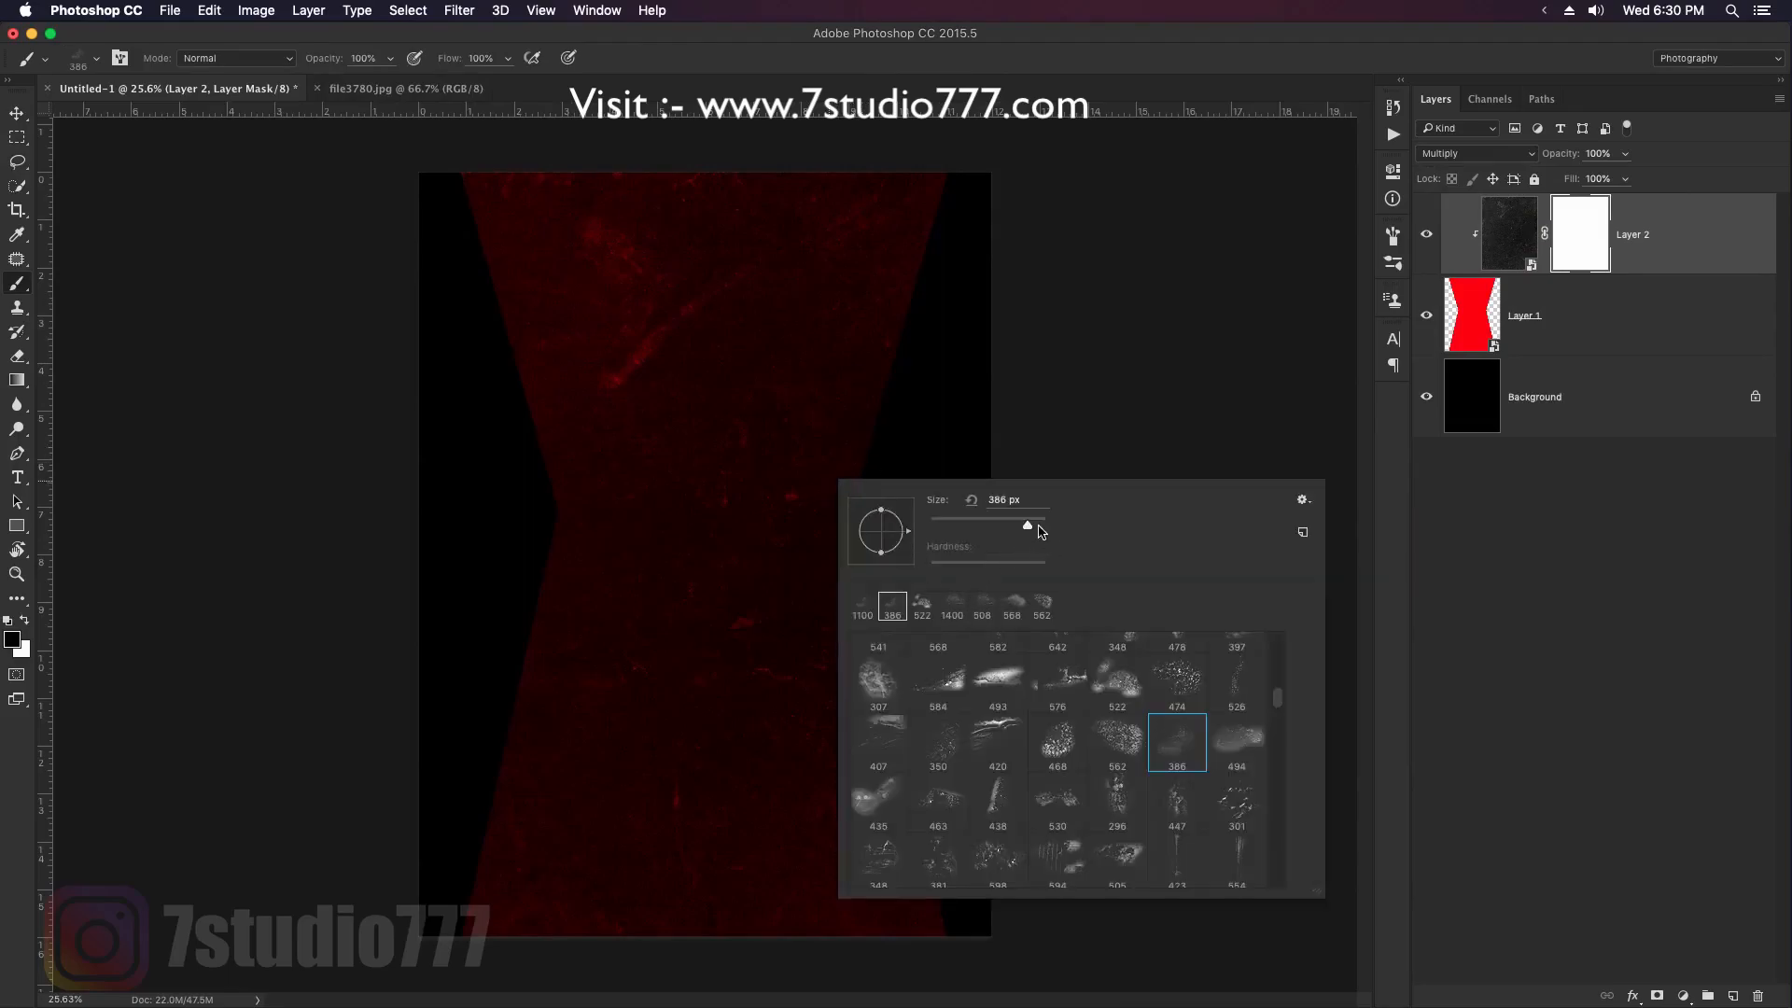
left_click_drag(1026, 528, 1032, 530)
left_click(1018, 63)
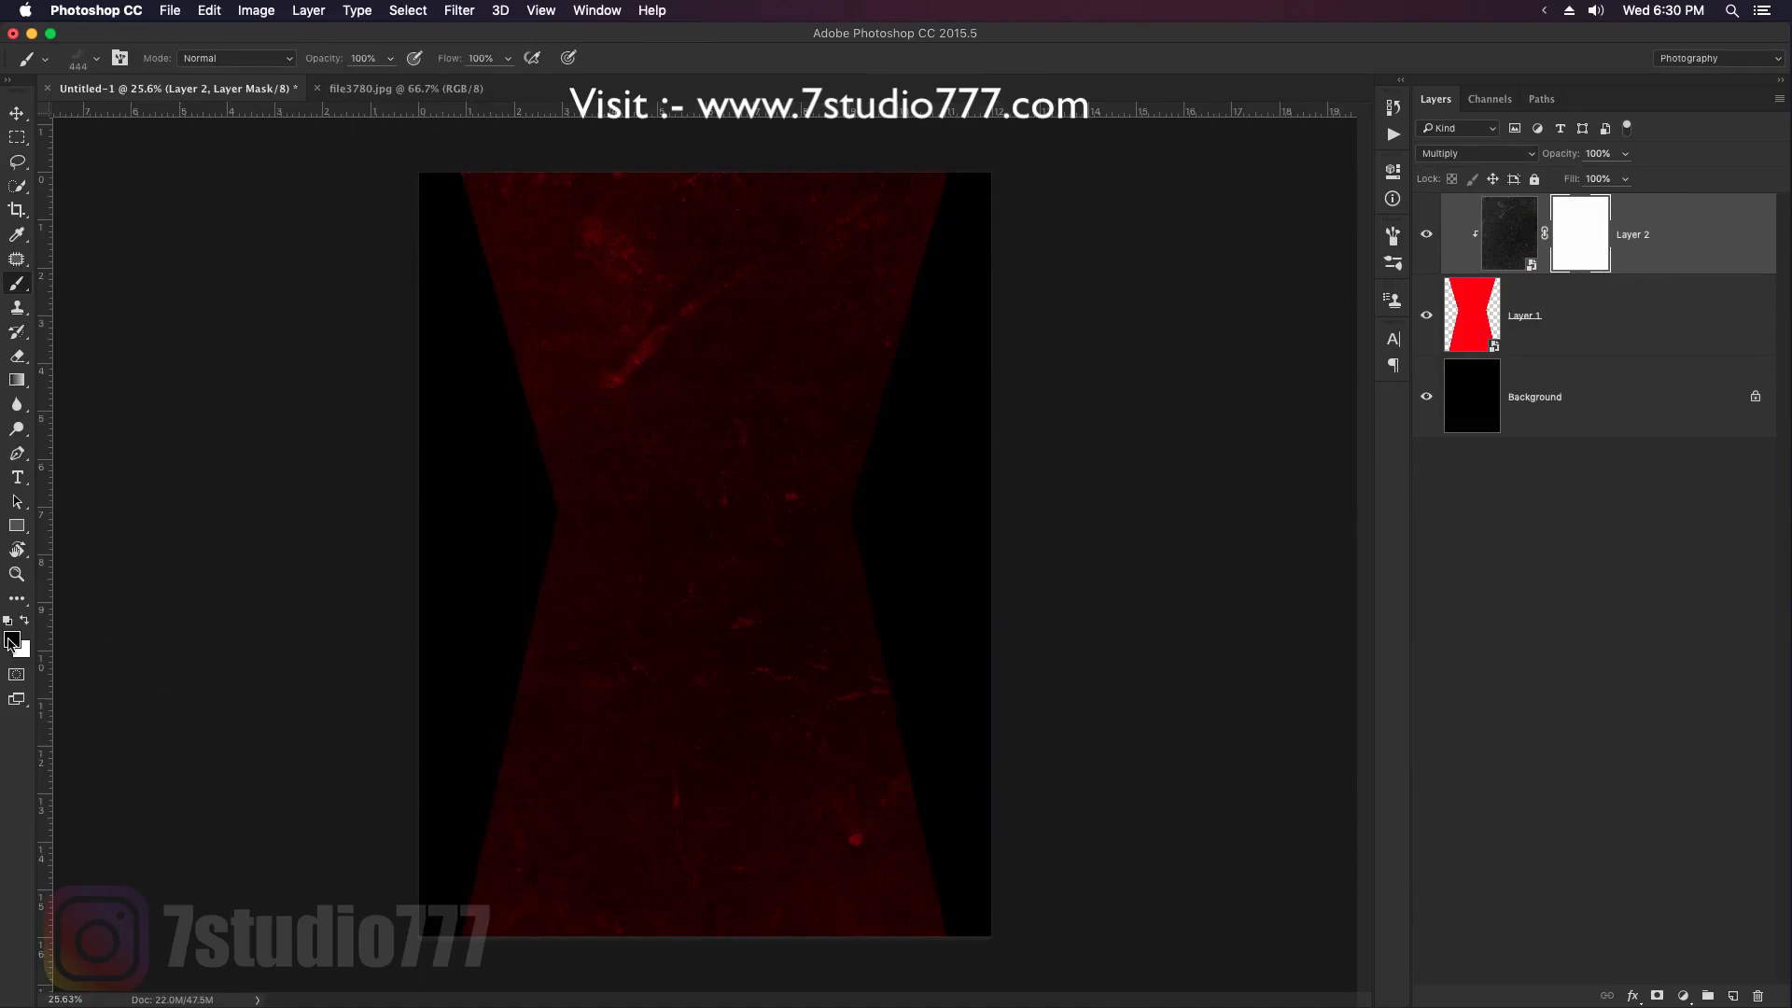
Set black (000000) as the foreground color and paint on the Layer 2 mask over the shape's upper middle
left_click(11, 640)
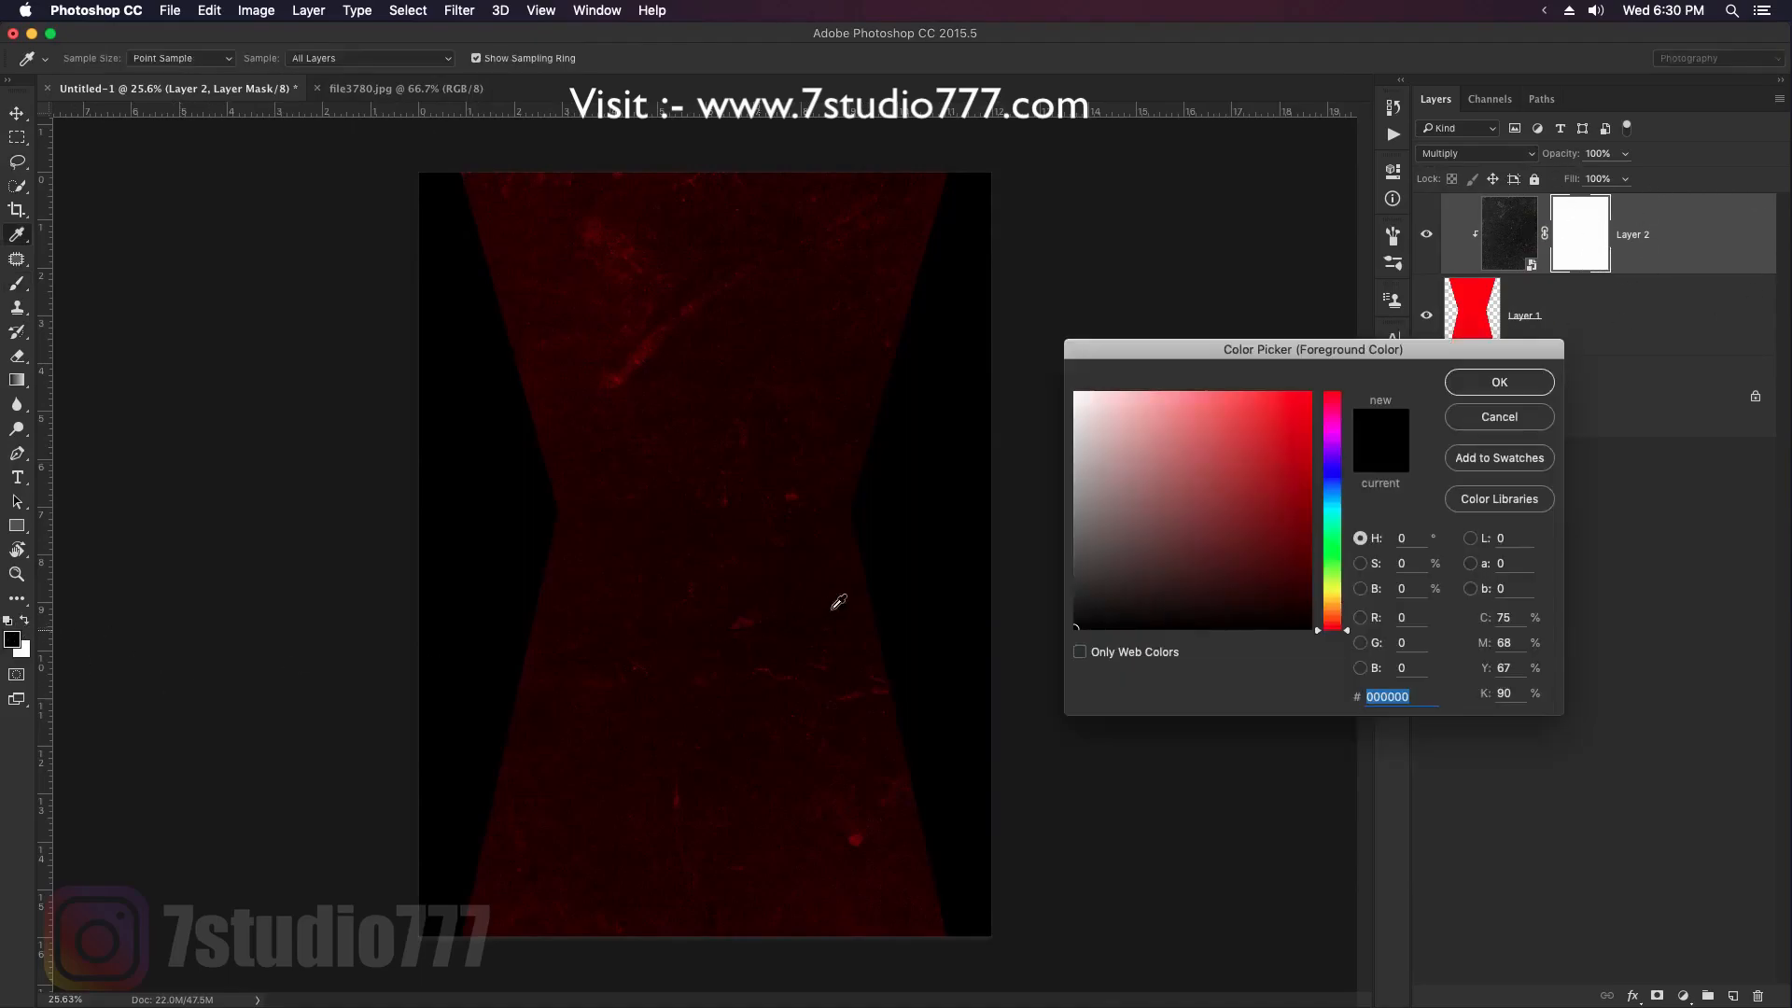
left_click(1496, 381)
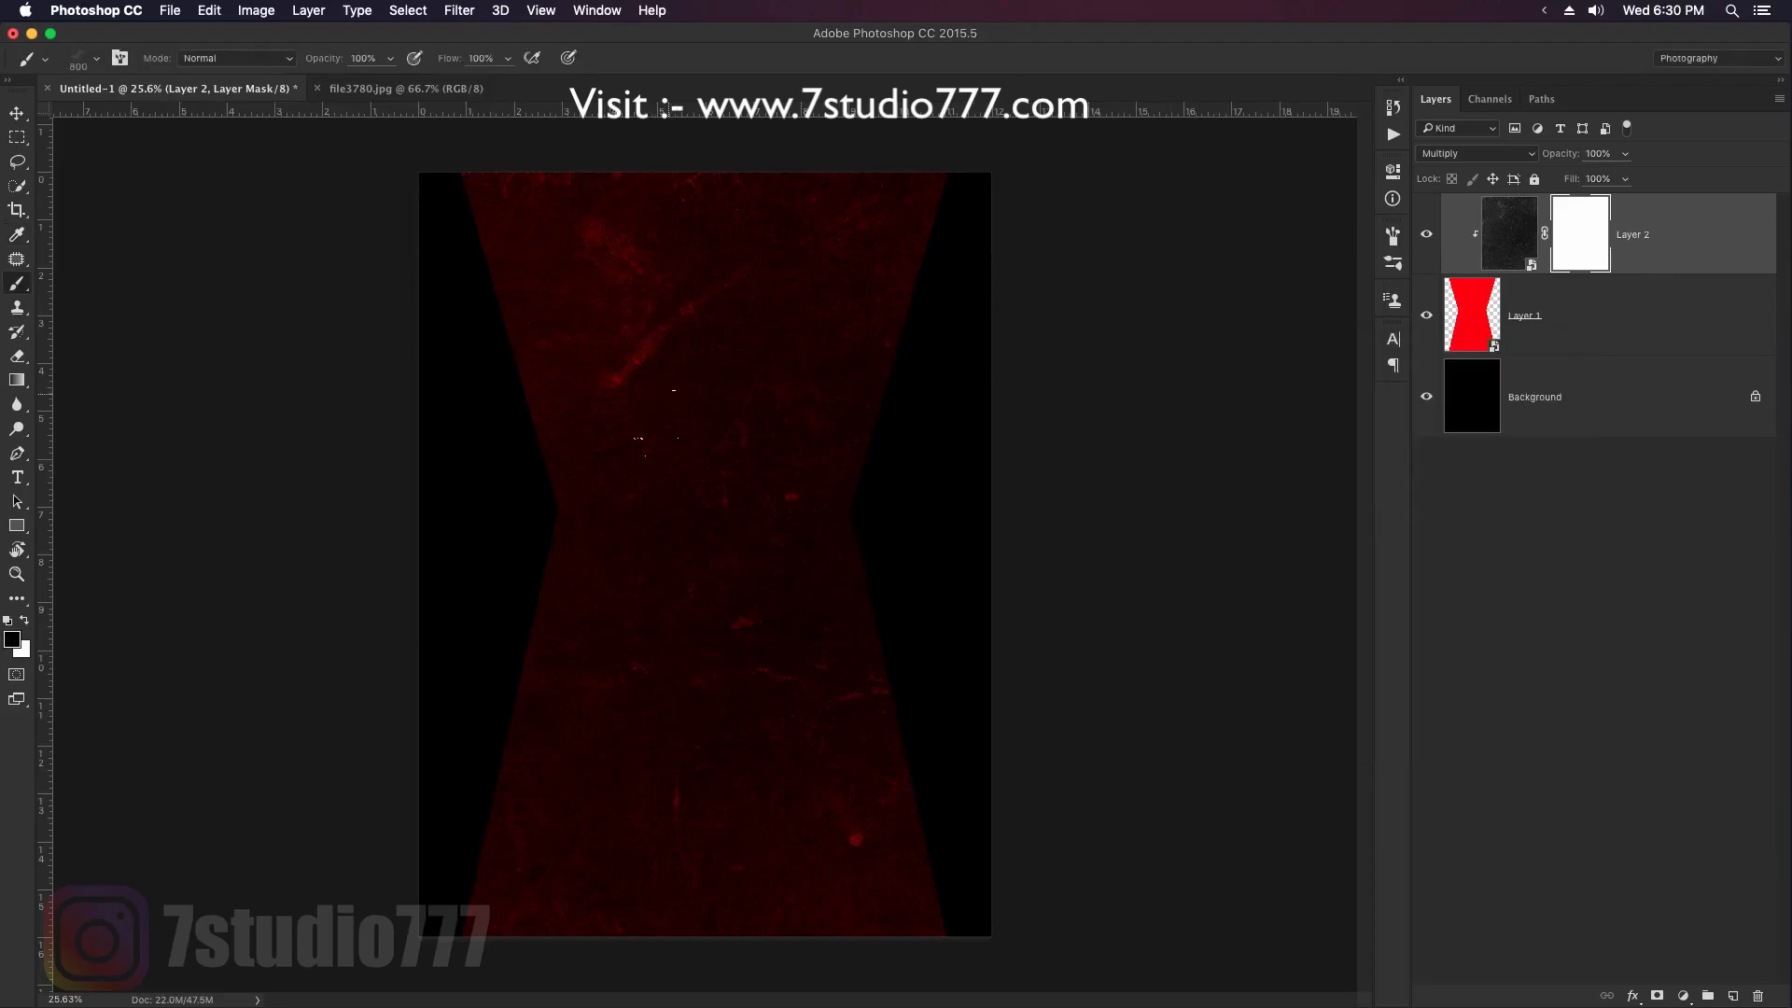
mouse_move(623, 317)
left_mouse_down()
mouse_move(644, 525)
mouse_move(723, 290)
mouse_move(725, 388)
mouse_move(684, 488)
mouse_move(779, 498)
mouse_move(717, 469)
left_mouse_up()
left_click_drag(635, 327, 634, 445)
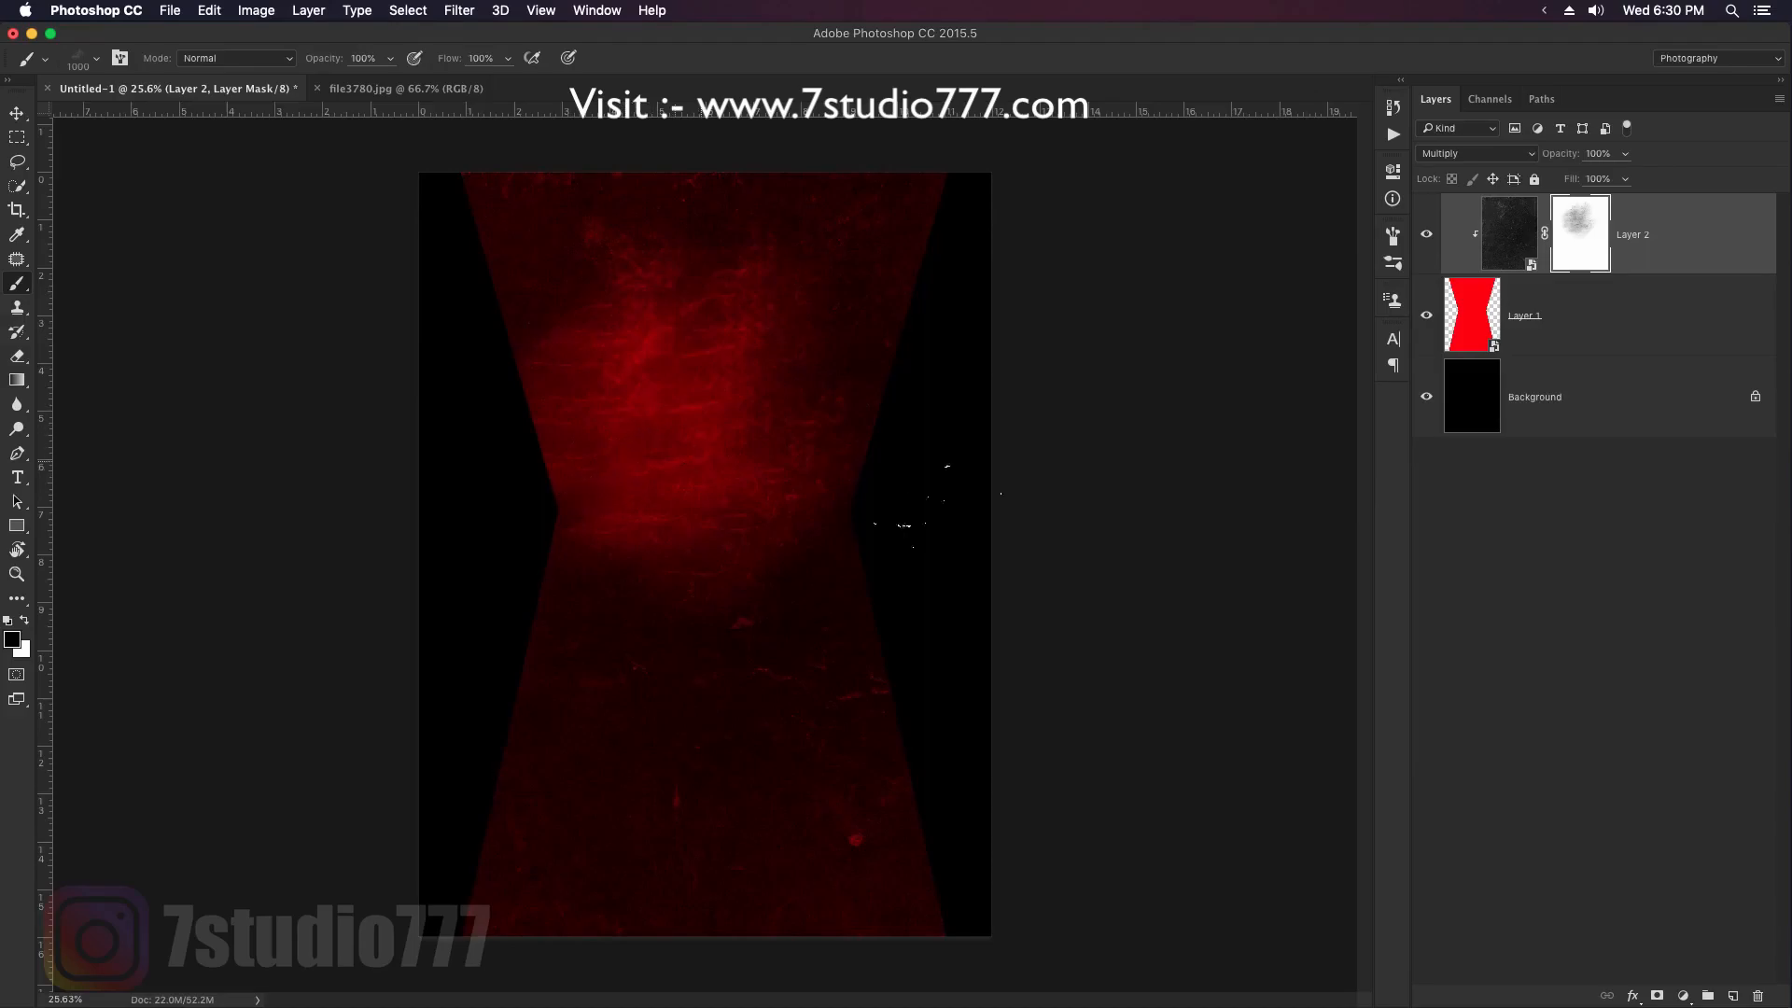
Enable Shape Dynamics for the 386 px grunge brush with an Angle Jitter of 17%
left_click(1392, 264)
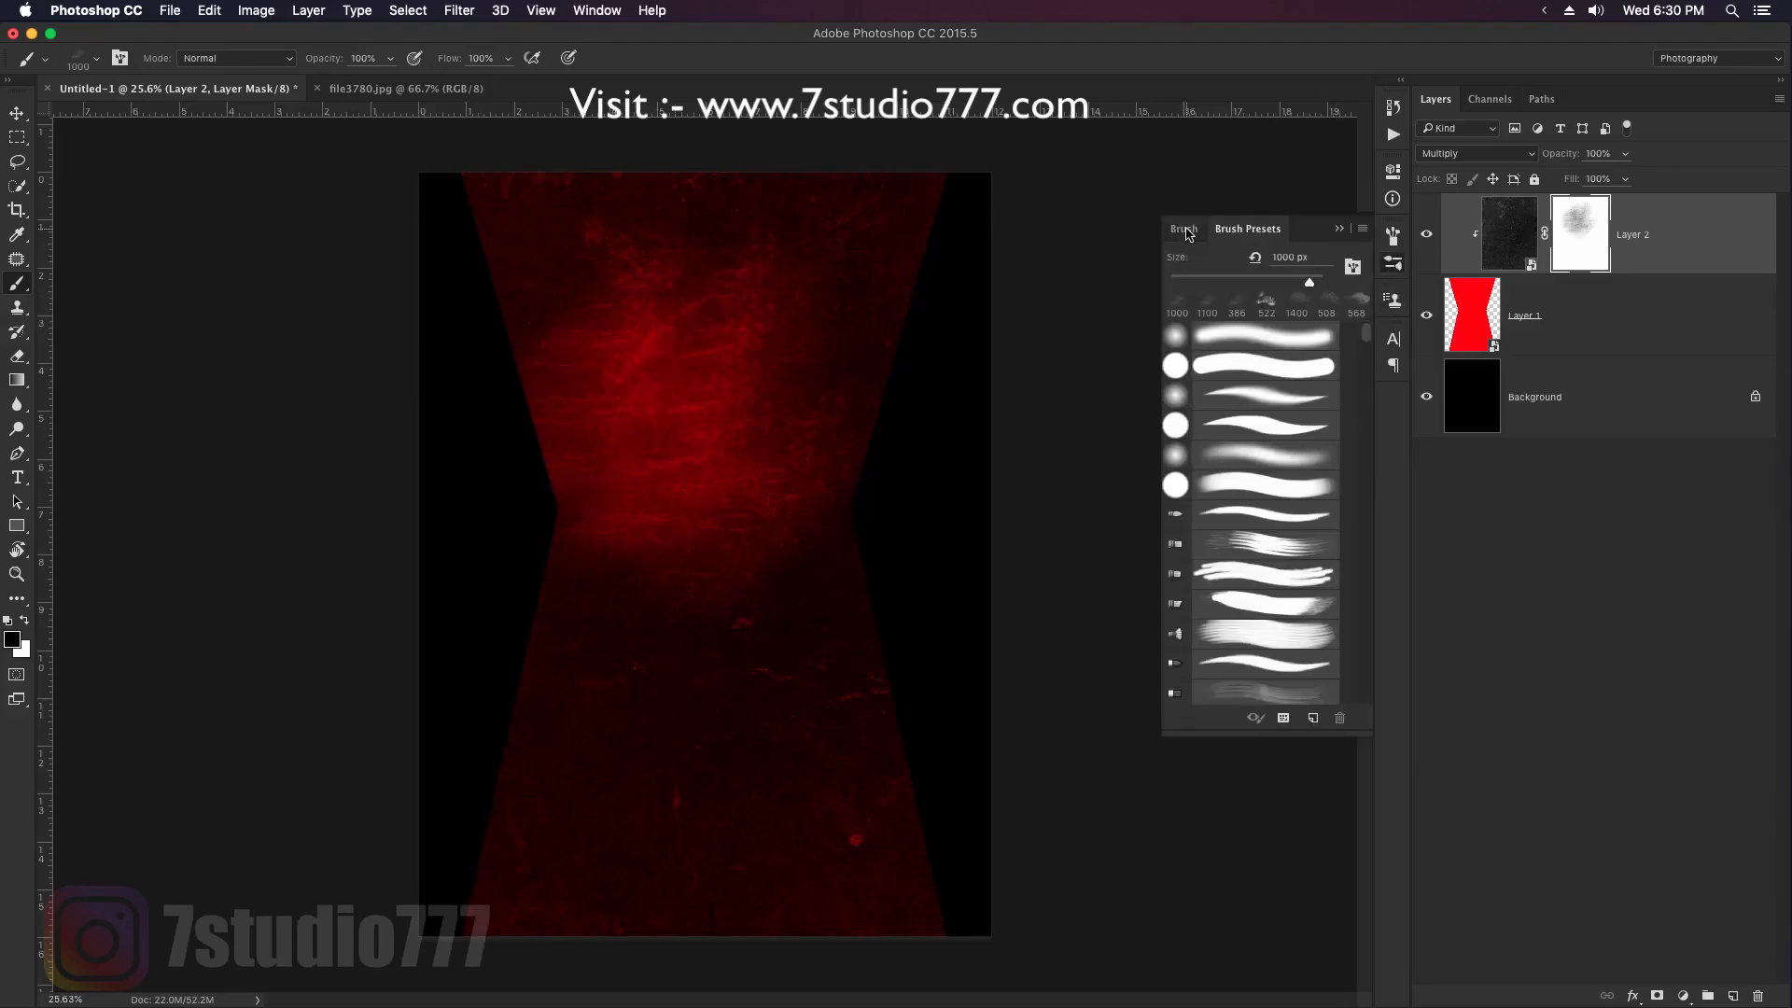
left_click(1184, 228)
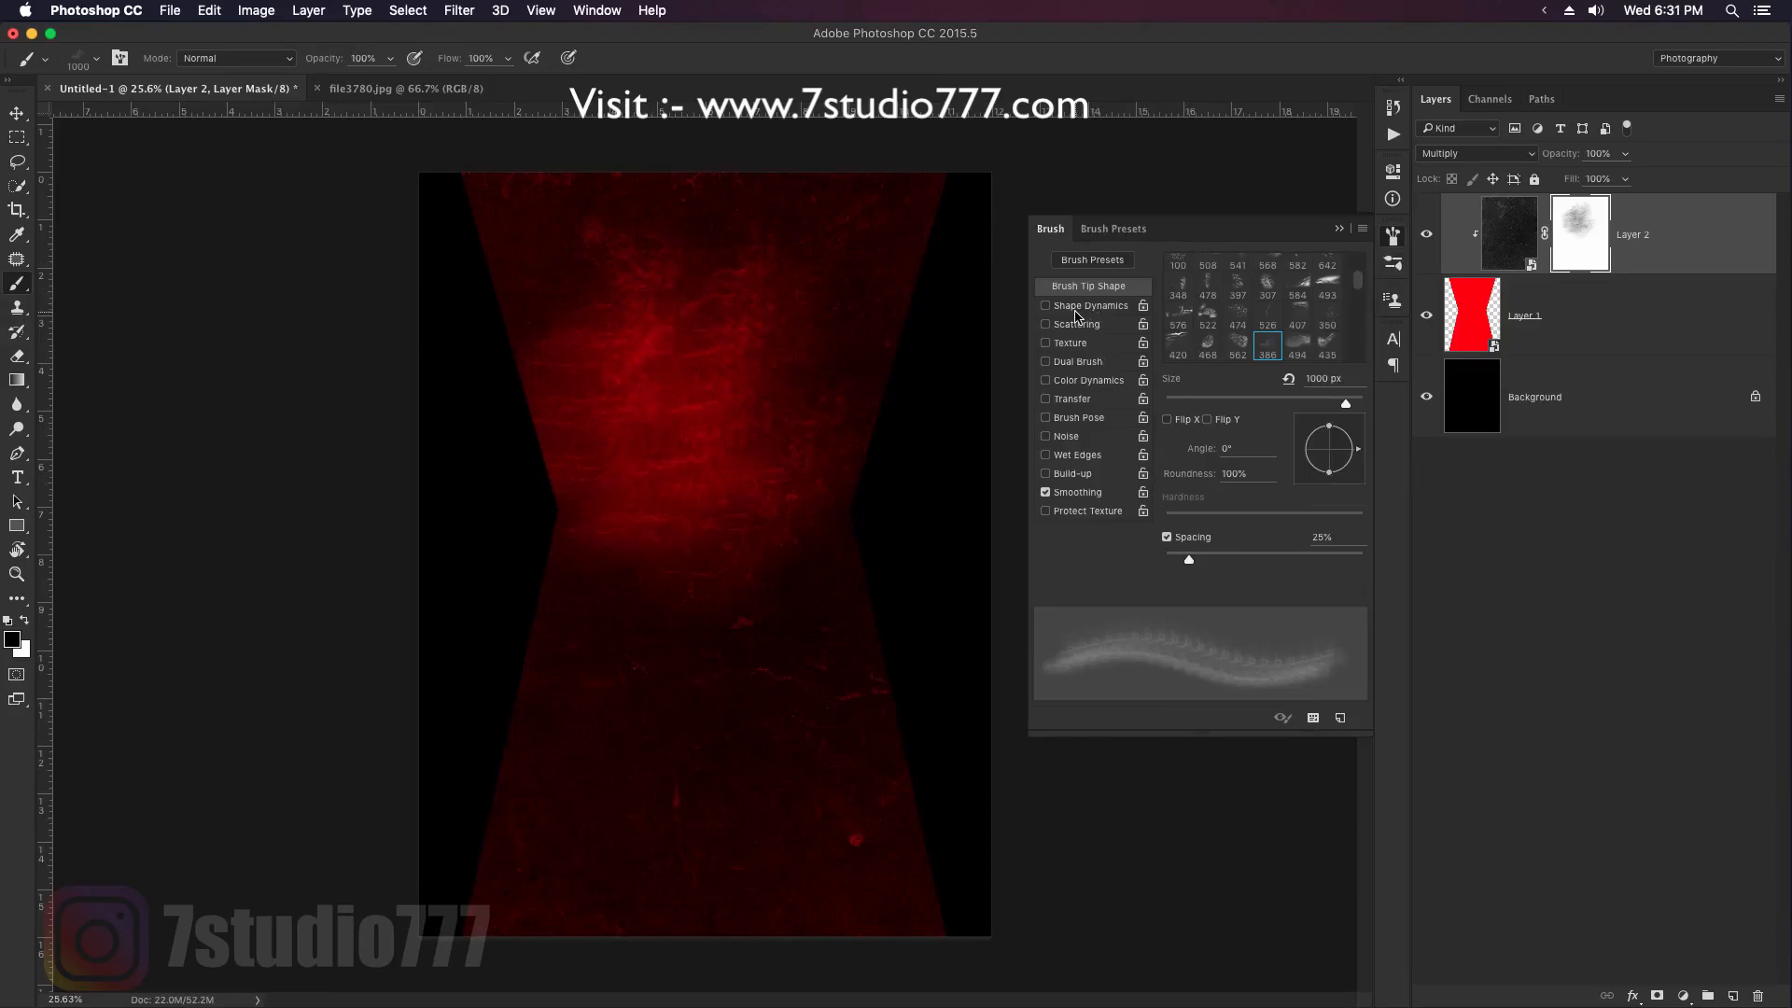
left_click(1084, 306)
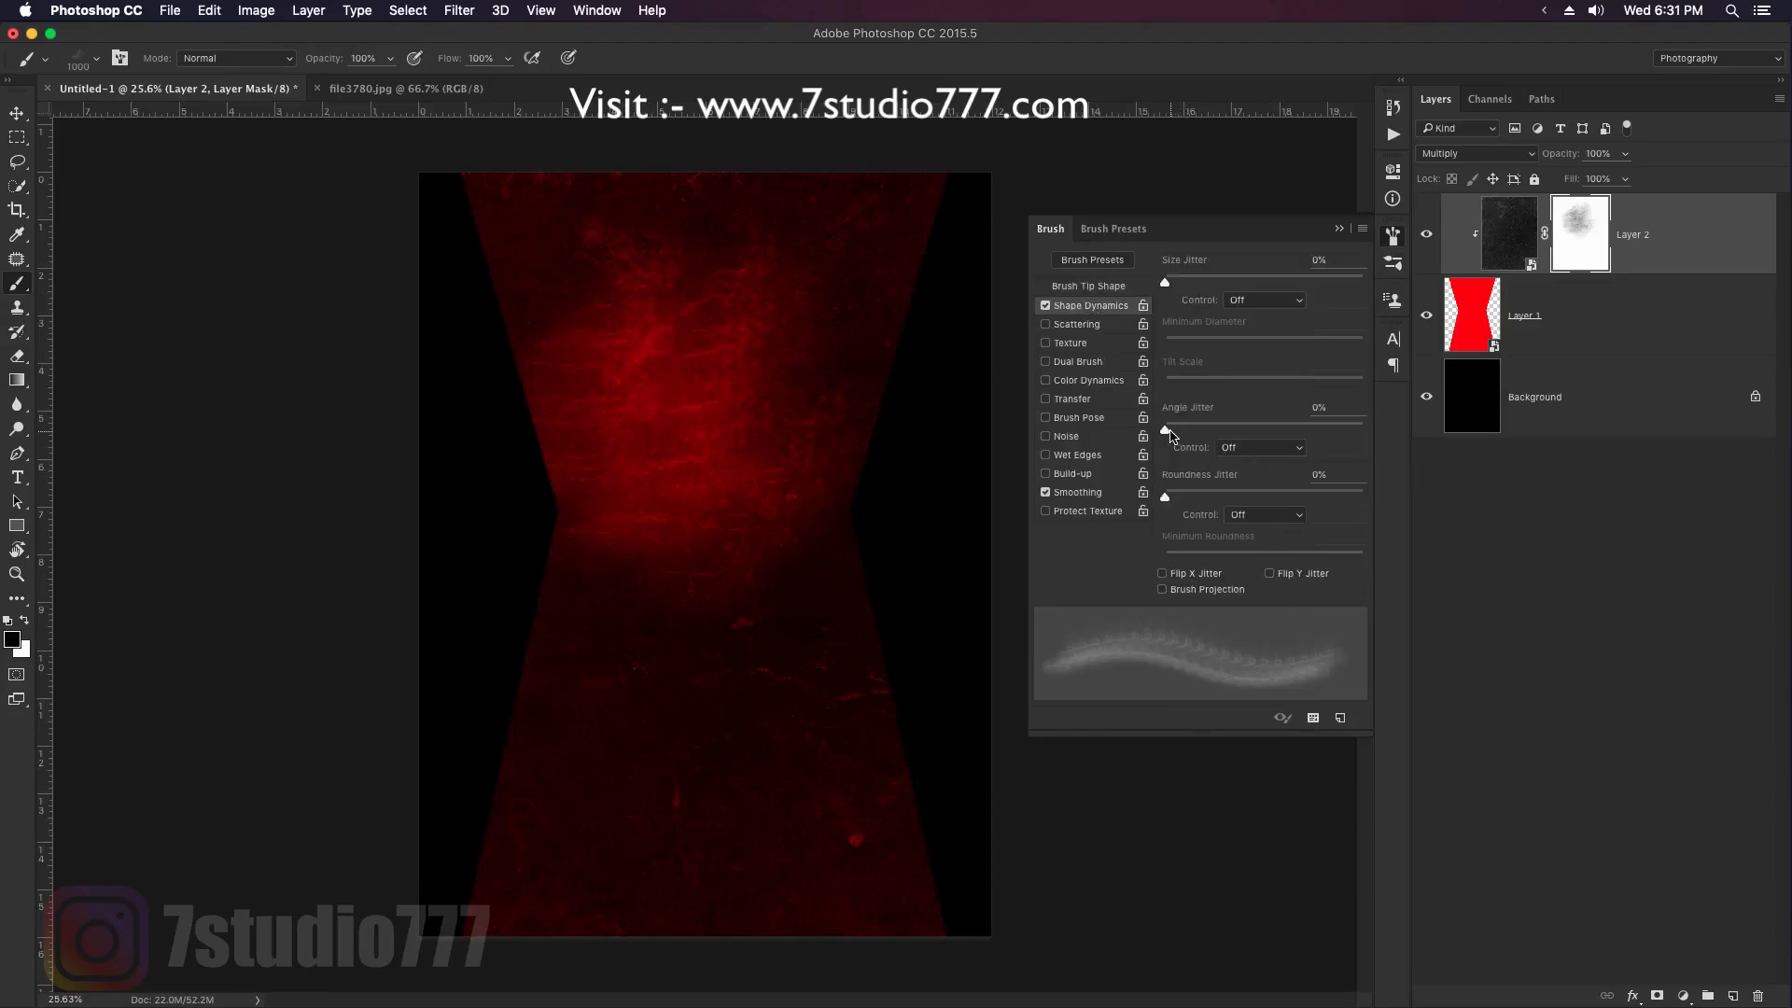
left_click_drag(1171, 432, 1198, 432)
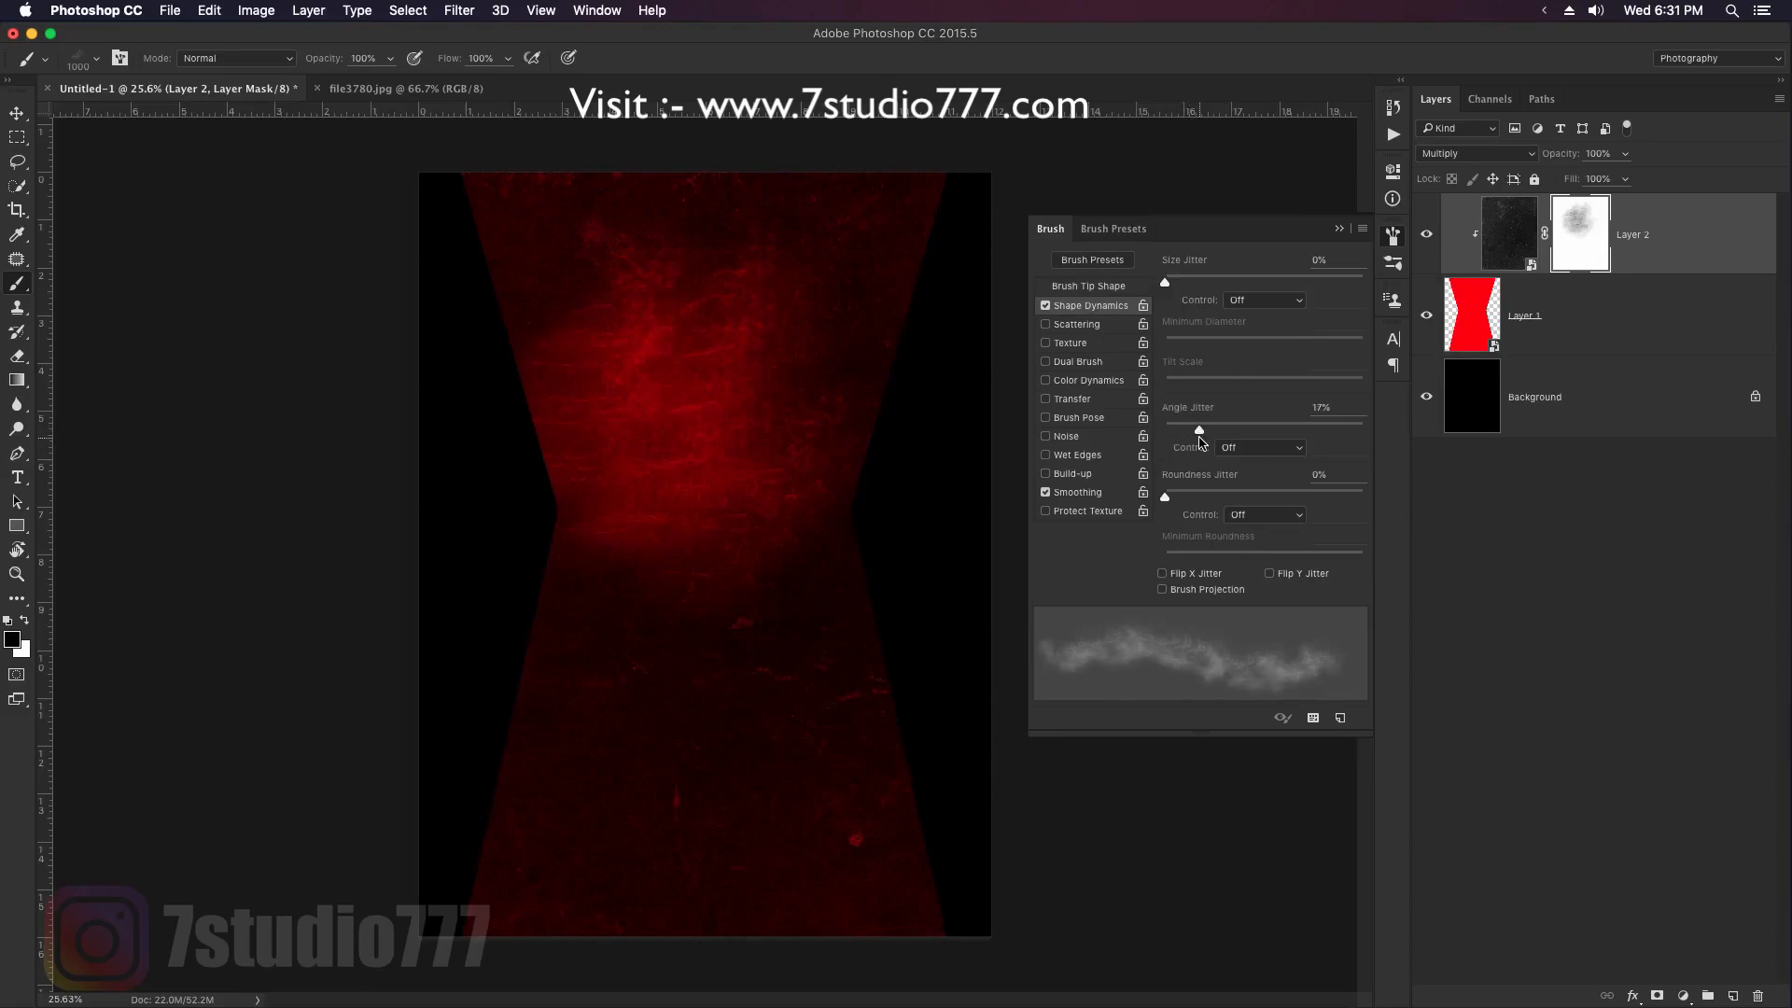
left_click(1339, 228)
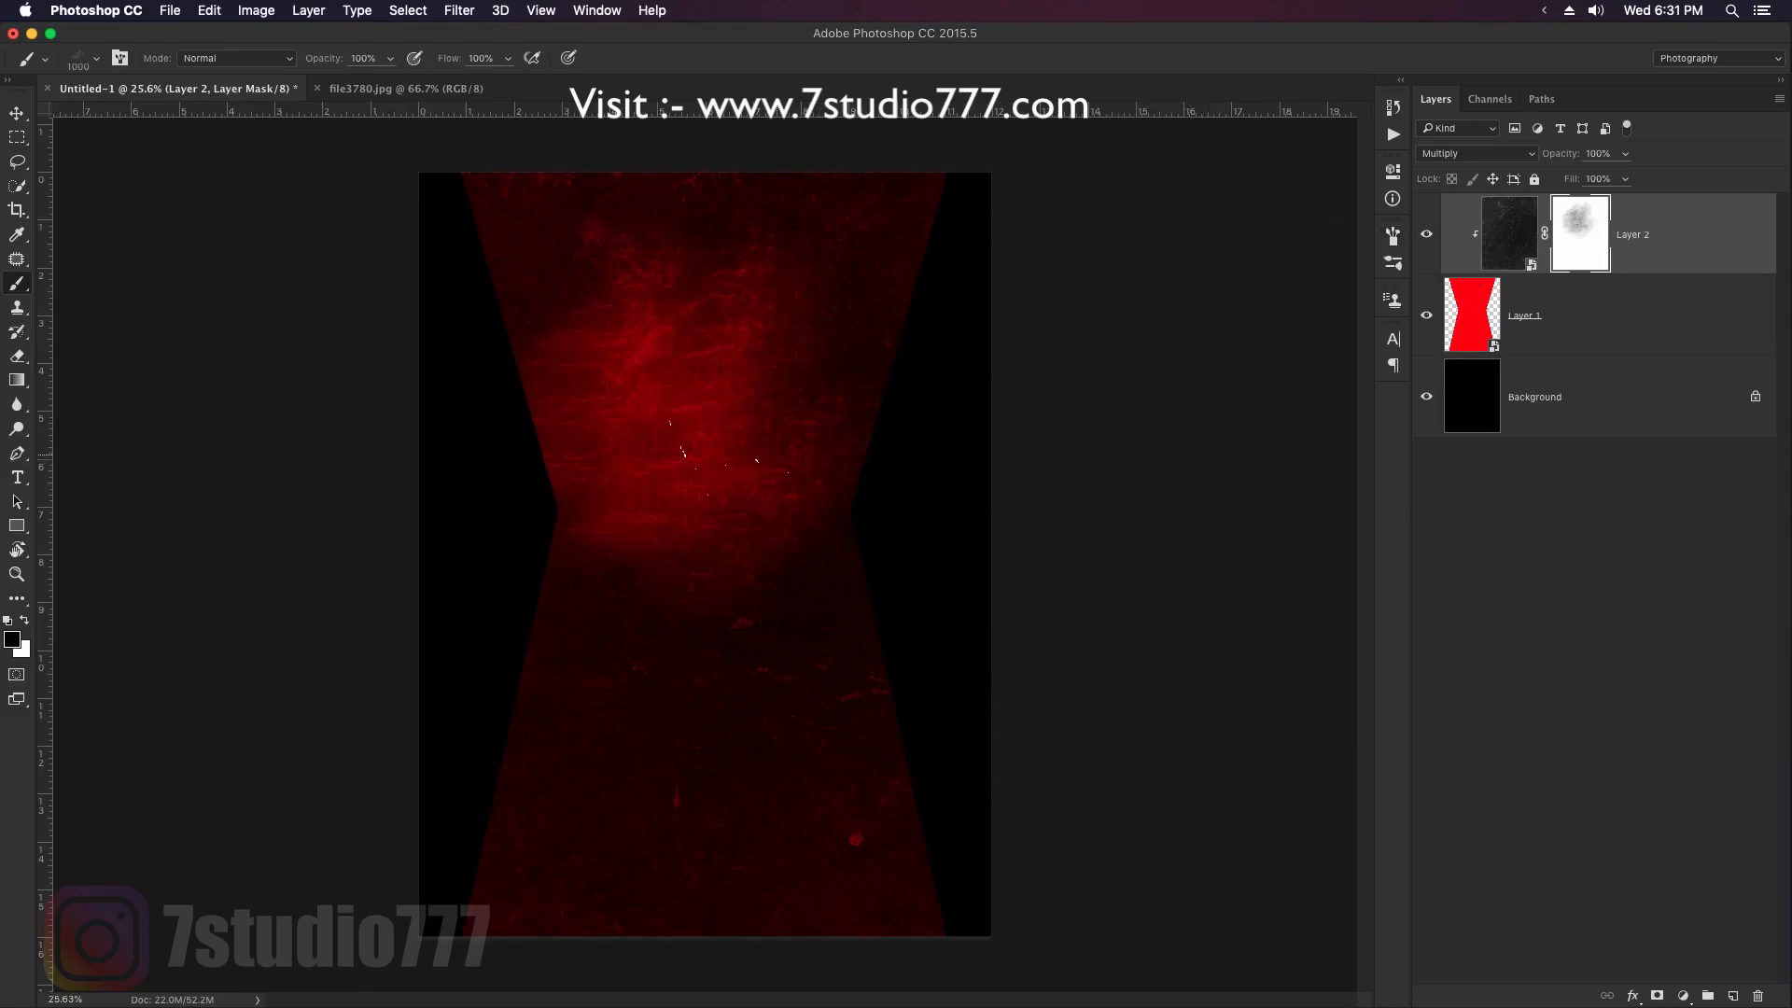
Paint the Layer 2 mask black with the enlarged jittered brush across the hourglass from top to bottom, revealing more red
key("bracketright")
mouse_move(607, 658)
left_mouse_down()
mouse_move(709, 677)
mouse_move(854, 411)
left_mouse_up()
mouse_move(830, 373)
left_mouse_down()
mouse_move(788, 261)
mouse_move(667, 248)
mouse_move(574, 178)
mouse_move(593, 210)
mouse_move(518, 182)
left_mouse_up()
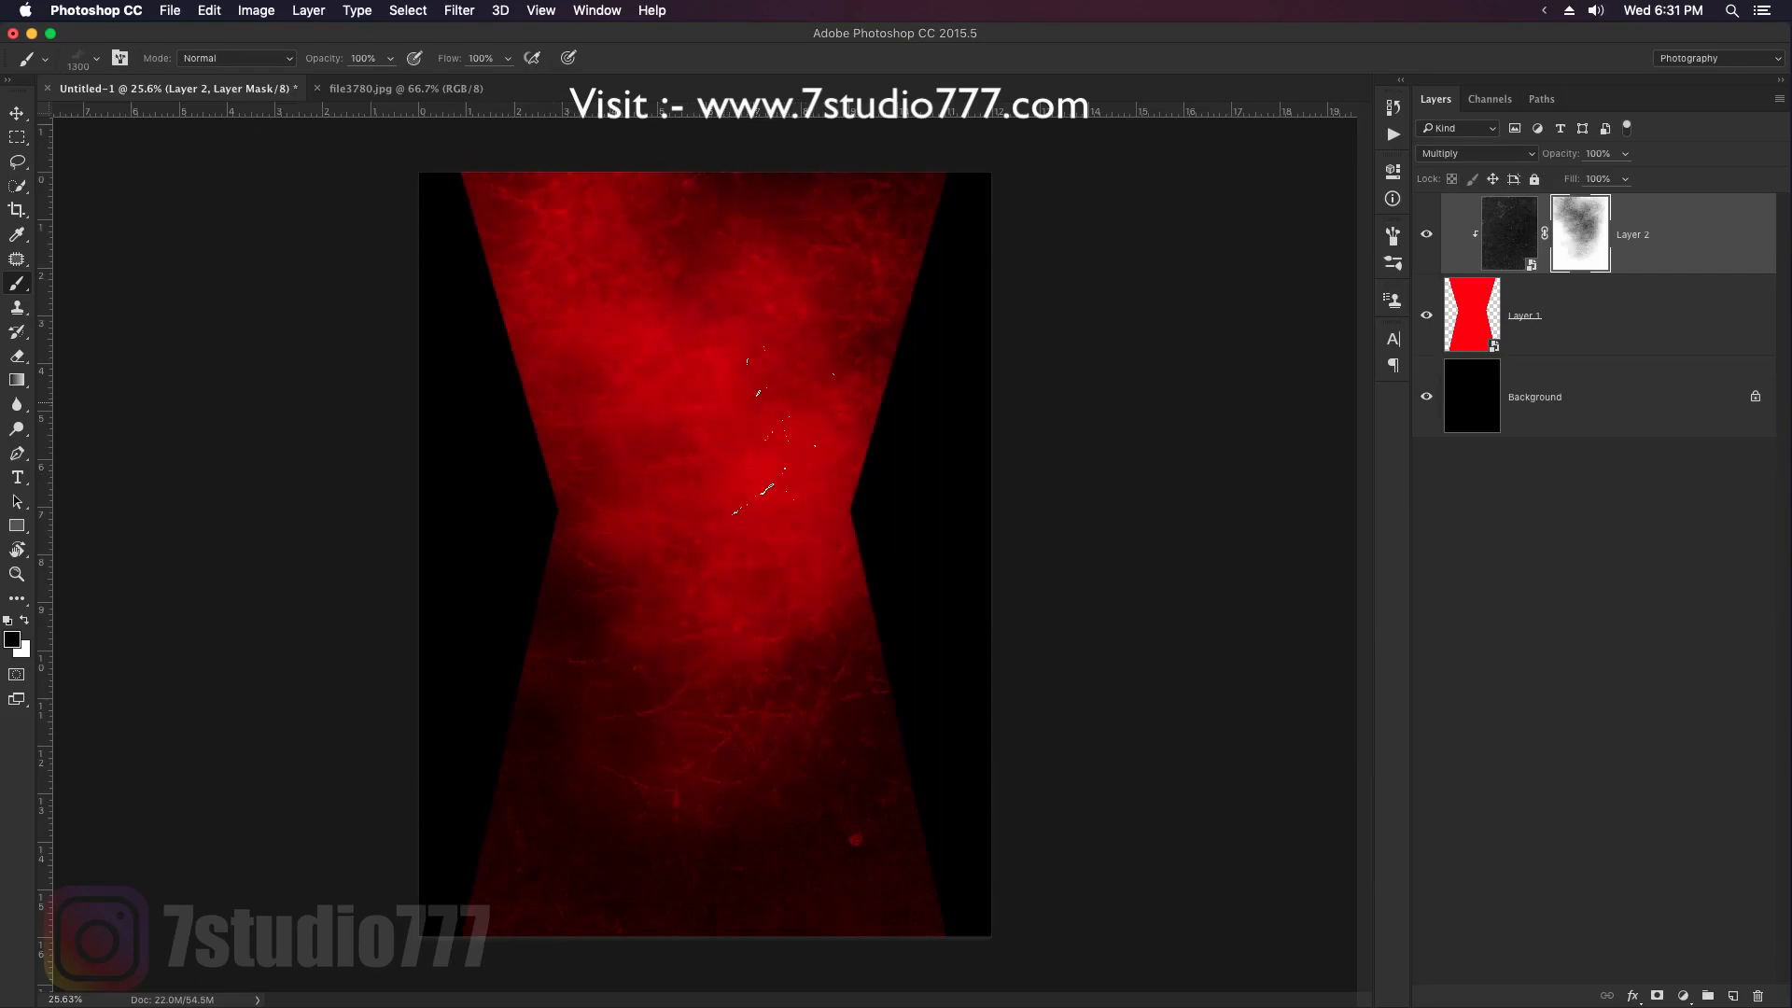
left_click_drag(618, 644, 614, 583)
mouse_move(570, 746)
left_mouse_down()
mouse_move(709, 845)
mouse_move(821, 840)
mouse_move(858, 616)
mouse_move(765, 719)
left_mouse_up()
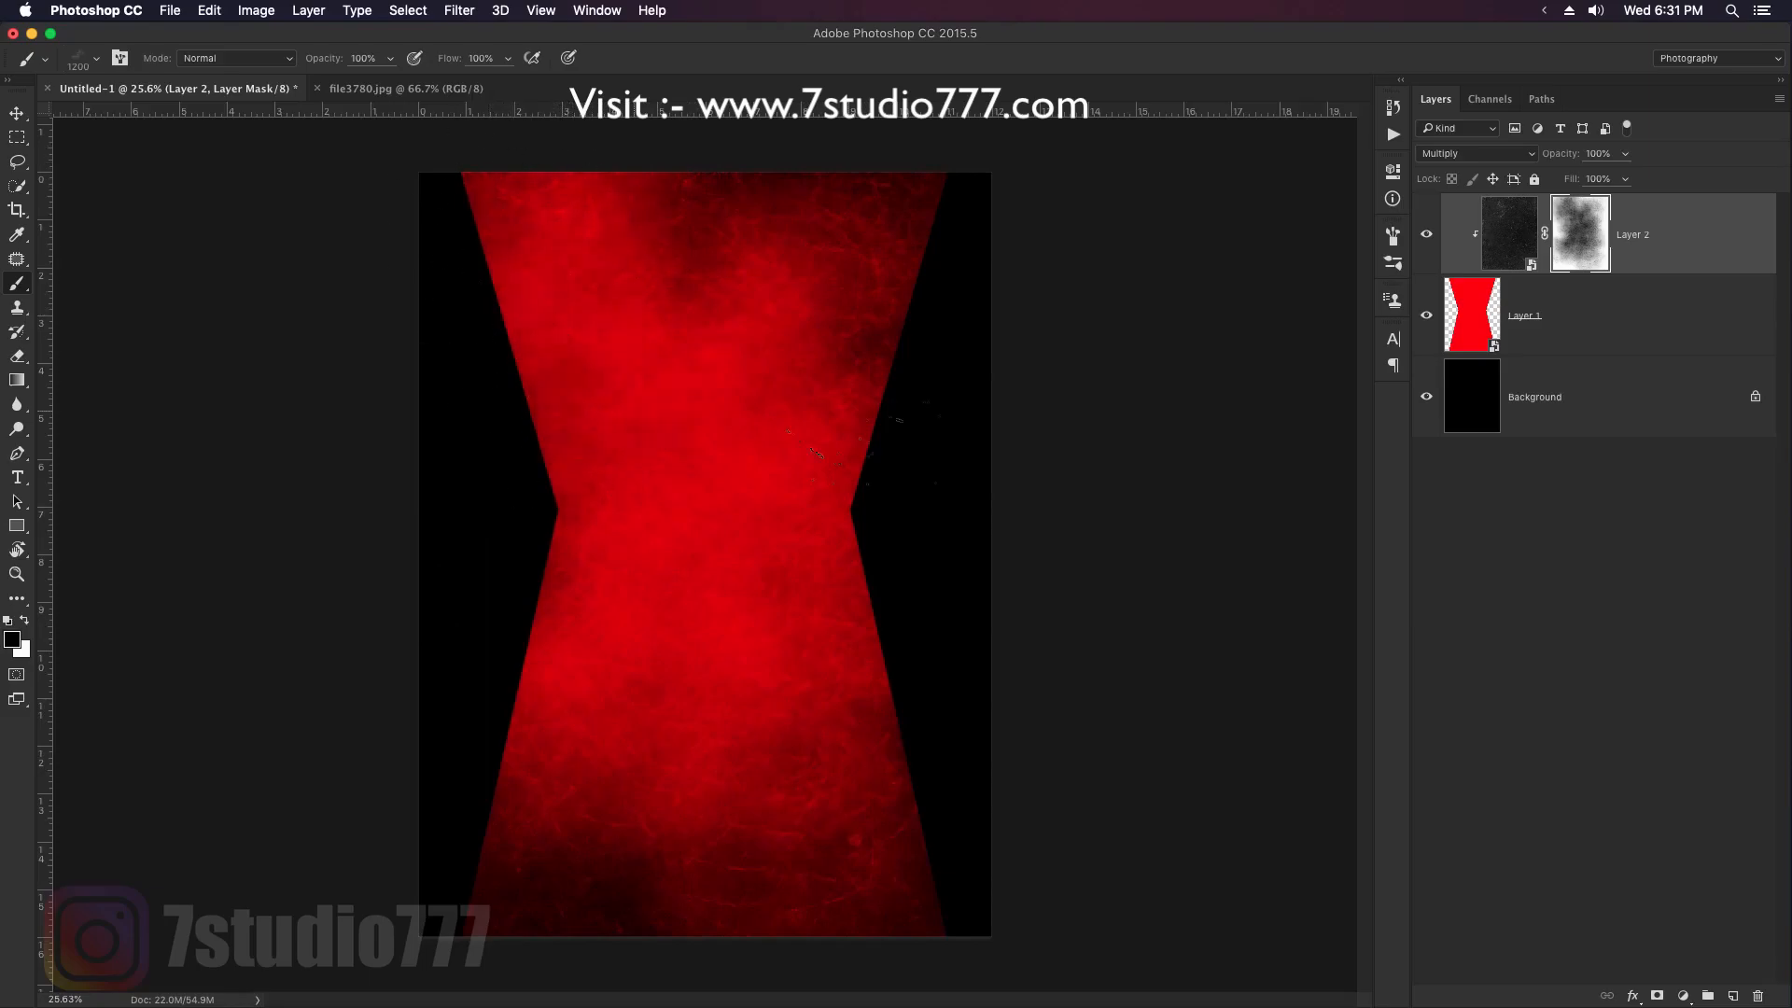
mouse_move(695, 933)
left_mouse_down()
mouse_move(541, 896)
mouse_move(574, 895)
left_mouse_up()
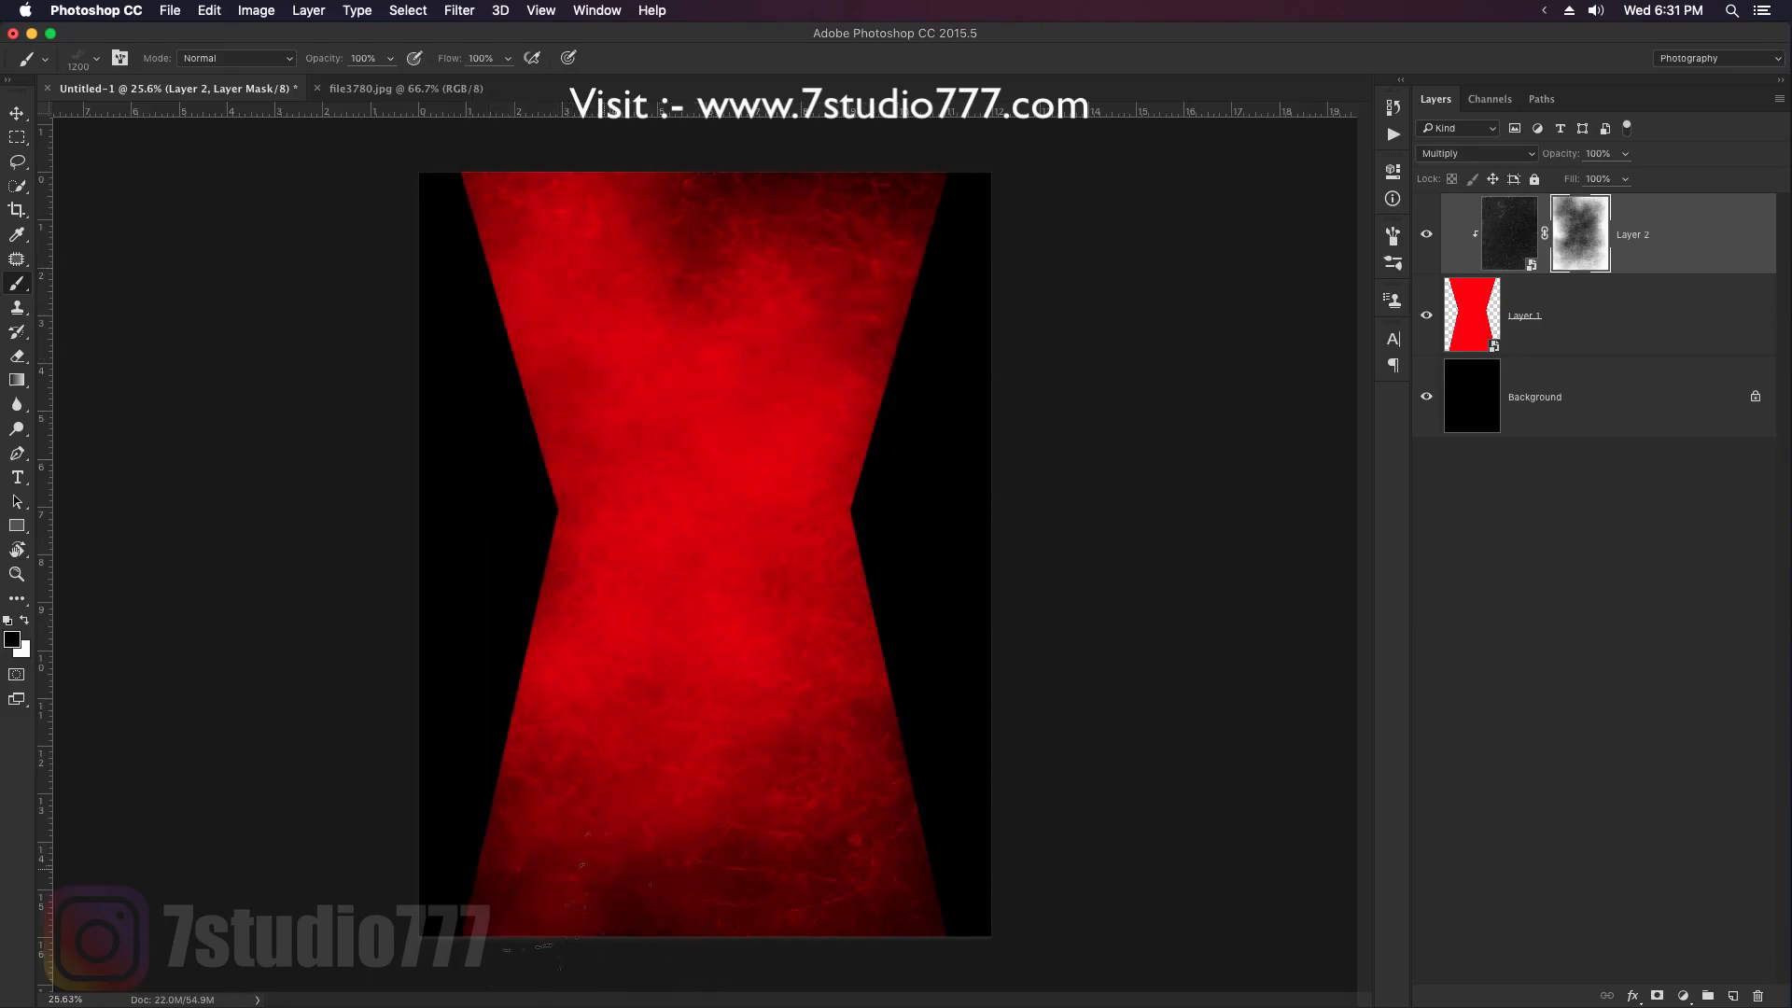
Switch to the 494 px grunge brush and enlarge it to 1000 px
right_click(816, 497)
left_click(1215, 758)
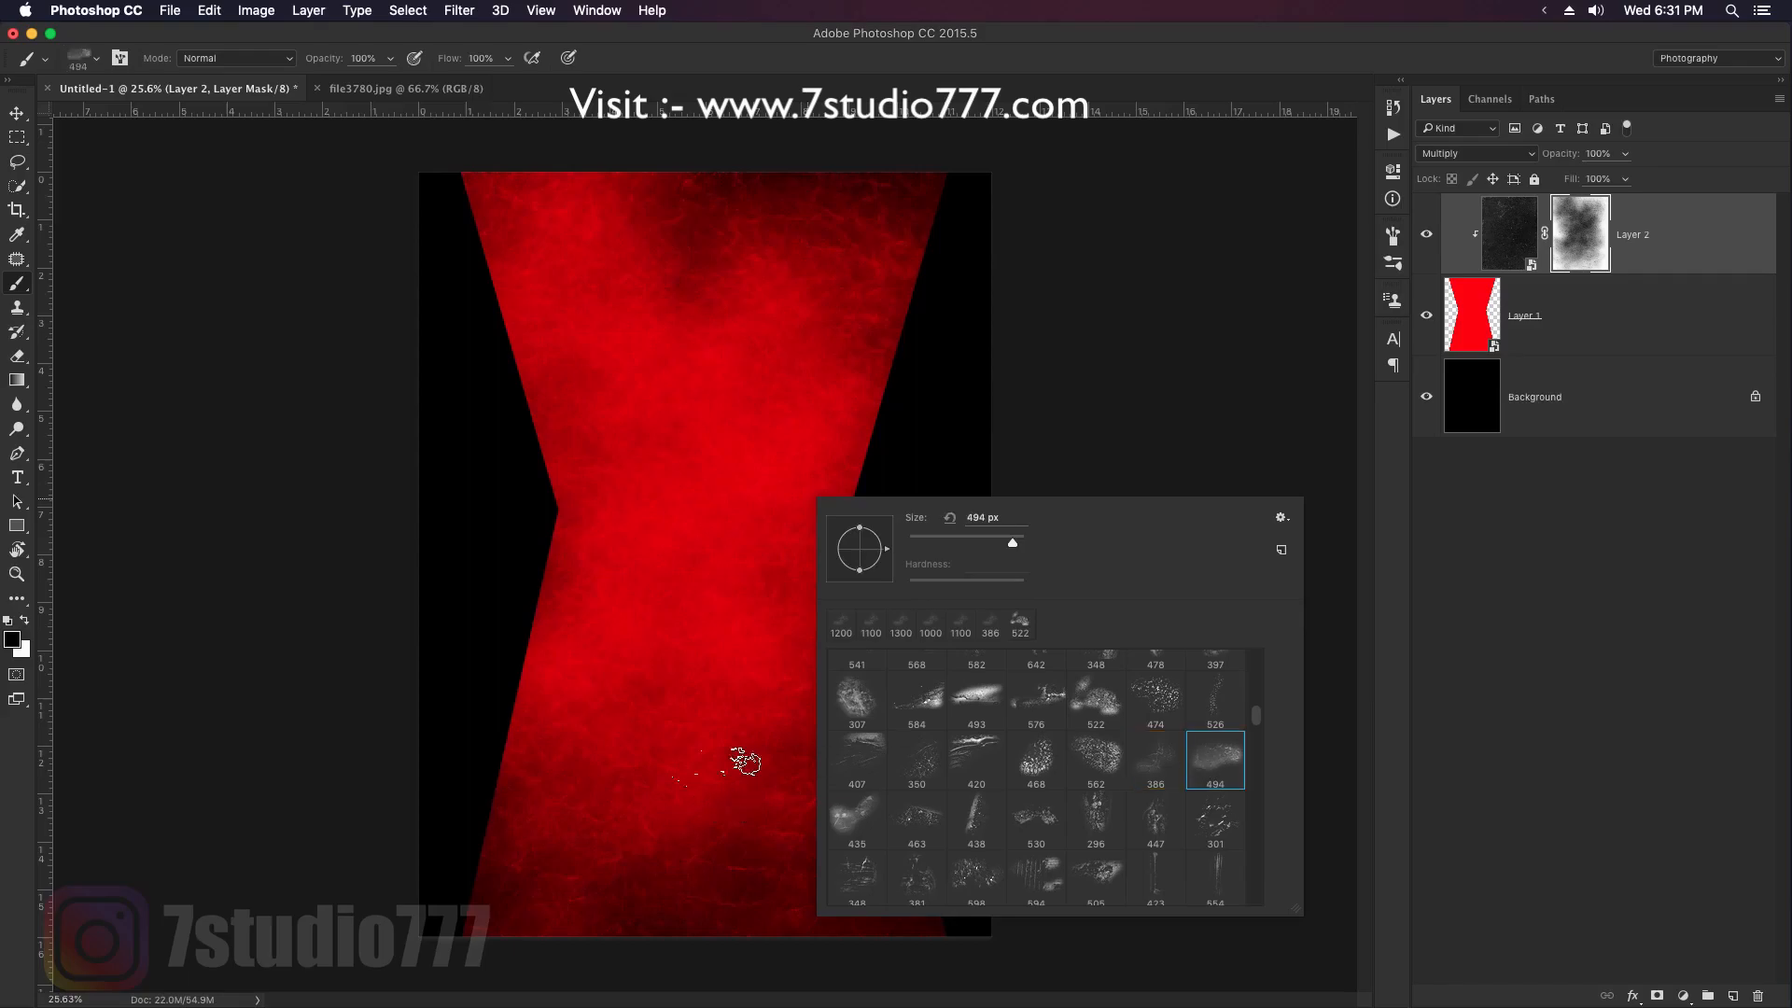
left_click(874, 56)
key("bracketright")
key("bracketright")
key("bracketright")
key("bracketright")
key("bracketright")
key("bracketright")
Try a stroke over the lower part of the shape, undo it, and enlarge the brush to 1300 px at 40% opacity
mouse_move(817, 706)
left_mouse_down()
mouse_move(861, 782)
mouse_move(809, 824)
mouse_move(781, 754)
mouse_move(719, 770)
left_mouse_up()
key("super+z")
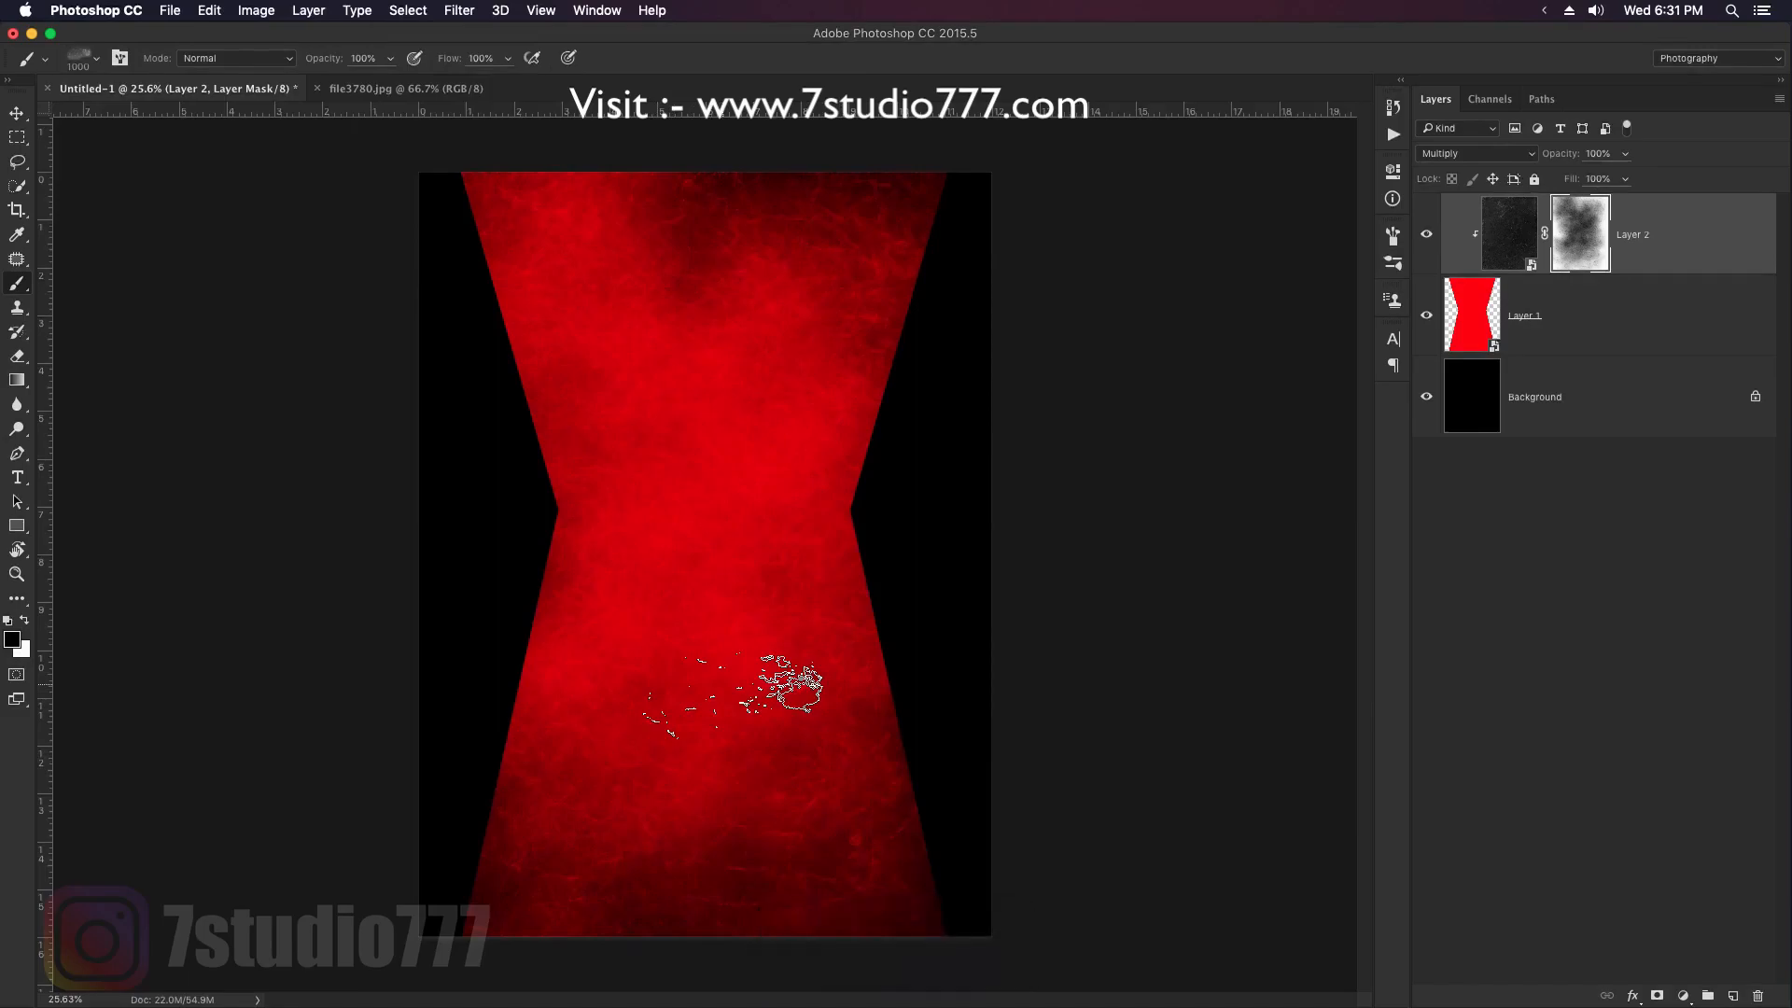
key("bracketright")
key("bracketright")
key("bracketright")
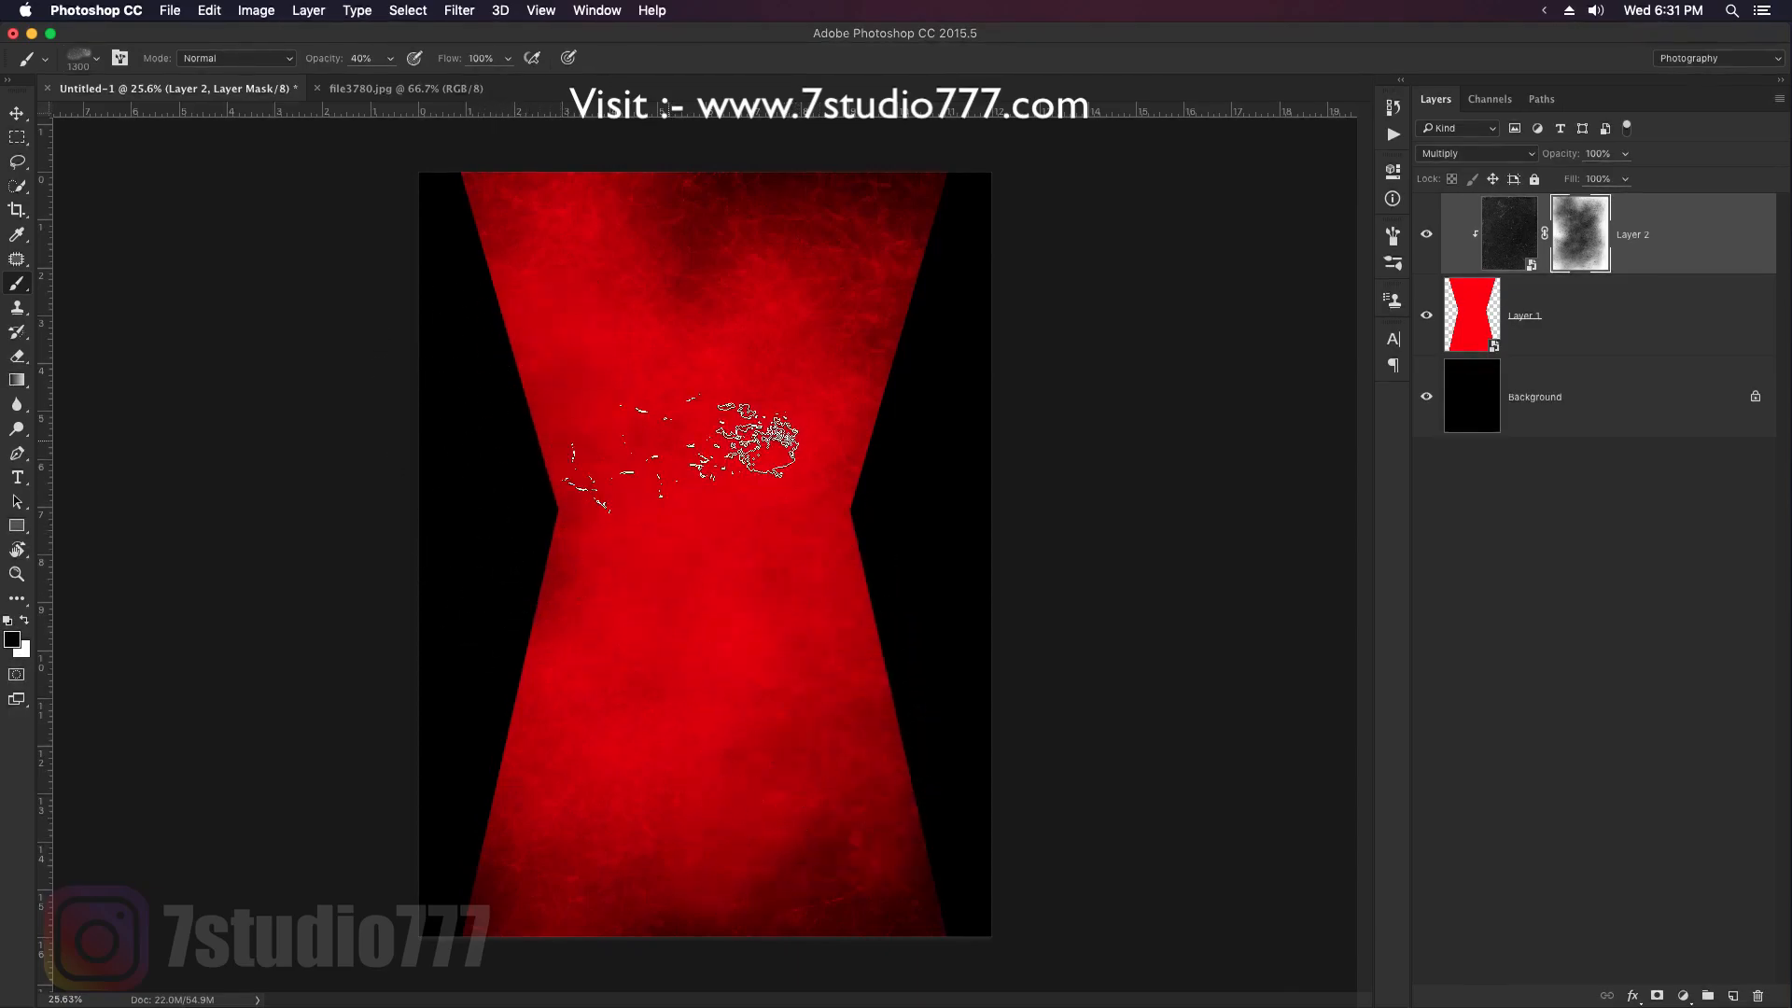
Enable Shape Dynamics for the 494 px grunge brush with an Angle Jitter of 18%
left_click(1392, 263)
left_click(1180, 230)
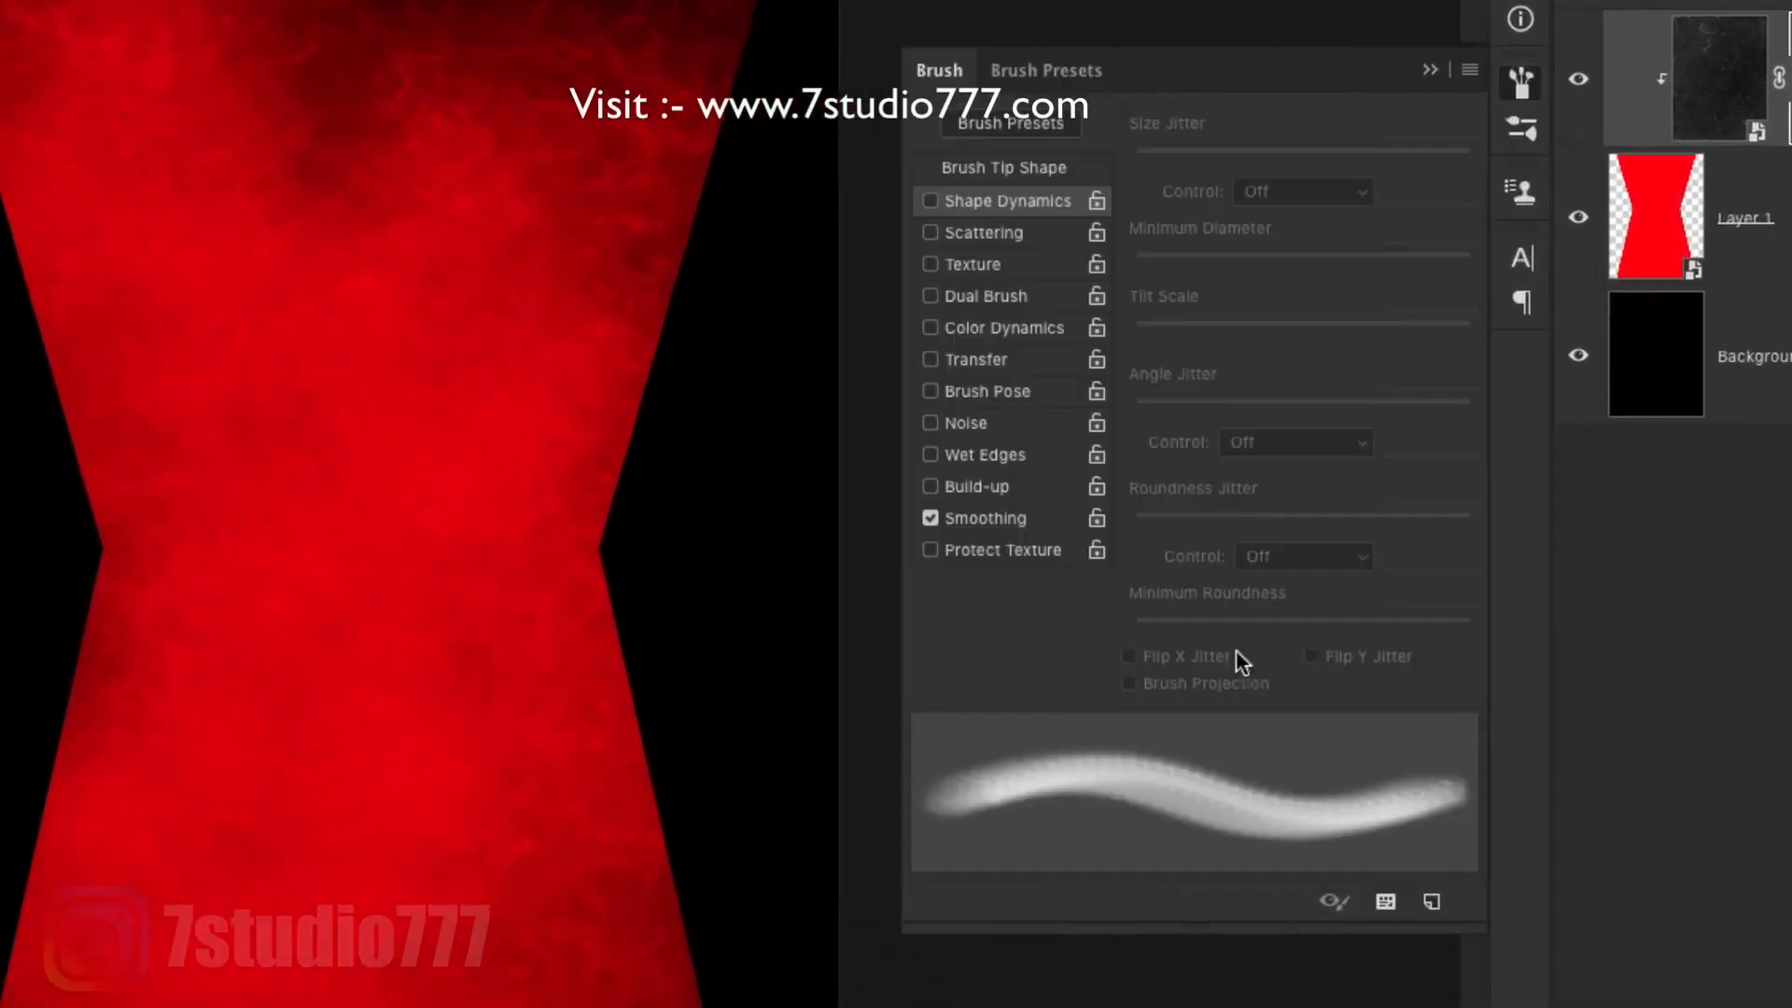
left_click(1045, 203)
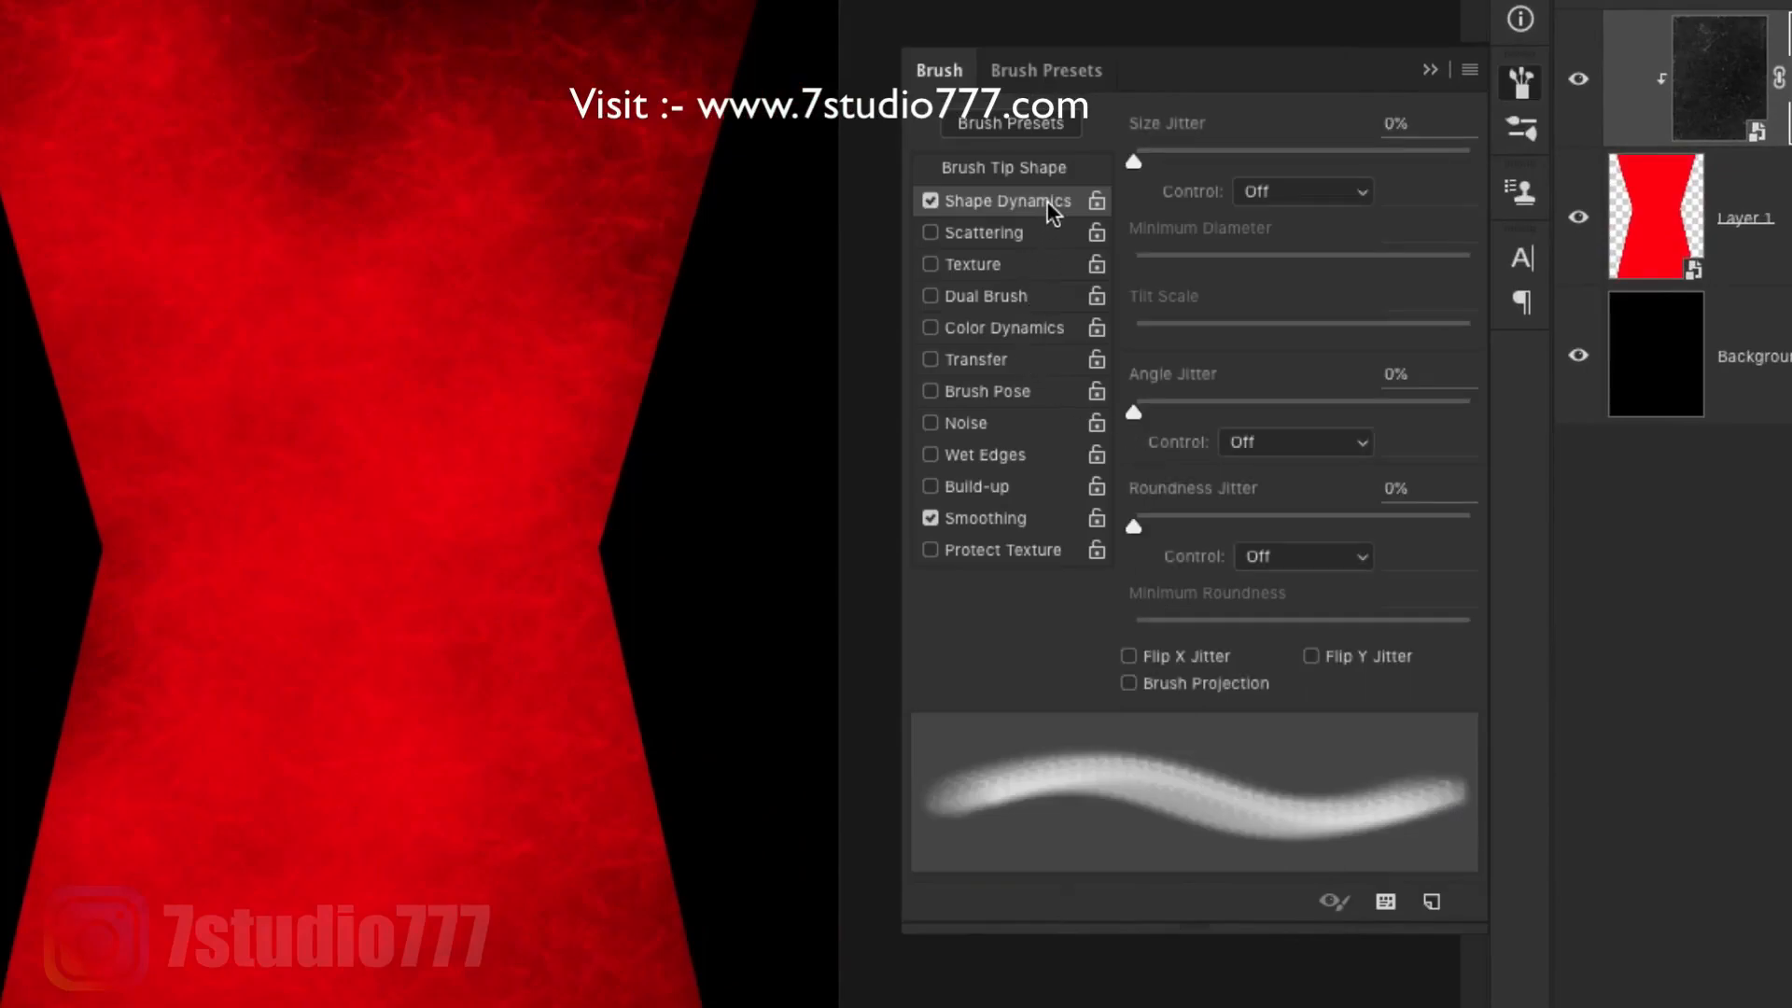
left_click_drag(1170, 410, 1192, 410)
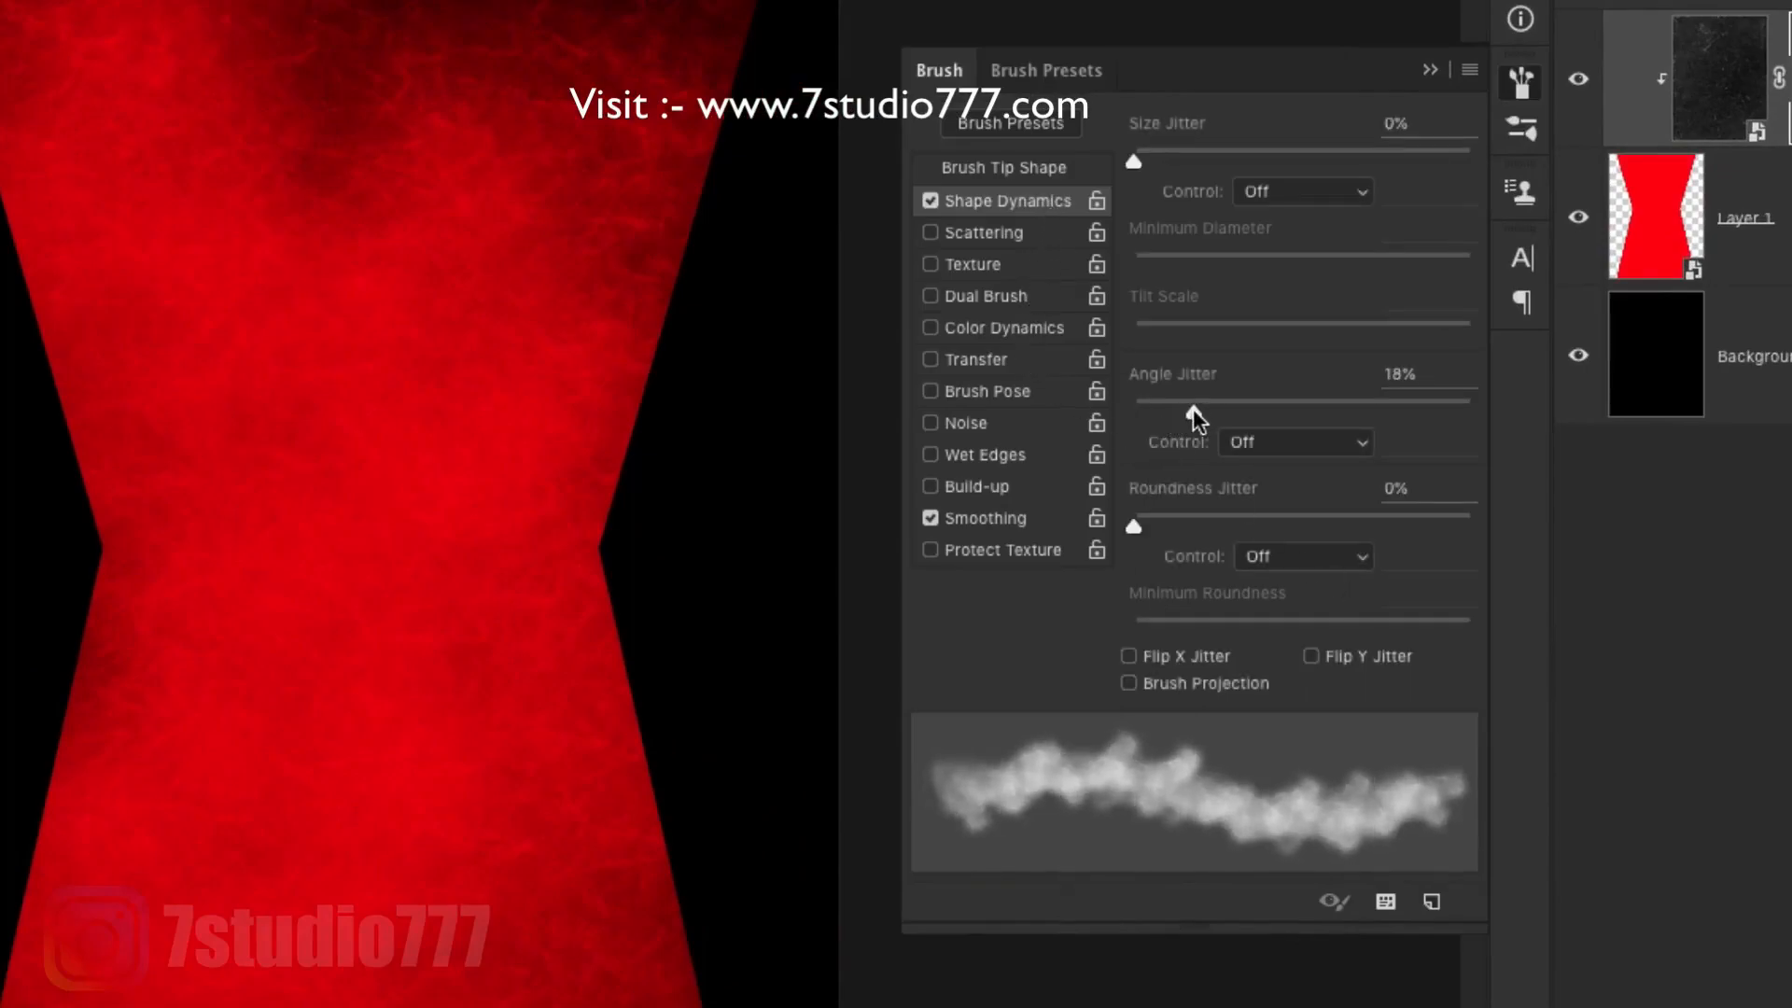
left_click(1430, 70)
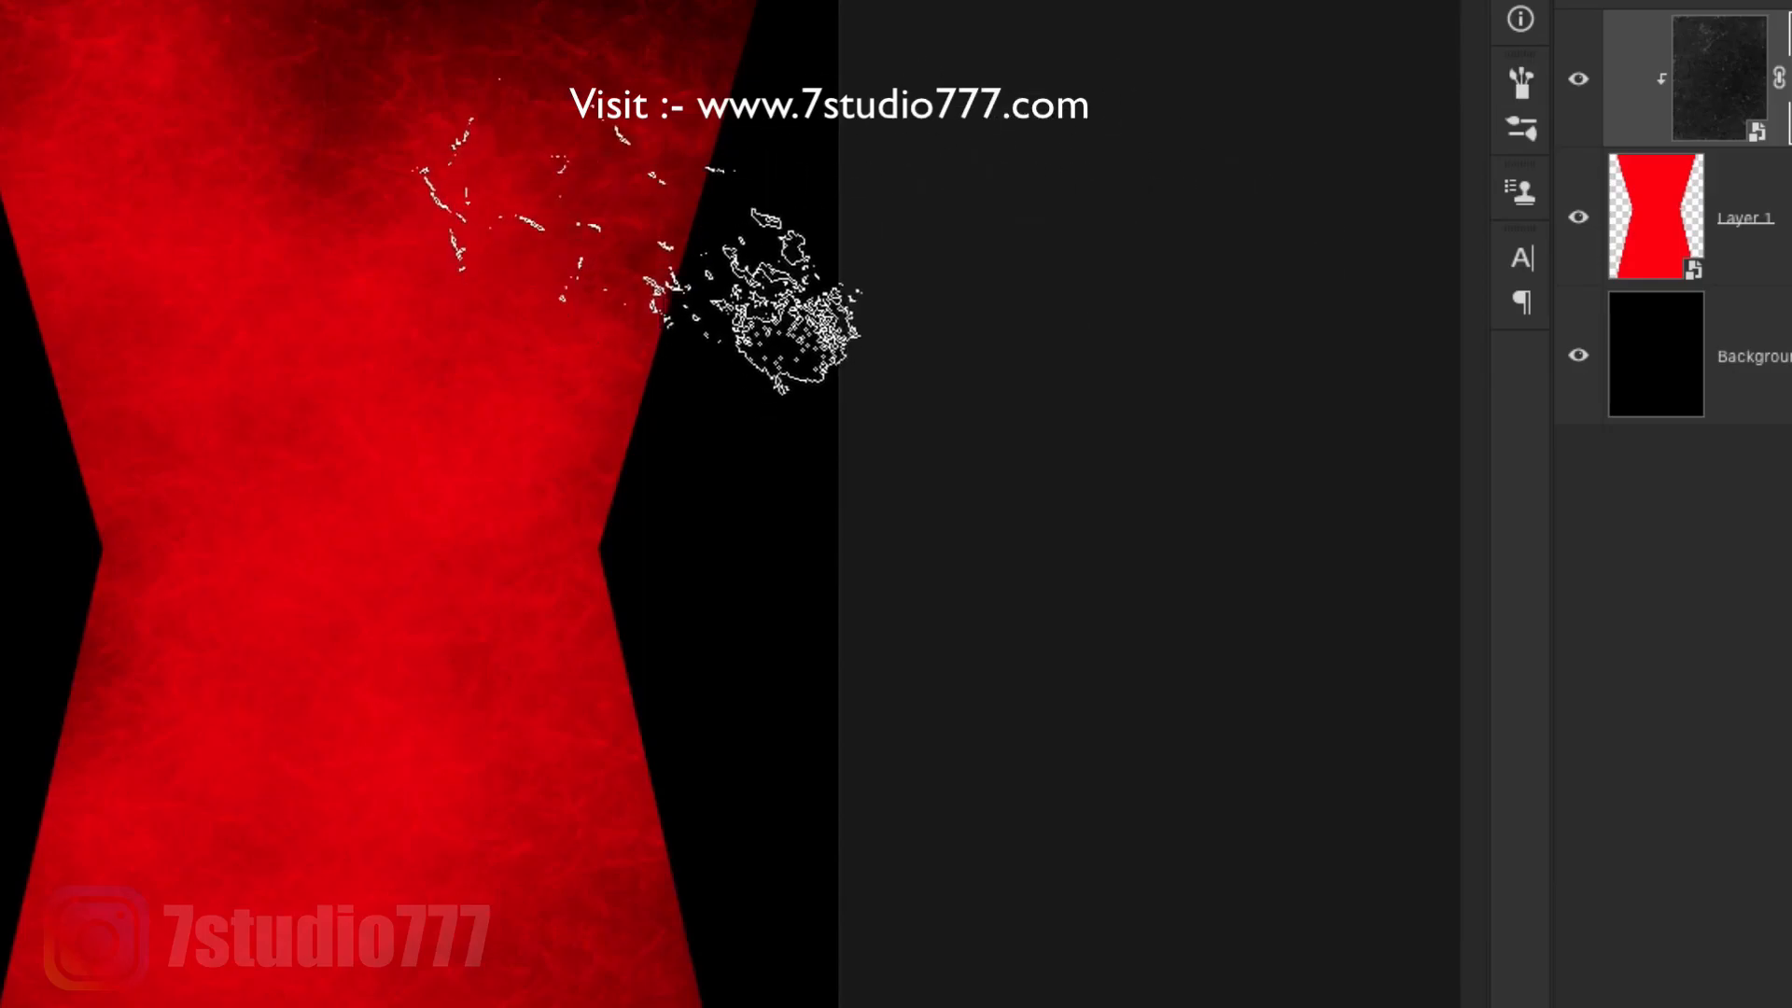
Paint the Layer 2 mask white to restore texture near the edges and black to brighten the center, using 40% opacity
key("x")
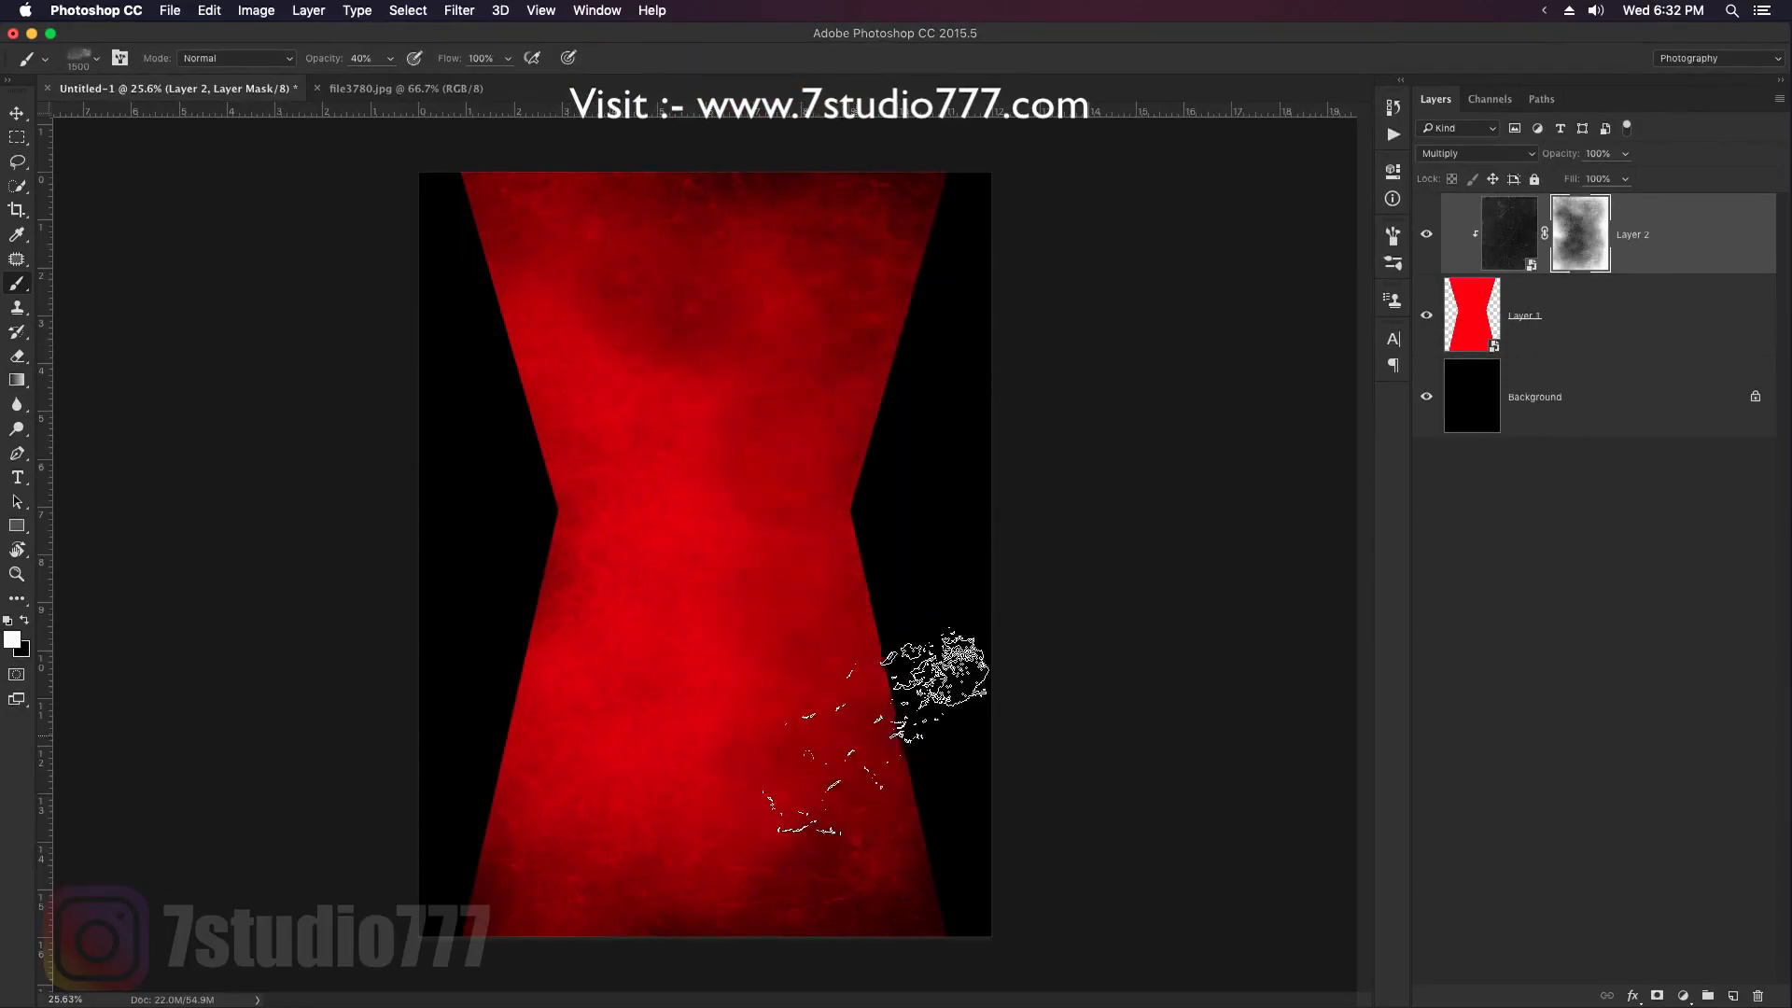
key("x")
left_click(640, 417)
left_click(695, 476)
left_click(657, 357)
left_click(597, 644)
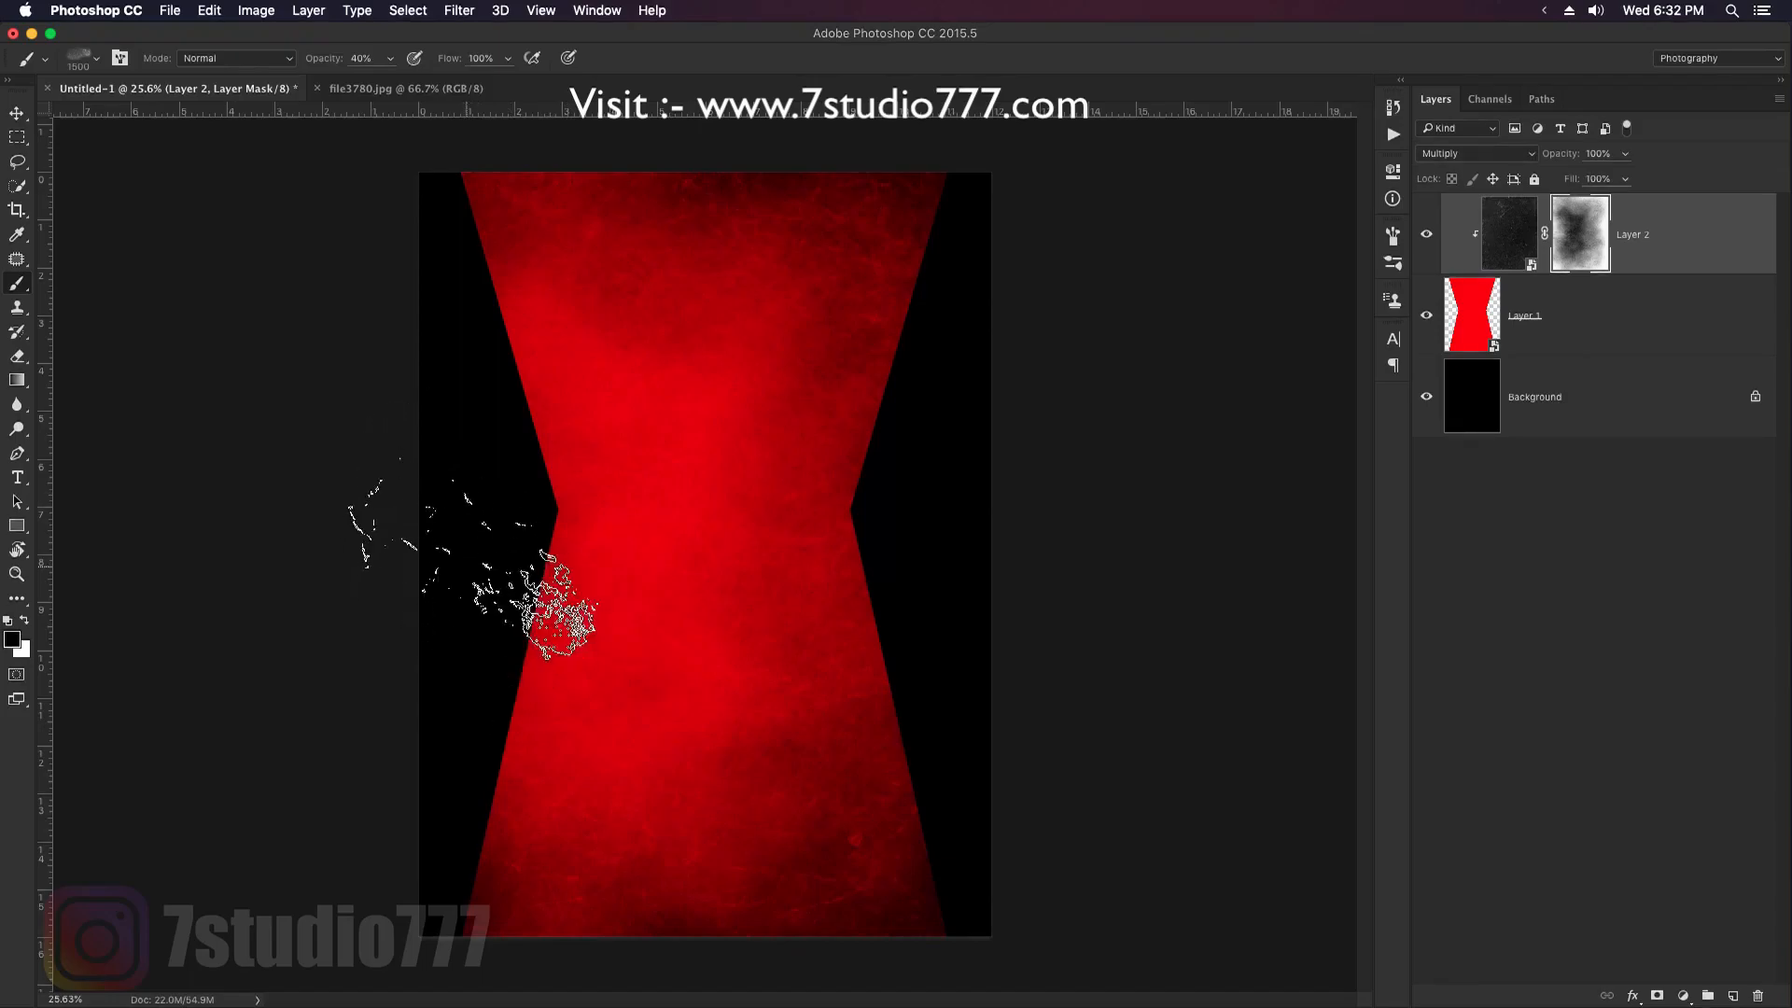
Switch to the Black Widow document and examine the original Layer 0 with its mask on and off, leaving the layer hidden
key("v")
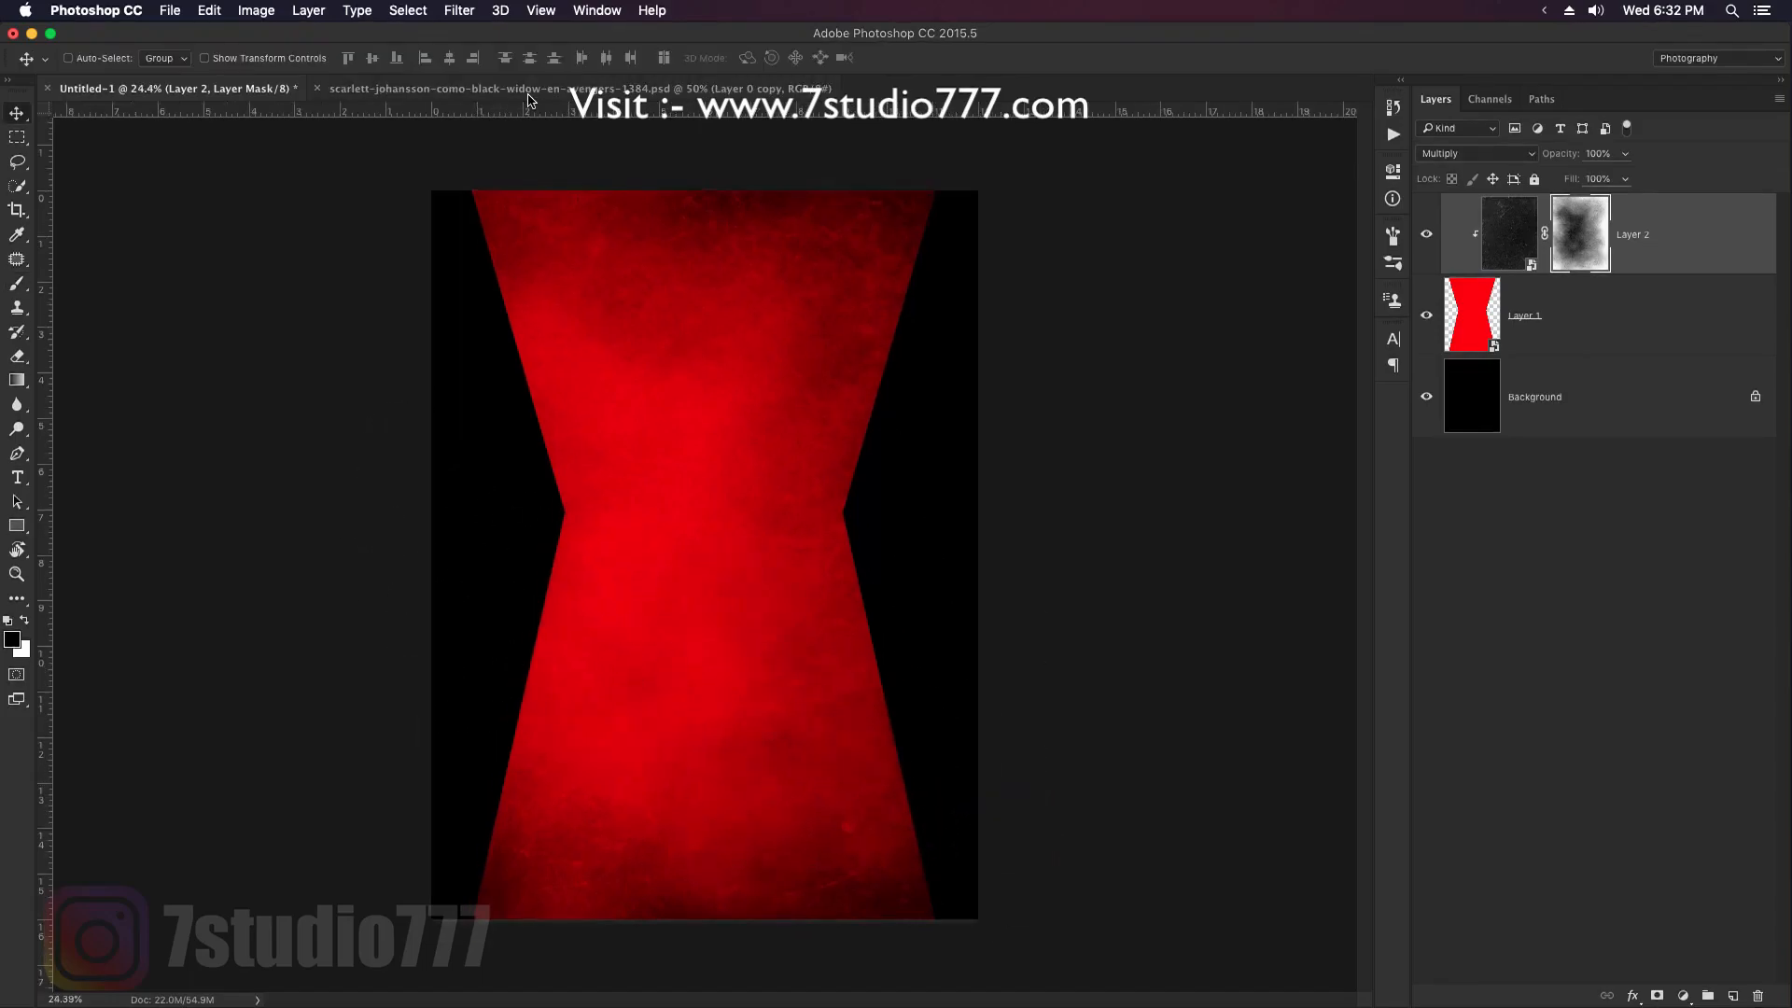
left_click(528, 93)
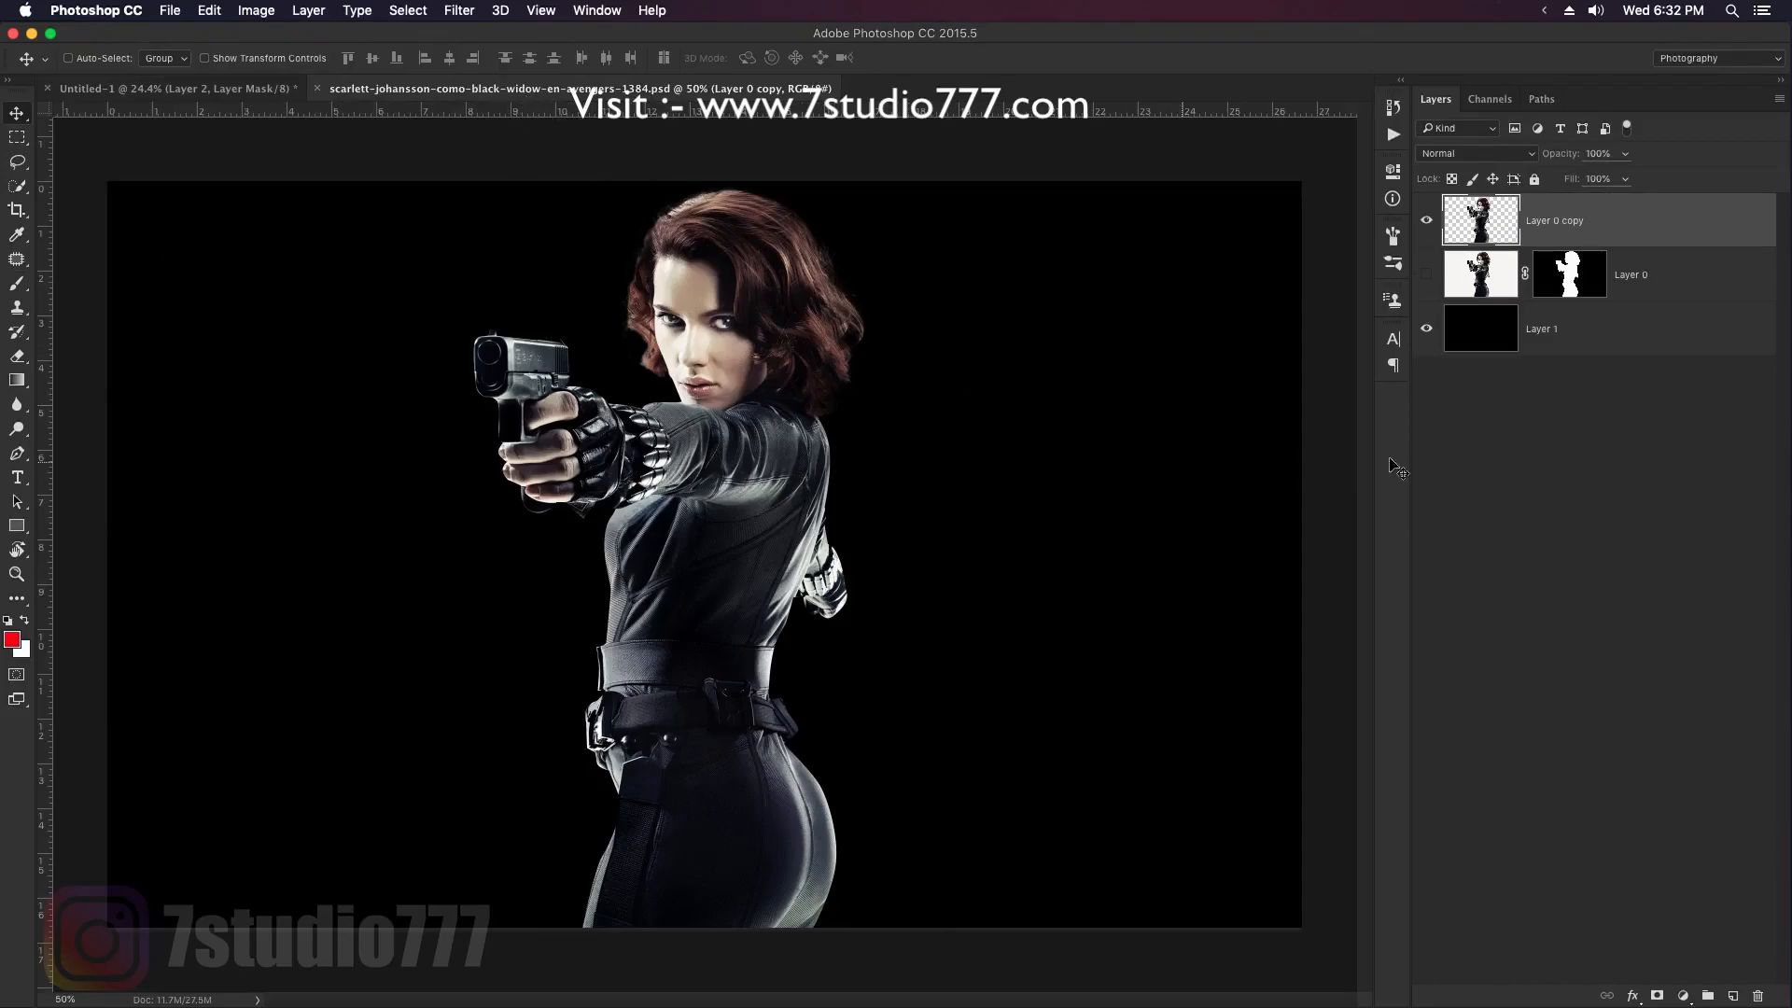
left_click(1426, 276)
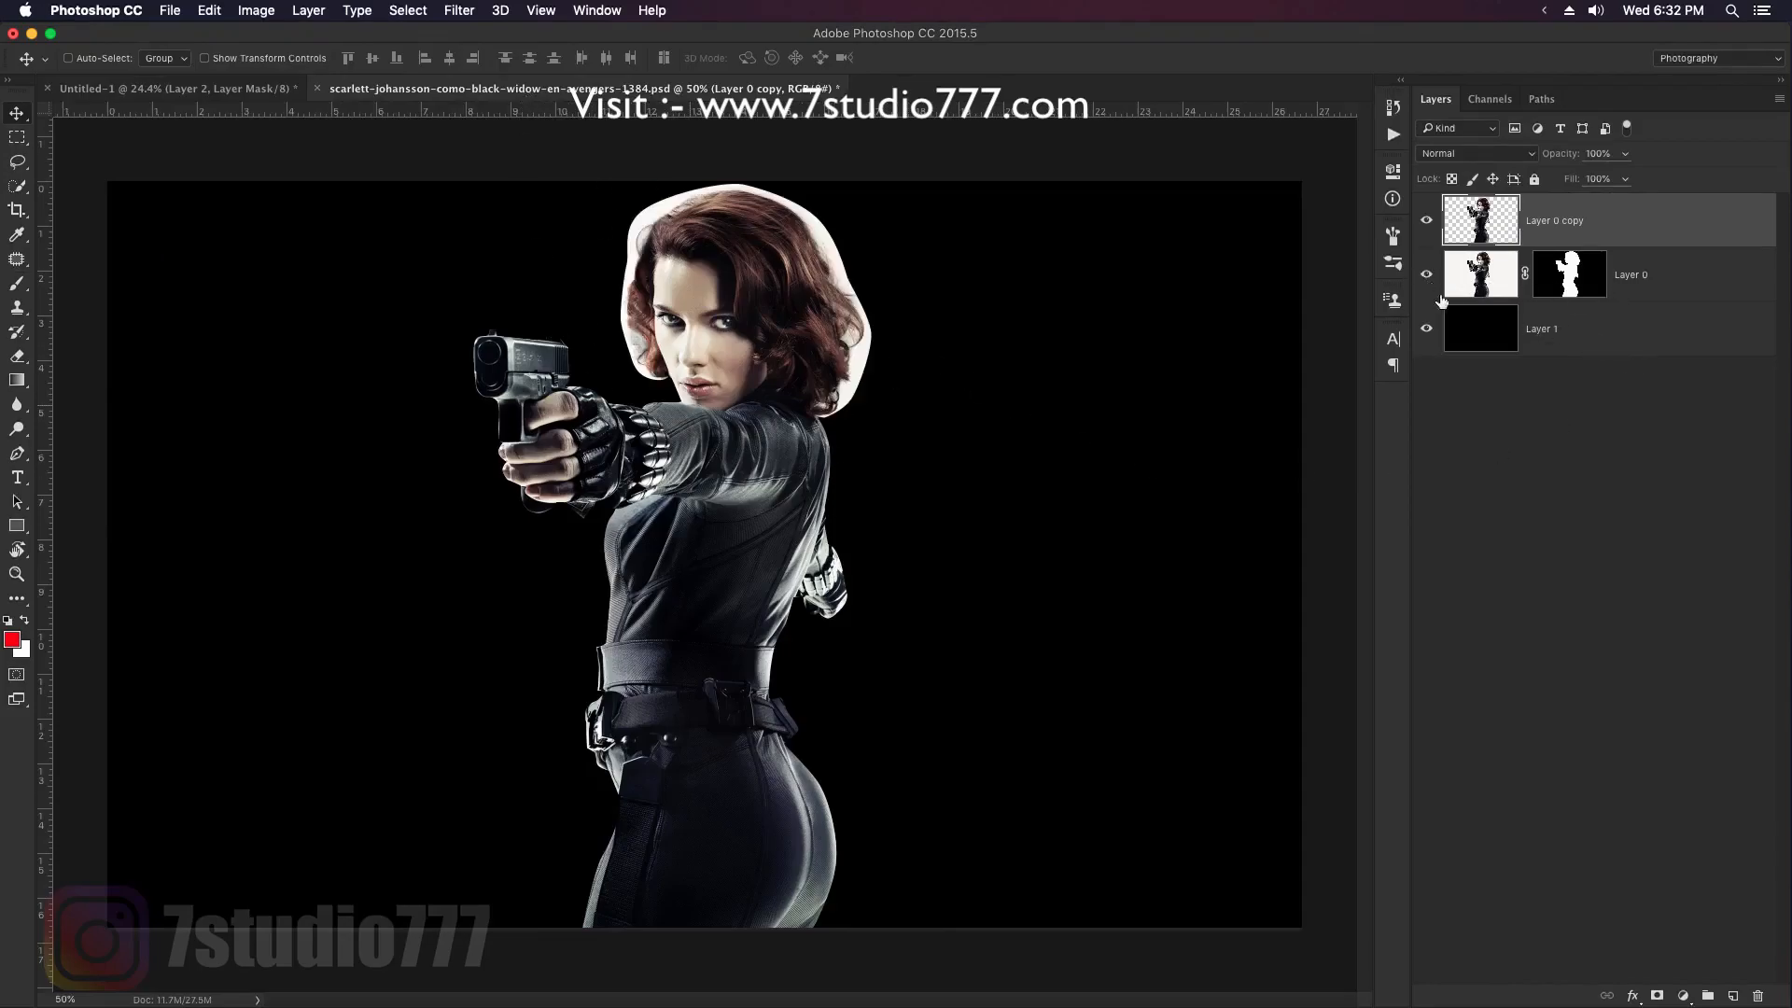
left_click(1581, 293, "shift")
left_click(1577, 291, "shift")
left_click(1573, 290, "shift")
left_click(1573, 290, "shift")
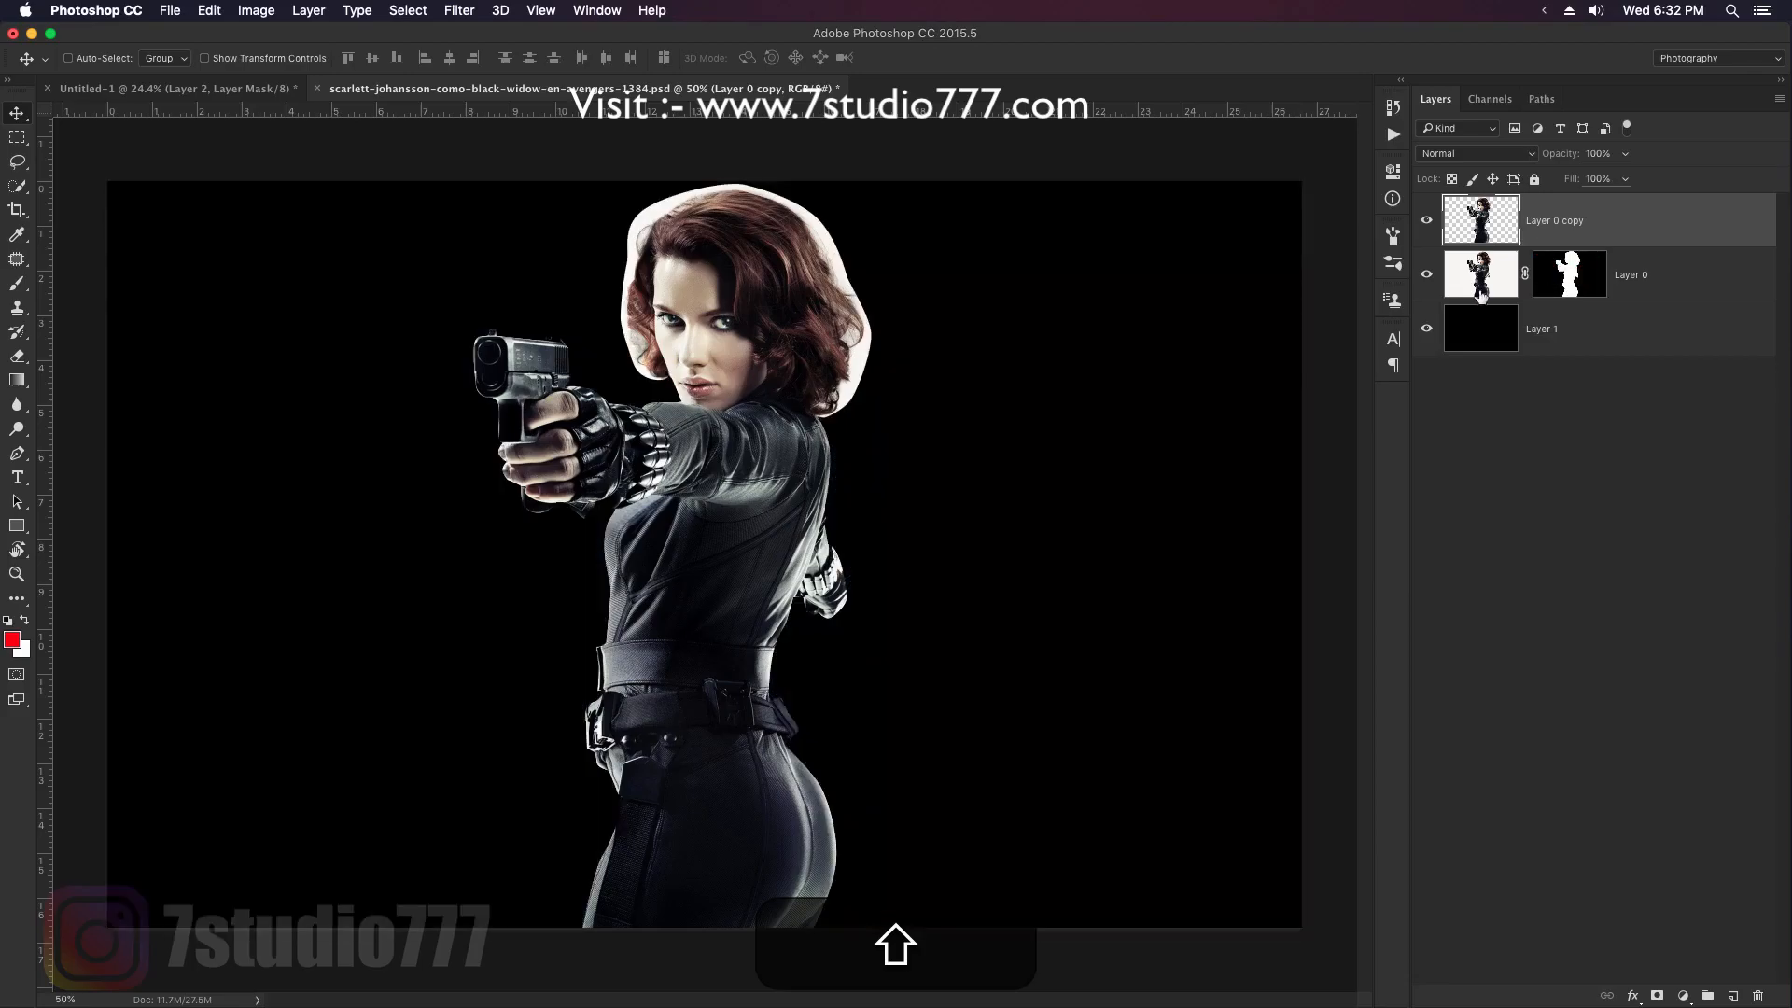
left_click(1428, 275)
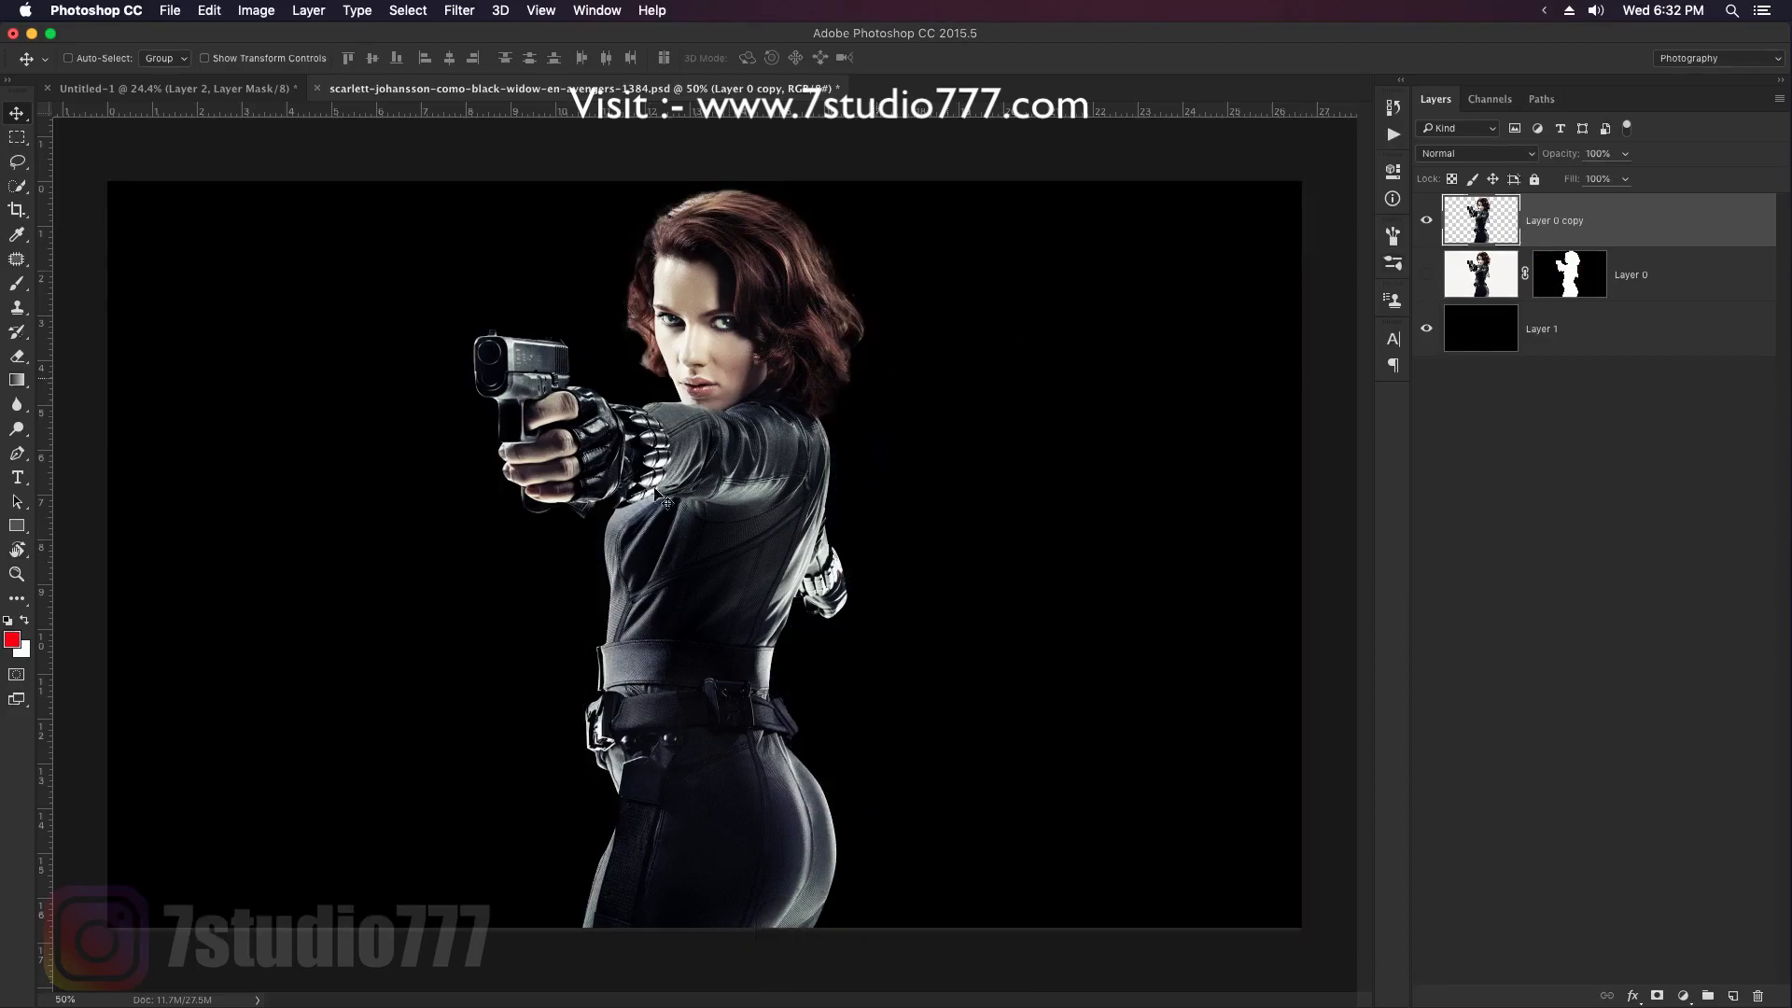
Convert Layer 0 copy to a smart object and bring it into the Untitled-1 poster, placed over the middle of the red shape
right_click(1644, 223)
left_click(1531, 411)
left_click_drag(742, 303, 216, 90)
left_click_drag(729, 363, 733, 352)
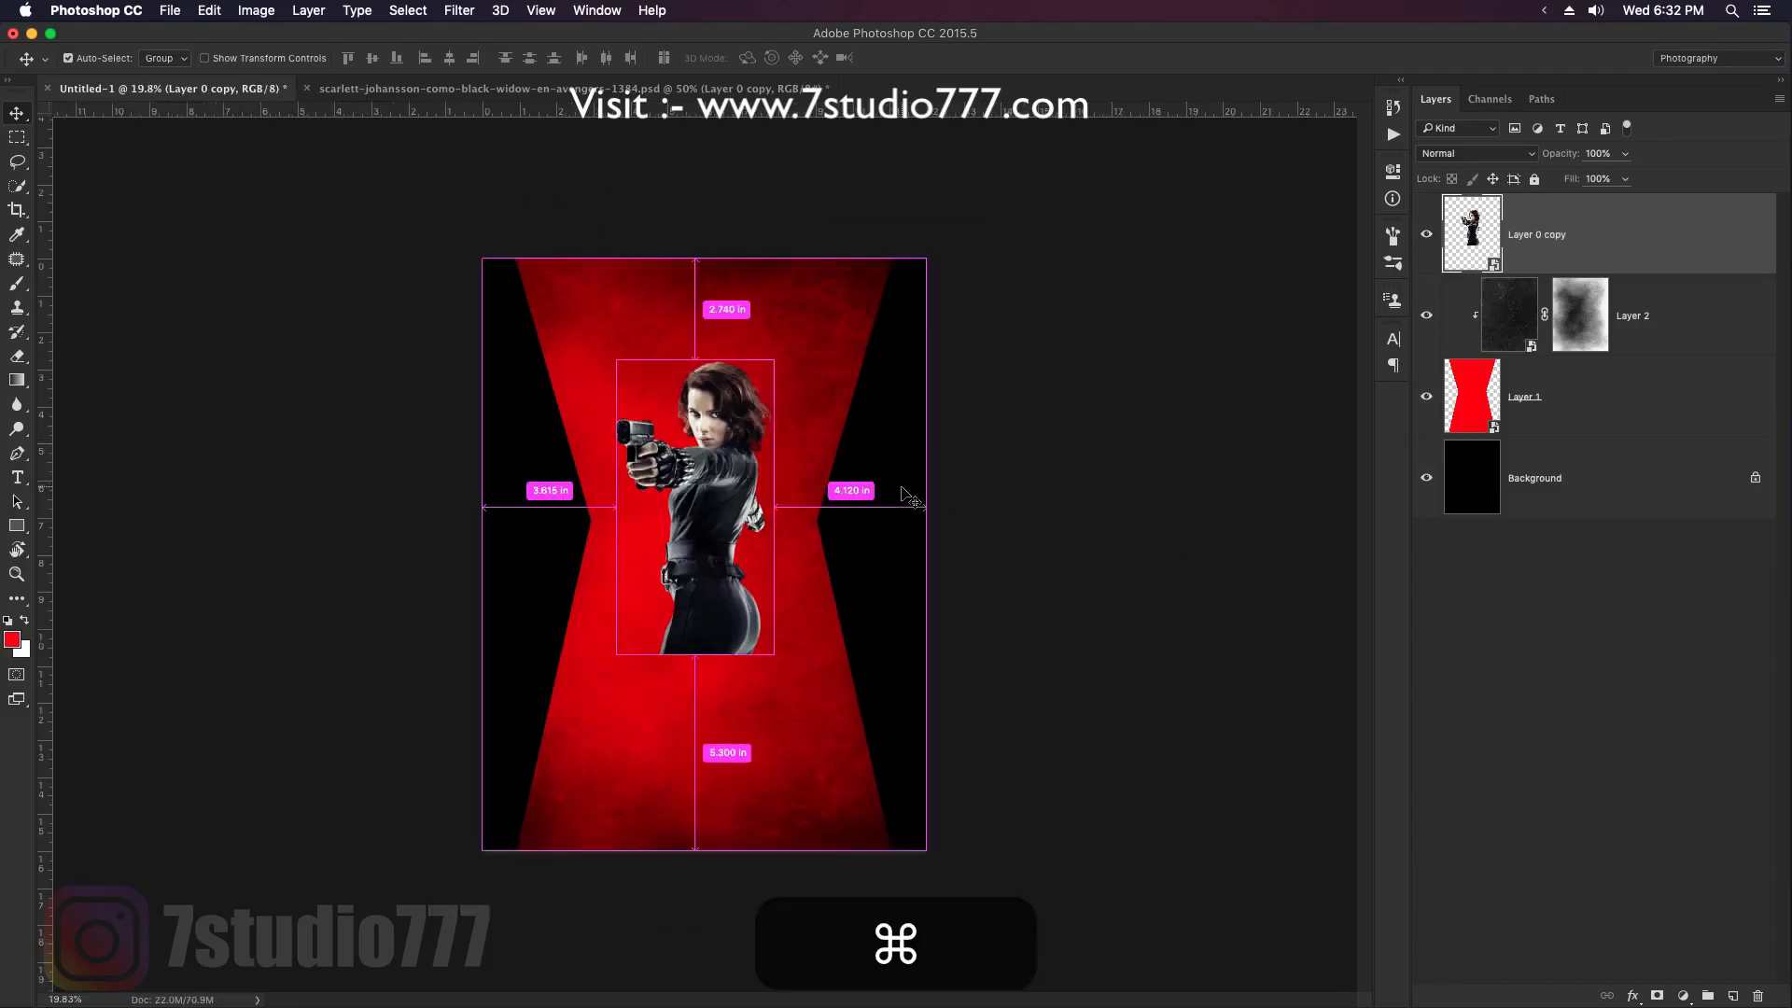
Transform the woman to about 82% scale and -12.36° rotation, with the gun reaching over the black area beside the red shape
key("super+t")
left_click_drag(789, 677, 883, 727)
left_click_drag(773, 533, 749, 578)
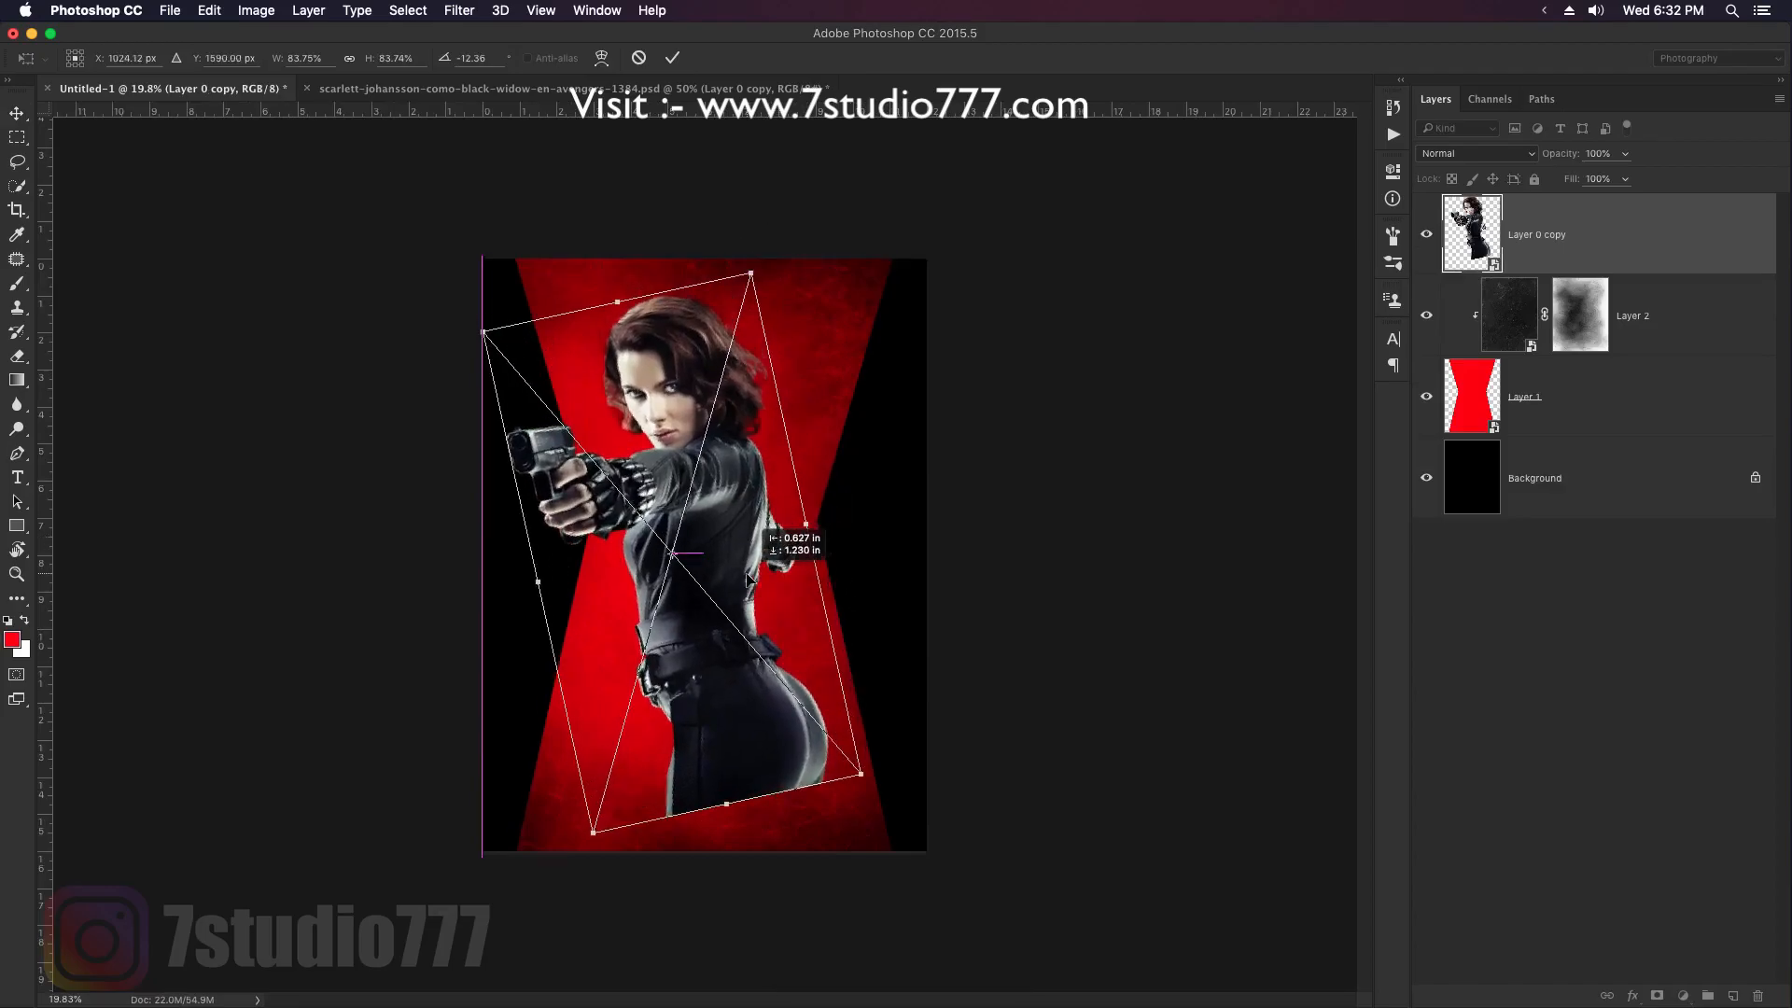
left_click_drag(754, 277, 757, 268)
left_click_drag(745, 446, 730, 455)
left_click_drag(853, 770, 833, 750)
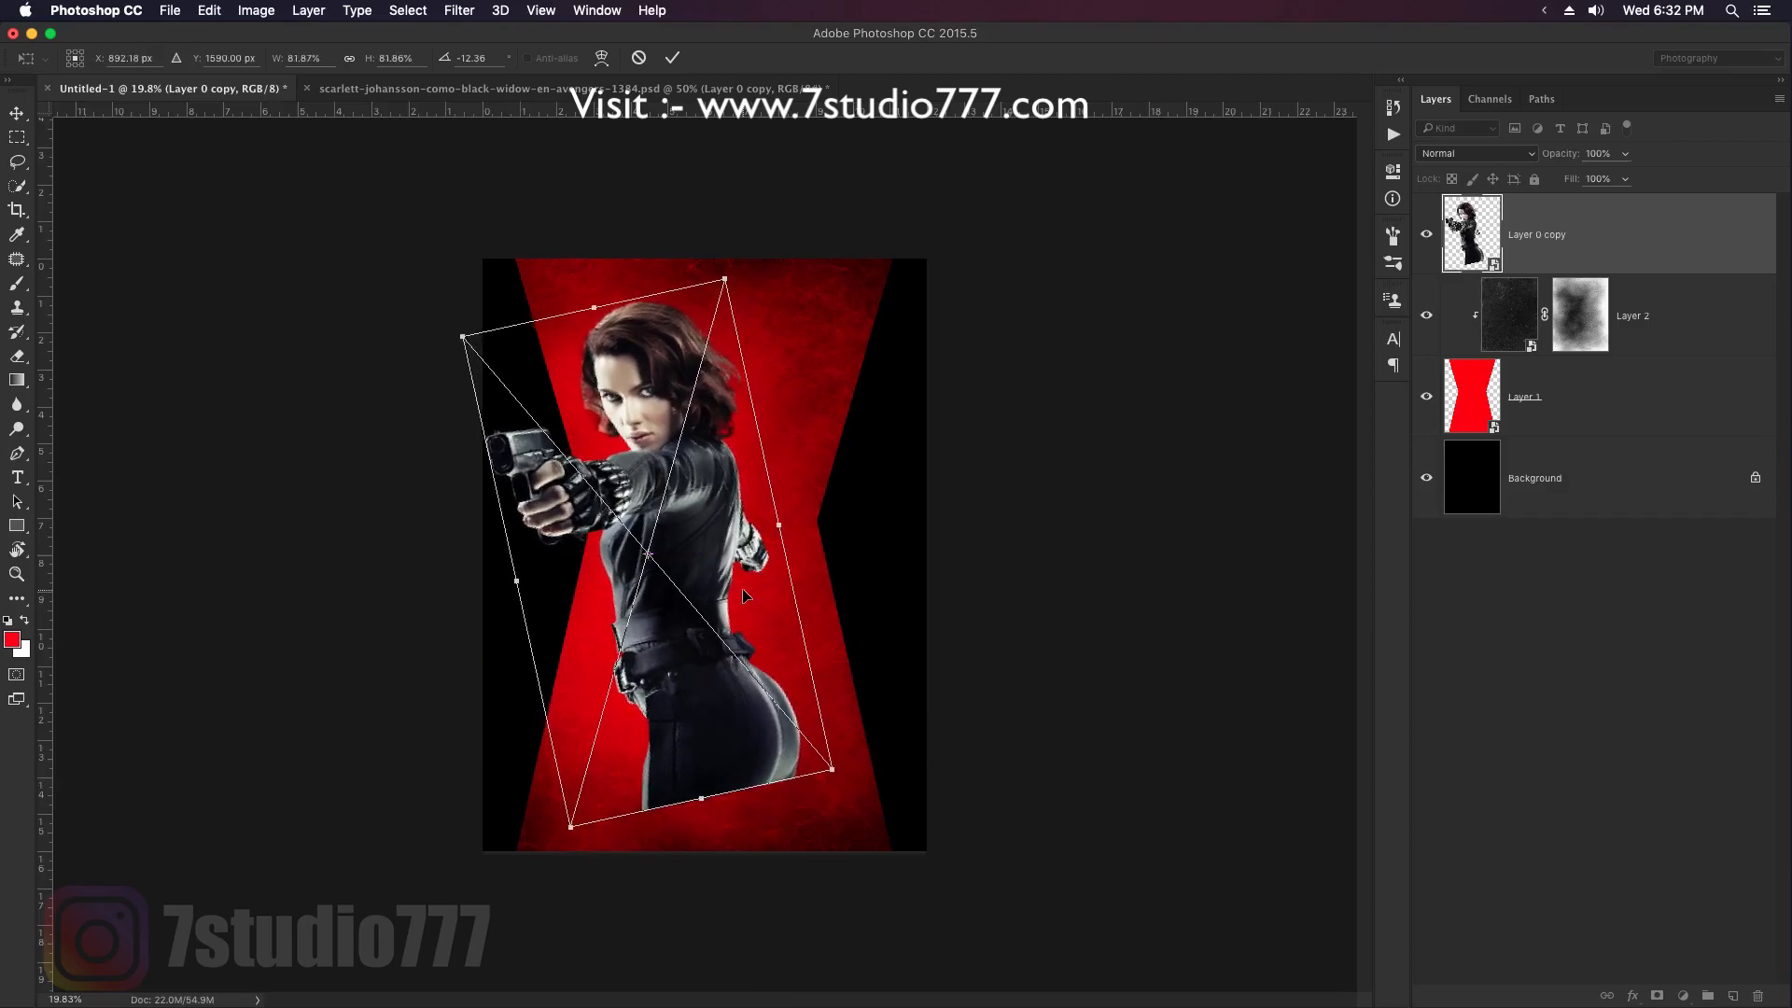
double_click(749, 588)
scroll(767, 466, "up", 2)
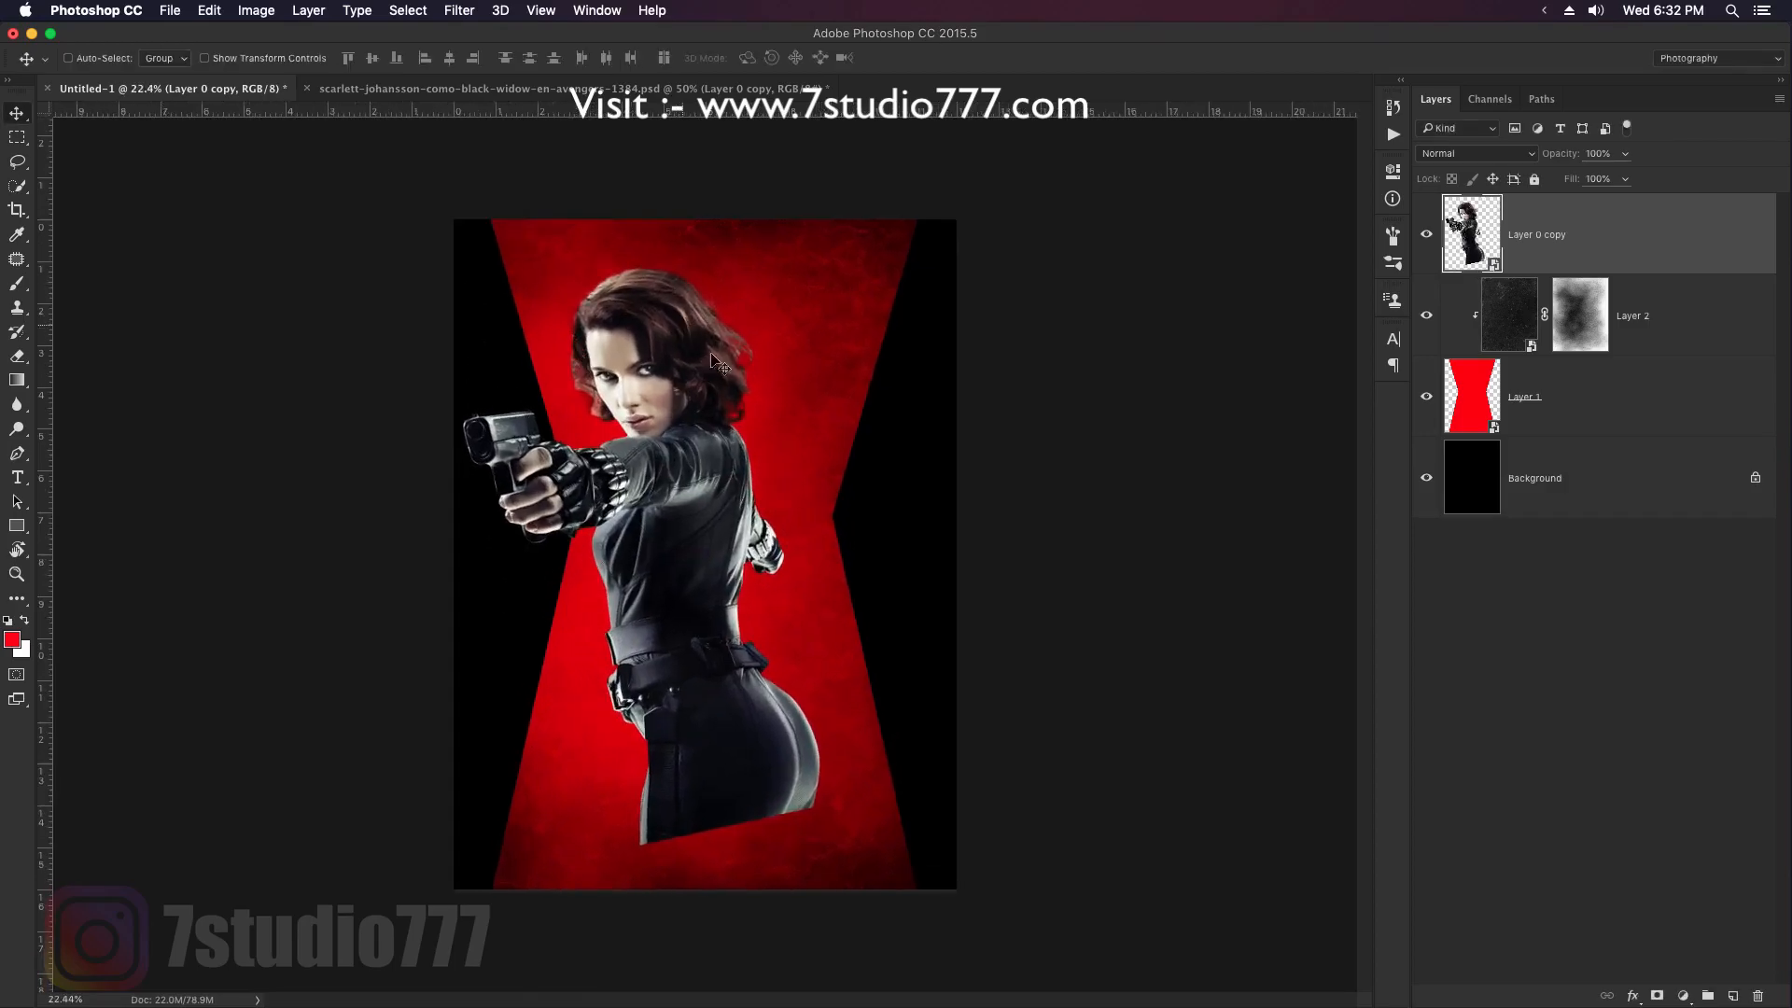
Set Layer 0 copy's blend mode to Multiply and add a layer mask to it
left_click(1479, 154)
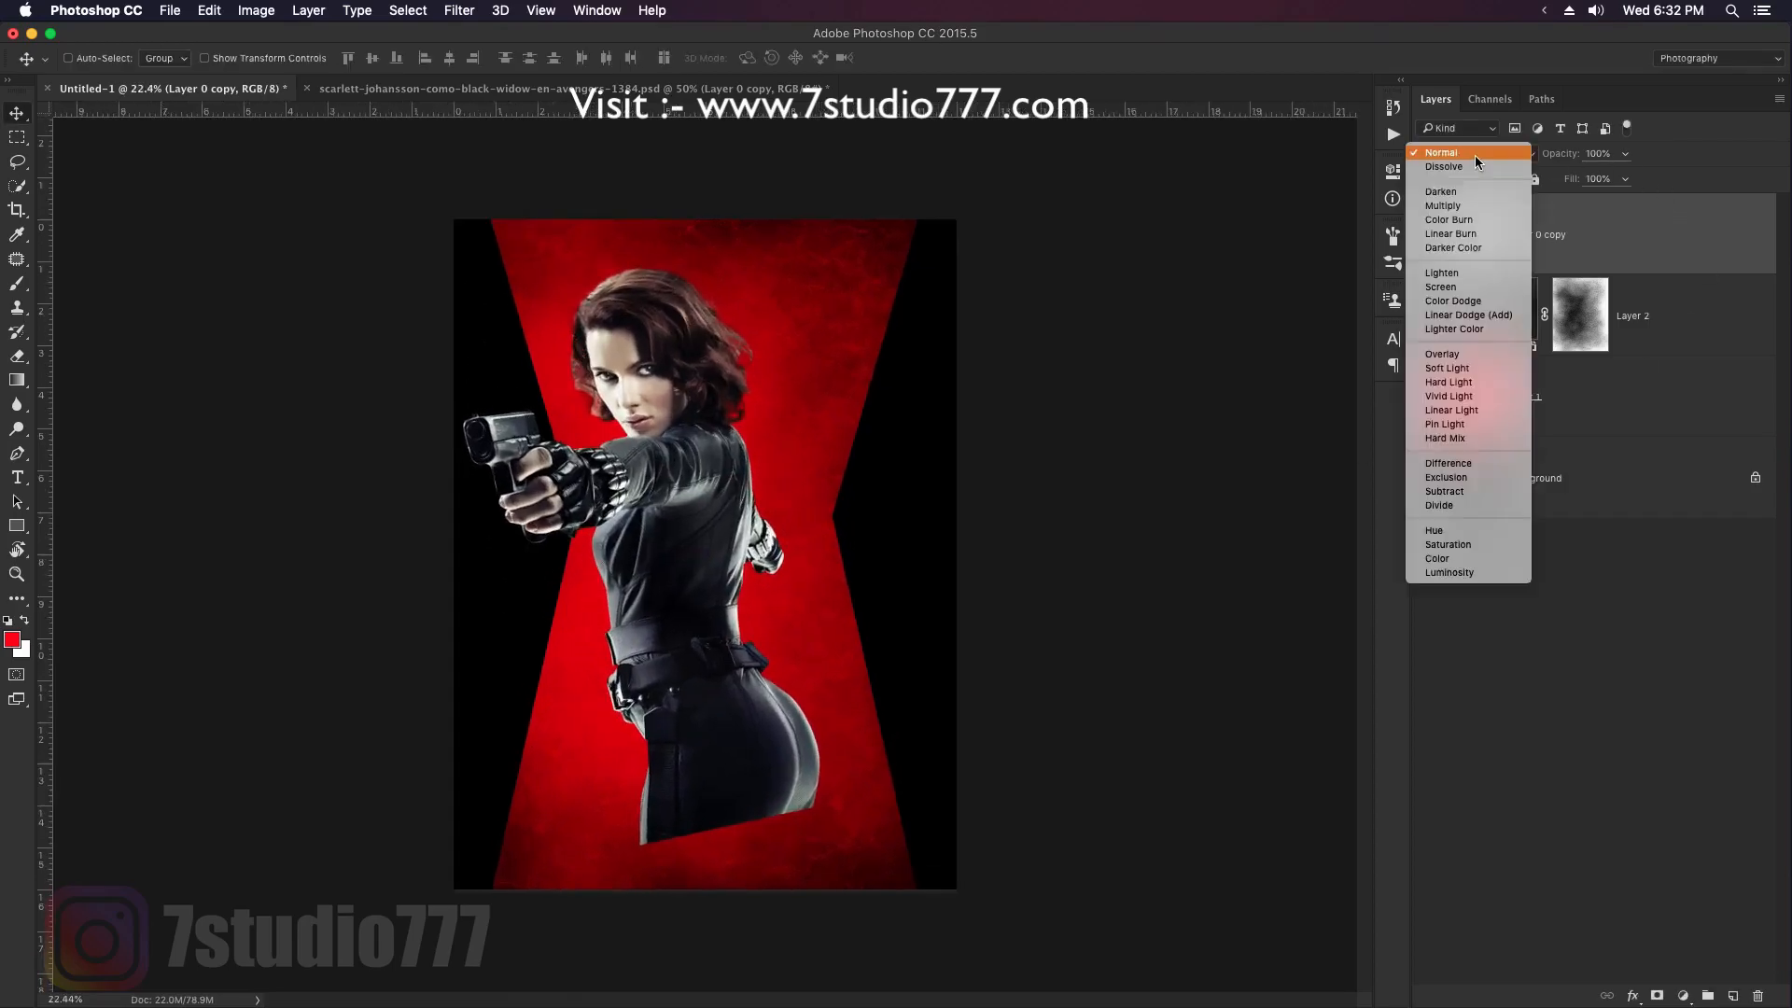
left_click(1465, 204)
scroll(695, 364, "up", 1)
scroll(696, 364, "up", 1)
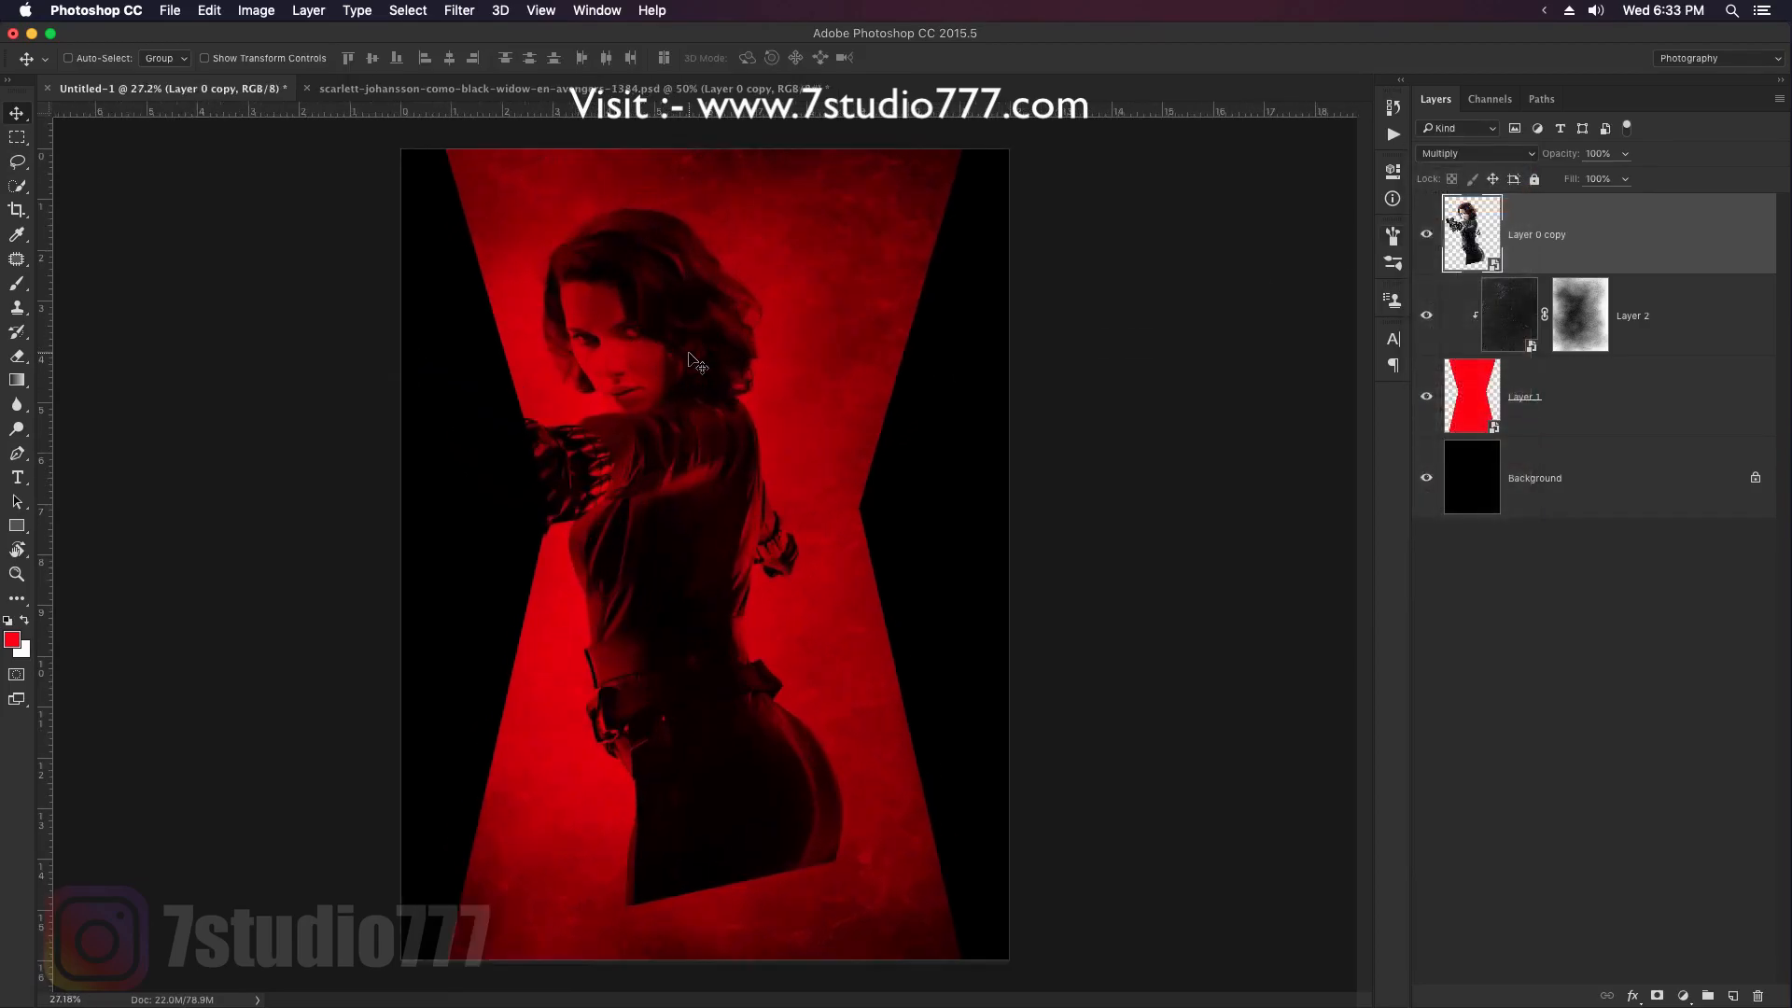
left_click(1657, 997)
Choose the 494 px grunge brush for the Layer 0 copy mask and reduce its size
key("b")
right_click(757, 552)
double_click(948, 735)
key("bracketleft")
key("bracketleft")
key("bracketleft")
key("bracketleft")
key("bracketleft")
key("bracketleft")
key("bracketleft")
key("bracketleft")
Paint black at 40% opacity on the Layer 0 copy mask to fade the woman's hair and back
left_click(723, 289)
left_click(730, 236)
left_click(741, 271)
key("bracketleft")
left_click(735, 360)
left_click(730, 439)
left_click(730, 542)
Fade the belt, hips and thighs by painting black on the Layer 0 copy mask, enlarging the brush to 1100 px
left_click(698, 723)
key("bracketright")
left_click(644, 714)
left_click(607, 723)
left_click(667, 821)
left_click(736, 807)
left_click(767, 746)
key("bracketright")
key("bracketright")
left_click(740, 788)
left_click(714, 851)
Hide the lower body on the Layer 0 copy mask with black at 100% opacity, reducing the brush to 800 px for the waist
key("0")
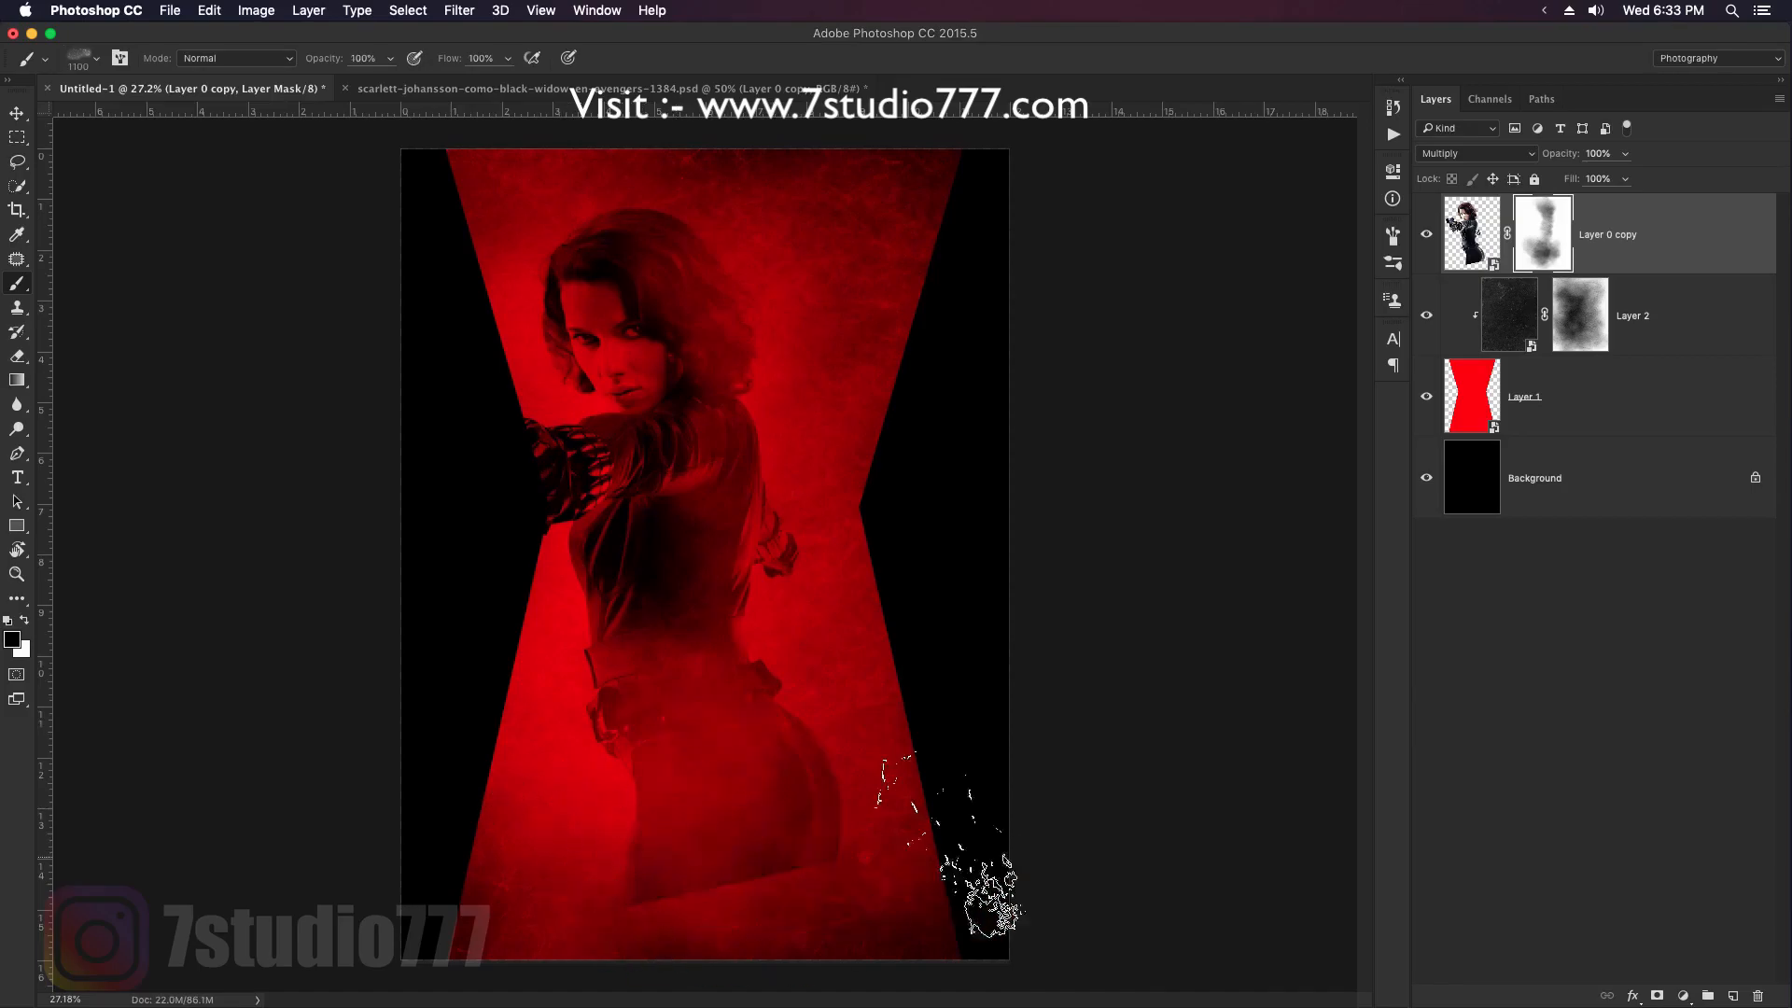
left_click(617, 933)
left_click(658, 924)
left_click(746, 821)
left_click(737, 788)
key("bracketleft")
key("bracketleft")
key("bracketleft")
left_click(700, 618)
left_click(660, 636)
left_click(594, 717)
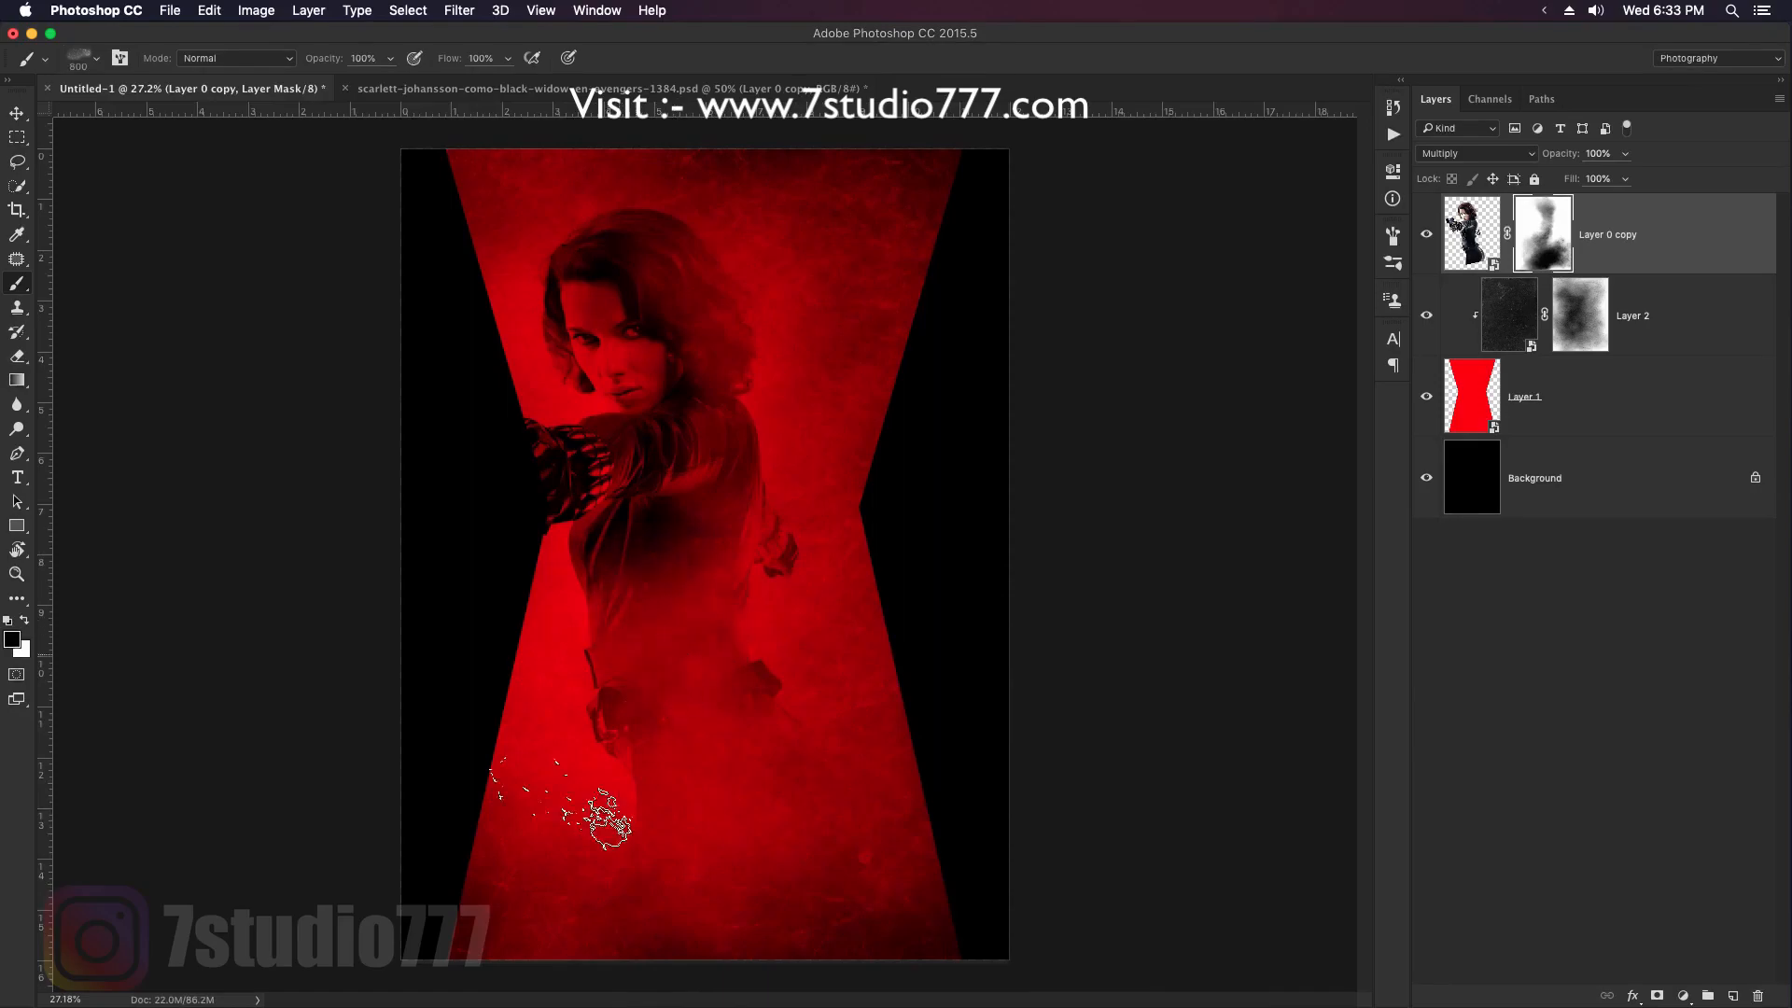
Mask out the remaining belt and buckle details around the woman's waist with black
left_click(569, 689)
left_click(586, 721)
left_click(732, 709)
left_click(760, 686)
left_click(700, 793)
Mask out the woman's back, rear hand and lower torso with a smaller black brush
key("bracketleft")
key("bracketleft")
left_click(766, 419)
left_click(758, 480)
left_click(746, 523)
left_click(783, 540)
left_click(676, 588)
left_click(602, 620)
Mask out the top and back of the woman's hair with black, finishing with a 700 px brush
key("bracketright")
key("bracketright")
left_click(737, 280)
left_click(622, 214)
left_click(598, 216)
left_click(686, 247)
key("bracketleft")
left_click(760, 343)
left_click(765, 411)
Paint the Layer 0 copy mask with white at 30% opacity to restore hair and shoulder, and with black to soften the outer edges
key("x")
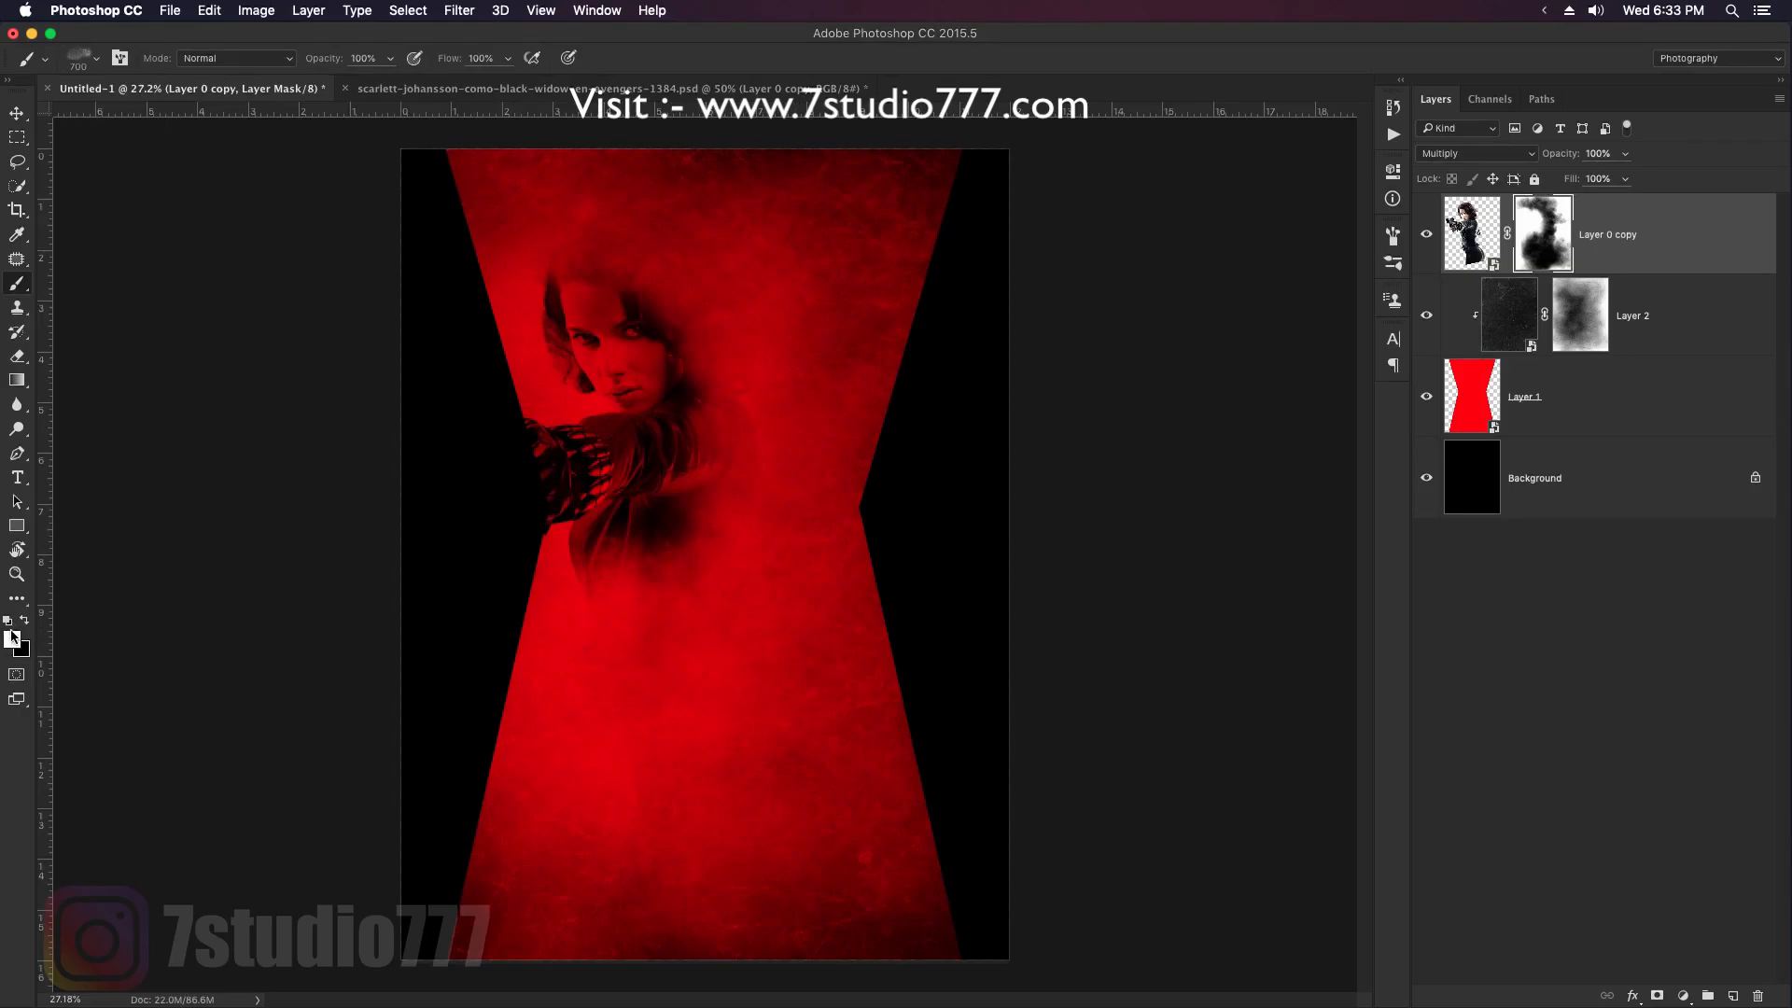
key("bracketleft")
key("bracketleft")
mouse_move(673, 292)
left_mouse_down()
mouse_move(611, 293)
mouse_move(655, 320)
left_mouse_up()
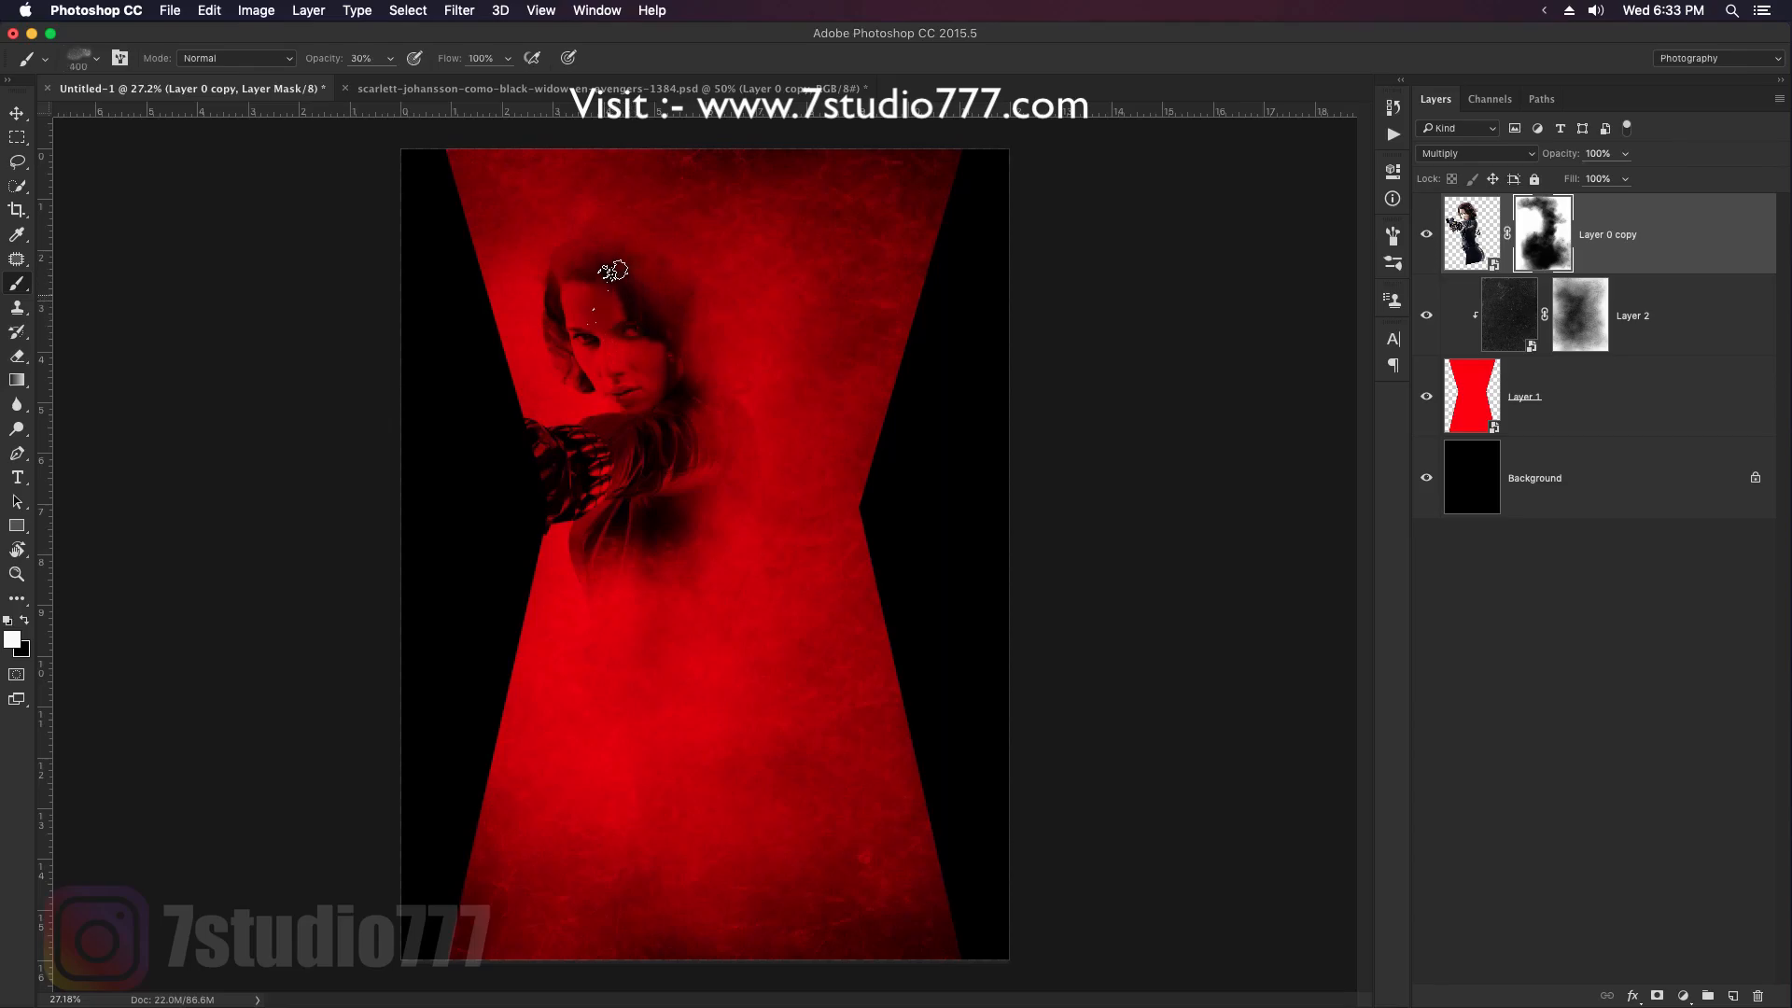
mouse_move(567, 301)
left_mouse_down()
mouse_move(570, 219)
mouse_move(666, 270)
mouse_move(663, 197)
mouse_move(693, 448)
mouse_move(674, 507)
mouse_move(712, 363)
mouse_move(743, 450)
mouse_move(756, 327)
mouse_move(752, 467)
mouse_move(721, 502)
mouse_move(672, 478)
mouse_move(716, 396)
mouse_move(663, 196)
mouse_move(665, 324)
mouse_move(712, 472)
left_mouse_up()
key("x")
mouse_move(784, 320)
left_mouse_down()
mouse_move(766, 542)
mouse_move(785, 390)
mouse_move(794, 448)
mouse_move(617, 635)
mouse_move(601, 500)
mouse_move(556, 478)
mouse_move(610, 633)
mouse_move(593, 595)
mouse_move(676, 476)
mouse_move(681, 551)
mouse_move(657, 544)
mouse_move(687, 603)
mouse_move(685, 549)
mouse_move(718, 637)
left_mouse_up()
key("v")
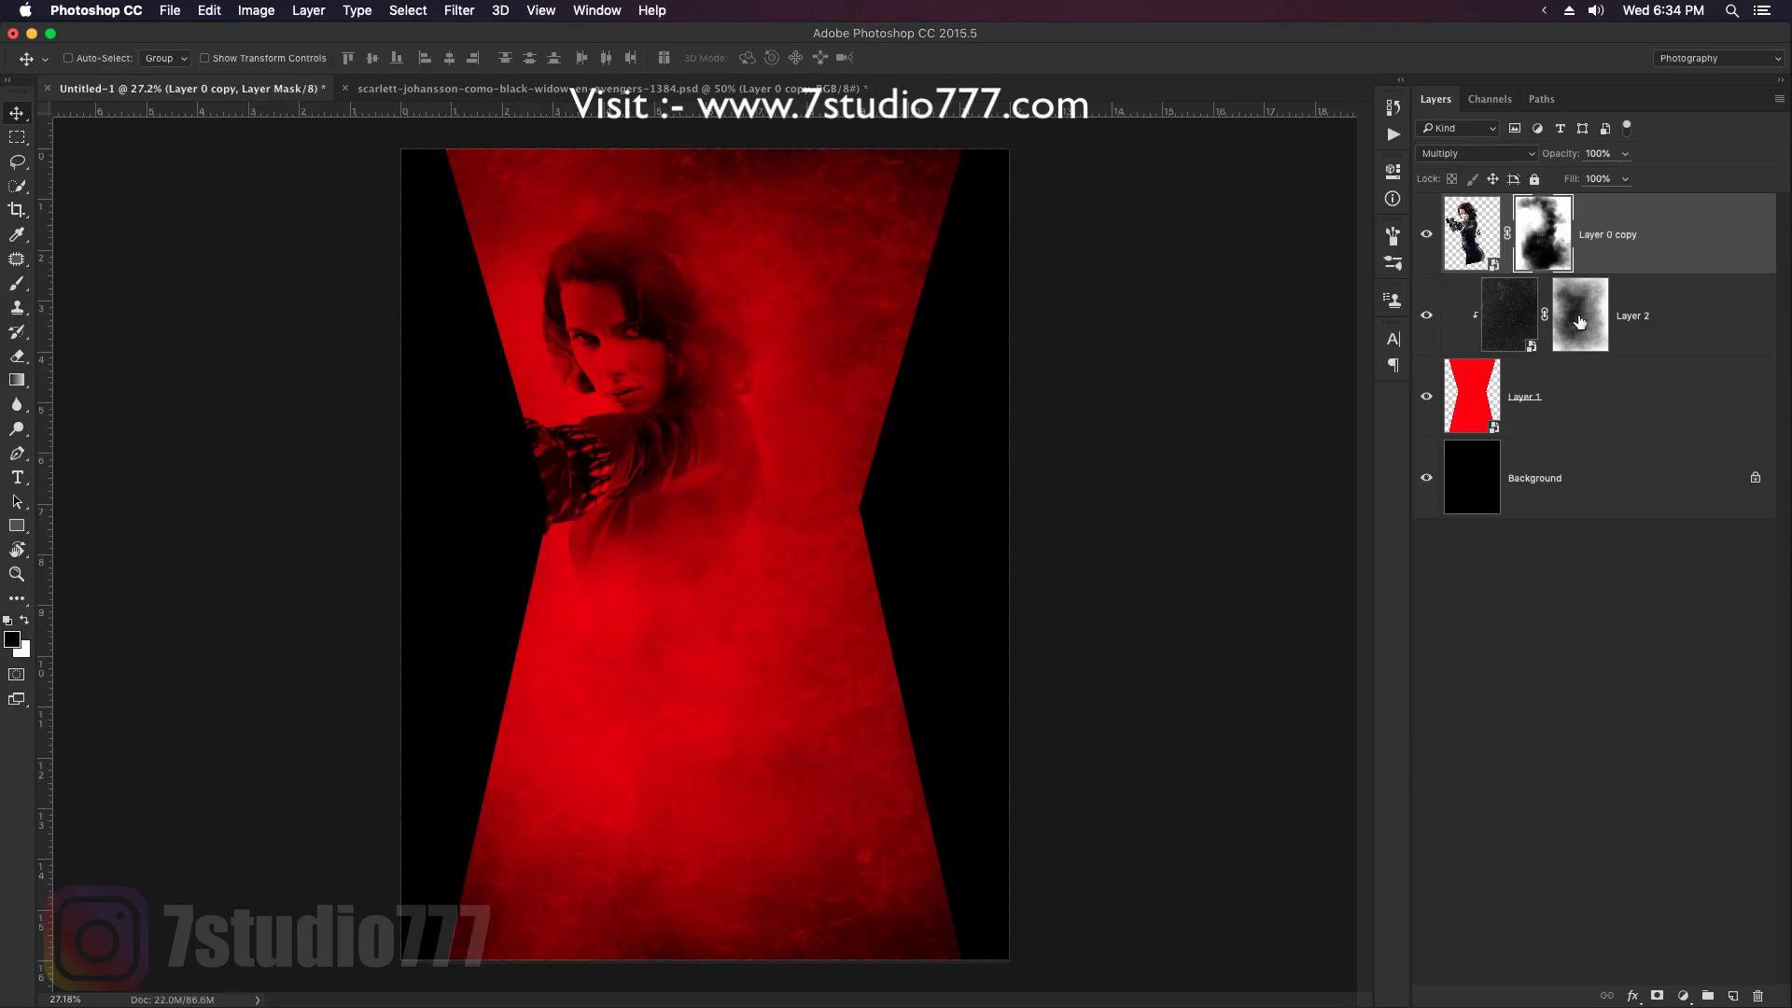
Paint black at 100% opacity on the Layer 2 mask over the woman's face to remove the grunge texture there
left_click(1579, 323)
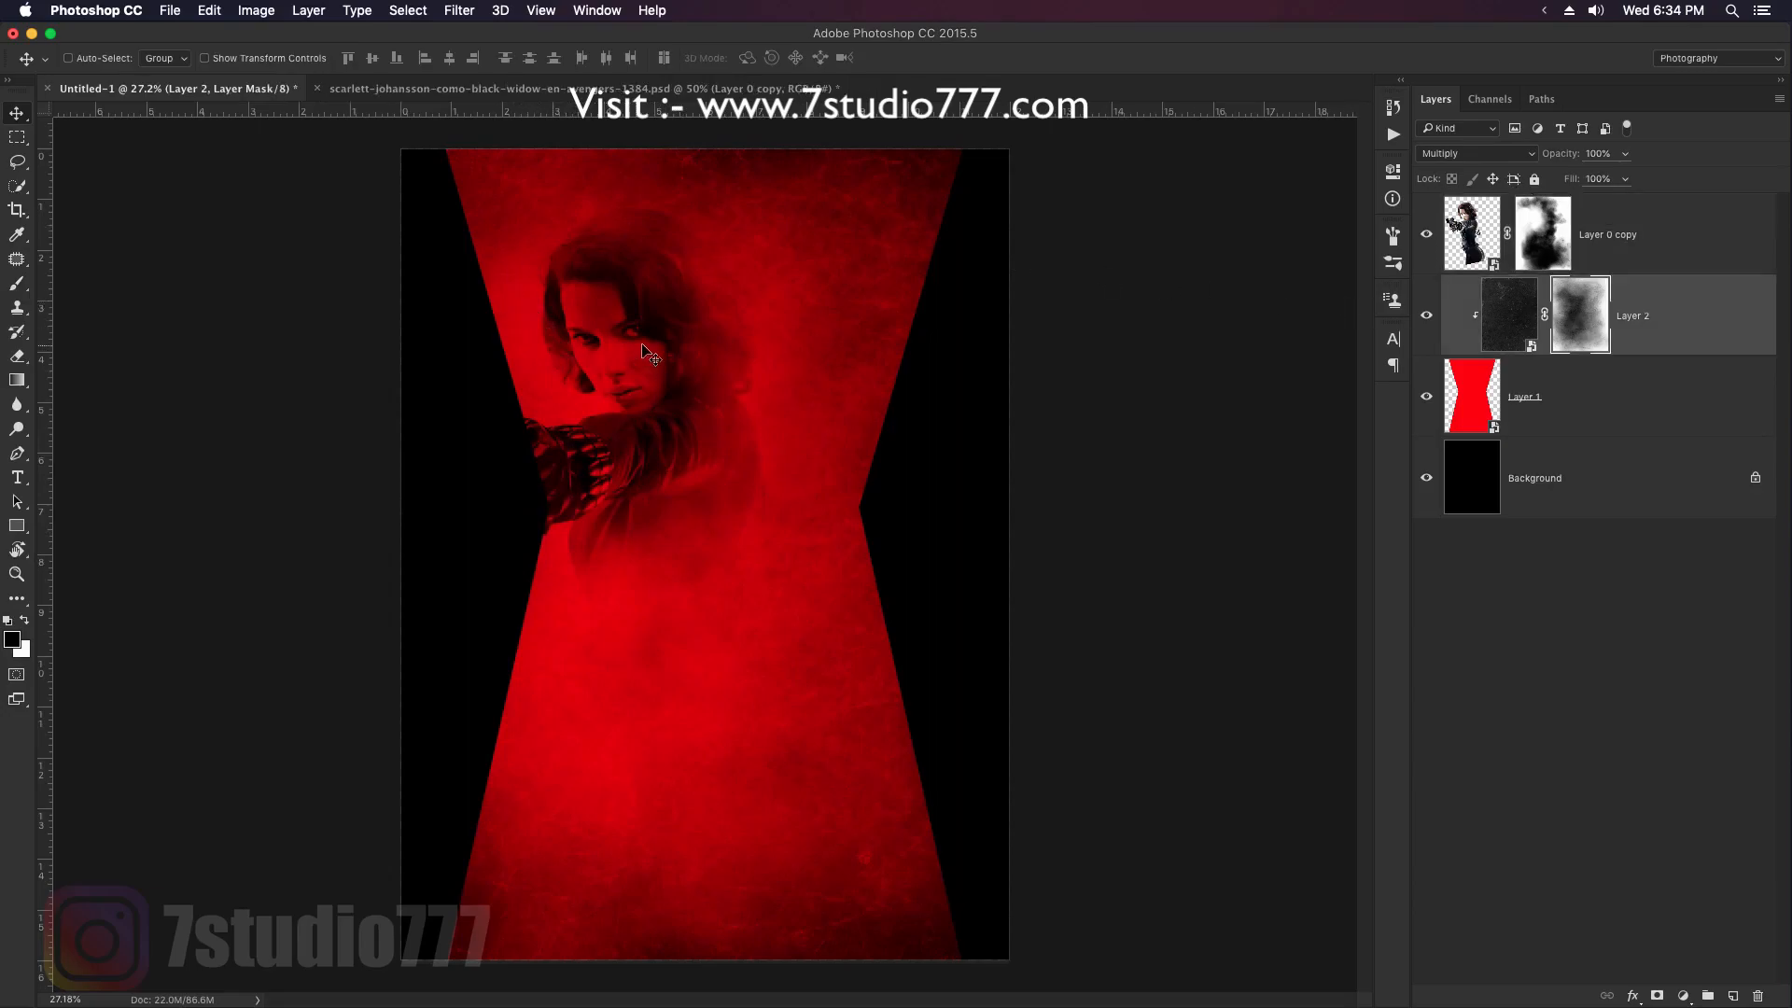
key("b")
scroll(635, 321, "up", 3)
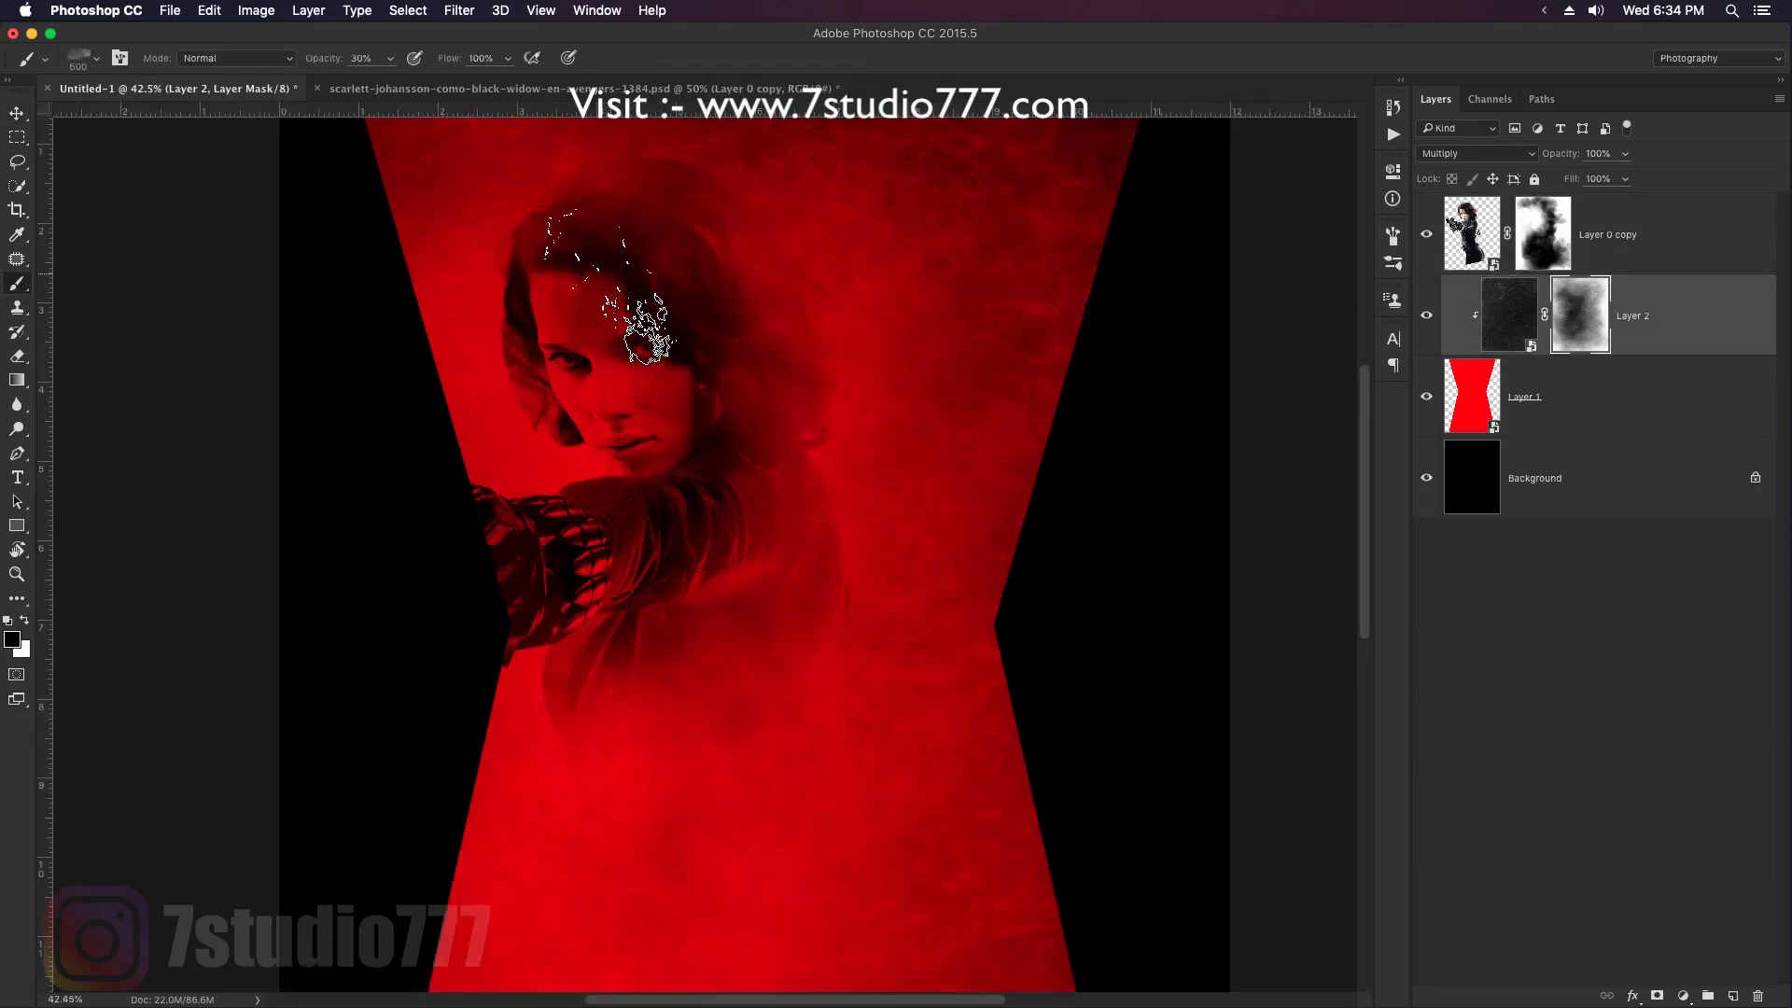
key("0")
key("[")
key("[")
mouse_move(606, 284)
left_mouse_down()
mouse_move(620, 272)
mouse_move(680, 435)
mouse_move(611, 502)
left_mouse_up()
key("v")
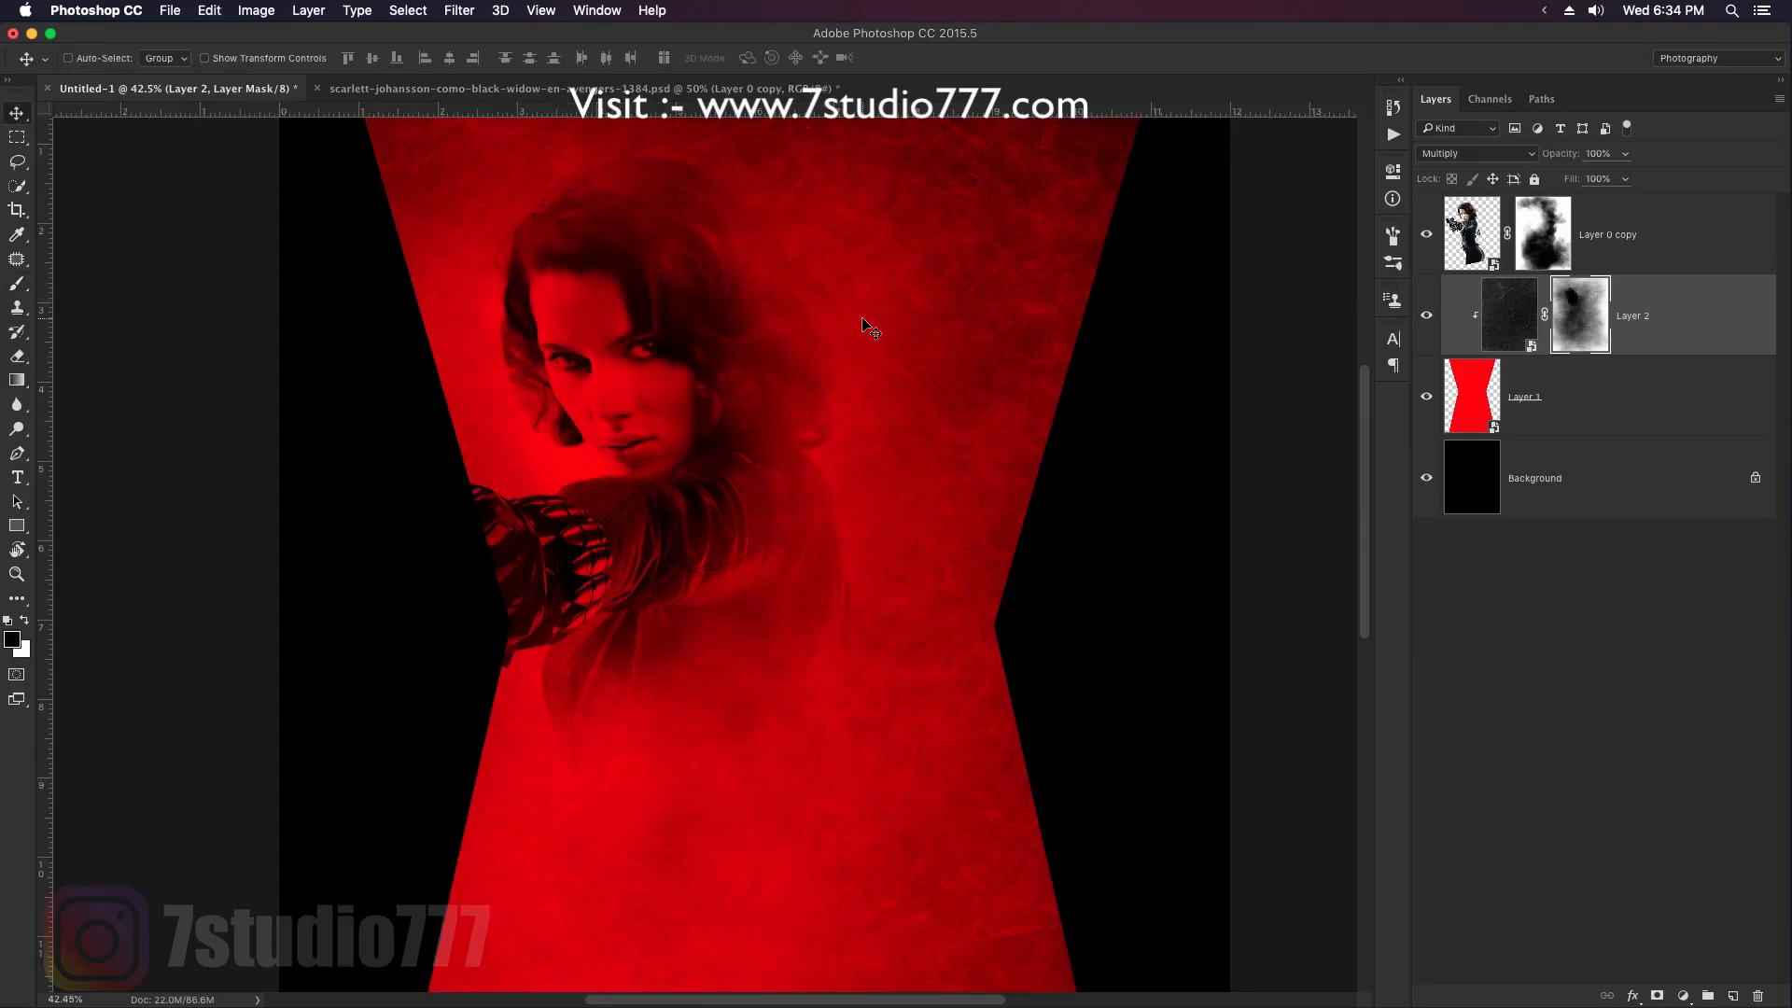
scroll(869, 327, "down", 3)
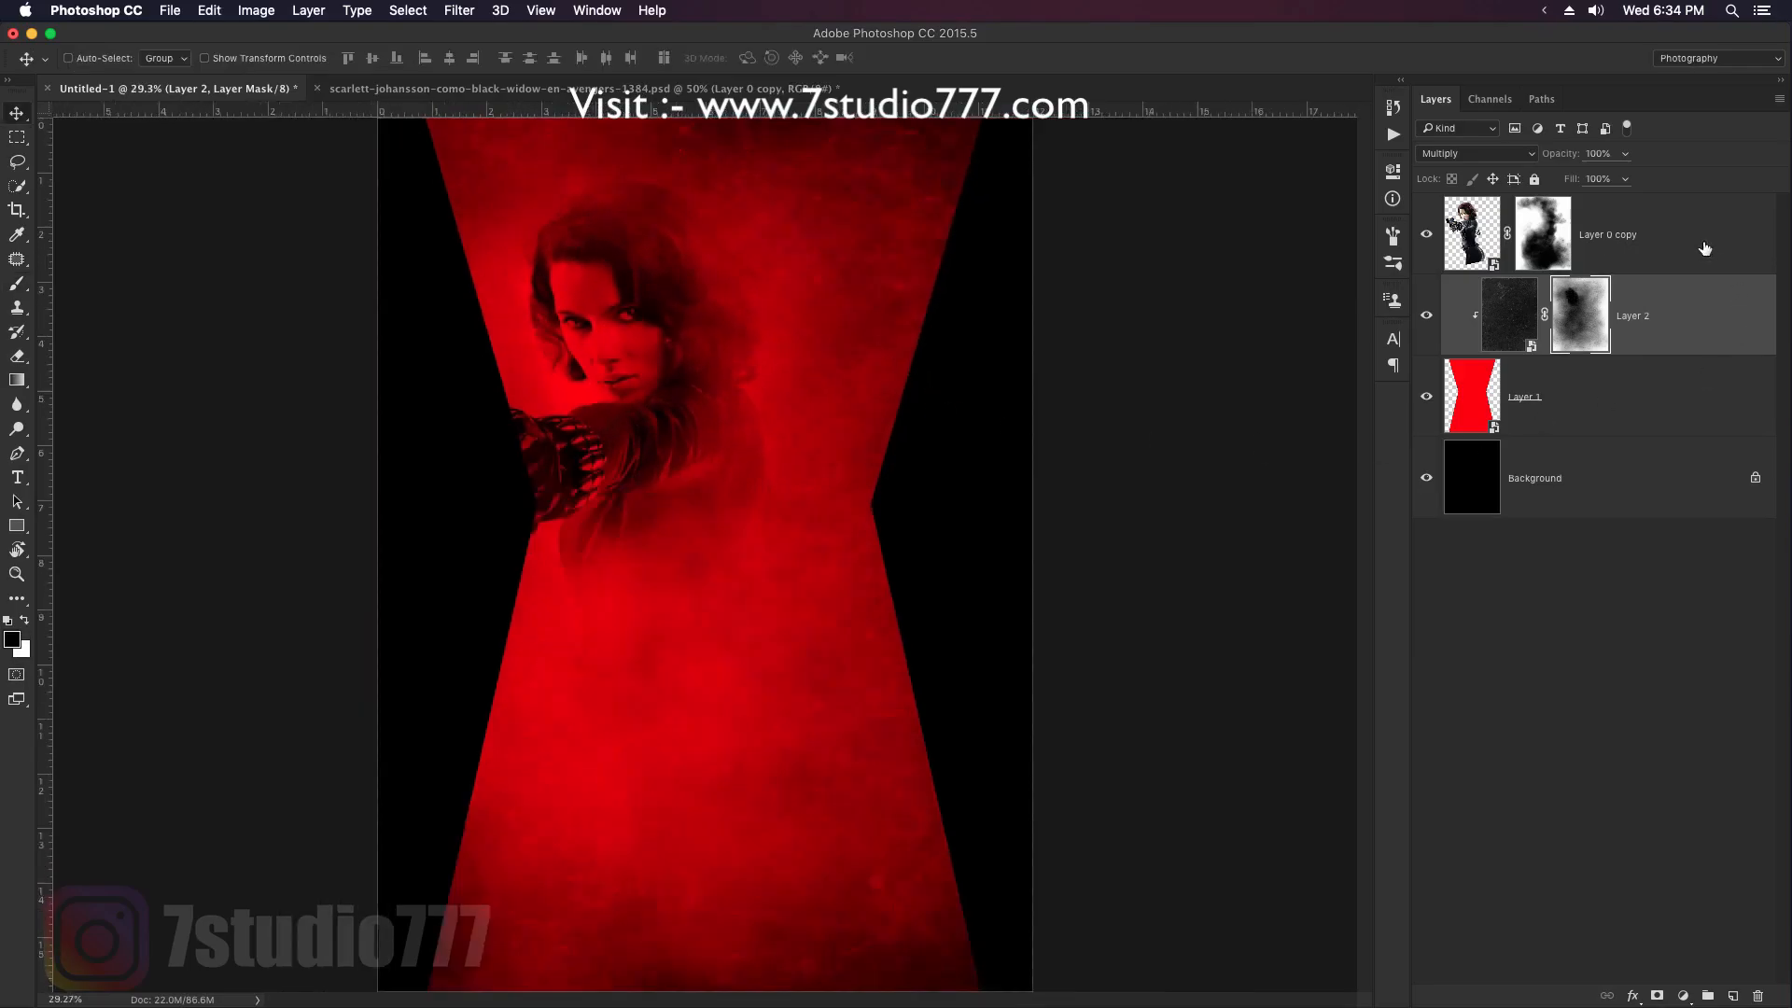
Clip Layer 0 copy to the red hourglass shape with a clipping mask
left_click(1704, 248)
right_click(1700, 262)
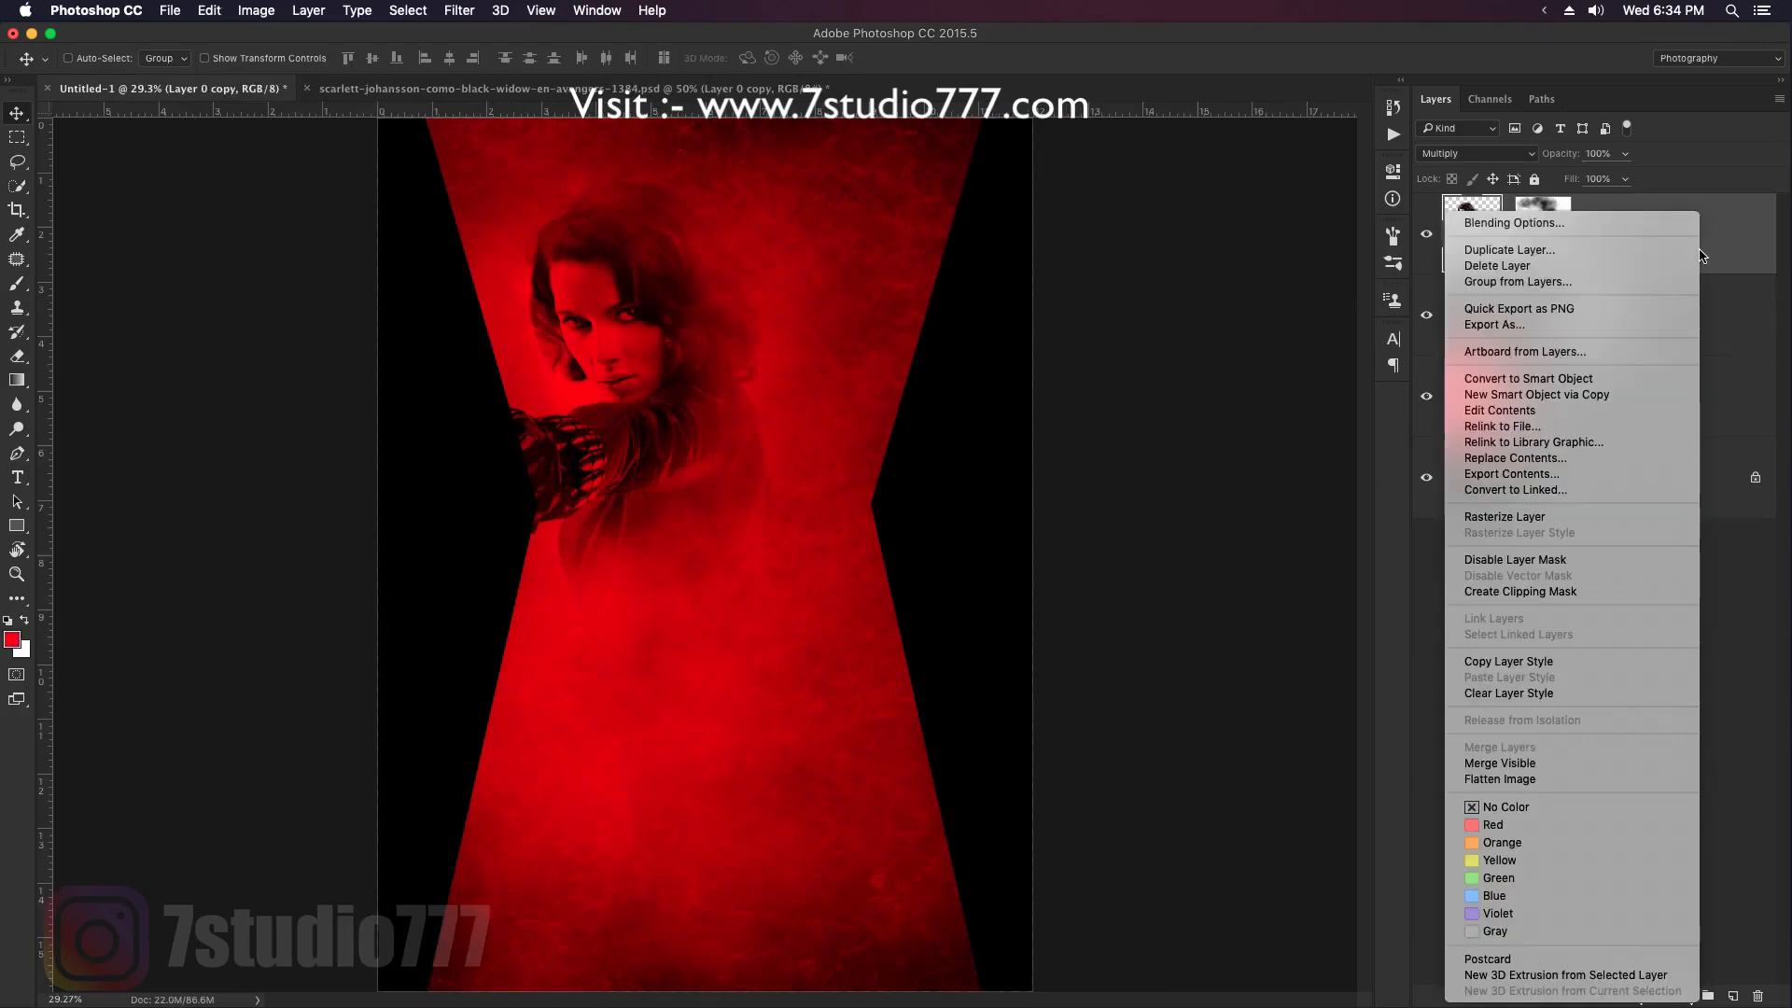
left_click(1581, 591)
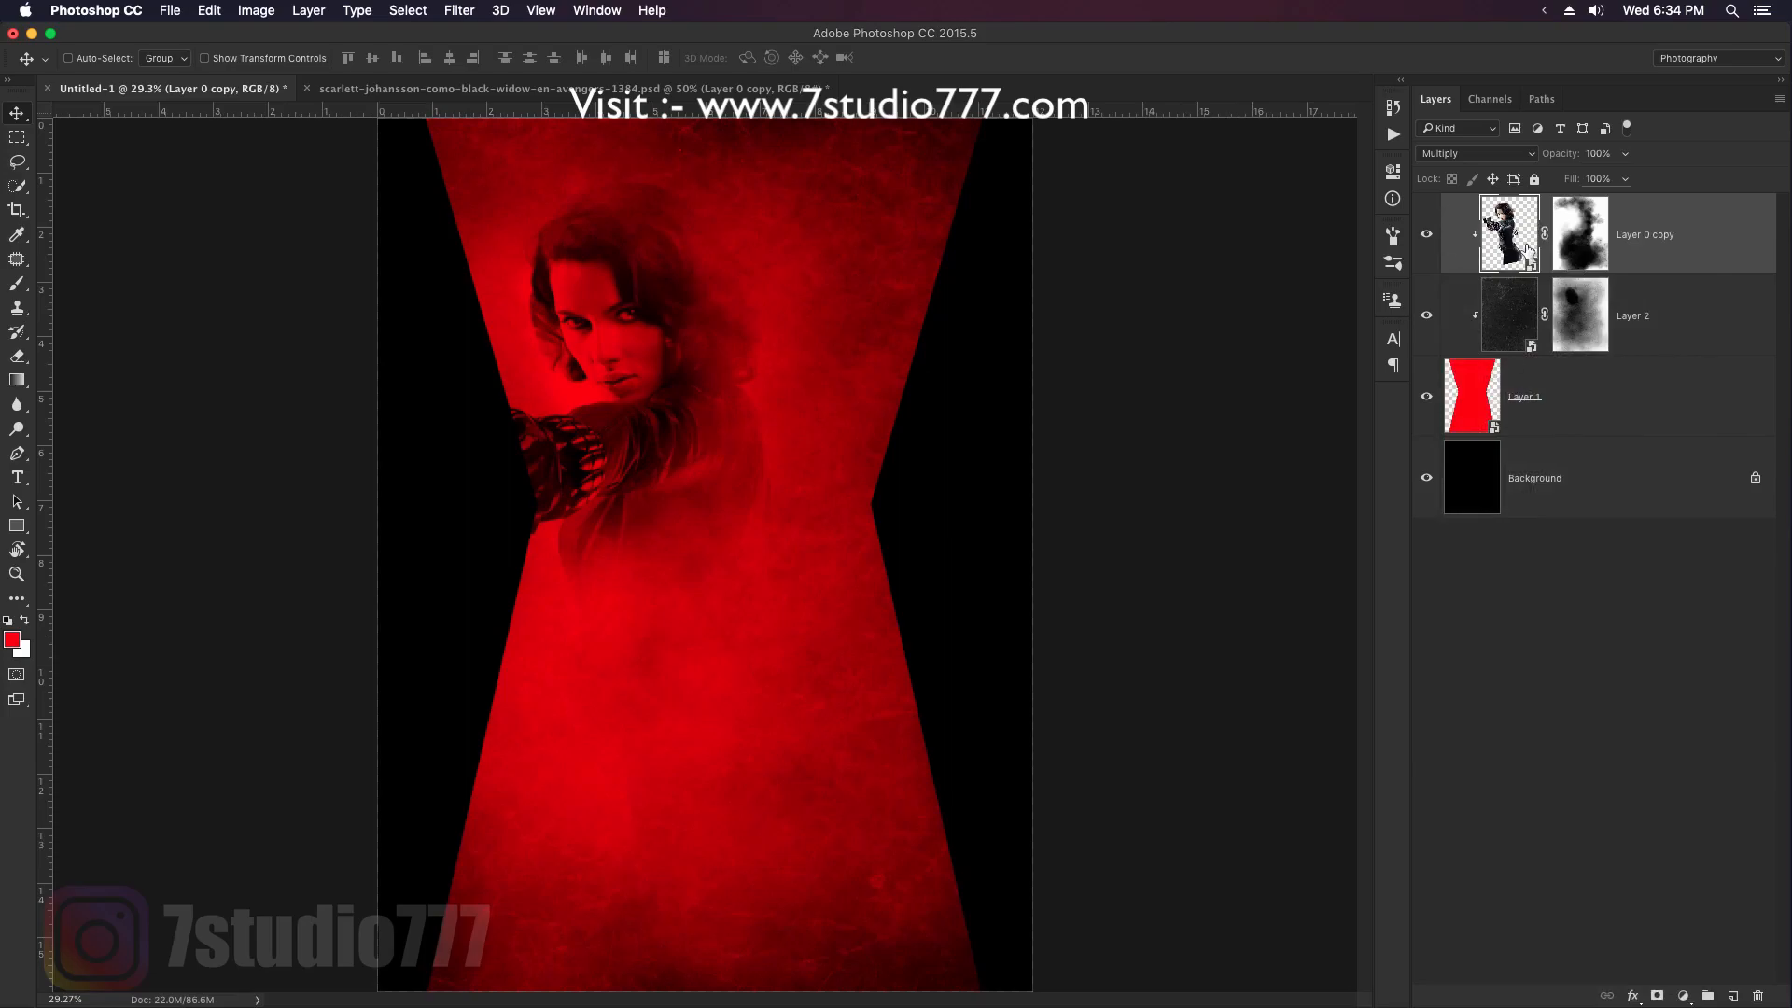
Duplicate Layer 0 copy and delete the duplicate's layer mask
key("super+j")
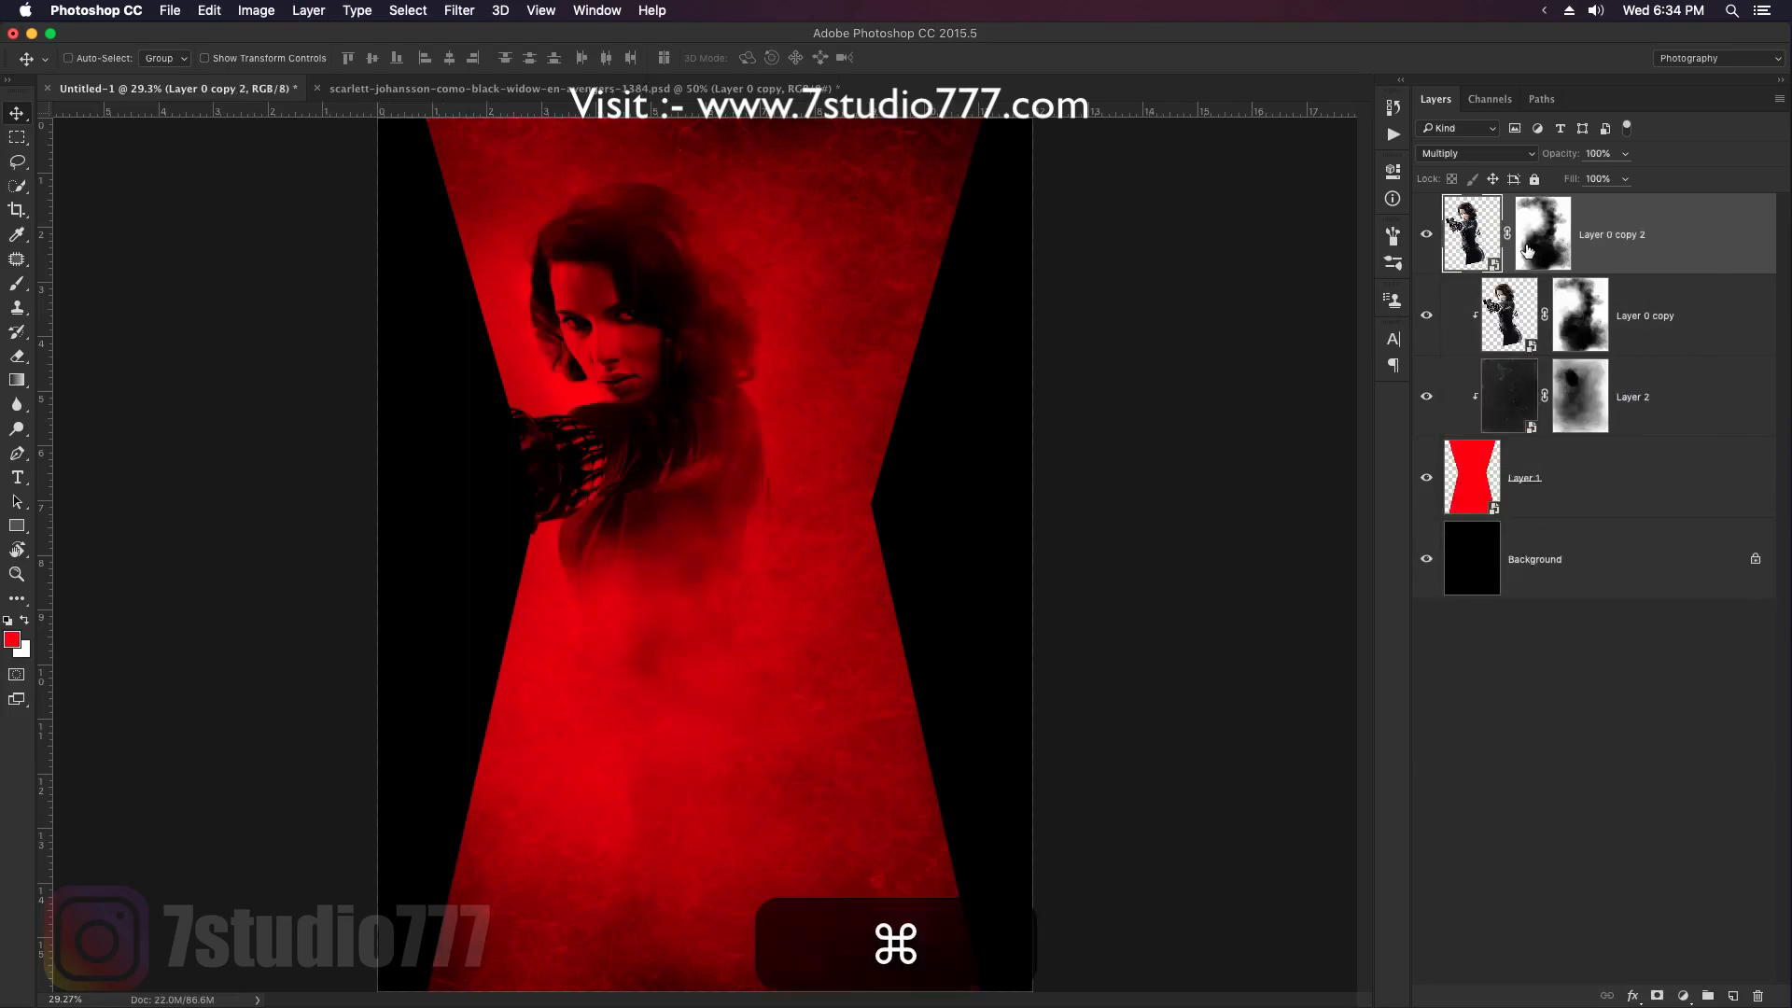
left_click(1535, 250)
right_click(1549, 219)
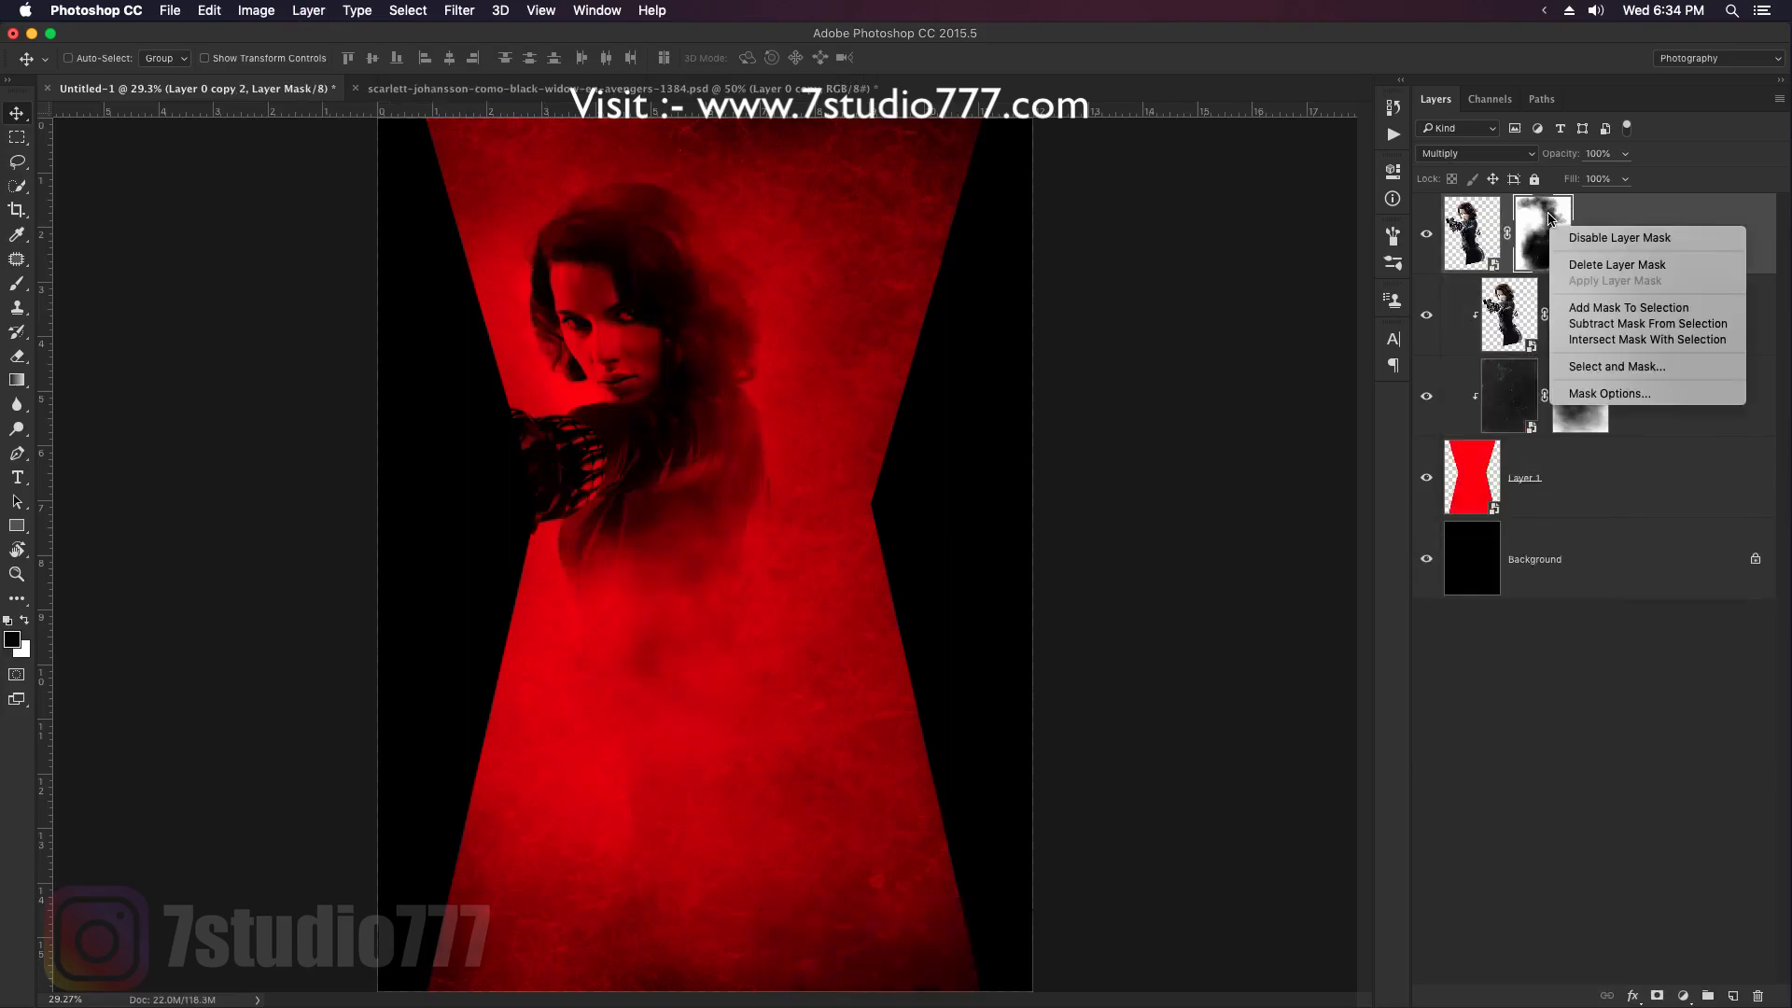
left_click(1614, 267)
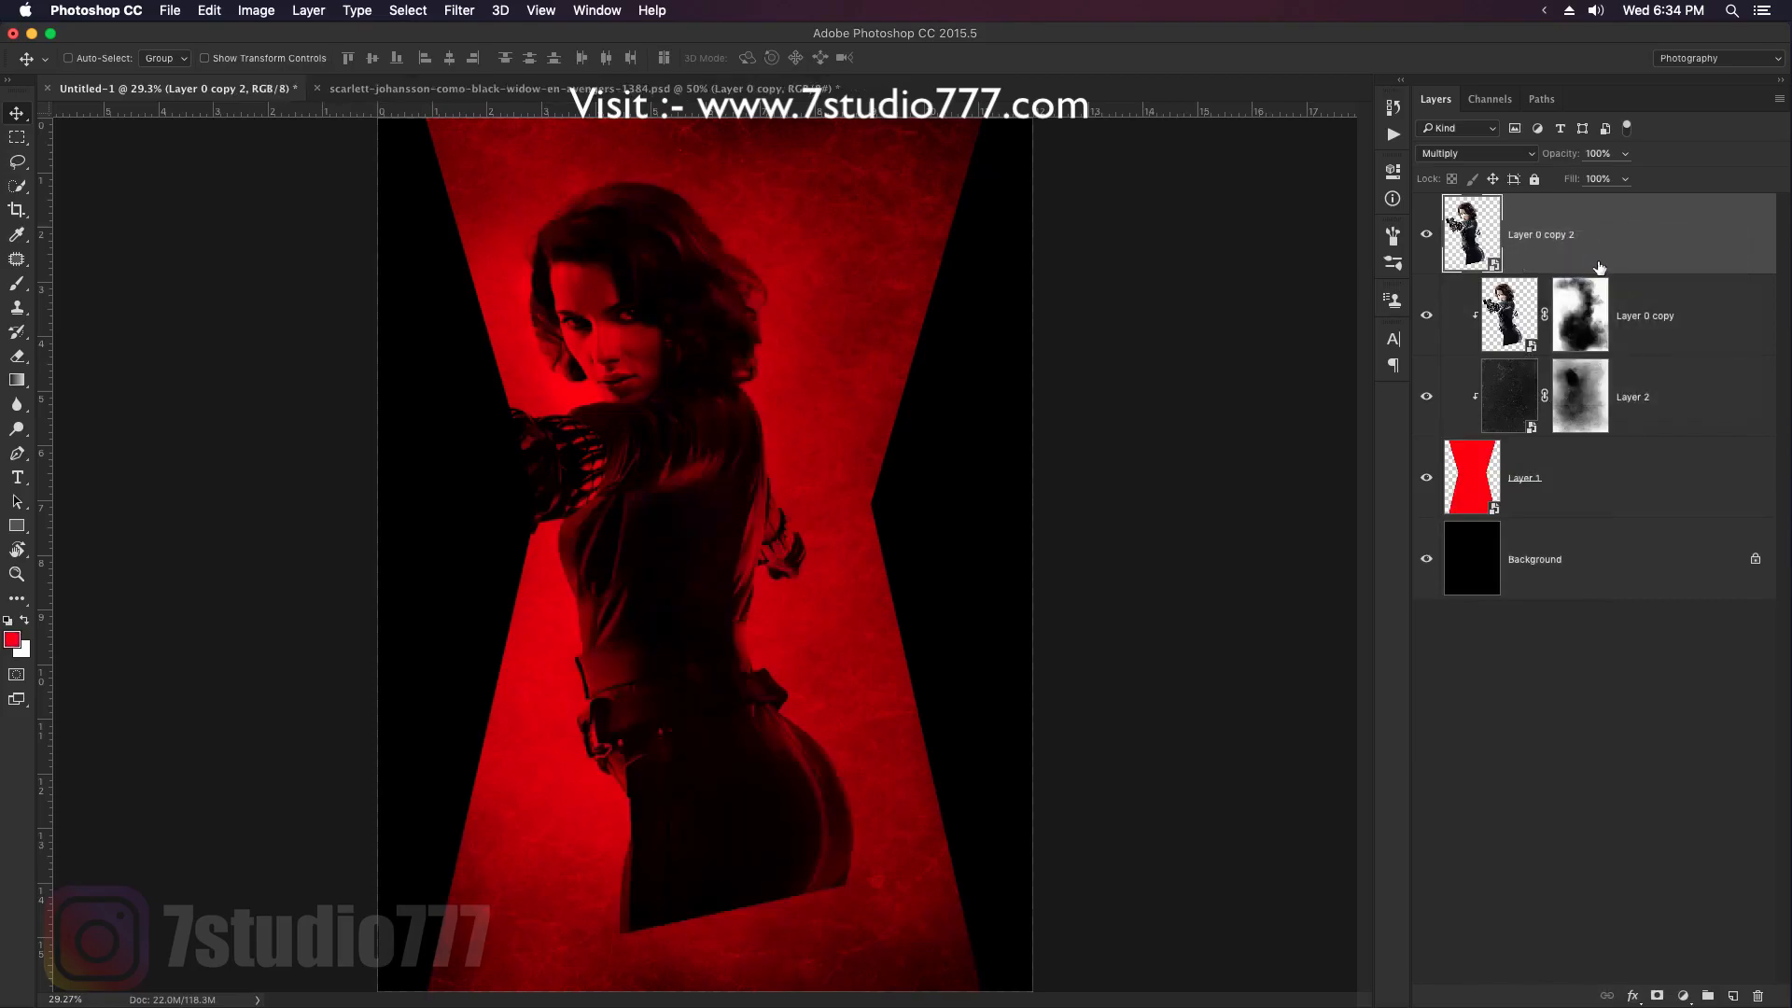
Set Layer 0 copy 2's blend mode to Normal and hide the layer with a black layer mask
left_click(1482, 154)
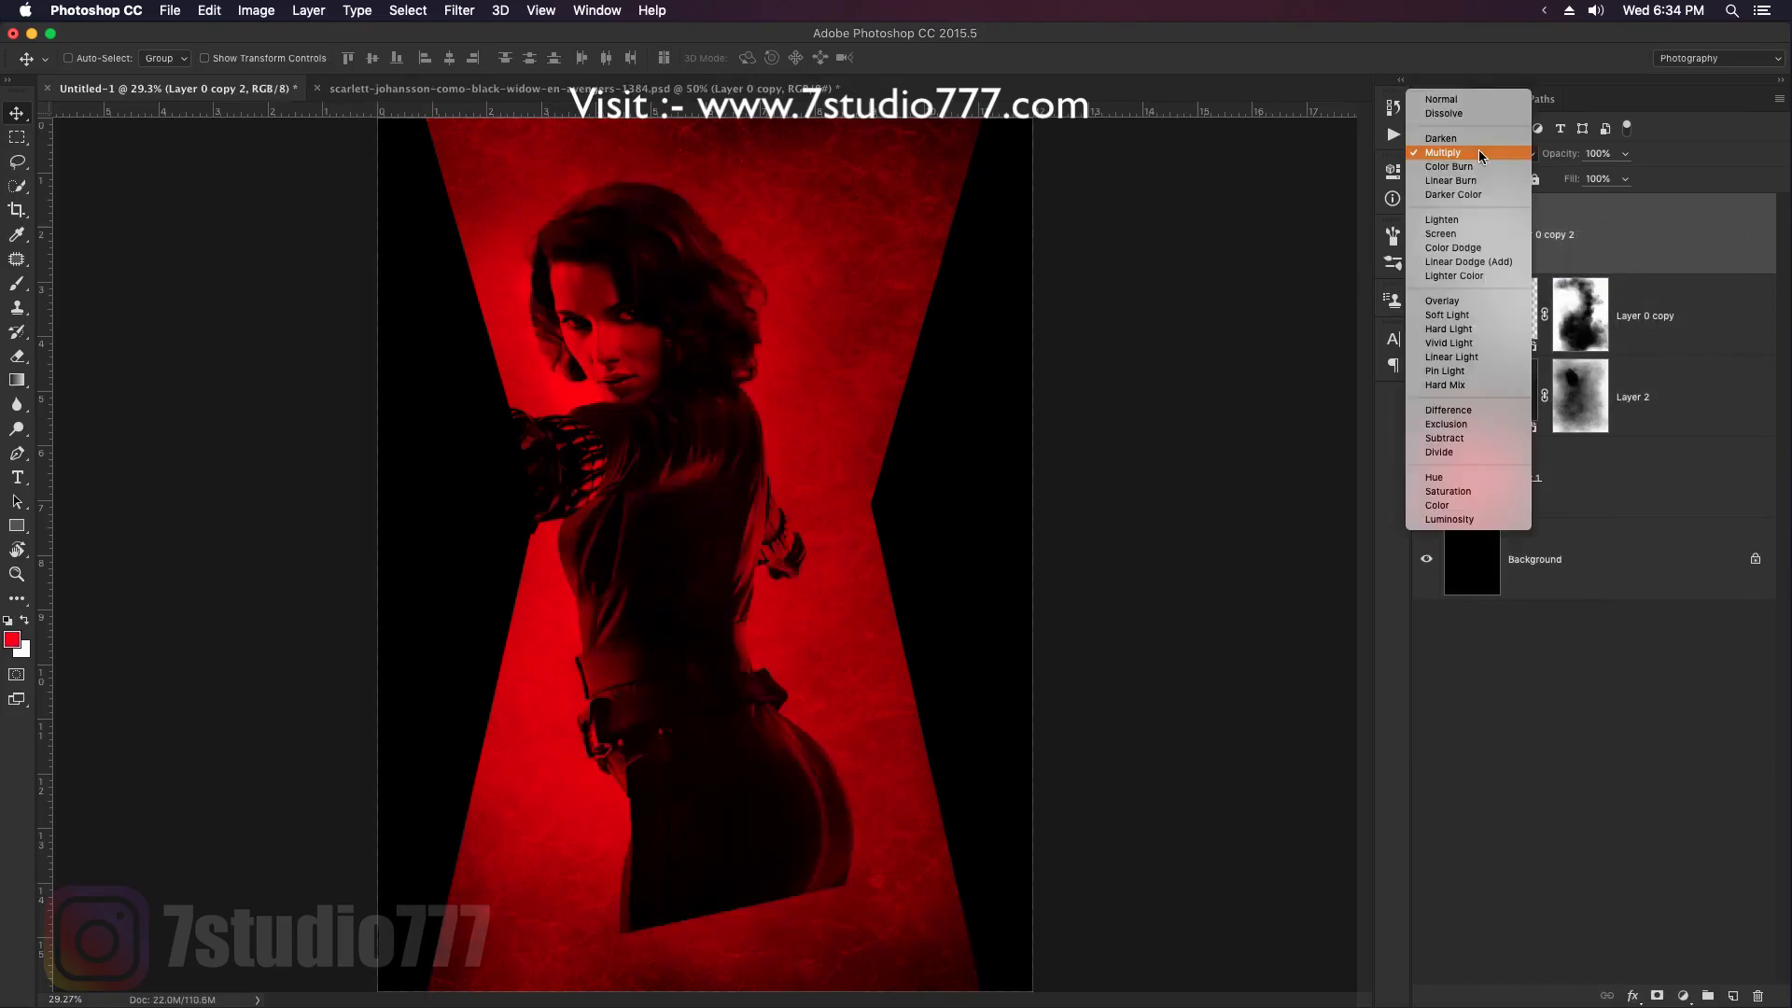
left_click(1479, 98)
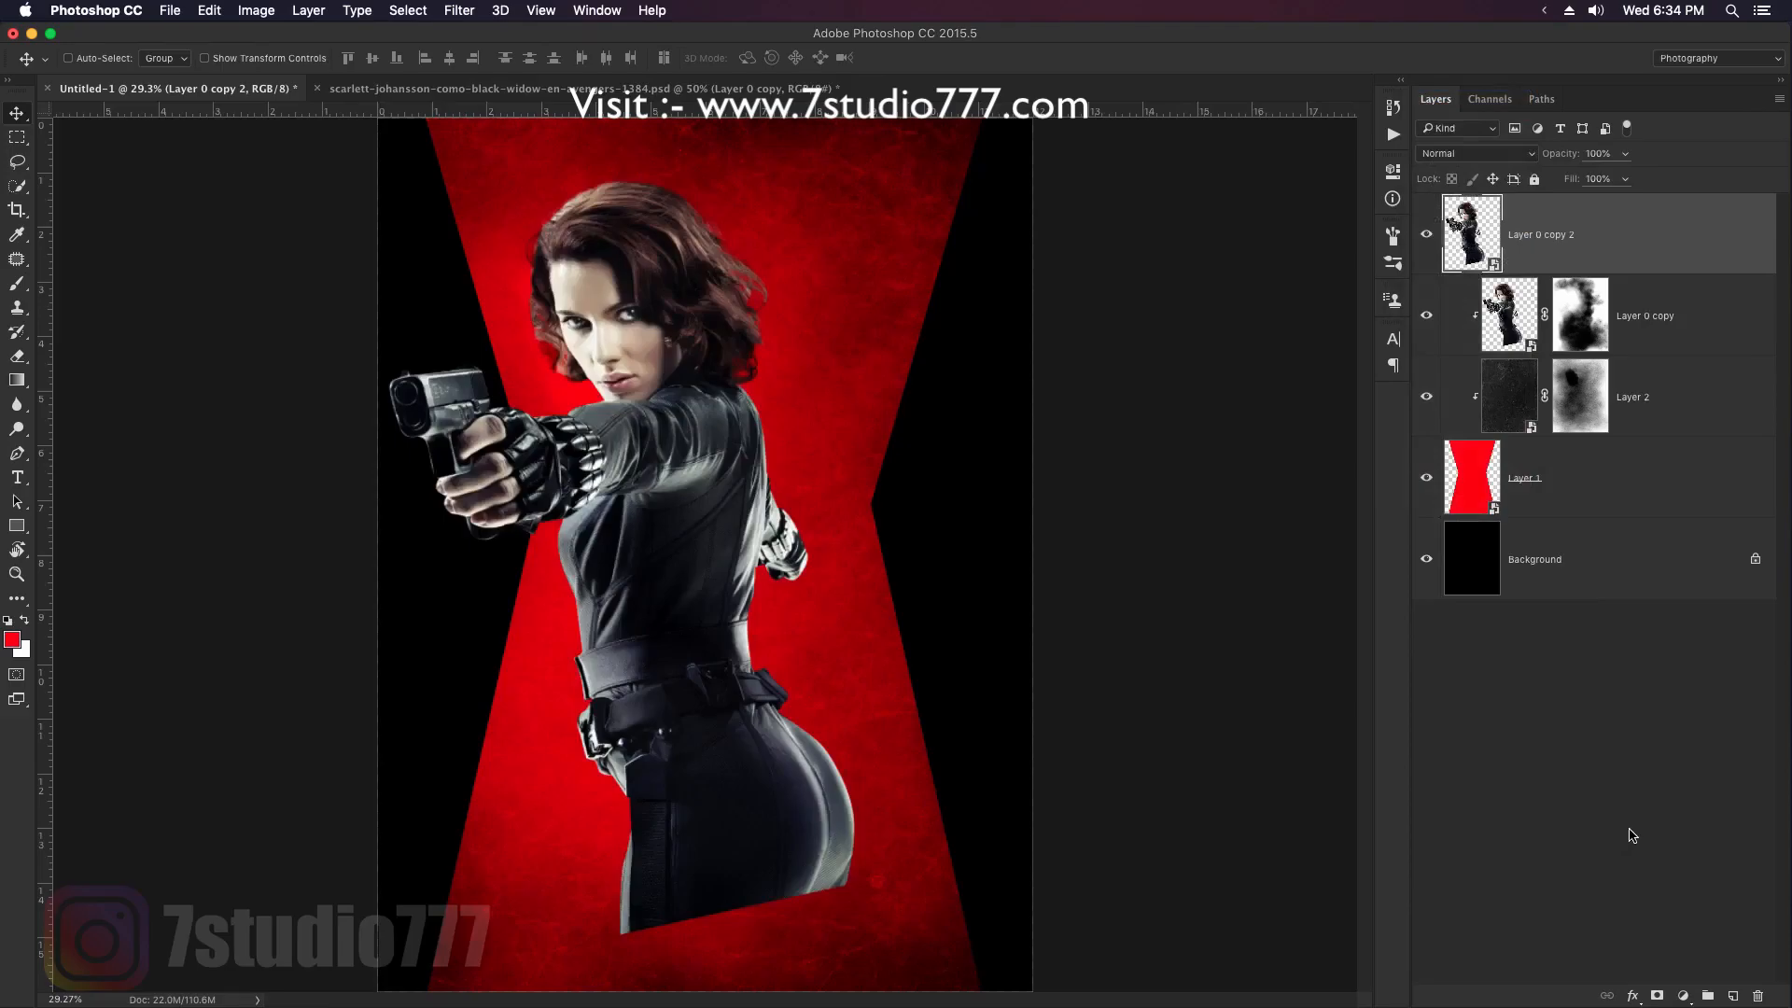
key("alt")
left_click(1657, 996, "alt")
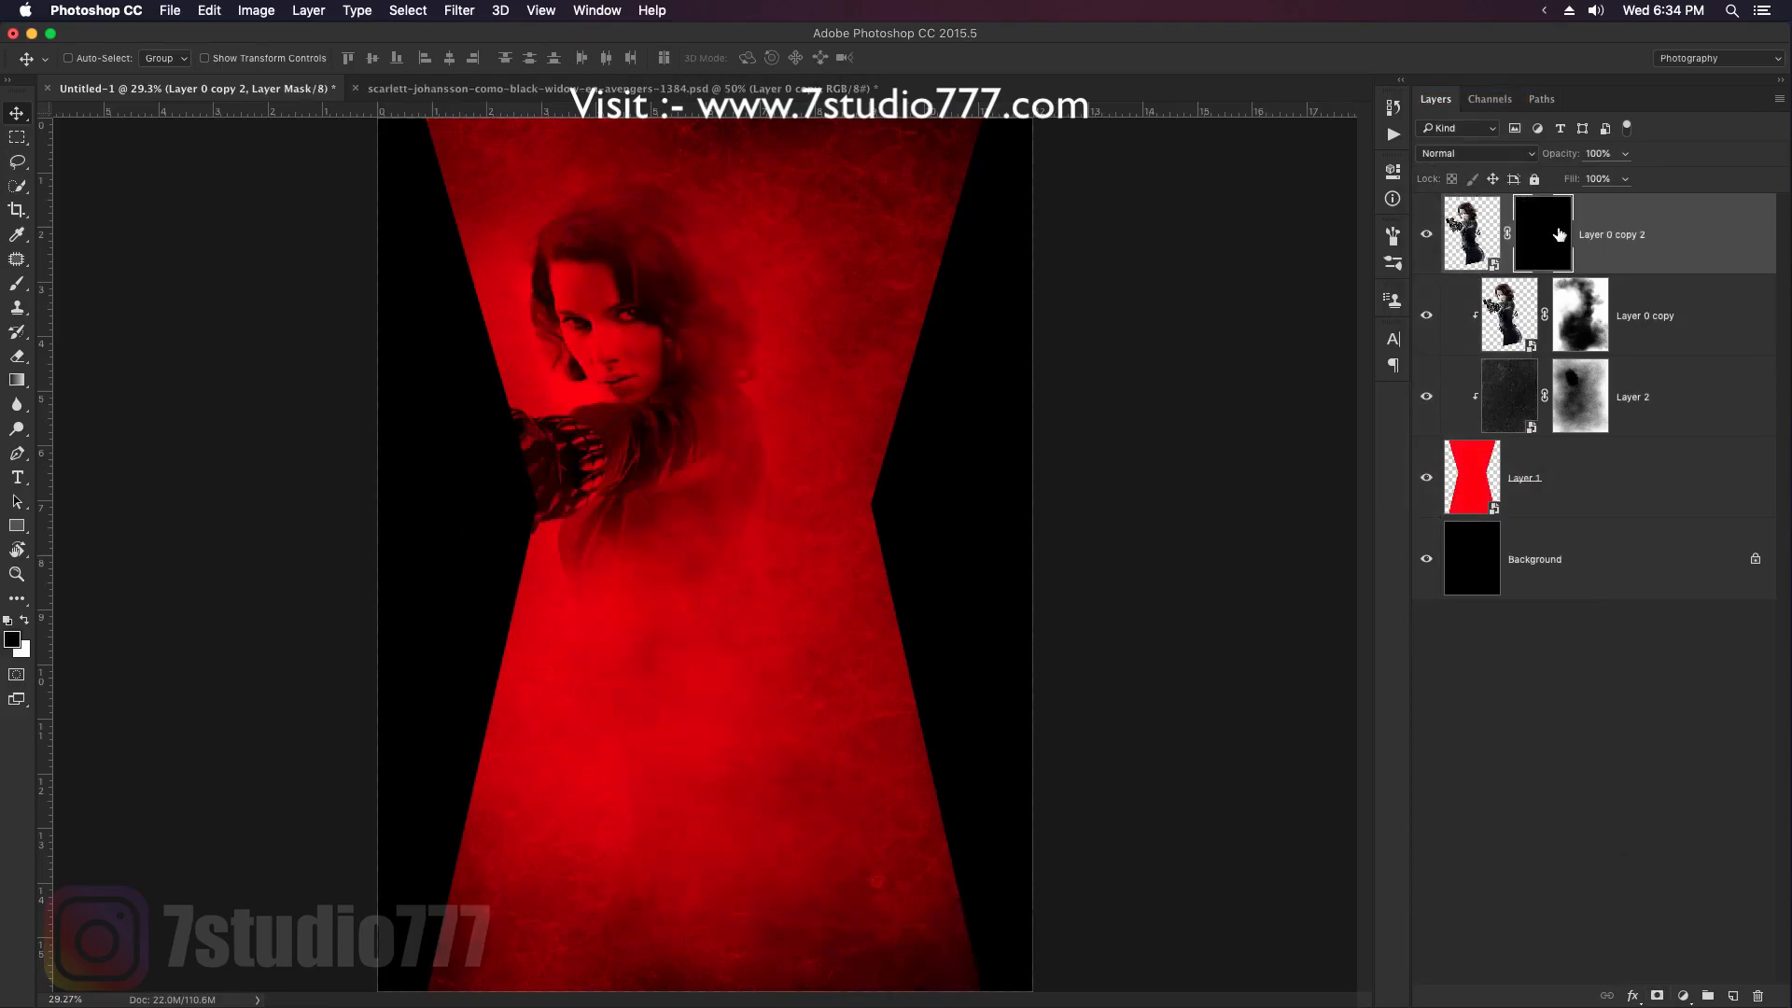
Switch the brush to the soft round tip at 300 px with 0% hardness
key("b")
right_click(743, 452)
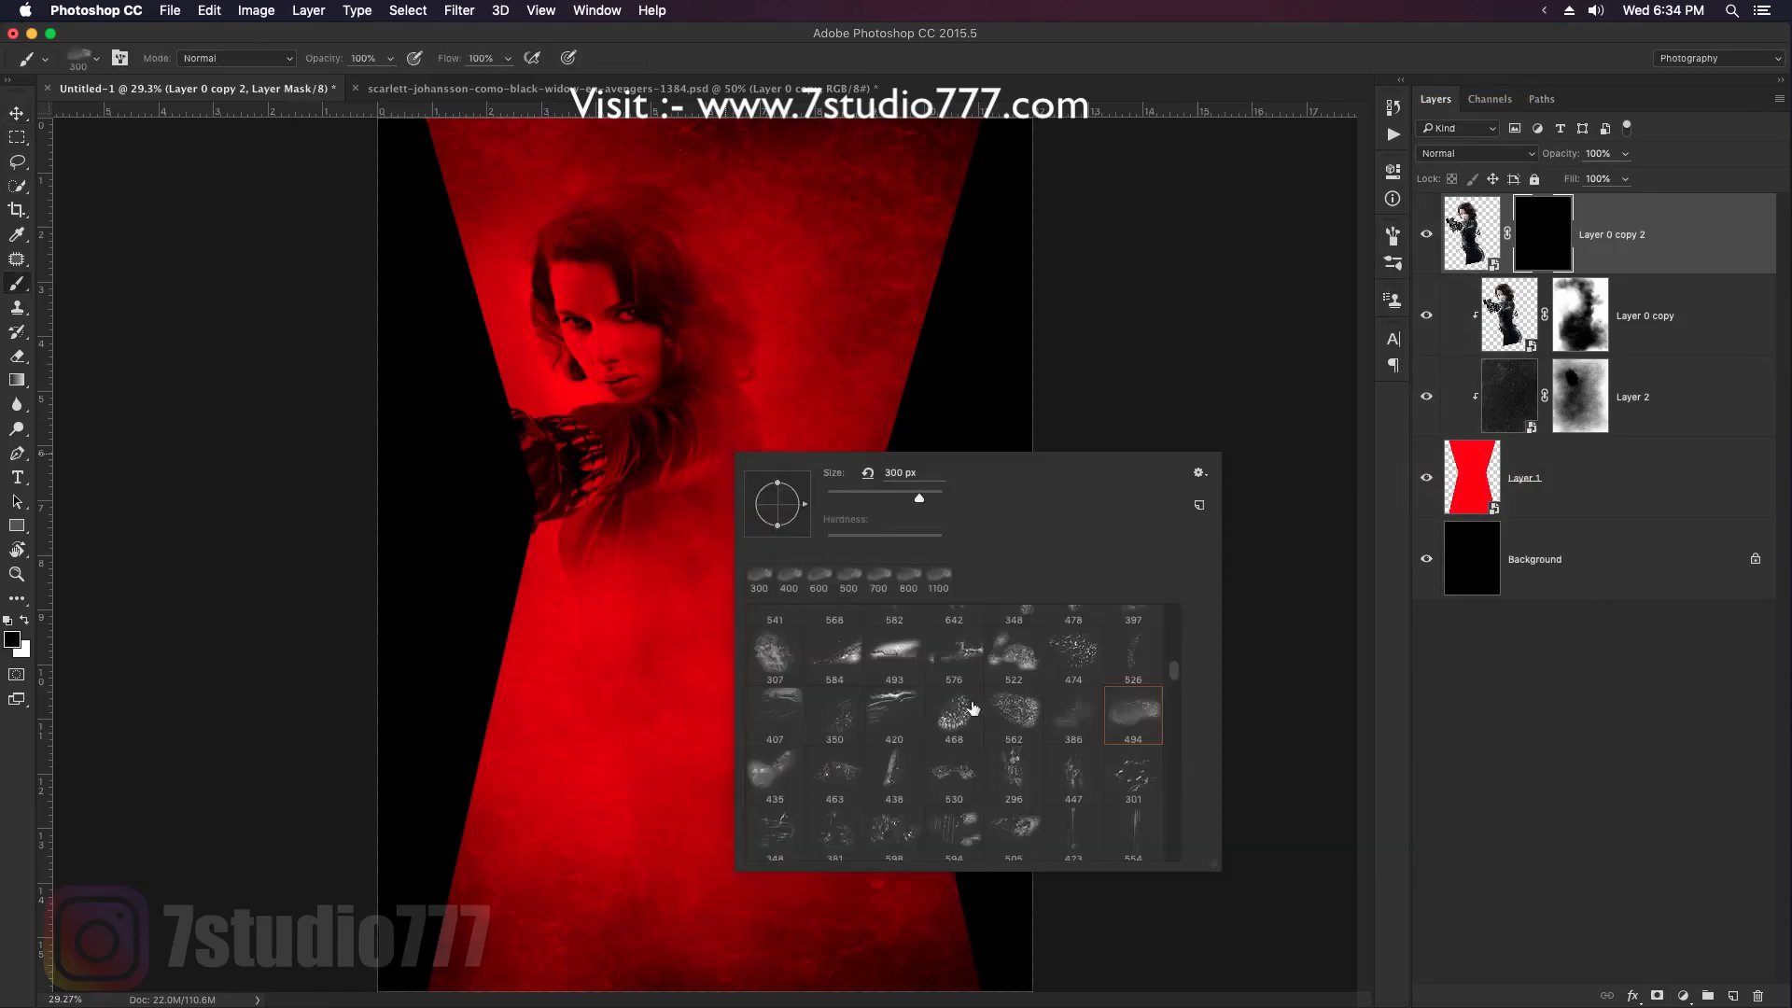
left_click_drag(1173, 681, 1175, 606)
left_click(795, 638)
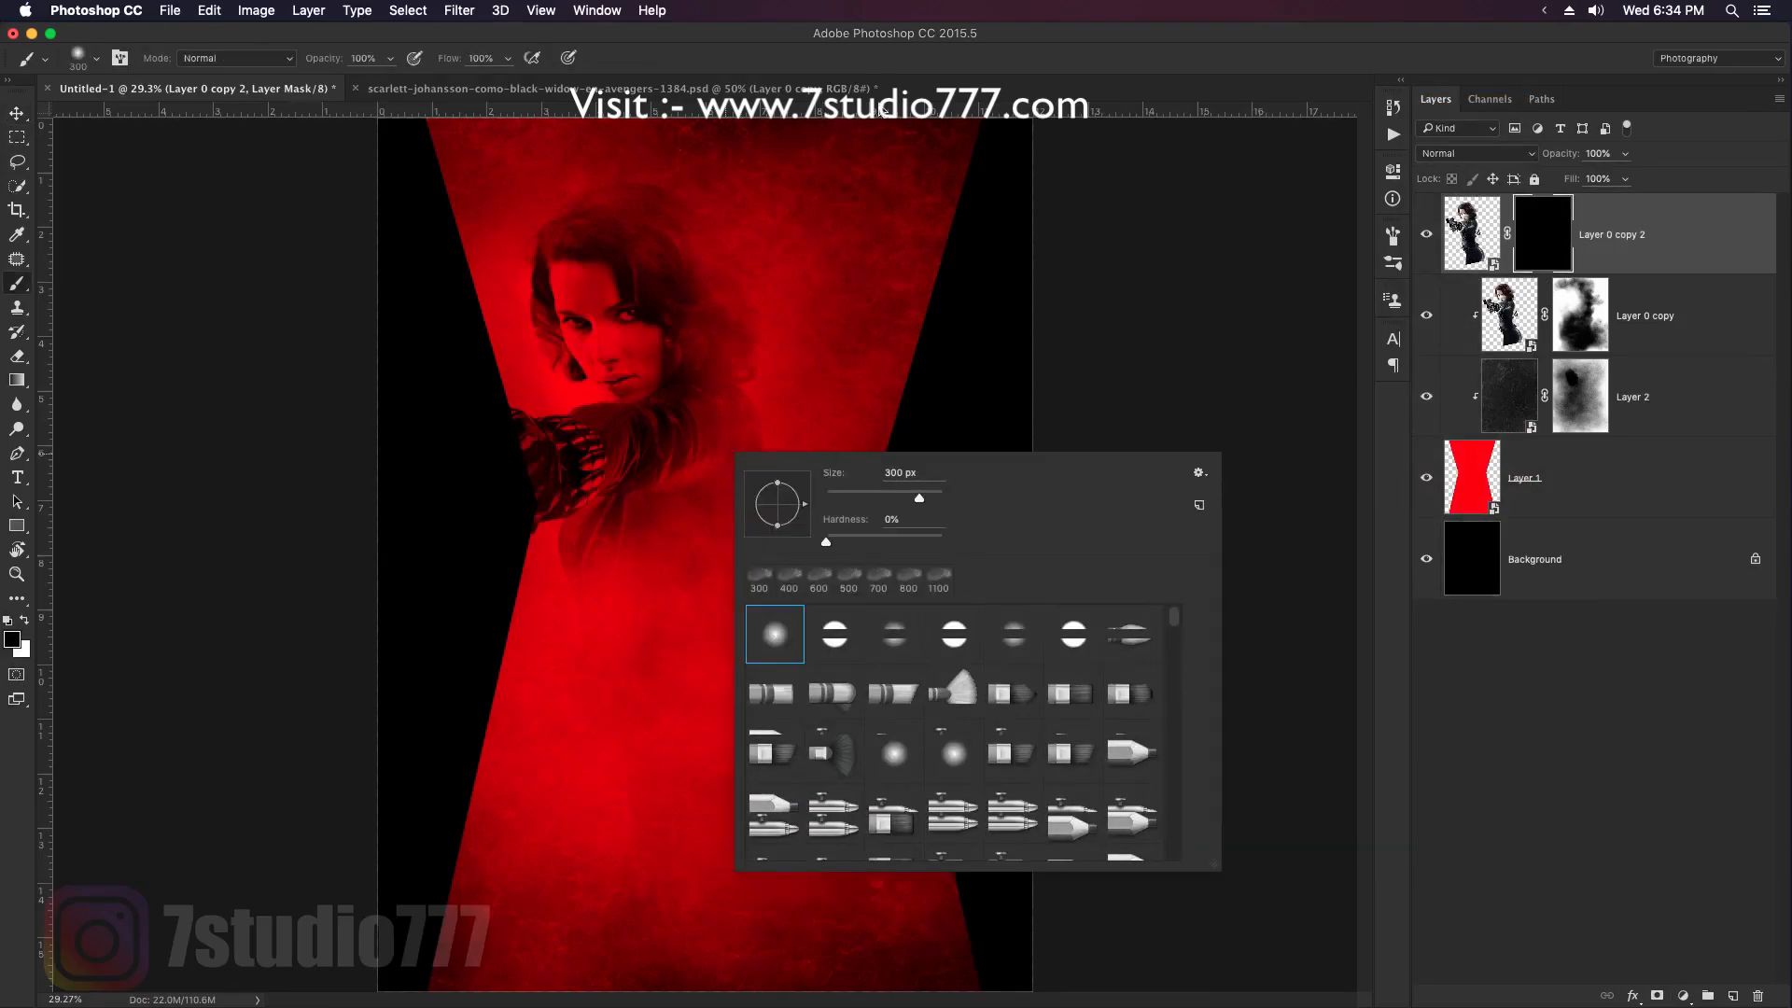
key("Return")
Reveal the gun and gloved hand by painting white on the Layer 0 copy 2 mask with a smaller brush
key("x")
key("bracketleft")
key("bracketleft")
key("bracketleft")
key("bracketleft")
key("bracketleft")
key("bracketleft")
mouse_move(445, 370)
left_mouse_down()
mouse_move(435, 469)
mouse_move(440, 388)
mouse_move(441, 417)
mouse_move(509, 452)
left_mouse_up()
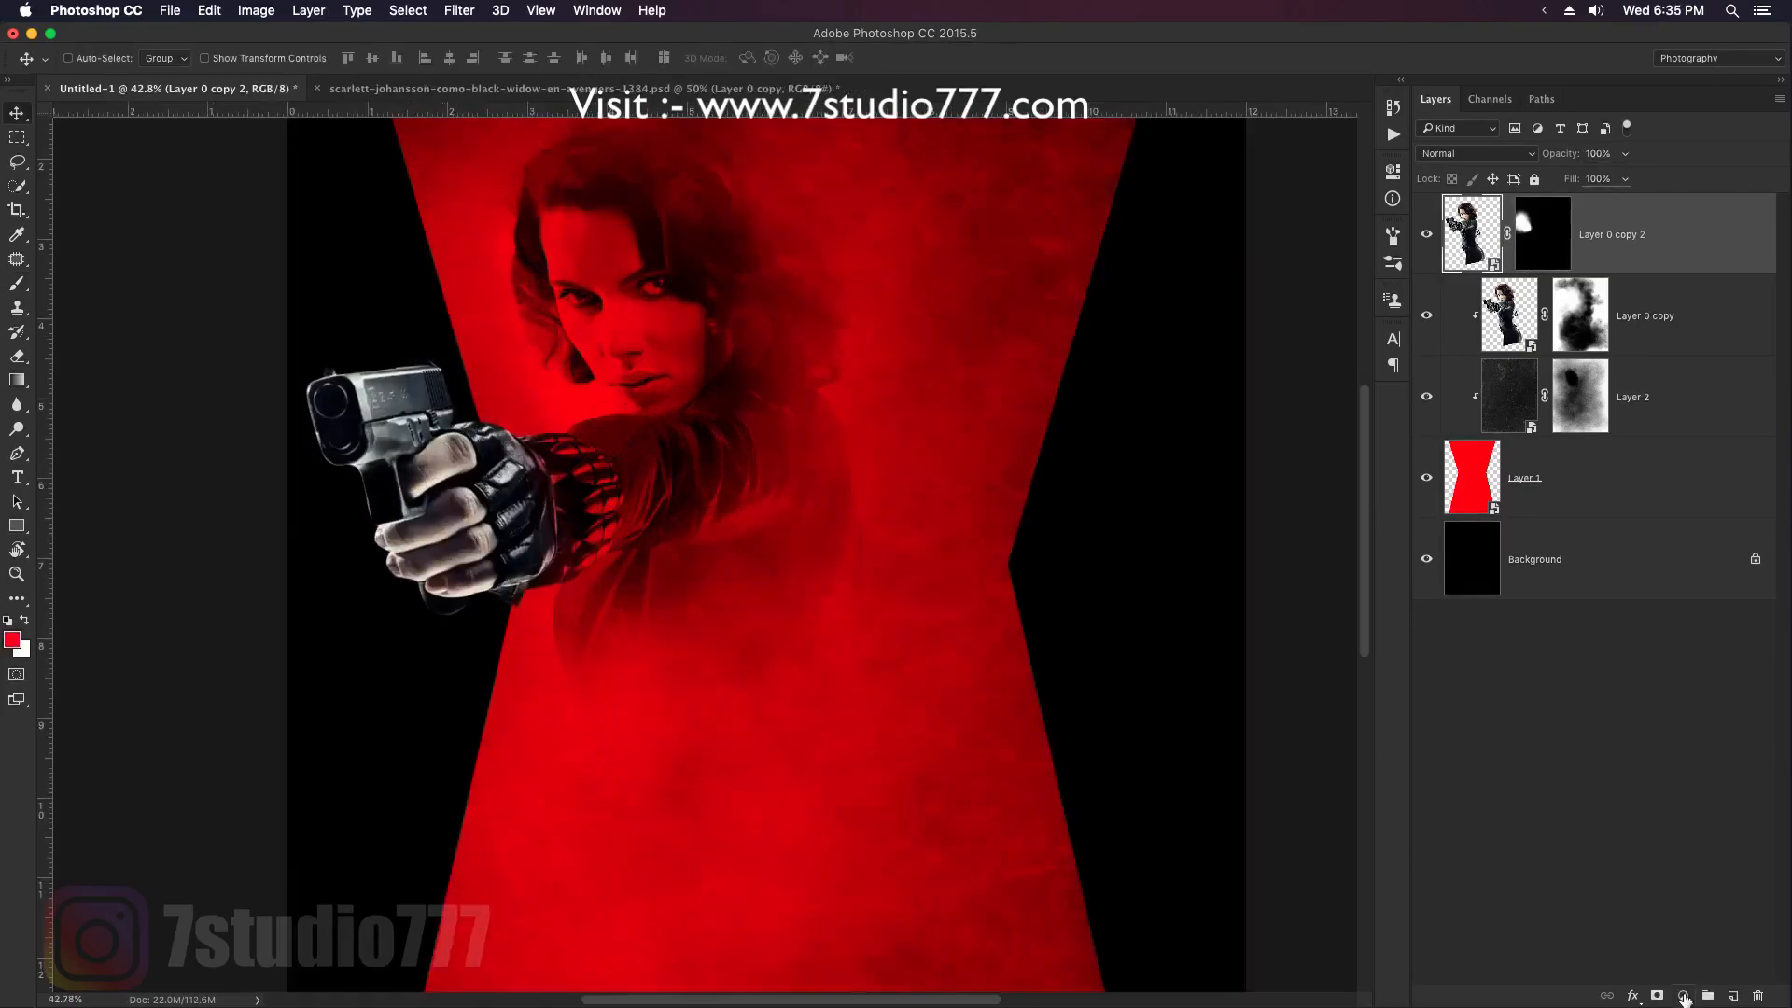
Add a Hue/Saturation adjustment clipped to Layer 0 copy 2 and enable Colorize
left_click(1683, 997)
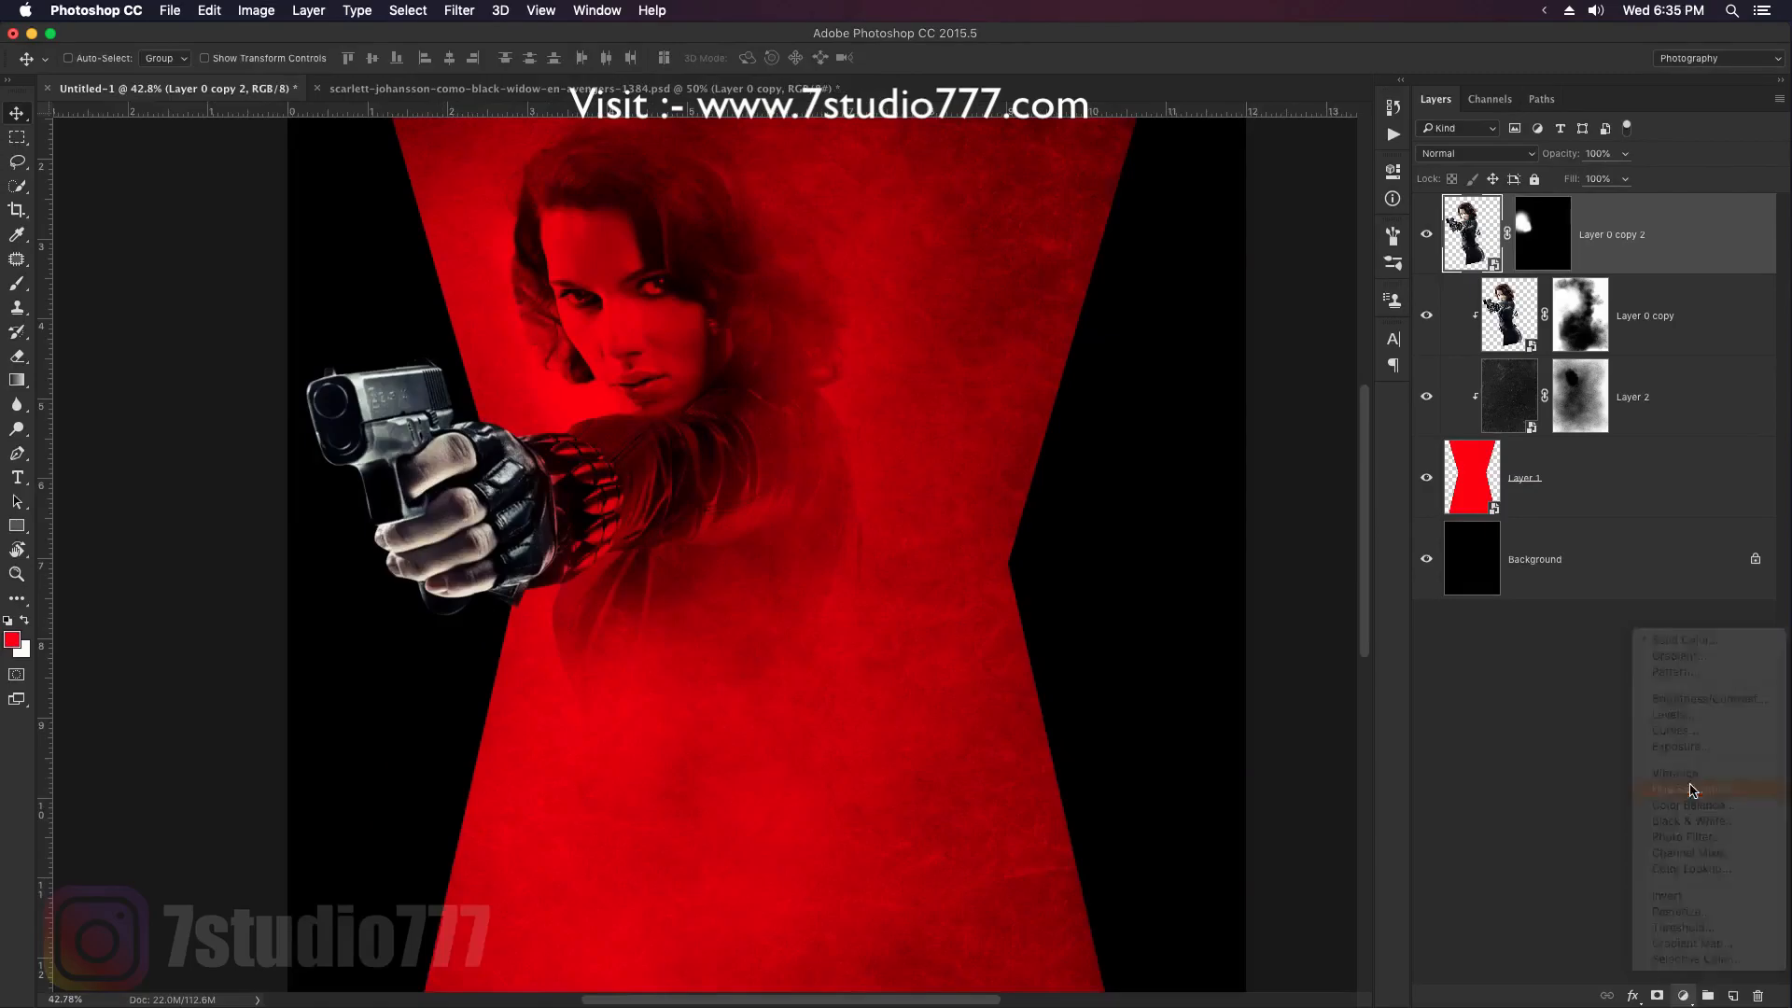
left_click(1692, 790)
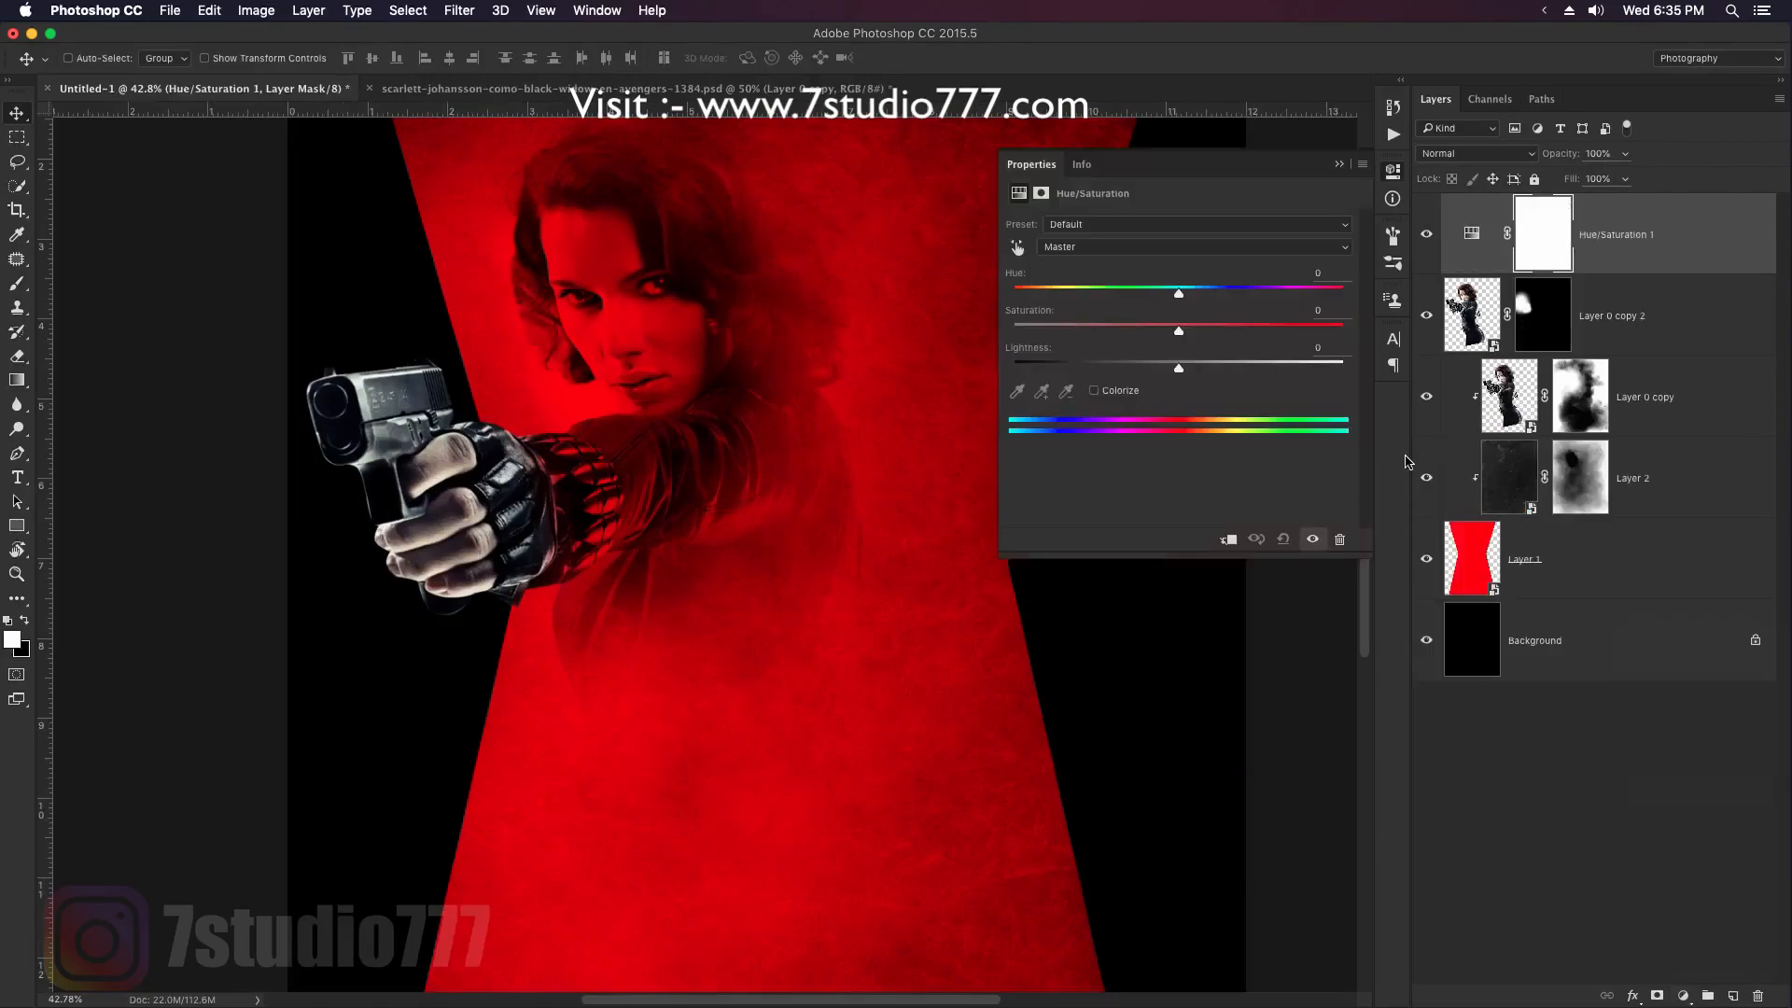
left_click(1227, 540)
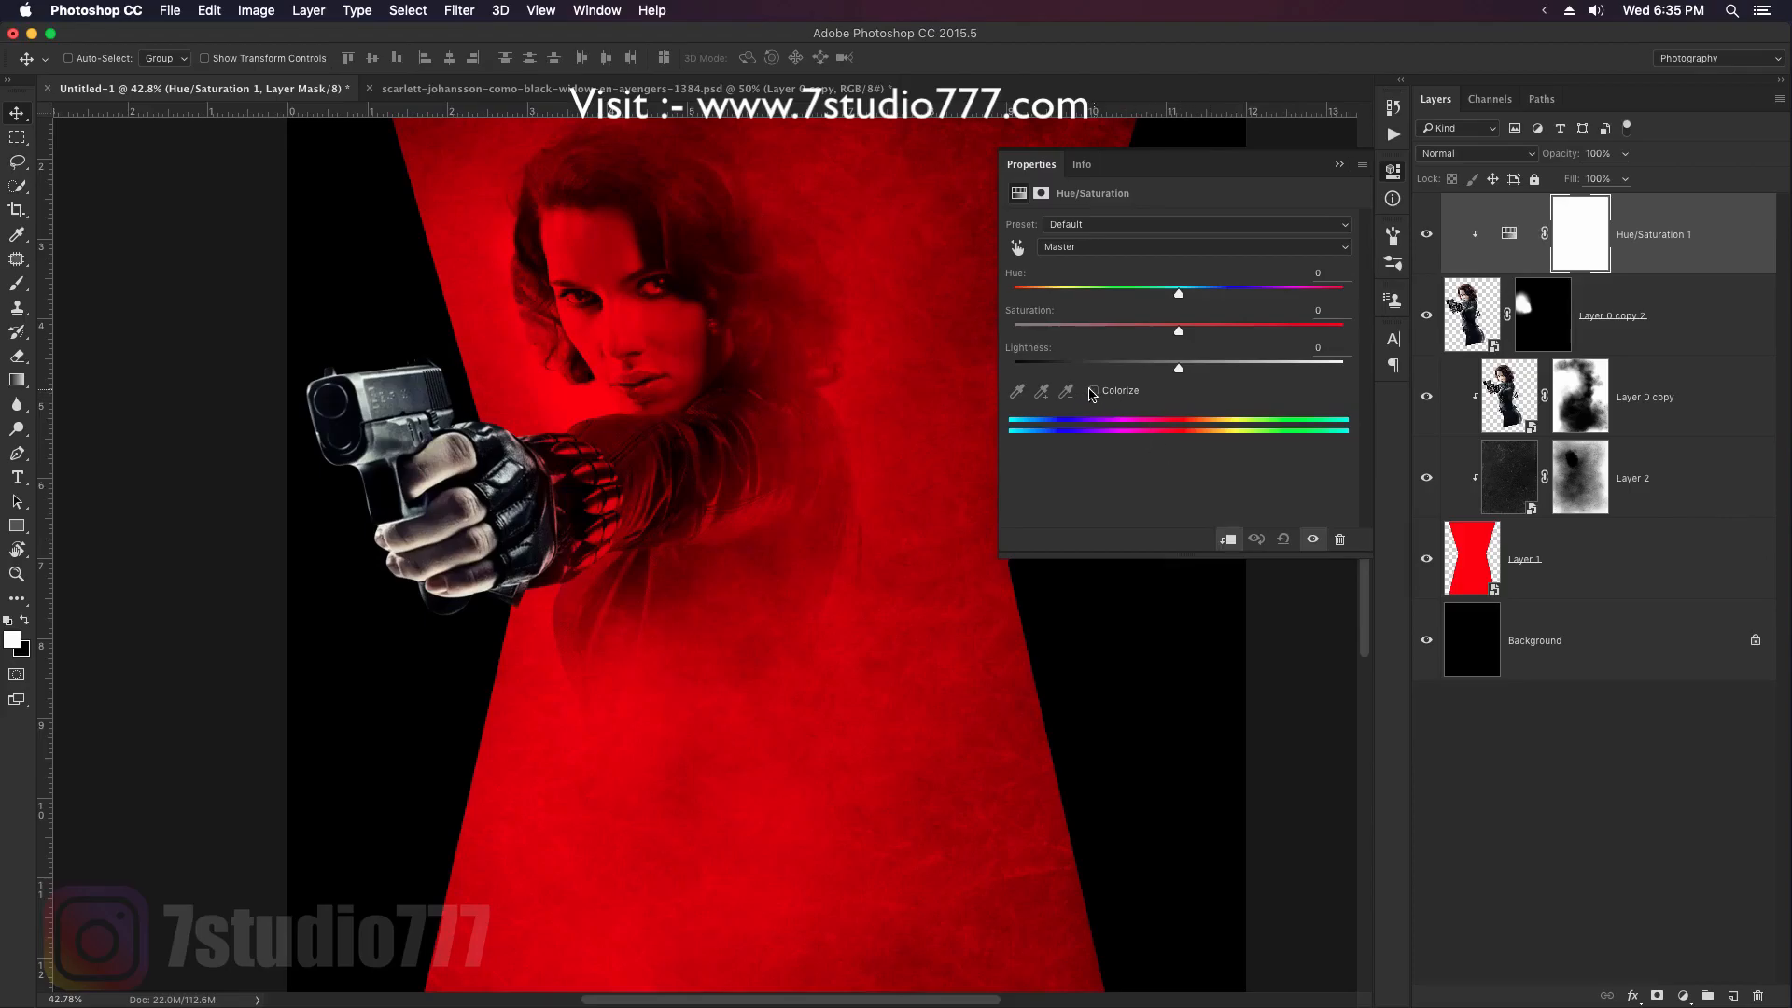
left_click(1094, 391)
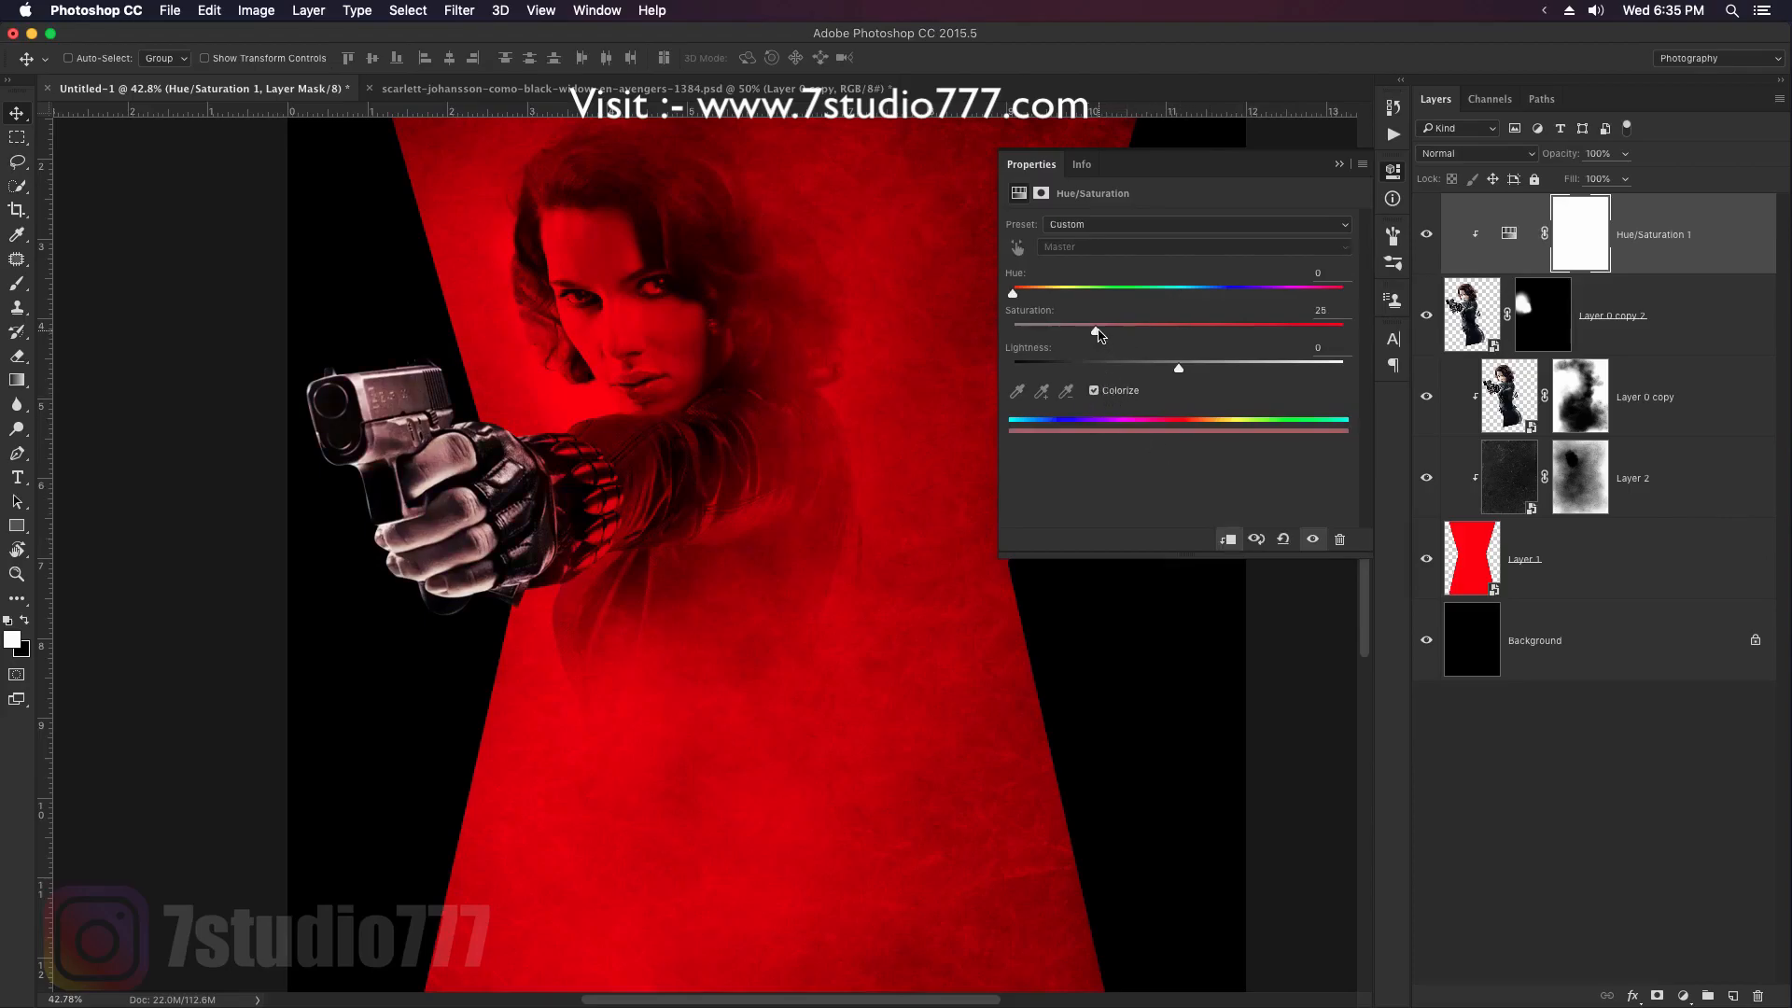
Set the saturation of the gun hand's Hue/Saturation adjustment to 100
left_click_drag(1096, 332, 1343, 334)
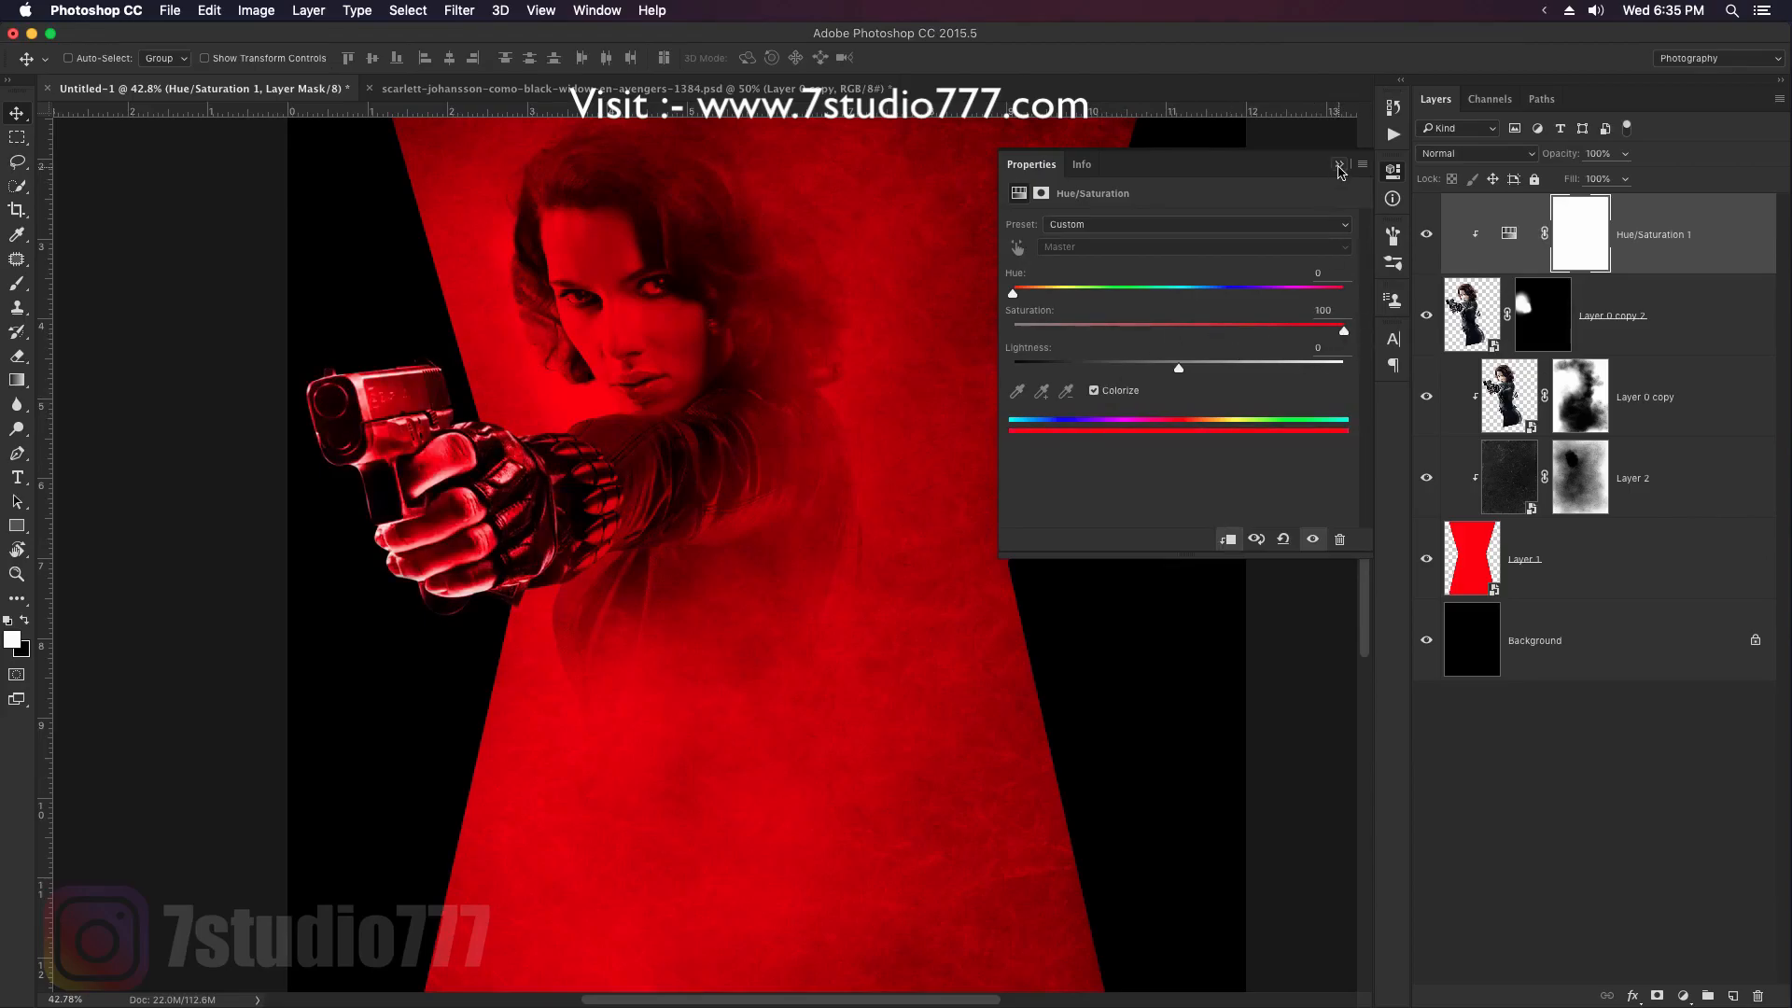
left_click(1339, 167)
Set the Hue/Saturation layer's Blend If underlying-layer black point to a split range of 41 / 159
right_click(1748, 244)
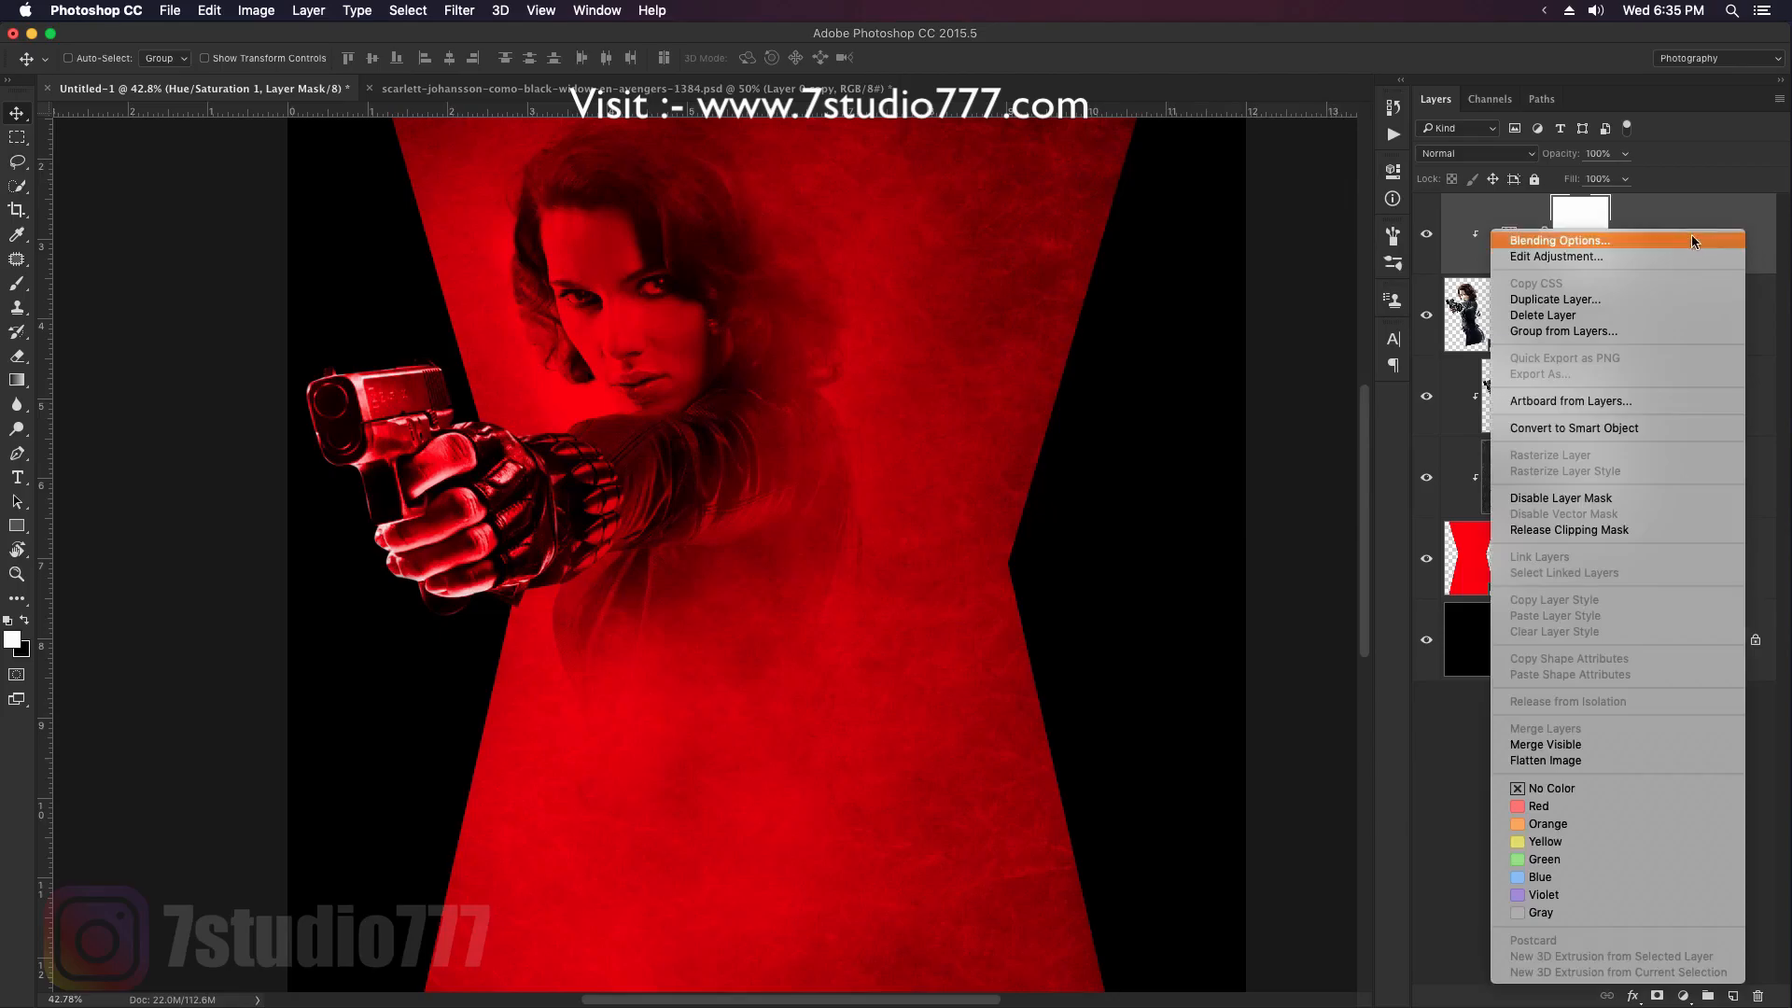
left_click(1641, 239)
left_click_drag(1374, 212, 1158, 207)
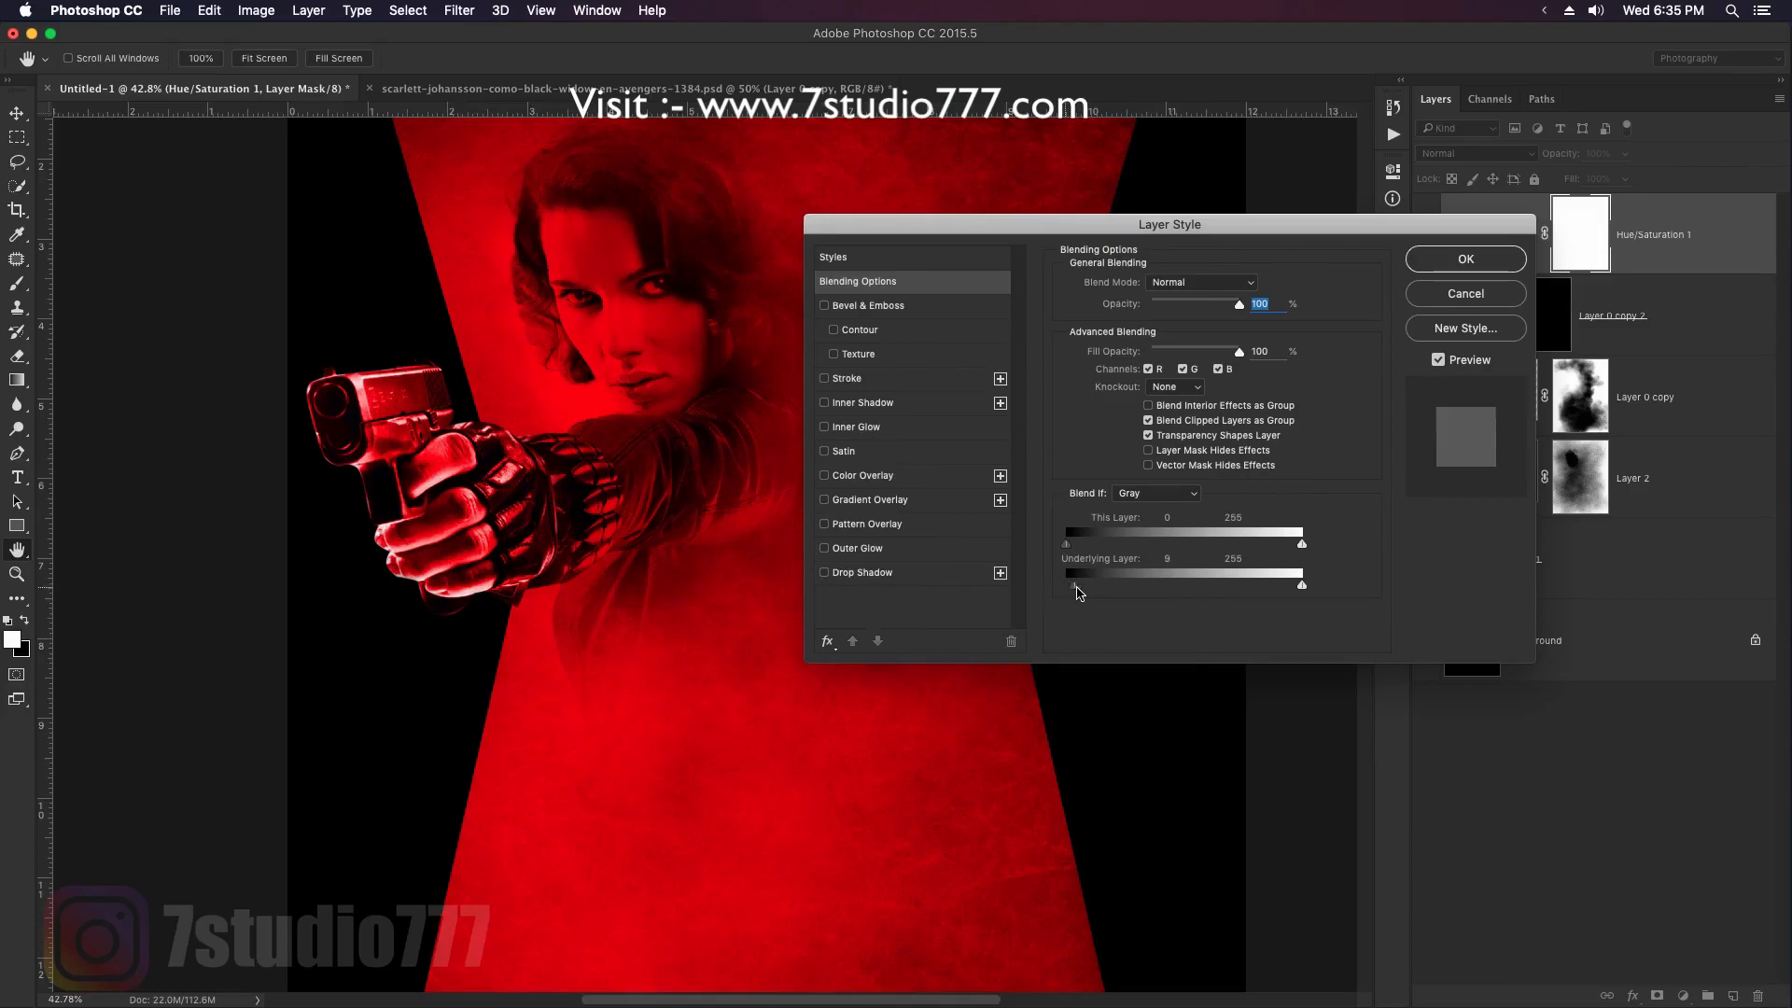
left_click_drag(1097, 594, 1147, 589)
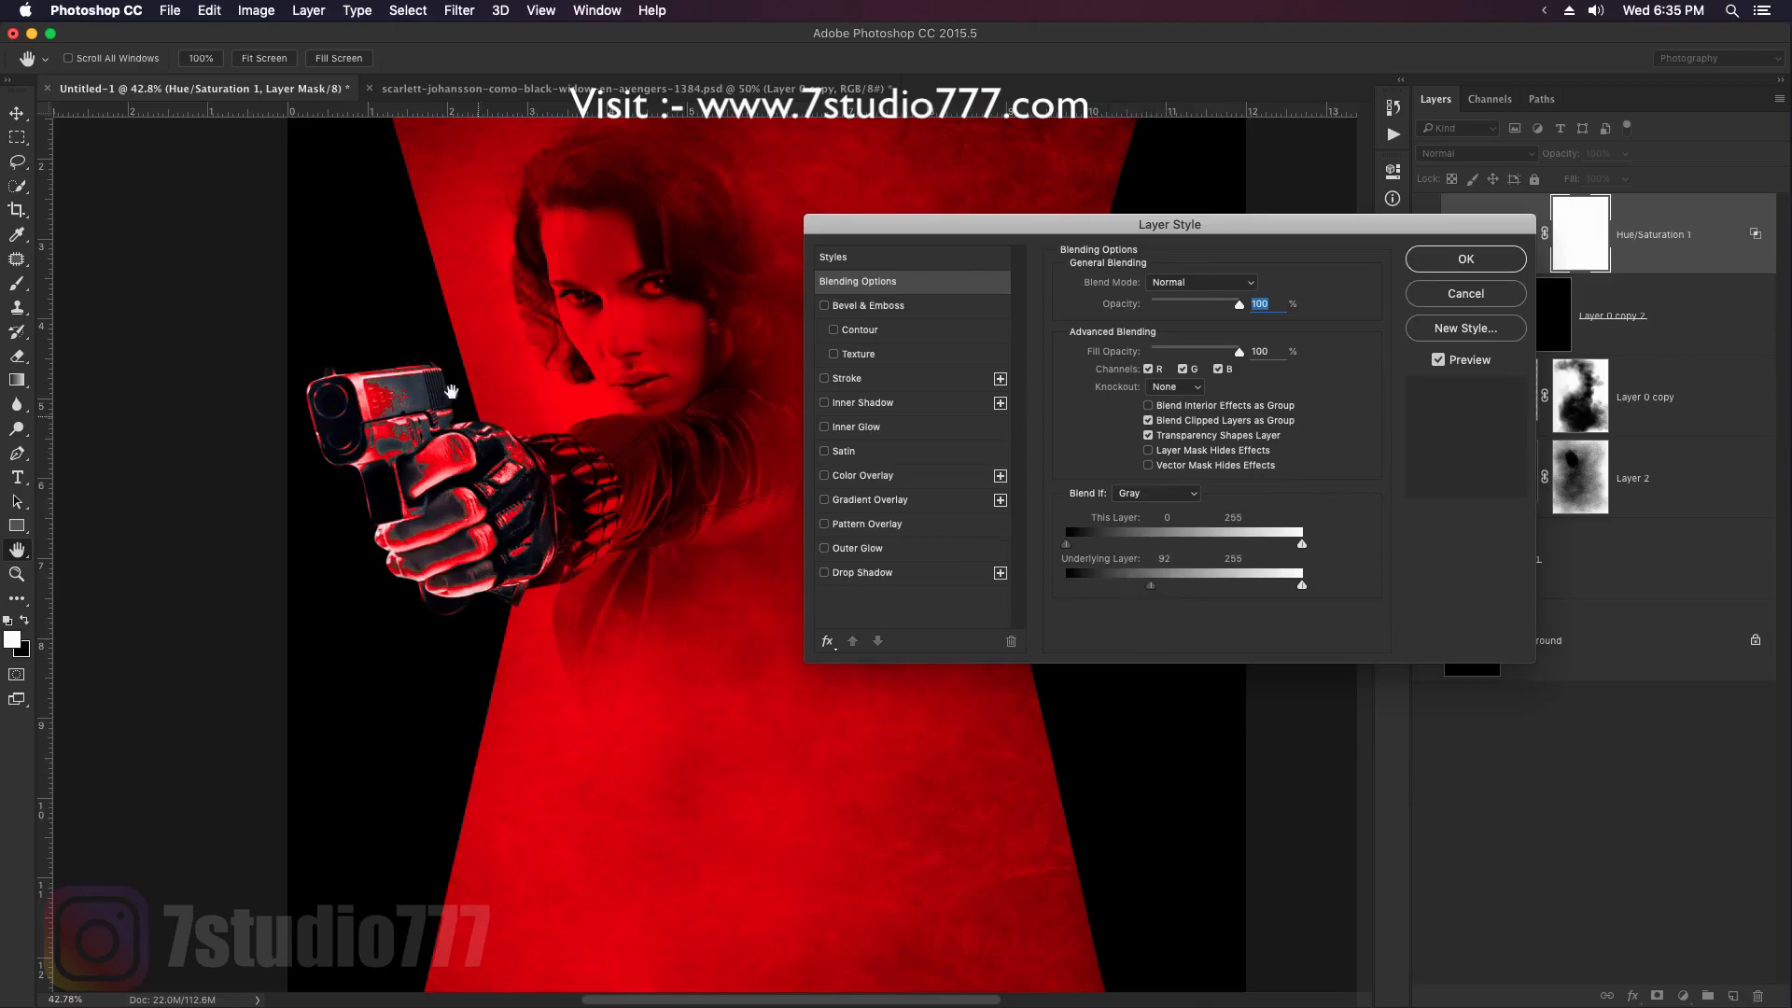
scroll(361, 353, "up", 8)
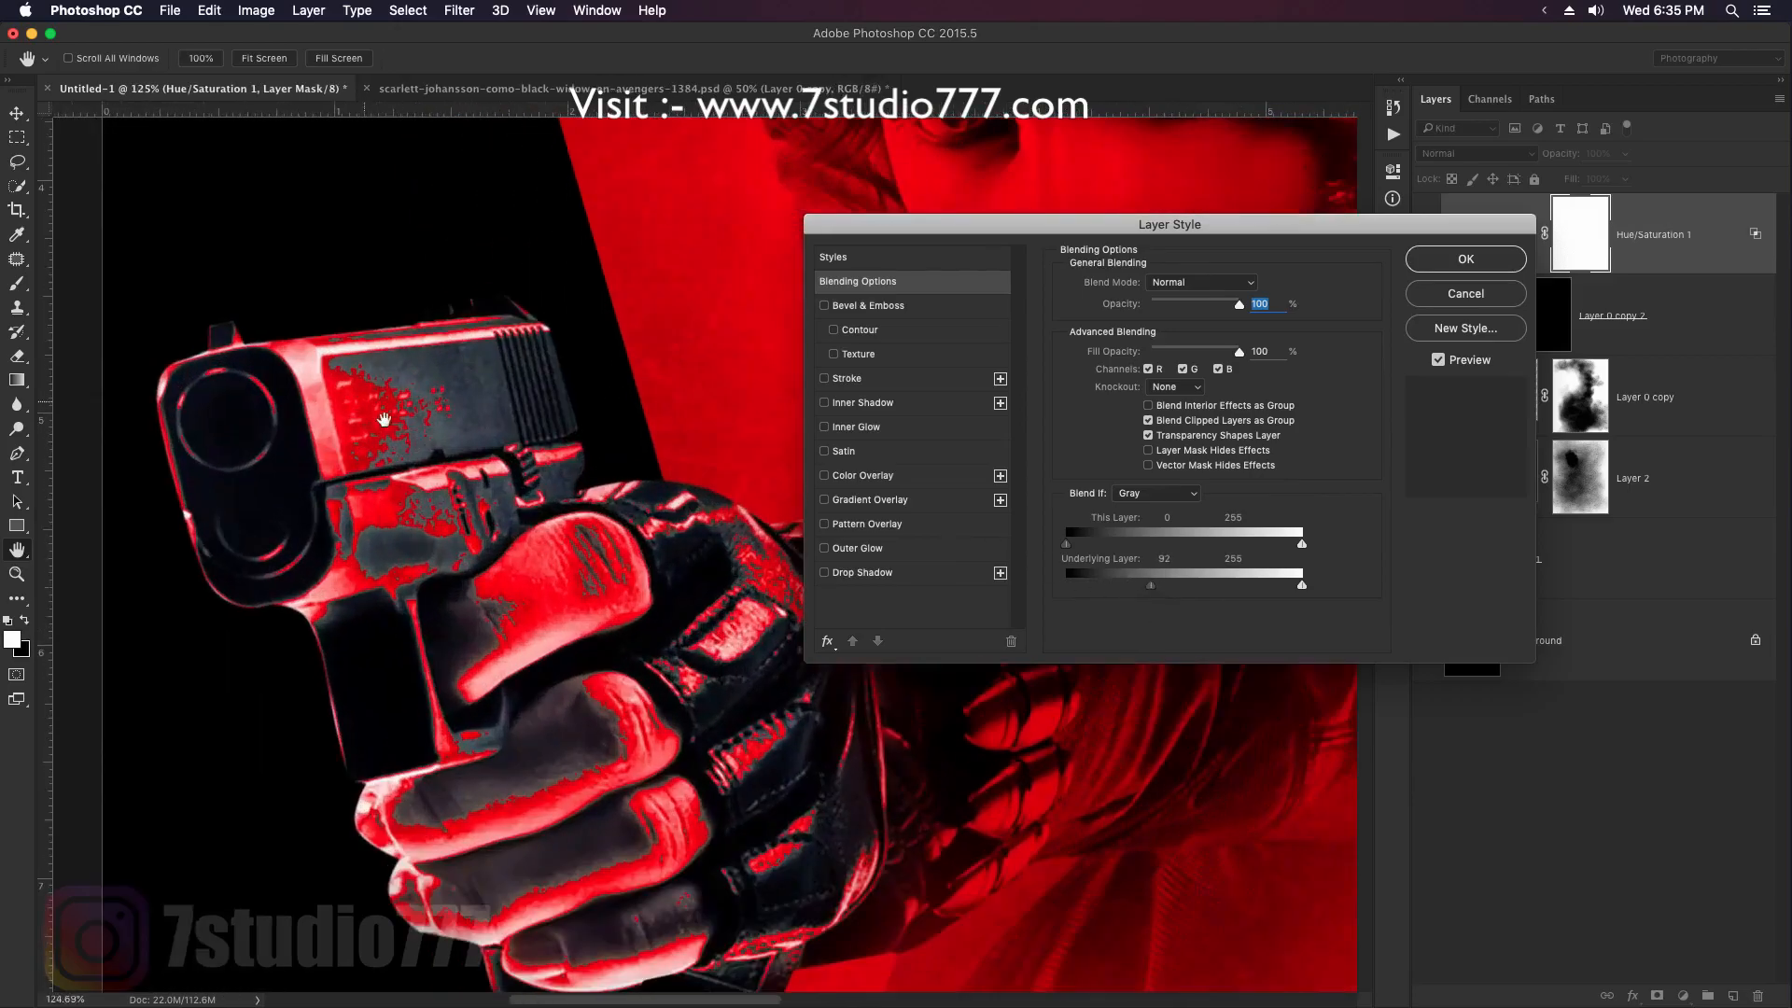
left_click_drag(500, 439, 449, 375)
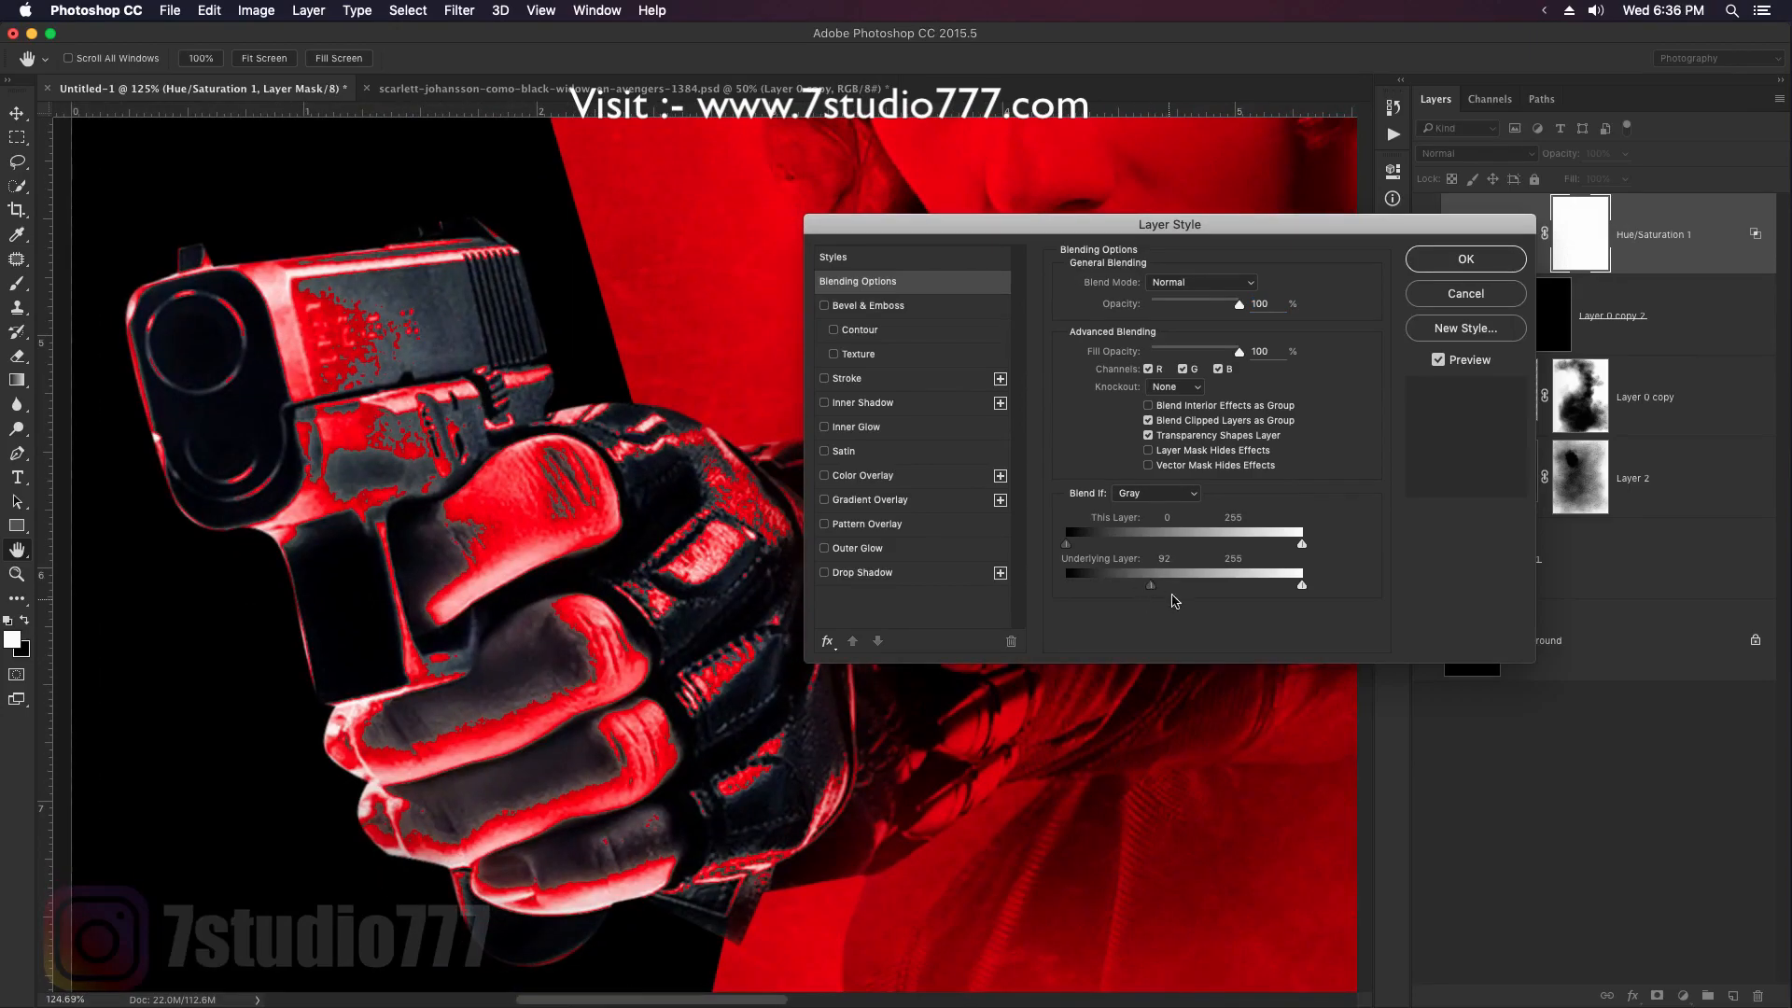
key("alt")
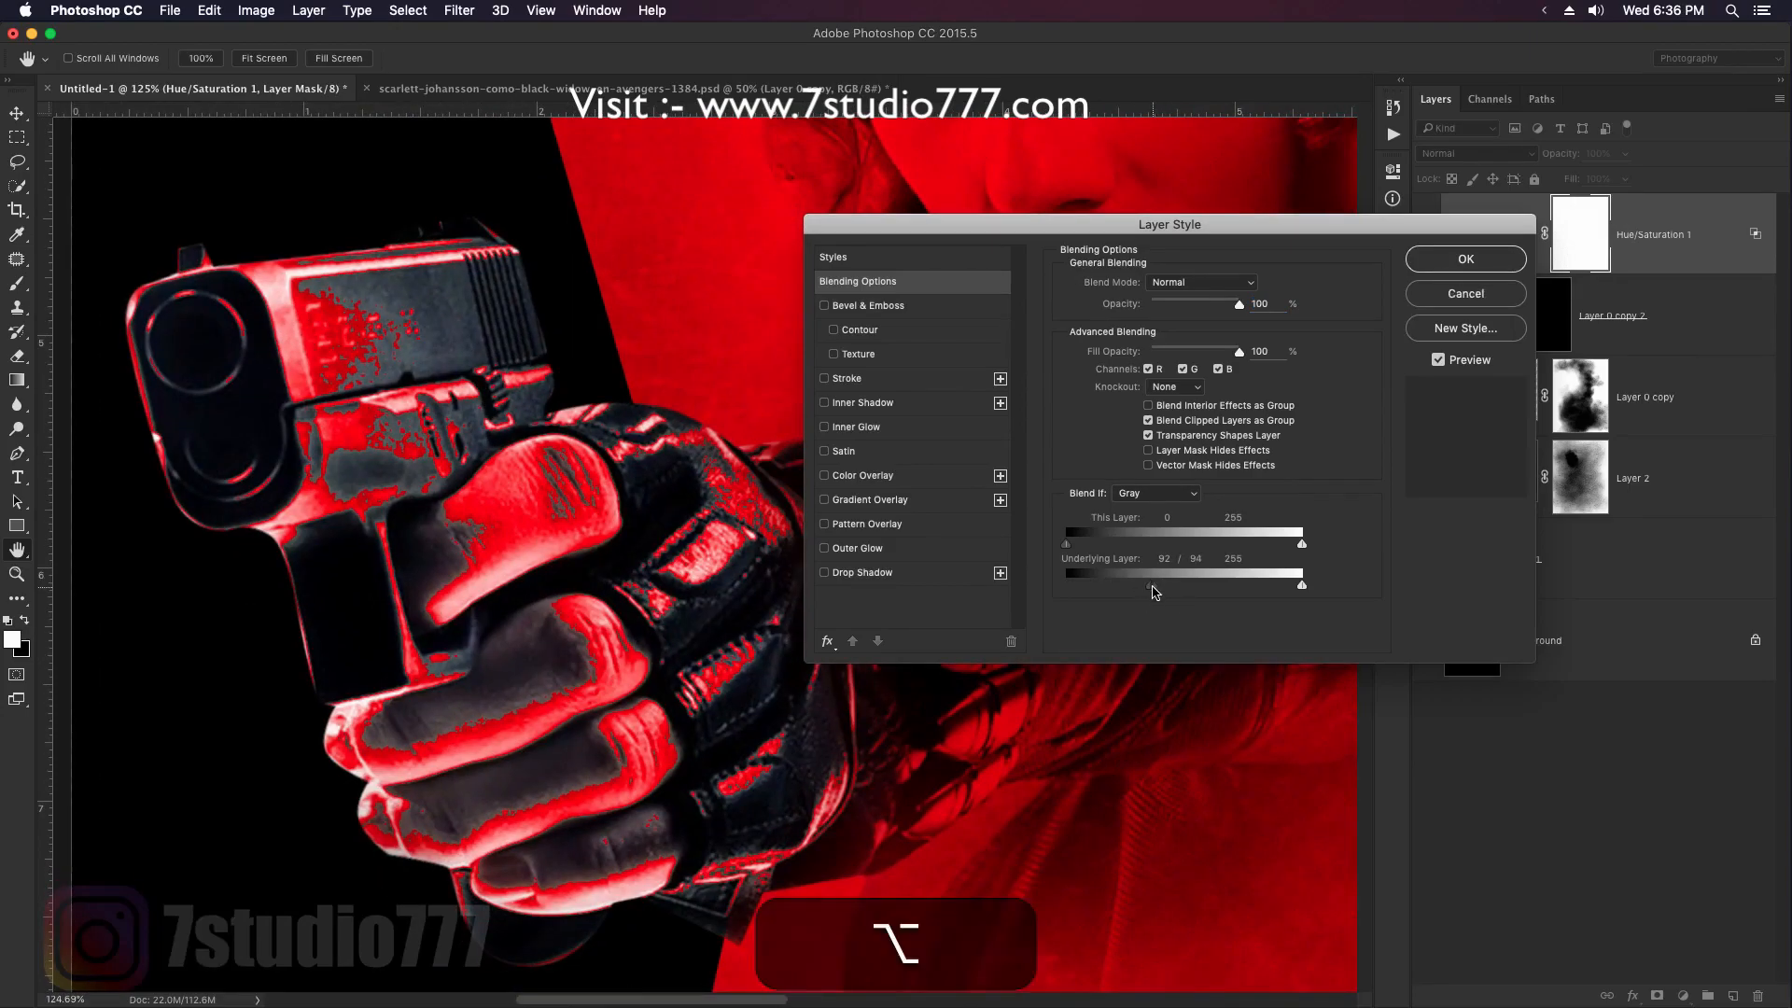
left_click_drag(1157, 593, 1085, 589)
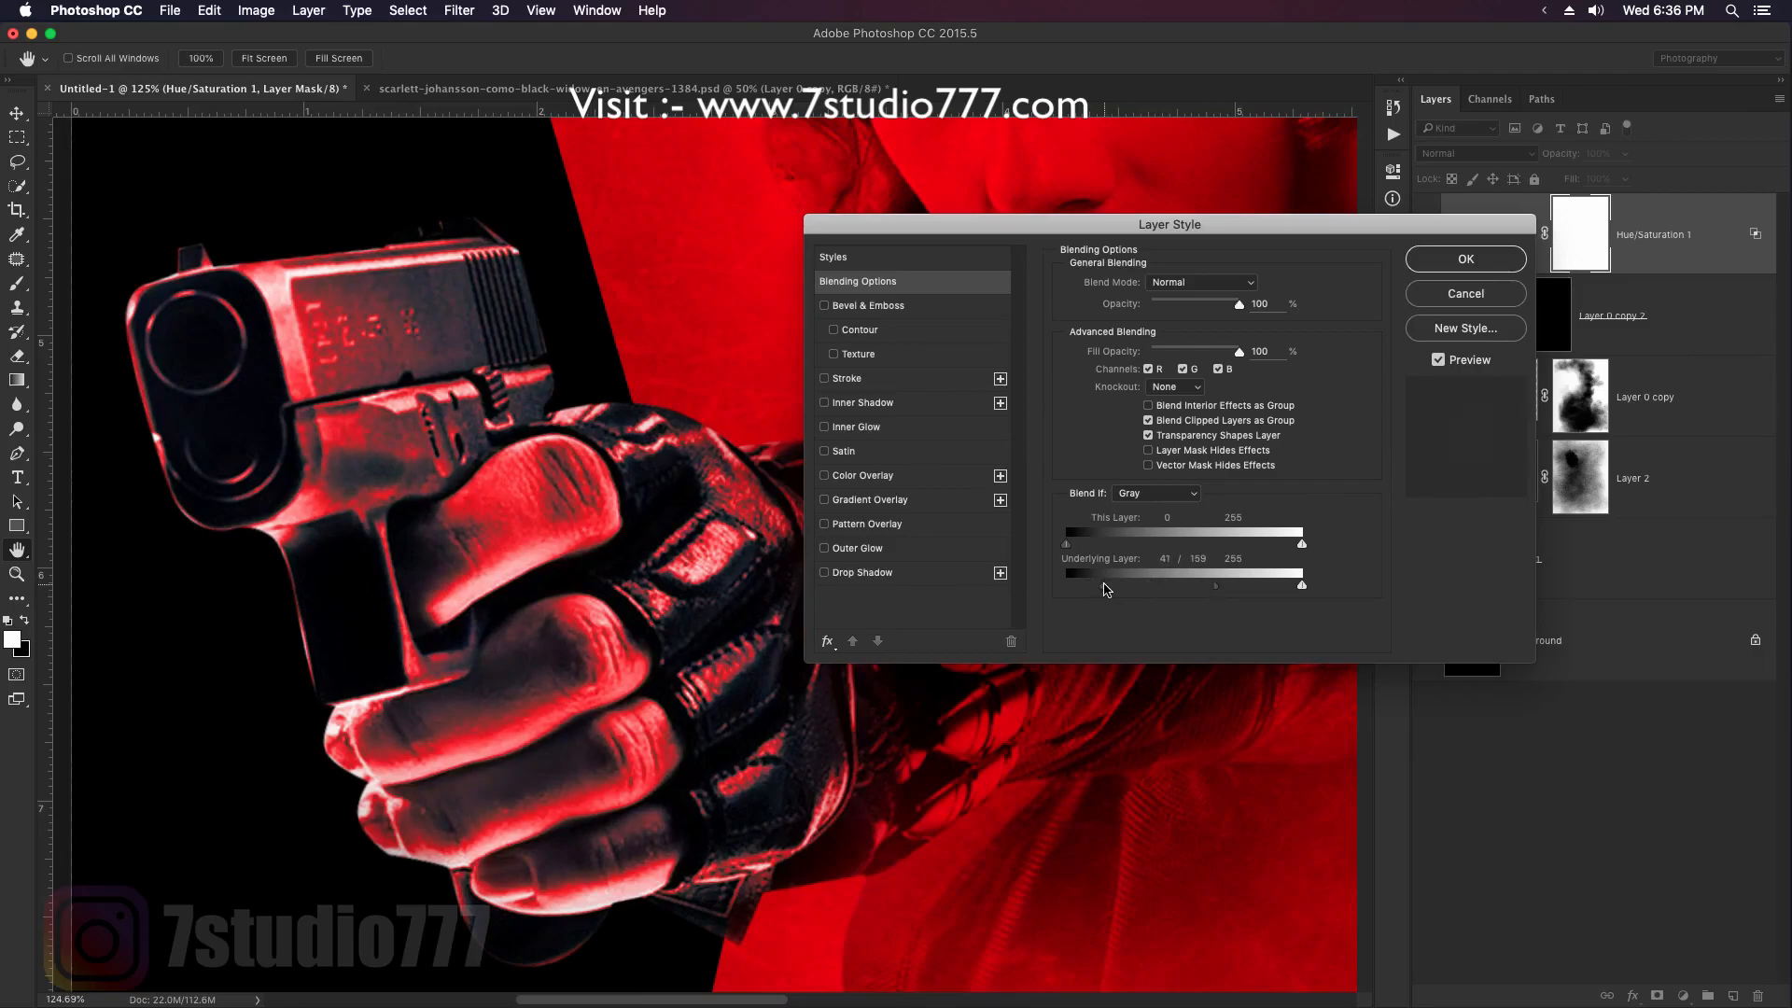
left_click(1463, 260)
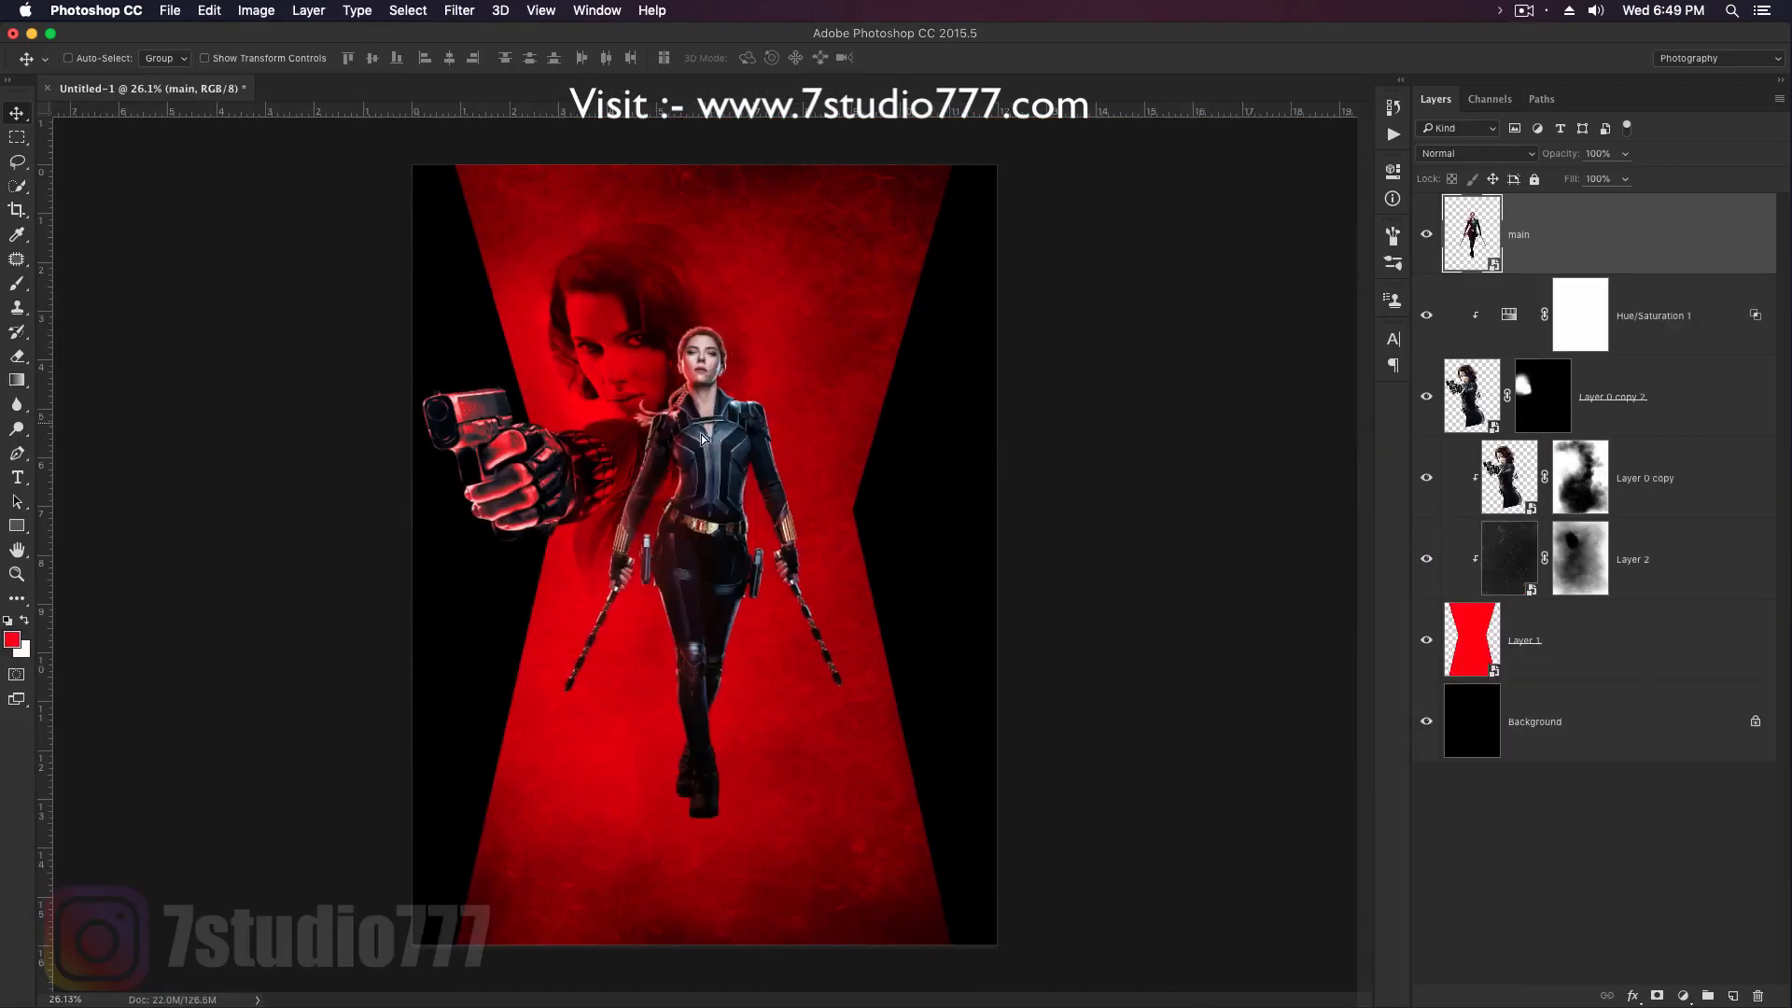
Adjust the position of the full-length figure on the main layer near the poster's centre
left_click_drag(691, 417, 723, 446)
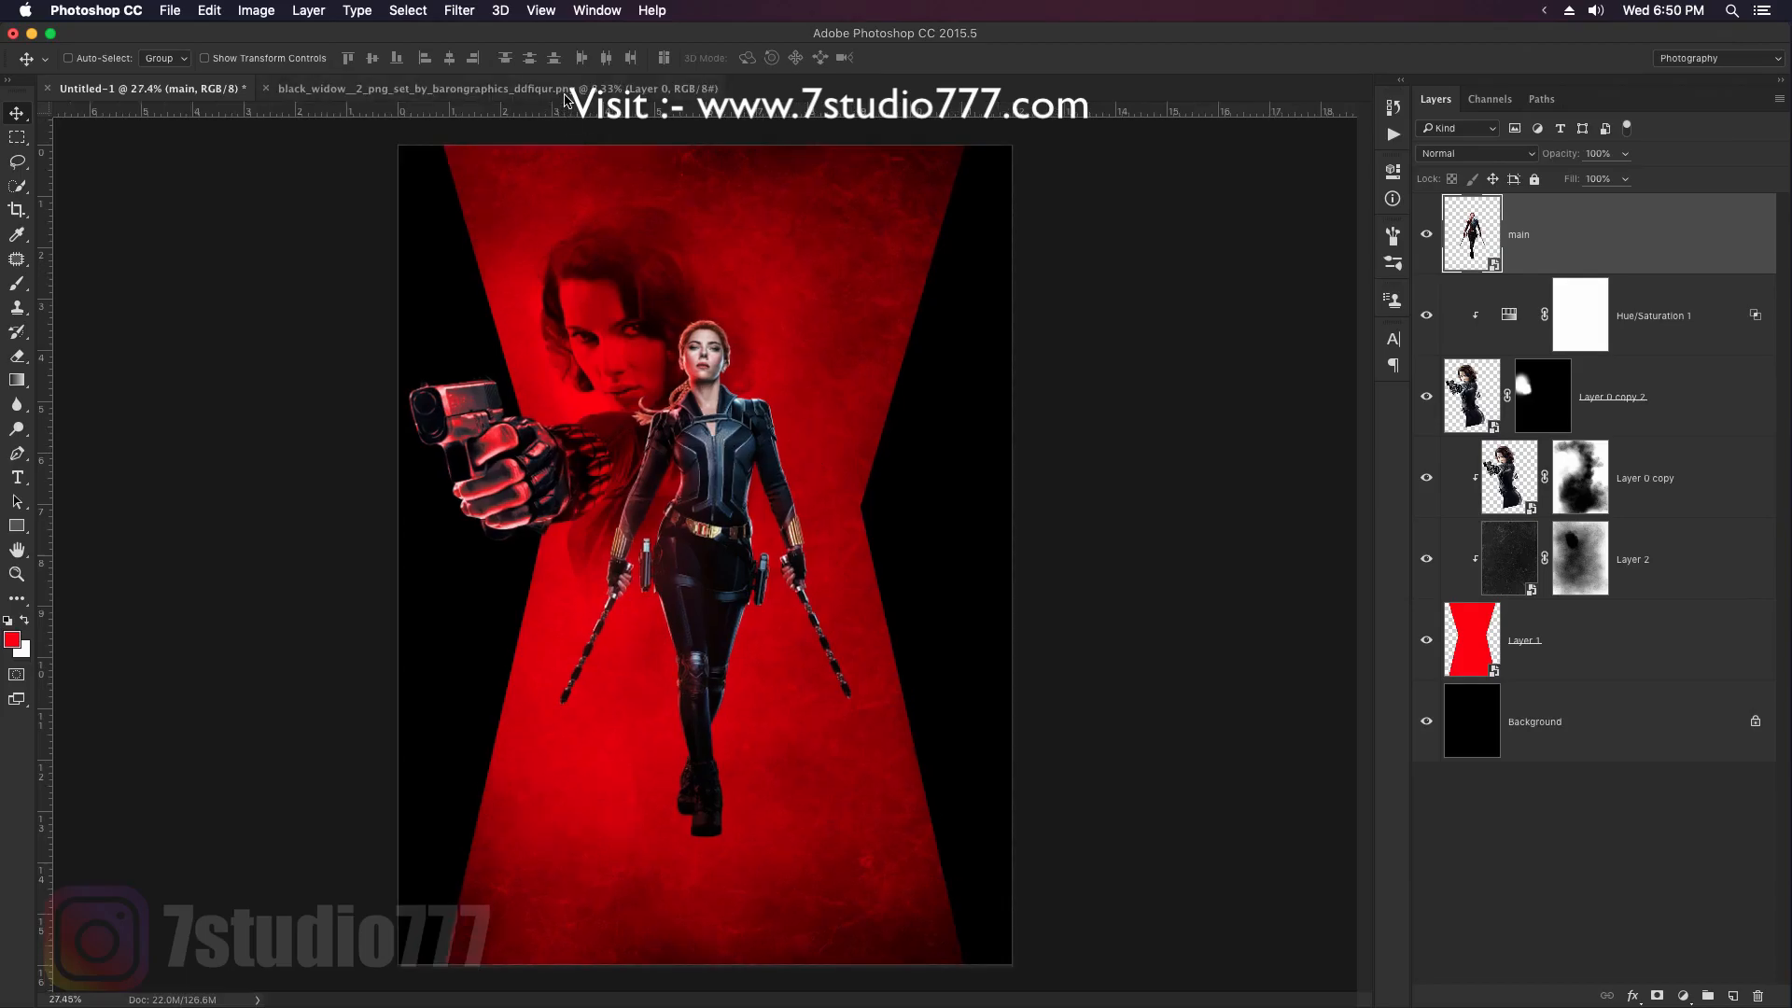
Copy a rectangular selection around the red-haired portrait in the black_widow PNG set document
left_click(565, 99)
scroll(695, 417, "up", 5)
scroll(696, 417, "up", 1)
key("m")
left_click_drag(523, 250, 864, 615)
key("super+c")
Paste the copied portrait into the poster document directly above the red hourglass on Layer 1
left_click(222, 88)
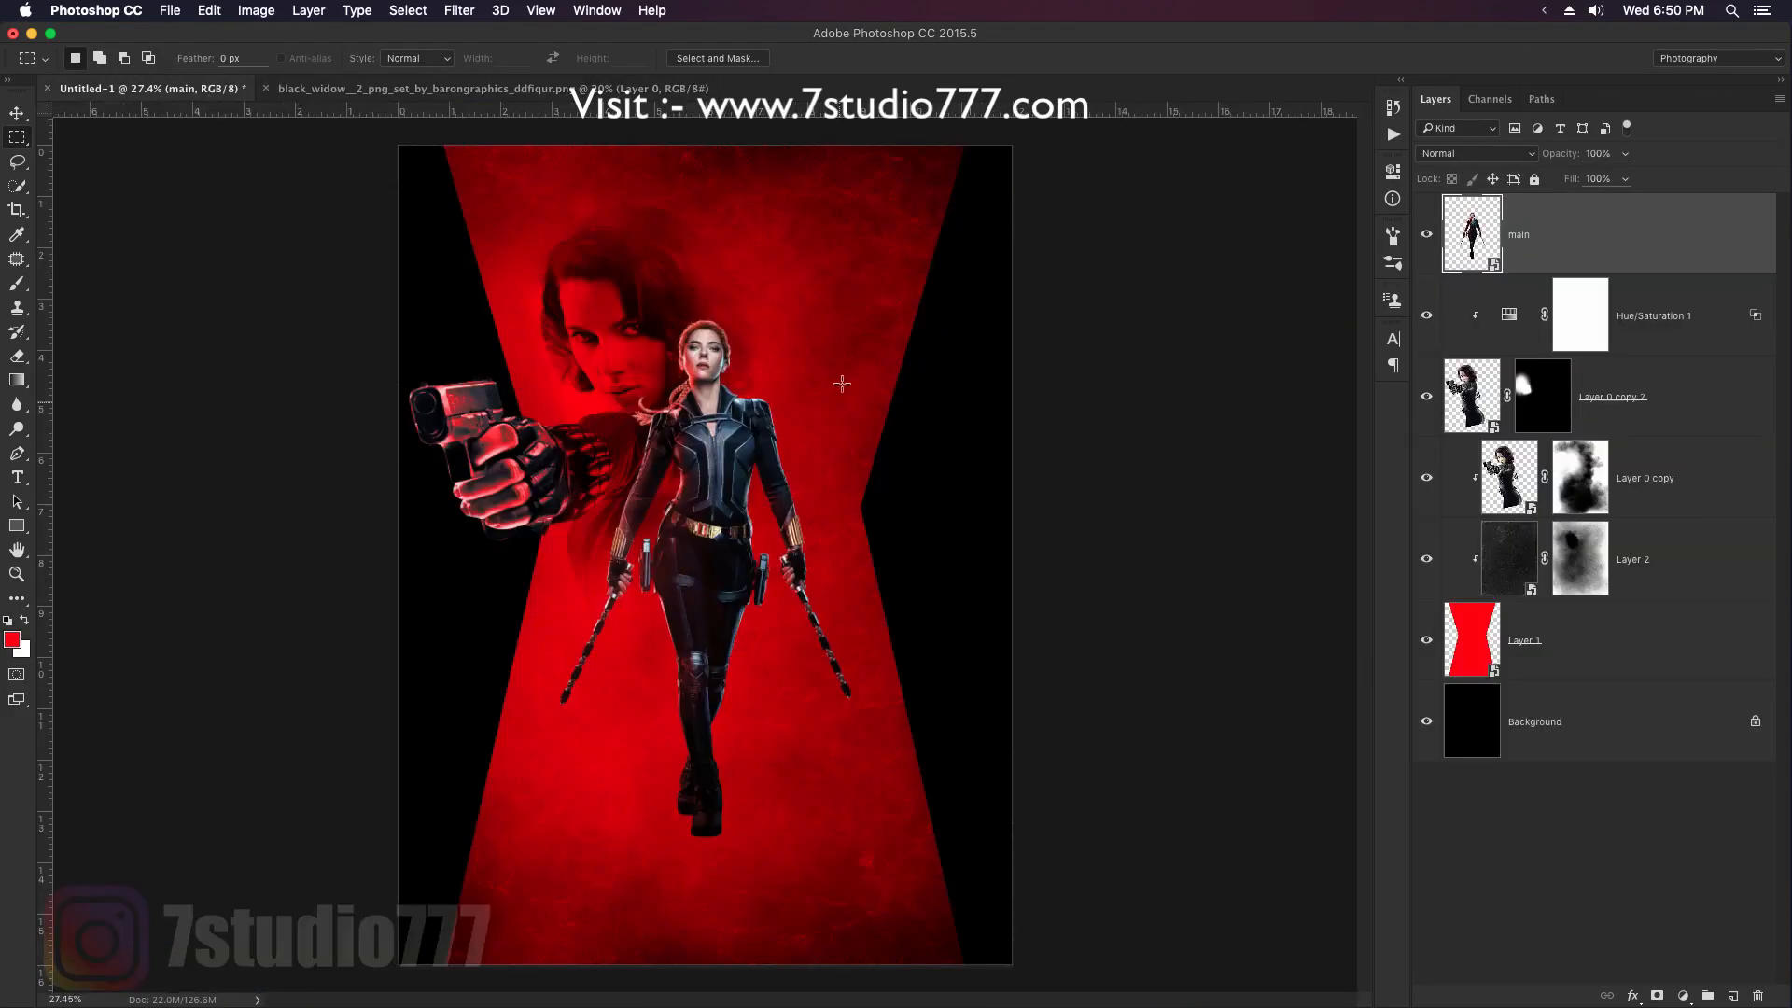
key("v")
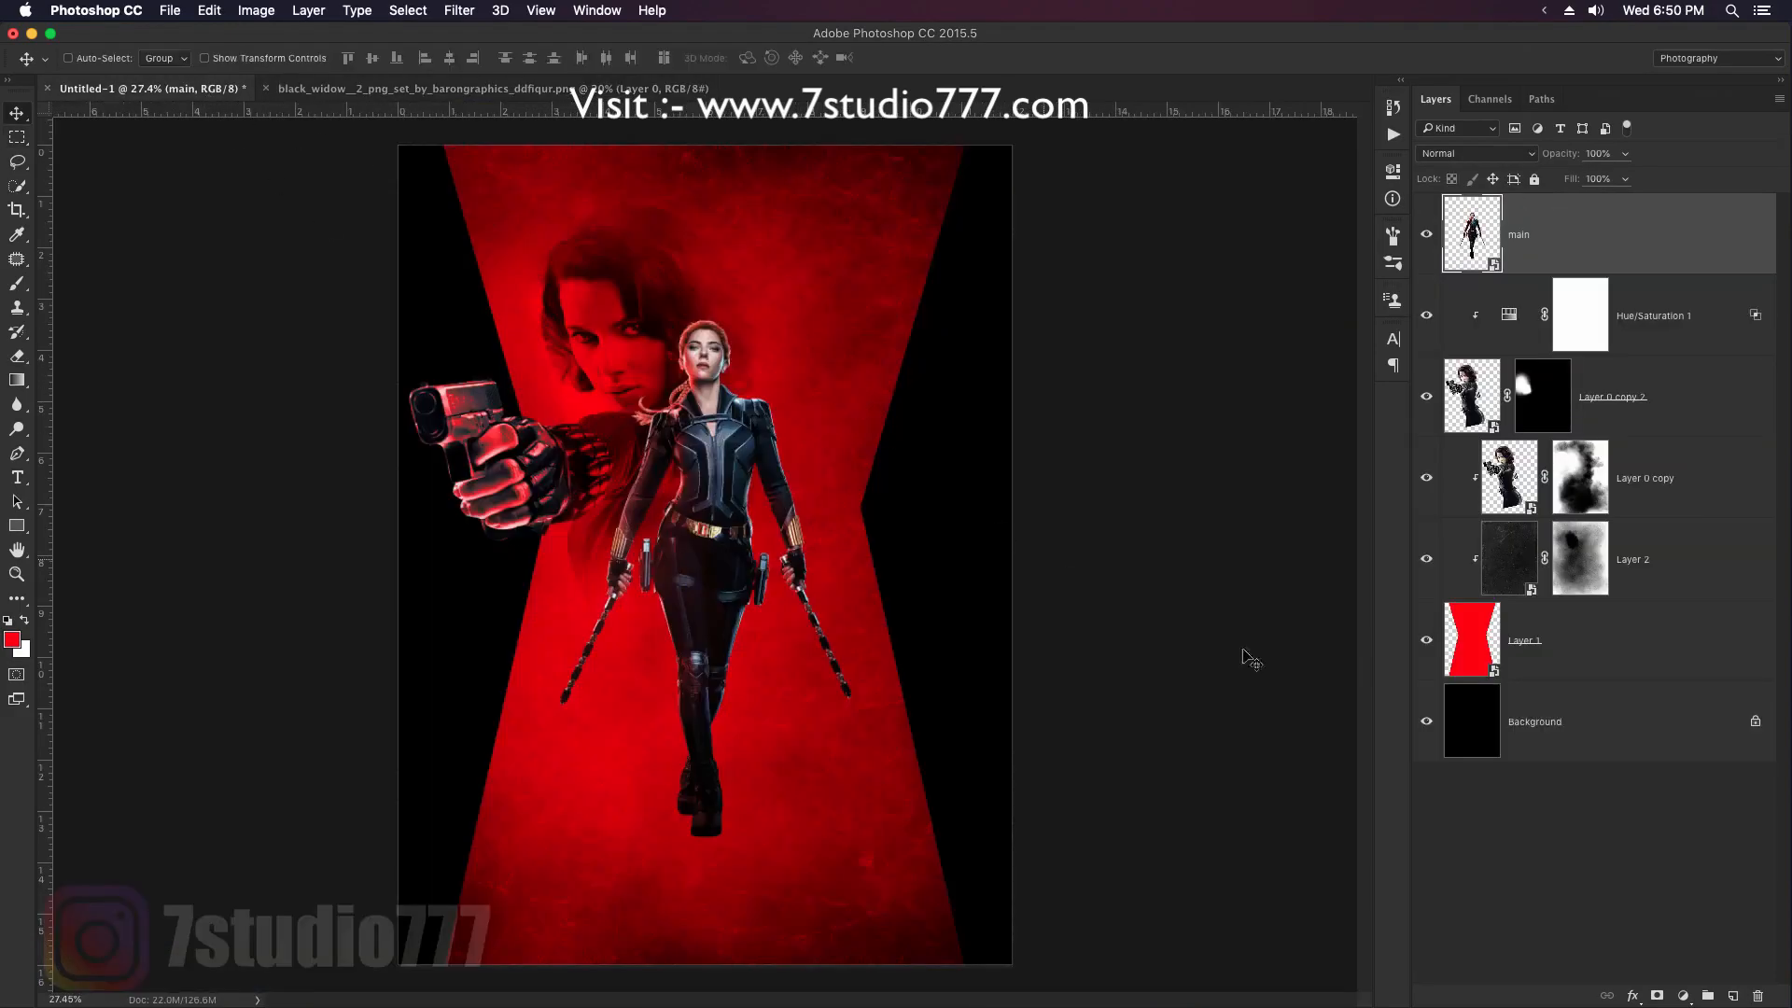
left_click(1686, 626)
key("super")
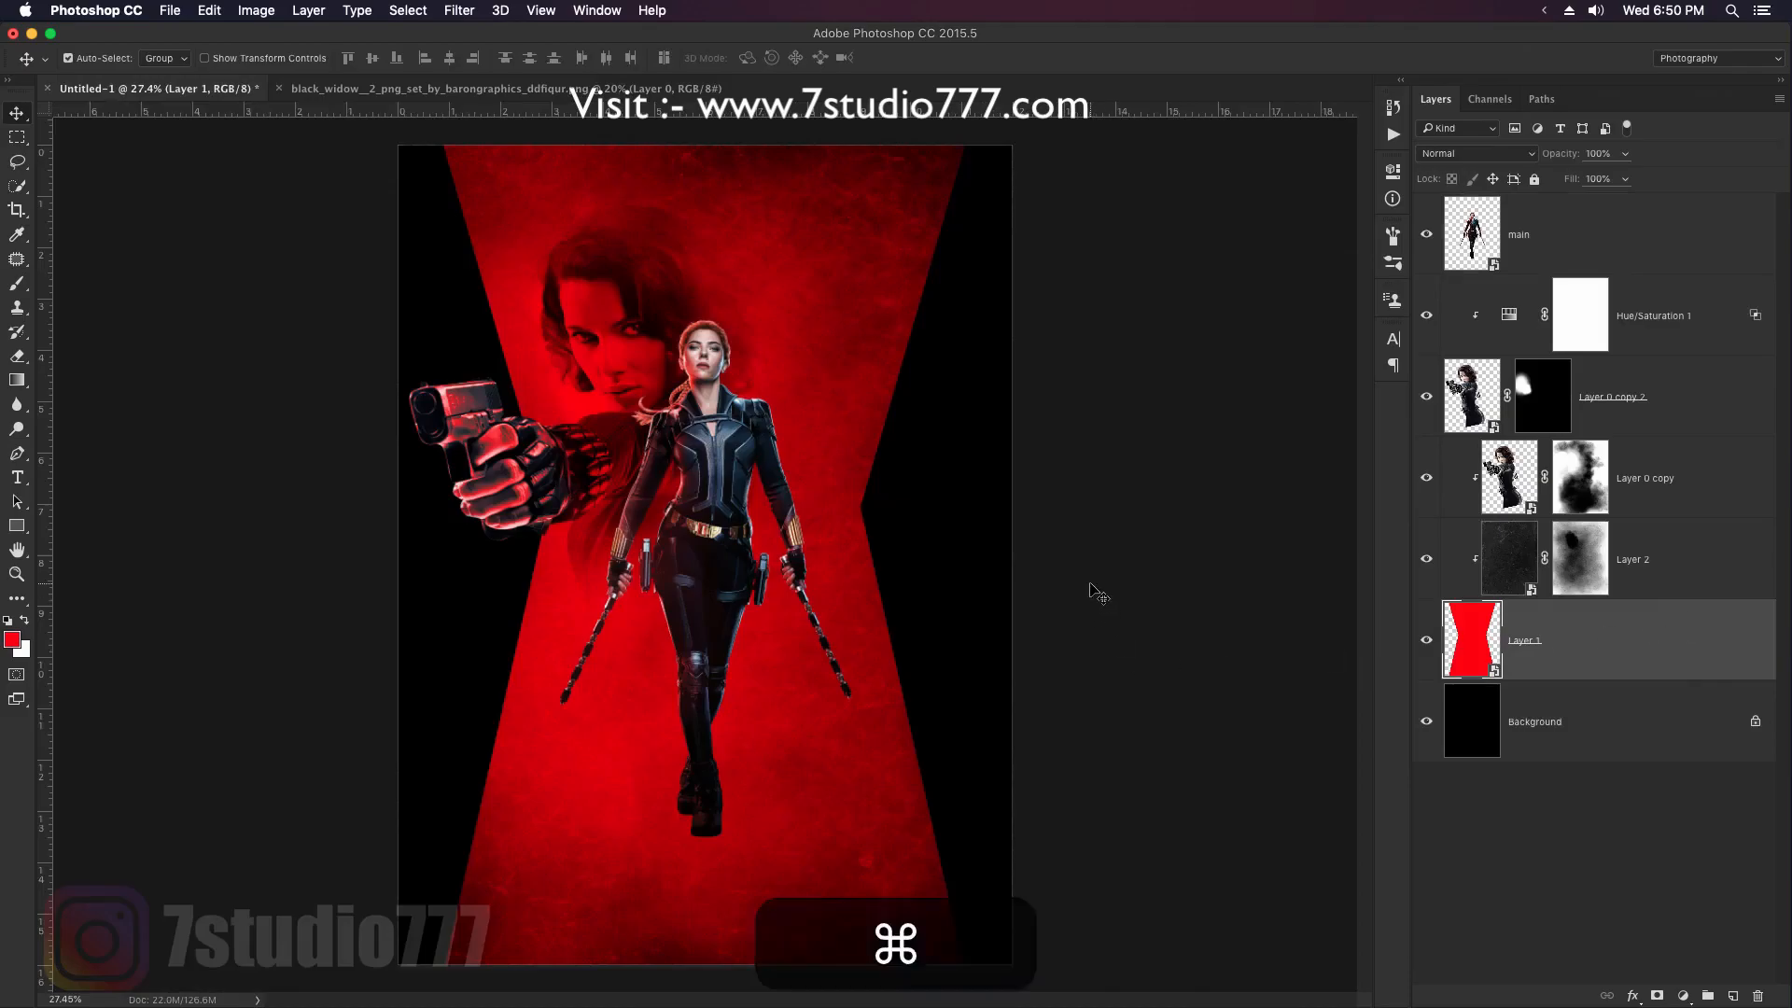
key("super+v")
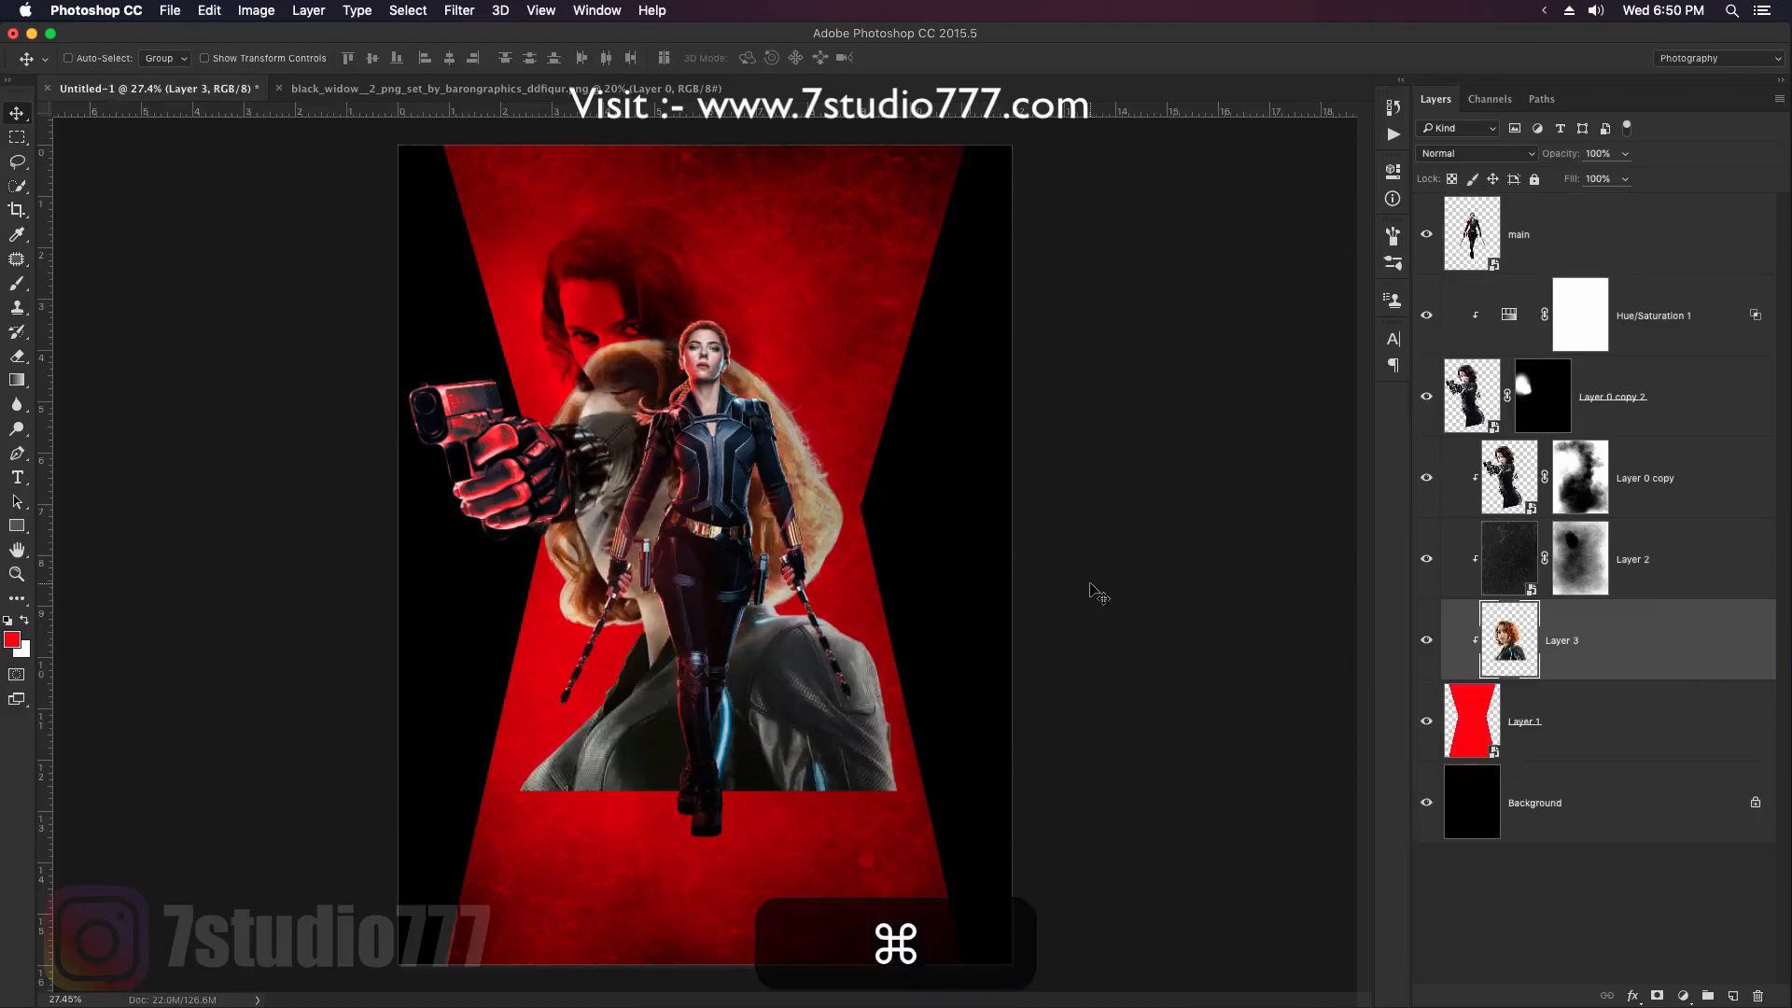
Convert the pasted portrait to a Smart Object and move it to the upper right of the hourglass
right_click(1662, 657)
left_click(1520, 451)
left_click_drag(743, 581, 815, 420)
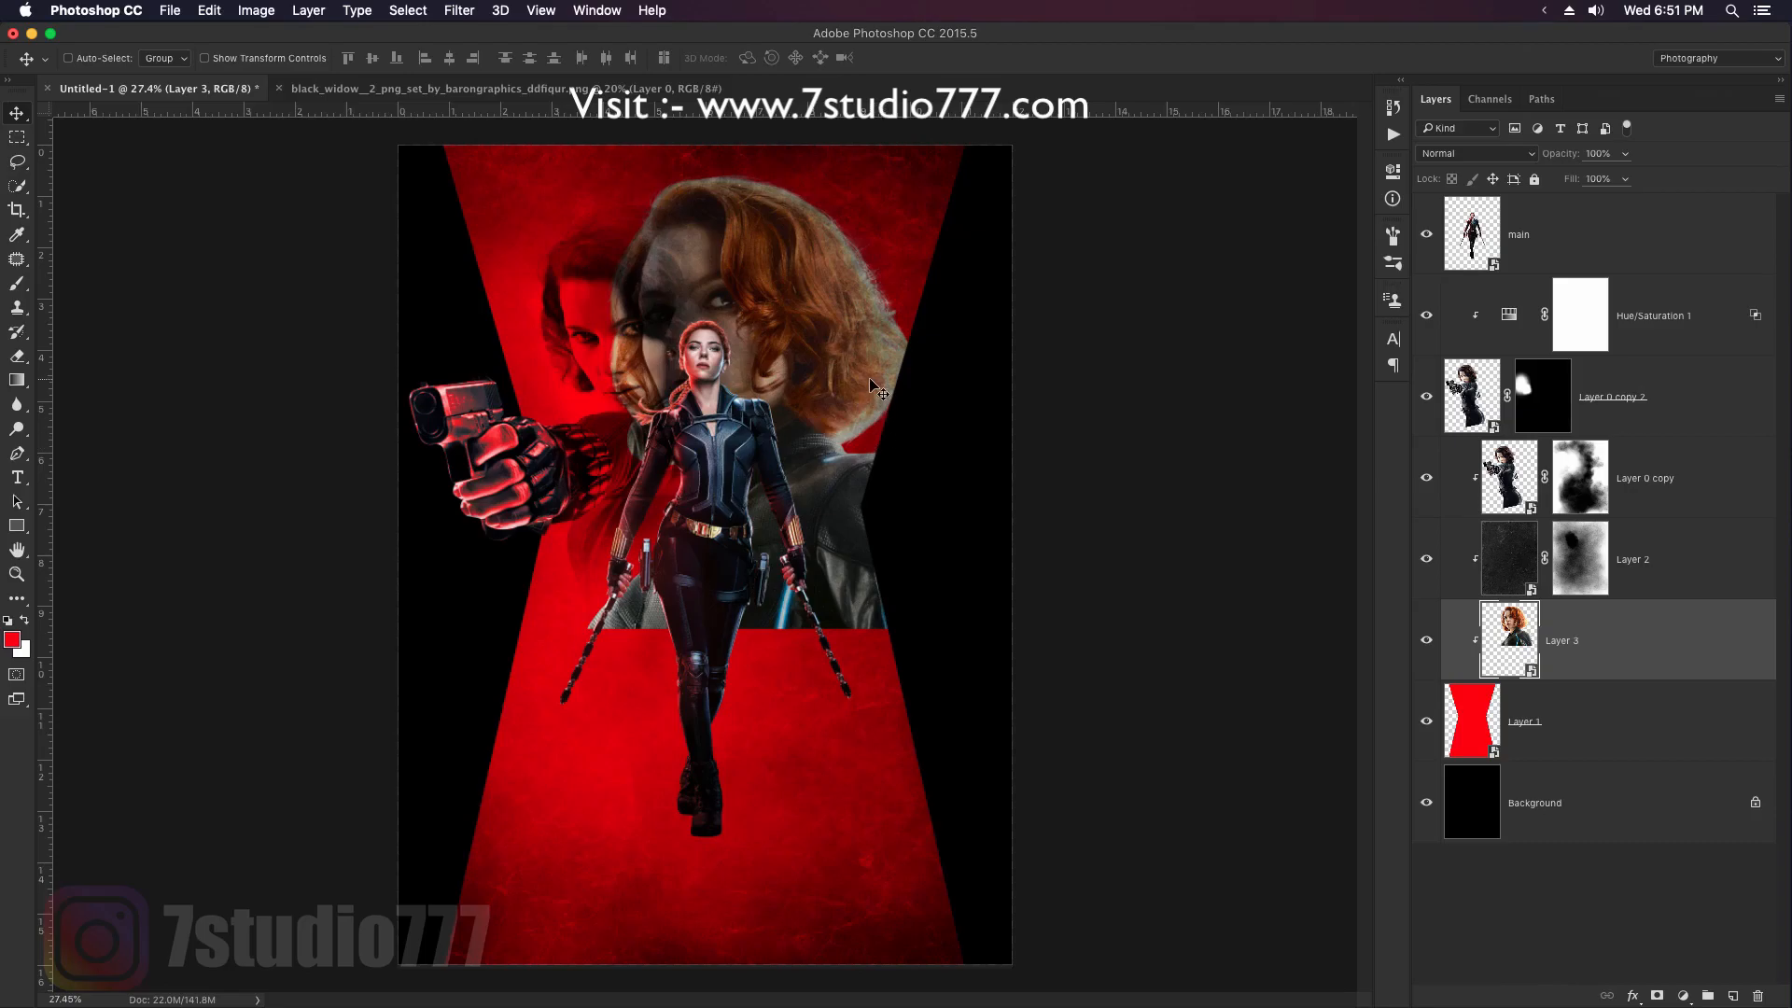
Flip the Layer 3 portrait horizontally, resize it, and reposition it behind the main figure's right side
key("super+t")
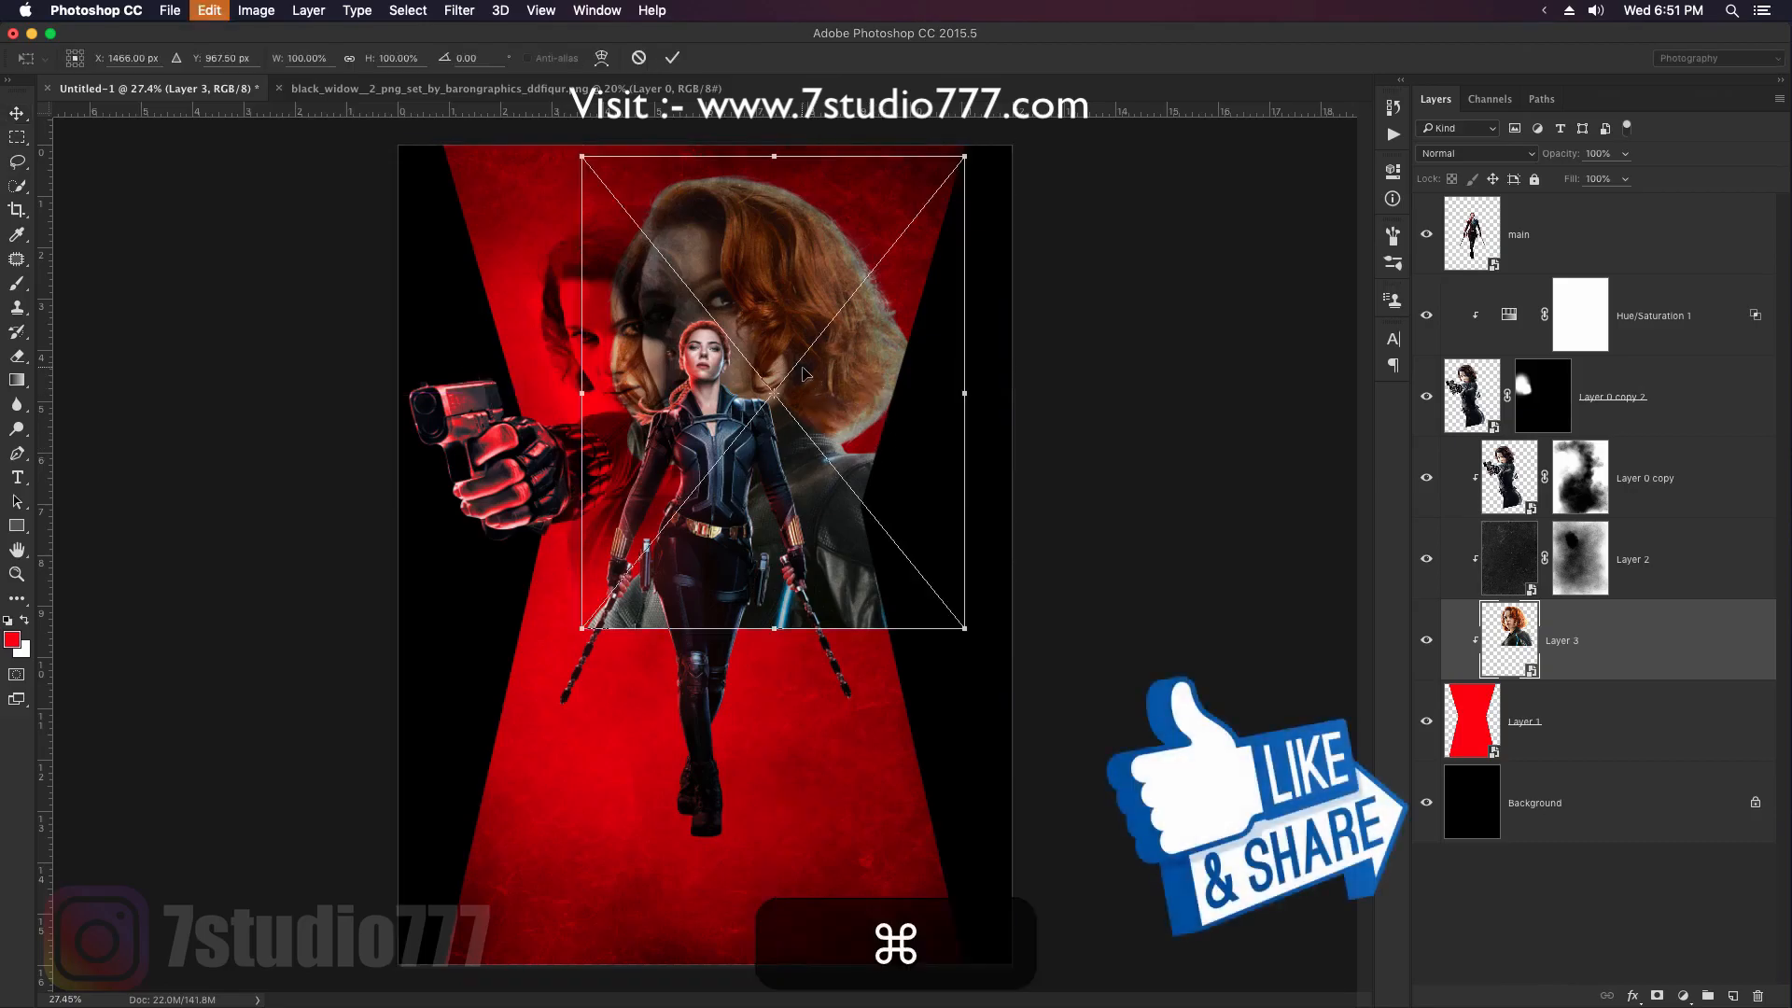
right_click(794, 314)
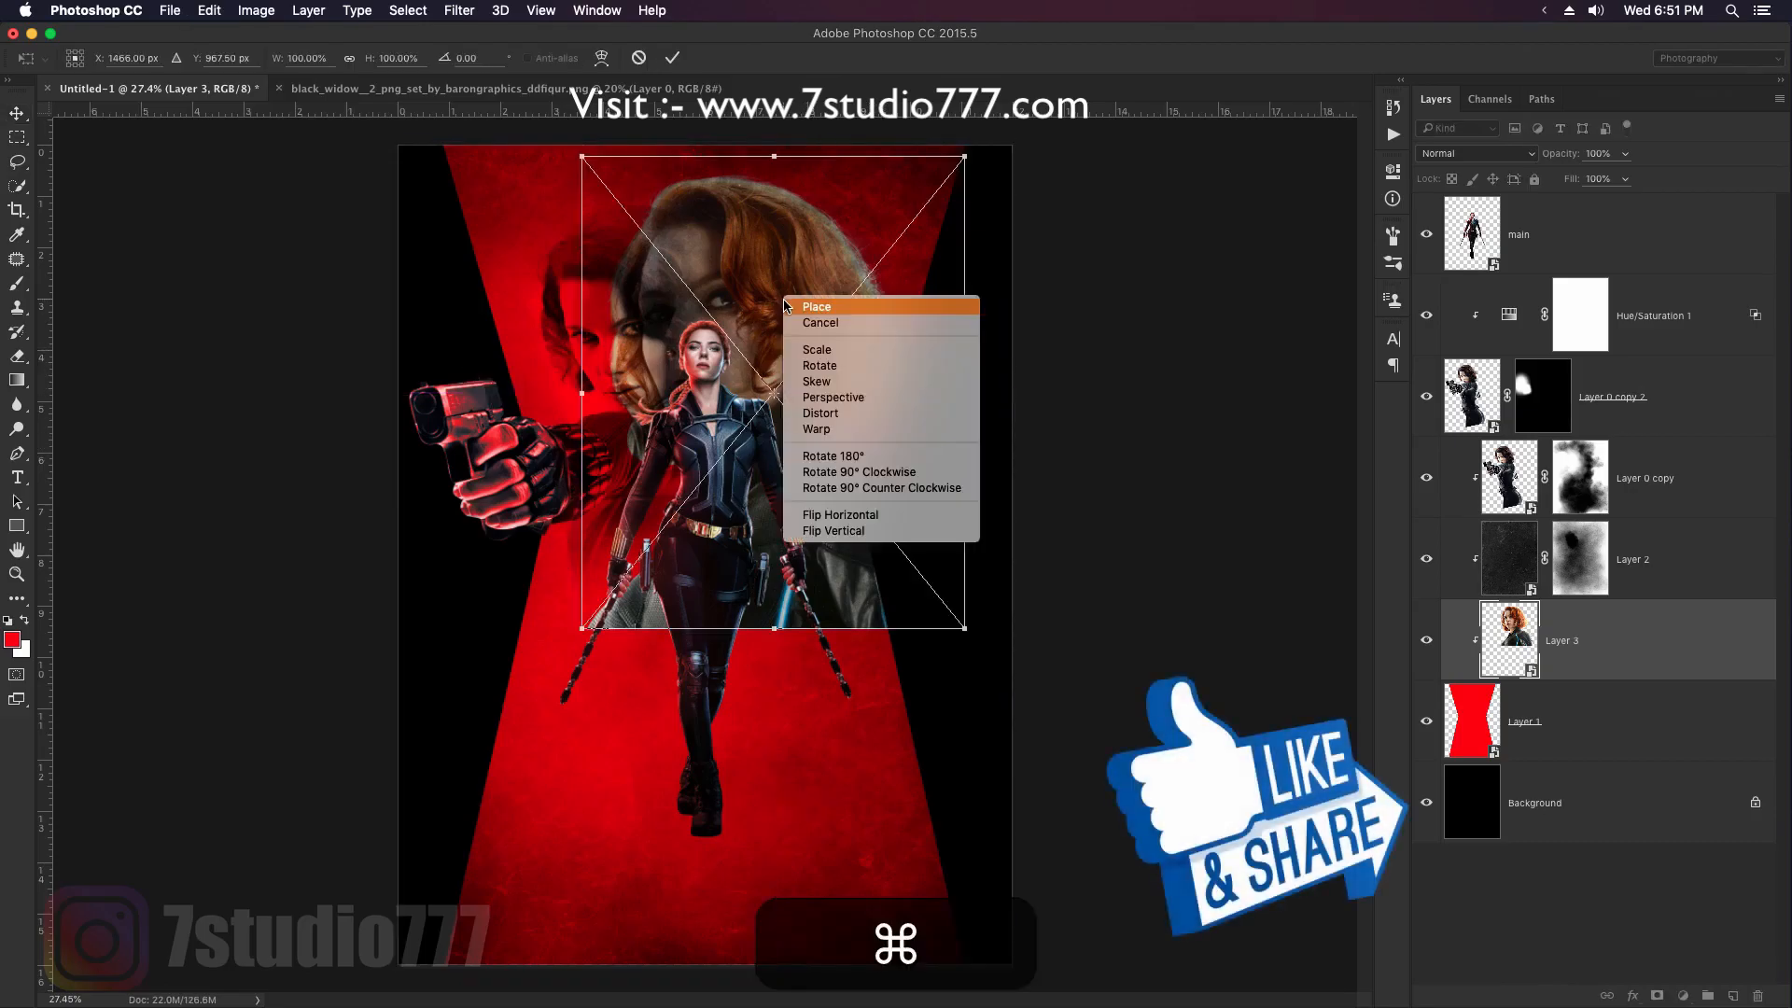
left_click(864, 510)
left_click_drag(965, 628, 995, 664)
left_click_drag(961, 566, 921, 613)
key("Return")
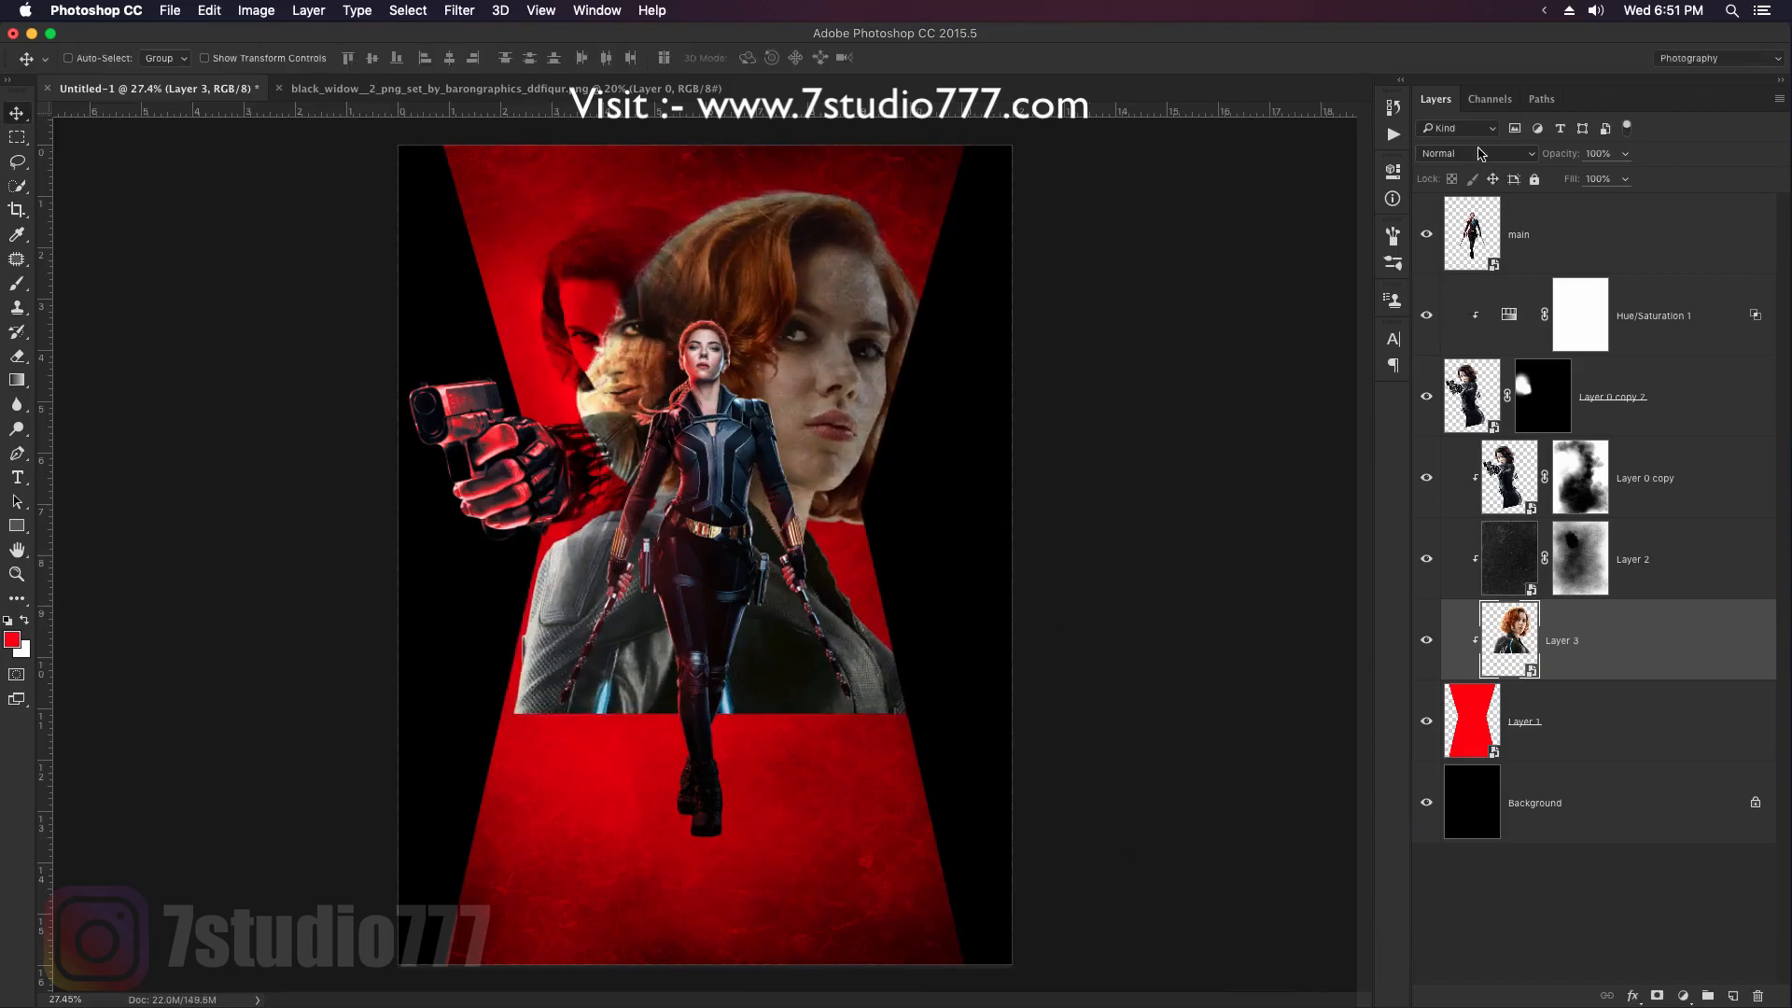
Set Layer 3's blend mode to Multiply and add a white layer mask
left_click(1471, 153)
left_click(1461, 203)
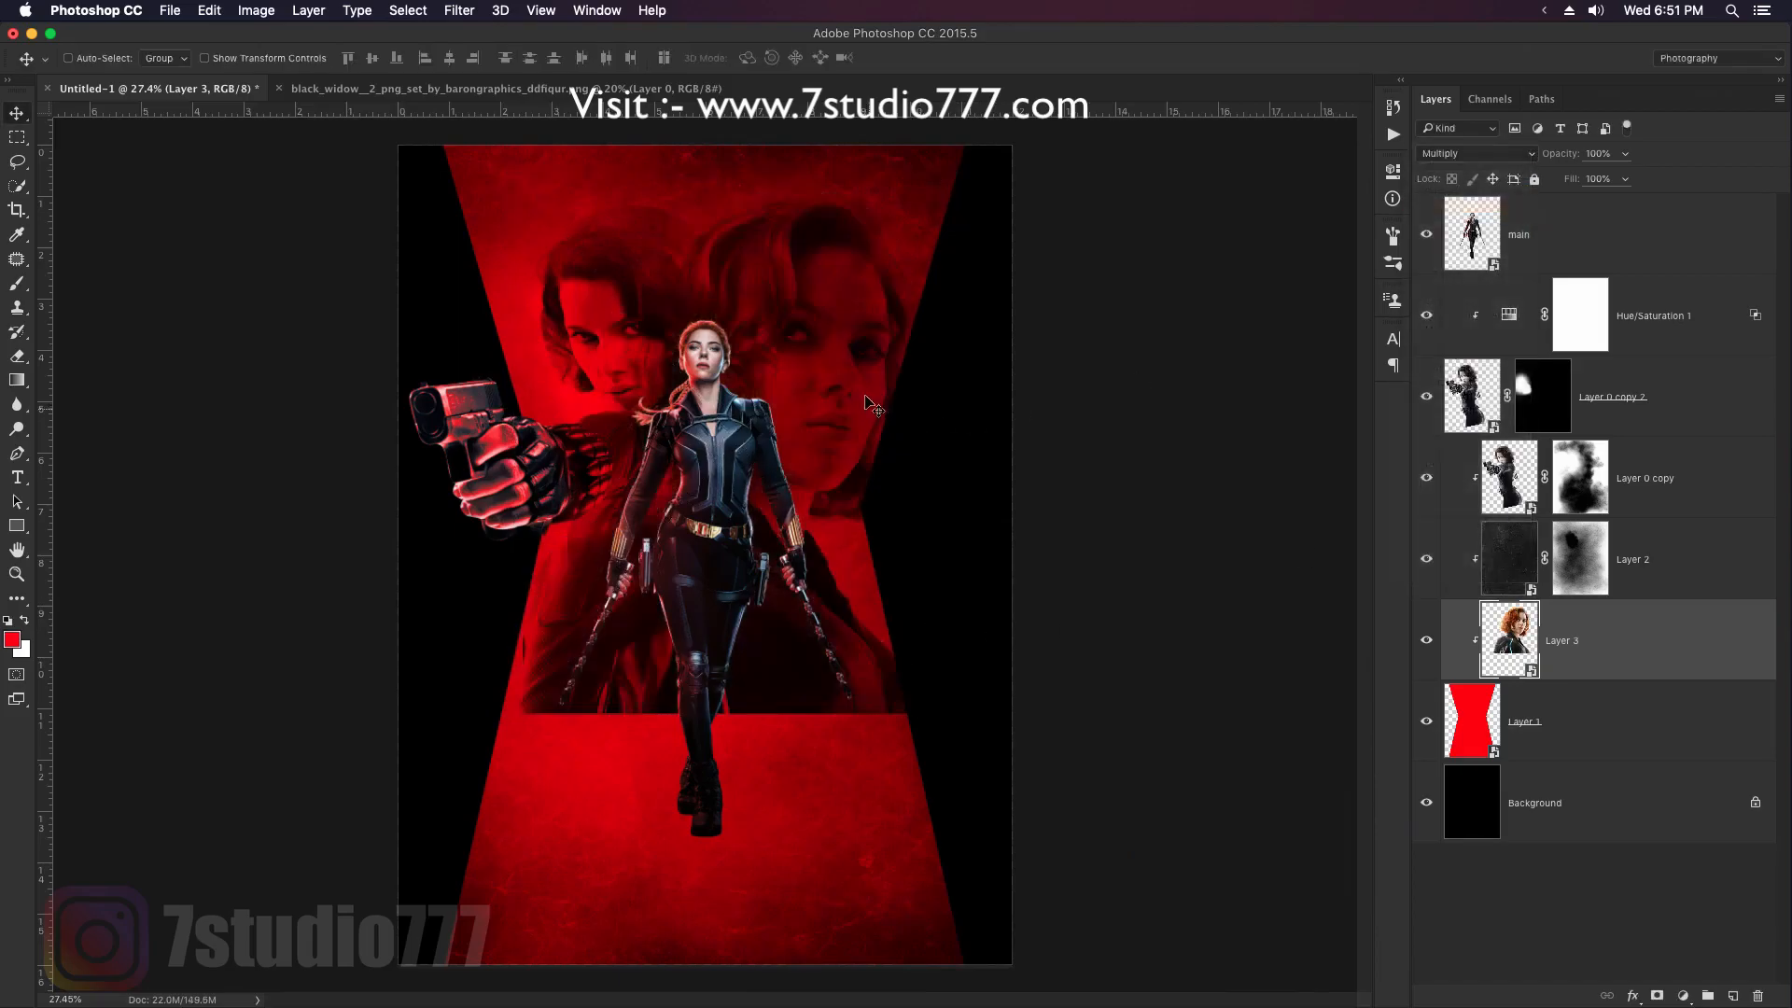
left_click(1657, 997)
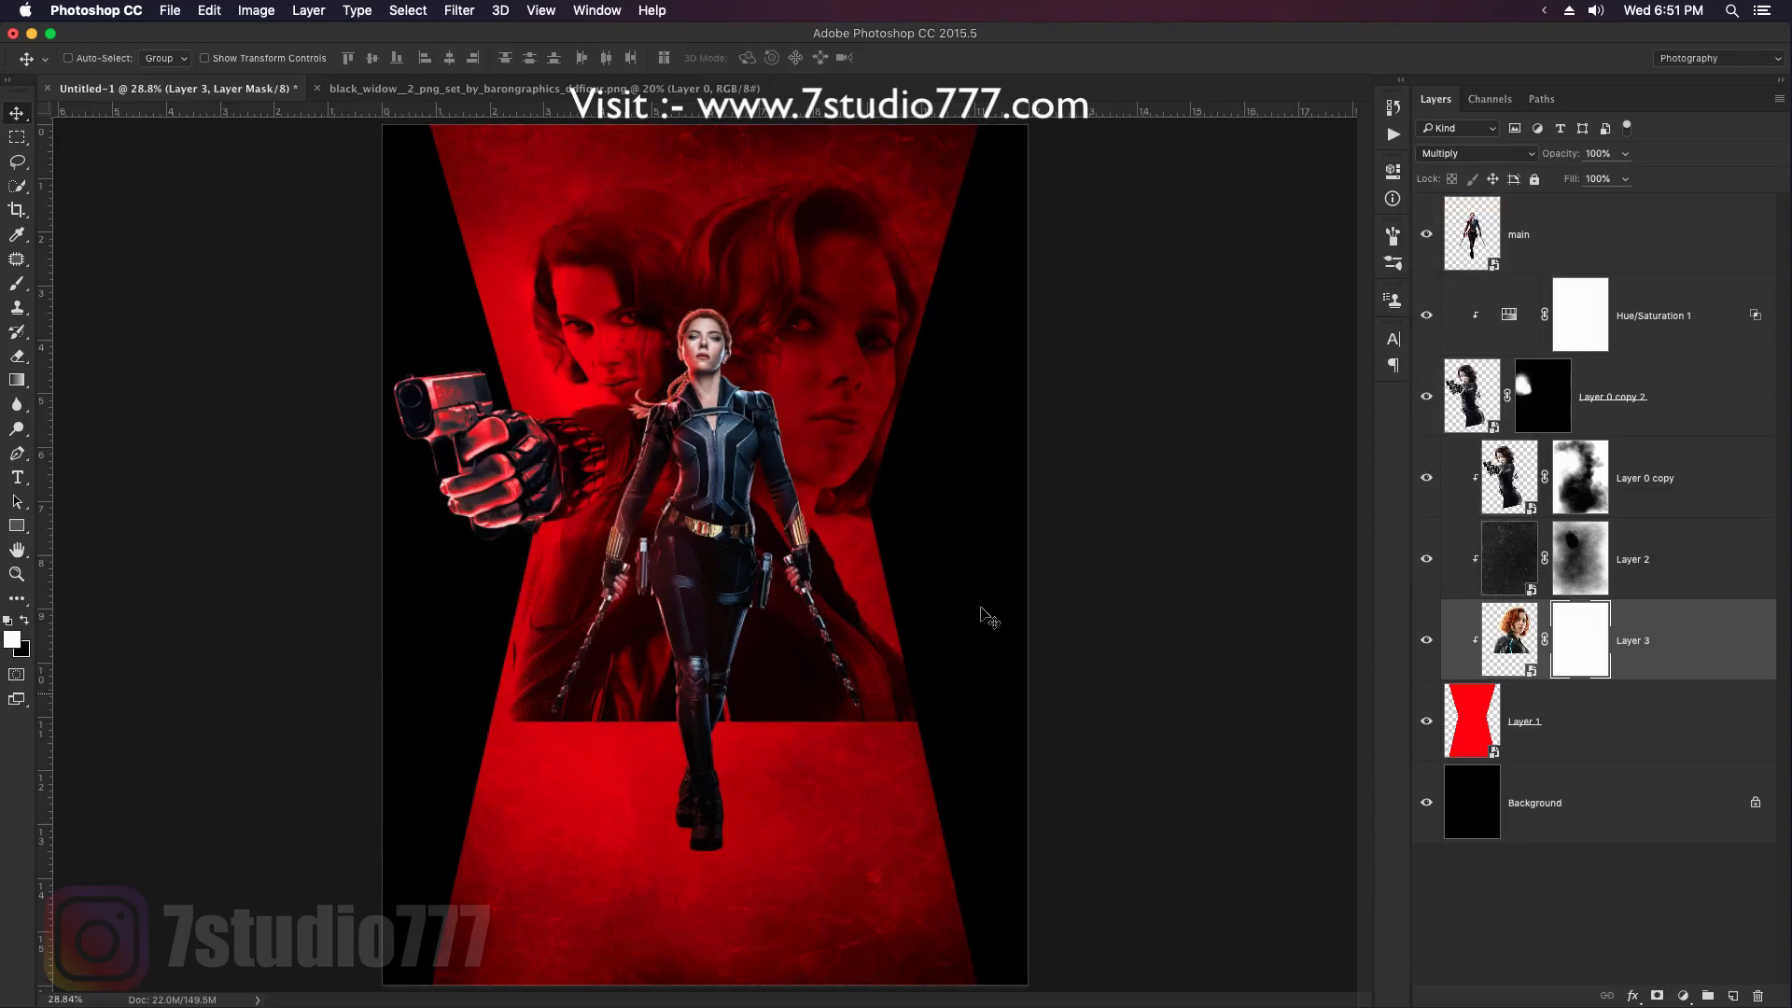
Choose a textured splatter brush tip and set black as the painting color for Layer 3's mask
key("b")
scroll(851, 168, "up", 2)
right_click(869, 427)
left_click(922, 553)
left_click(1017, 62)
scroll(730, 748, "down", 2)
key("x")
Hide the portrait's straight lower edge by painting black on Layer 3's mask with an enlarged brush
key("bracketright")
key("bracketright")
key("bracketright")
key("bracketright")
key("bracketright")
key("bracketright")
mouse_move(649, 677)
left_mouse_down()
mouse_move(960, 652)
mouse_move(927, 588)
mouse_move(1055, 766)
mouse_move(857, 674)
mouse_move(754, 602)
left_mouse_up()
Paint black on Layer 3's mask where the portrait overlaps the left woman's face and body, varying the brush size
key("bracketleft")
key("bracketleft")
key("bracketleft")
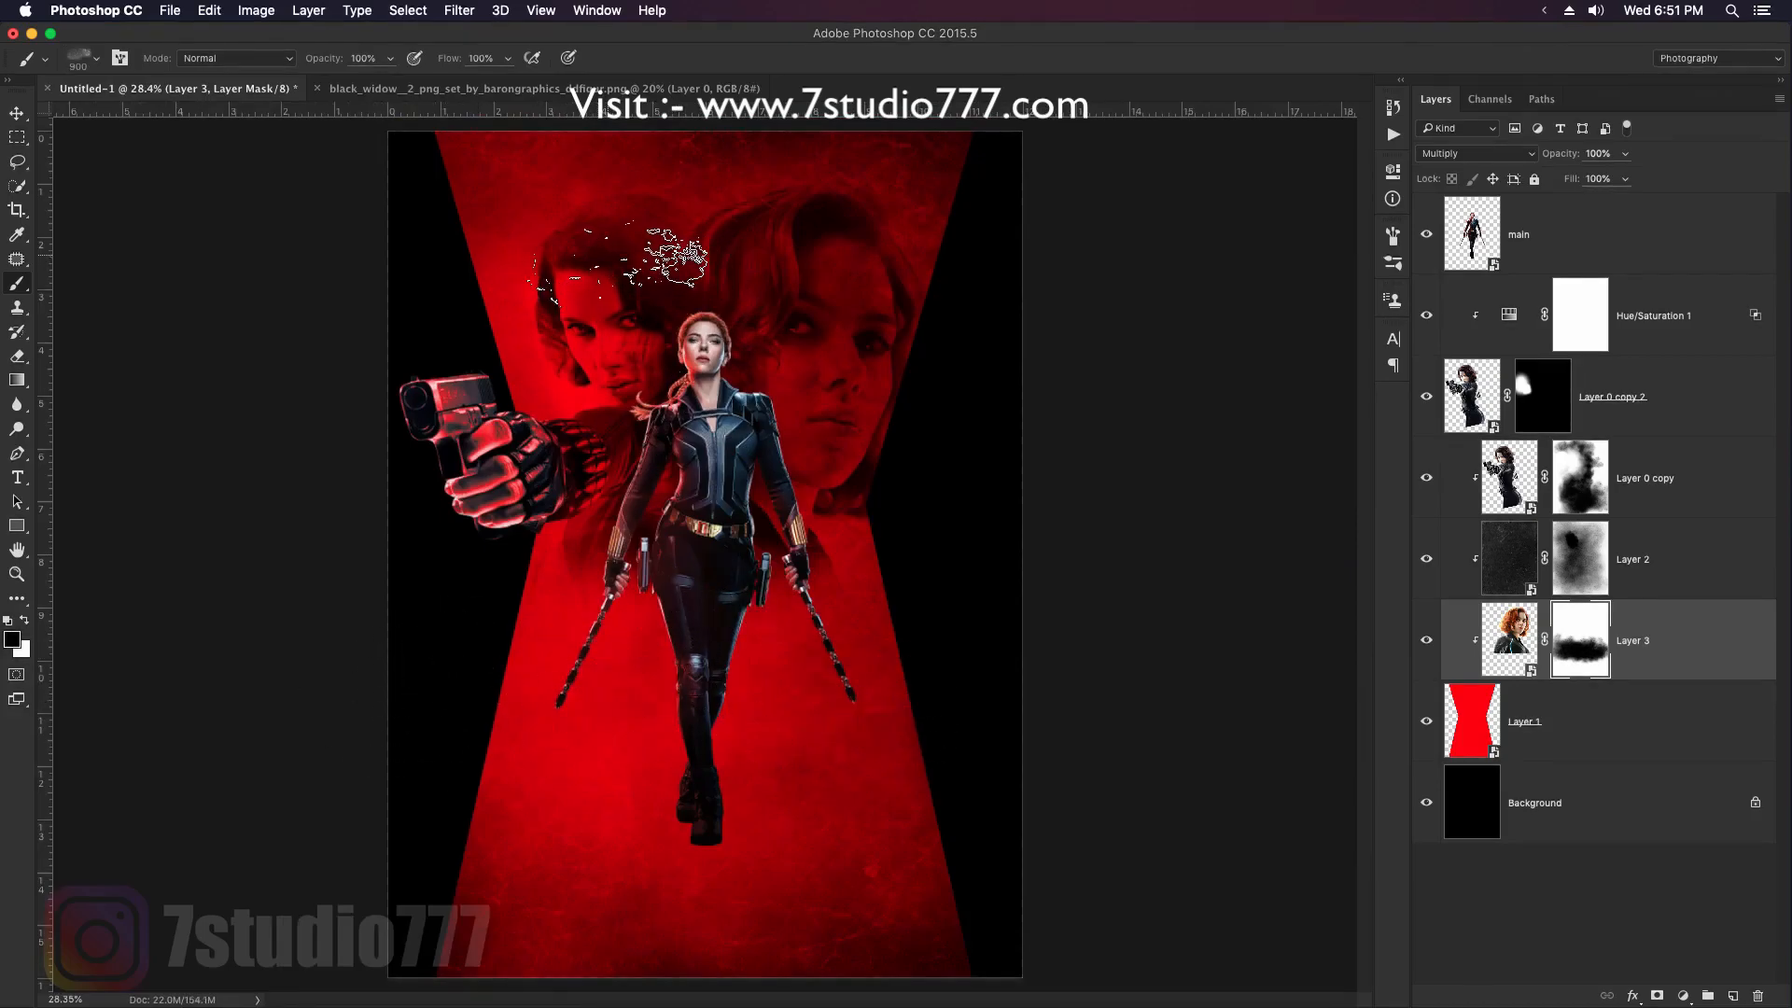
mouse_move(607, 336)
left_mouse_down()
mouse_move(602, 277)
mouse_move(620, 276)
left_mouse_up()
left_click_drag(613, 382, 623, 303)
key("bracketright")
key("bracketright")
left_click(595, 361)
left_click(586, 412)
key("bracketright")
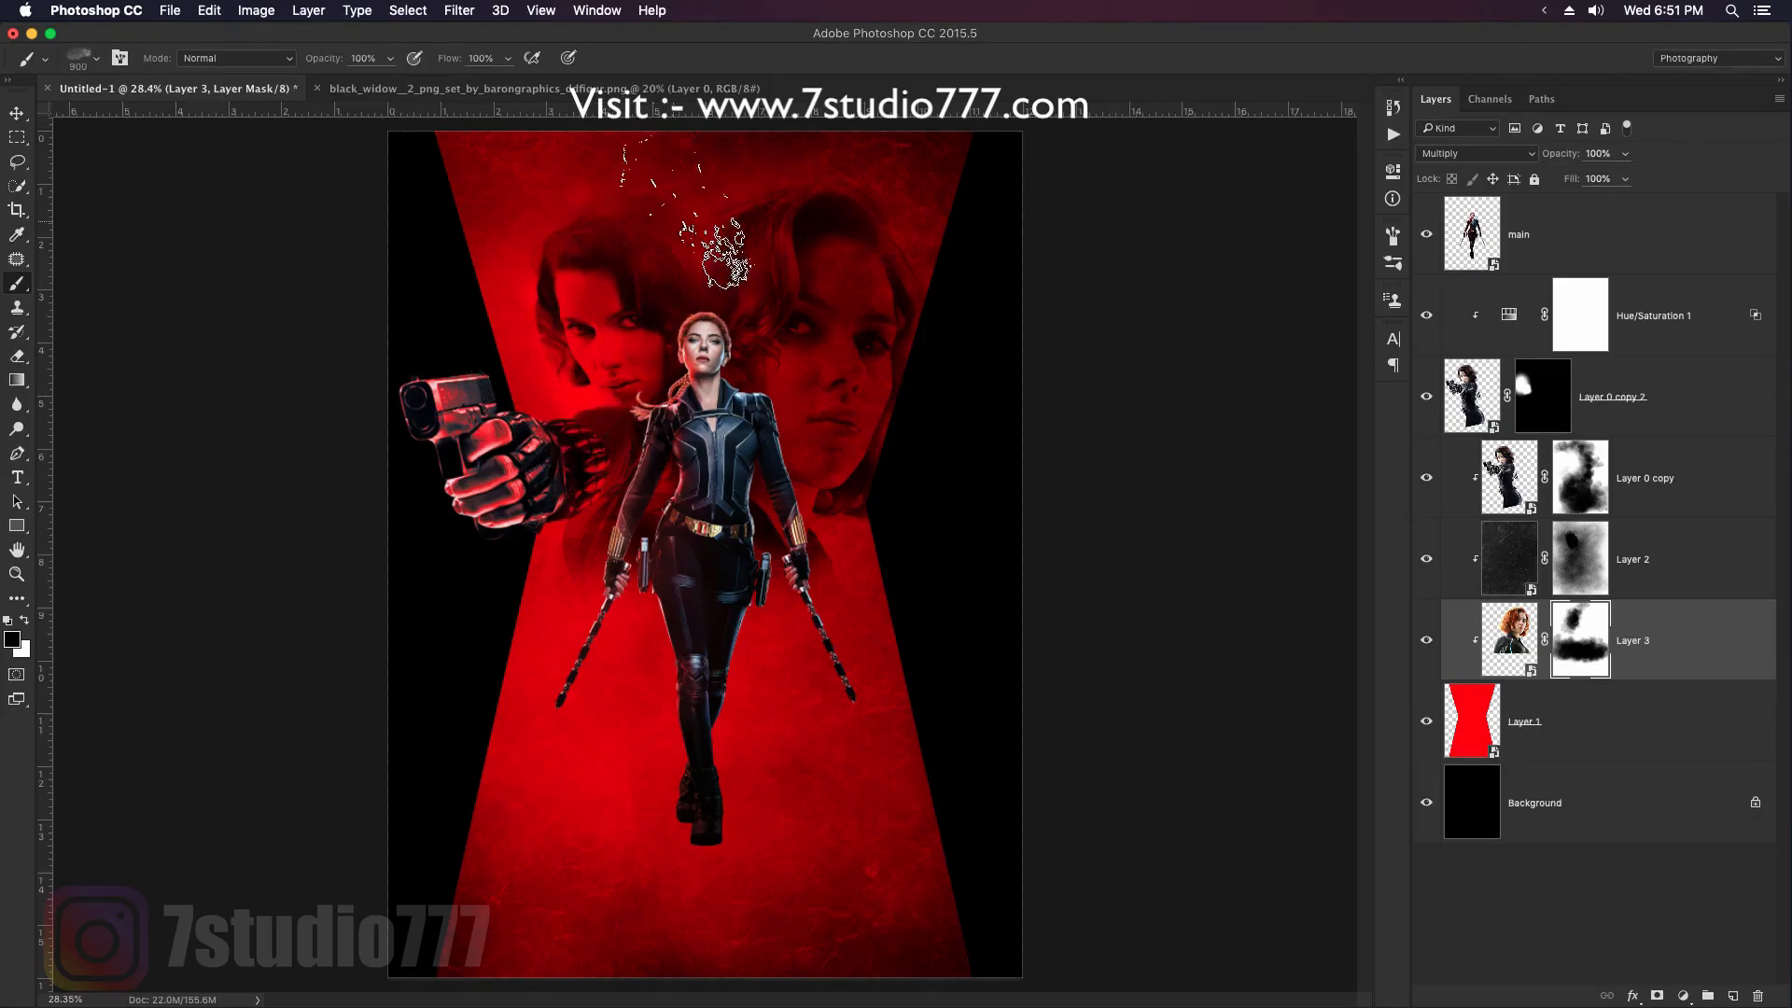
key("bracketleft")
key("bracketleft")
key("bracketleft")
key("bracketleft")
key("bracketleft")
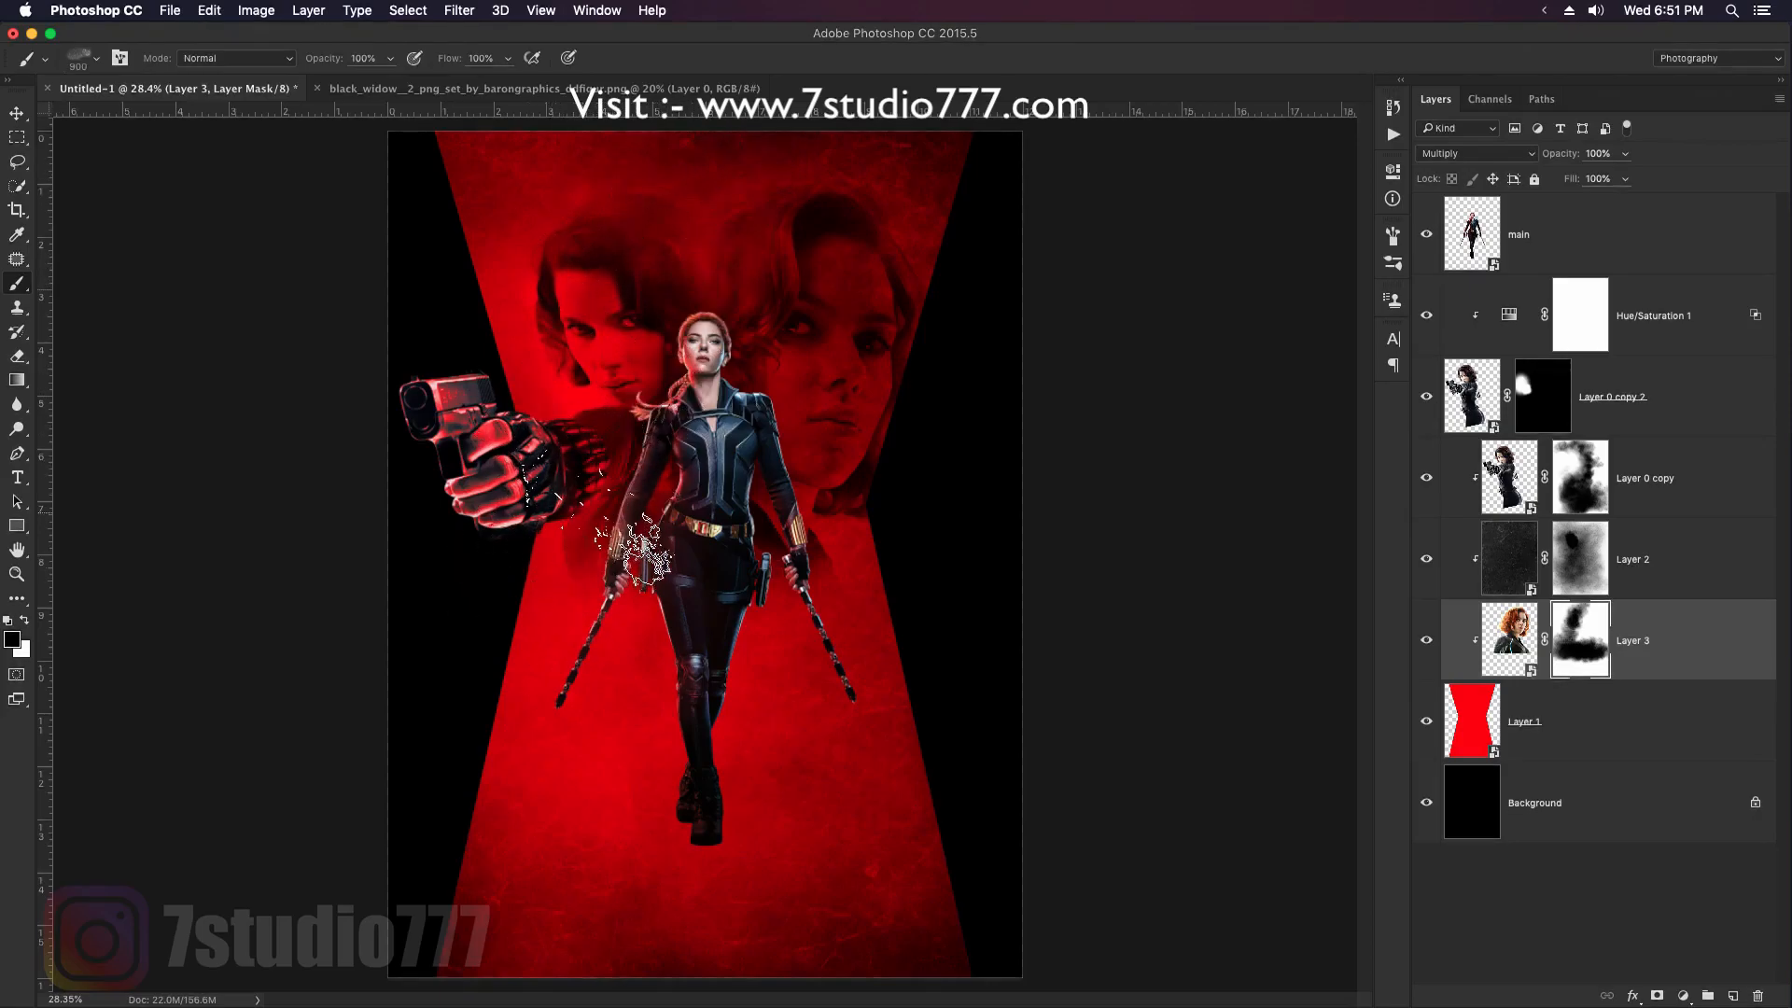
Paint black on Layer 2's mask to clear the texture from the right woman's face
left_click(1584, 550)
scroll(848, 264, "up", 2)
mouse_move(856, 243)
left_mouse_down()
mouse_move(875, 327)
mouse_move(868, 460)
mouse_move(891, 364)
mouse_move(868, 257)
mouse_move(881, 261)
mouse_move(887, 489)
mouse_move(821, 429)
mouse_move(784, 522)
mouse_move(826, 515)
mouse_move(868, 305)
left_mouse_up()
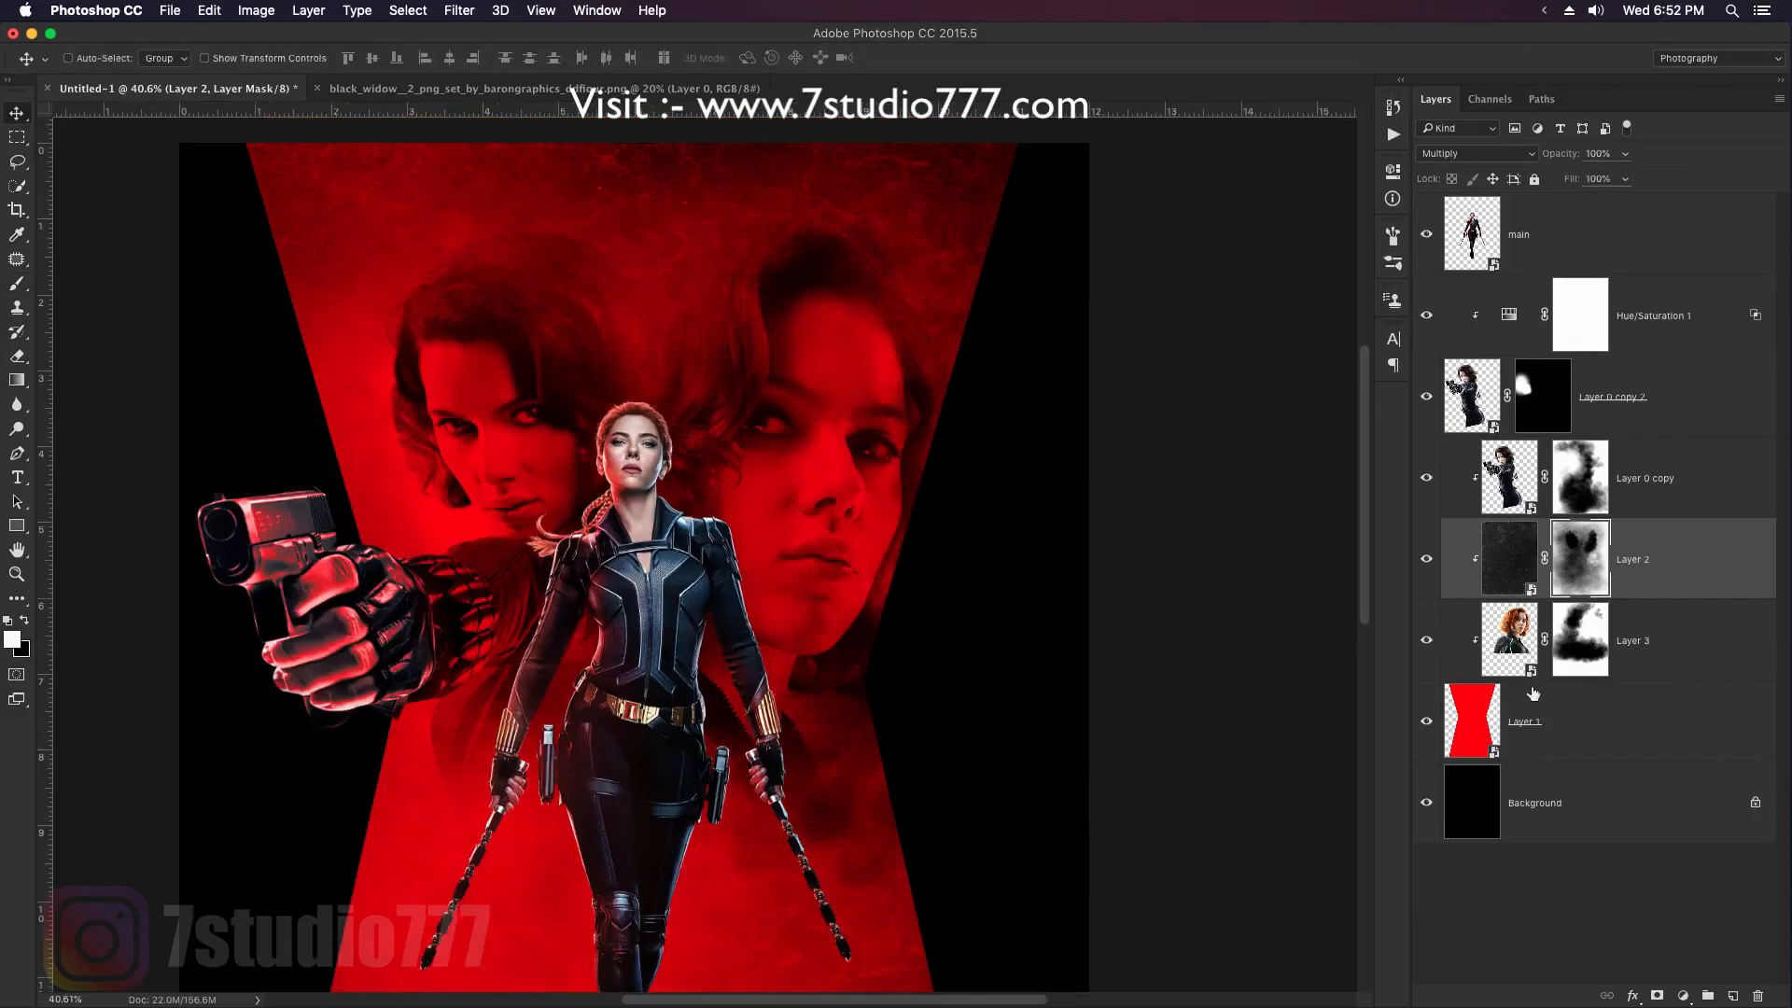
Set the opacity of the Layer 3 portrait to 45%
left_click(1517, 644)
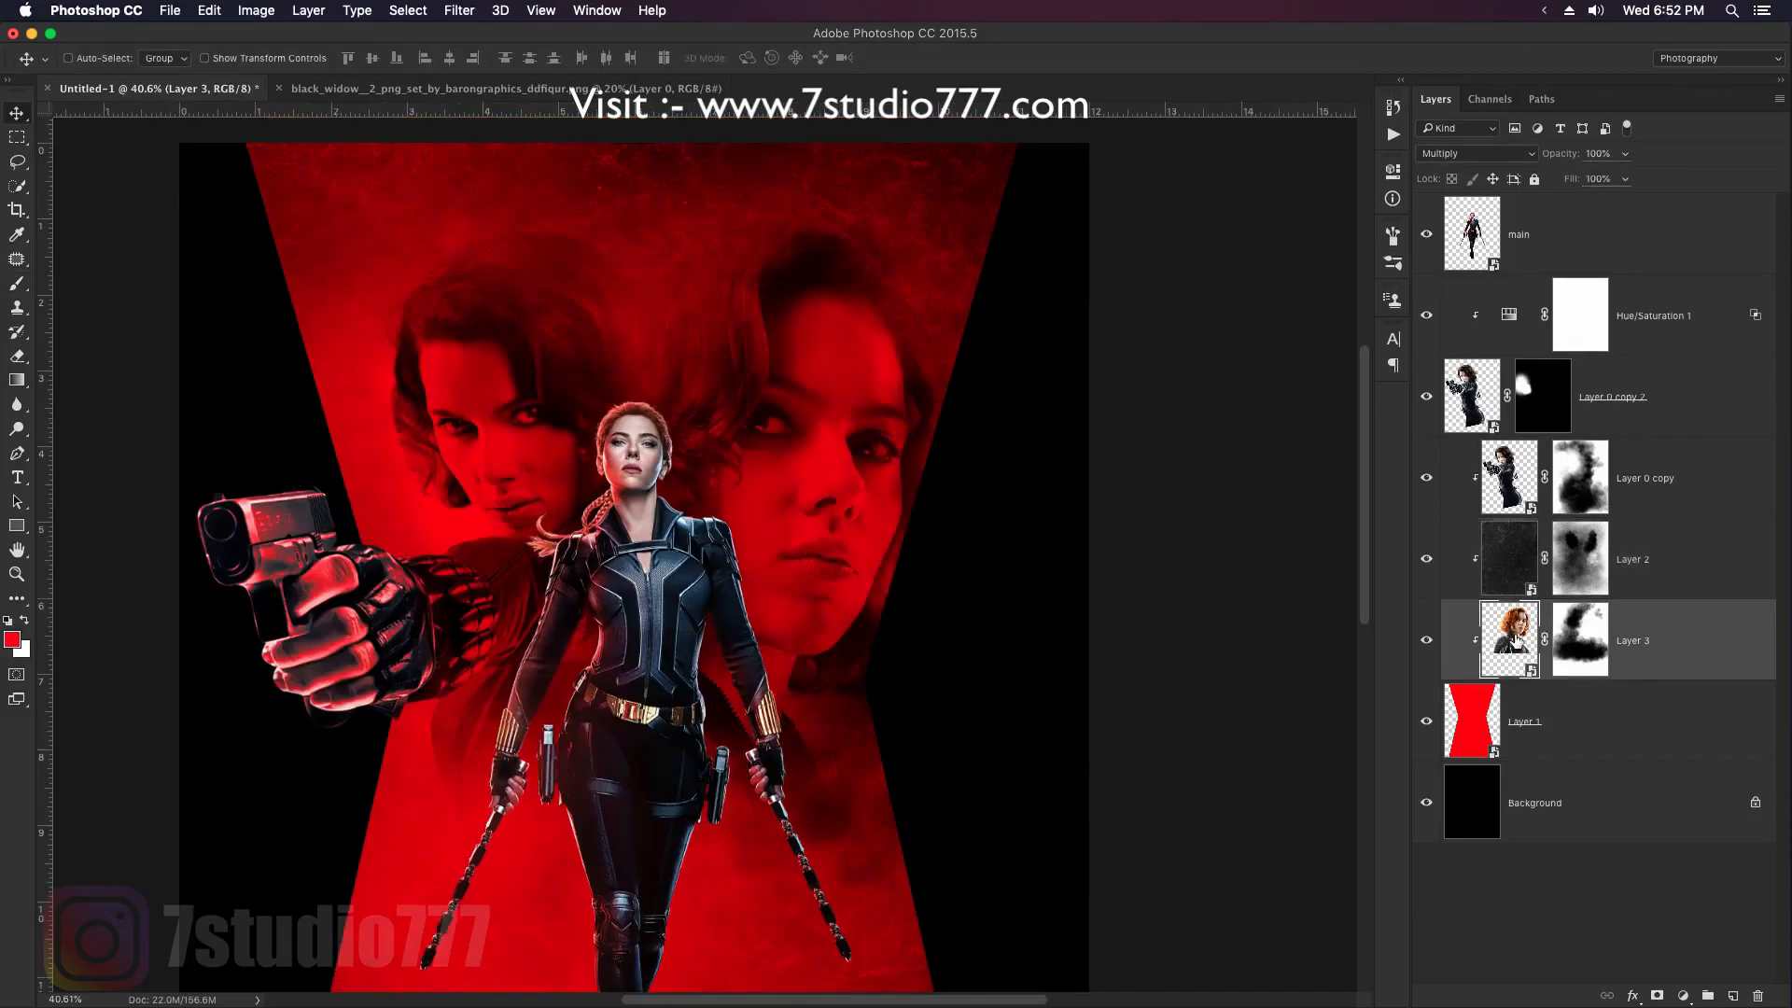
left_click_drag(1562, 160, 1511, 162)
type("45")
key("Return")
Add the photo of the woman aiming a gun above Layer 1, position it at the hourglass's lower left, and convert it to a Smart Object
key("super+0")
left_click(1653, 738)
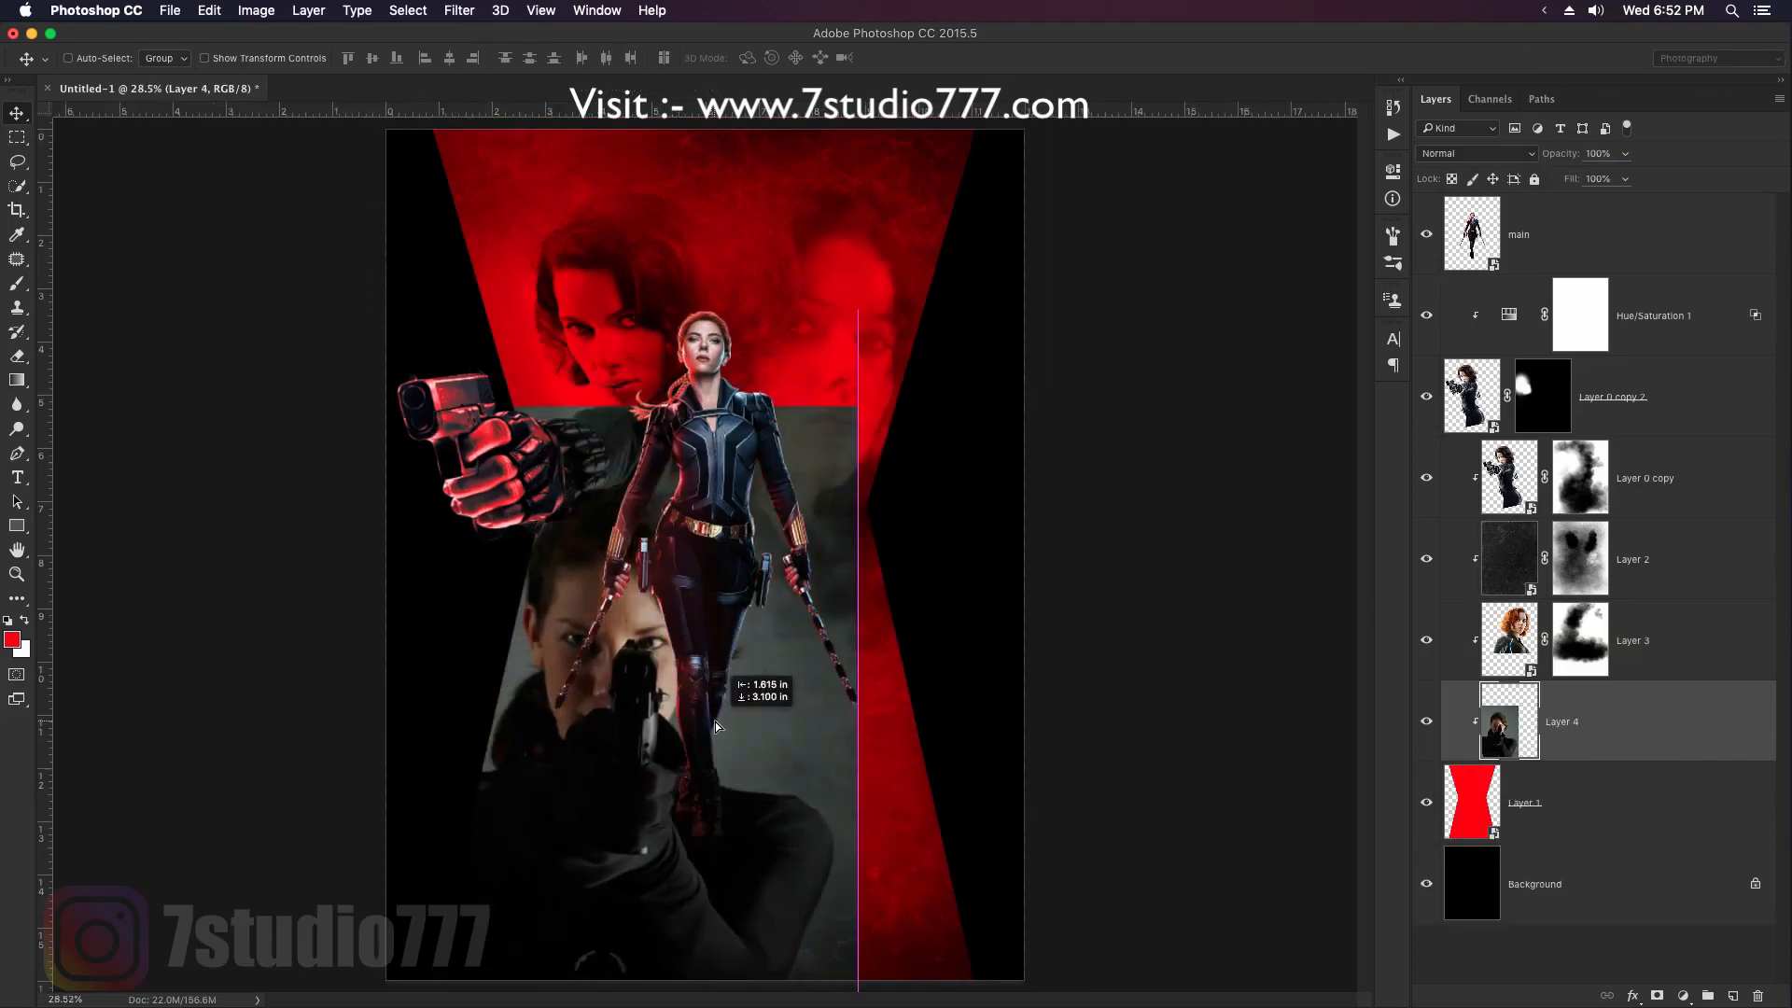
left_click_drag(721, 670, 712, 673)
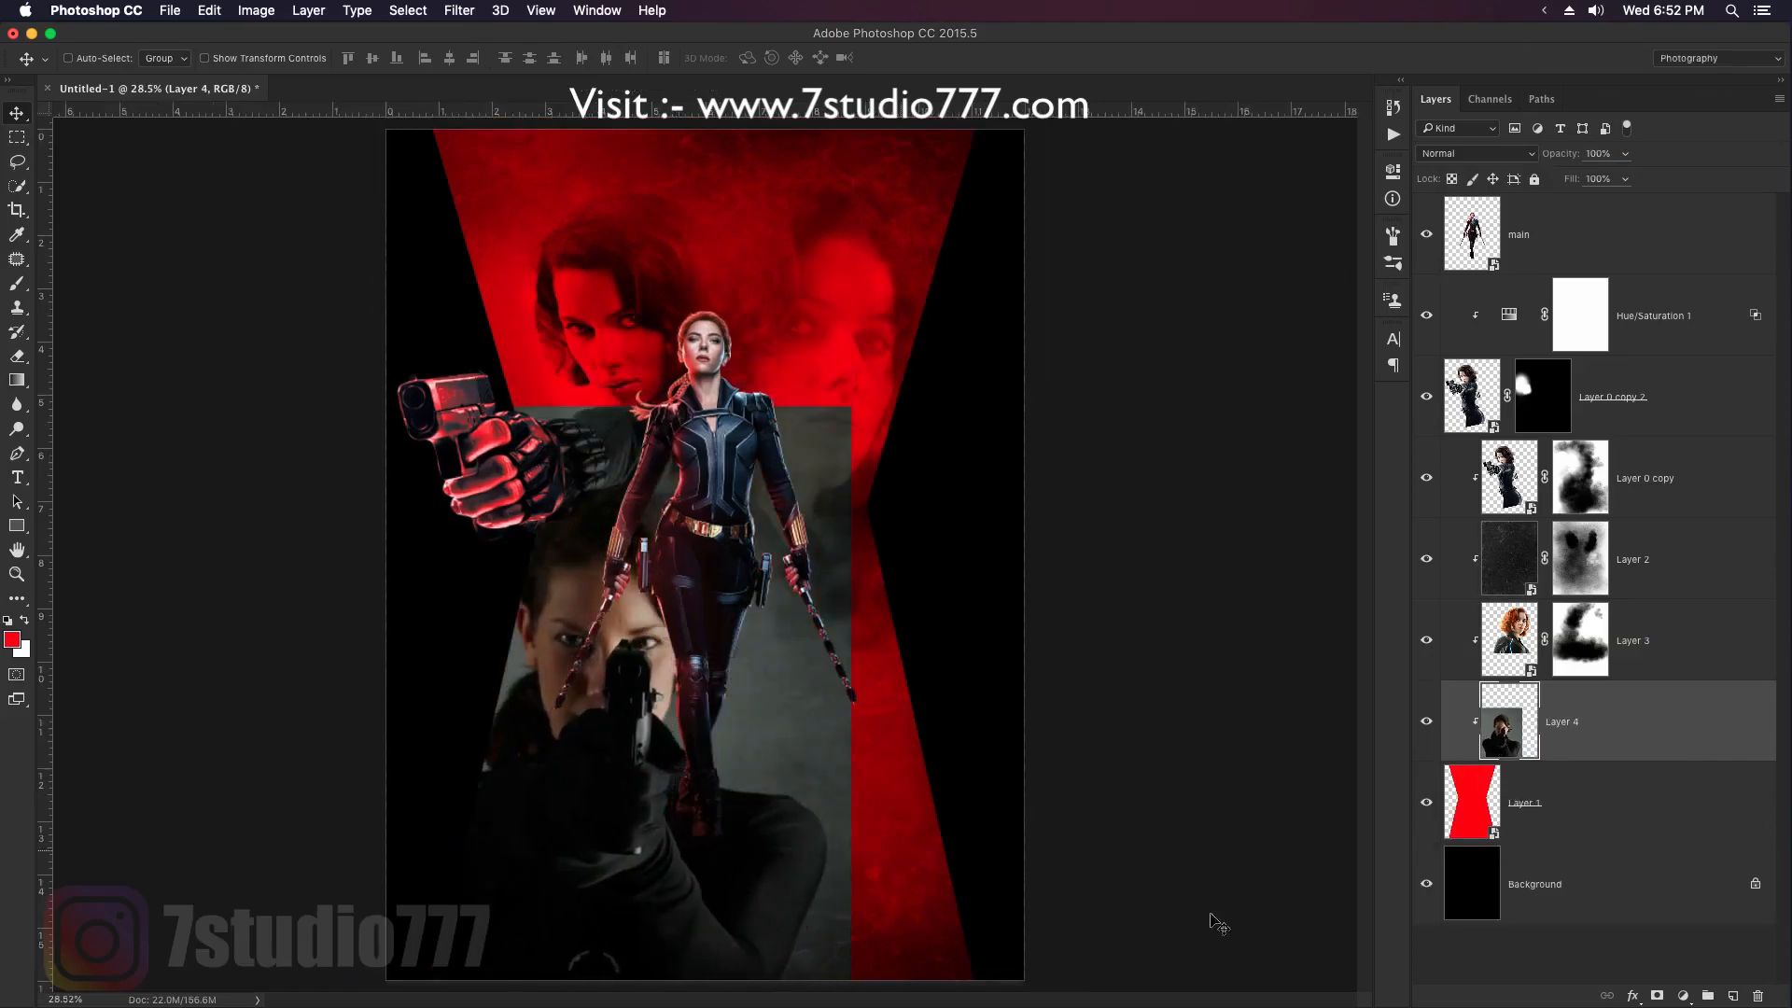
right_click(1613, 736)
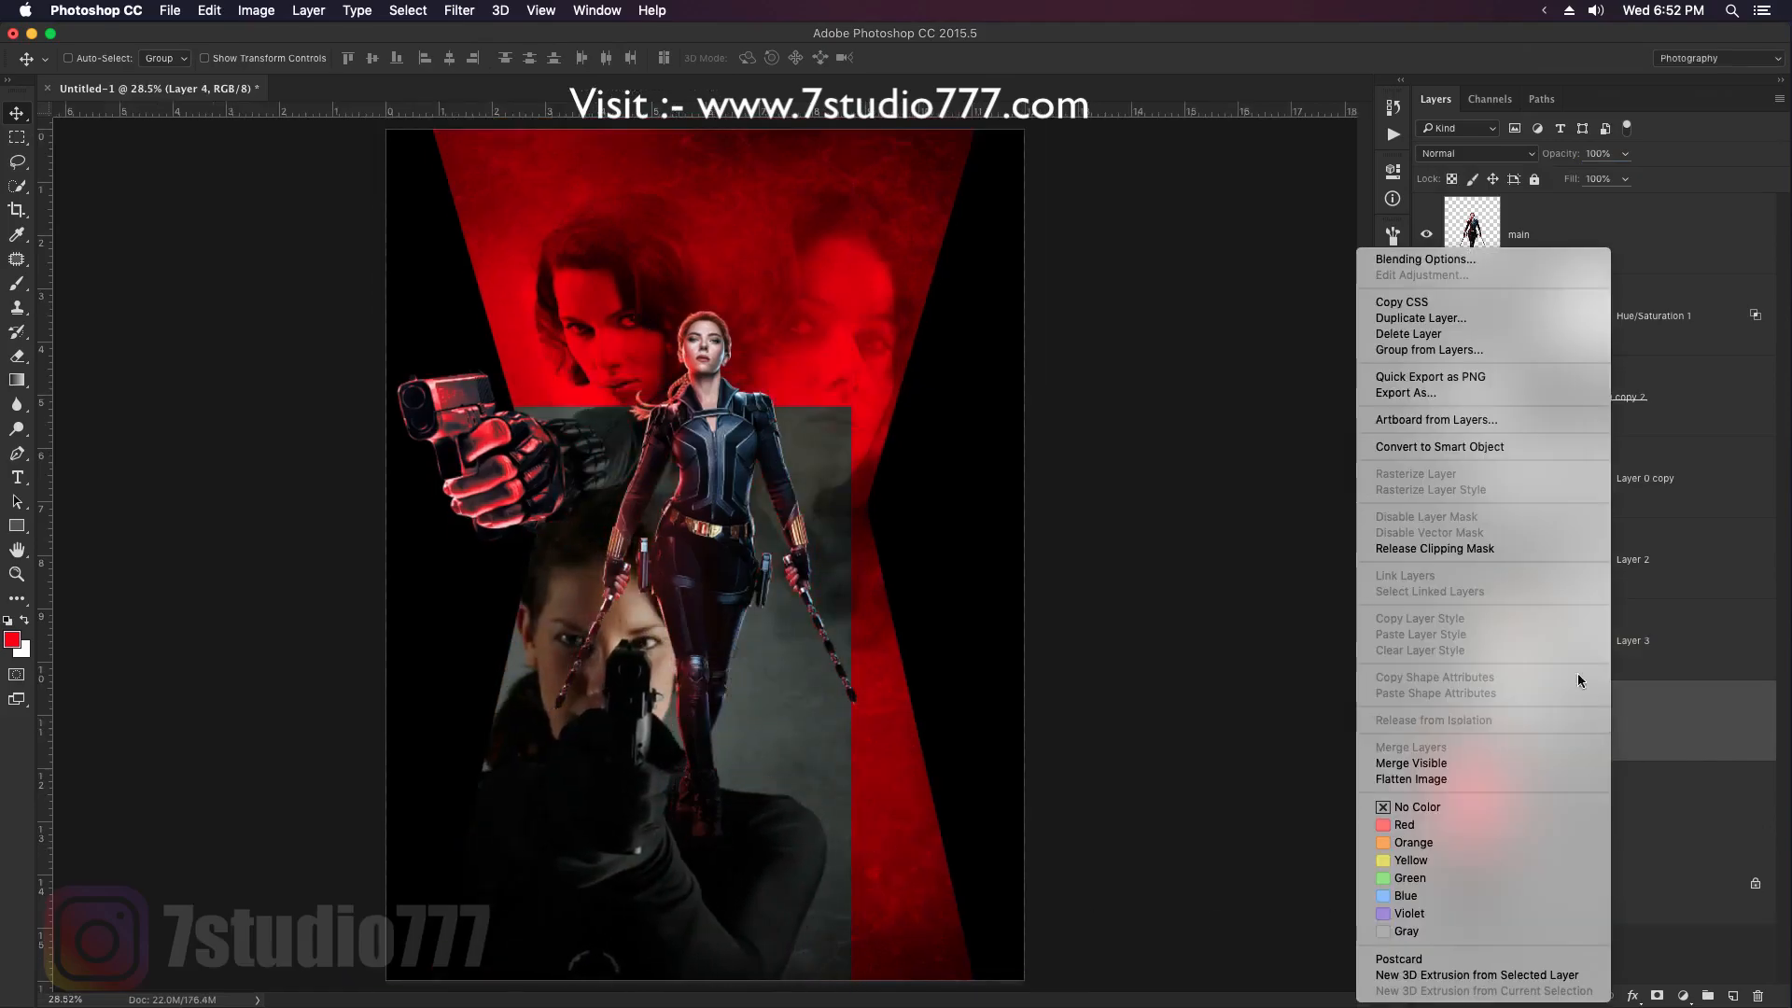
left_click(1460, 448)
Set Layer 4's blend mode to Multiply, rotate the photo about -2.39°, and adjust its placement
left_click(1458, 153)
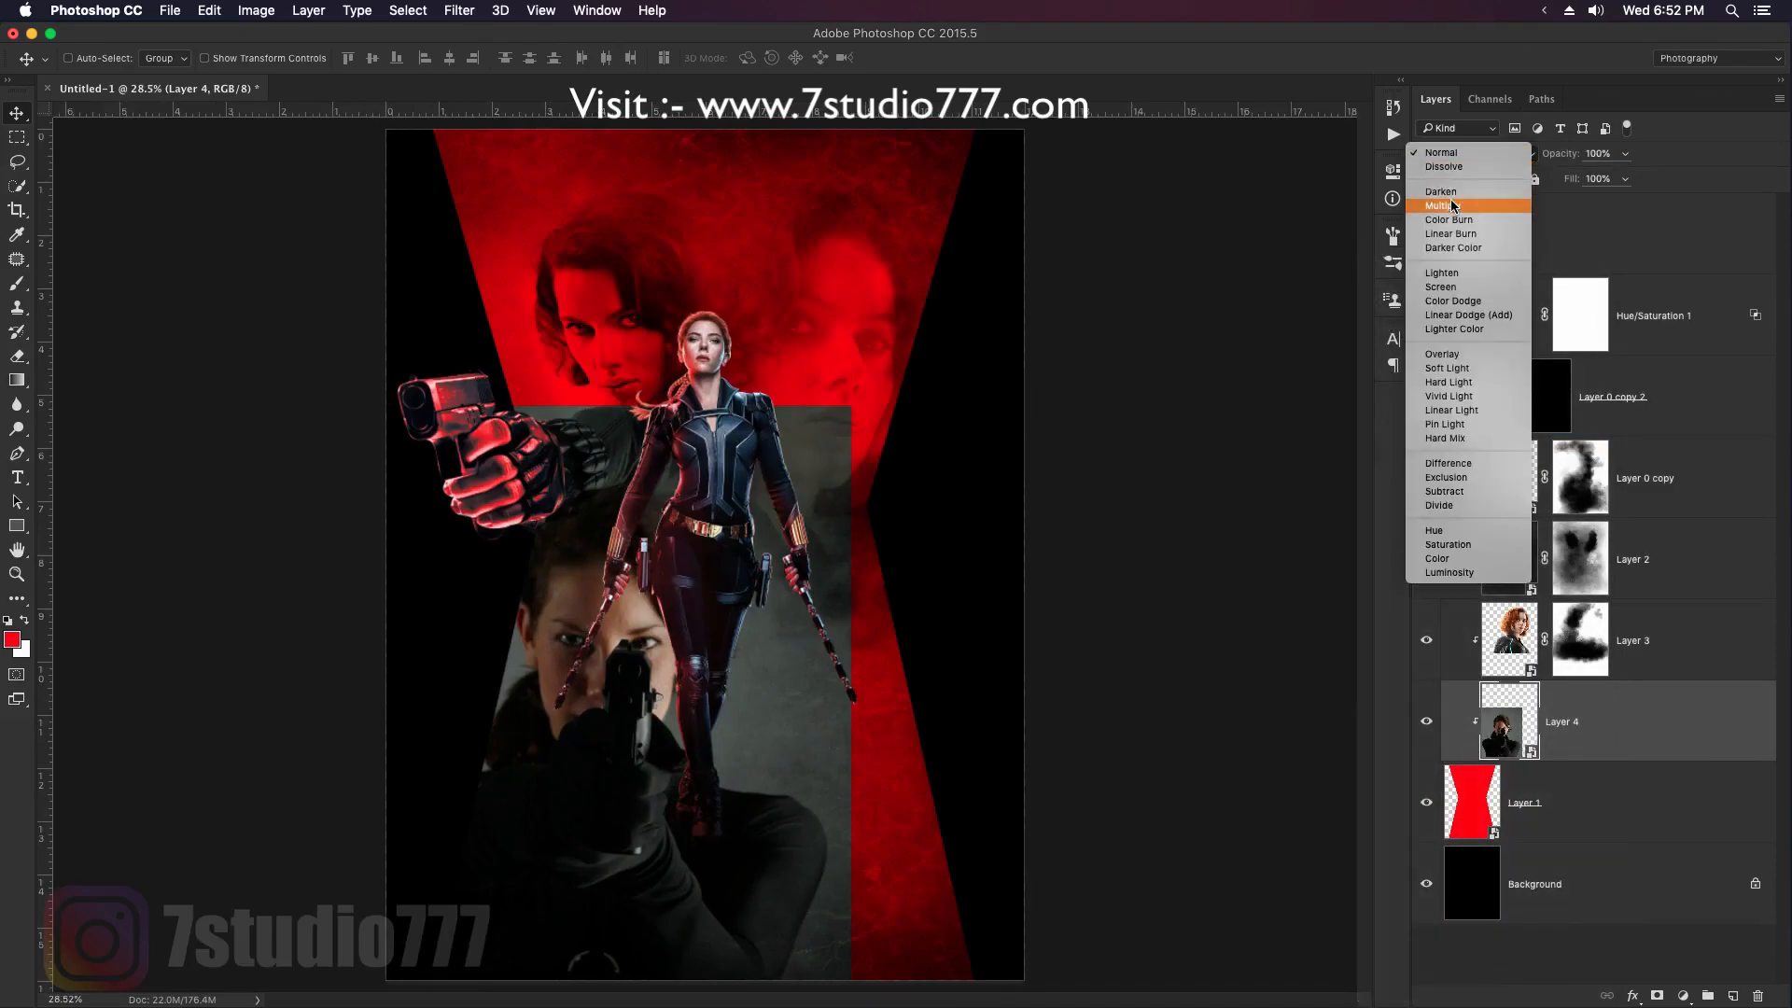
left_click(1443, 205)
key("super+t")
left_click_drag(1072, 648, 1077, 630)
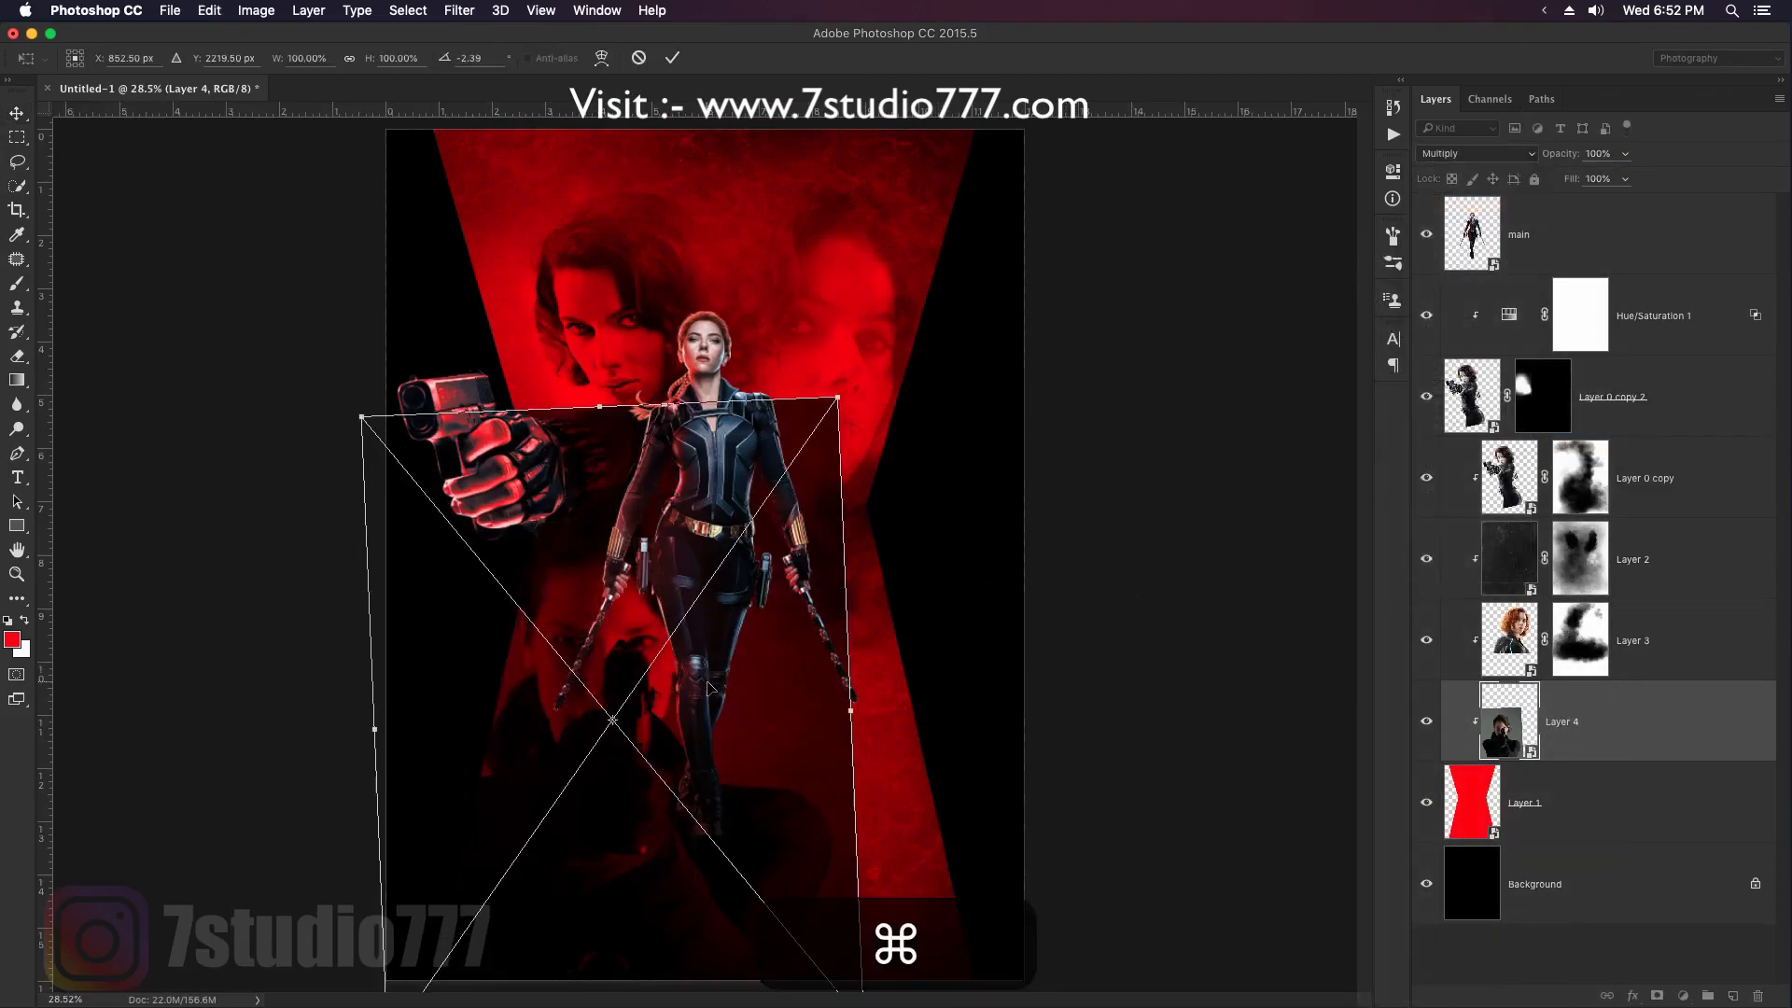
left_click_drag(850, 710, 862, 710)
key("Return")
Brighten the Layer 4 photo with Levels by lowering the white input level
key("super+l")
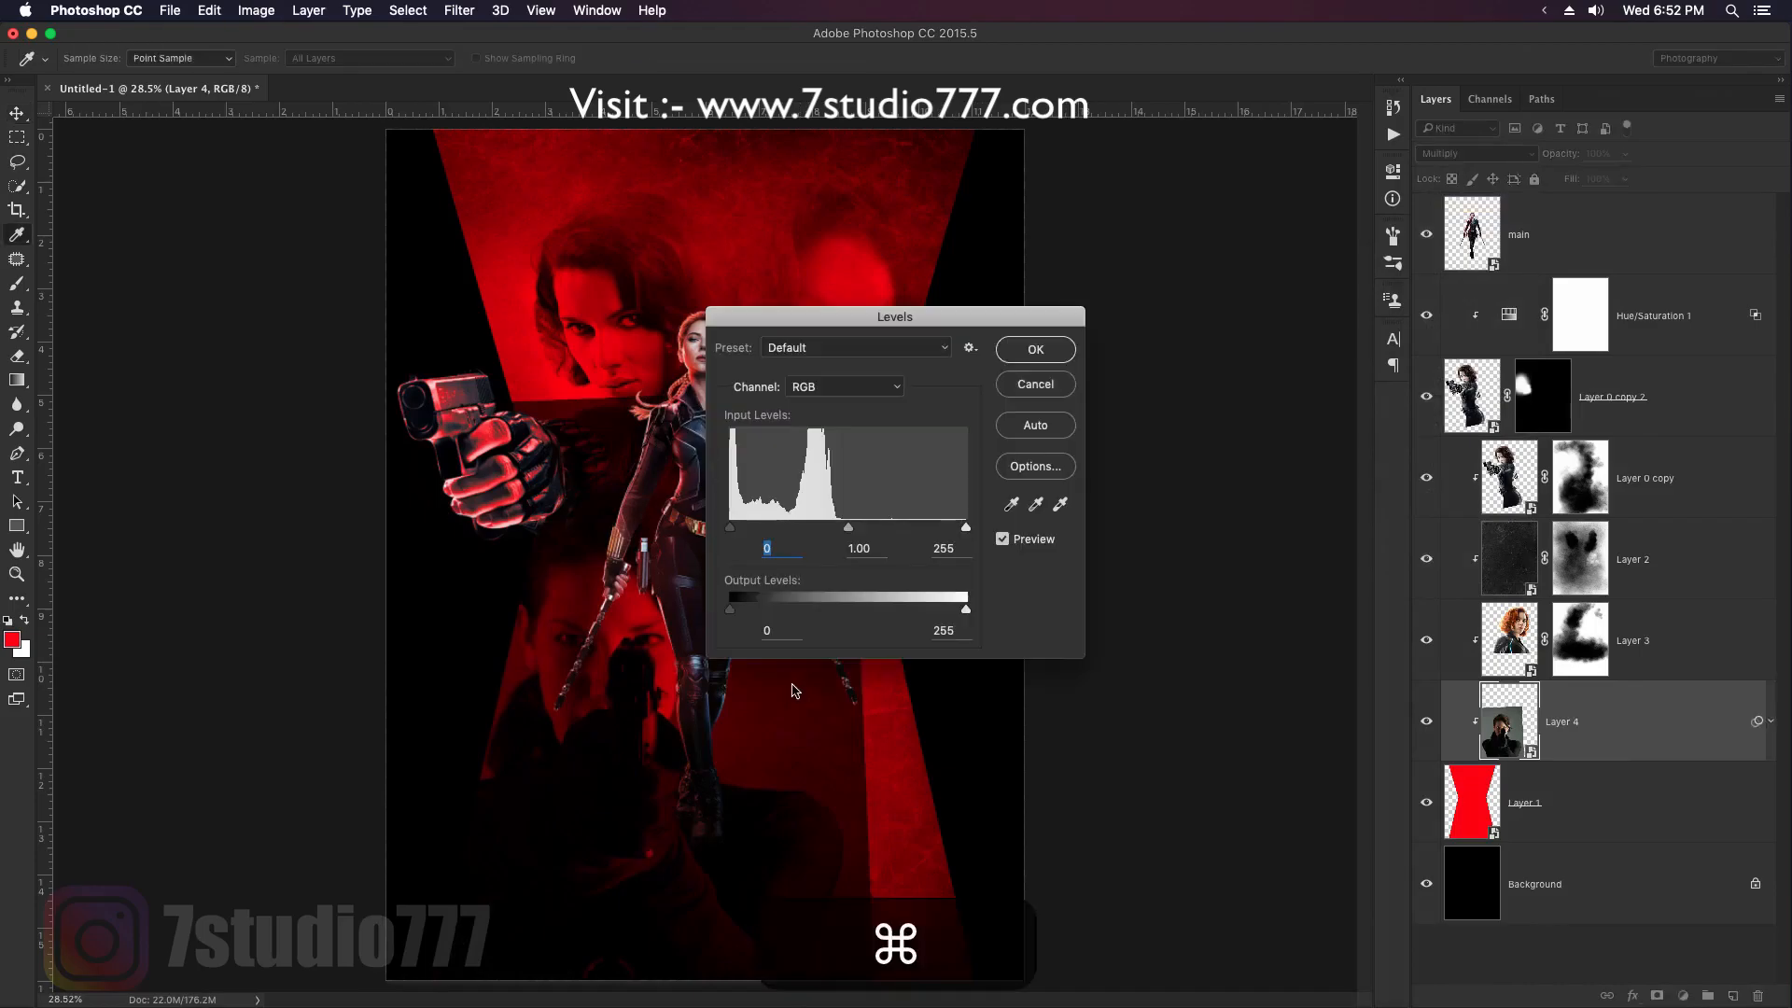
left_click_drag(920, 306, 1057, 290)
left_click_drag(1101, 511, 942, 513)
key("Return")
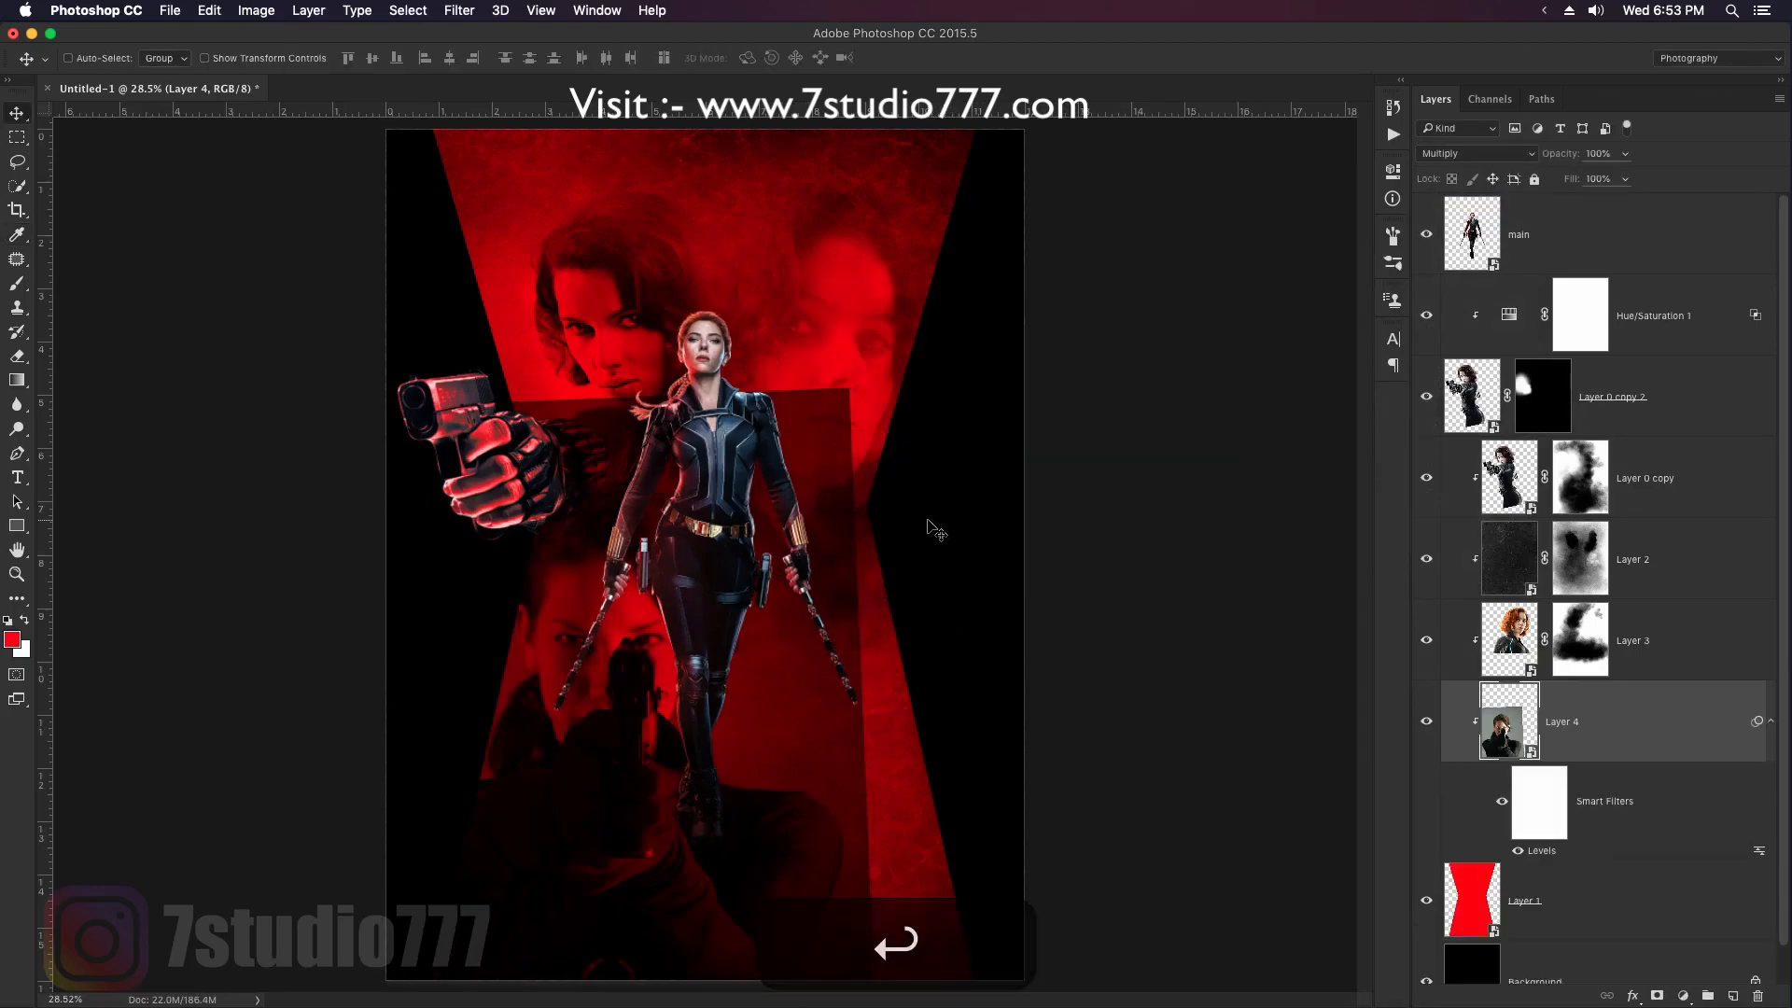
Hide Layer 4 with a black layer mask and paint white to reveal the woman's face, gun and arms
key("alt")
left_click(1657, 996, "alt")
key("b")
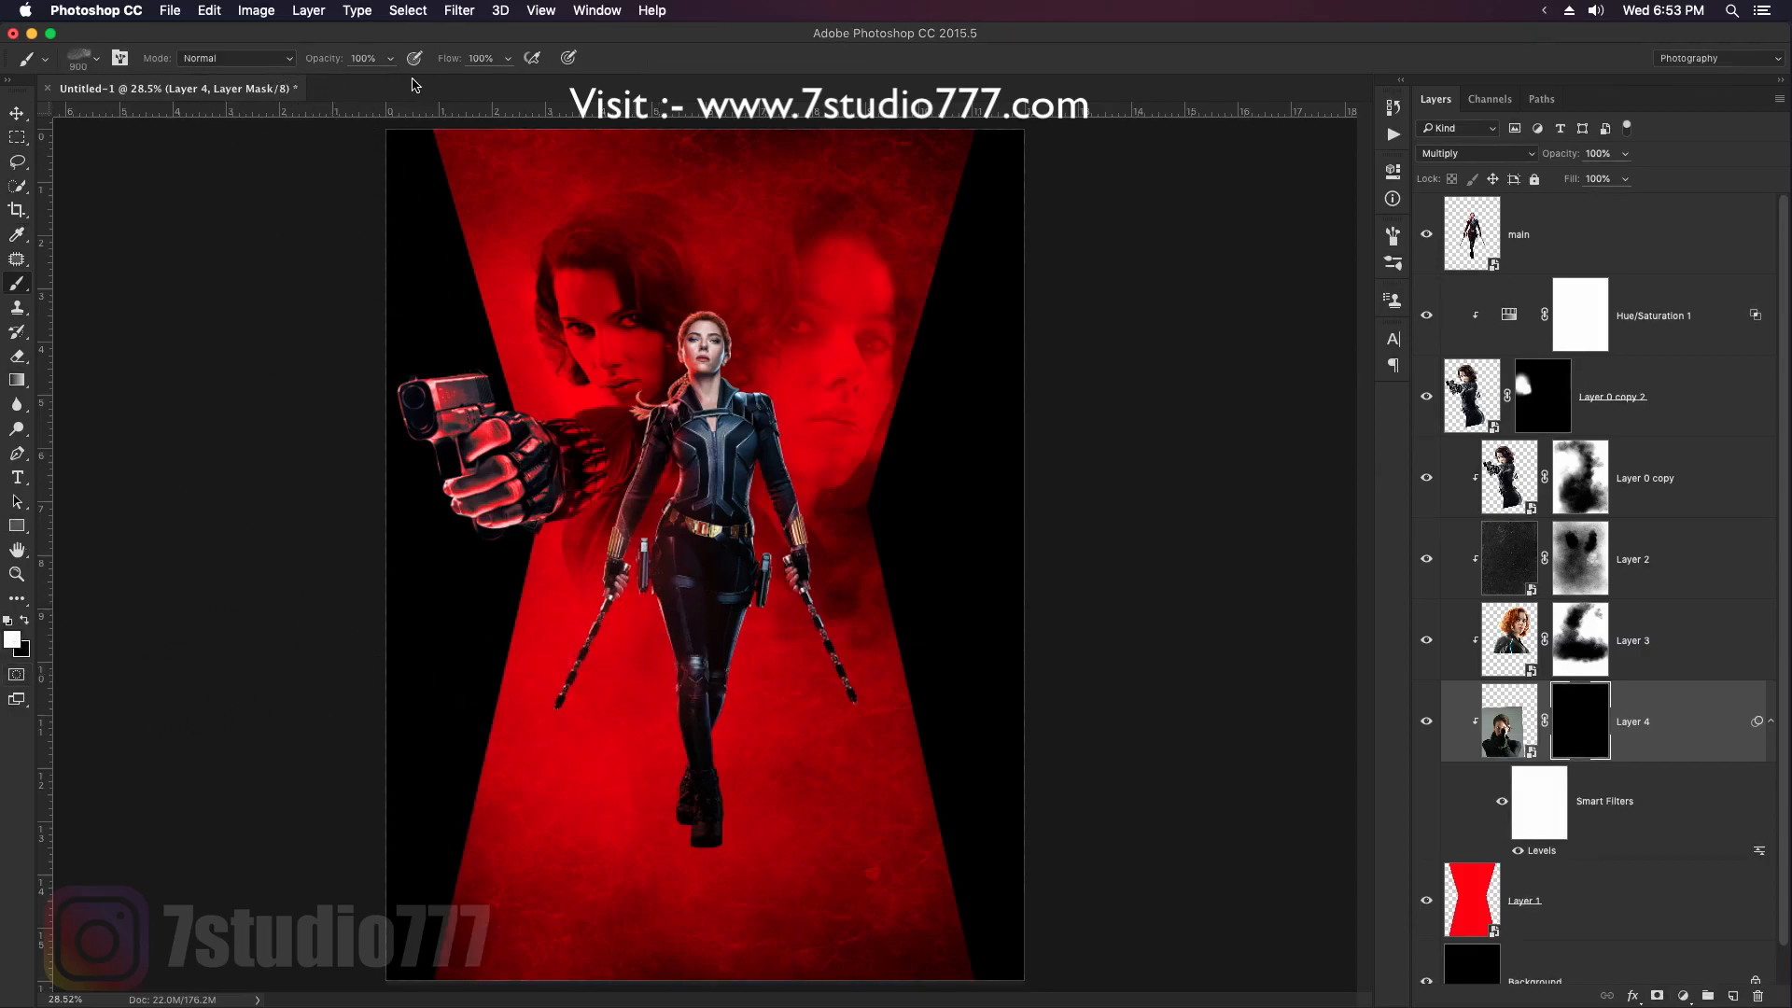
left_click(579, 702)
left_click(598, 658)
left_click(595, 745)
left_click(593, 829)
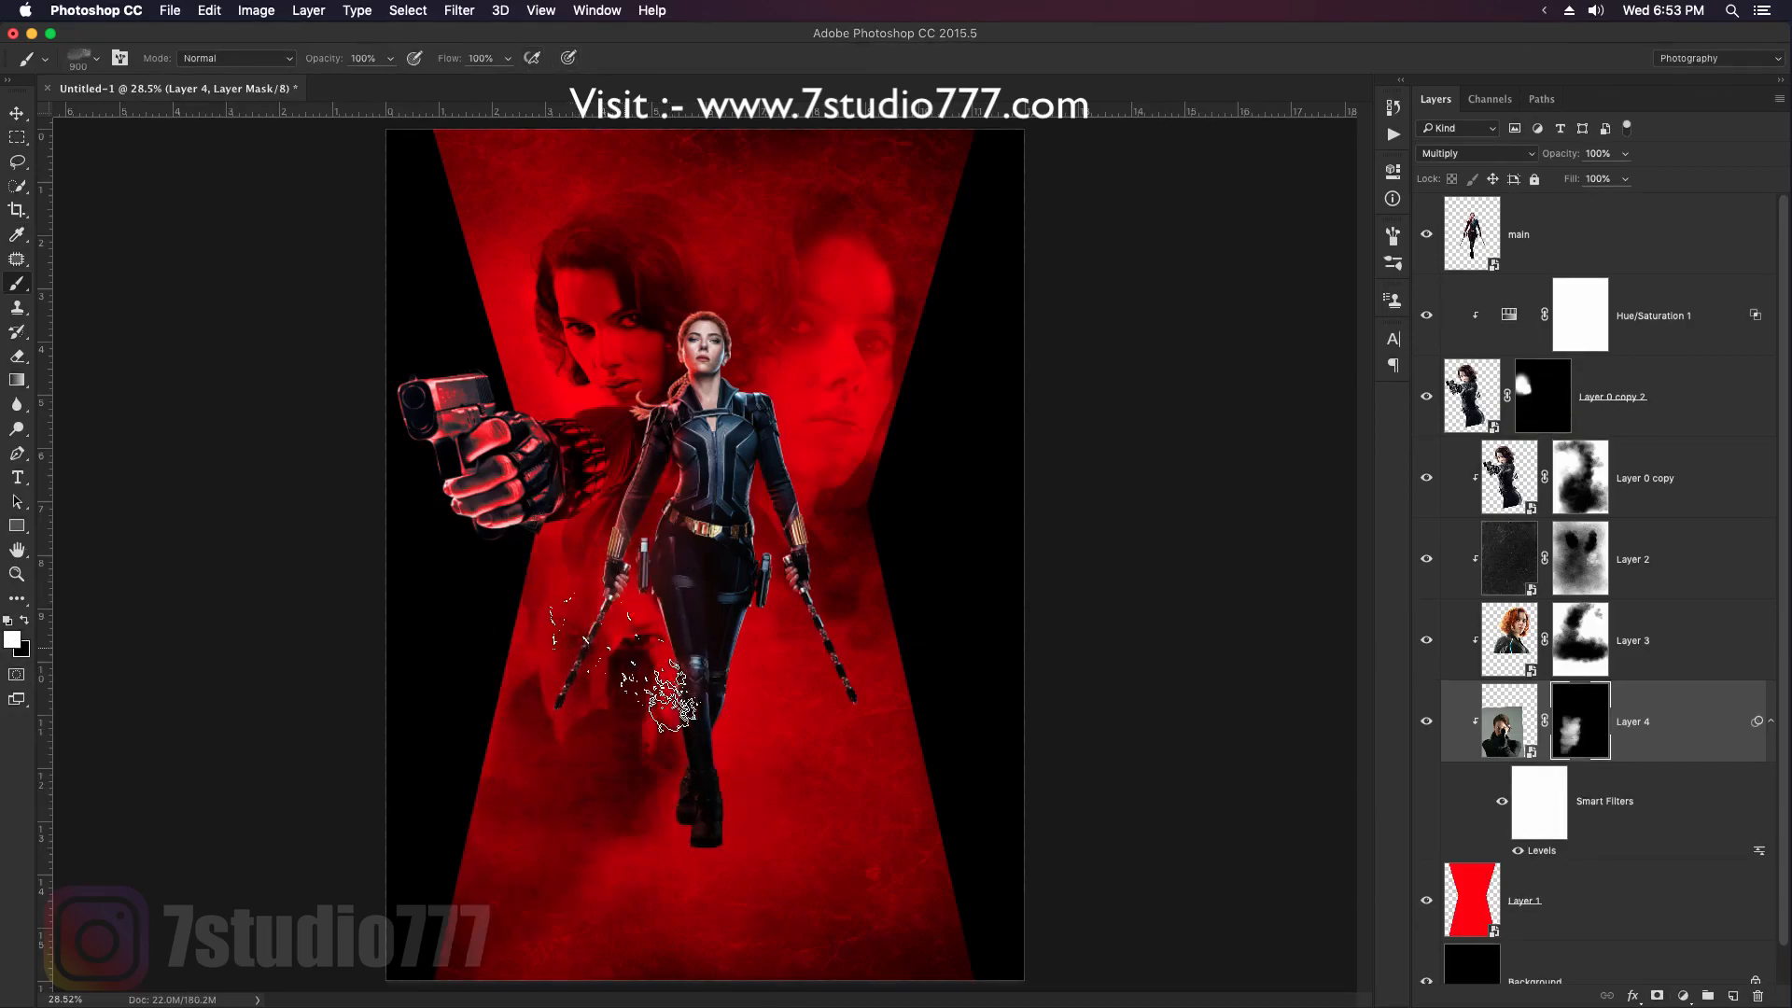
Refine Layer 4's mask around the woman's gun and hands using a smaller brush of about 400 px
key("bracketleft")
key("bracketleft")
key("bracketleft")
key("bracketleft")
key("bracketleft")
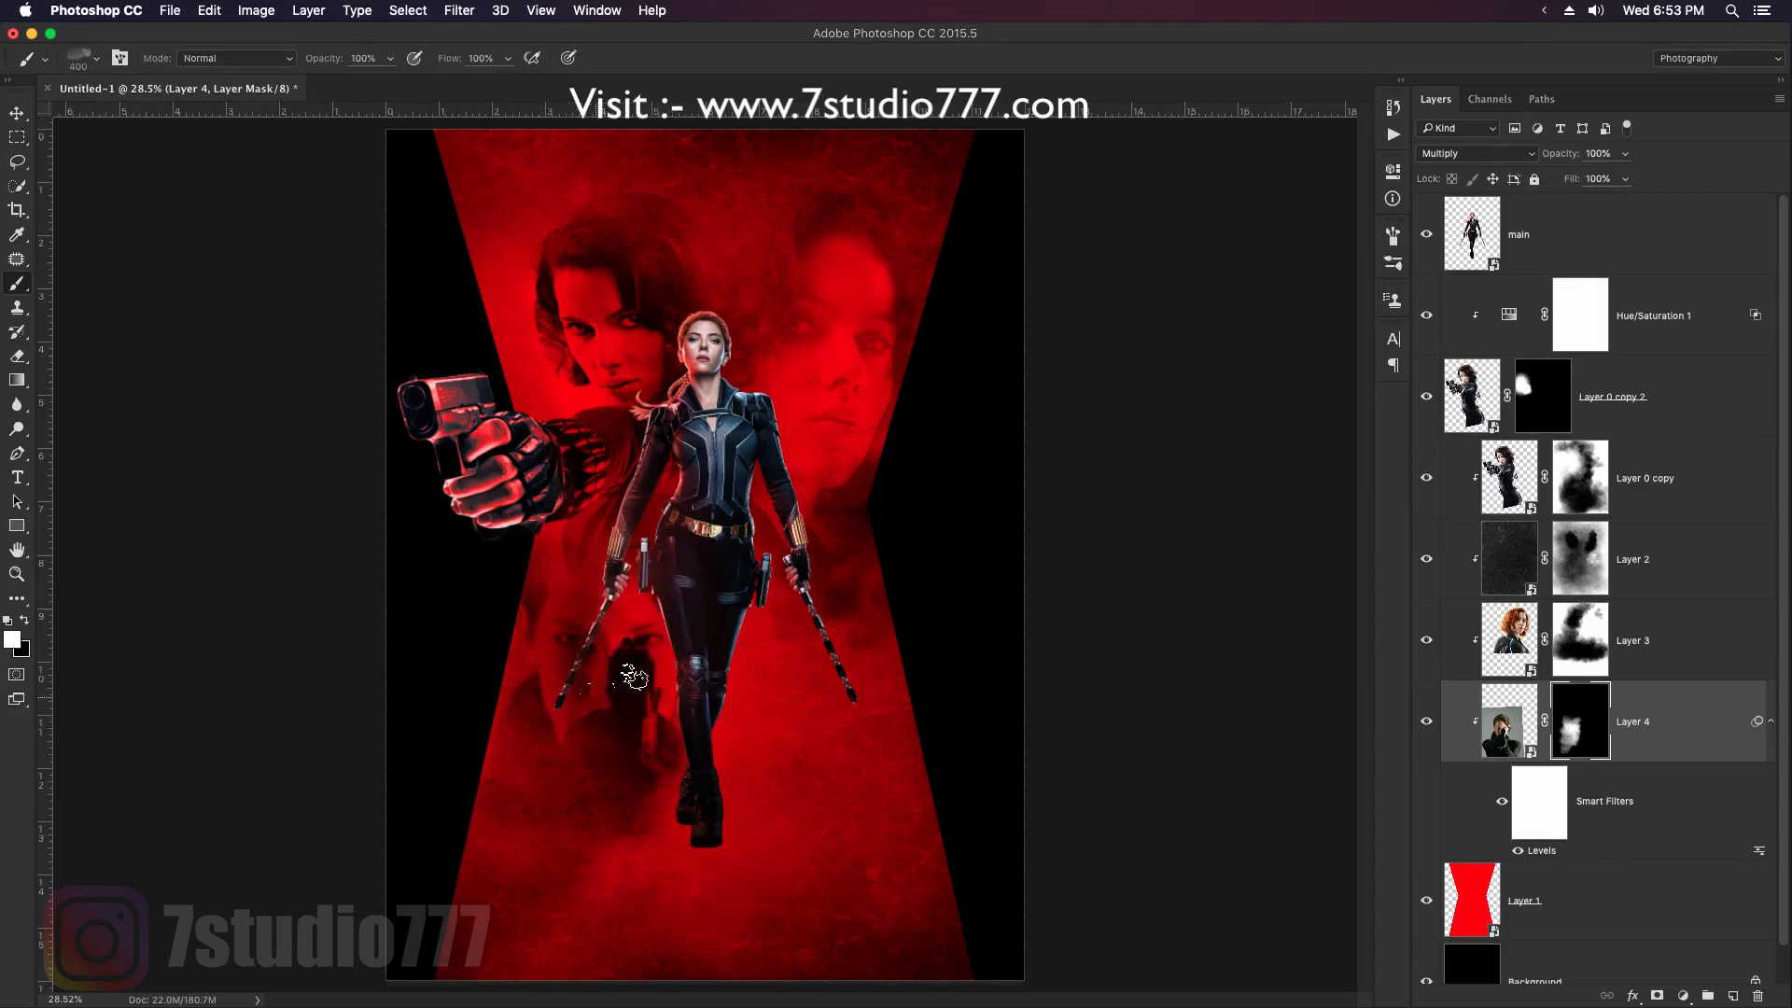
key("v")
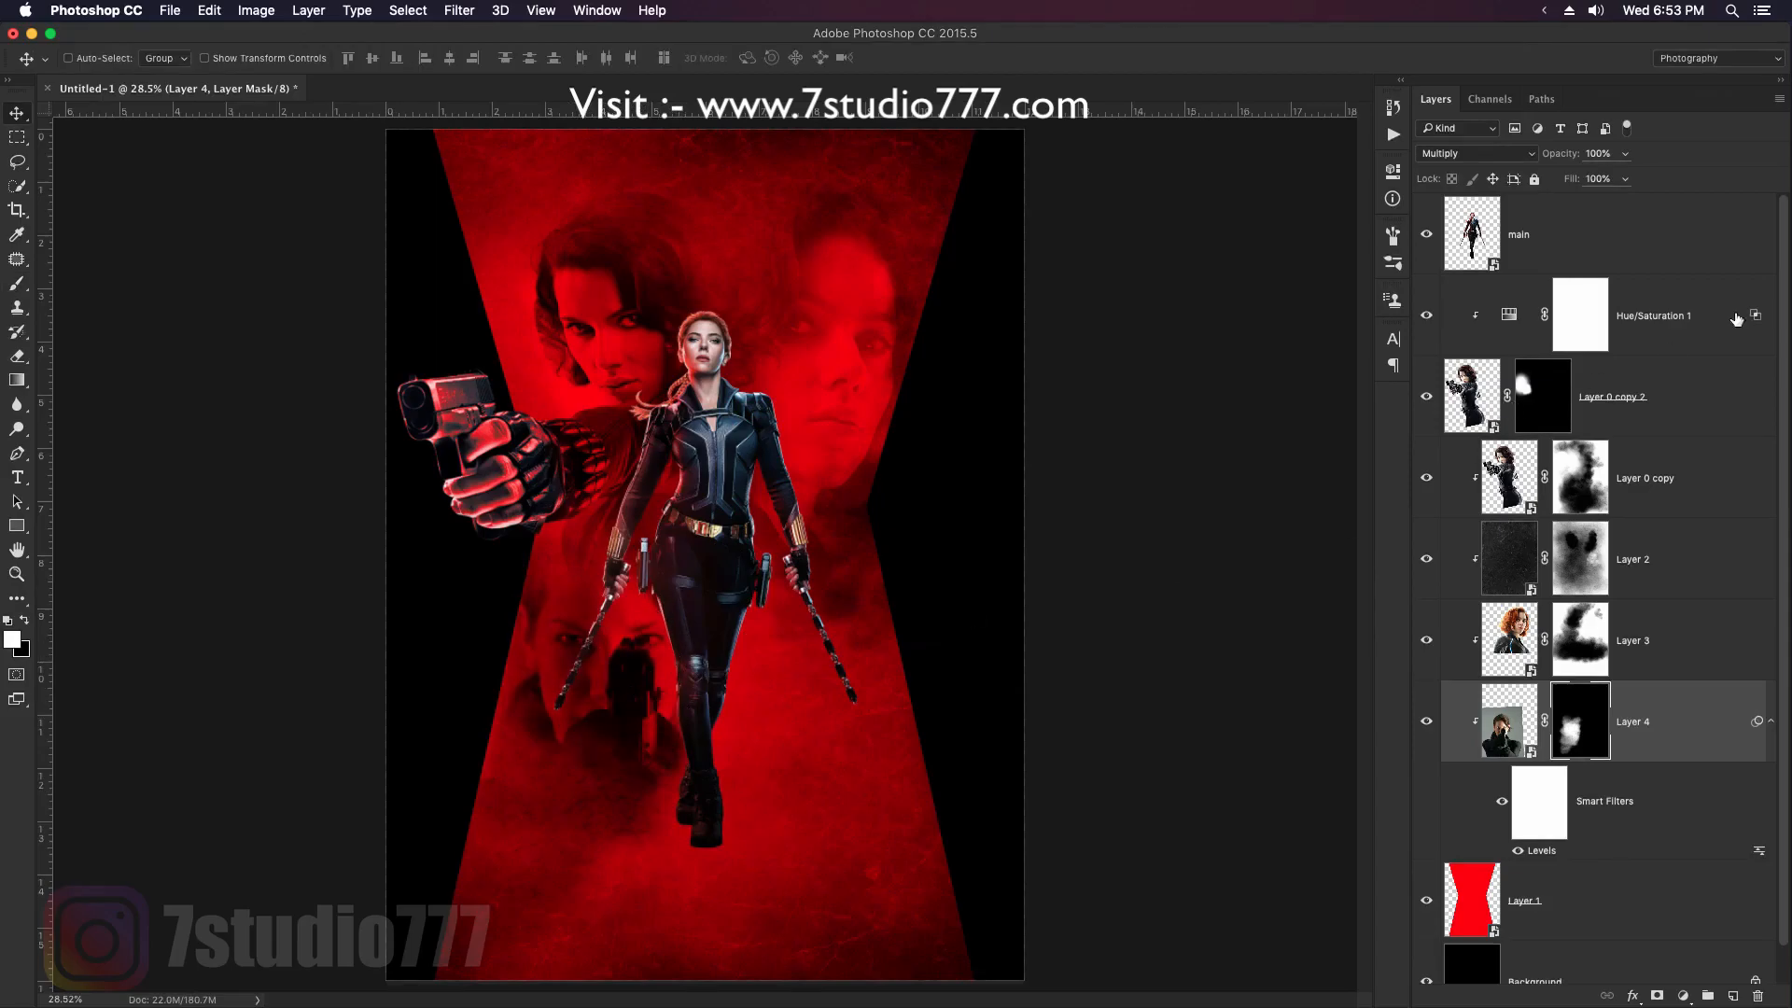
Add a layer mask to Layer 1 and fade the hourglass's bottom and top edges into black with linear gradients
left_click(1632, 895)
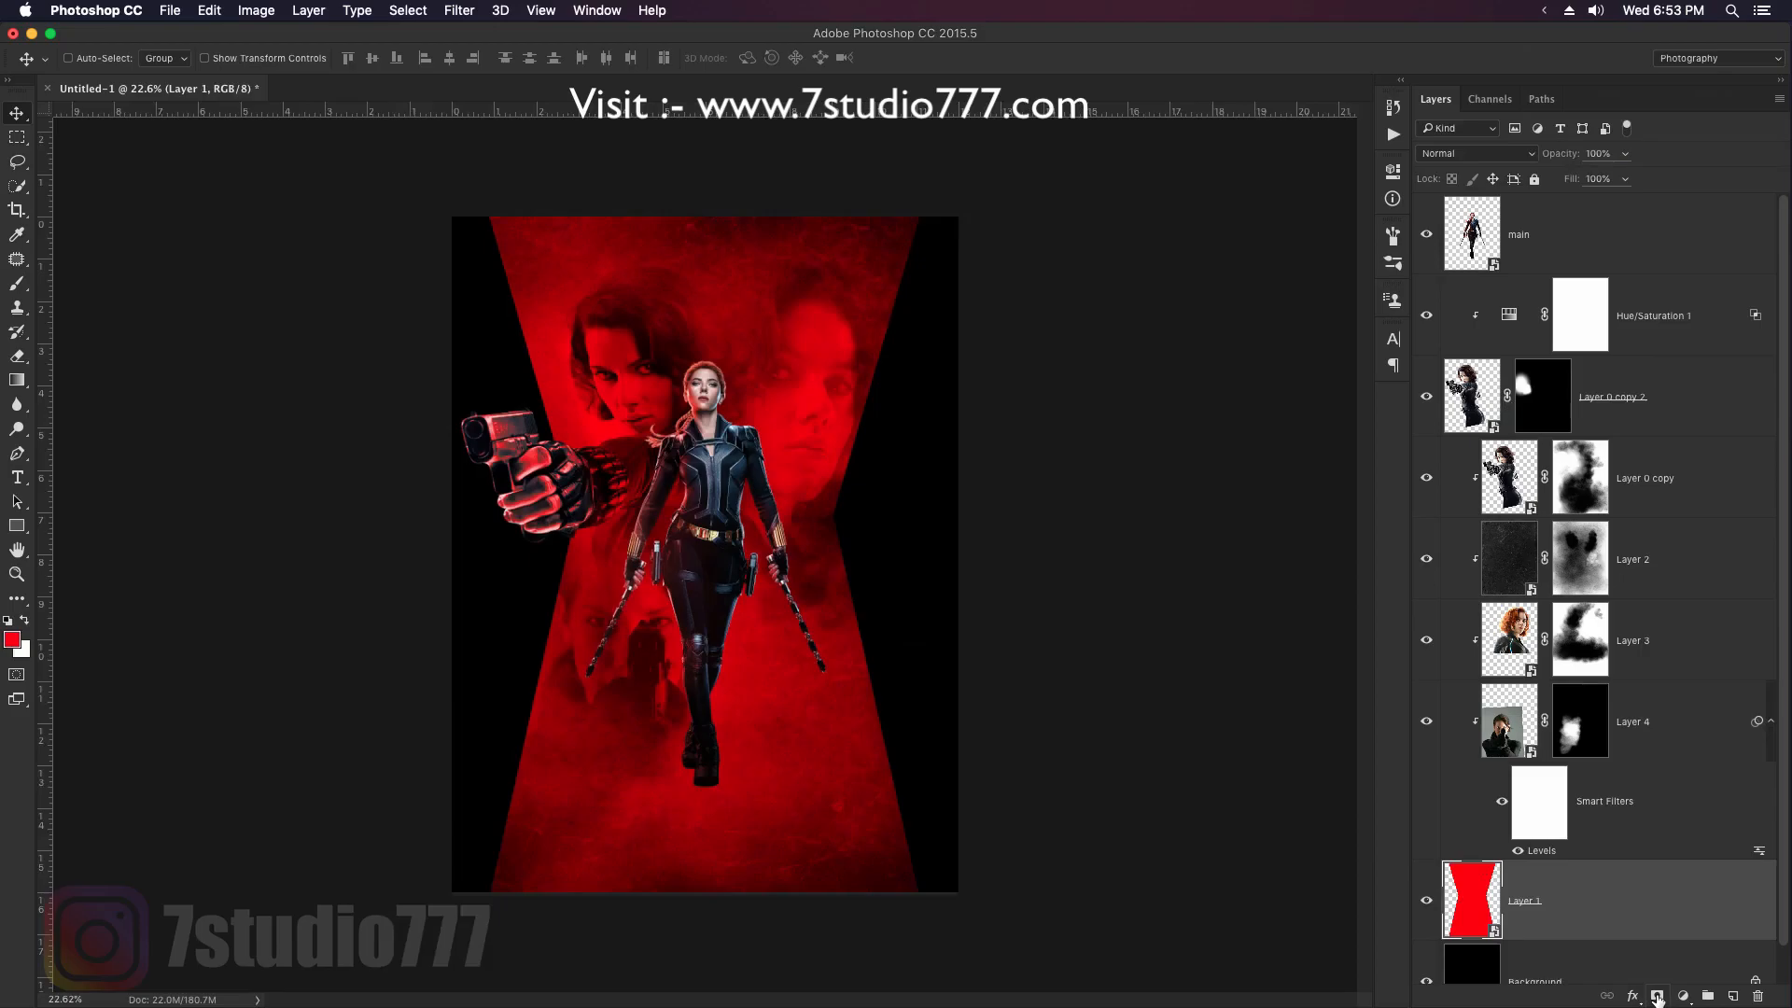
left_click(1657, 996)
key("g")
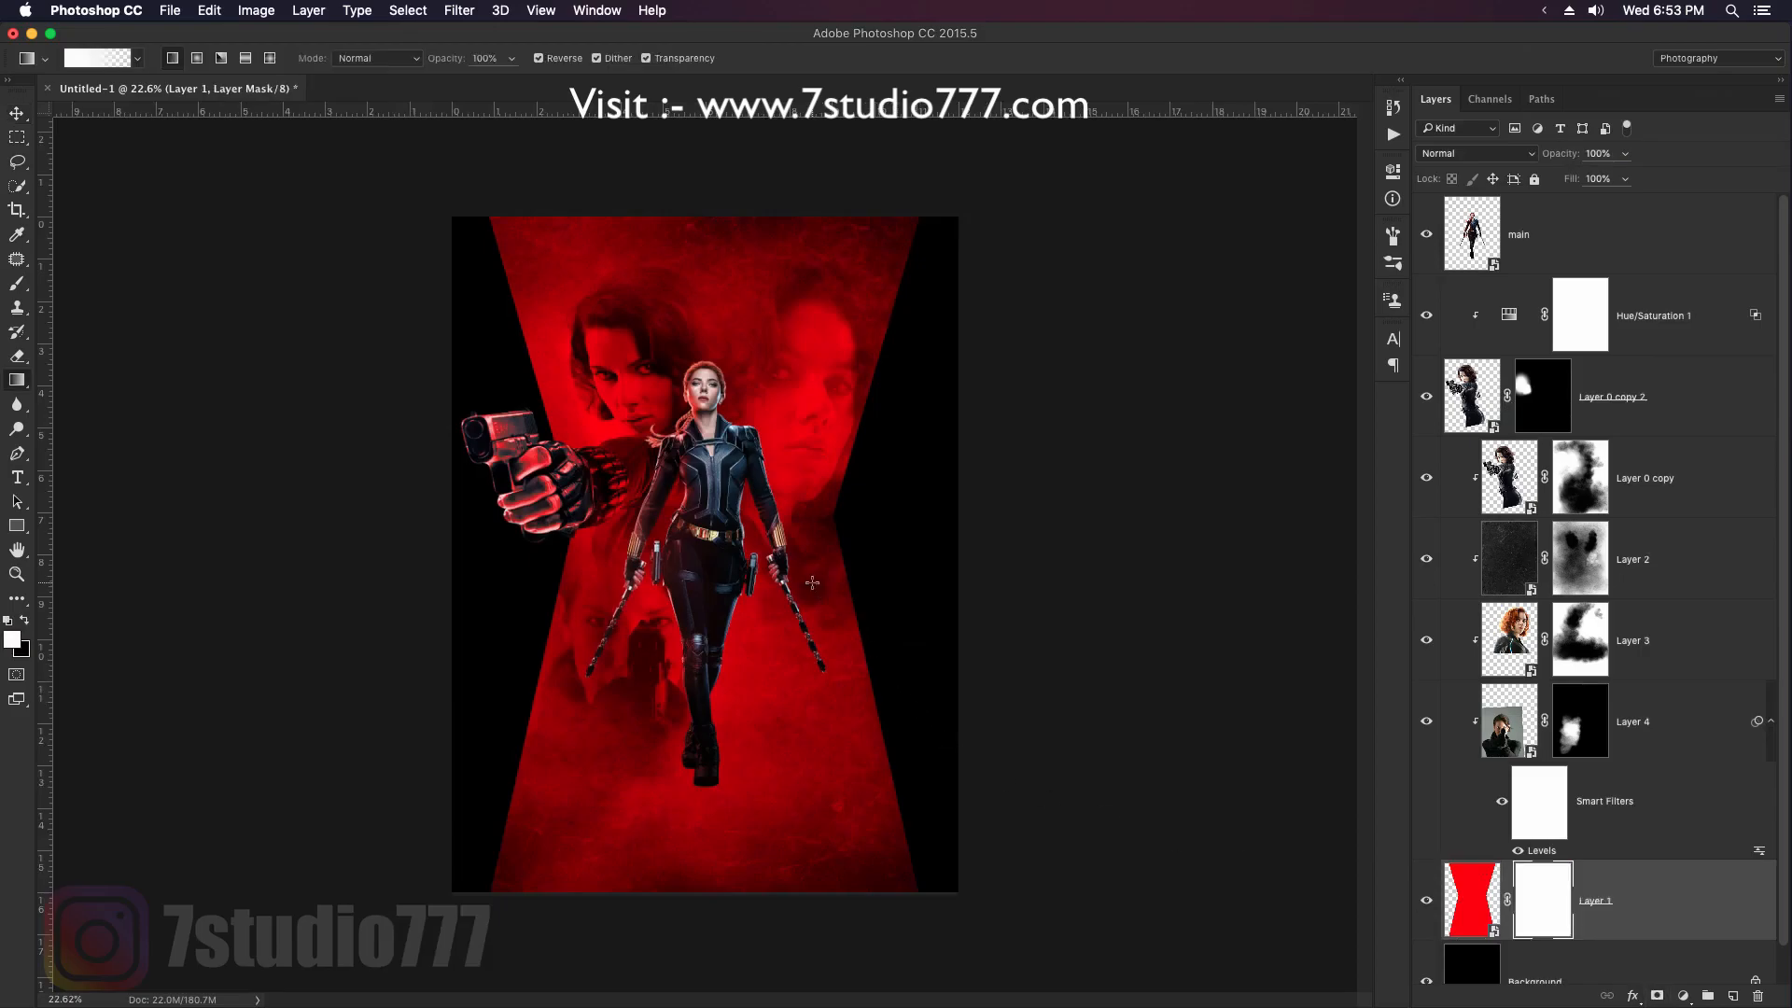
left_click(26, 621)
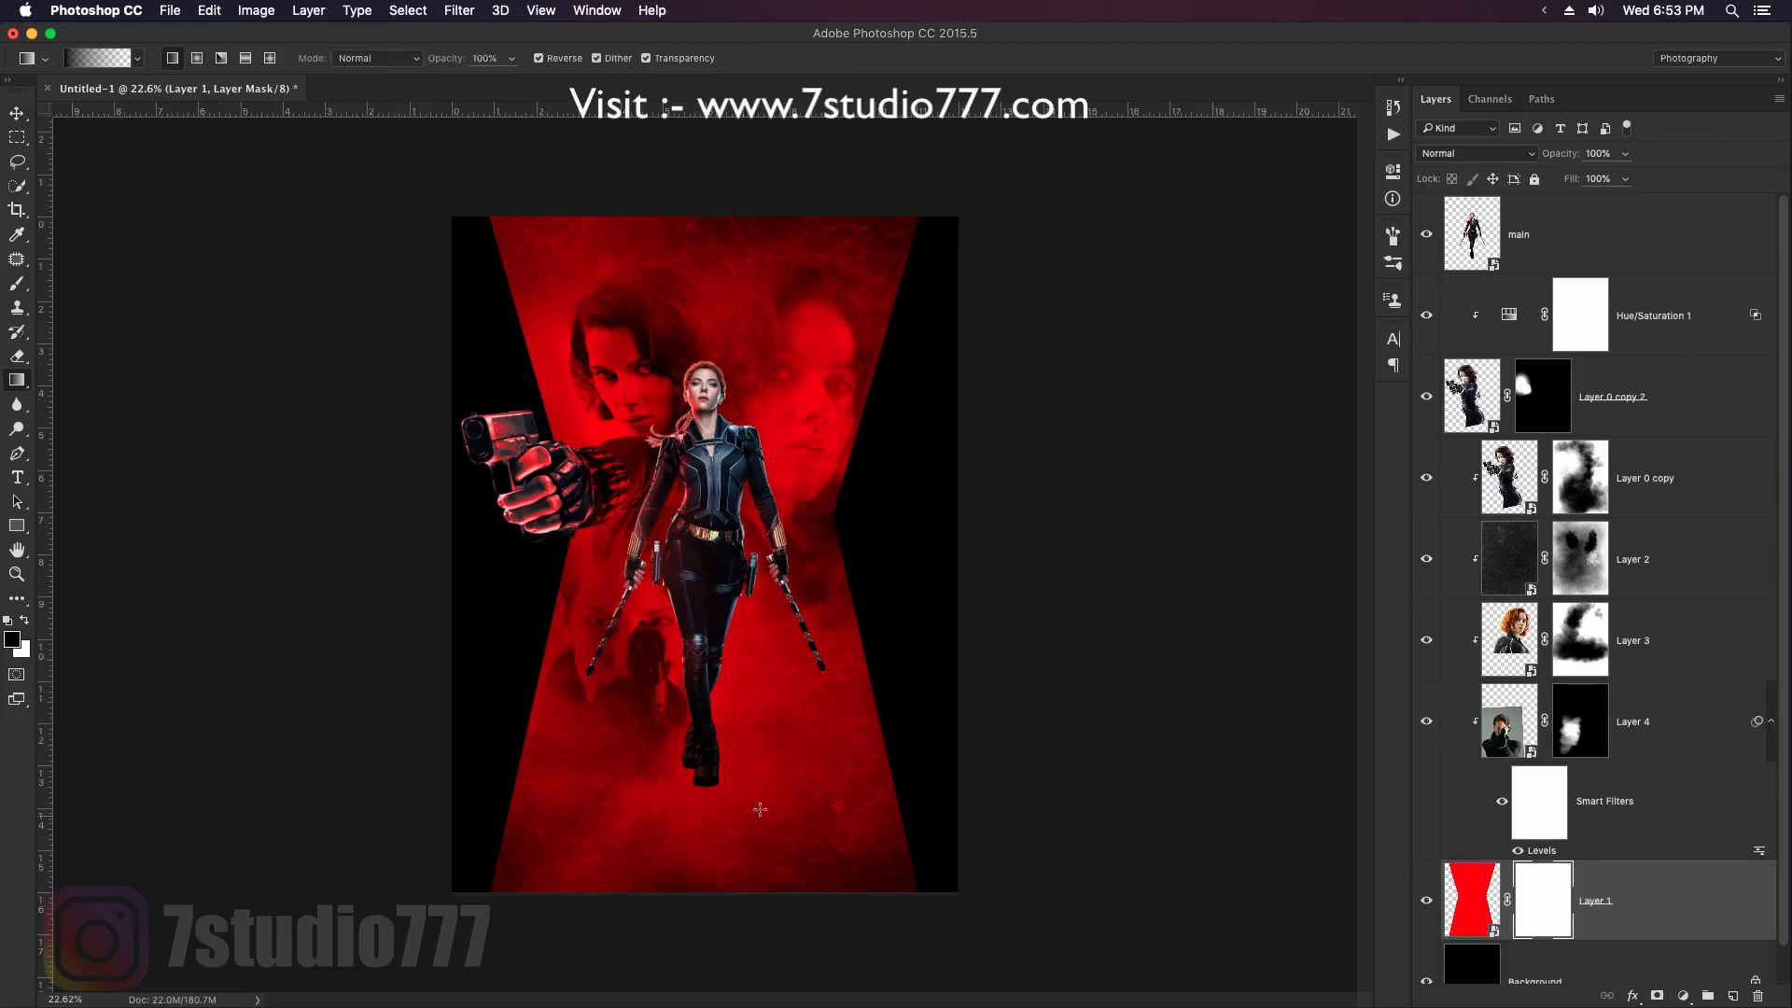
left_click_drag(729, 717, 739, 947)
key("super+z")
left_click_drag(753, 702, 758, 933)
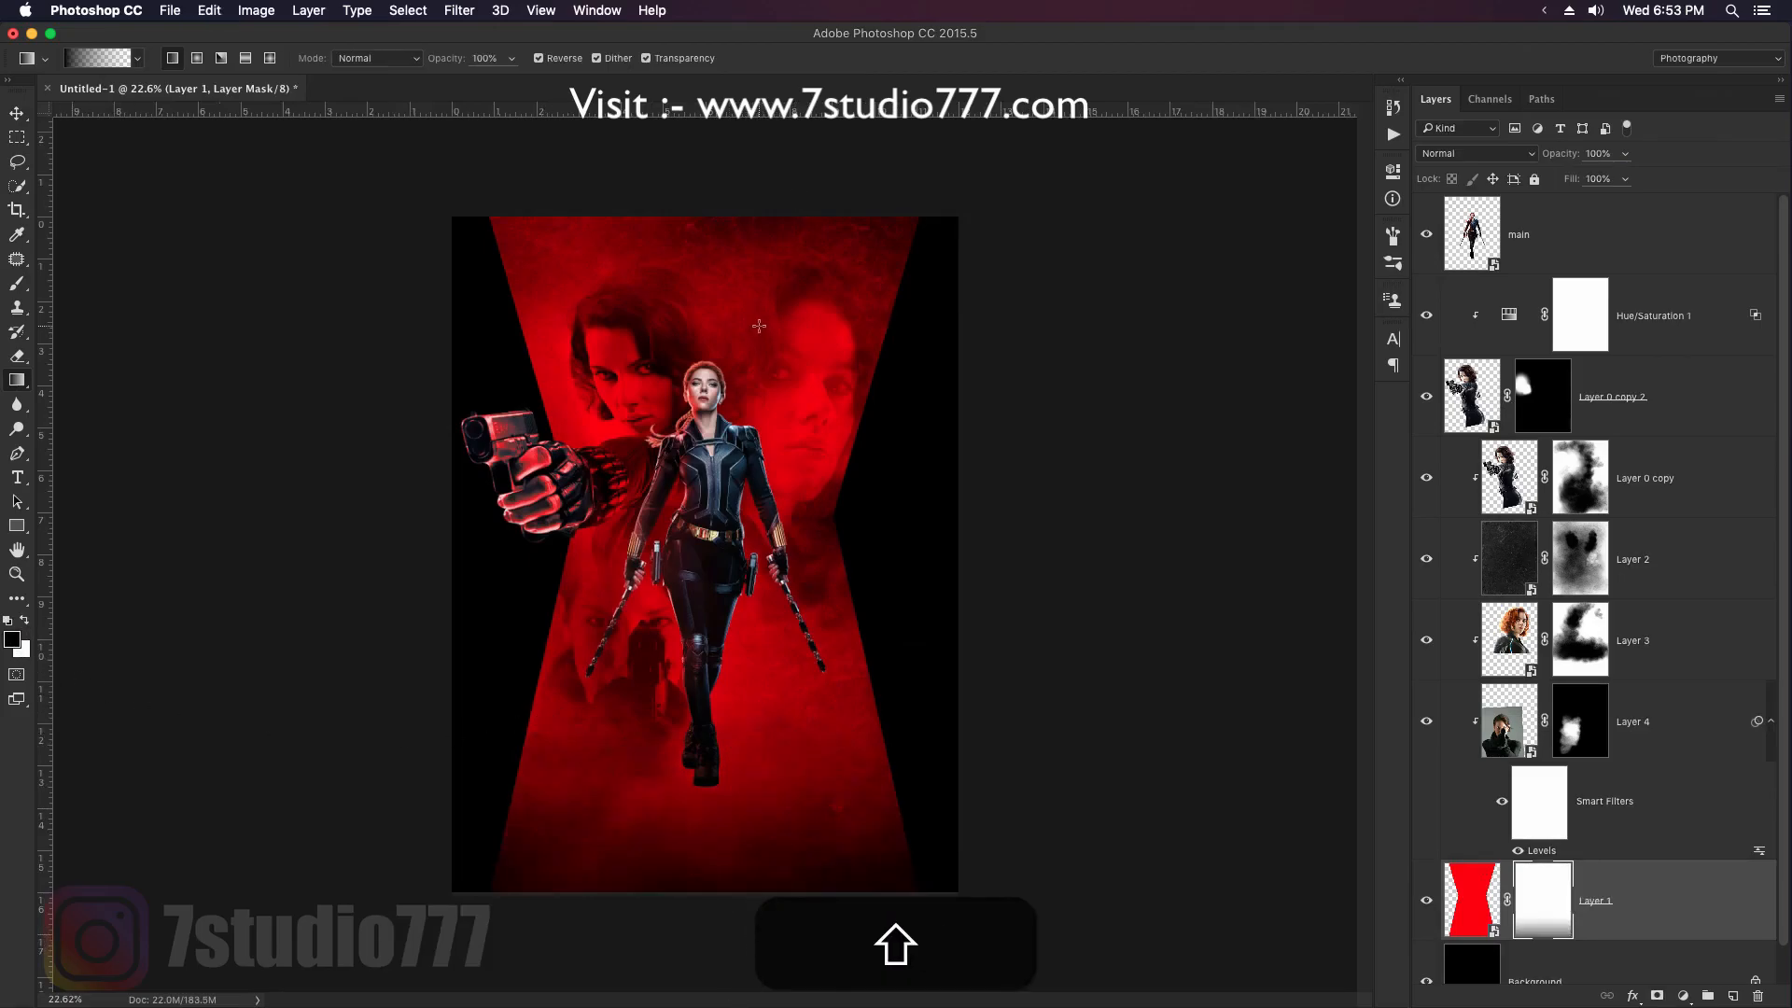
left_click_drag(759, 326, 789, 121)
key("v")
scroll(860, 271, "up", 2)
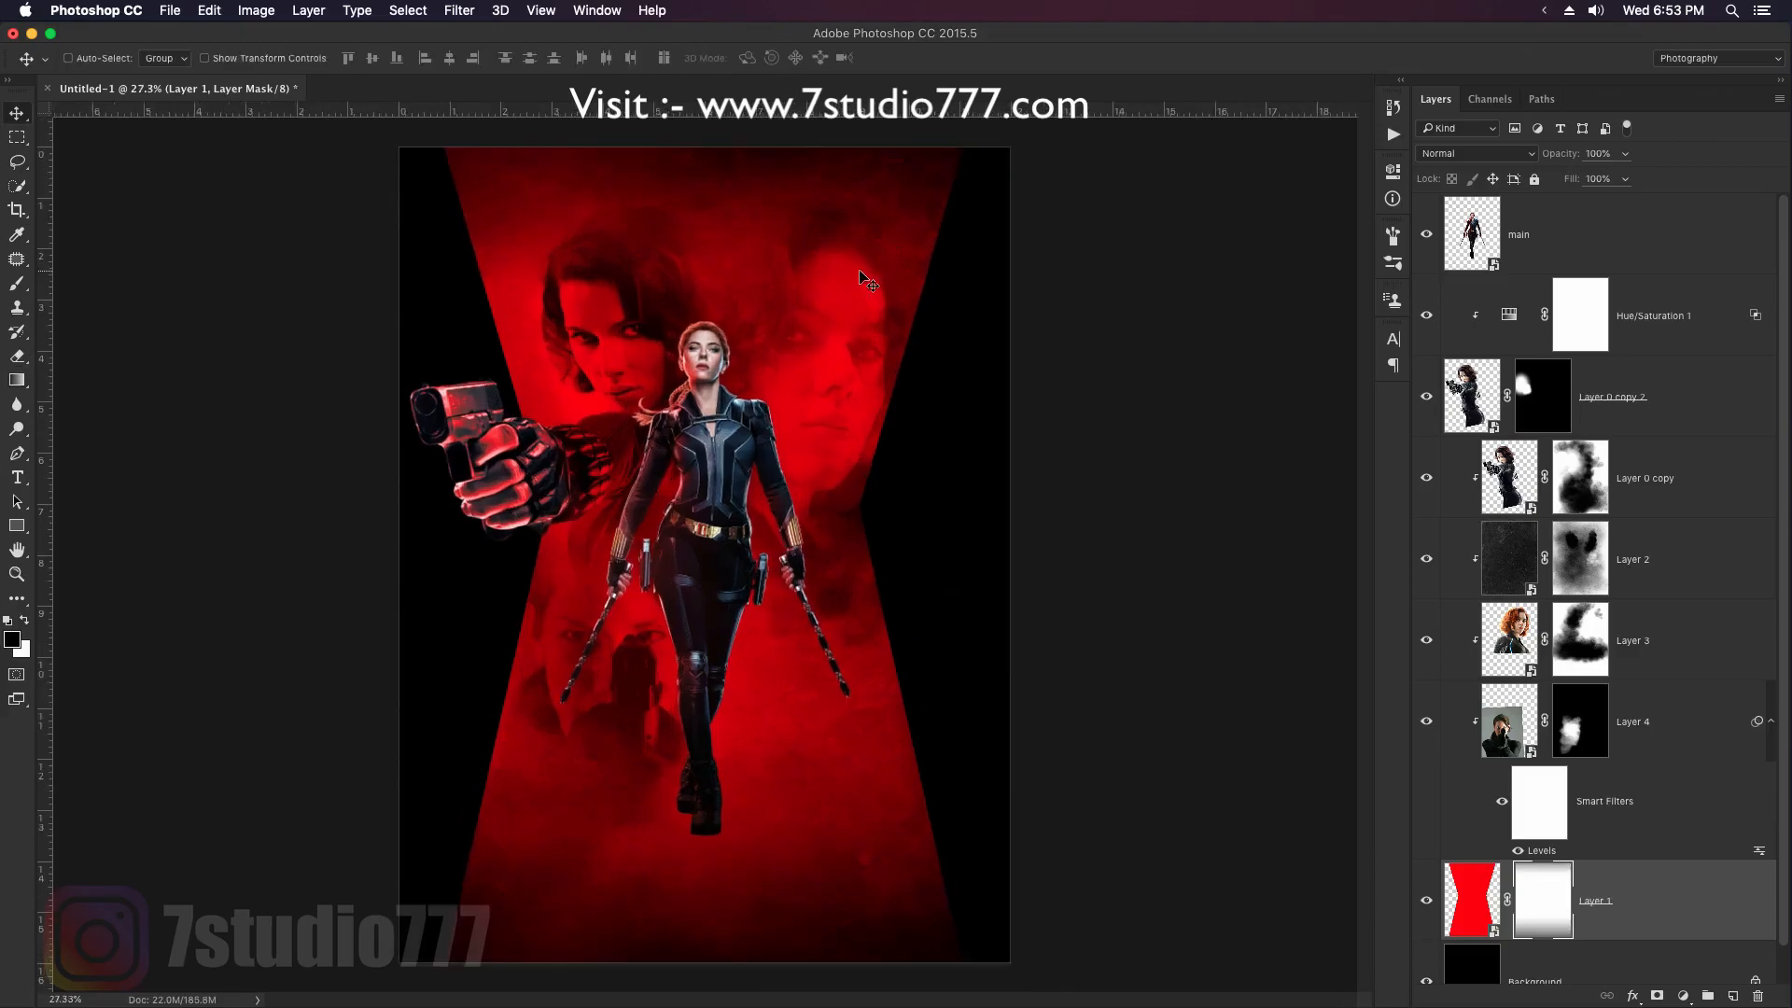
Paint white at 20% opacity on Layer 2's mask with a larger brush to bring back texture at the hourglass's lower right
left_click(1591, 577)
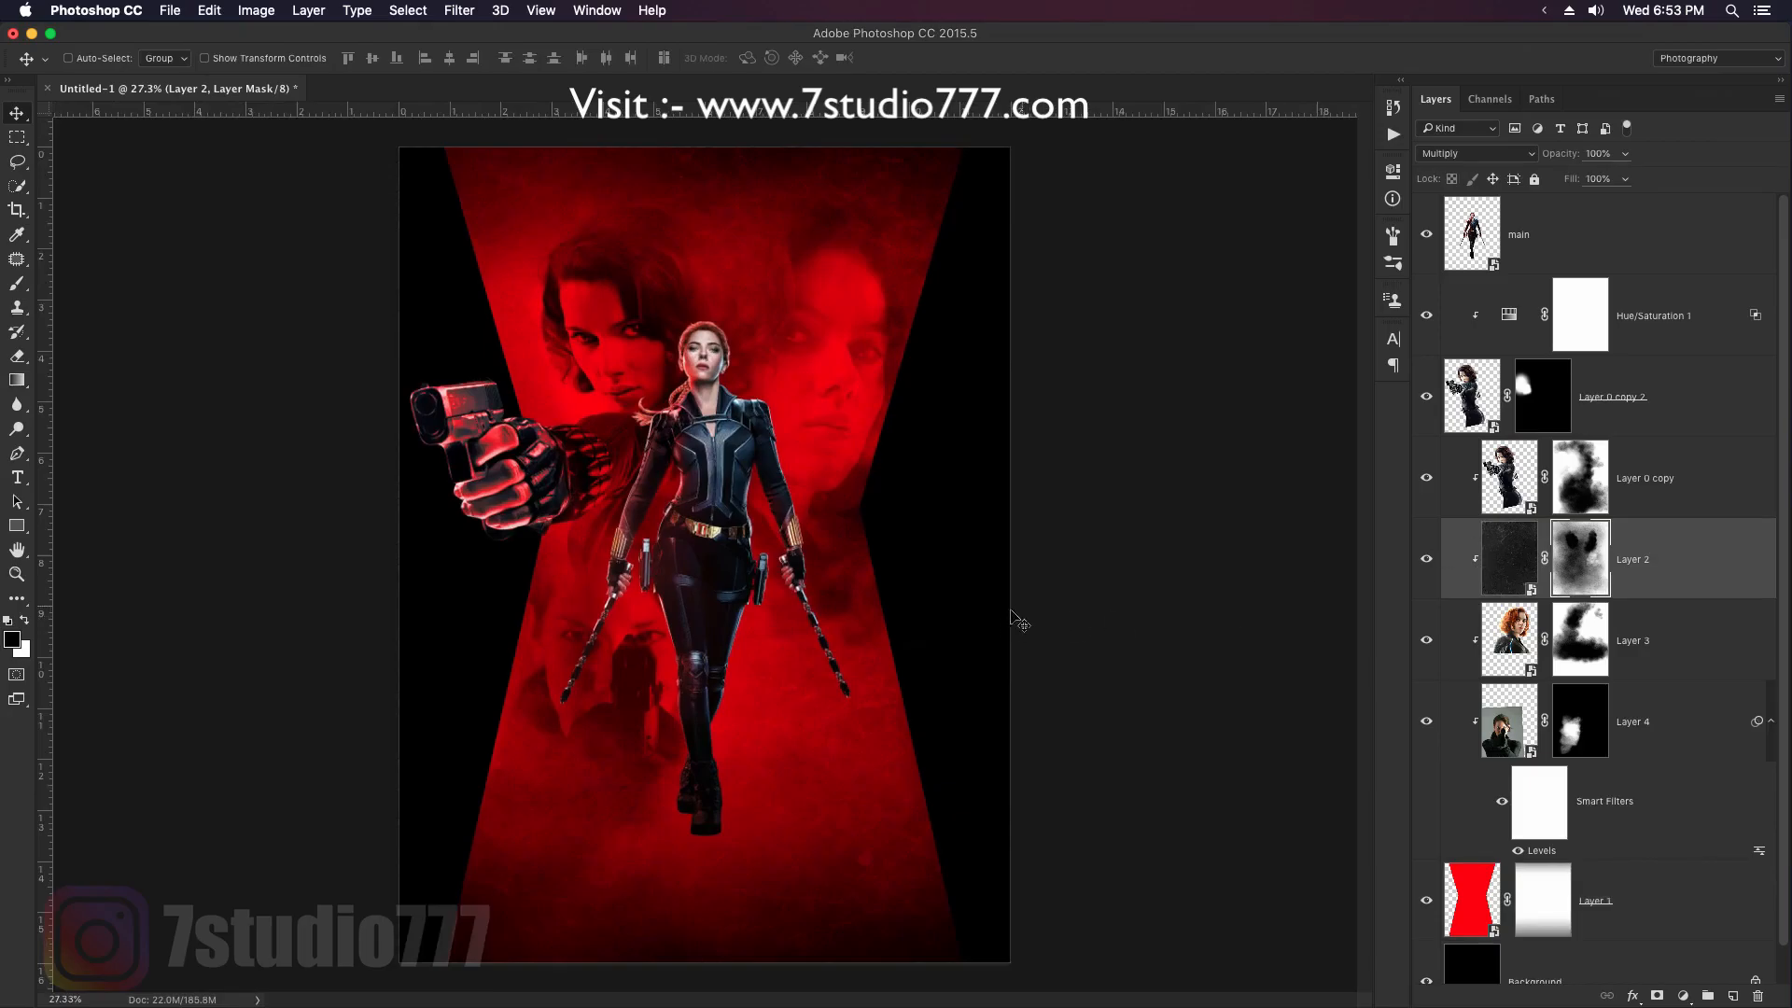
key("b")
key("2")
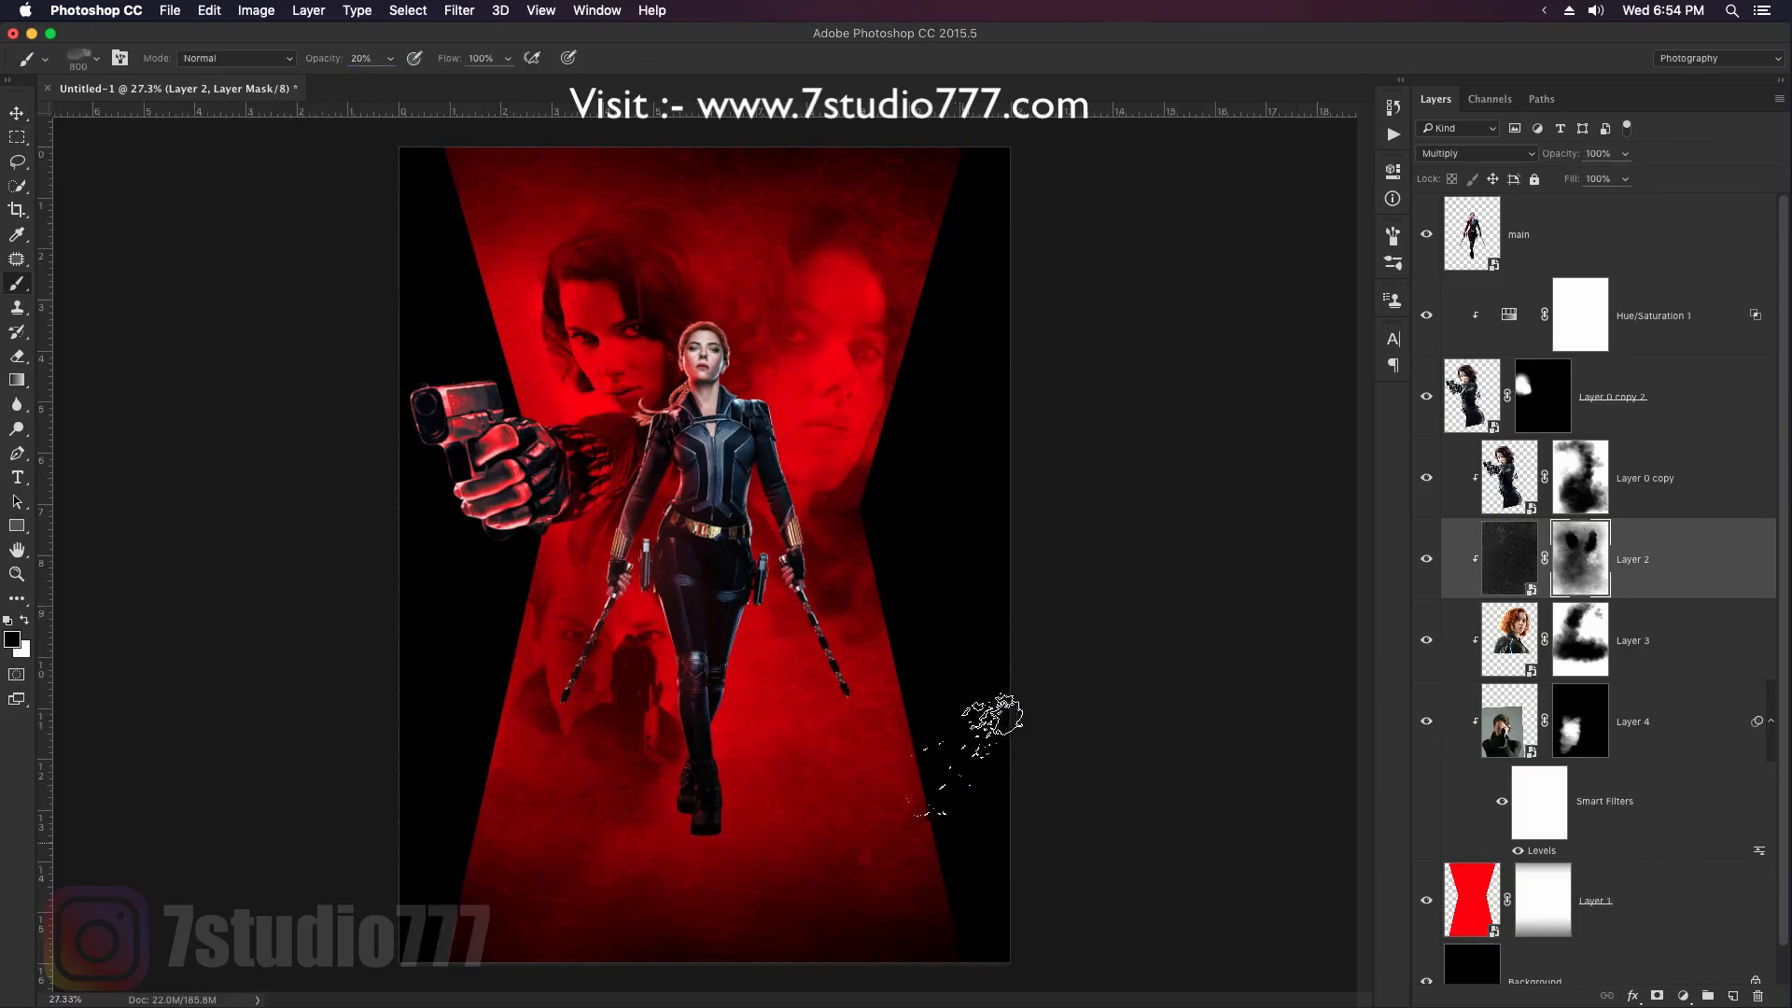
key("bracketright")
key("bracketright")
key("bracketright")
key("x")
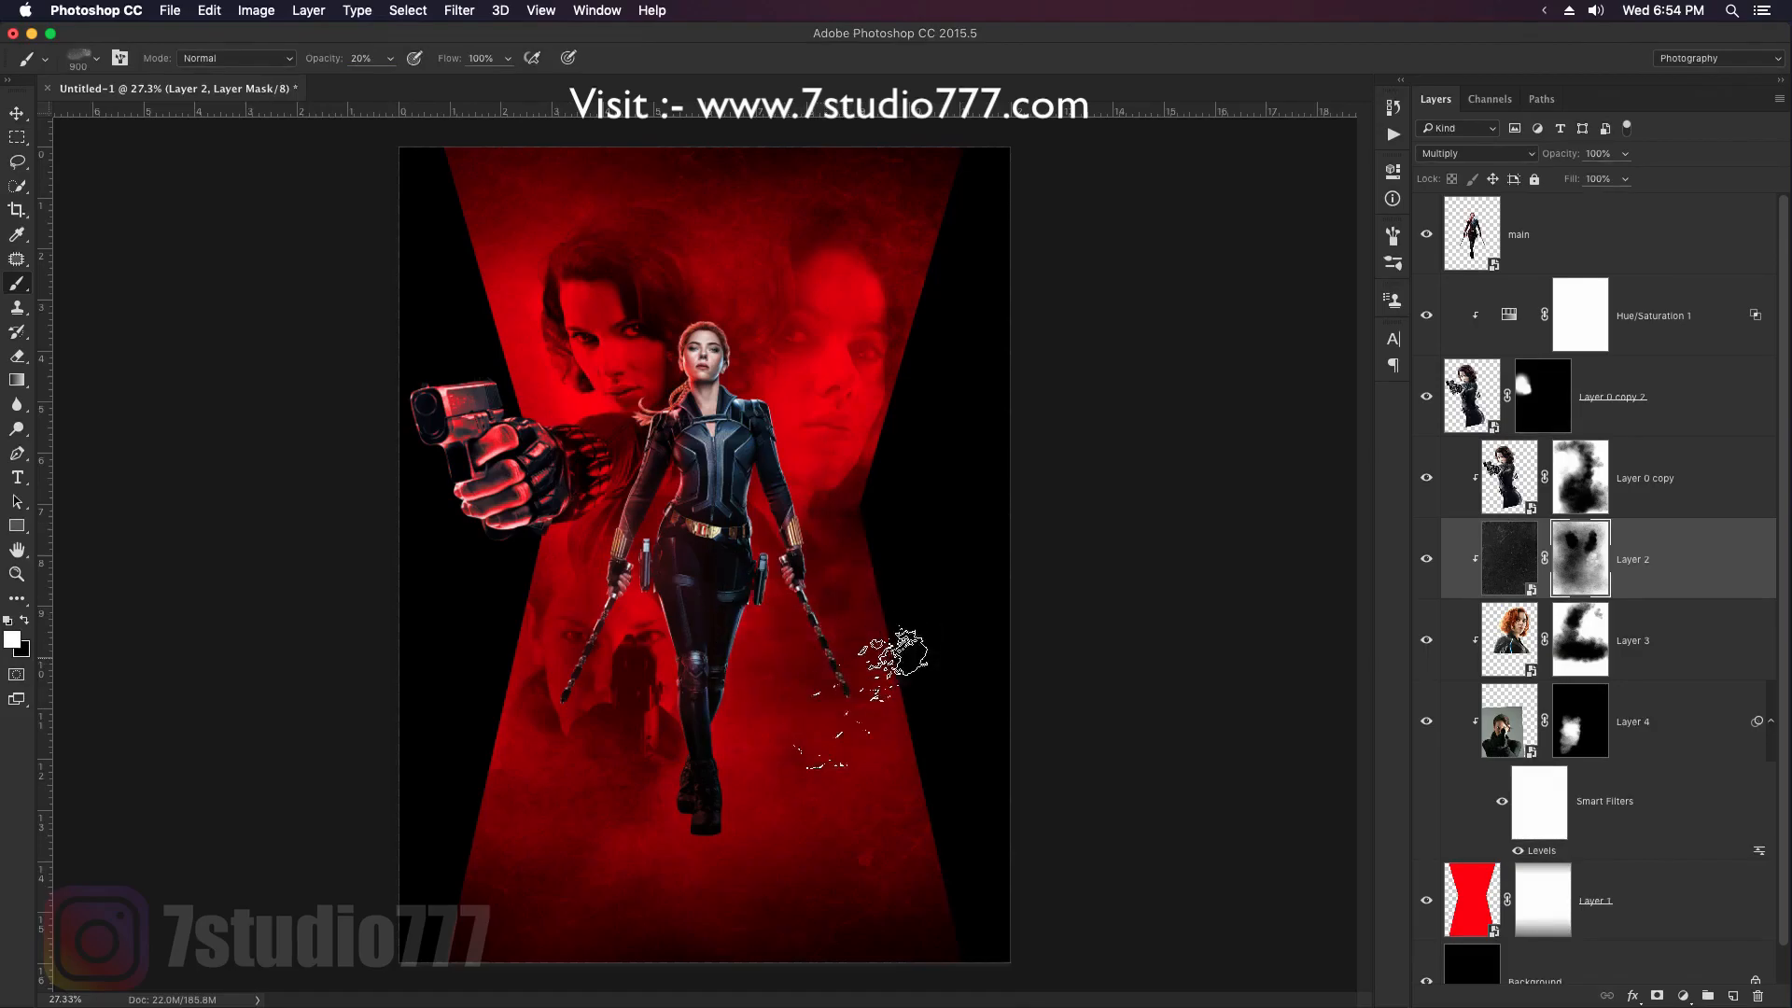
key("v")
scroll(868, 438, "down", 1)
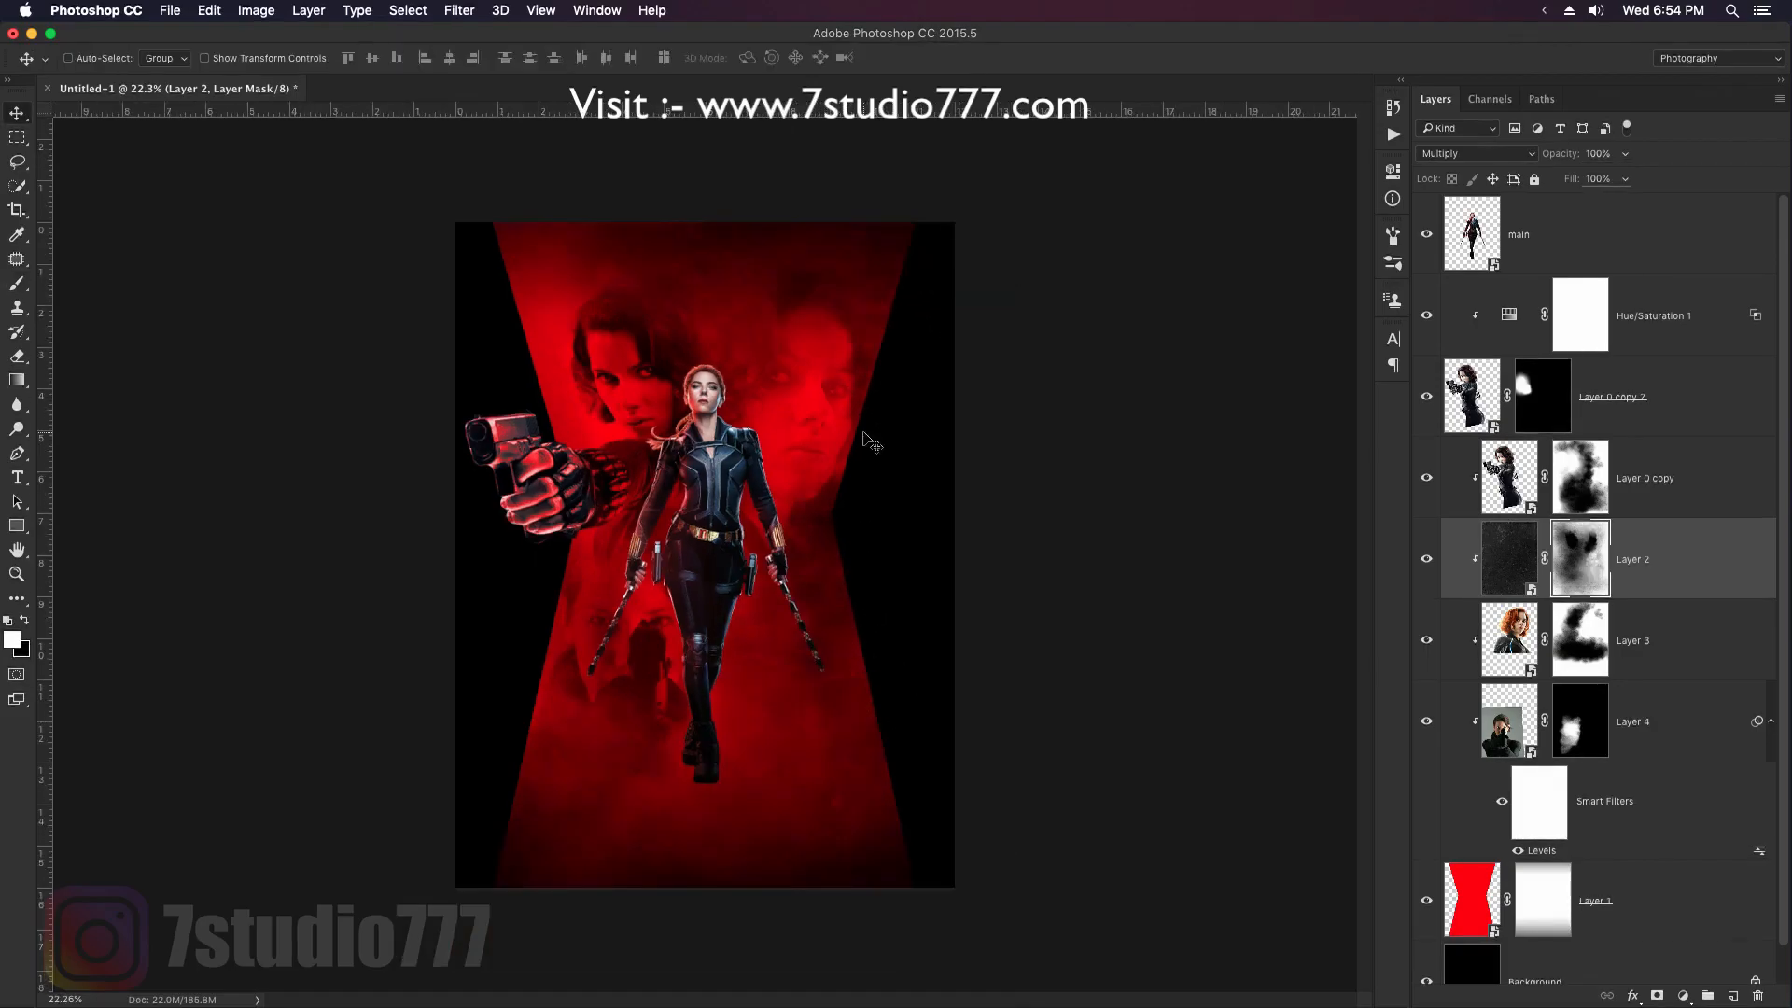
Place the Black Widow logo above the main layer, scale it to about 74.5%, and centre it at the poster's bottom
left_click(726, 464, "super")
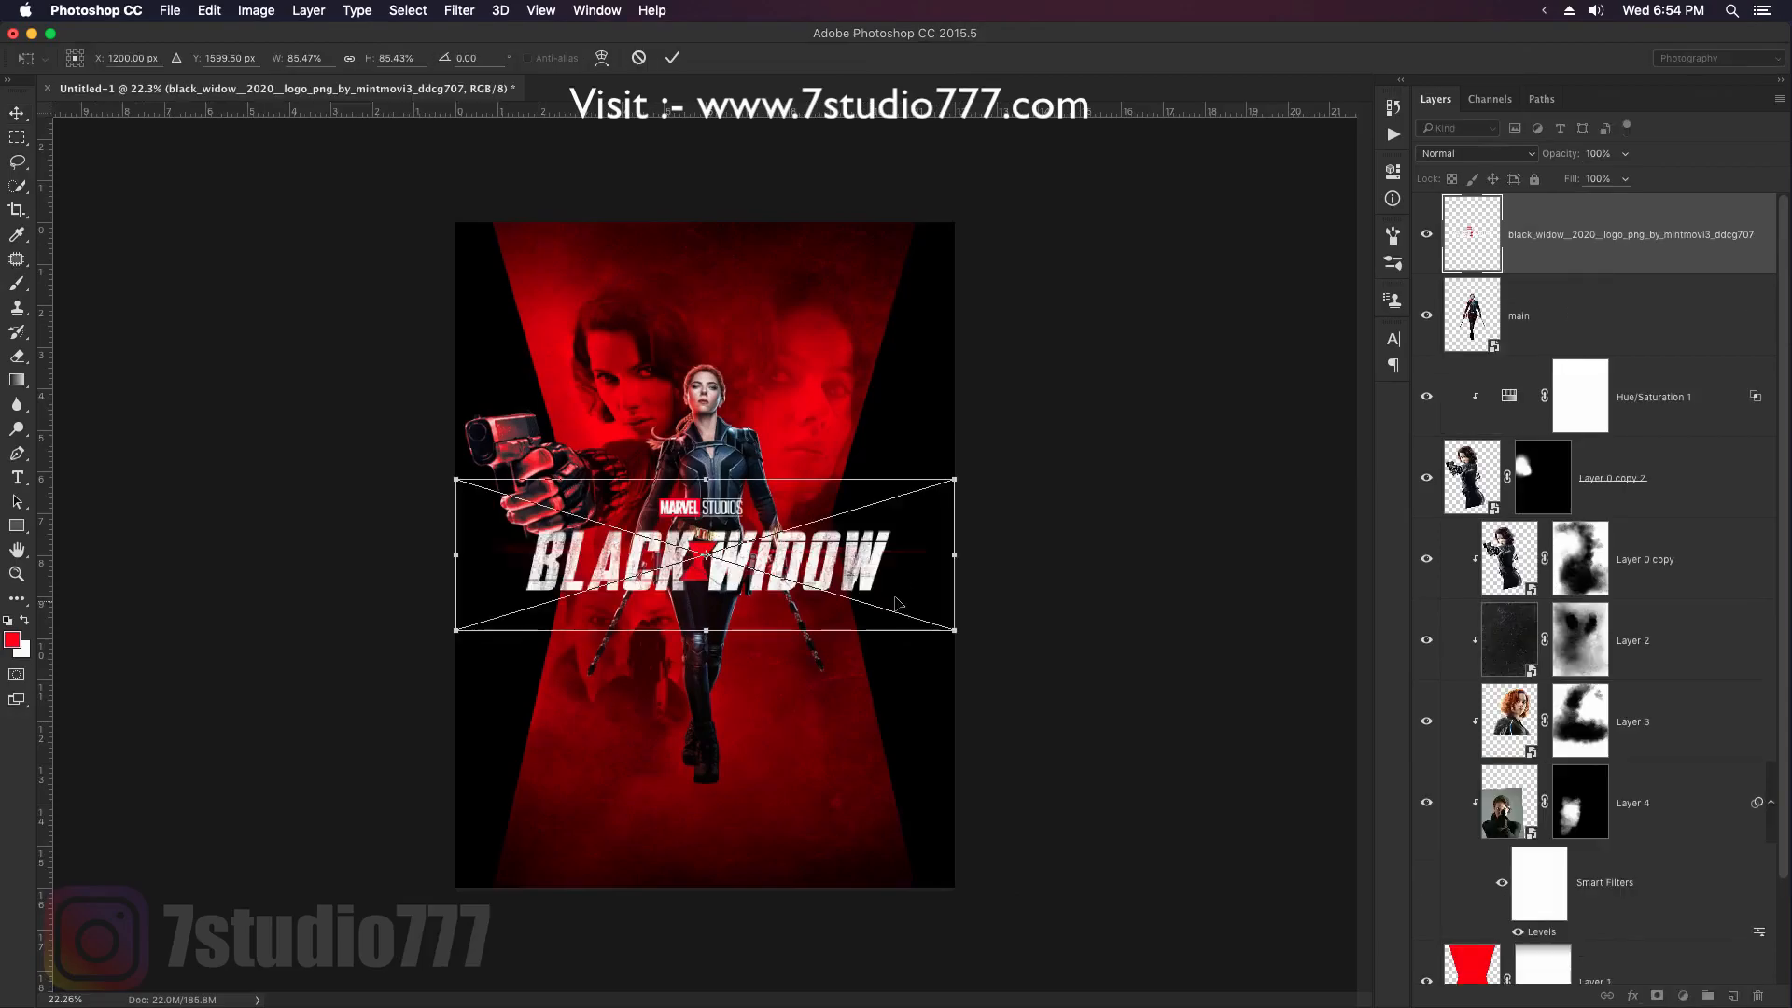
left_click_drag(929, 513, 922, 716)
left_click_drag(851, 776, 851, 814)
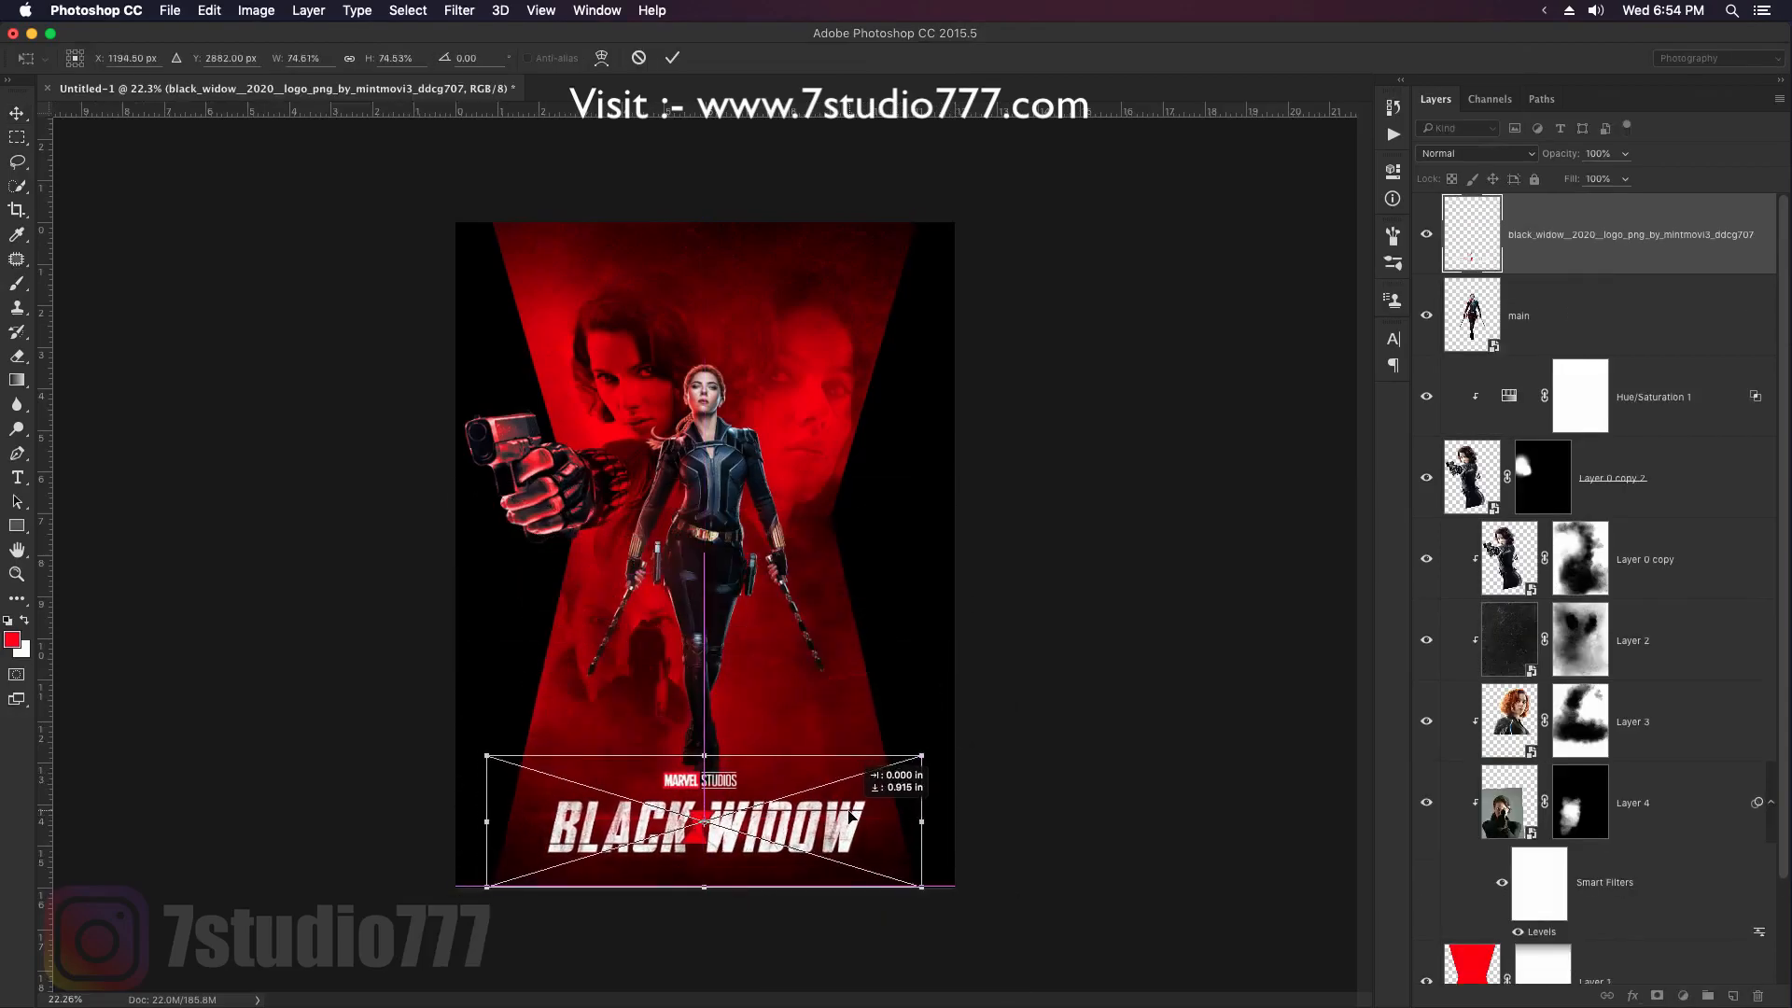
key("Return")
scroll(845, 831, "up", 1)
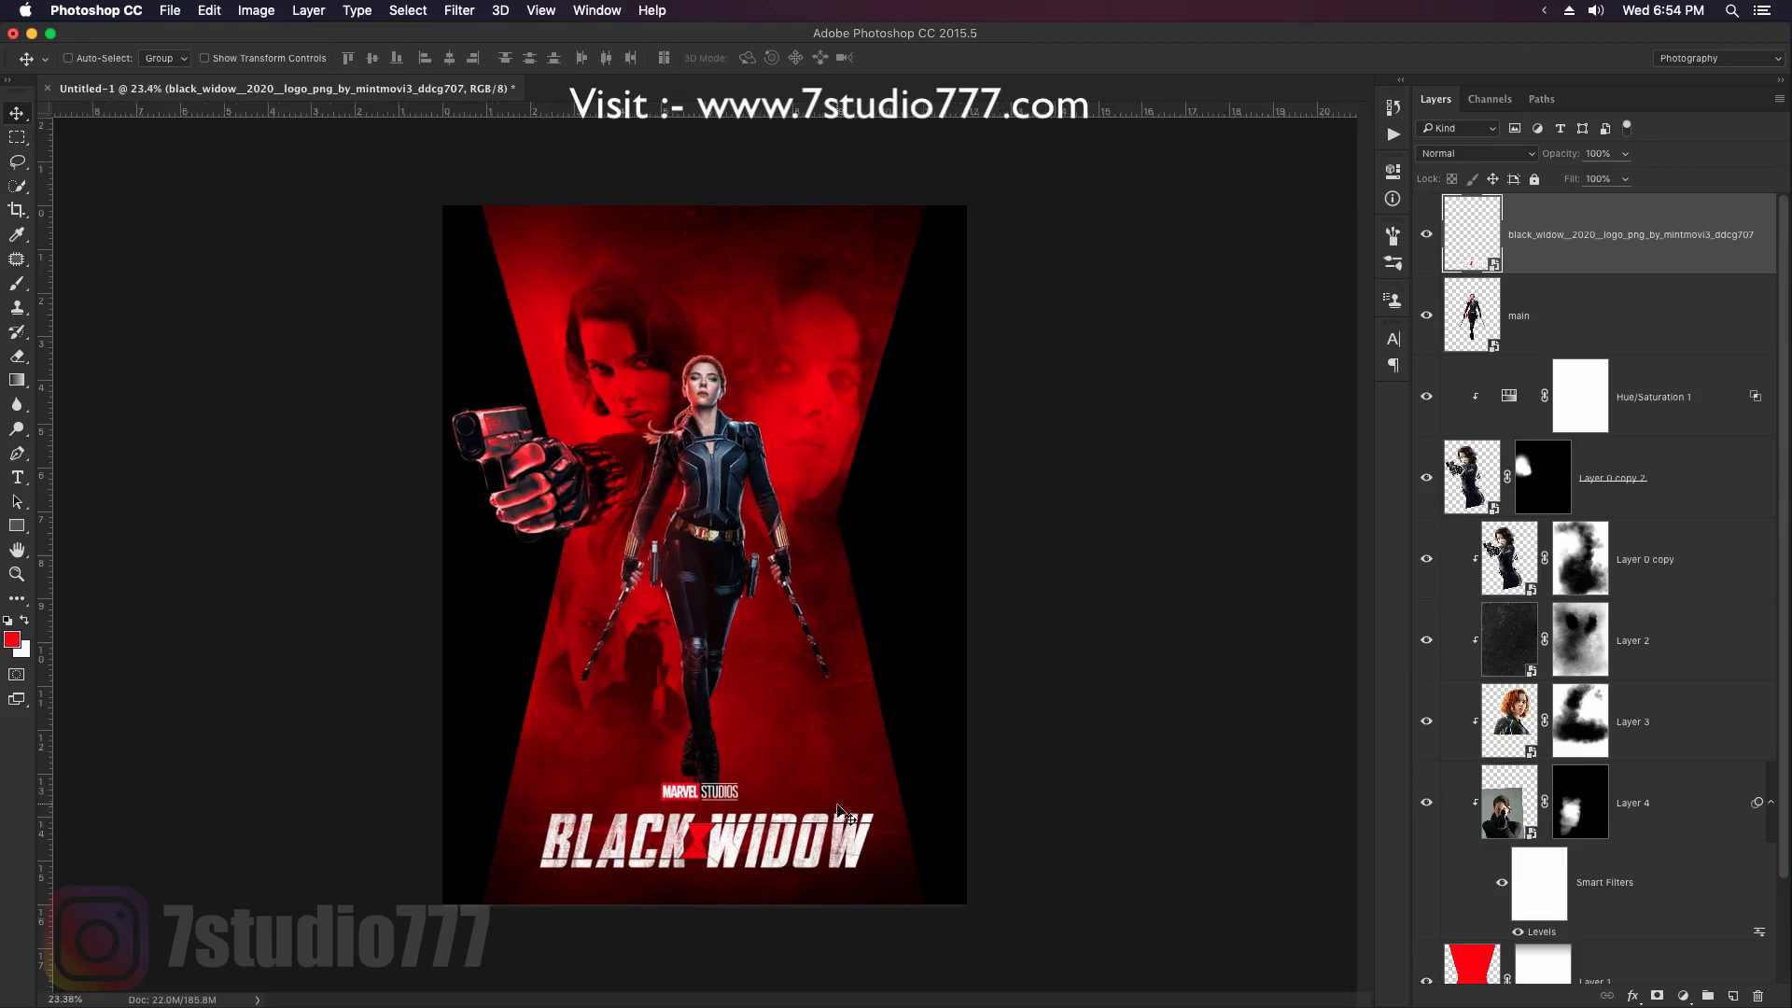
Scale down the central figure on the main layer and position it just above the logo
left_click(1591, 322)
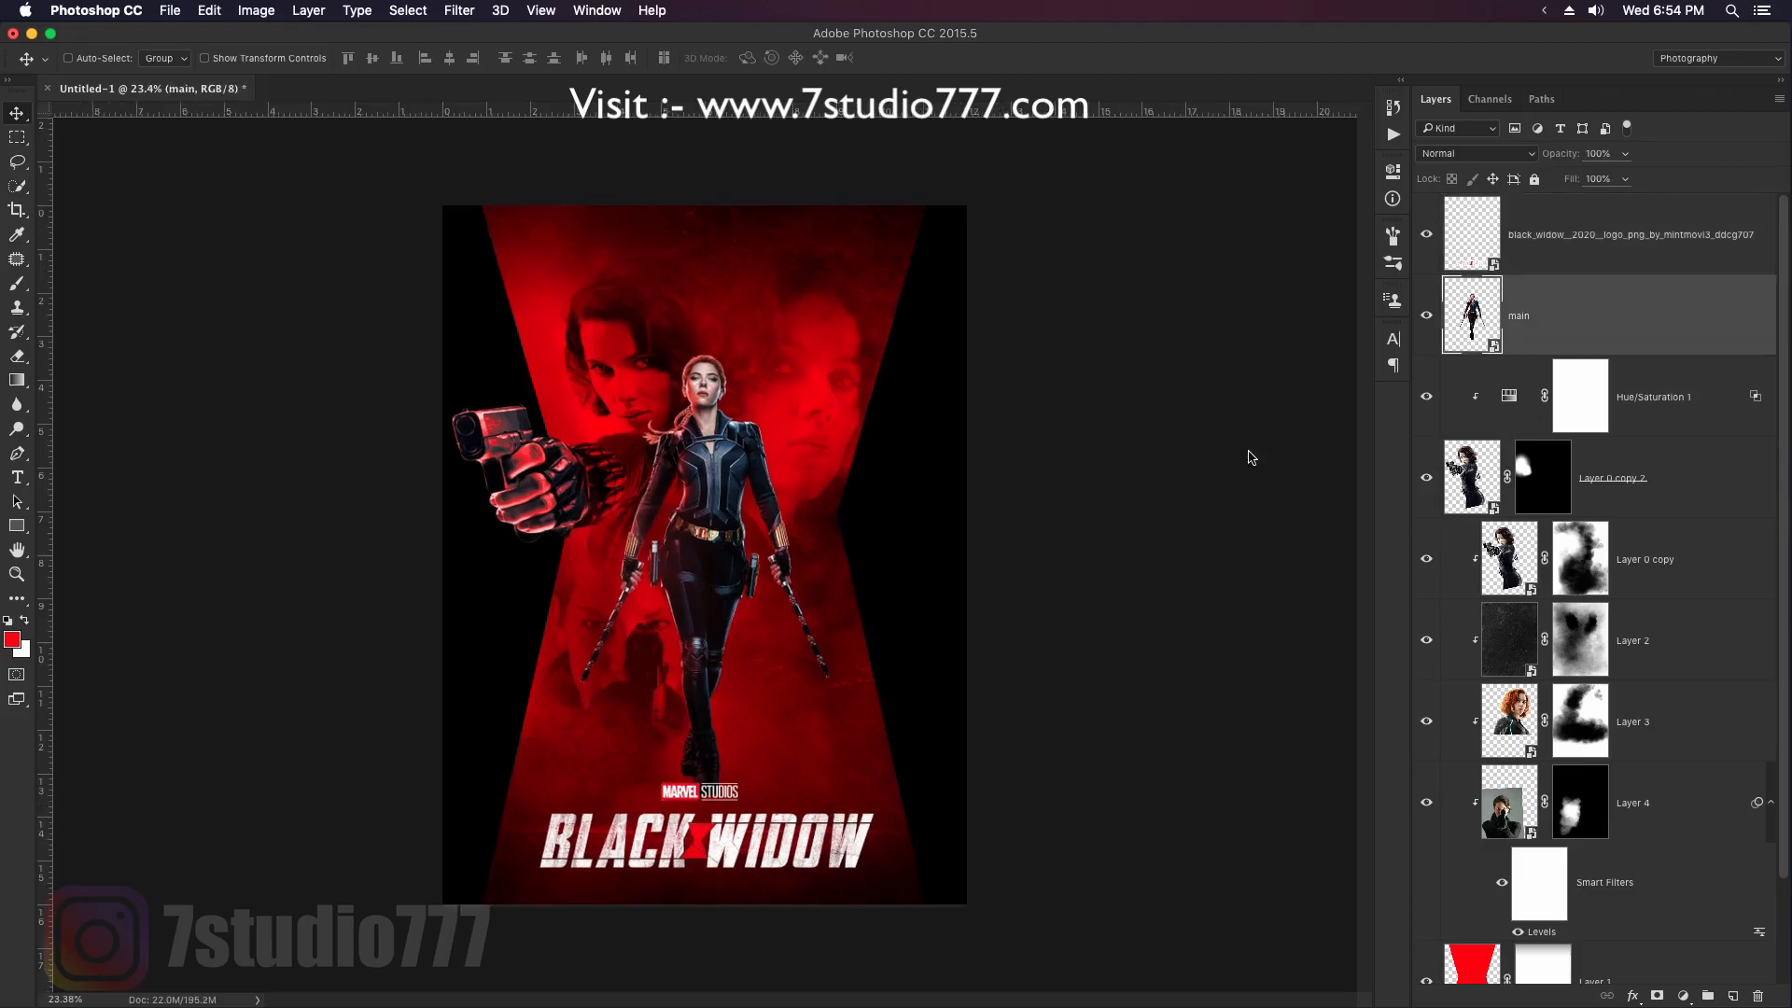
key("super+t")
left_click_drag(963, 901, 853, 773)
left_click_drag(711, 676, 719, 675)
key("Return")
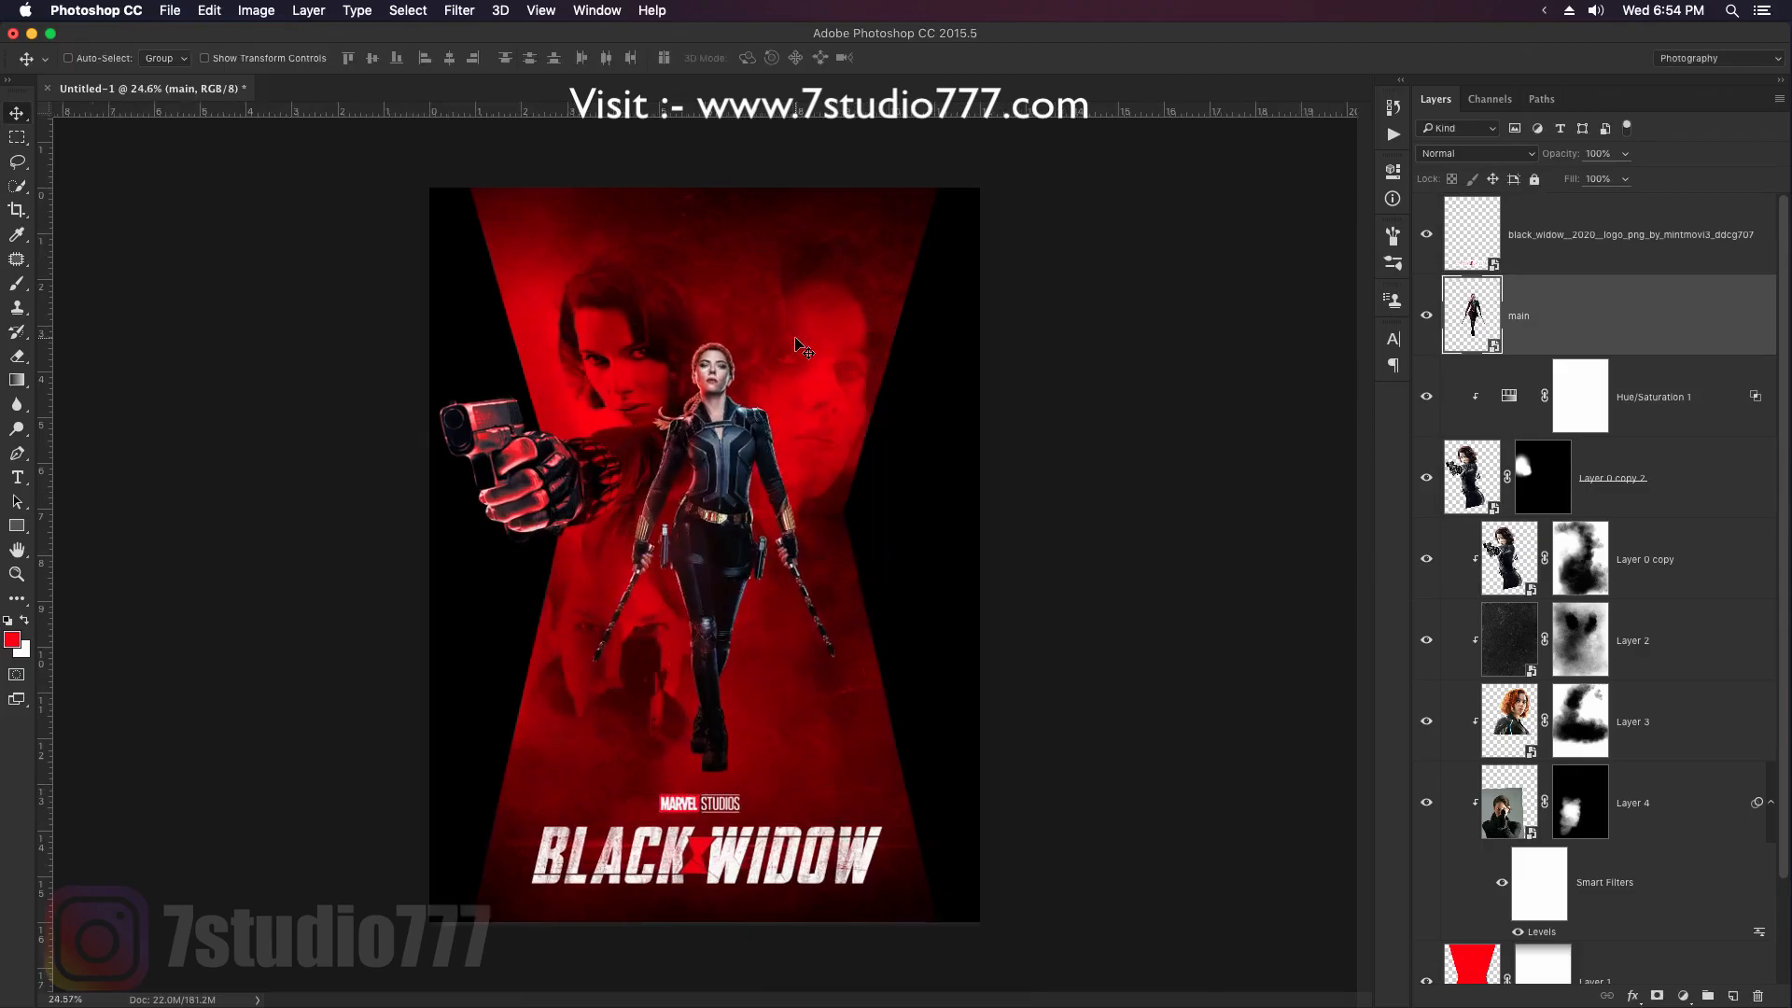
Select the central figure's lower legs and boots with a rectangular marquee and copy them to a new layer
scroll(719, 674, "up", 5)
scroll(625, 584, "up", 1)
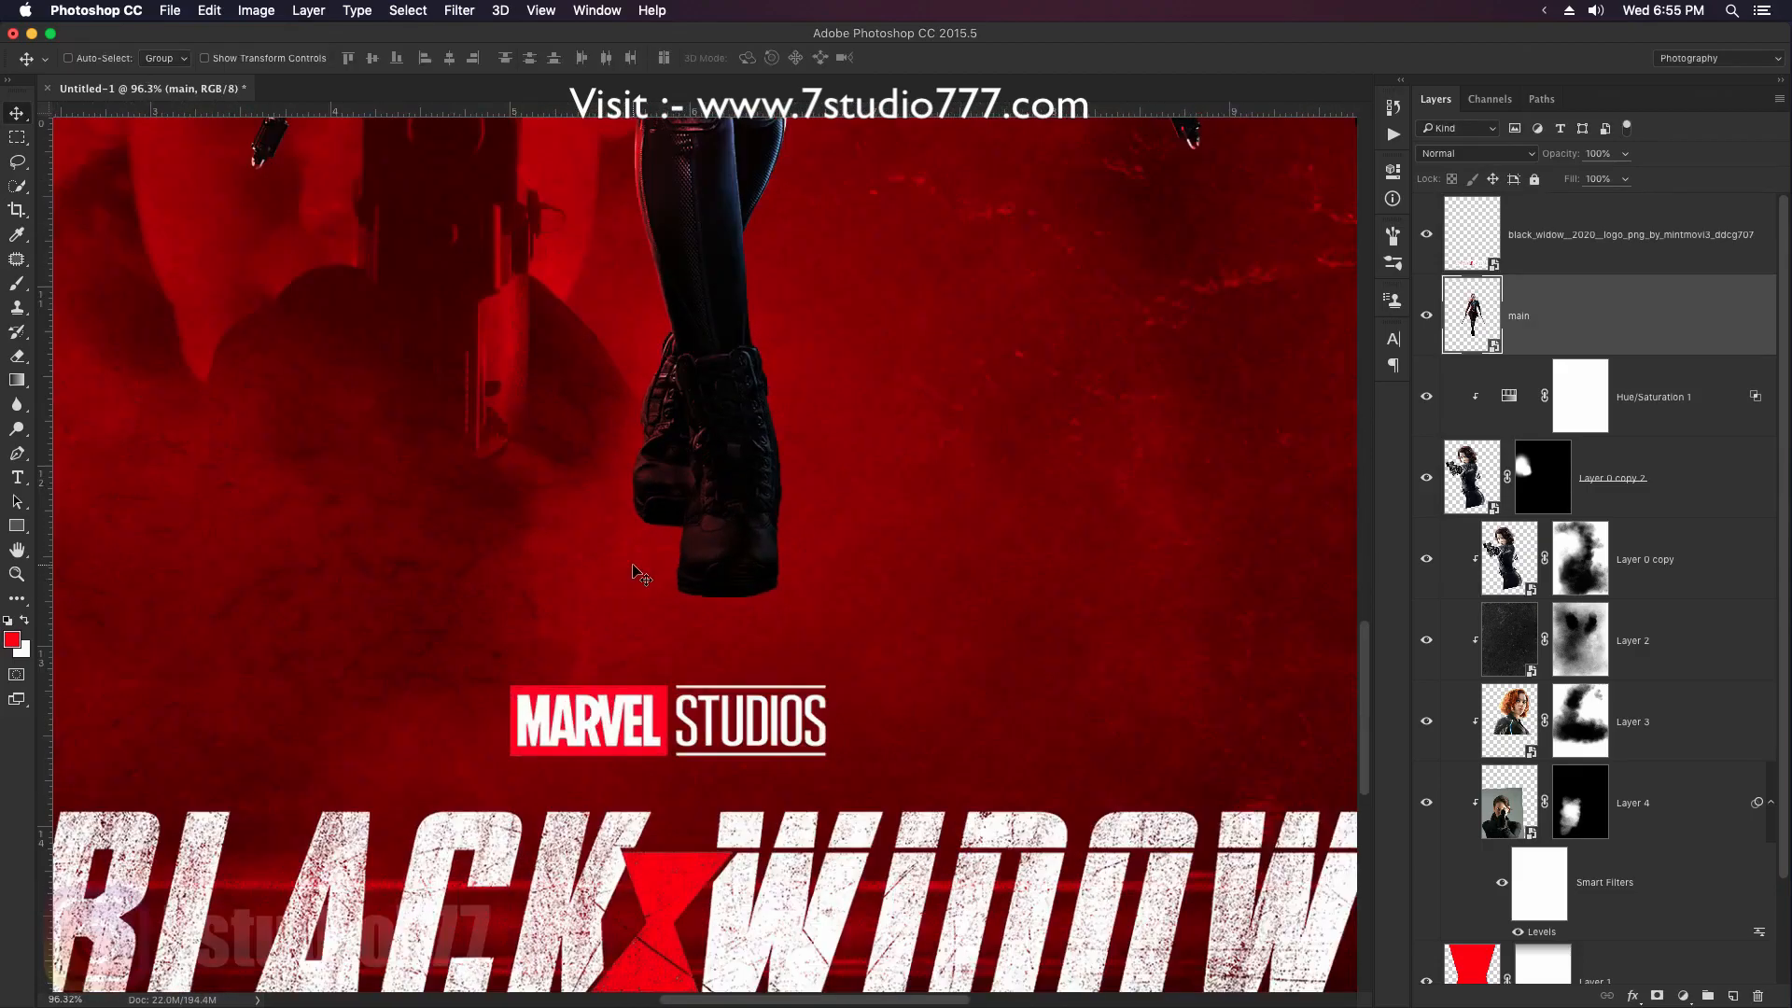
key("m")
left_click_drag(540, 196, 828, 638)
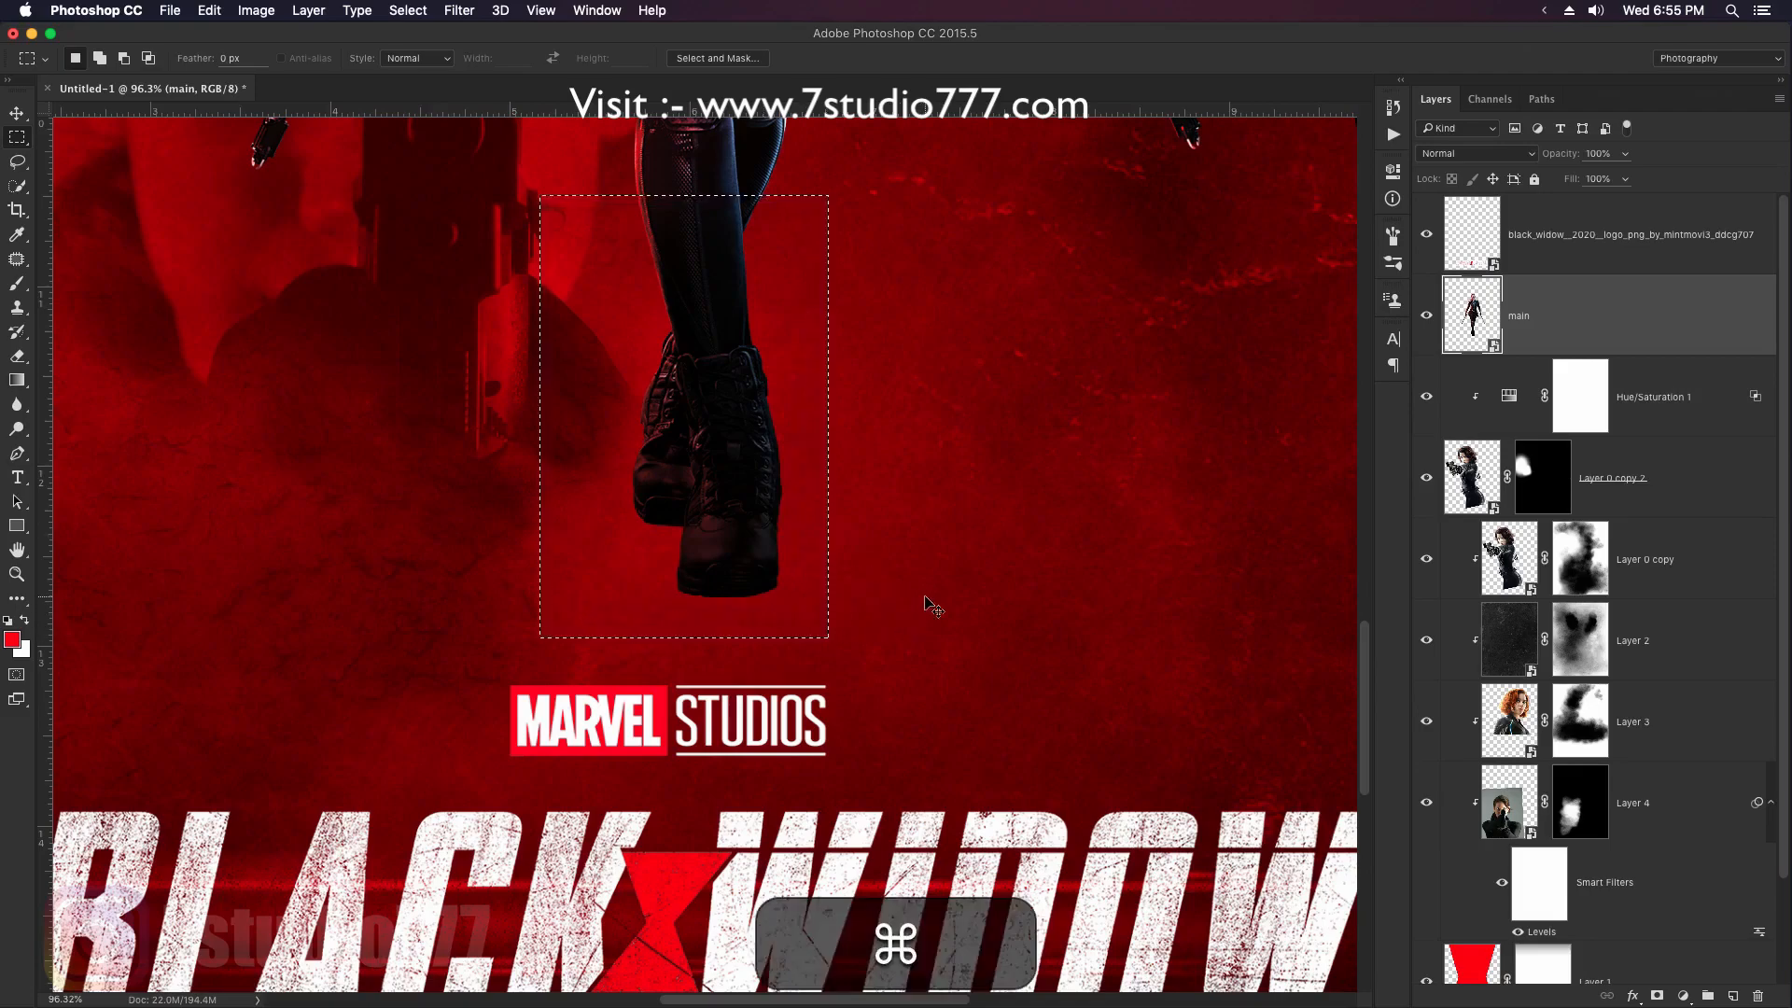
key("super+j")
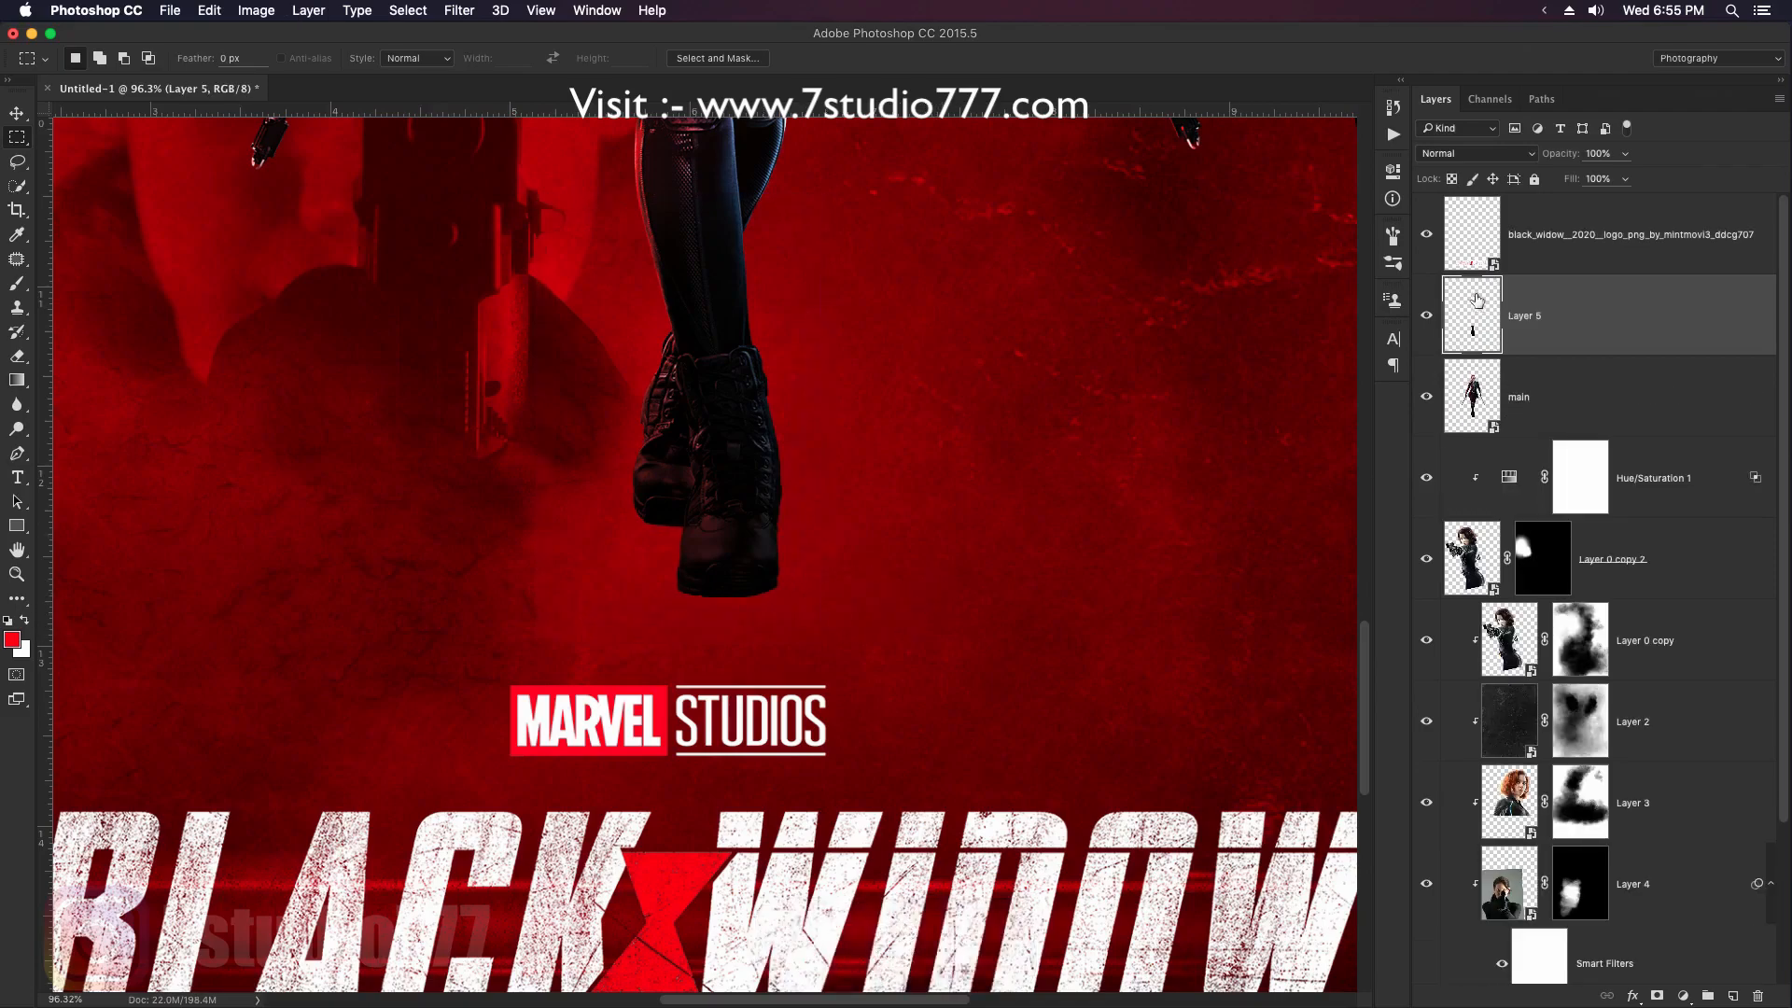
Flip the copied boots vertically, move them straight down beneath the originals, and place their layer below main
key("super+t")
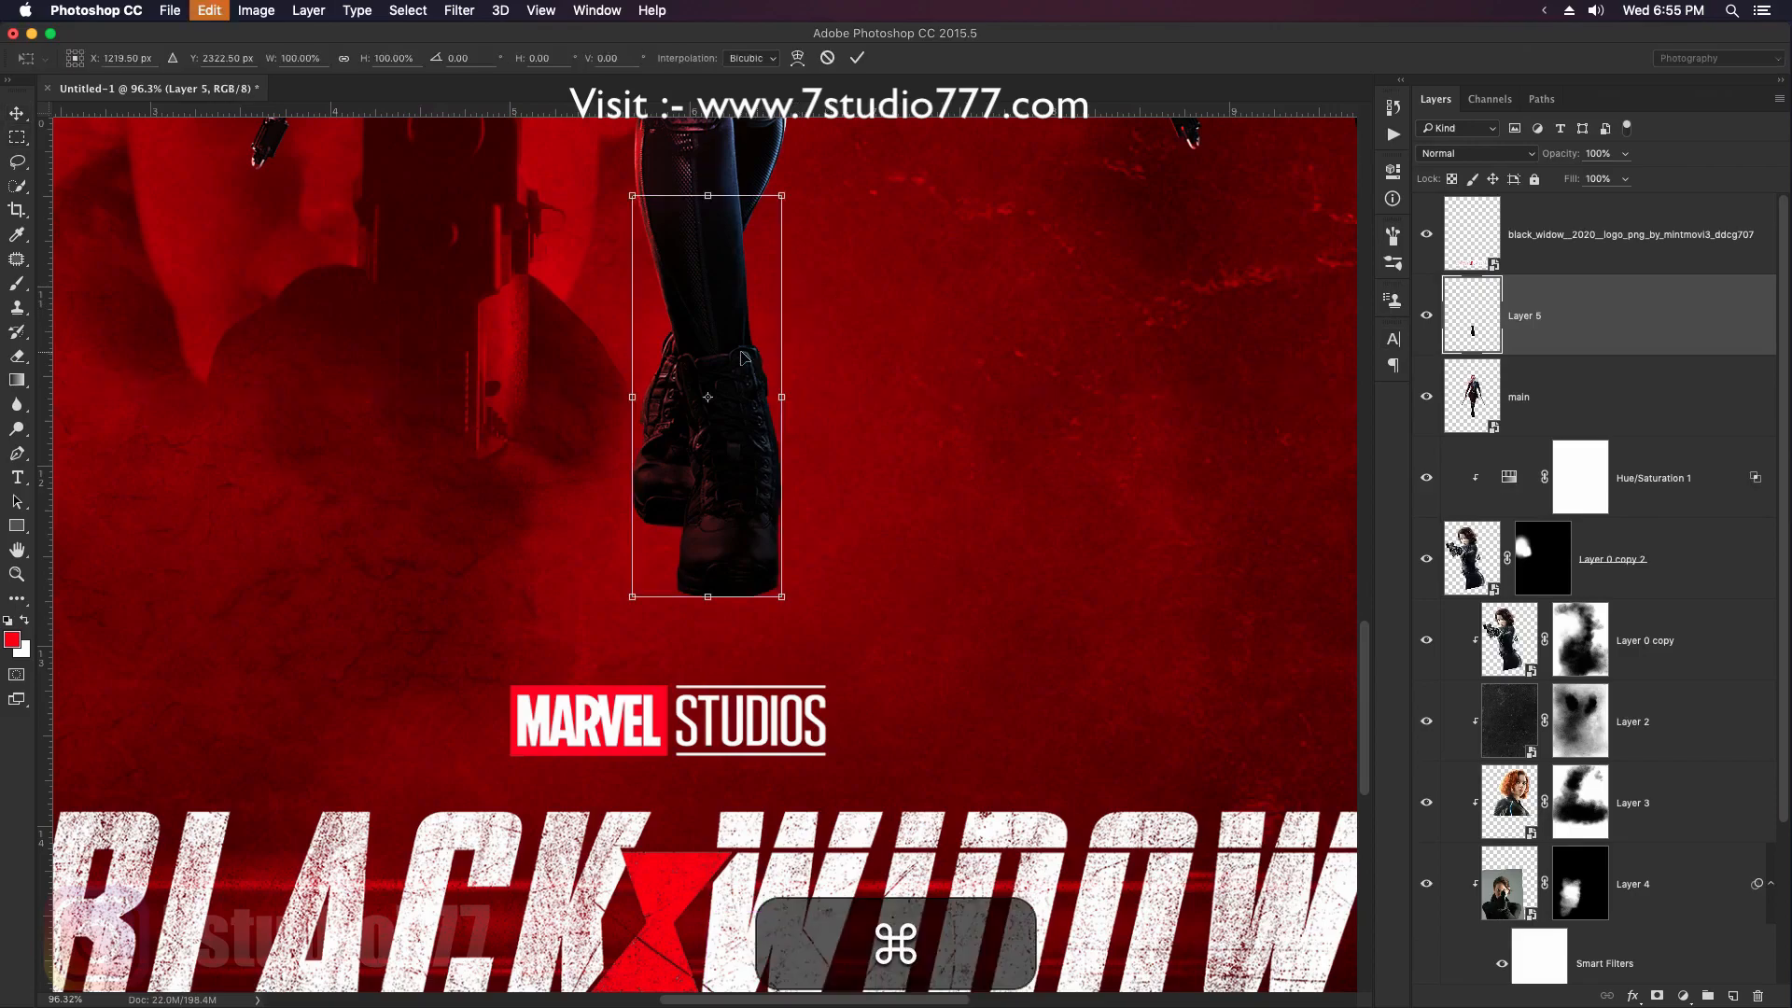
right_click(745, 339)
left_click(809, 595)
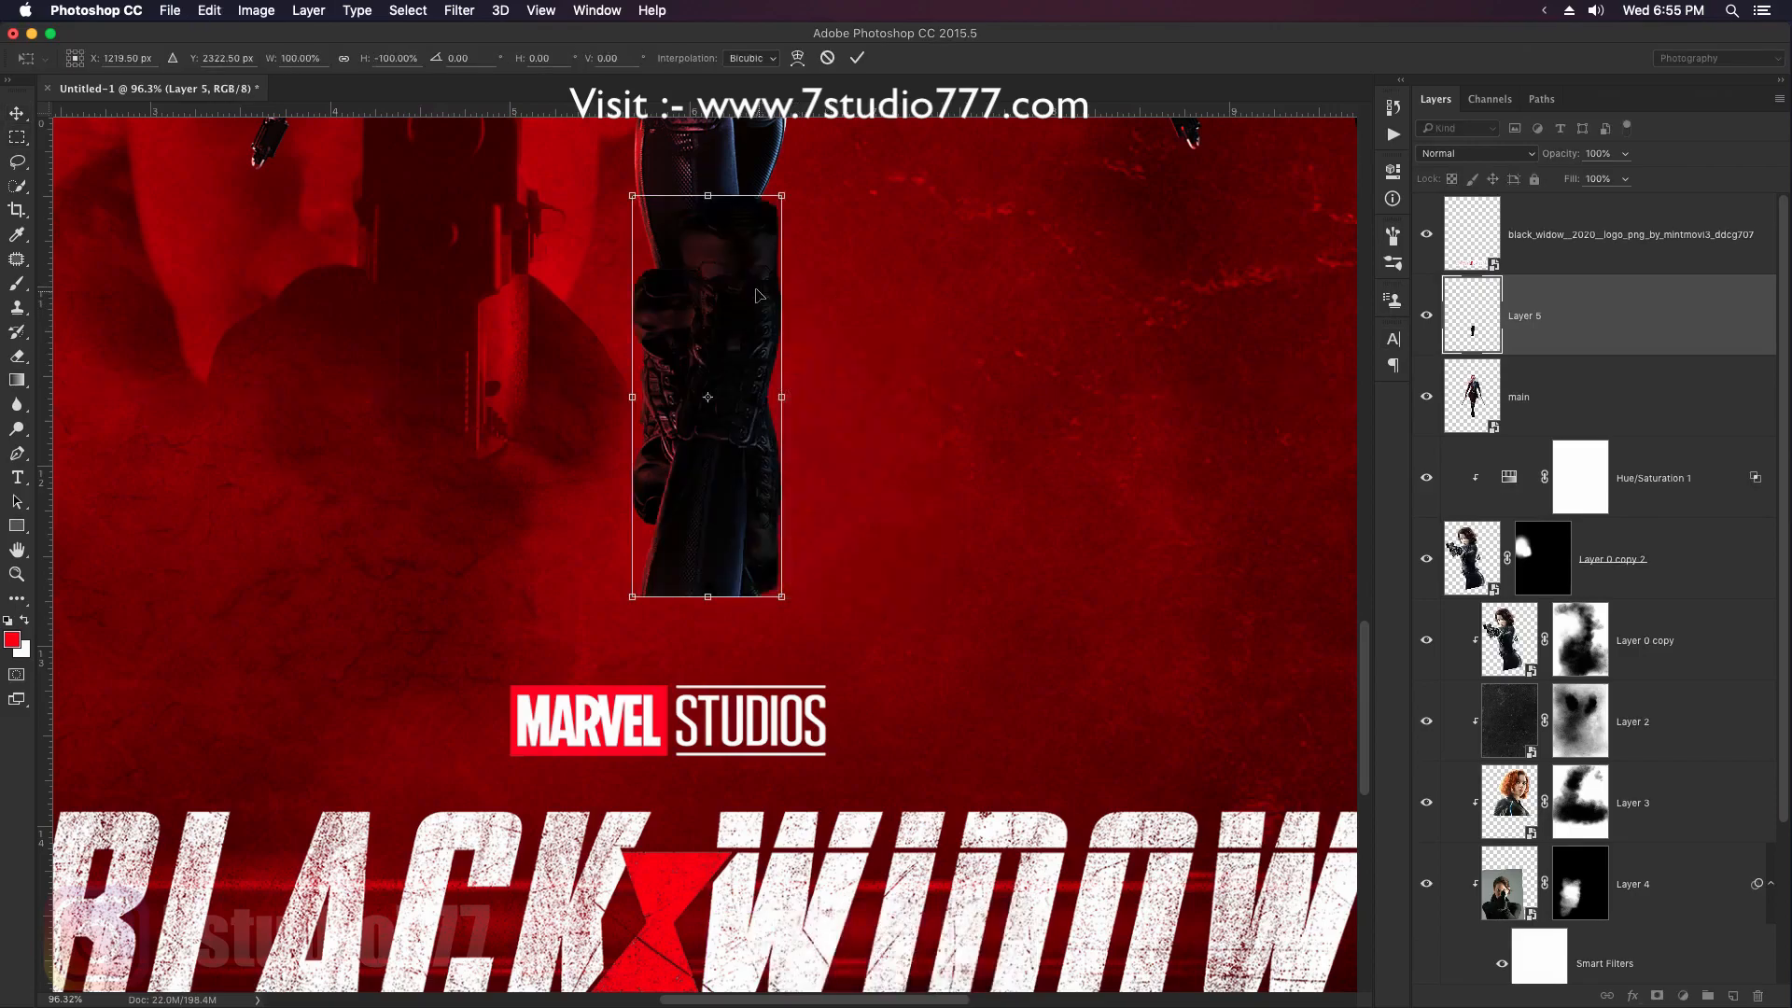
left_click_drag(720, 261, 720, 524)
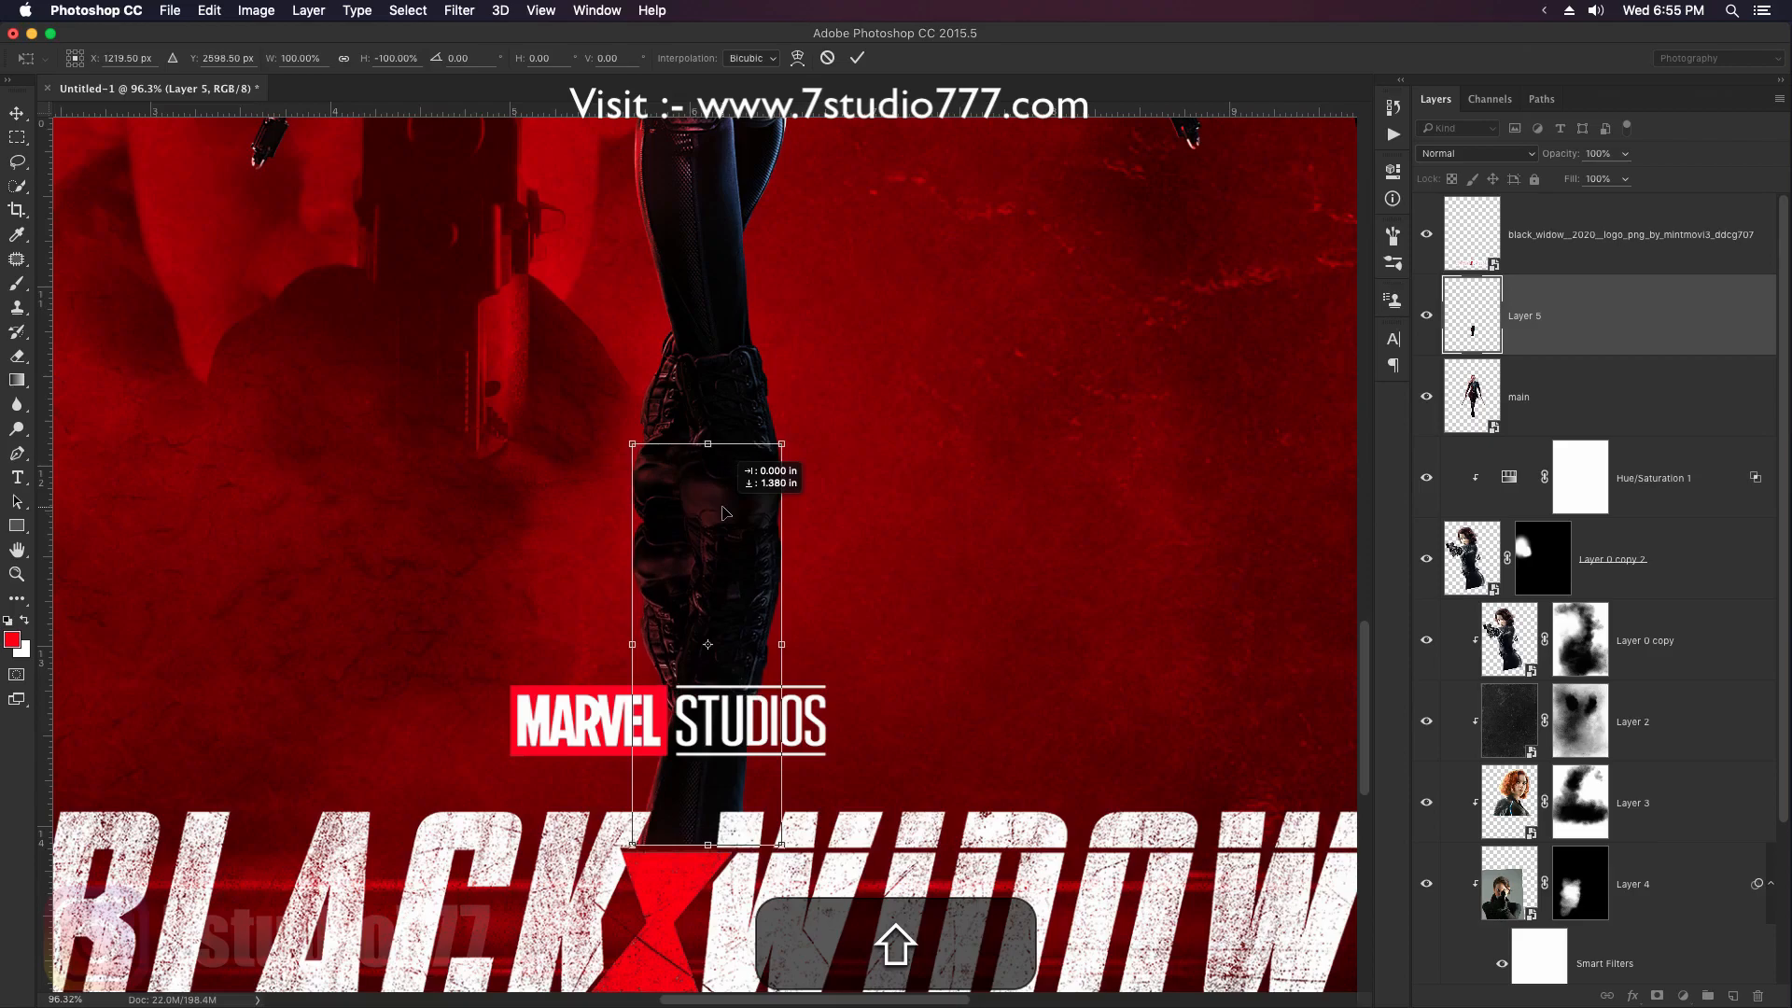
key("Return")
key("super+bracketleft")
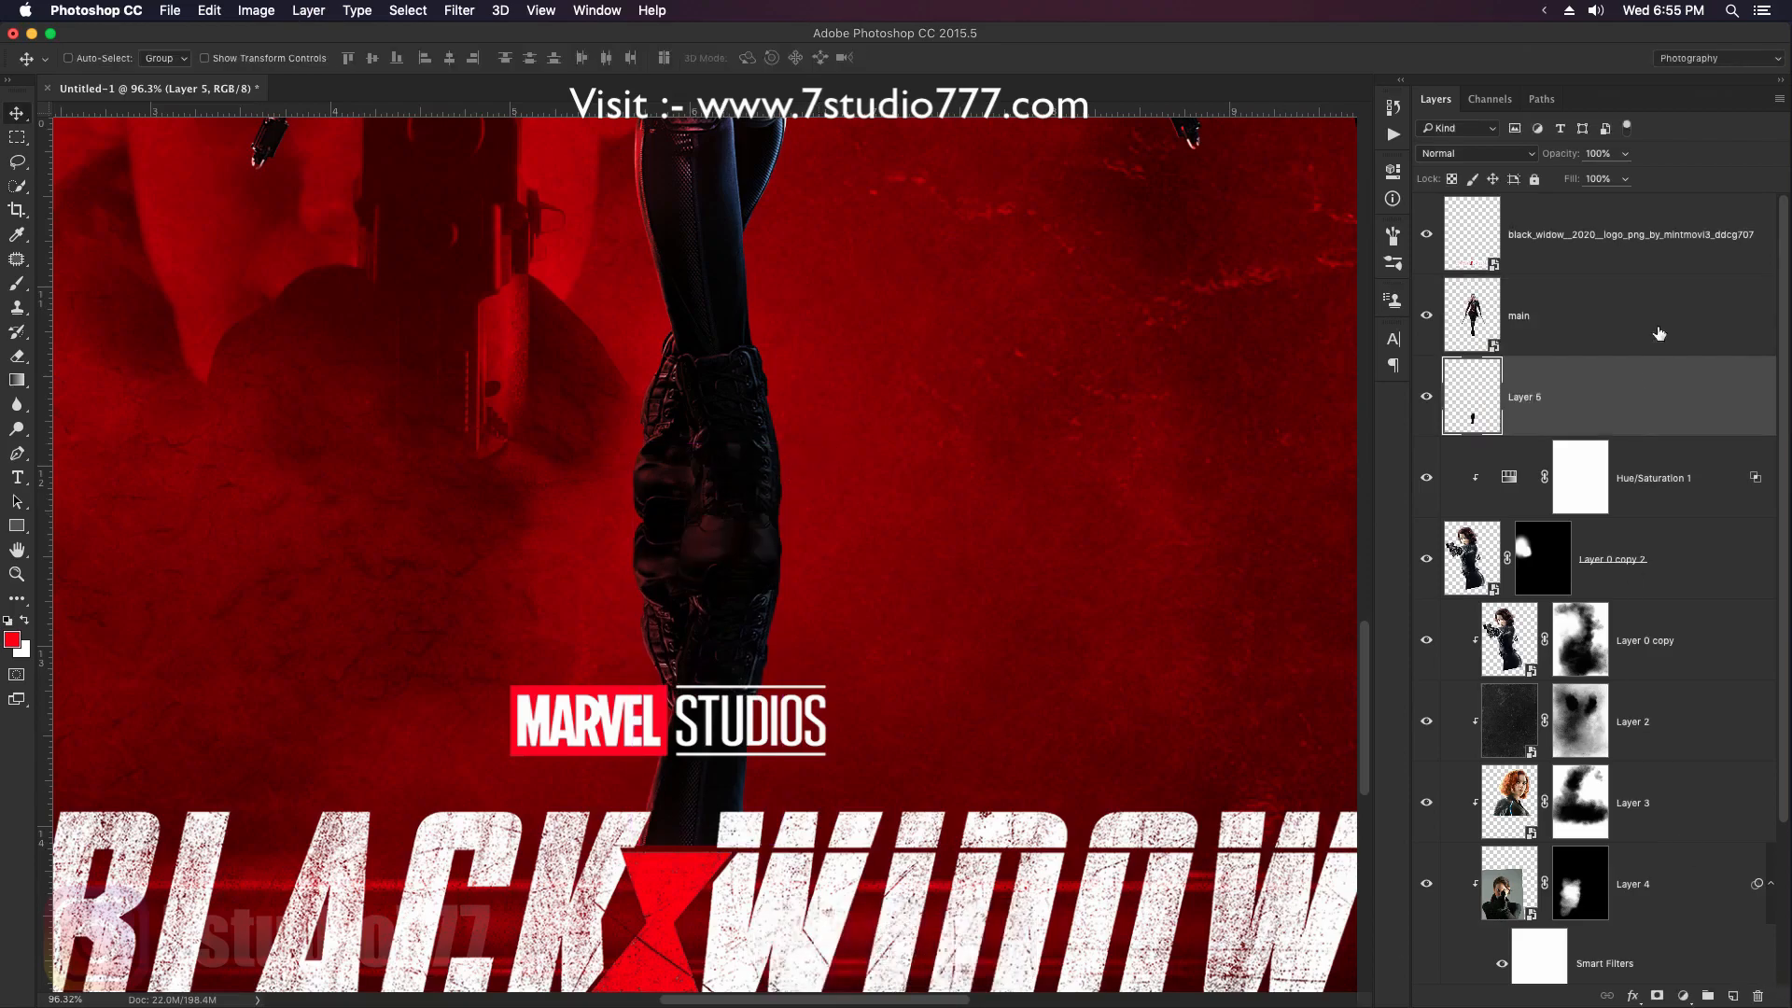
Lower Layer 5's opacity to 40% and fade the boot reflection downward with a black gradient on a layer mask
left_click_drag(1564, 159, 1508, 159)
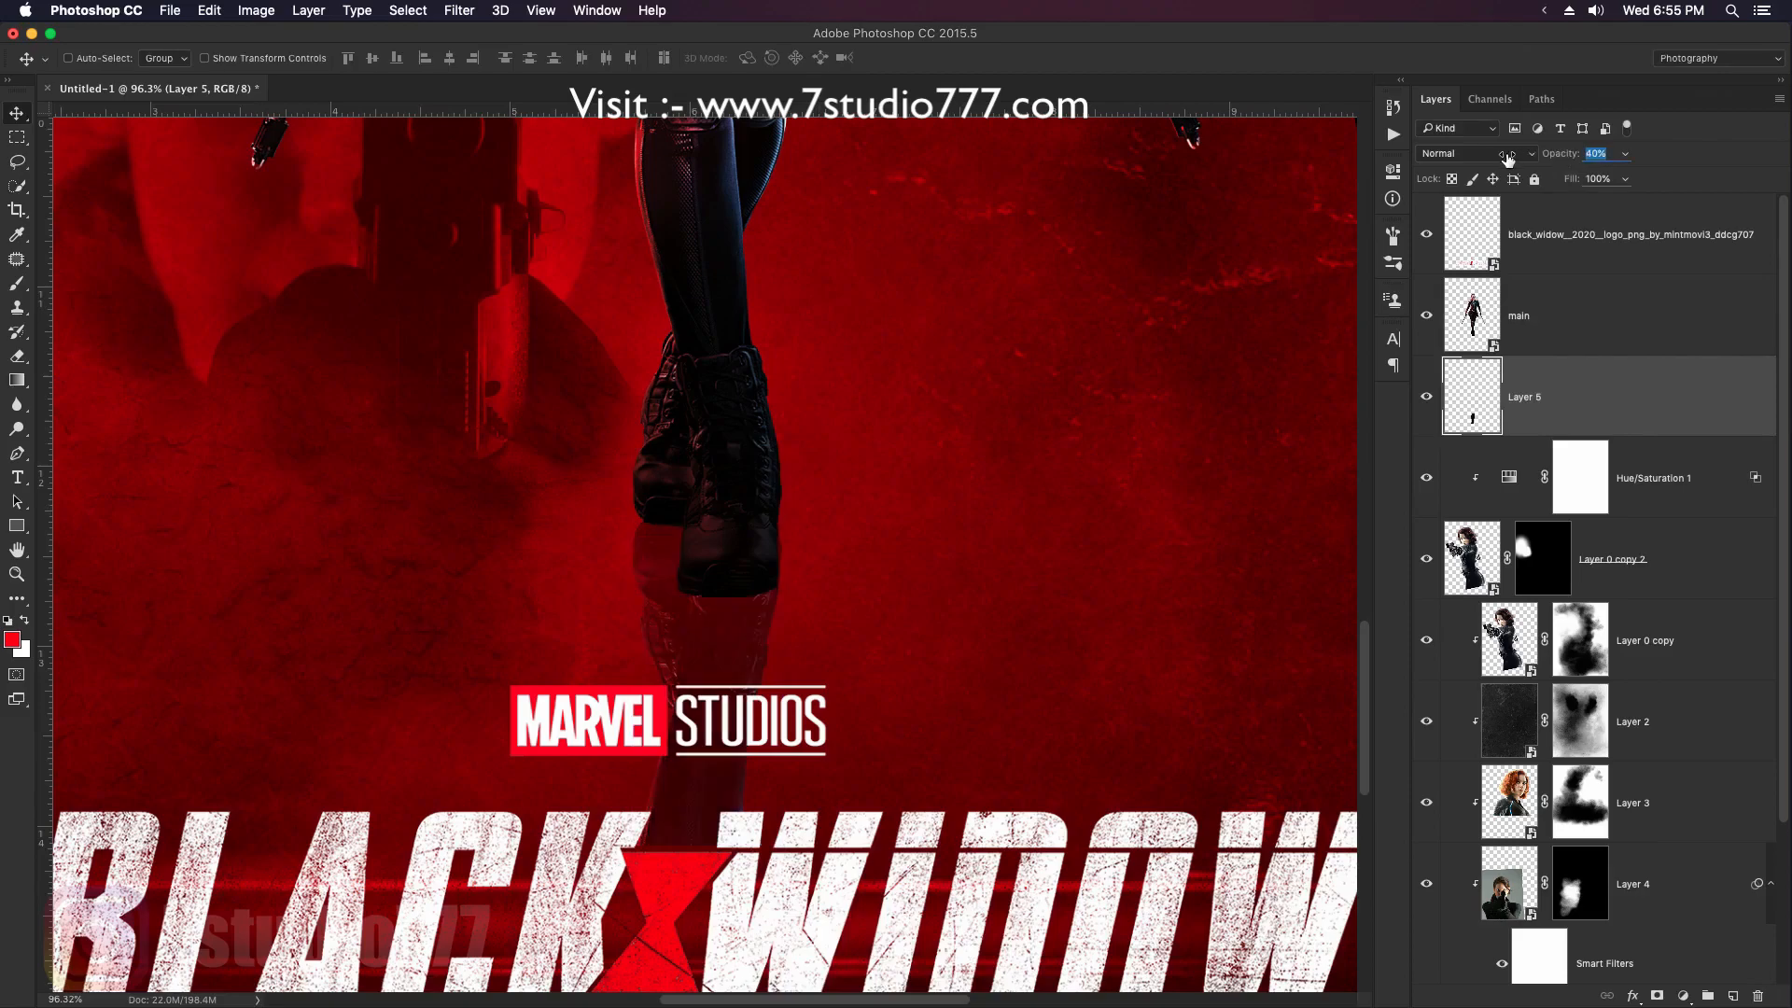
scroll(808, 405, "down", 4)
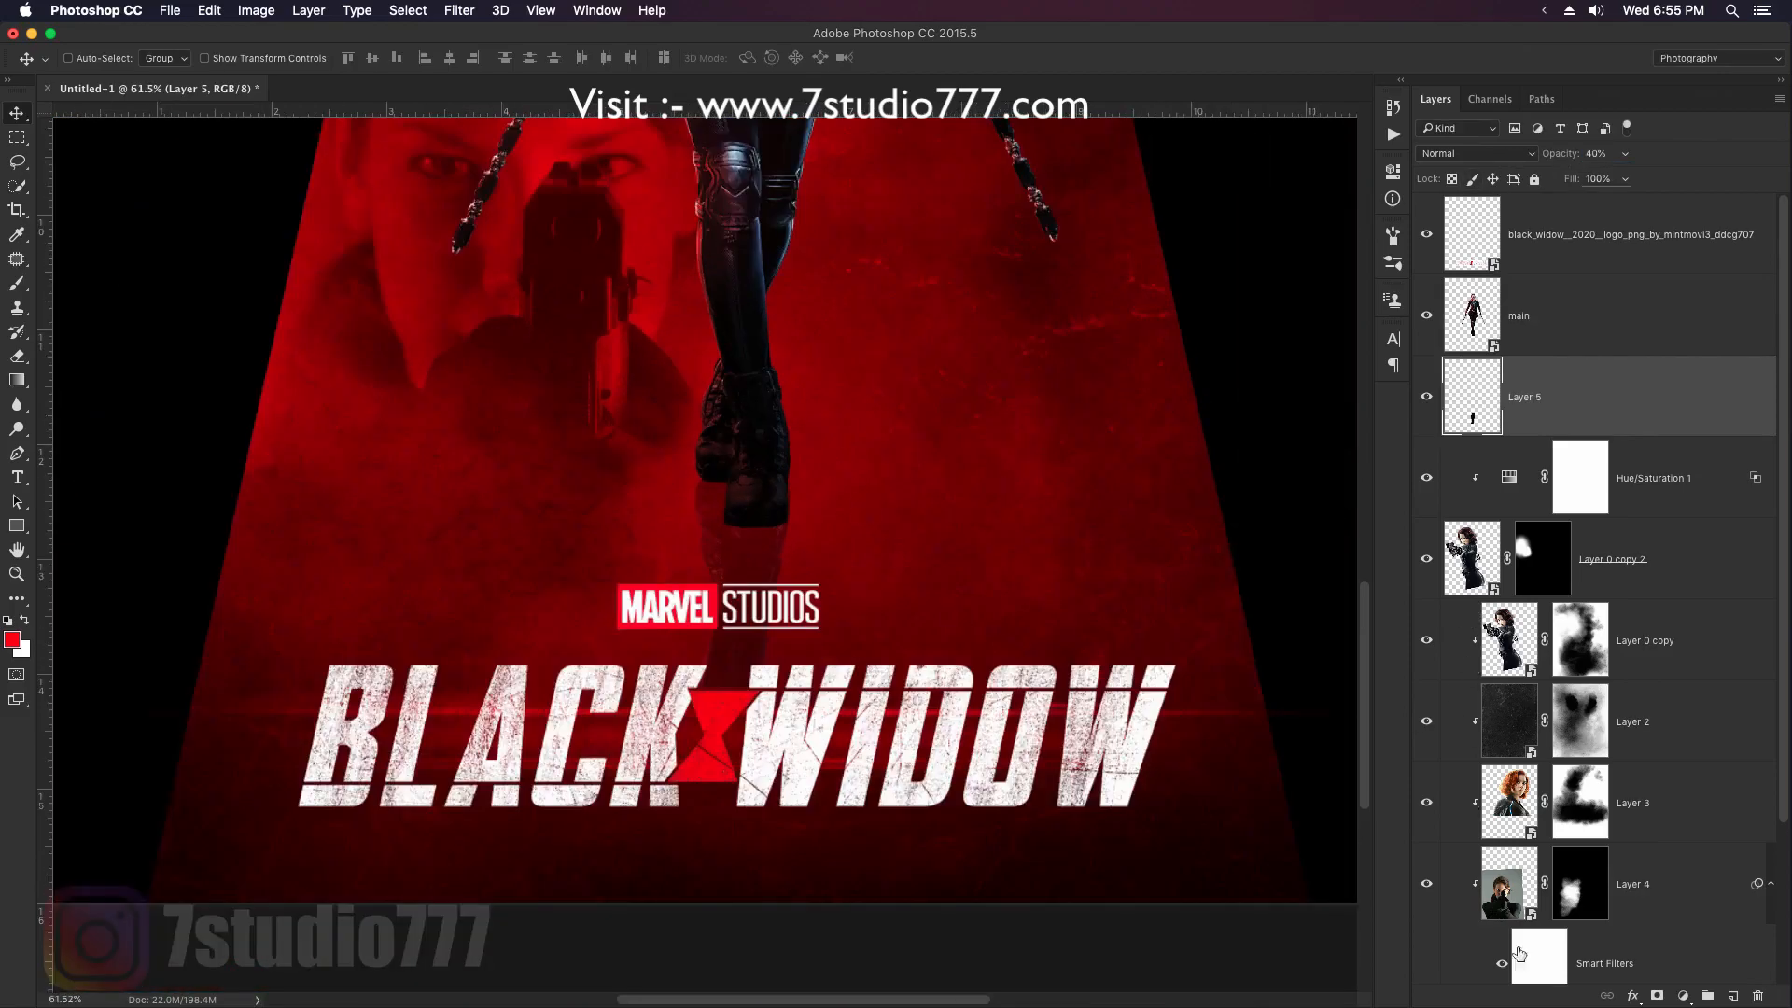
left_click(1658, 997)
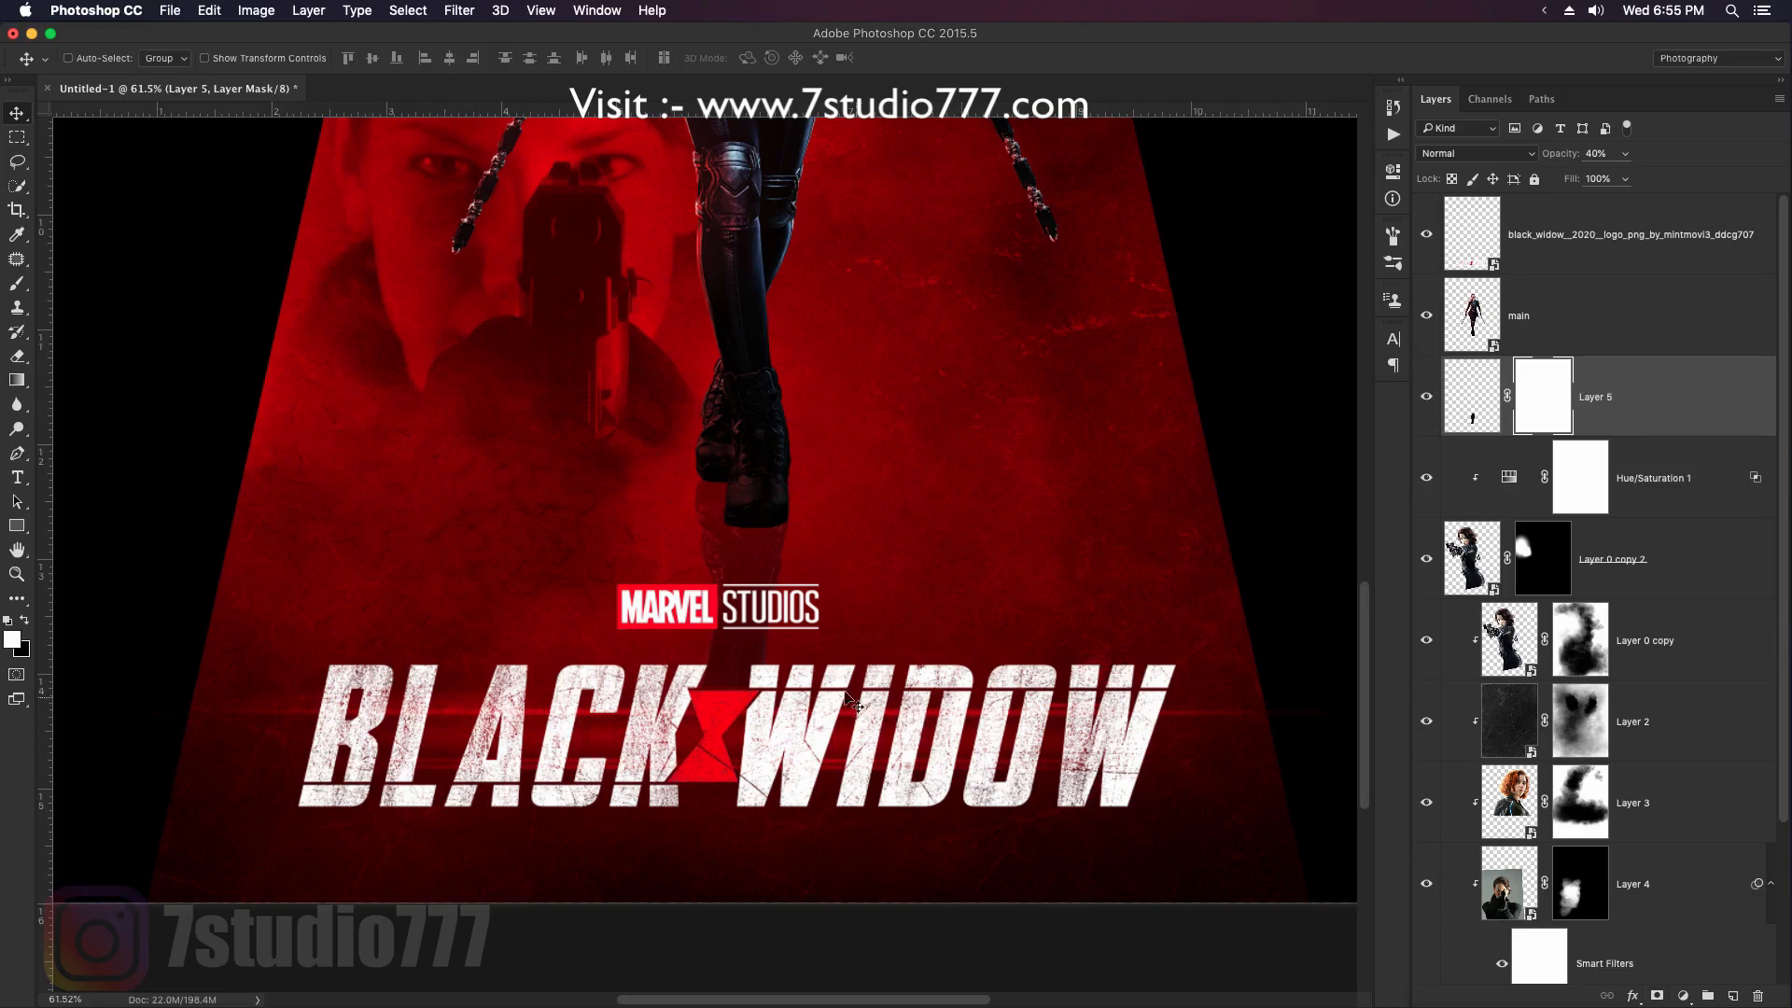
key("g")
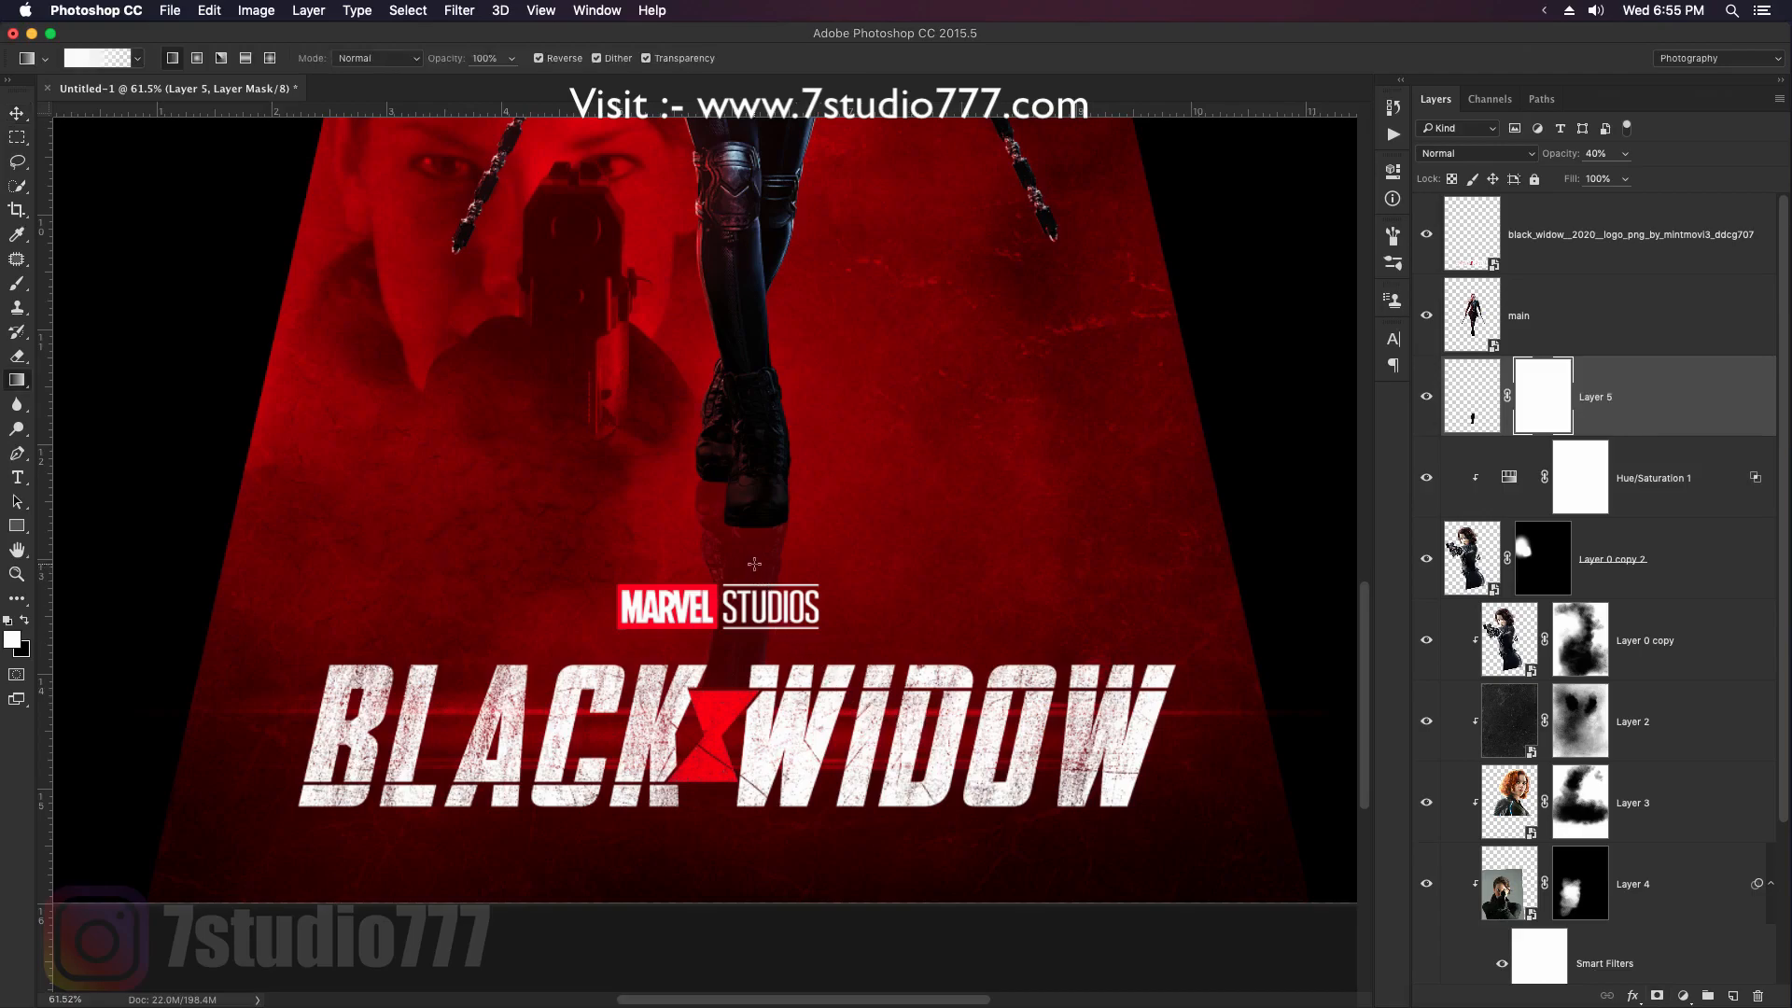
left_click(25, 621)
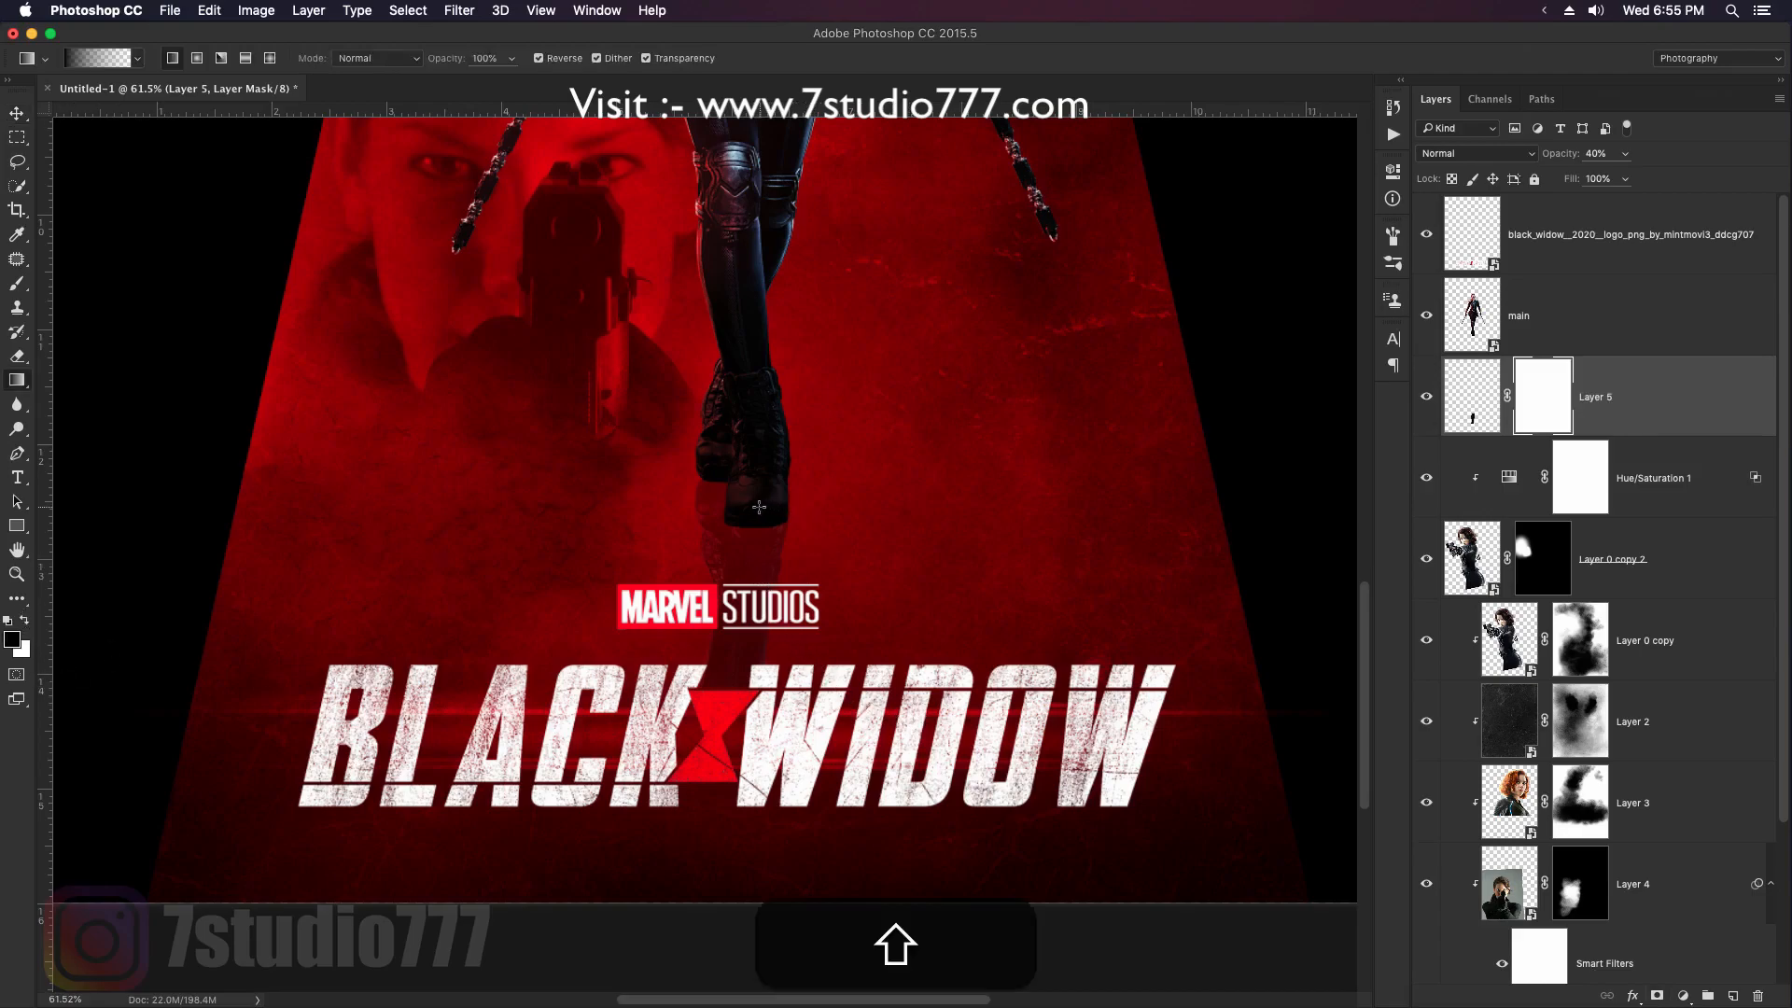
left_click_drag(759, 507, 767, 681)
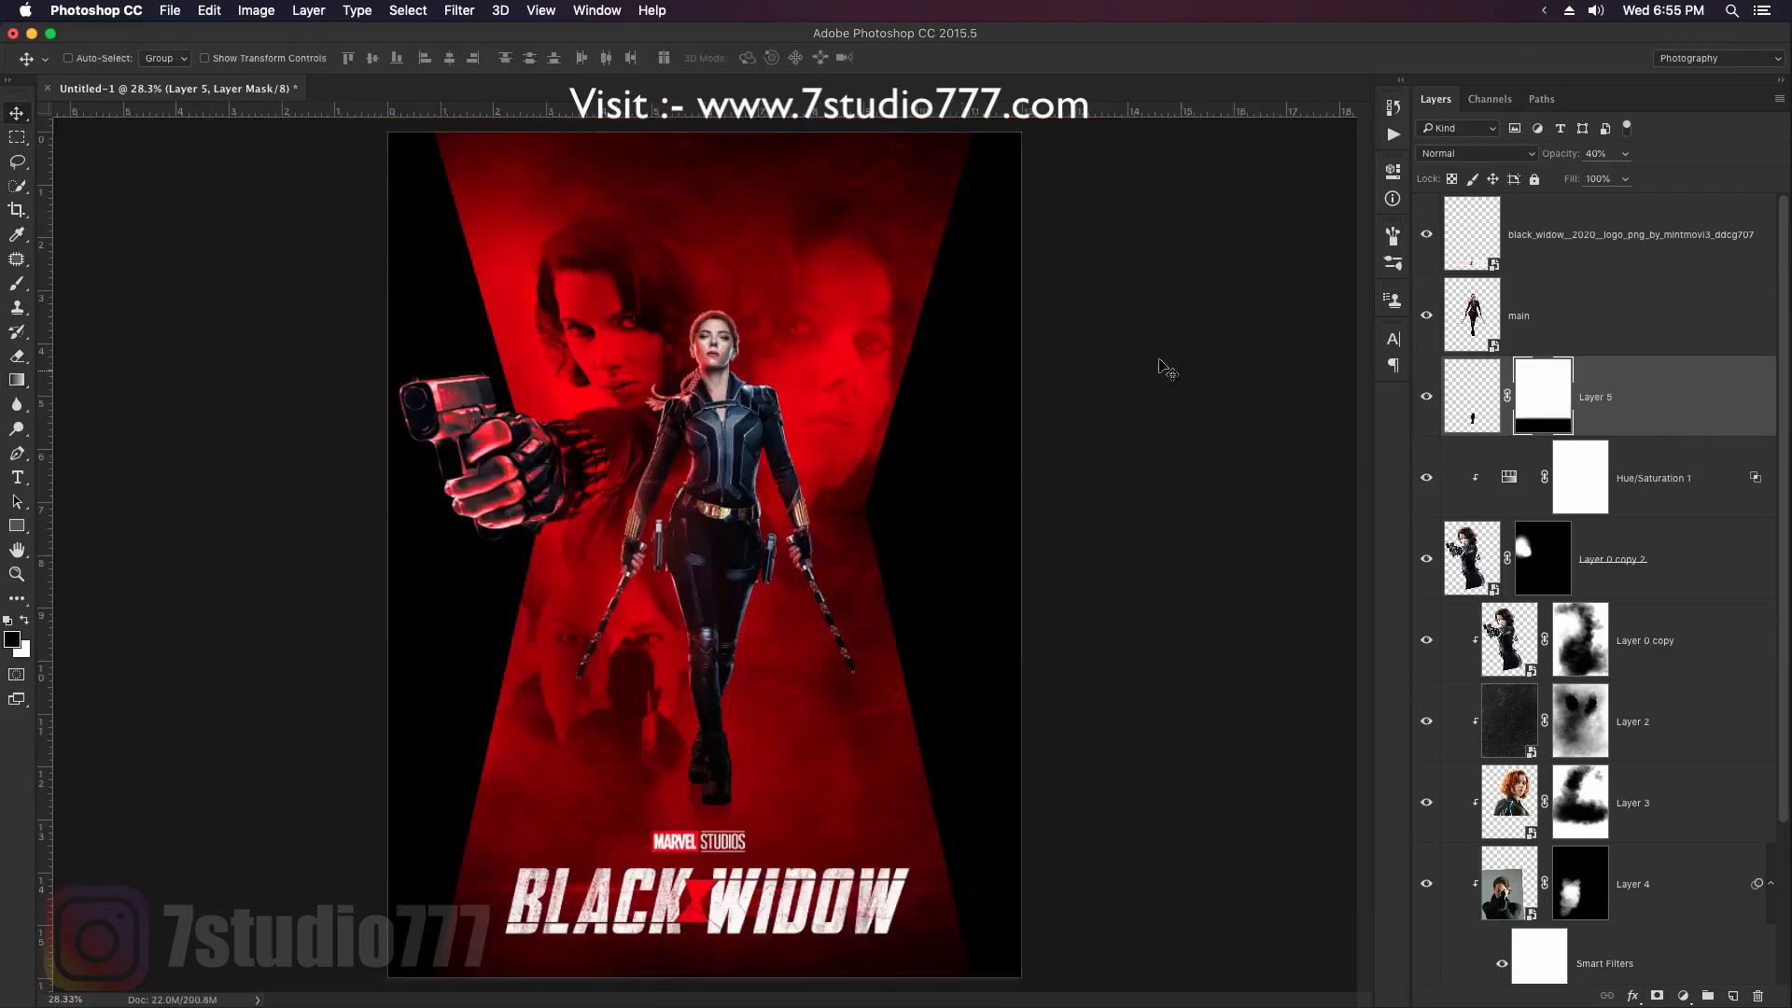
Fill a new top layer with red sampled from the hourglass and darken it to Lightness -28 with Hue/Saturation
key("alt+period")
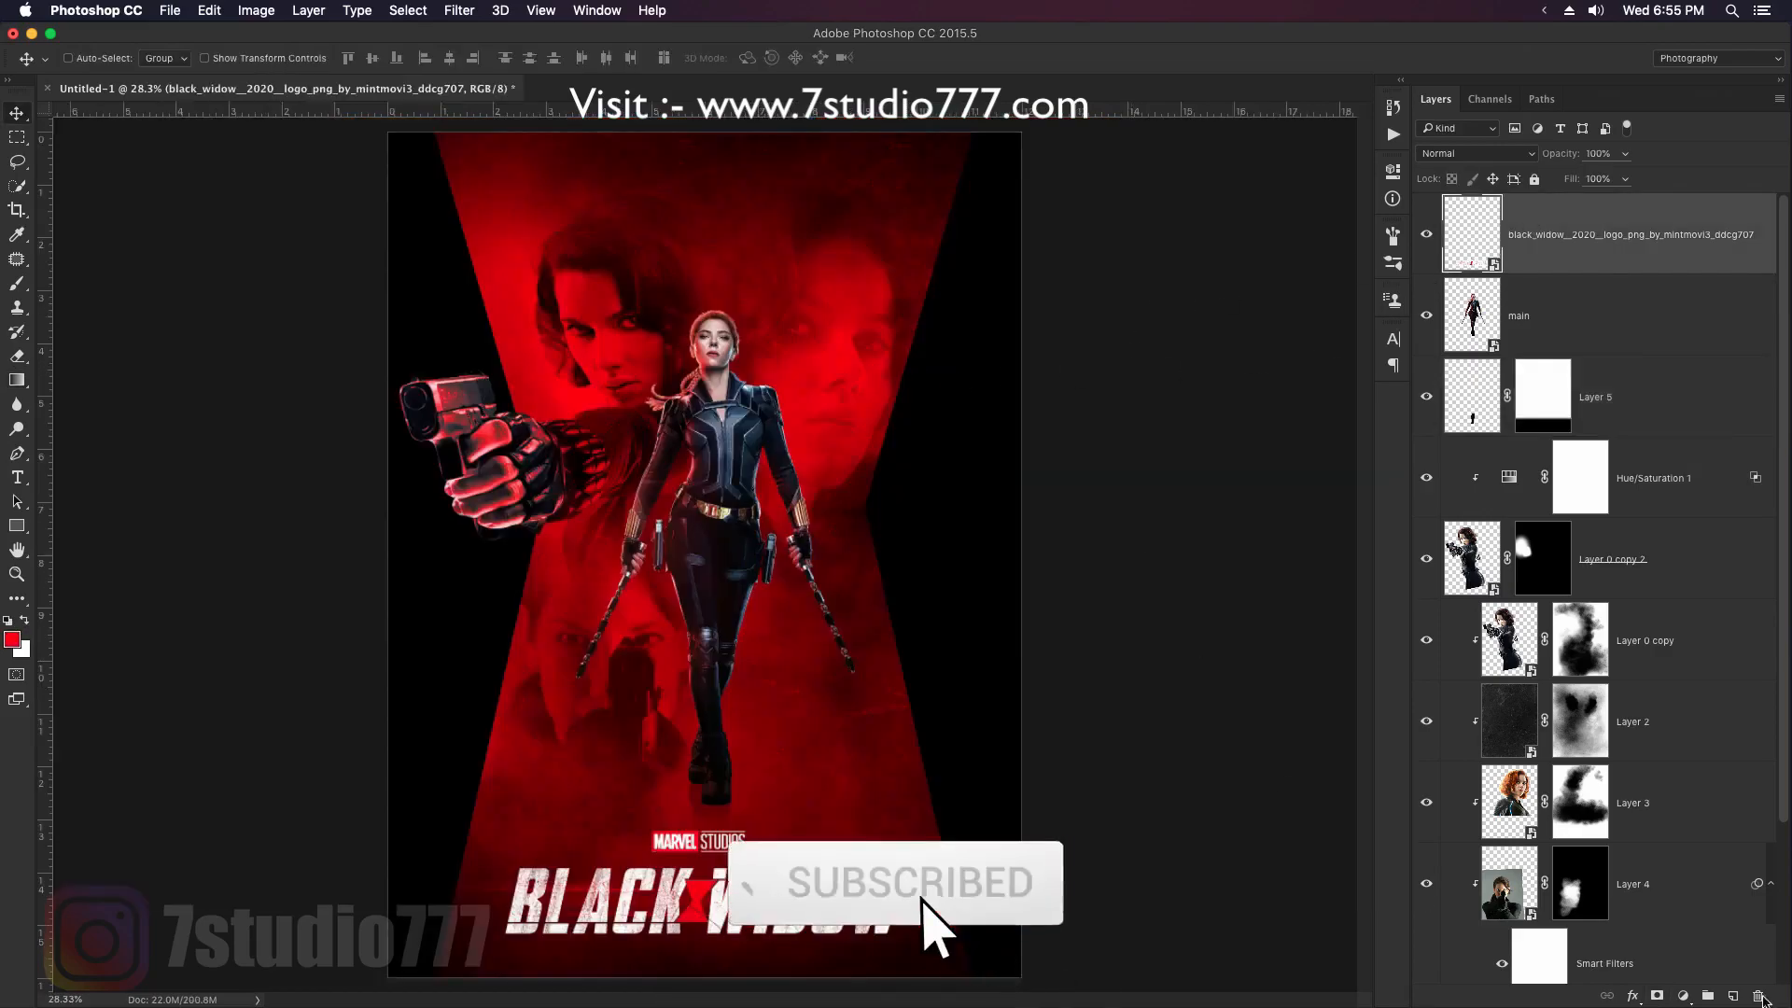
key("alt+shift+super+n")
key("i")
left_click(528, 271)
key("alt+BackSpace")
key("super+u")
left_click_drag(1300, 619, 1261, 627)
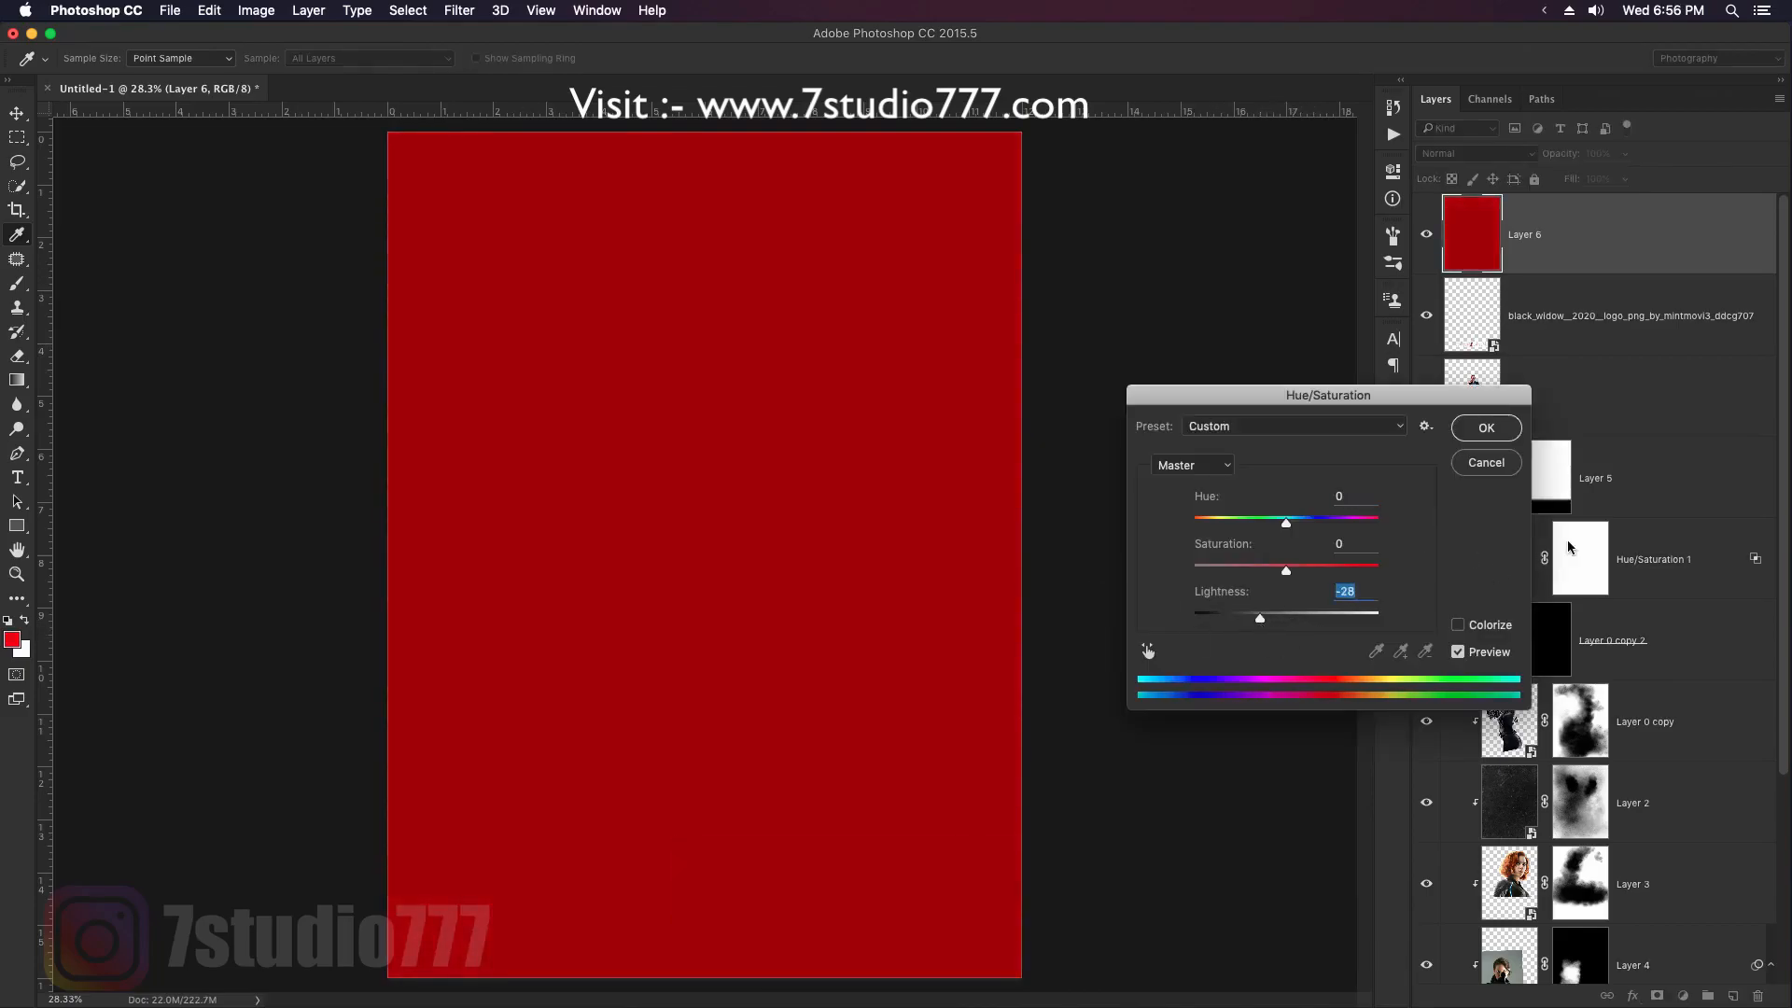
left_click(1491, 432)
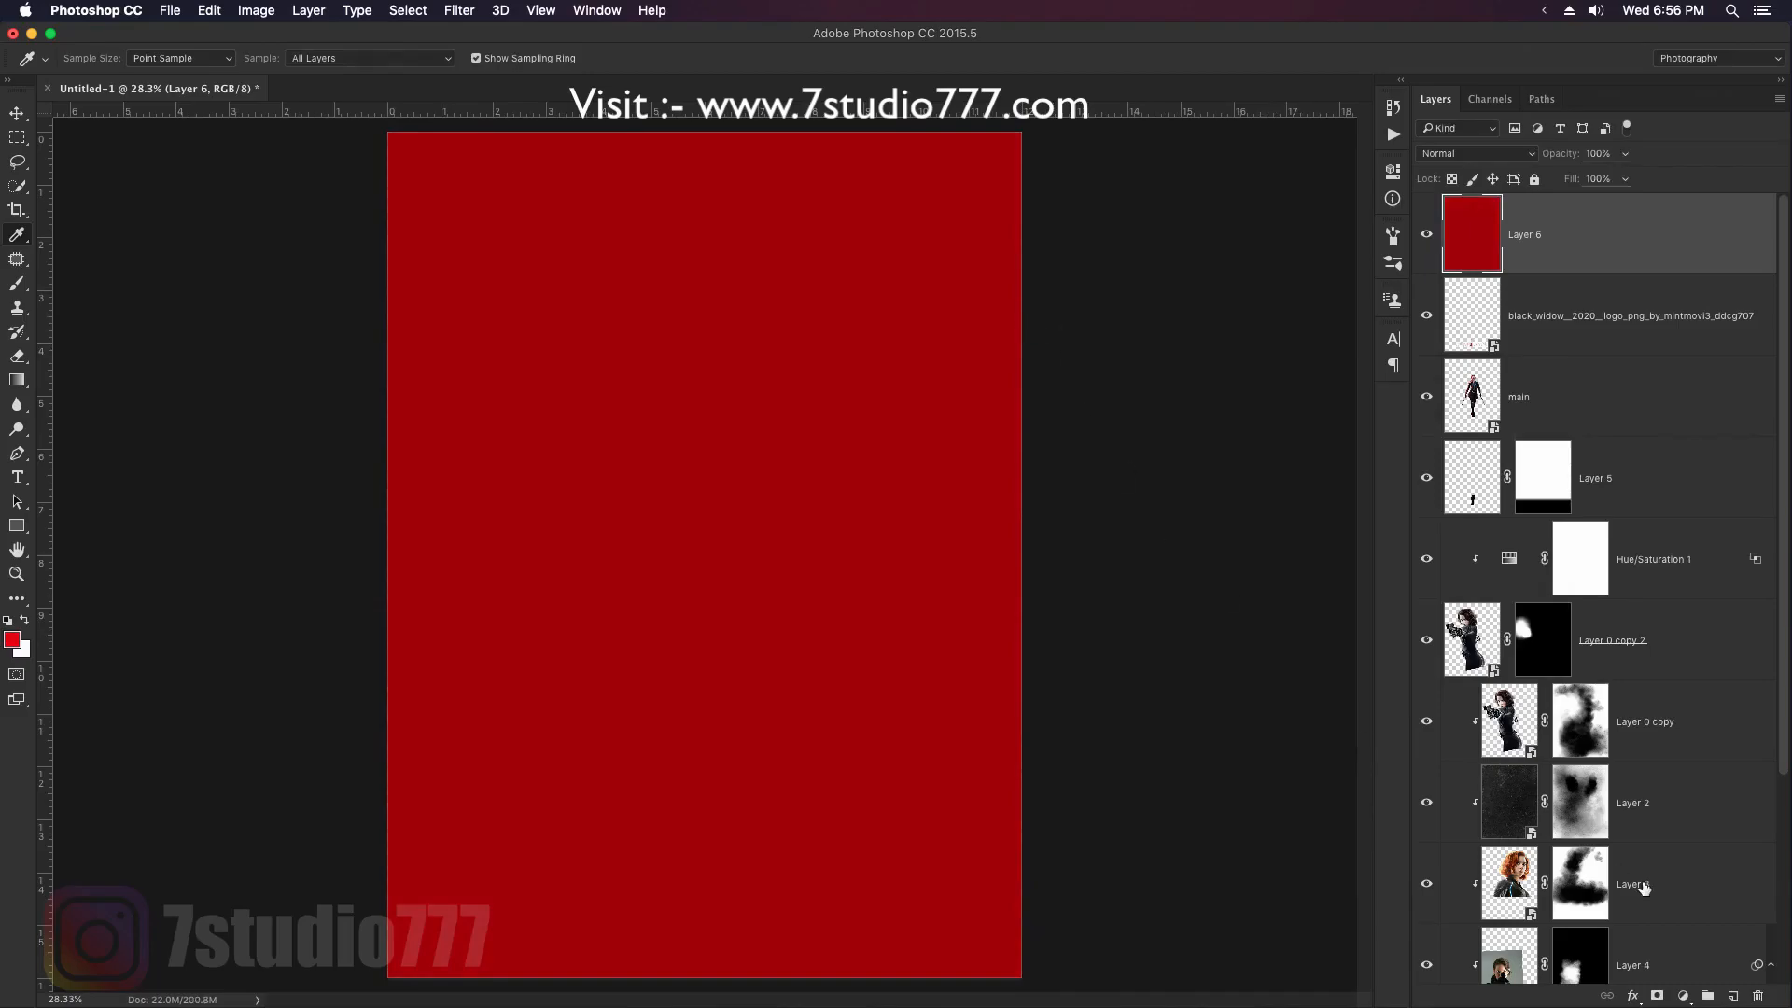
Hide Layer 6 with a black mask and reveal faint red streaks in the black side areas using the 423 px texture brush at 100% opacity
key("alt")
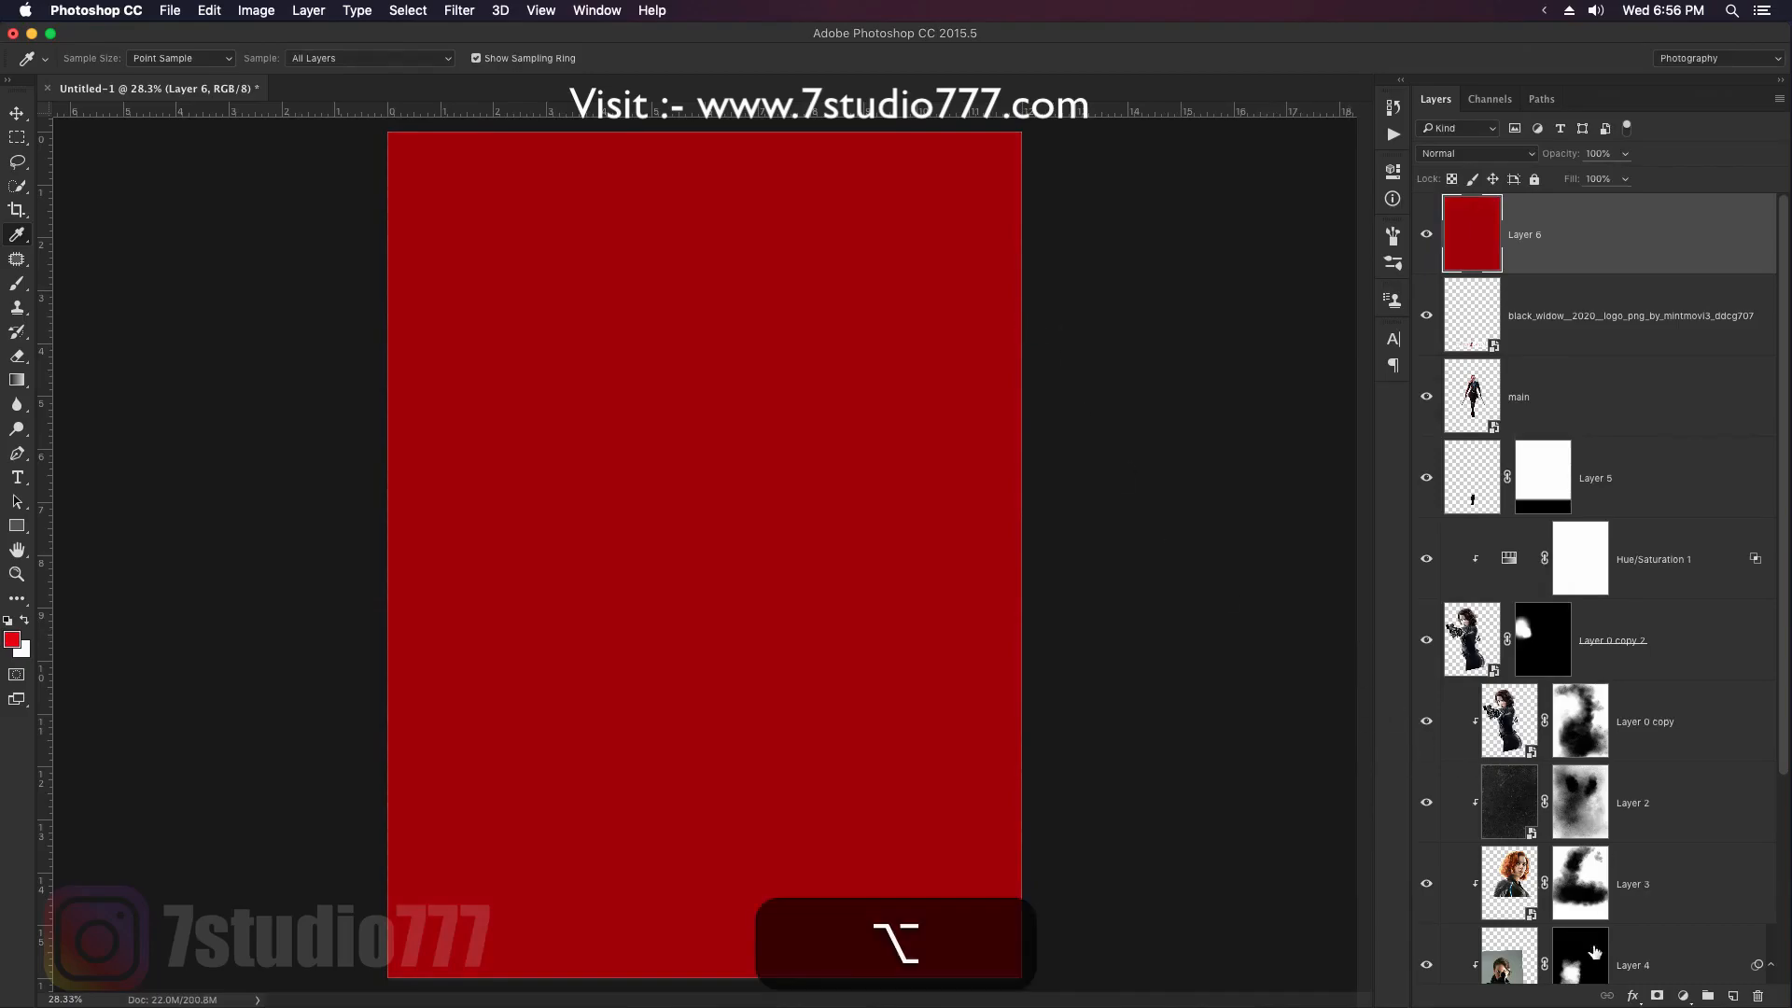
left_click(1655, 996, "alt")
key("b")
right_click(775, 363)
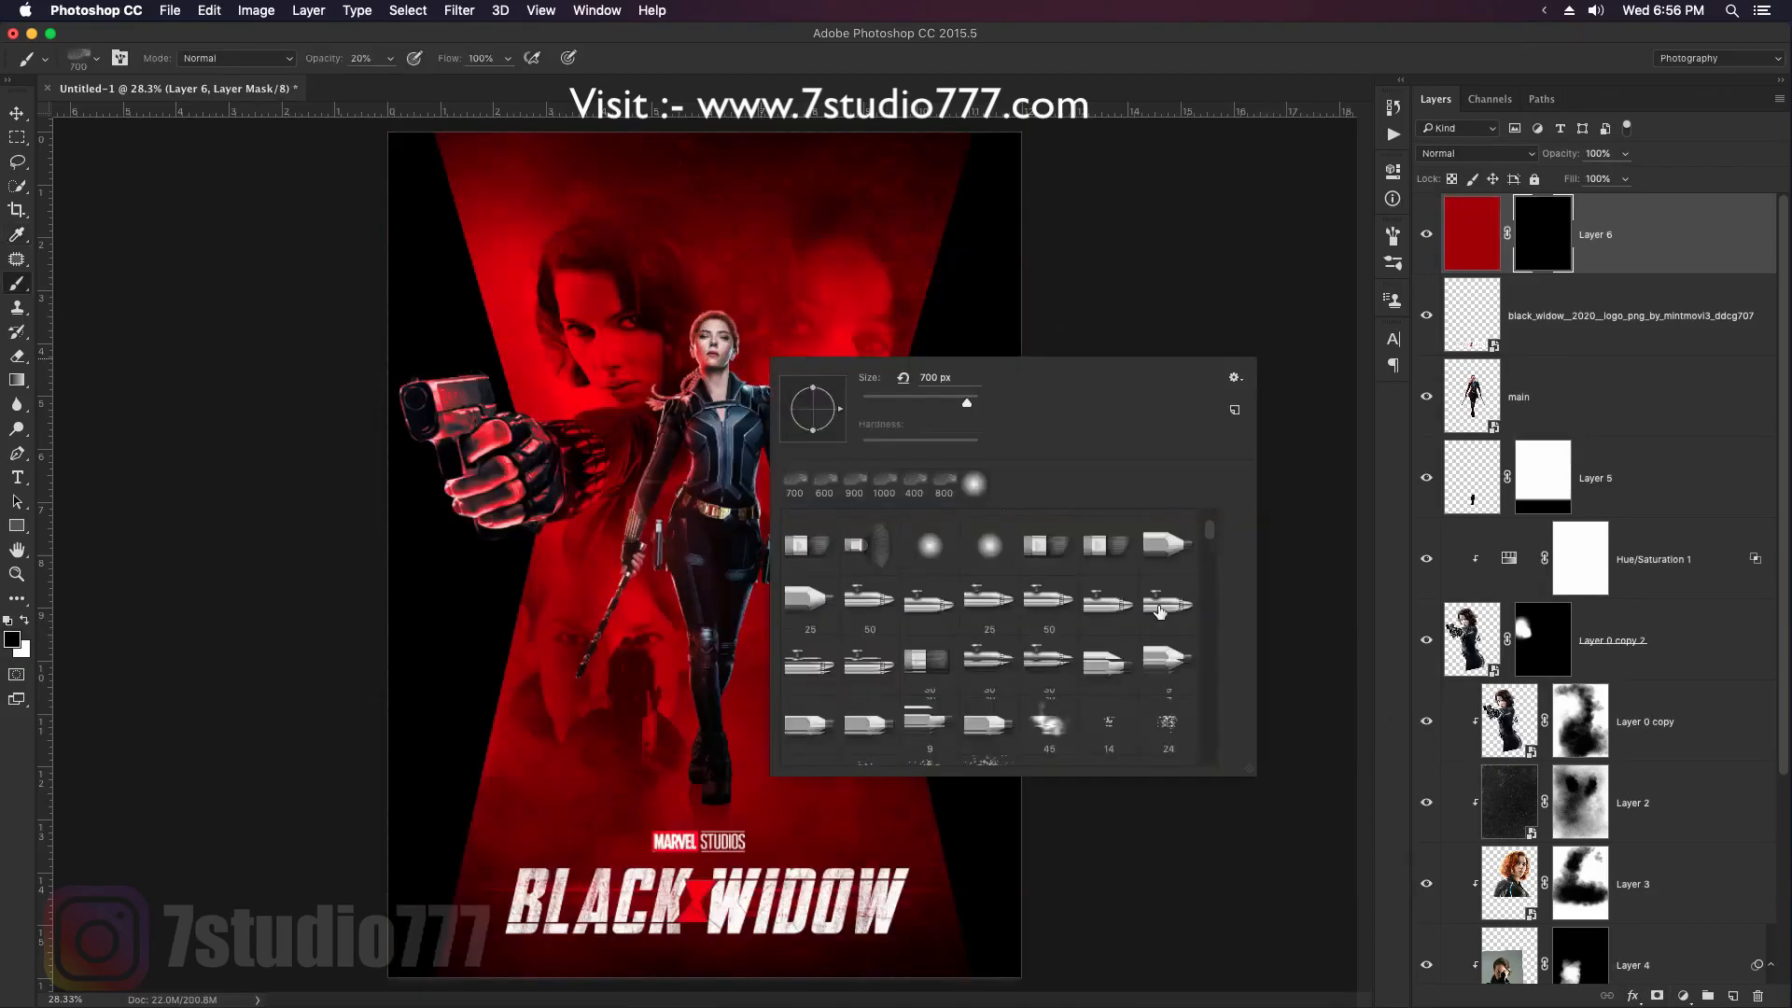
scroll(1159, 612, "down", 10)
left_click(1108, 651)
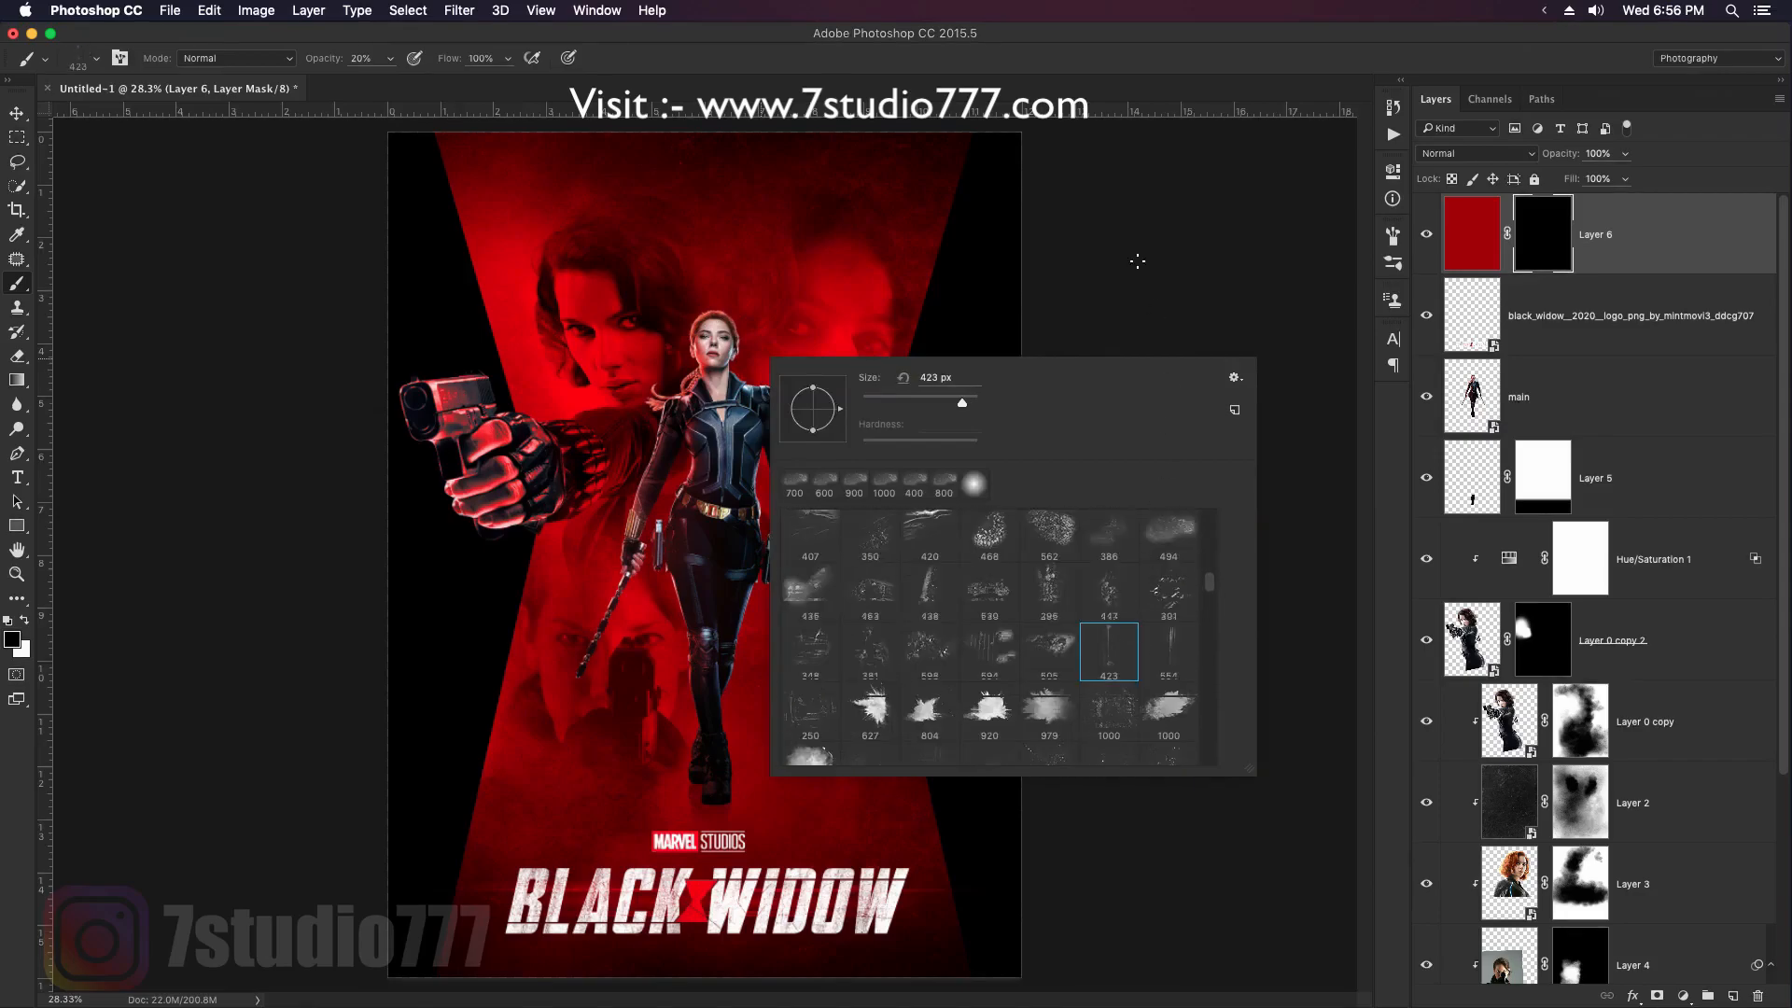
left_click(1106, 67)
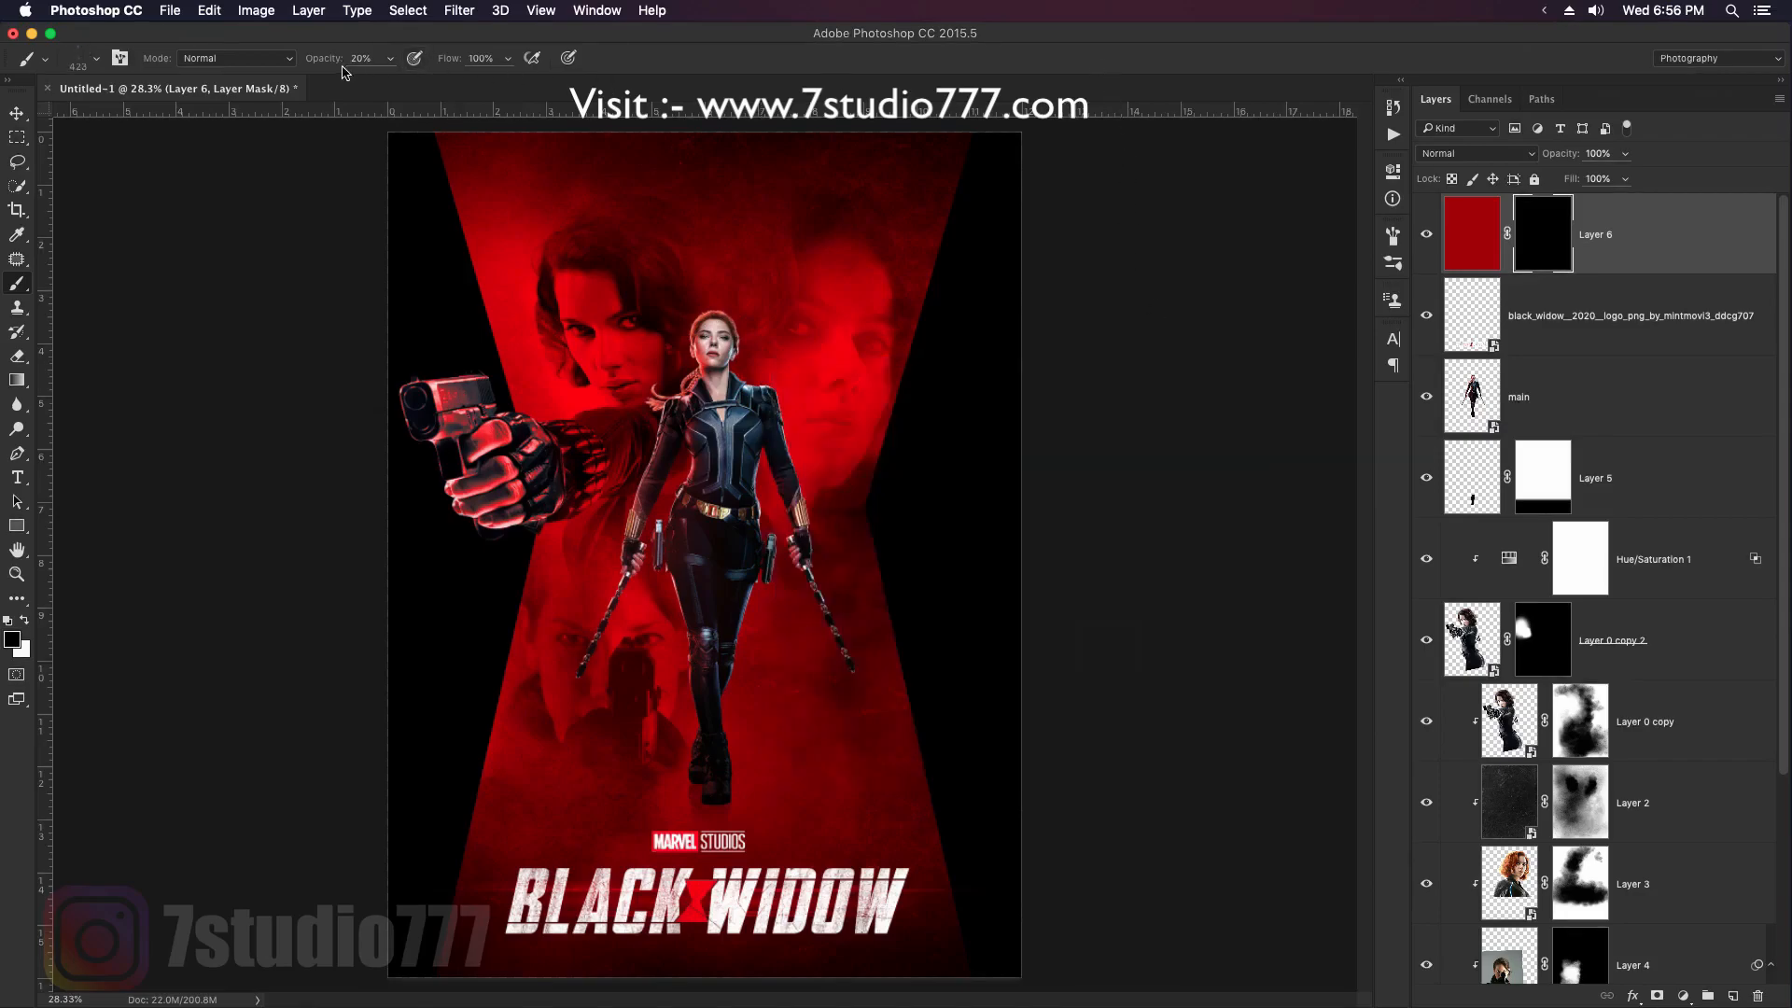
key("0")
left_click(25, 622)
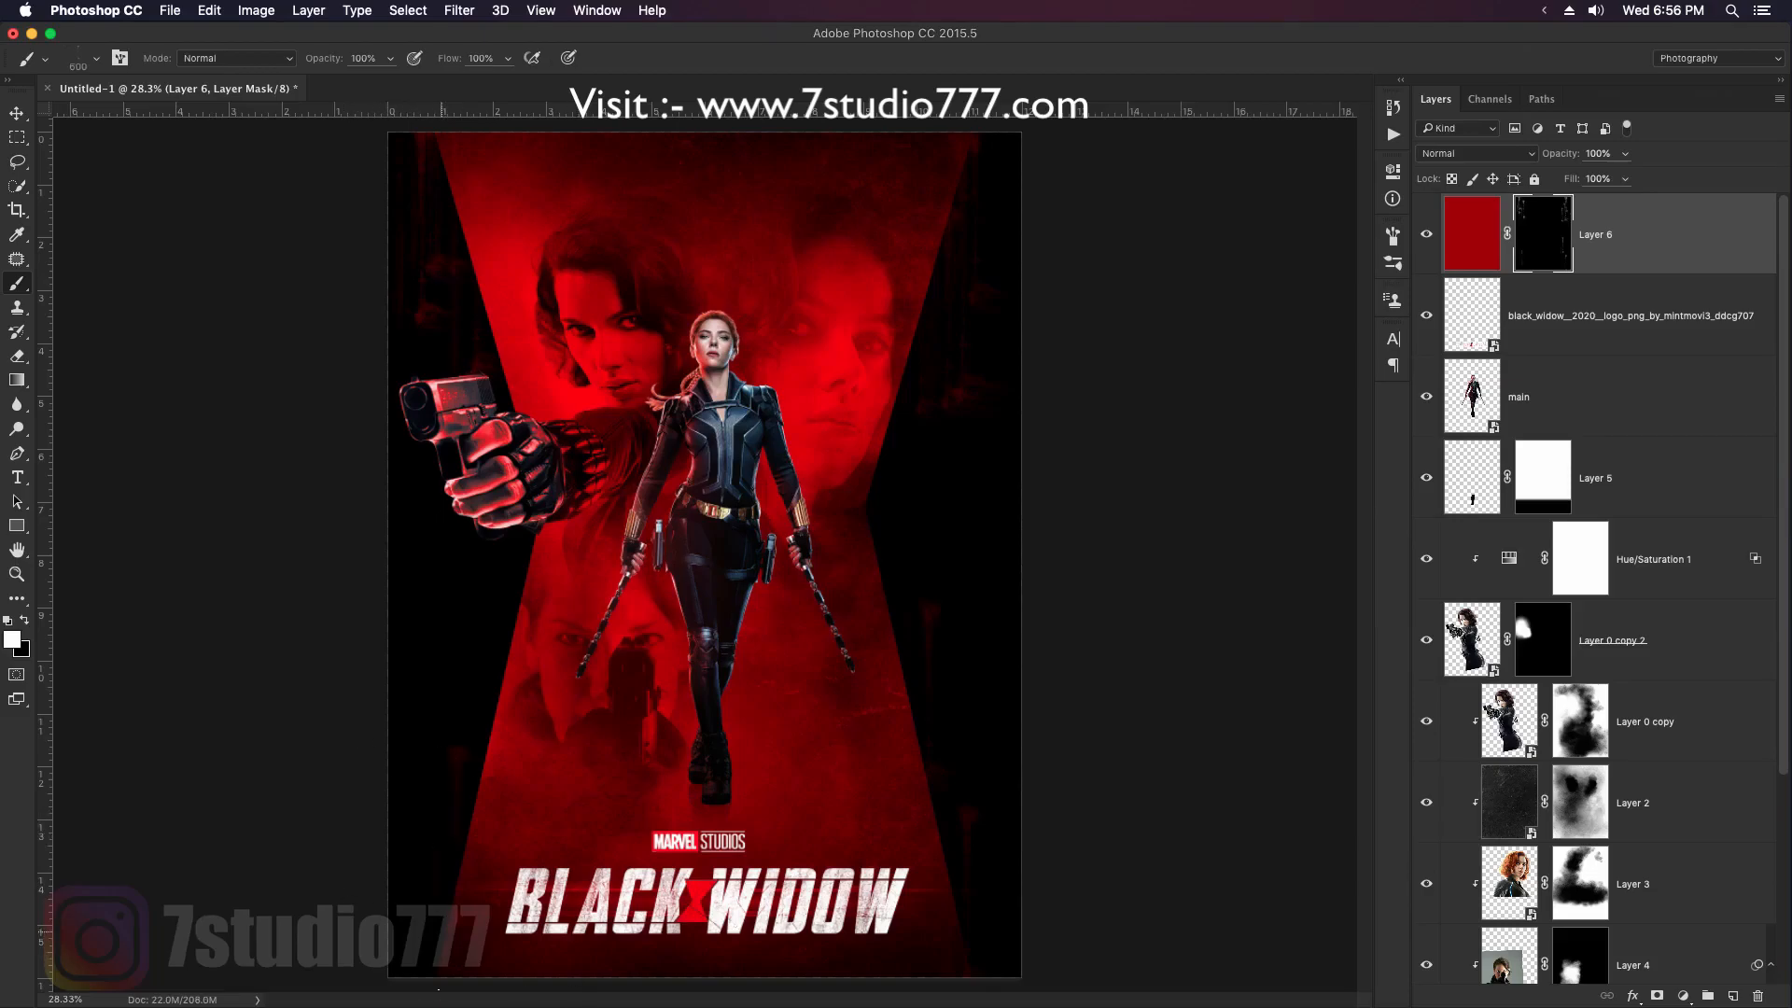
Choose the 554 px streak brush and reveal more red on Layer 6's mask along the poster's upper sides, resizing the brush between 1800 and 1000 px
right_click(902, 400)
left_click(1311, 692)
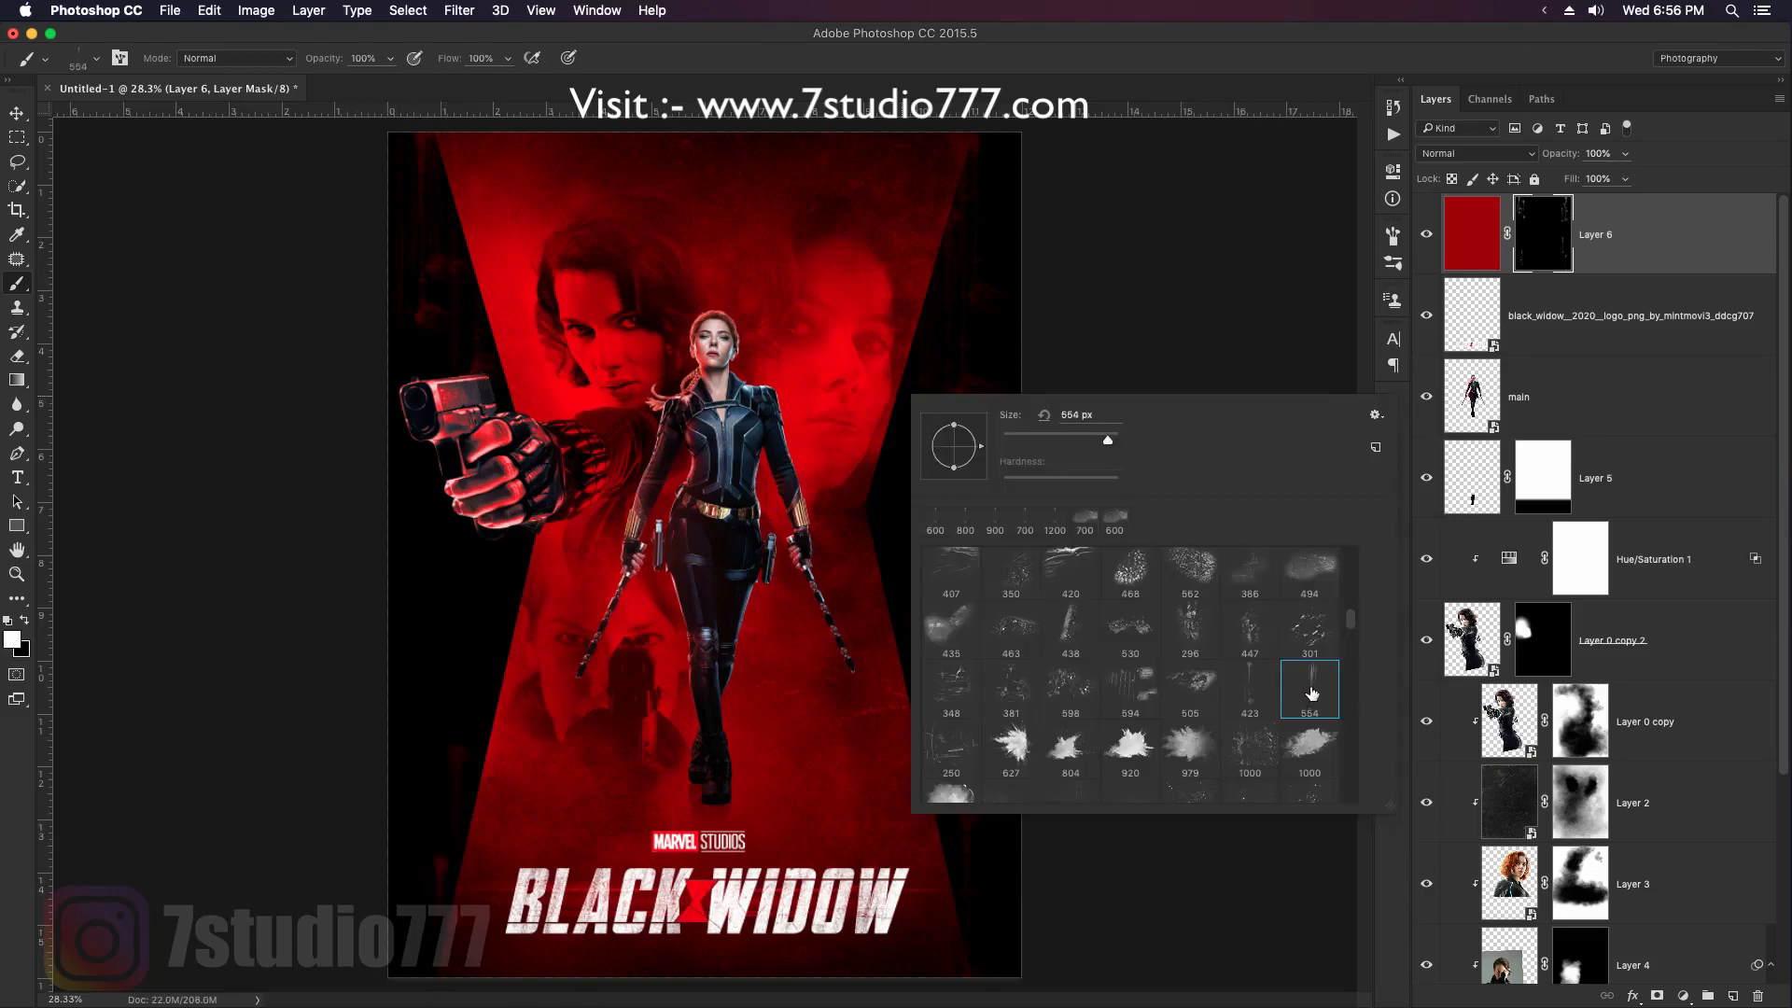
left_click(1117, 72)
key("bracketright")
key("bracketright")
key("bracketright")
key("bracketright")
key("bracketright")
key("bracketright")
key("bracketright")
key("bracketright")
key("bracketright")
key("bracketright")
key("bracketright")
key("bracketright")
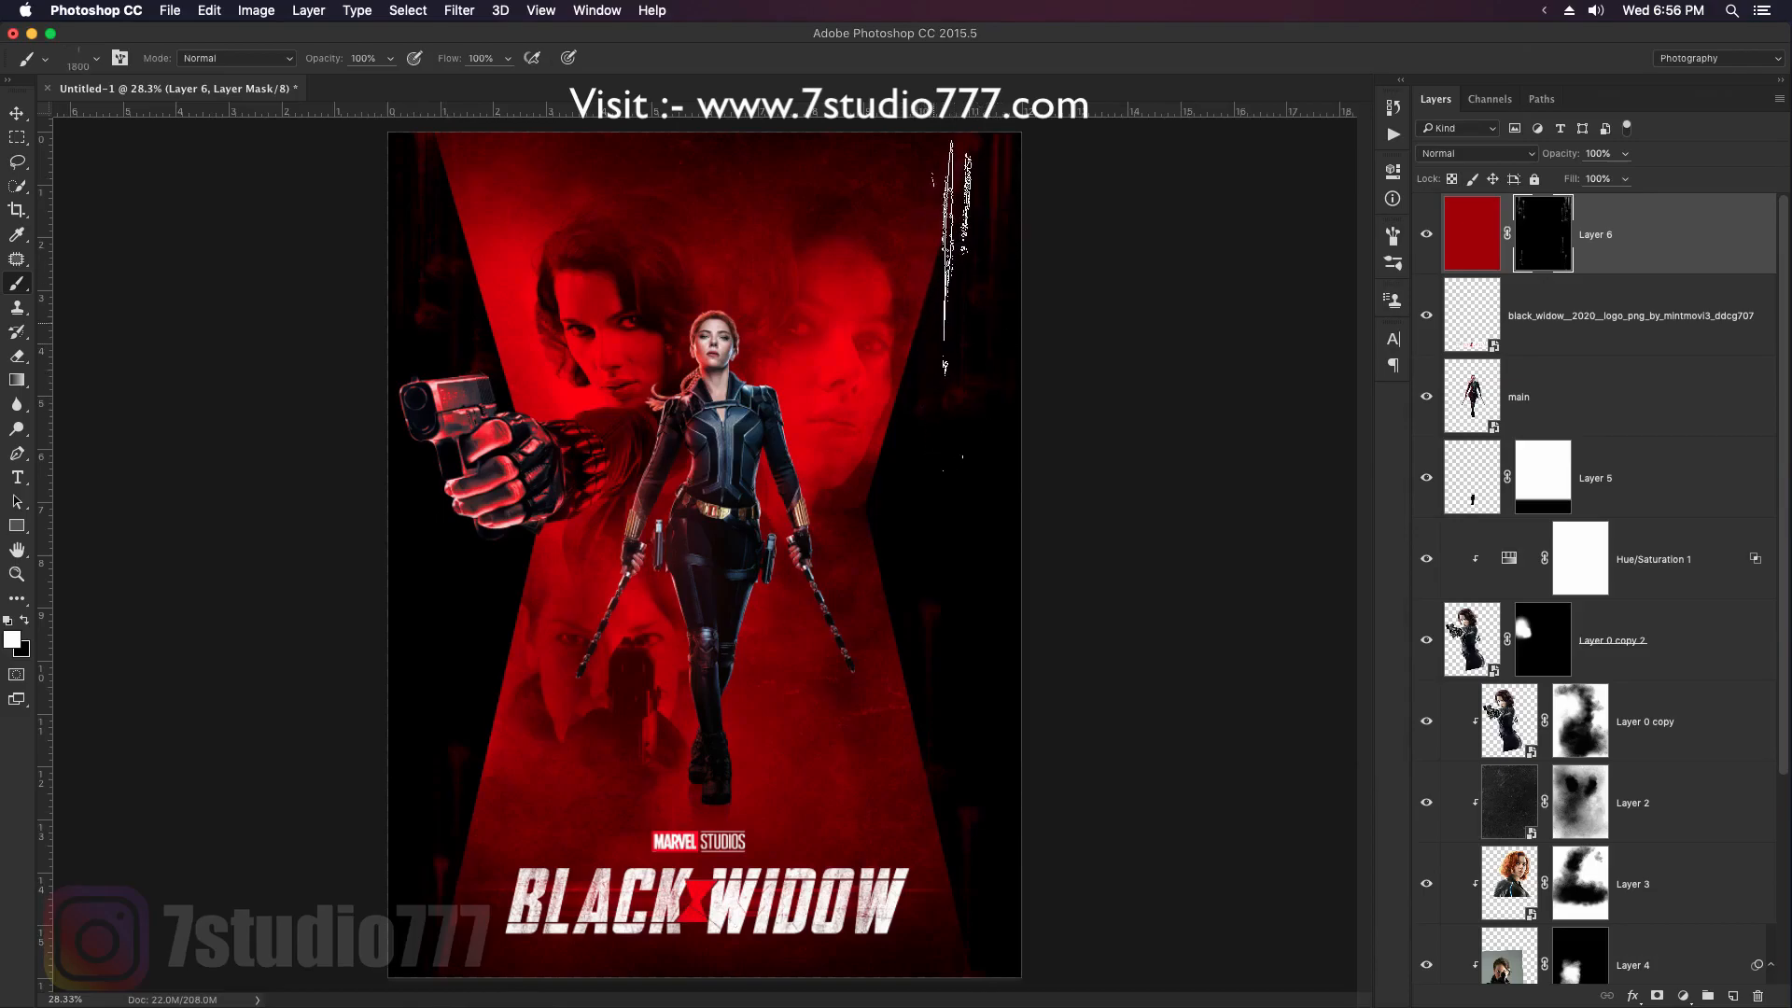
key("bracketleft")
key("bracketleft")
key("bracketleft")
key("bracketleft")
key("bracketleft")
key("bracketleft")
key("bracketleft")
key("bracketleft")
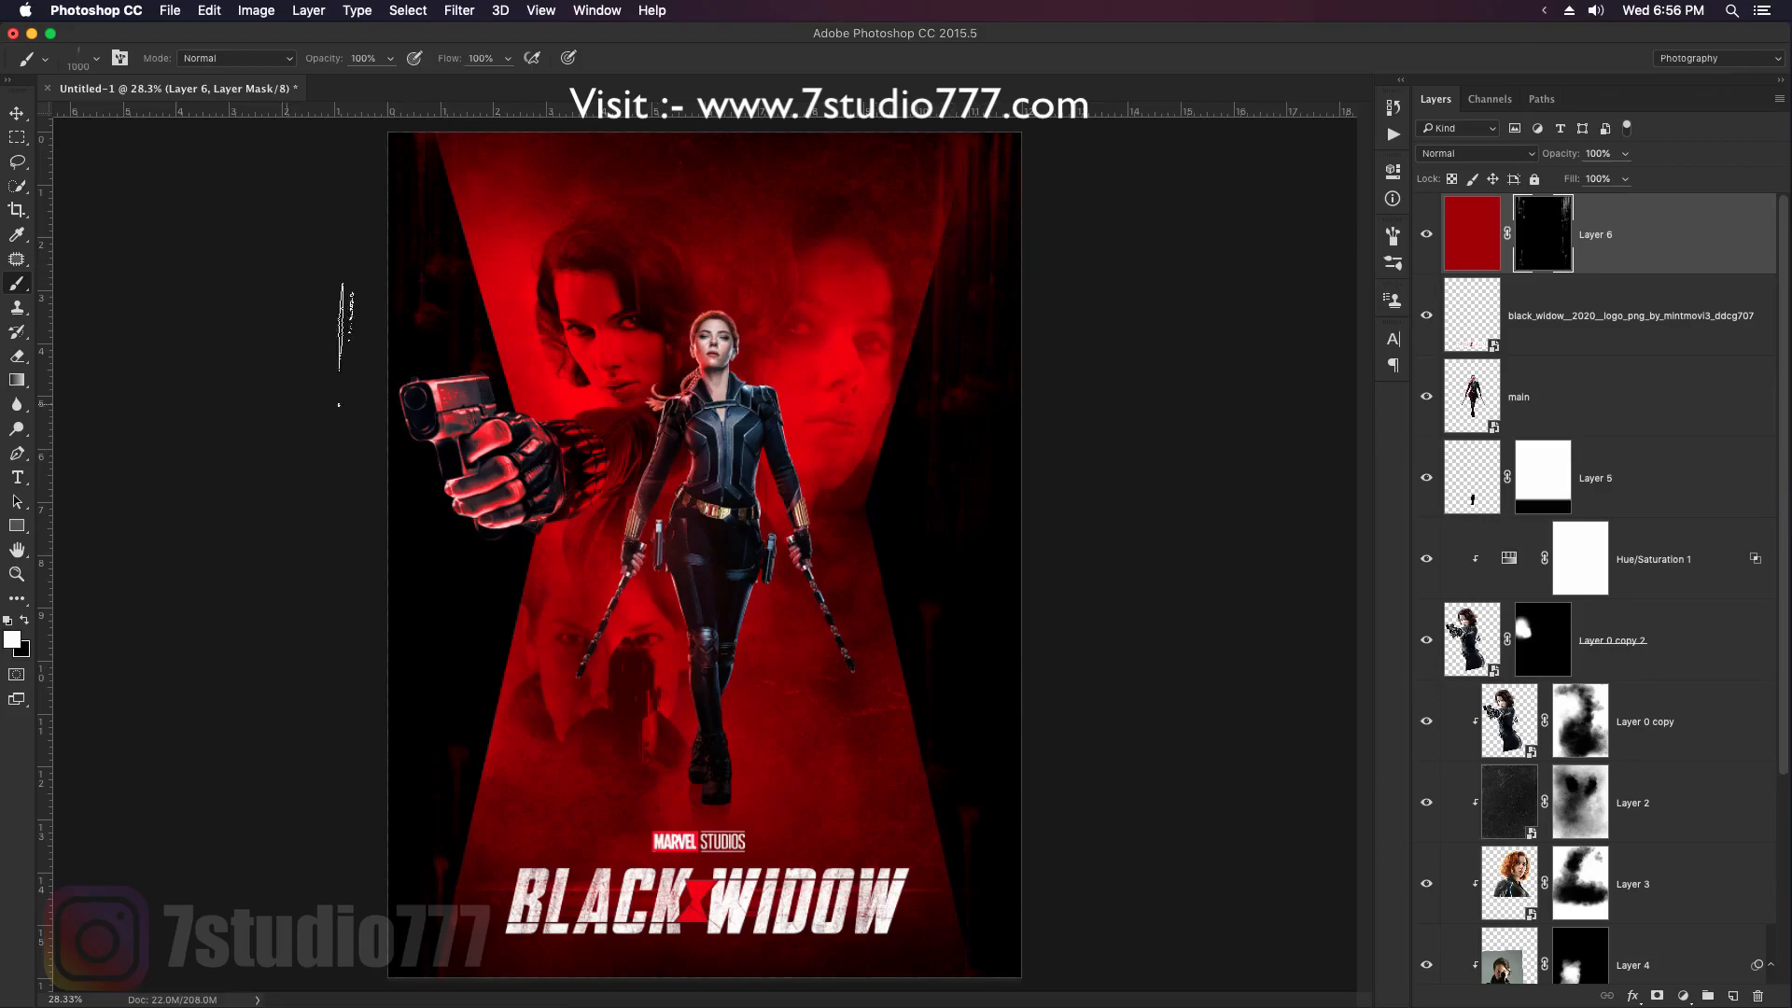
Reveal further red streaks along the lower black sides on Layer 6's mask, enlarging the brush to 1400 px
key("bracketright")
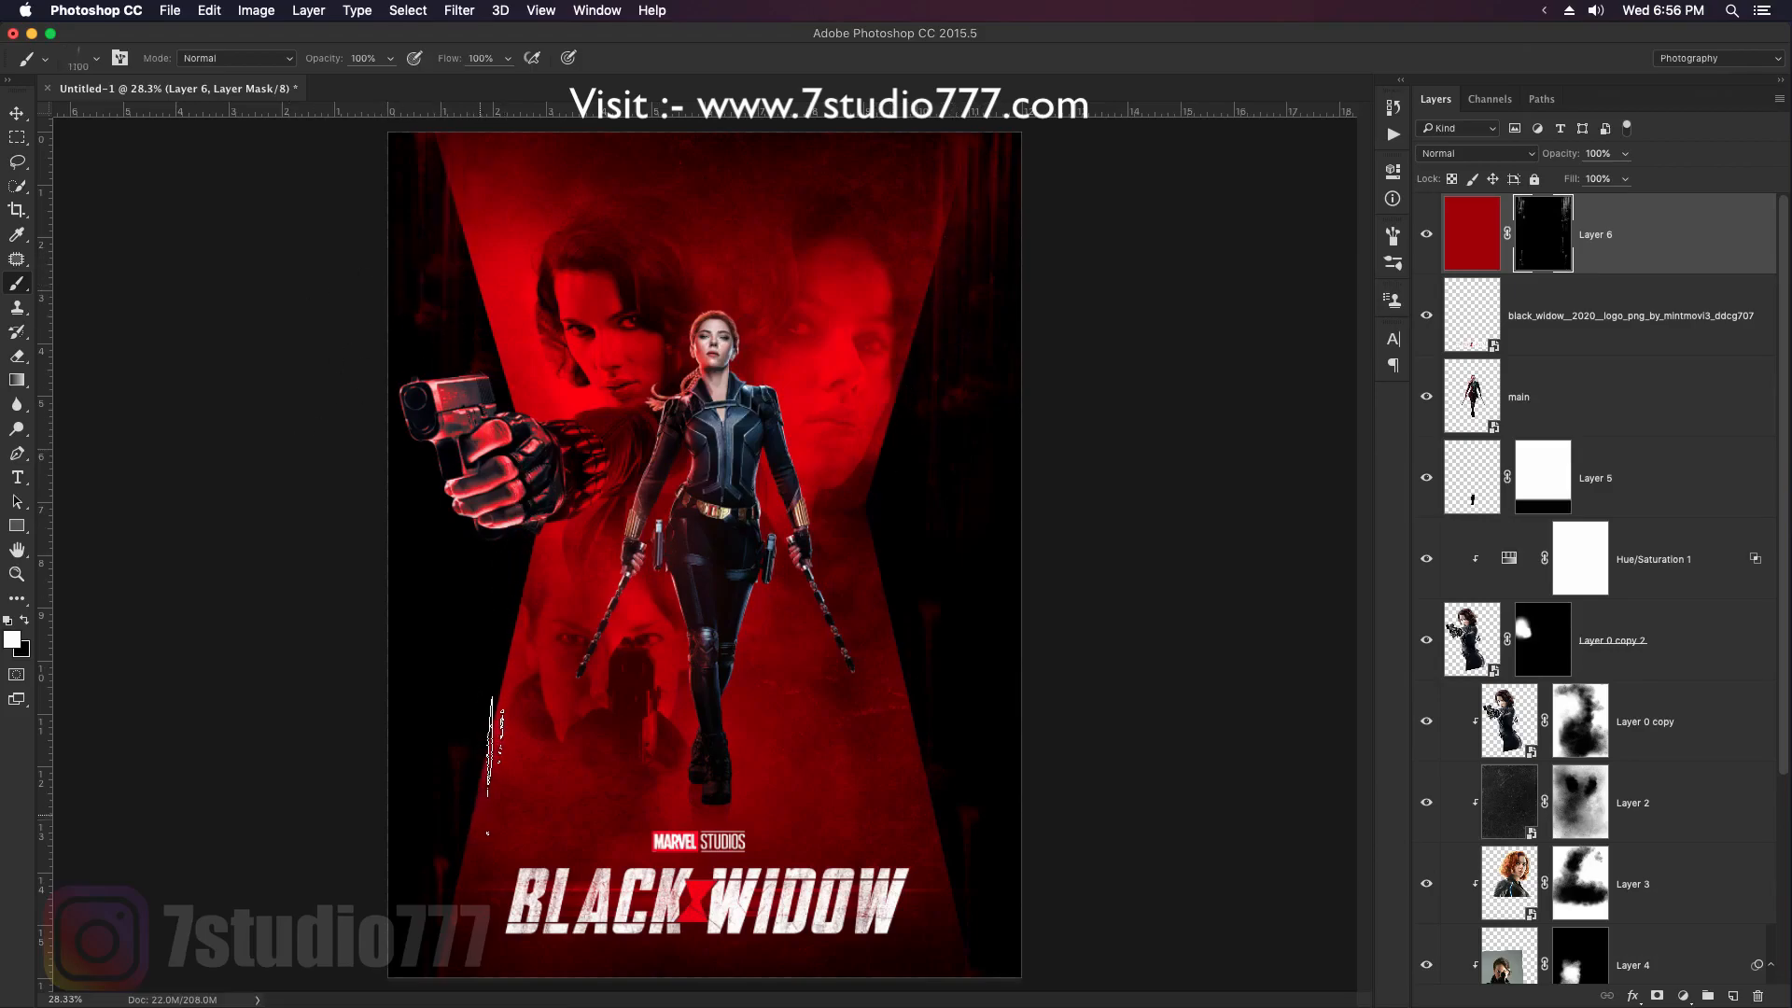
key("bracketright")
key("bracketright")
key("bracketright")
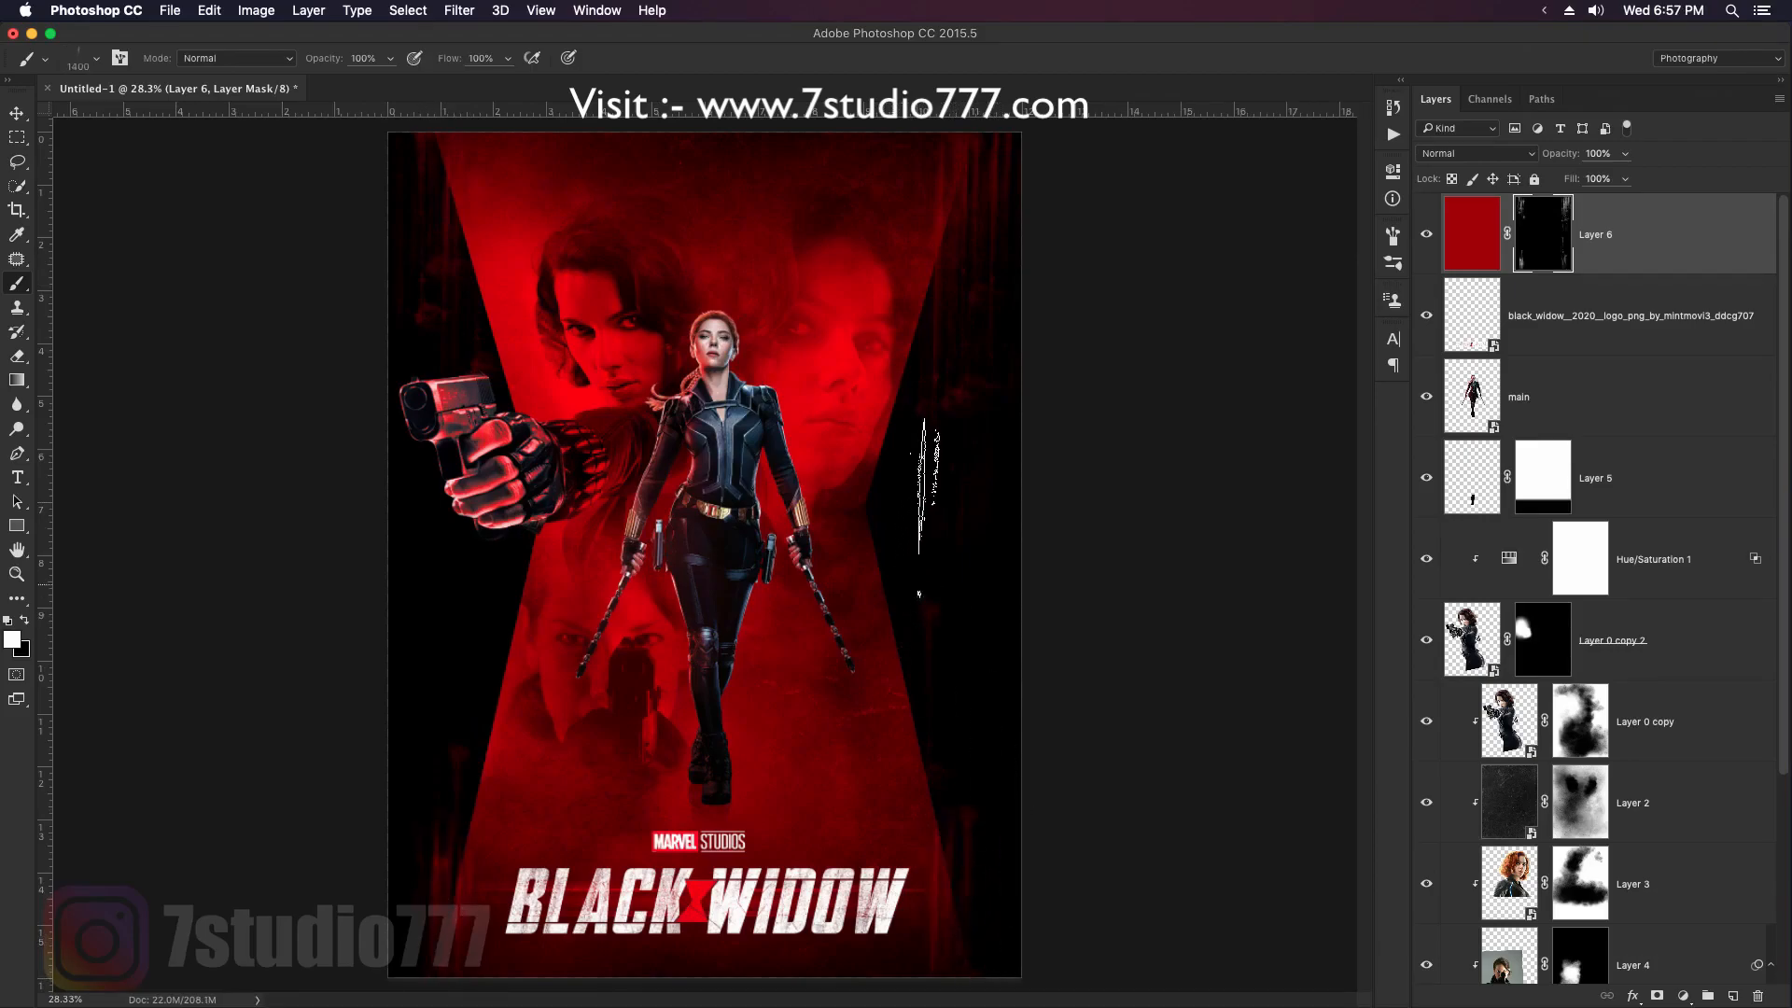
Bring the flame from Fire 010.png into the poster as a new top layer and set its blend mode to Screen
key("v")
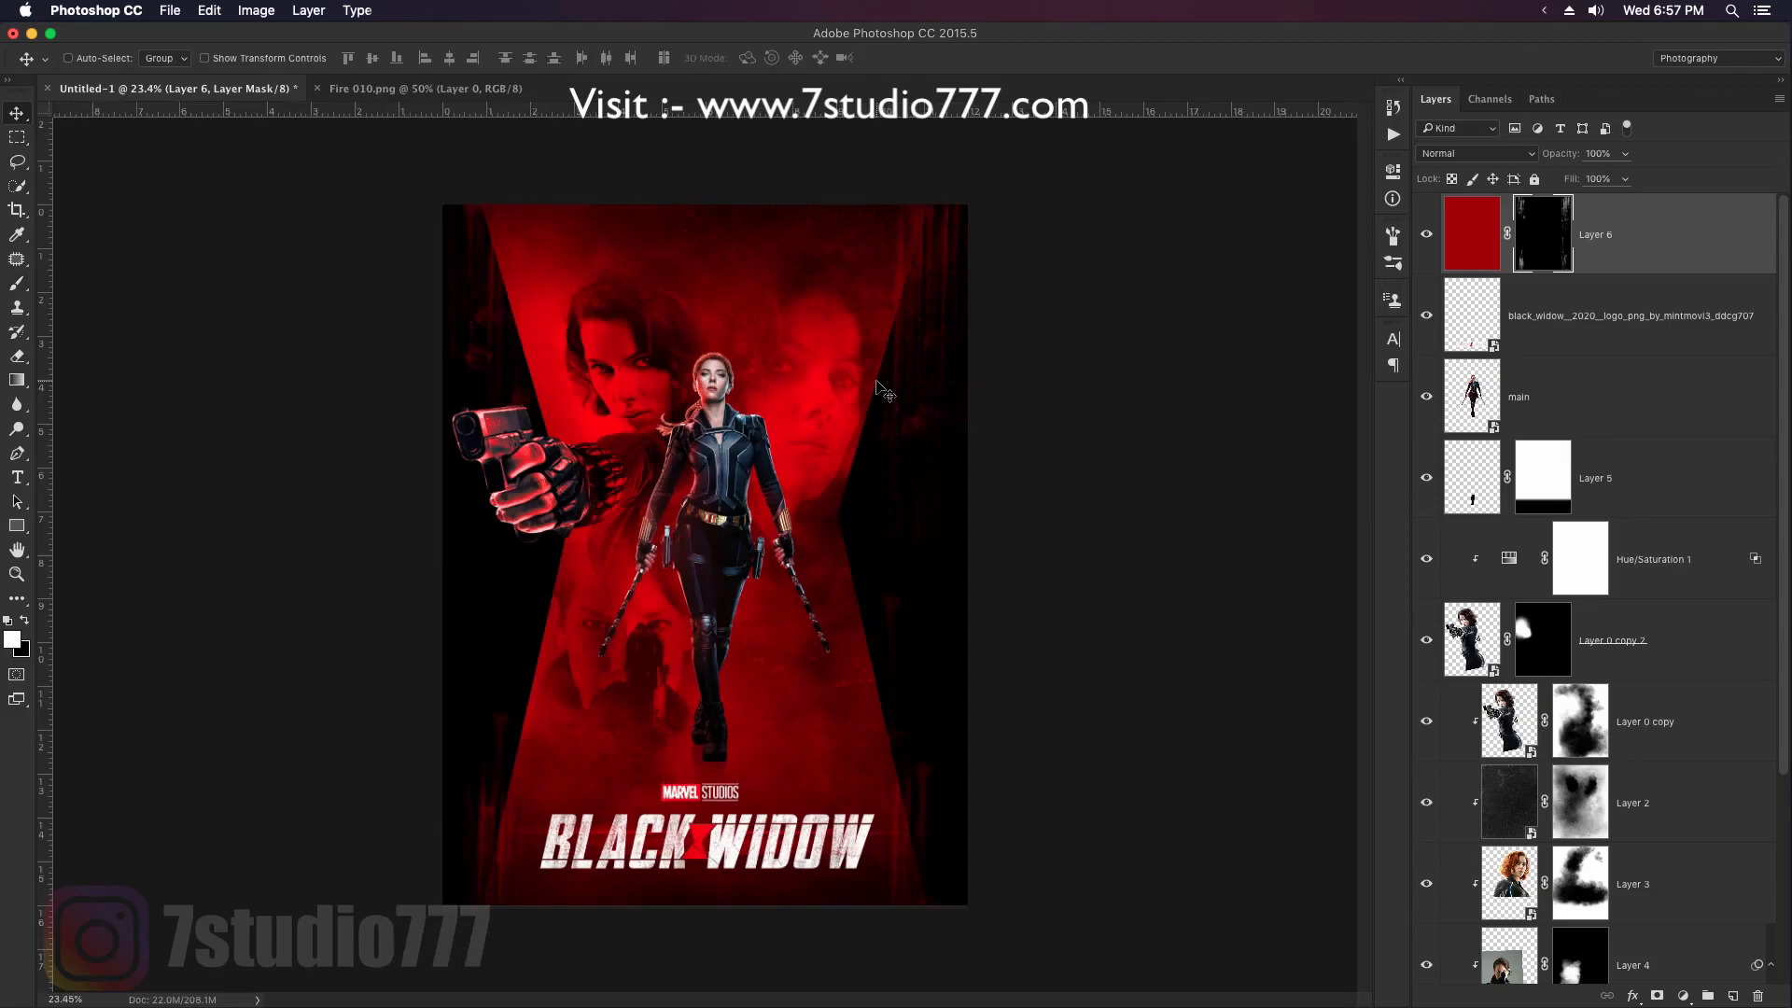
key("ctrl+Tab")
left_click_drag(848, 486, 757, 455)
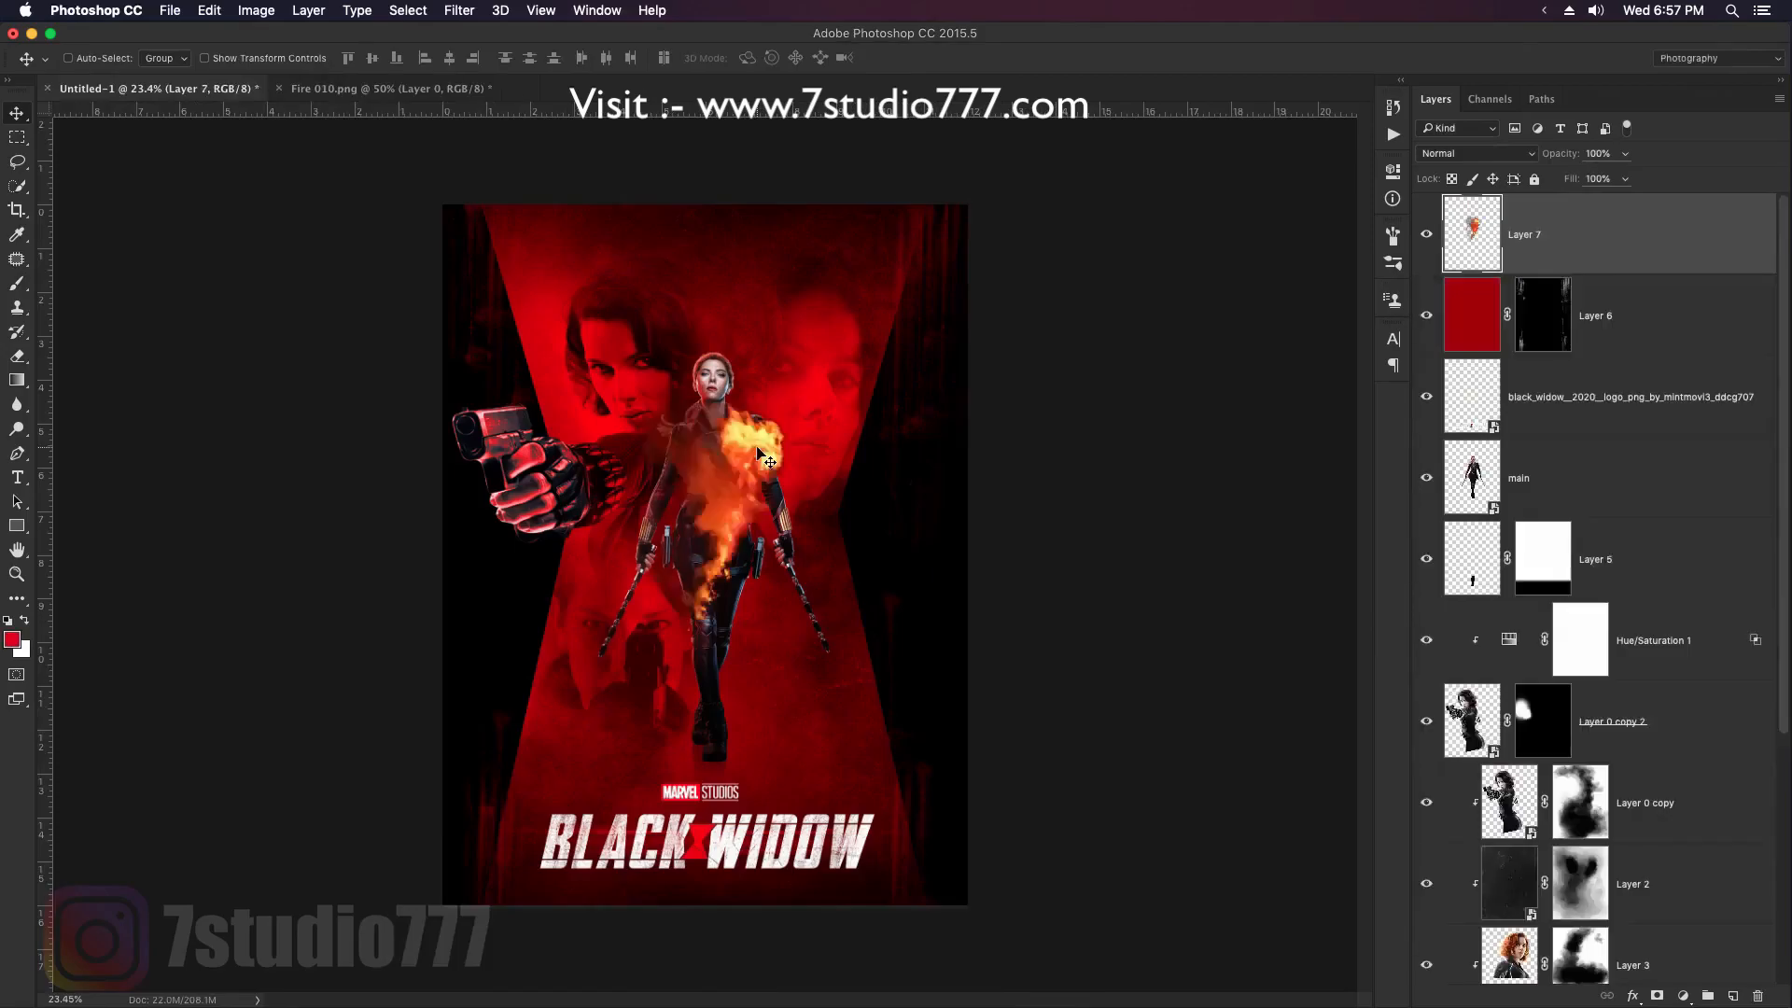
left_click(1435, 156)
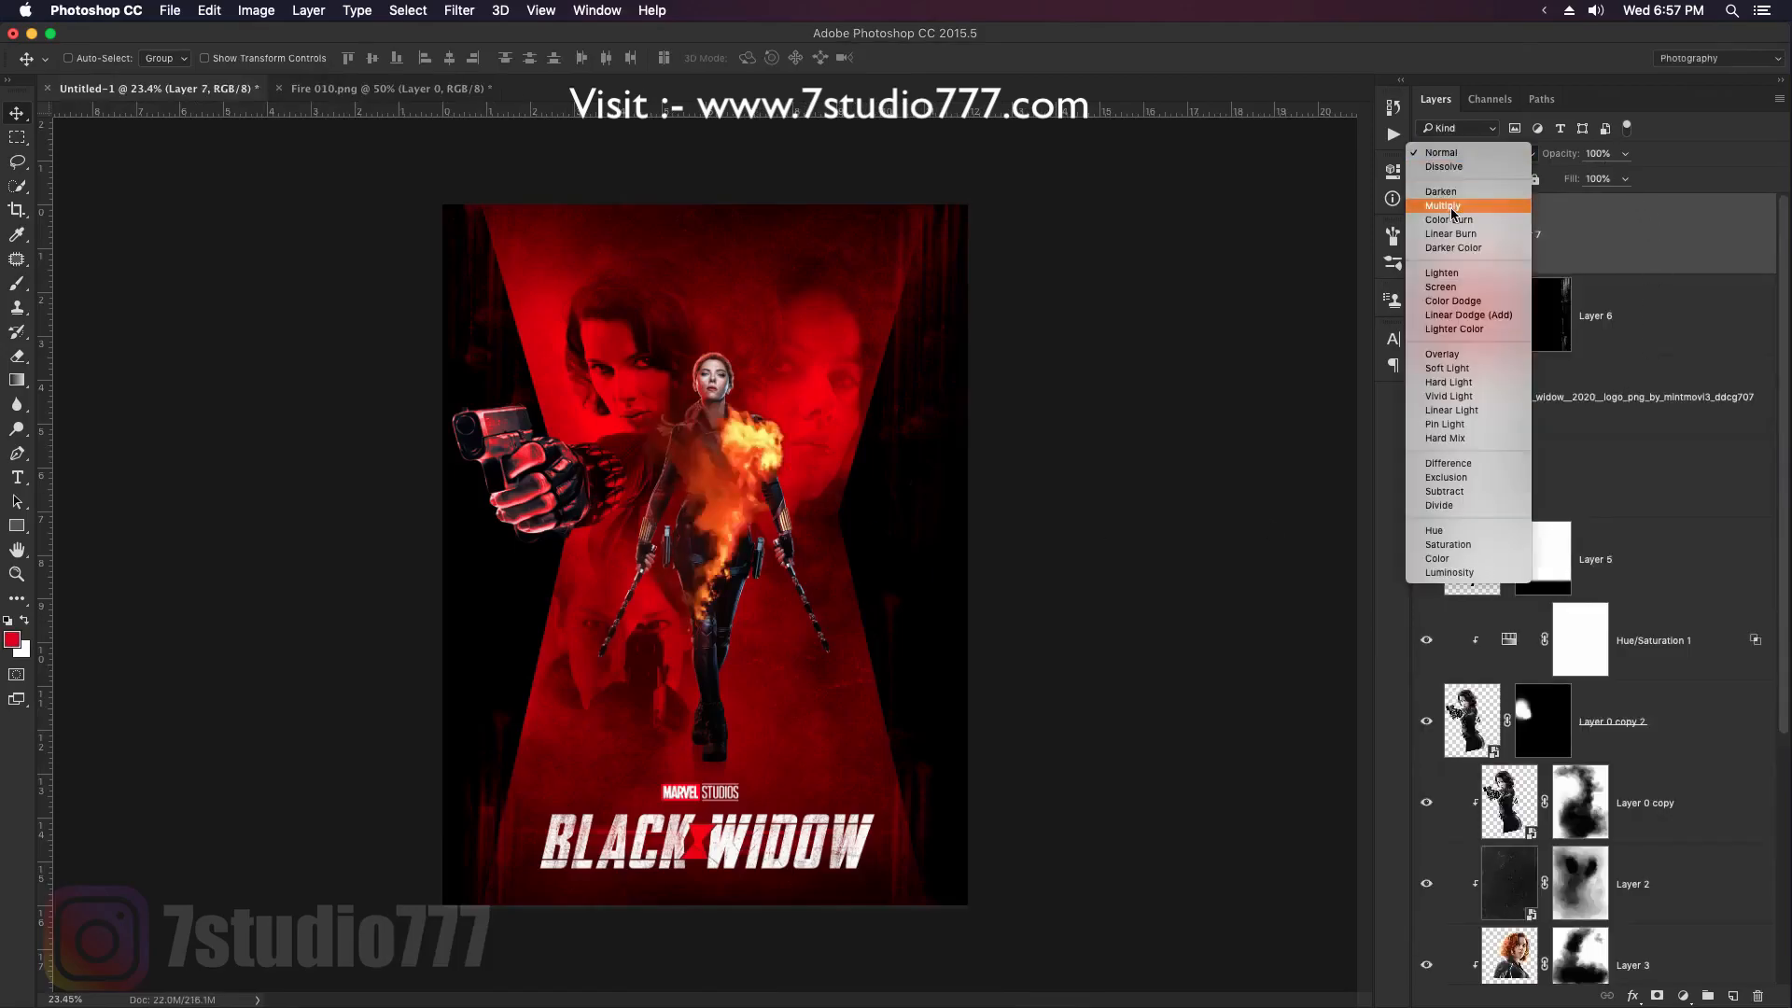
left_click(1461, 284)
Squash the flame layer horizontally about its centre into a thin vertical streak of light
scroll(705, 554, "up", 1)
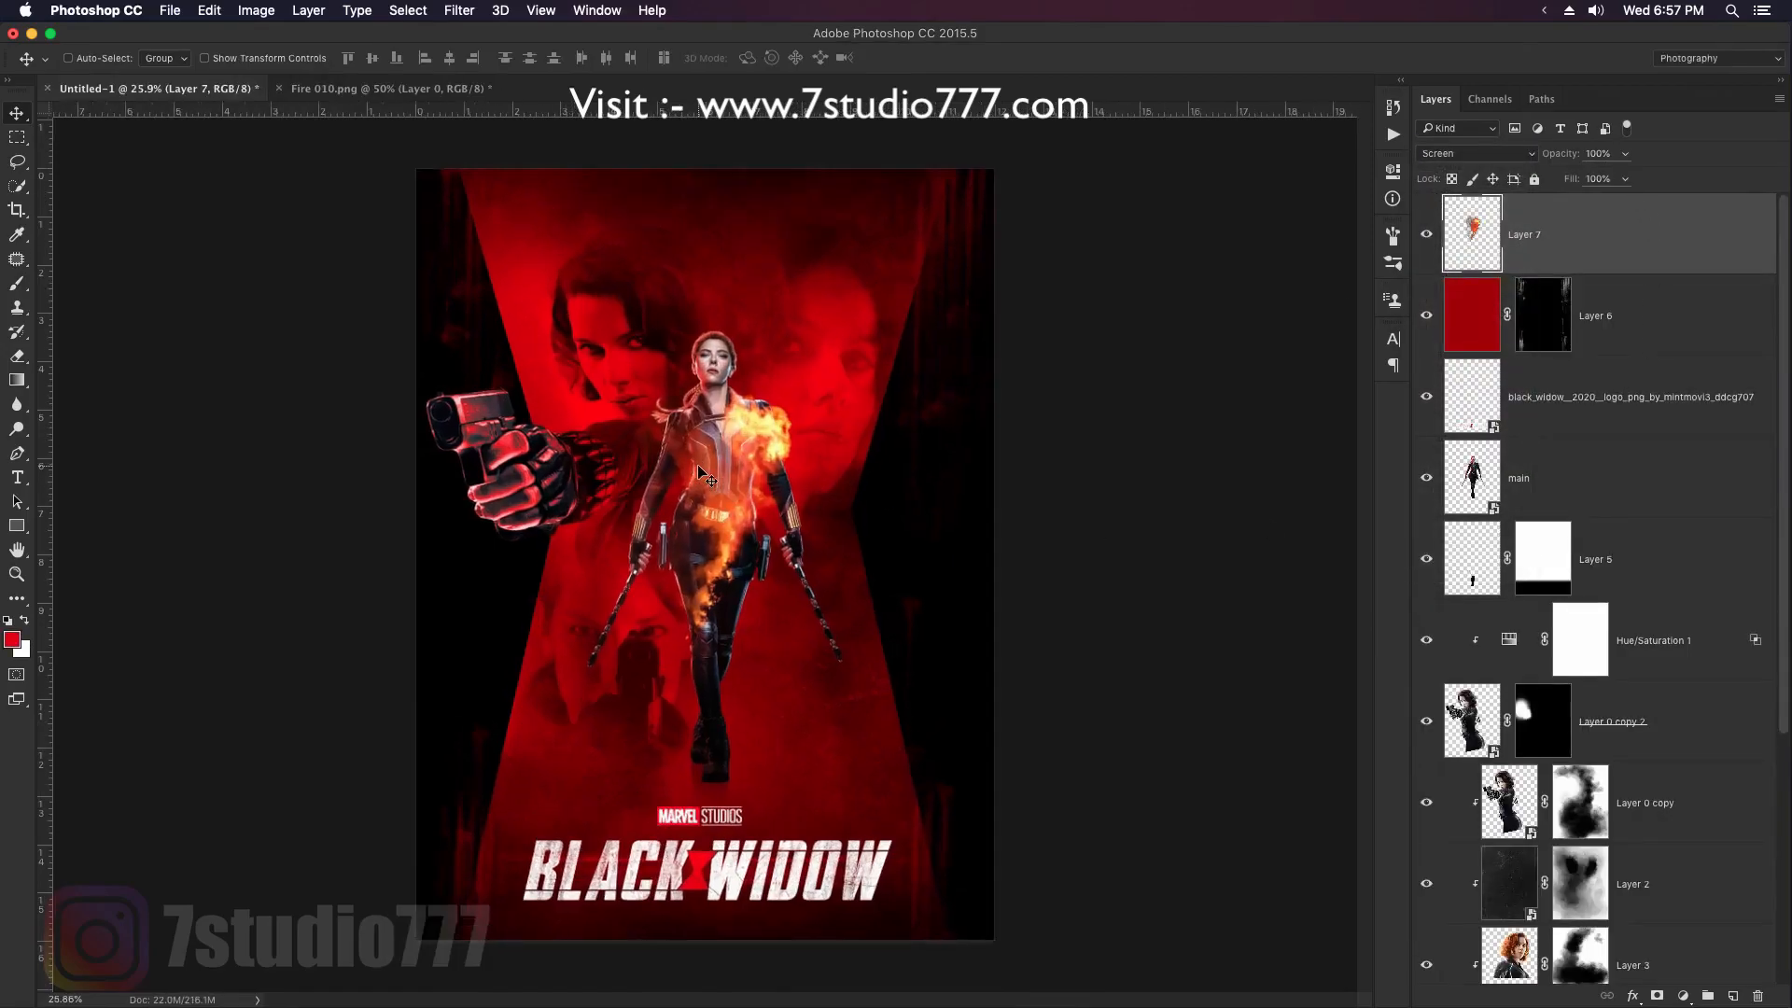
key("ctrl+t")
scroll(821, 501, "up", 6)
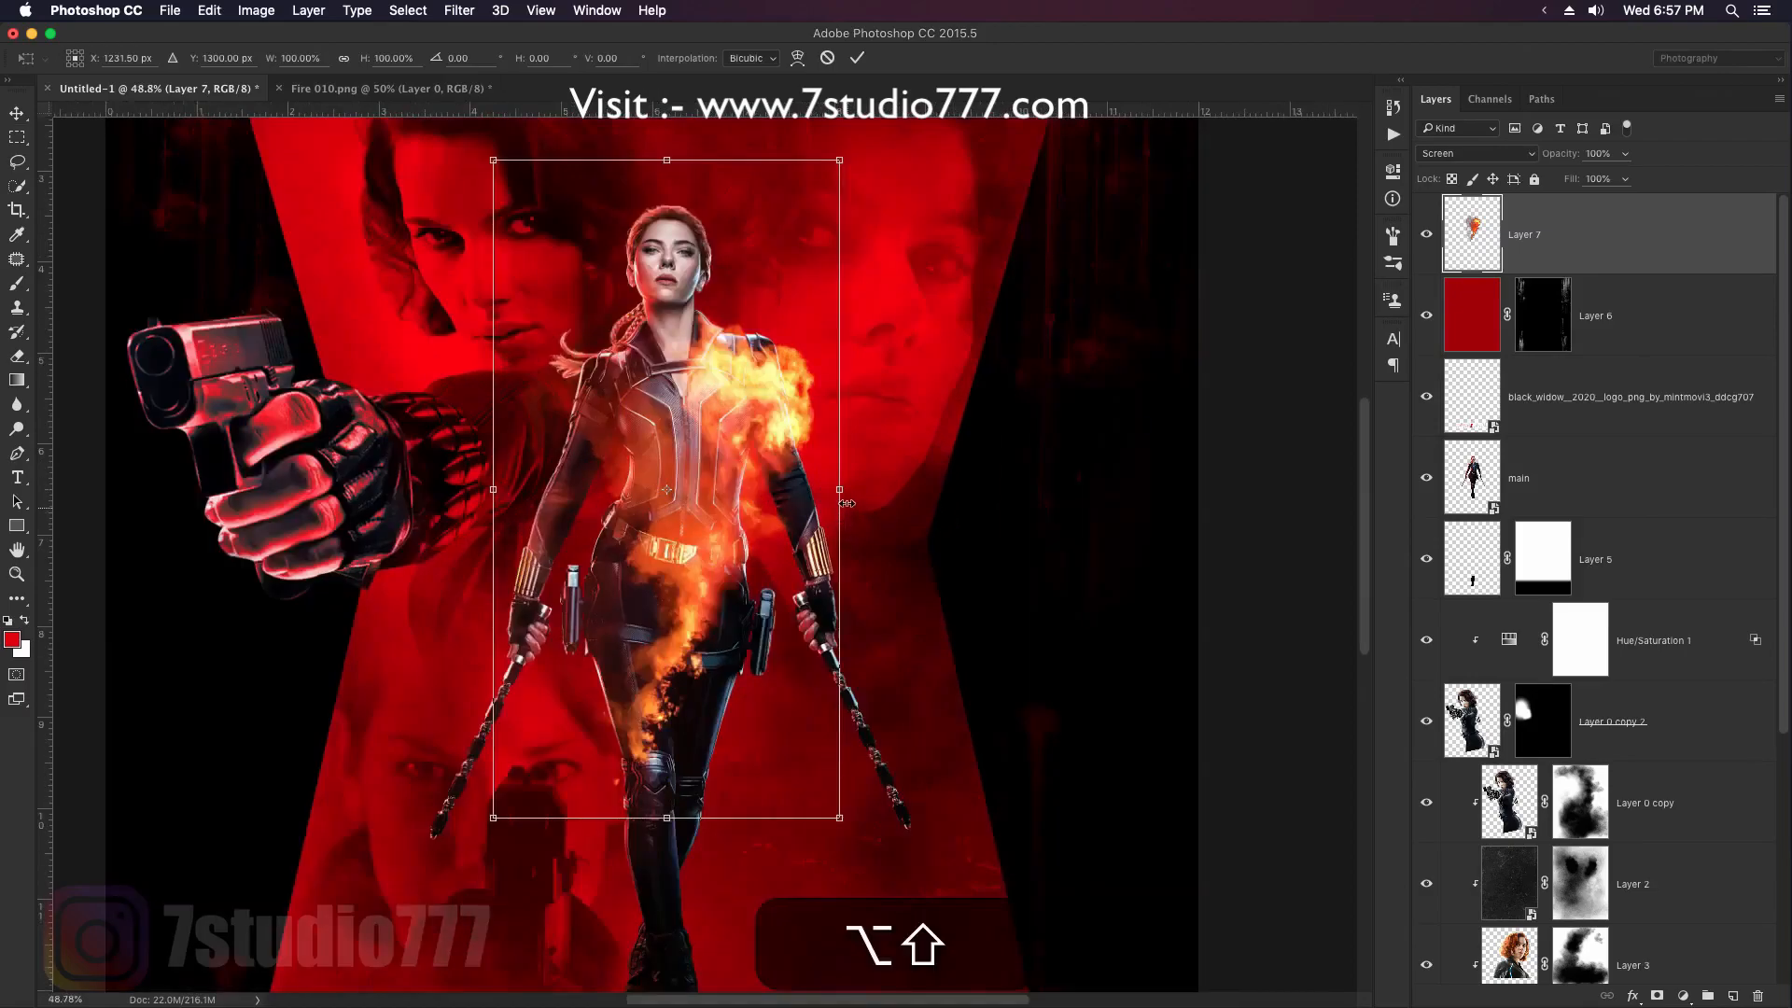
left_click_drag(839, 494, 668, 490)
key("Return")
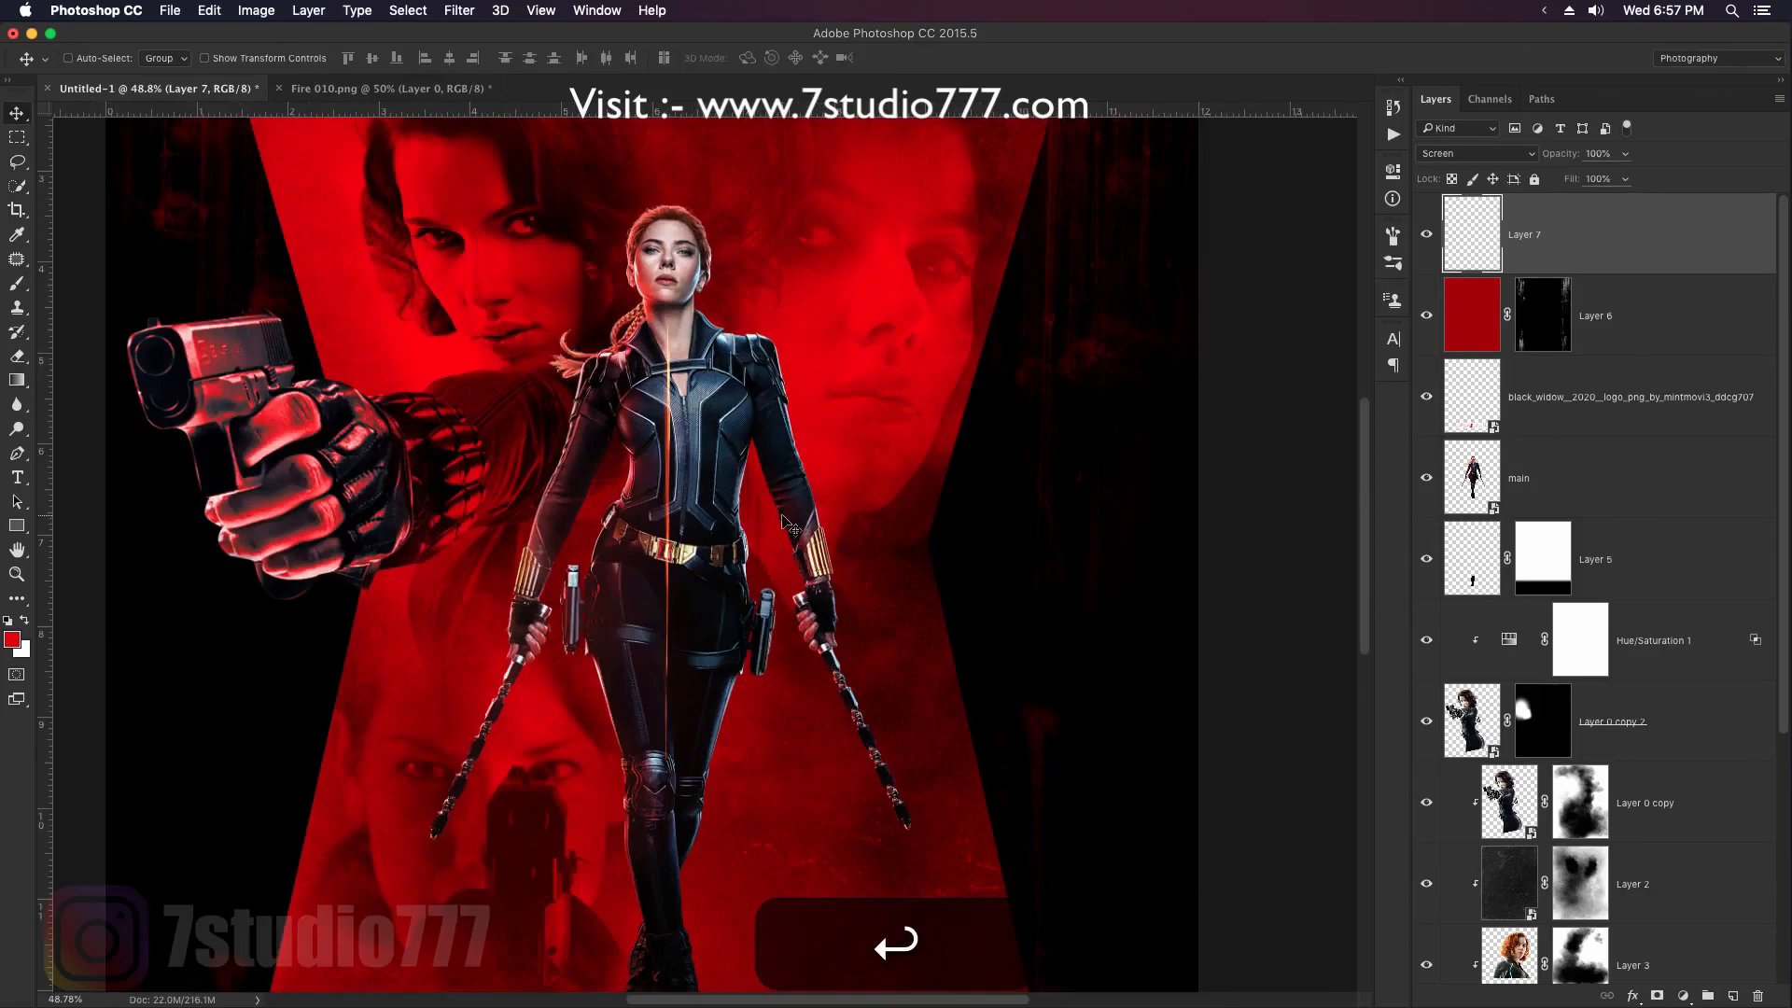
Move the fire streak to the hourglass's upper-right edge and rotate it clockwise toward the edge's slope
scroll(788, 560, "down", 2)
left_click_drag(699, 588, 1008, 329)
key("super+t")
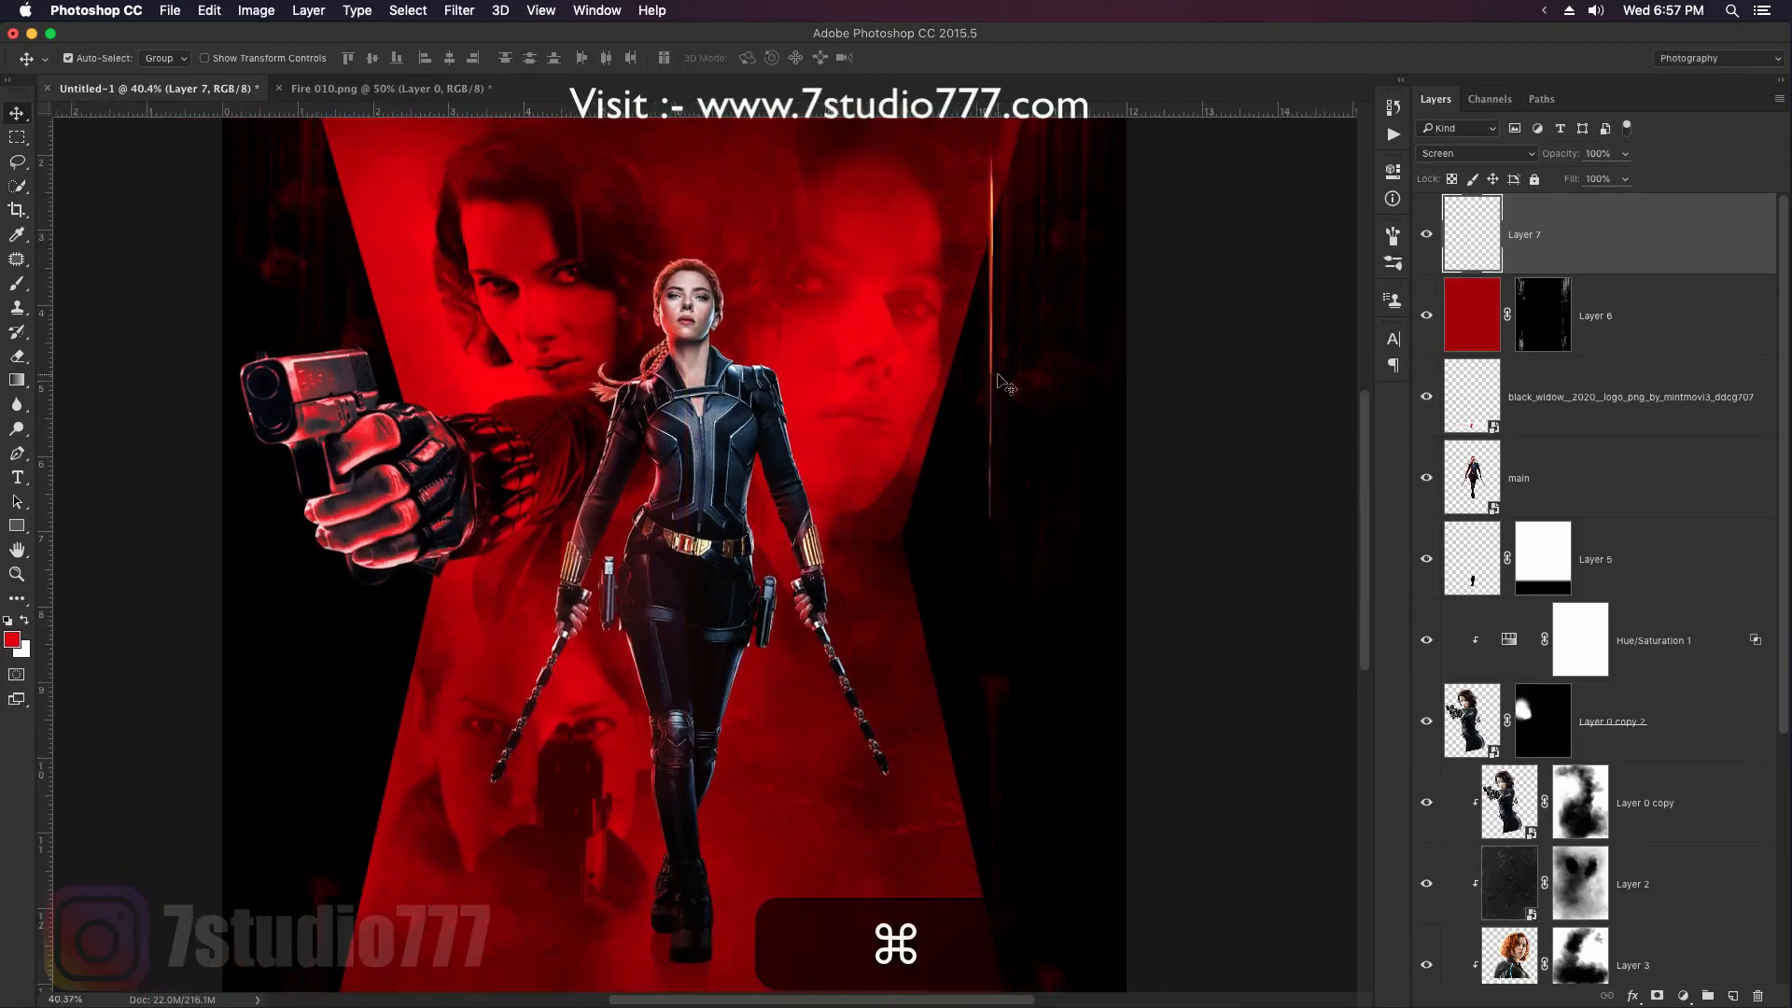
left_click_drag(1069, 273, 1078, 295)
key("Return")
Shift the fire streak left against the hourglass edge, rotate it a further 1.53°, and nudge it left to line up
left_click_drag(998, 337, 970, 336)
key("super+t")
left_click_drag(1163, 234, 1165, 240)
key("Left")
key("Left")
key("Left")
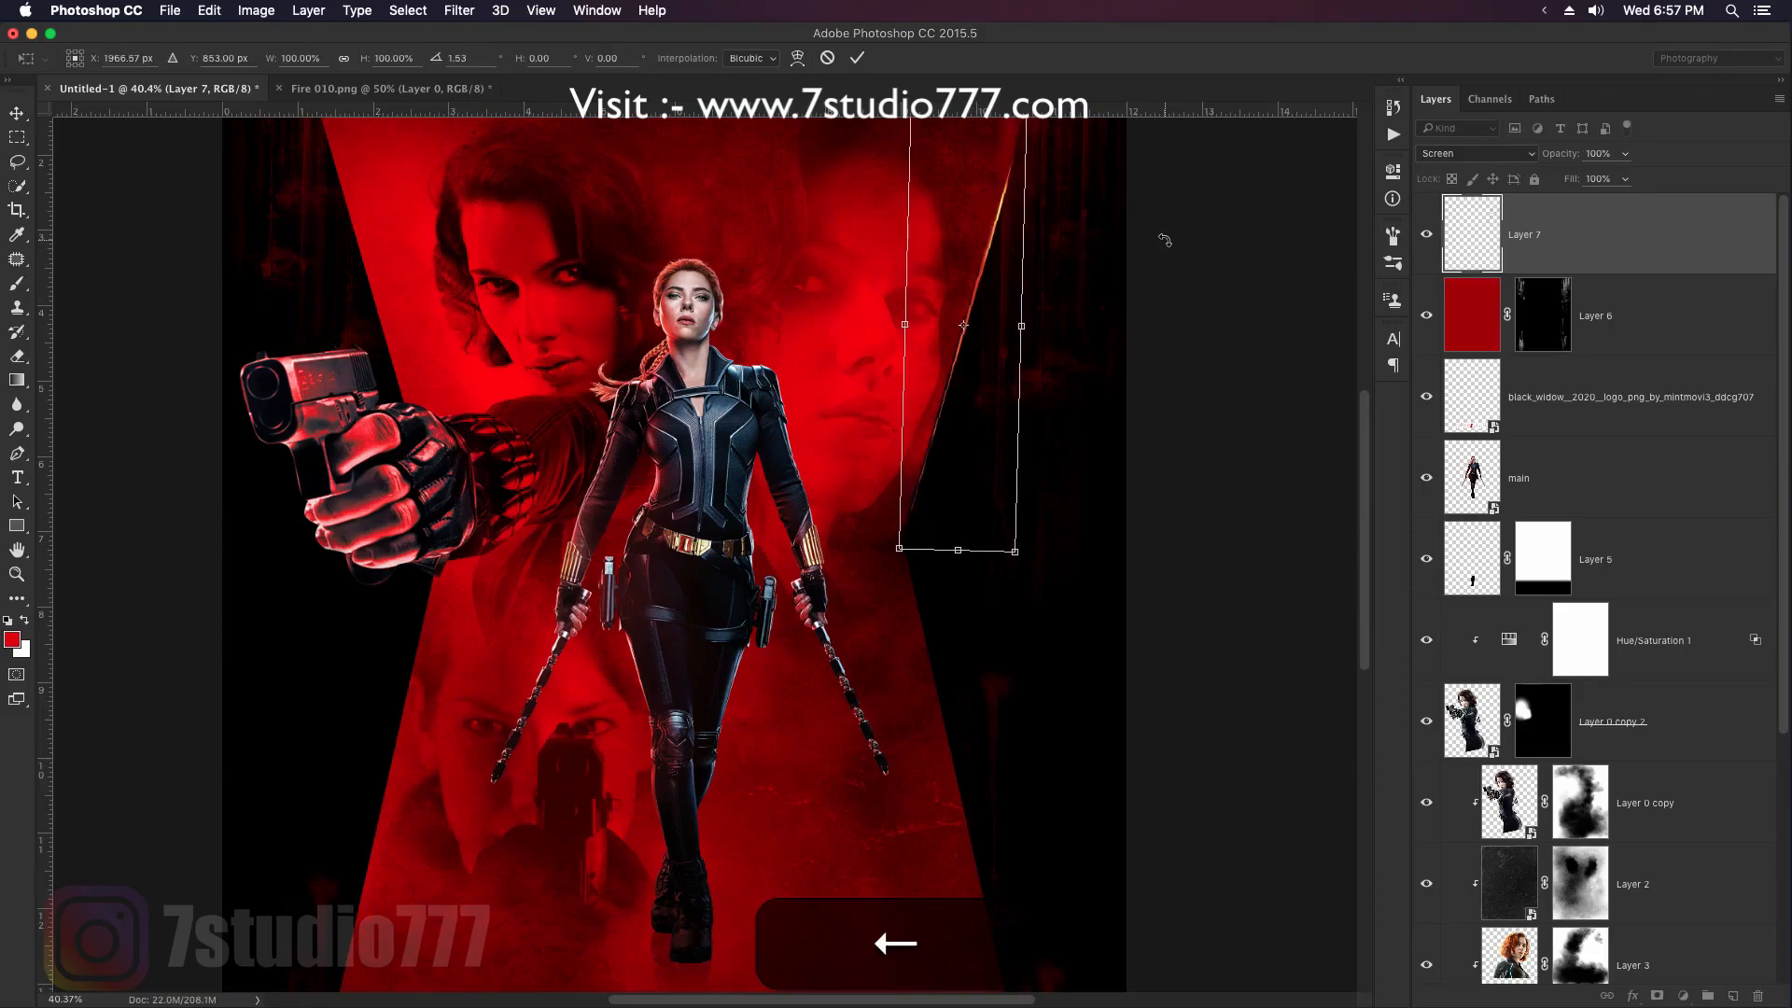
key("Return")
key("super+minus")
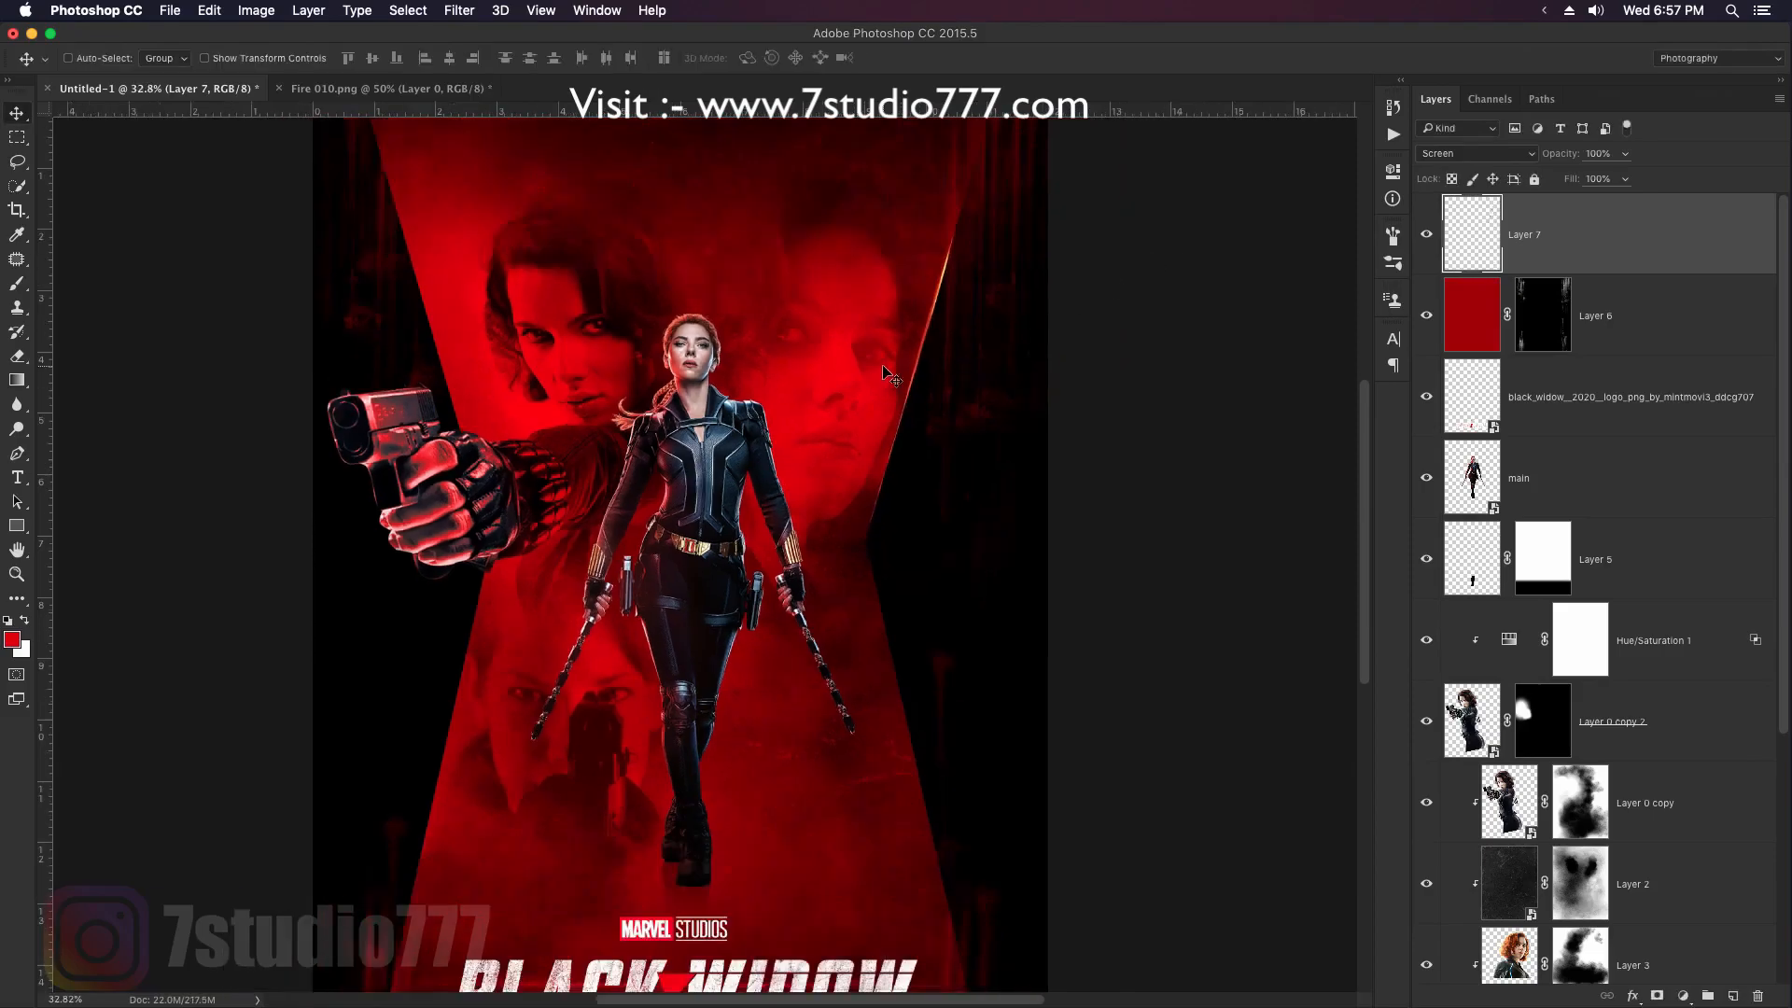
key("super+0")
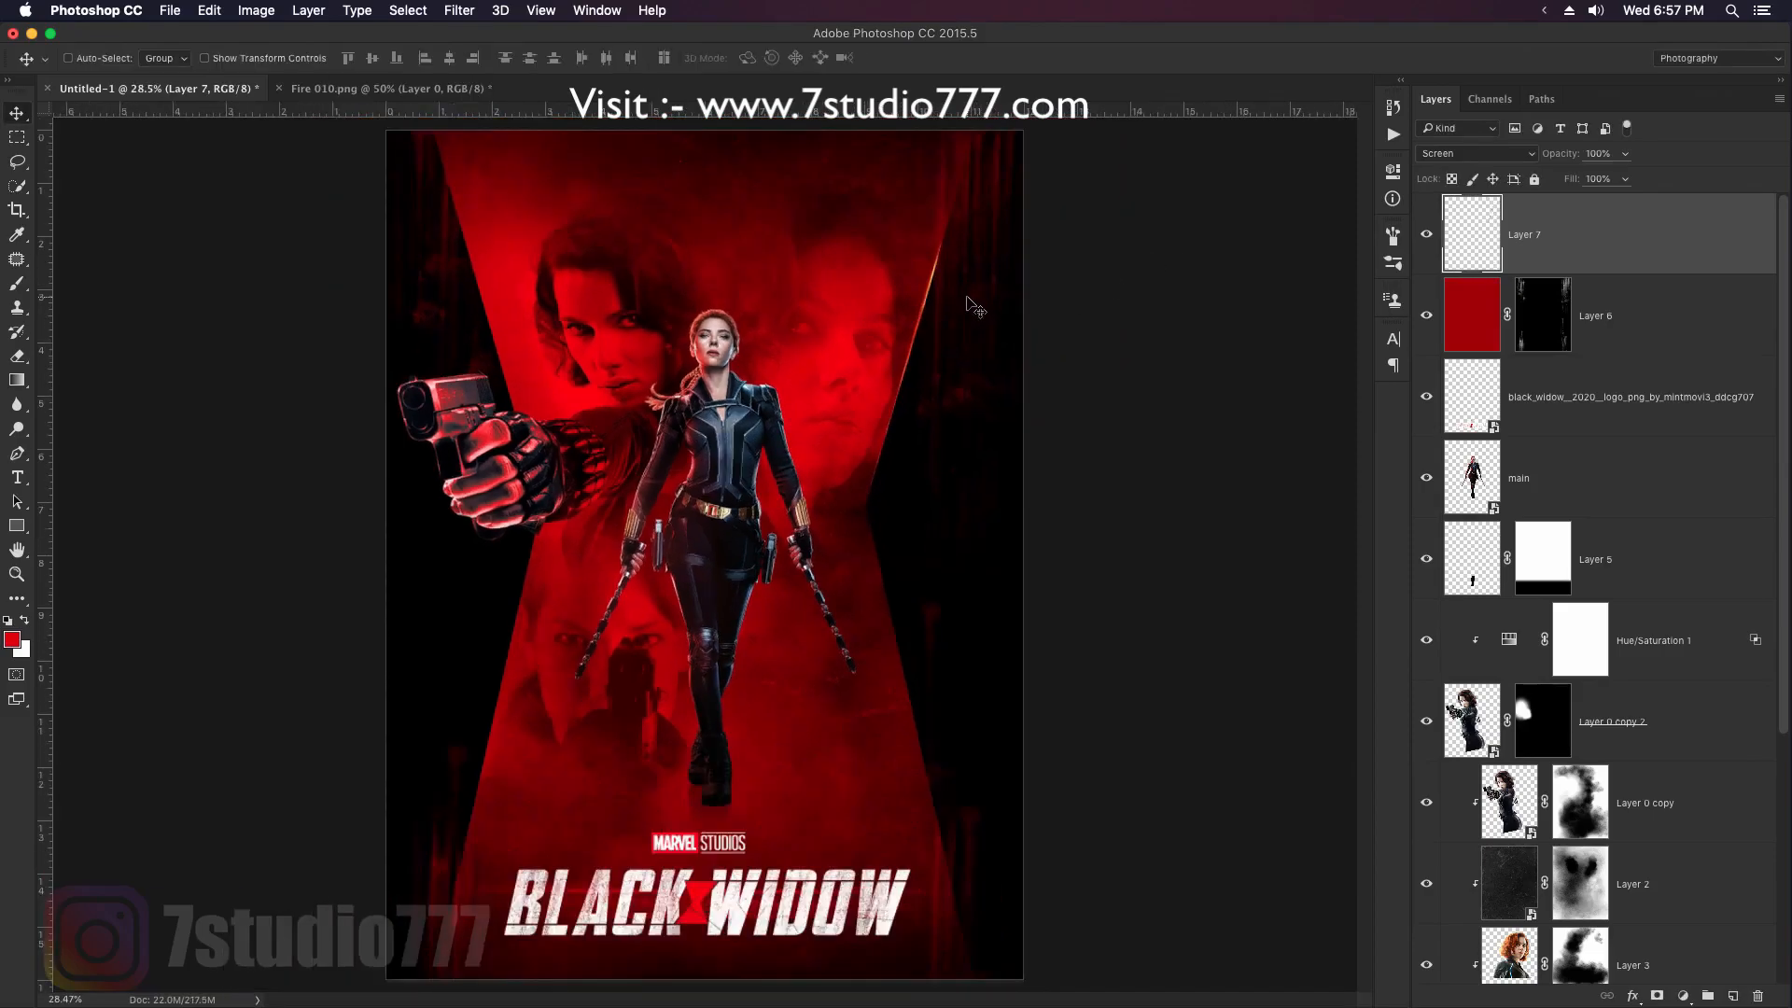
Duplicate the fire streak onto the hourglass's lower-left edge, rotate the copy by -2.67° and nudge it right
key("alt")
mouse_move(940, 304)
left_mouse_down()
mouse_move(523, 653)
mouse_move(492, 807)
left_mouse_up()
key("super+t")
left_click_drag(640, 713, 652, 682)
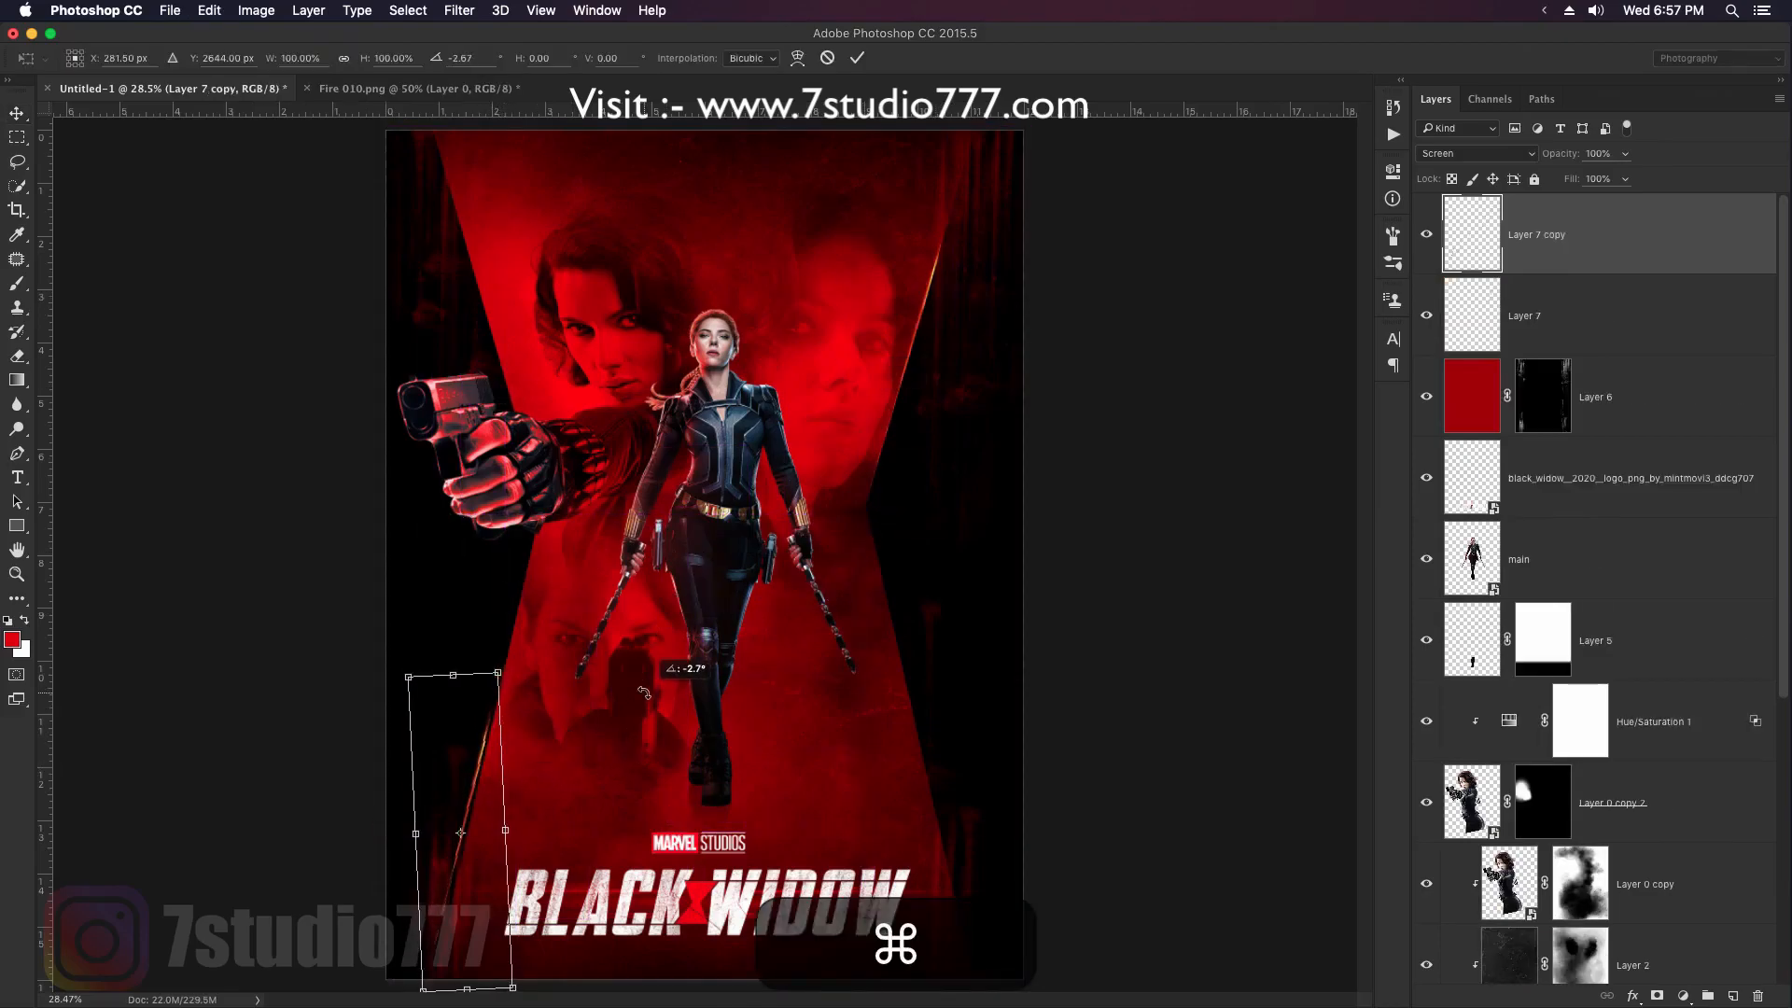
key("shift+Right")
key("shift+Right")
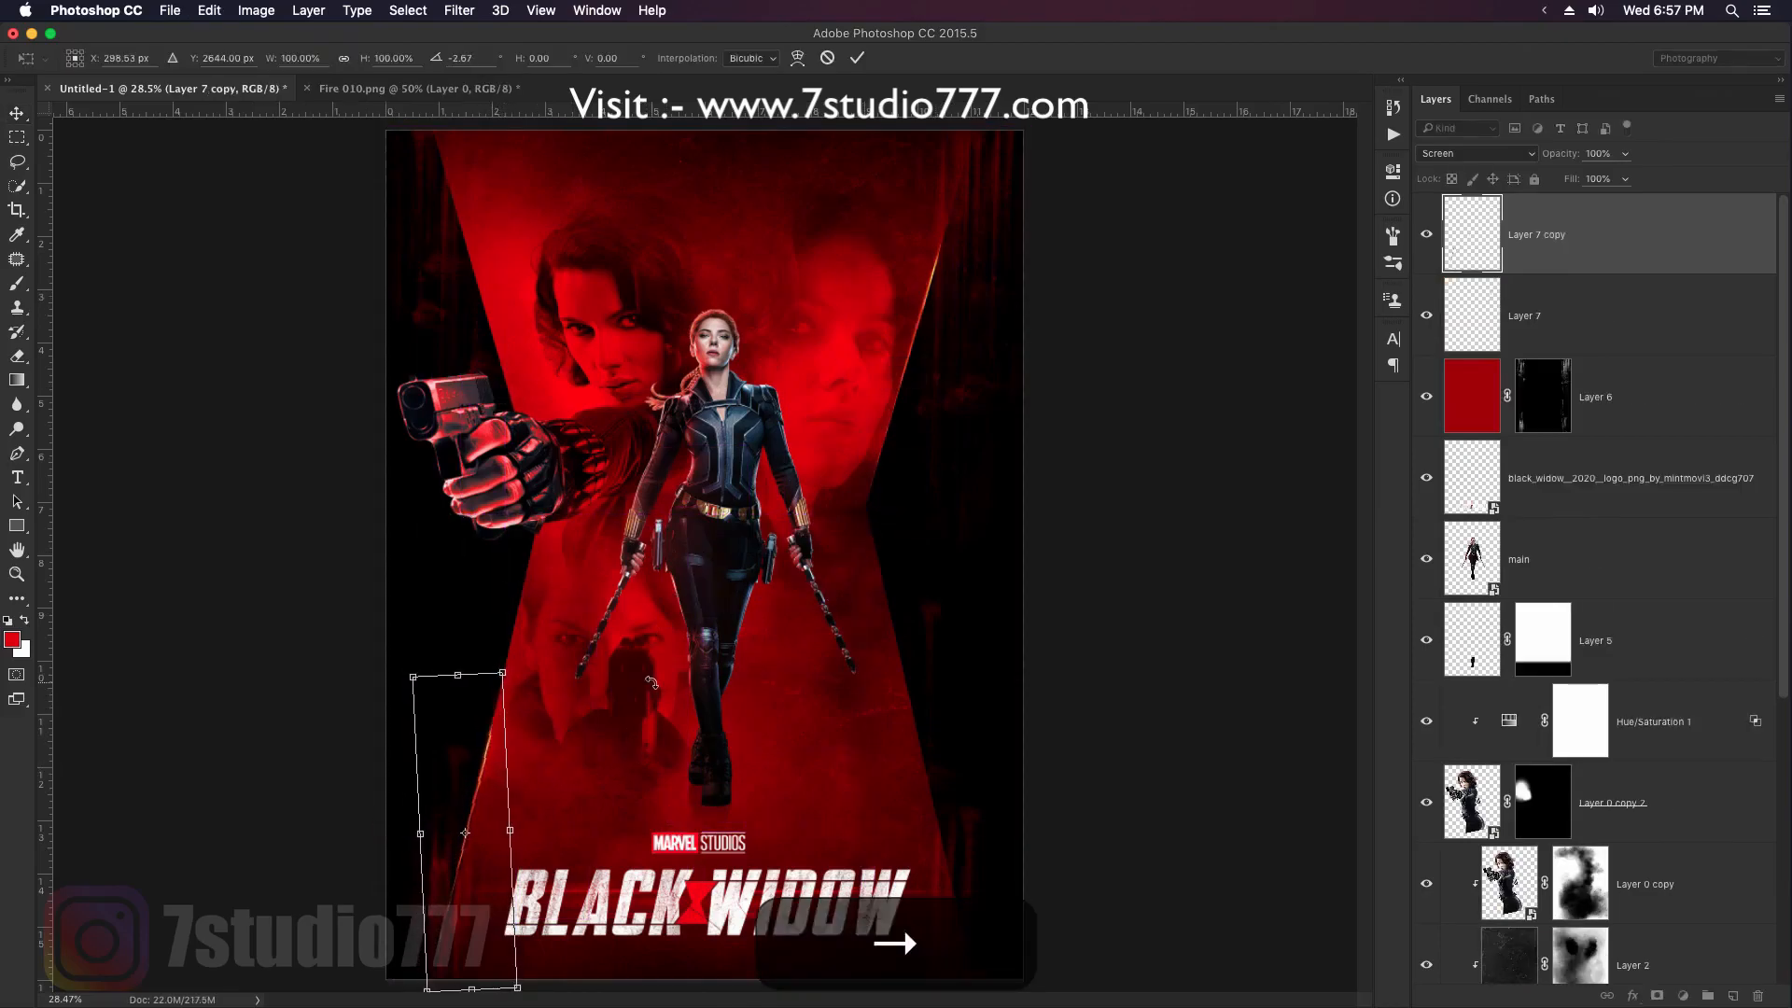
key("super+Return")
Rotate the copied fire streak slightly counterclockwise and enlarge it to run along the hourglass's lower-left edge
key("super+t")
left_click_drag(684, 688, 687, 682)
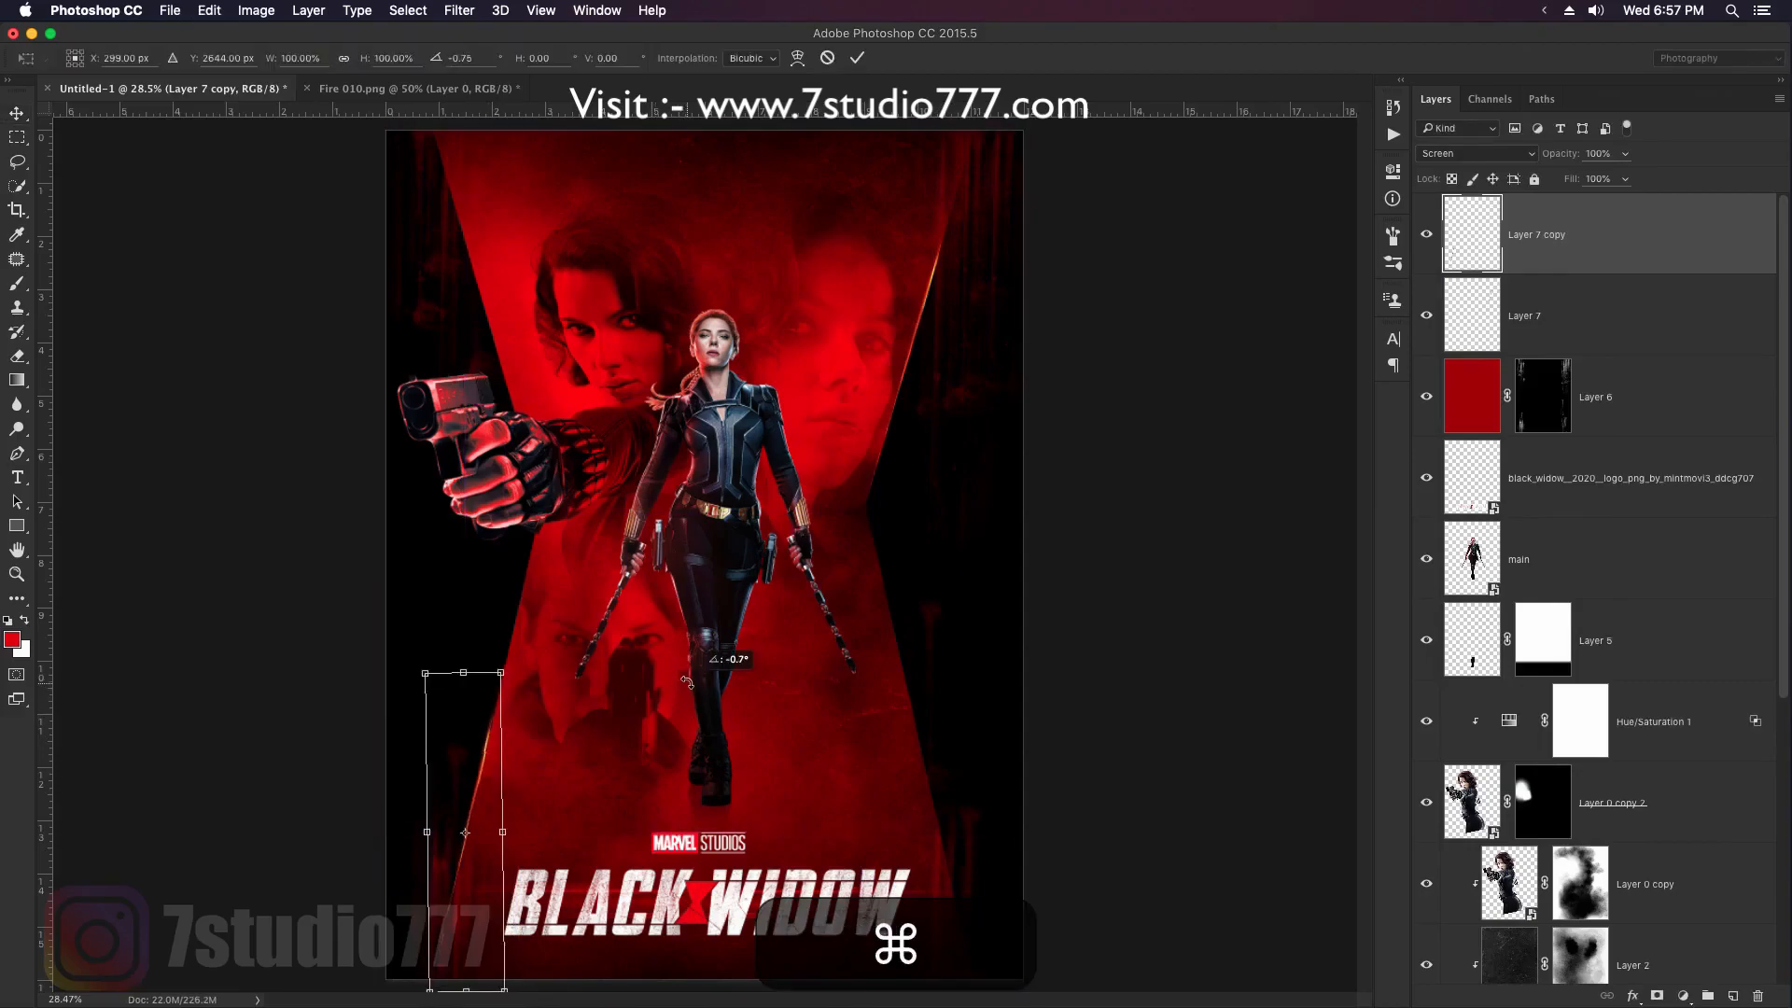
left_click_drag(500, 672, 607, 553)
key("super+Return")
key("super+minus")
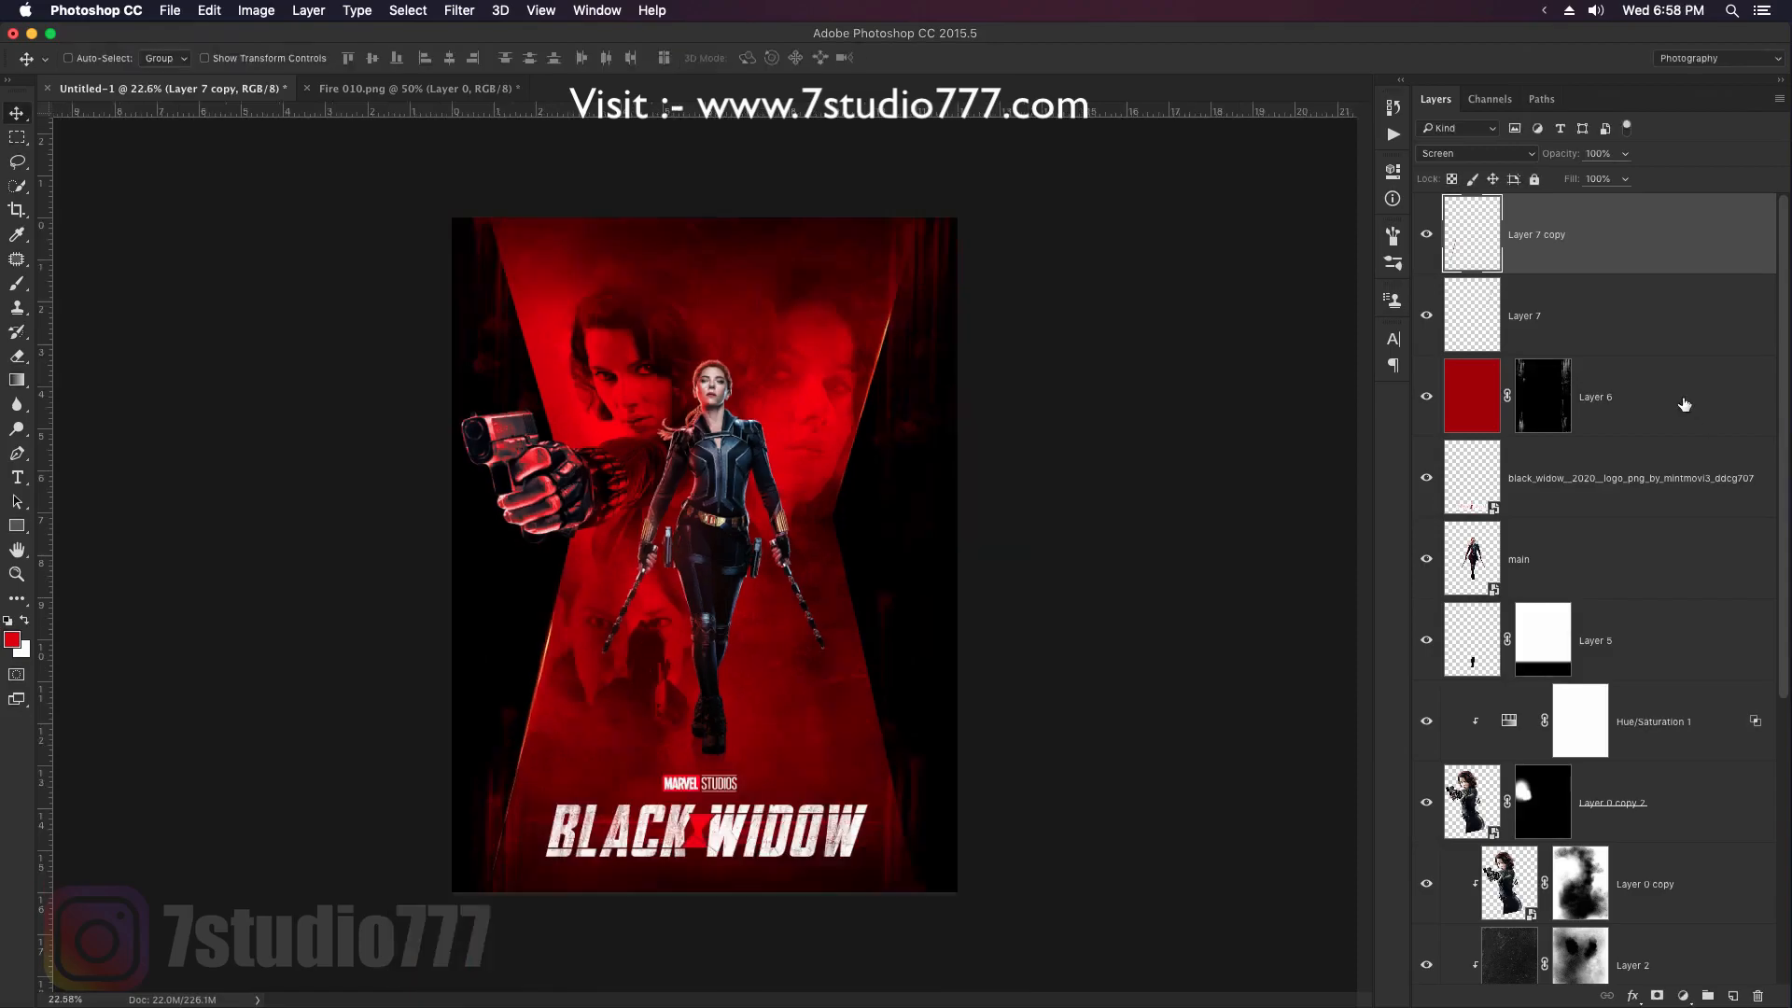
Lower the opacity of the red streak layer, Layer 6, to 81%
left_click(1689, 393)
left_click_drag(1563, 157, 1541, 161)
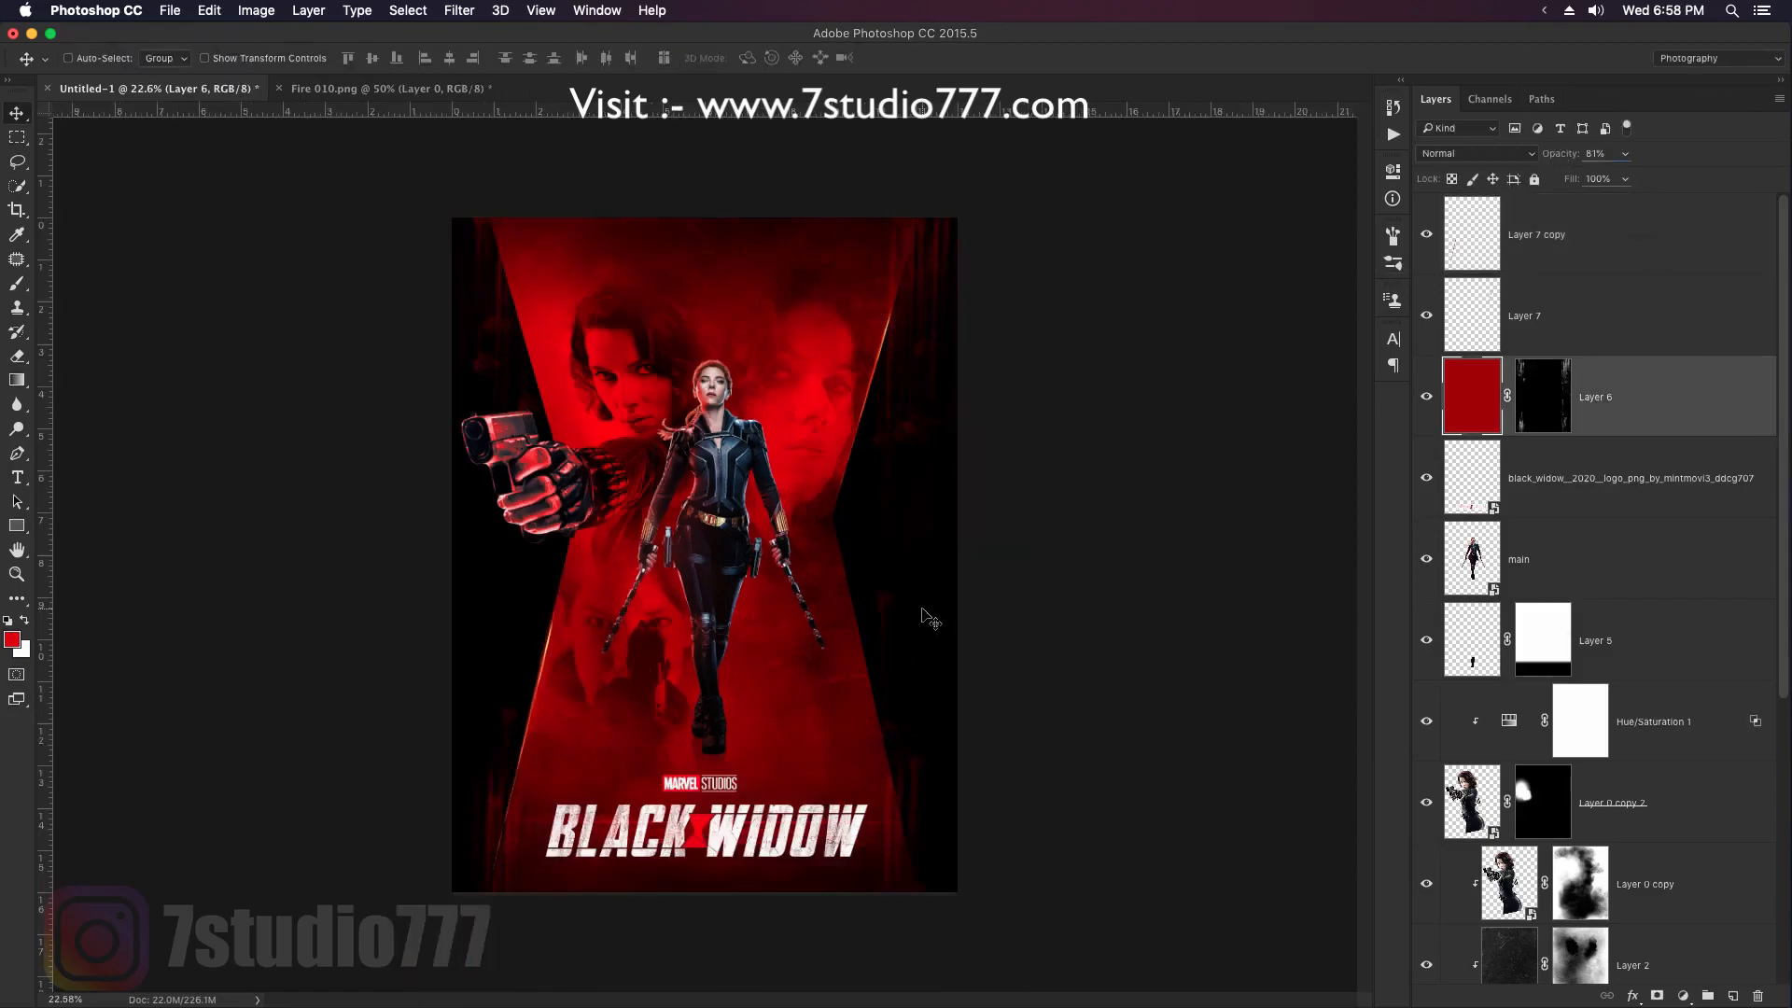
Add a new layer directly above Background and choose the 2498 px particle brush for it
scroll(1747, 570, "down", 5)
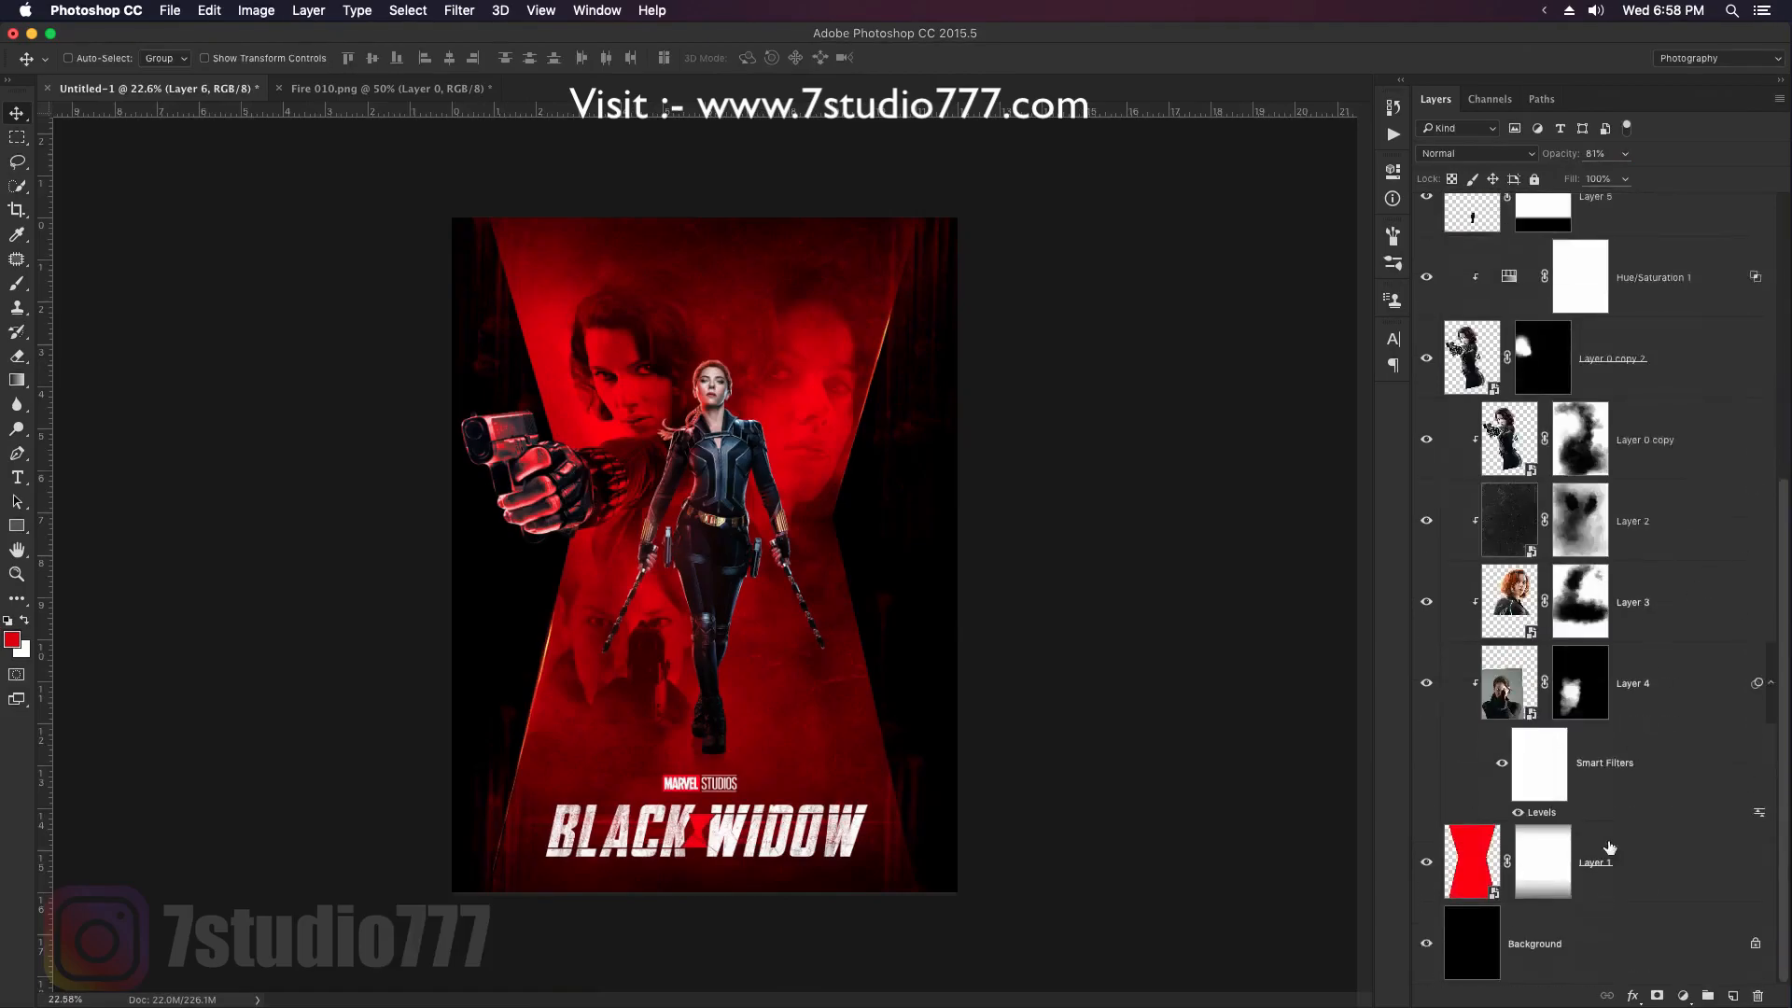
left_click(1598, 947)
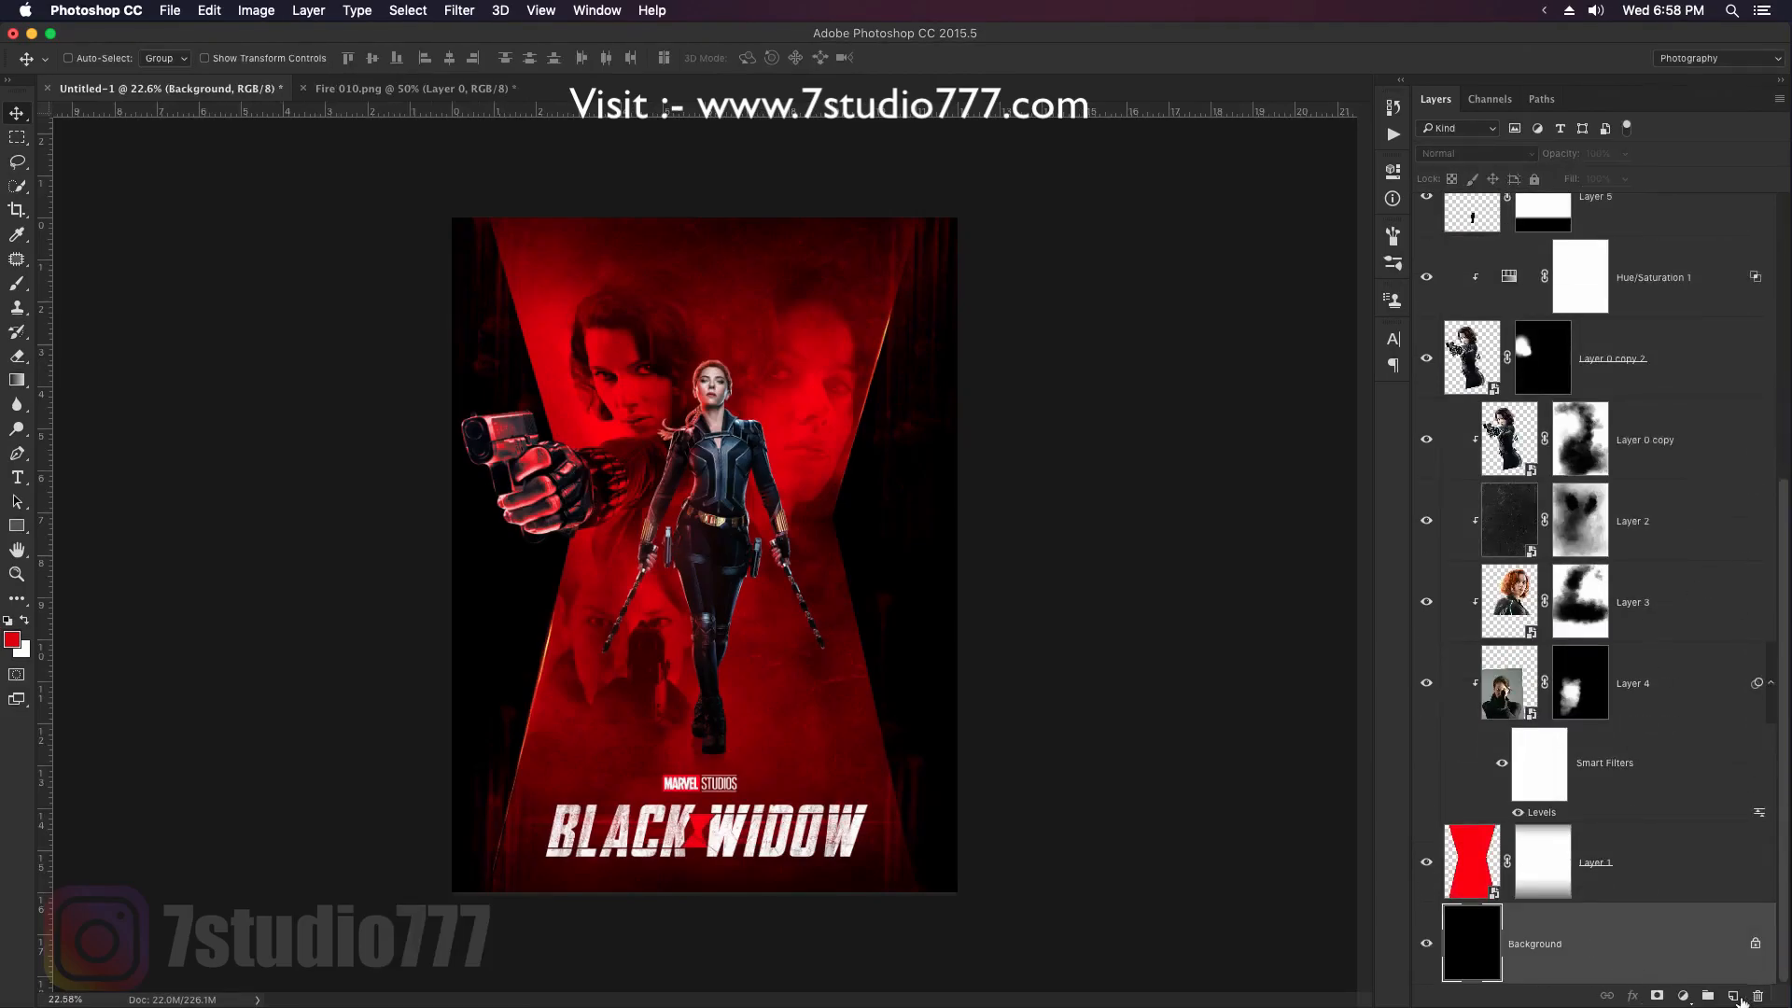
left_click(1734, 996)
key("b")
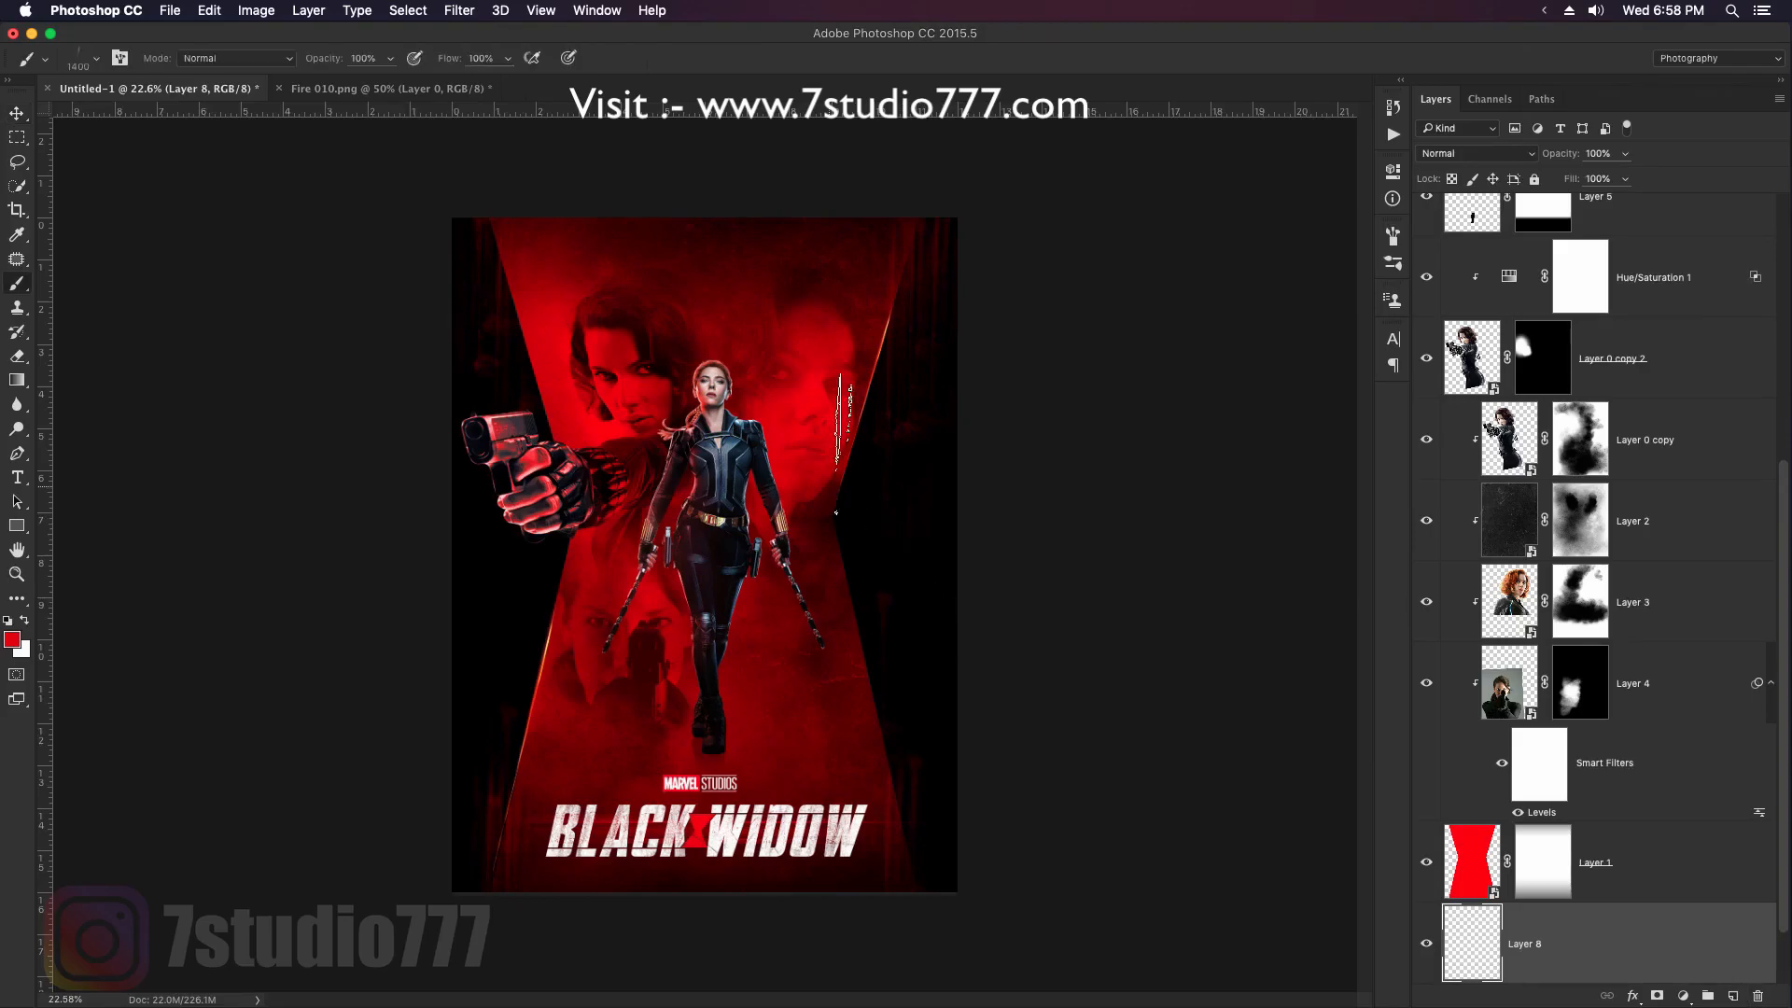
right_click(772, 452)
scroll(1211, 696, "down", 3)
left_click(944, 774)
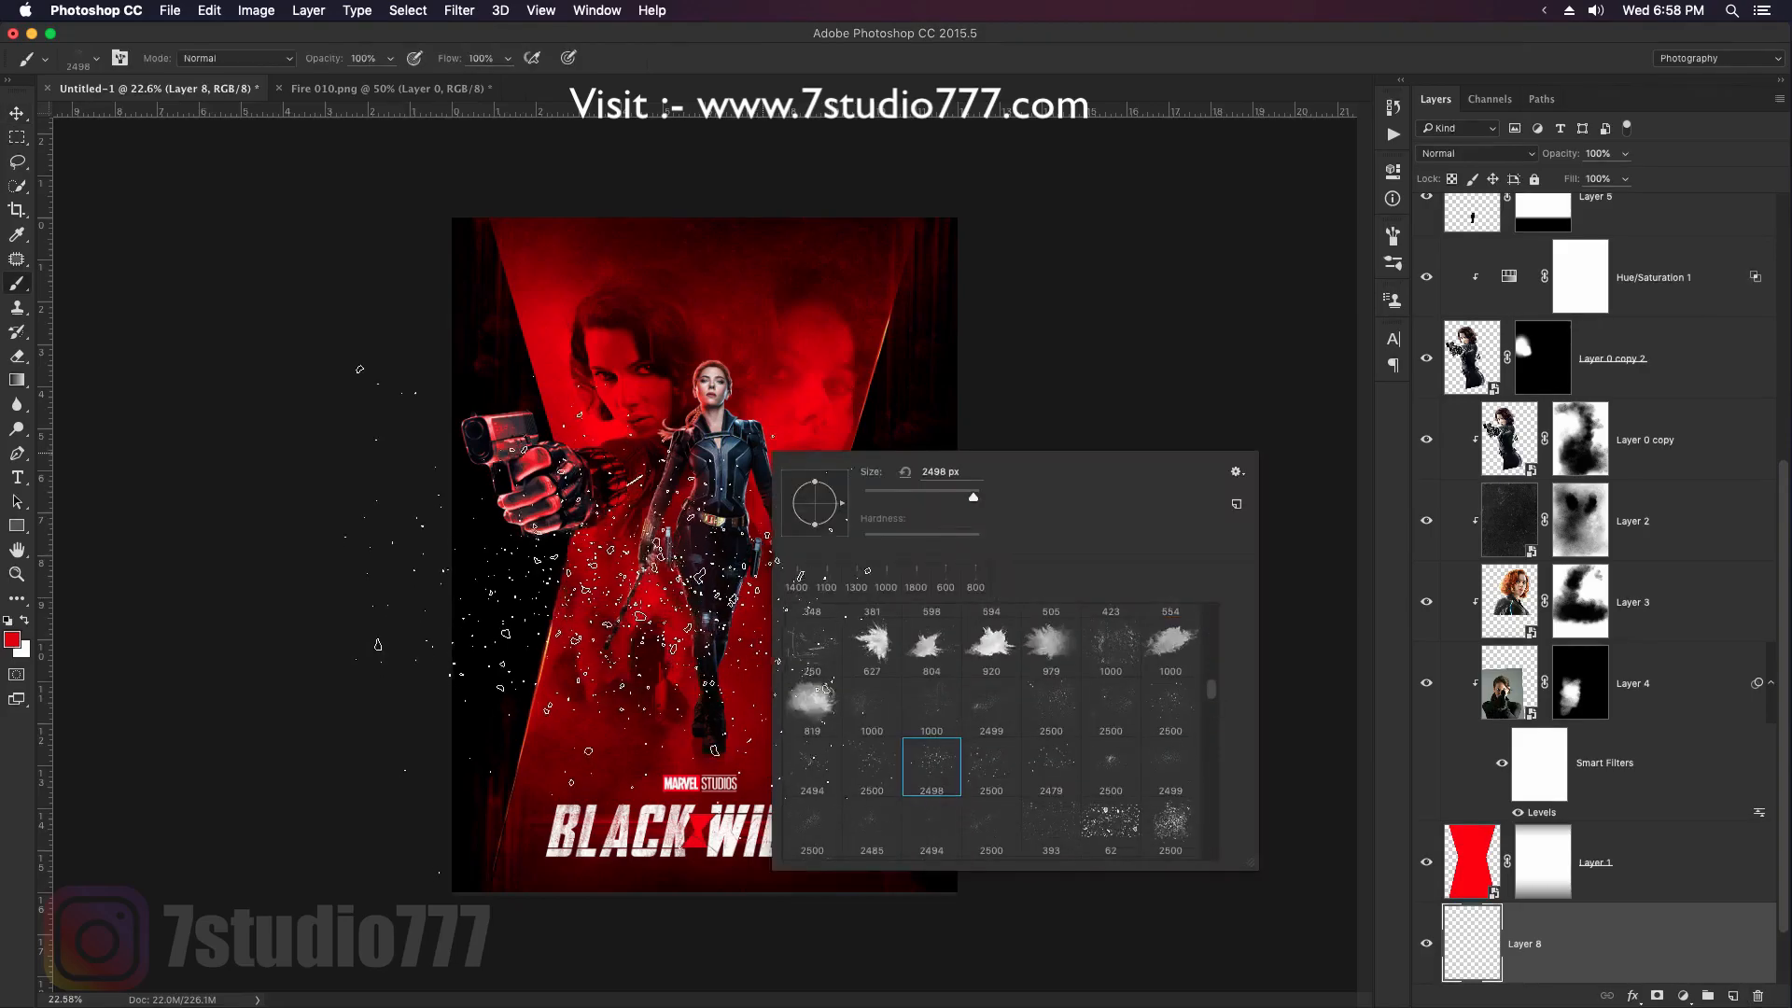
Stamp red particles over the black areas on both sides of the hourglass with progressively smaller brush sizes, and lower Layer 8's opacity to 54%
left_click(857, 172)
key("bracketleft")
key("bracketleft")
key("bracketleft")
key("bracketleft")
left_click(558, 580)
key("bracketleft")
key("bracketleft")
key("bracketleft")
key("bracketleft")
key("bracketleft")
key("bracketleft")
key("bracketleft")
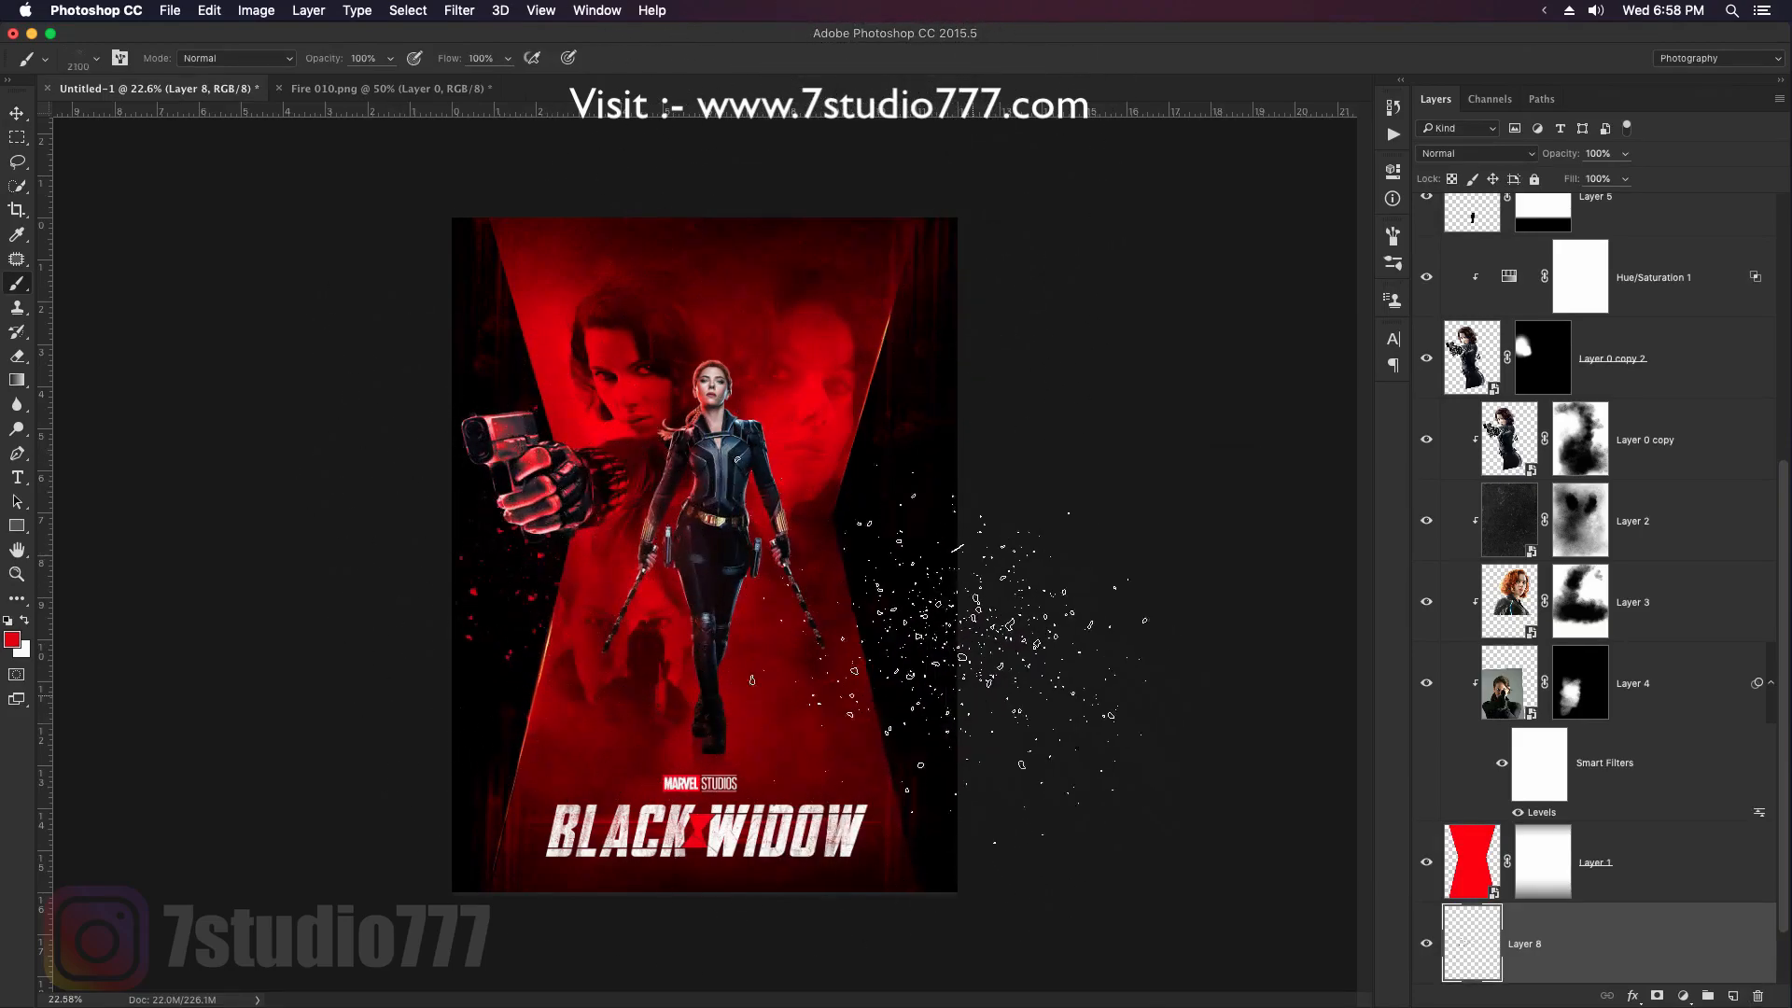
key("bracketleft")
key("bracketleft")
key("bracketleft")
key("bracketleft")
key("v")
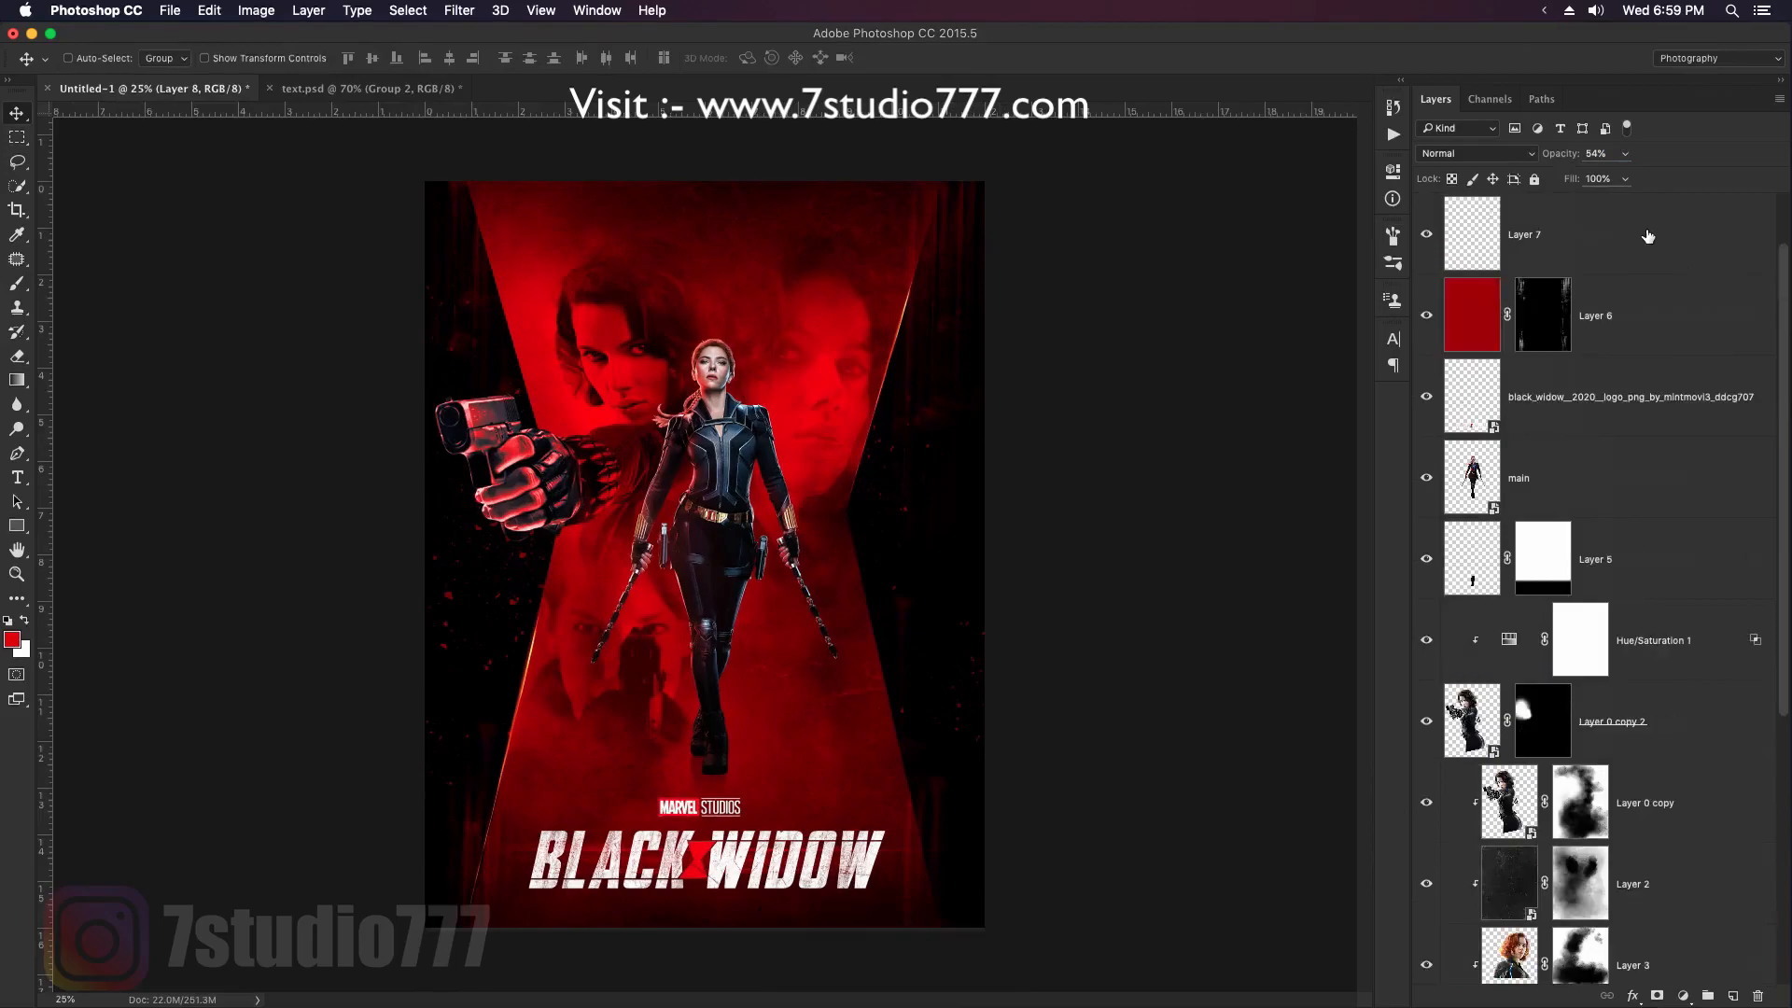
Bring the credits text group, Group 2, from text.psd onto the top of the layer stack and place it near the poster's top
key("ctrl+j")
left_click(439, 88)
left_click_drag(742, 567, 512, 351)
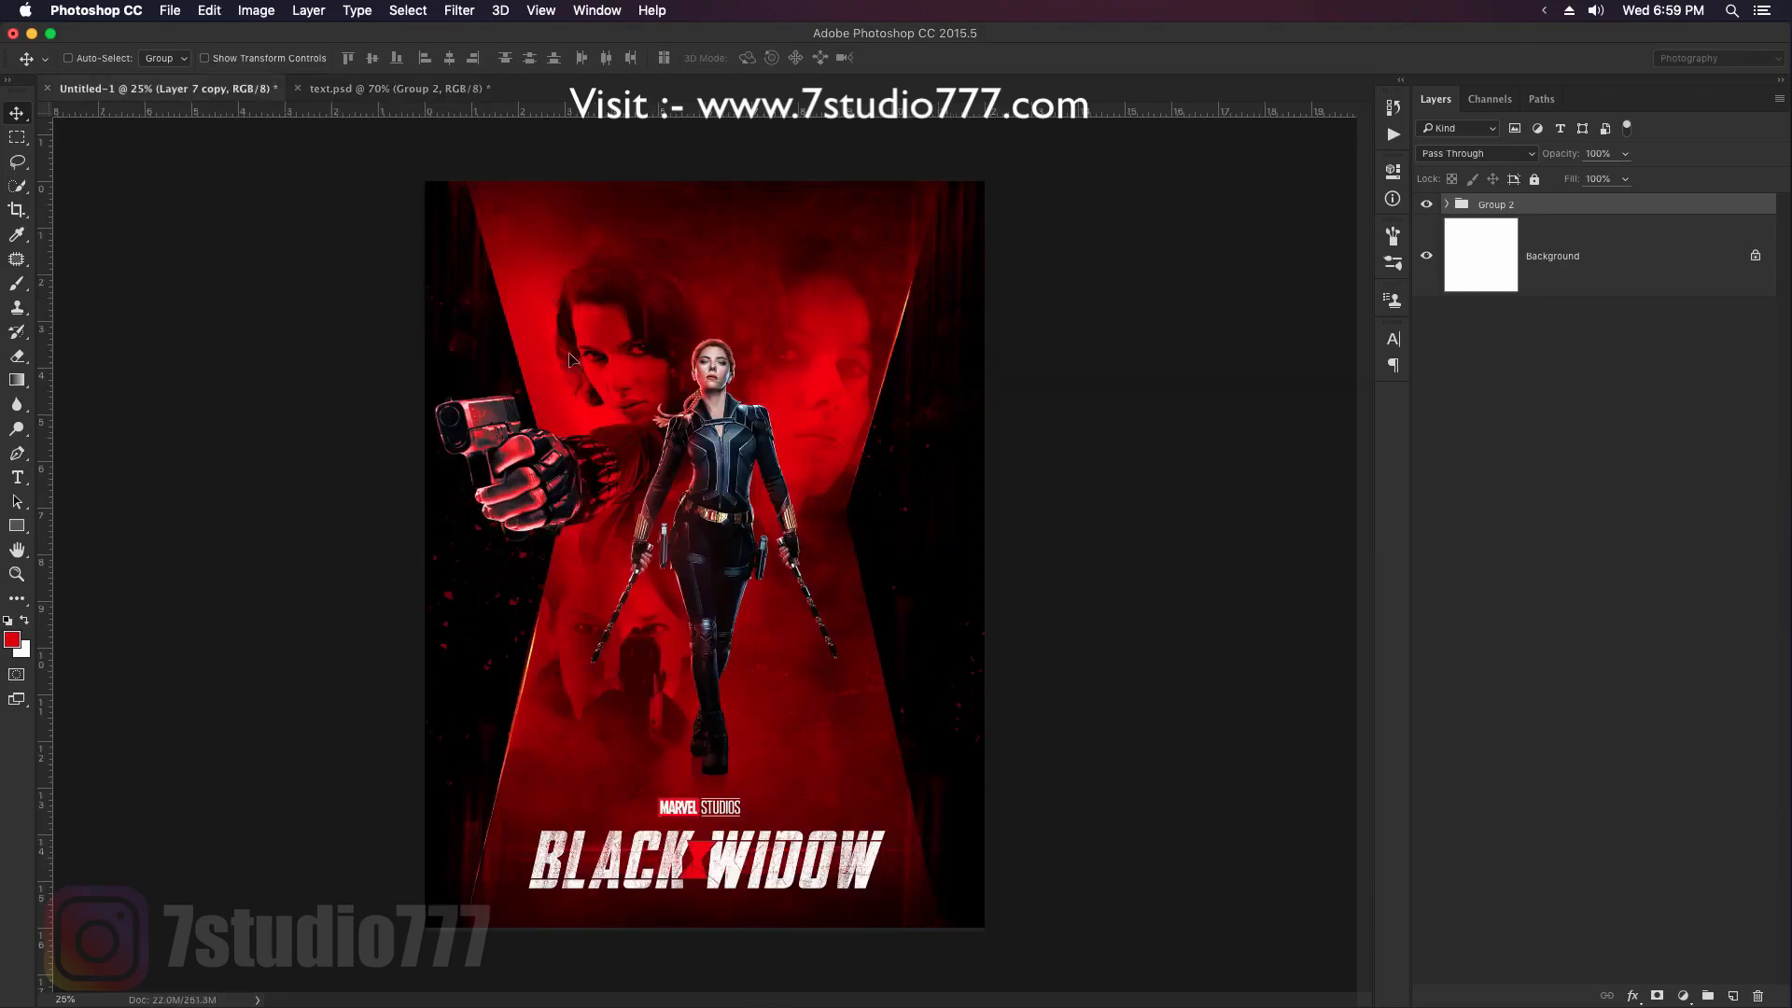
left_click_drag(810, 244, 957, 175)
Enlarge the credits text group proportionally near the top of the hourglass
scroll(831, 253, "up", 1)
key("super+t")
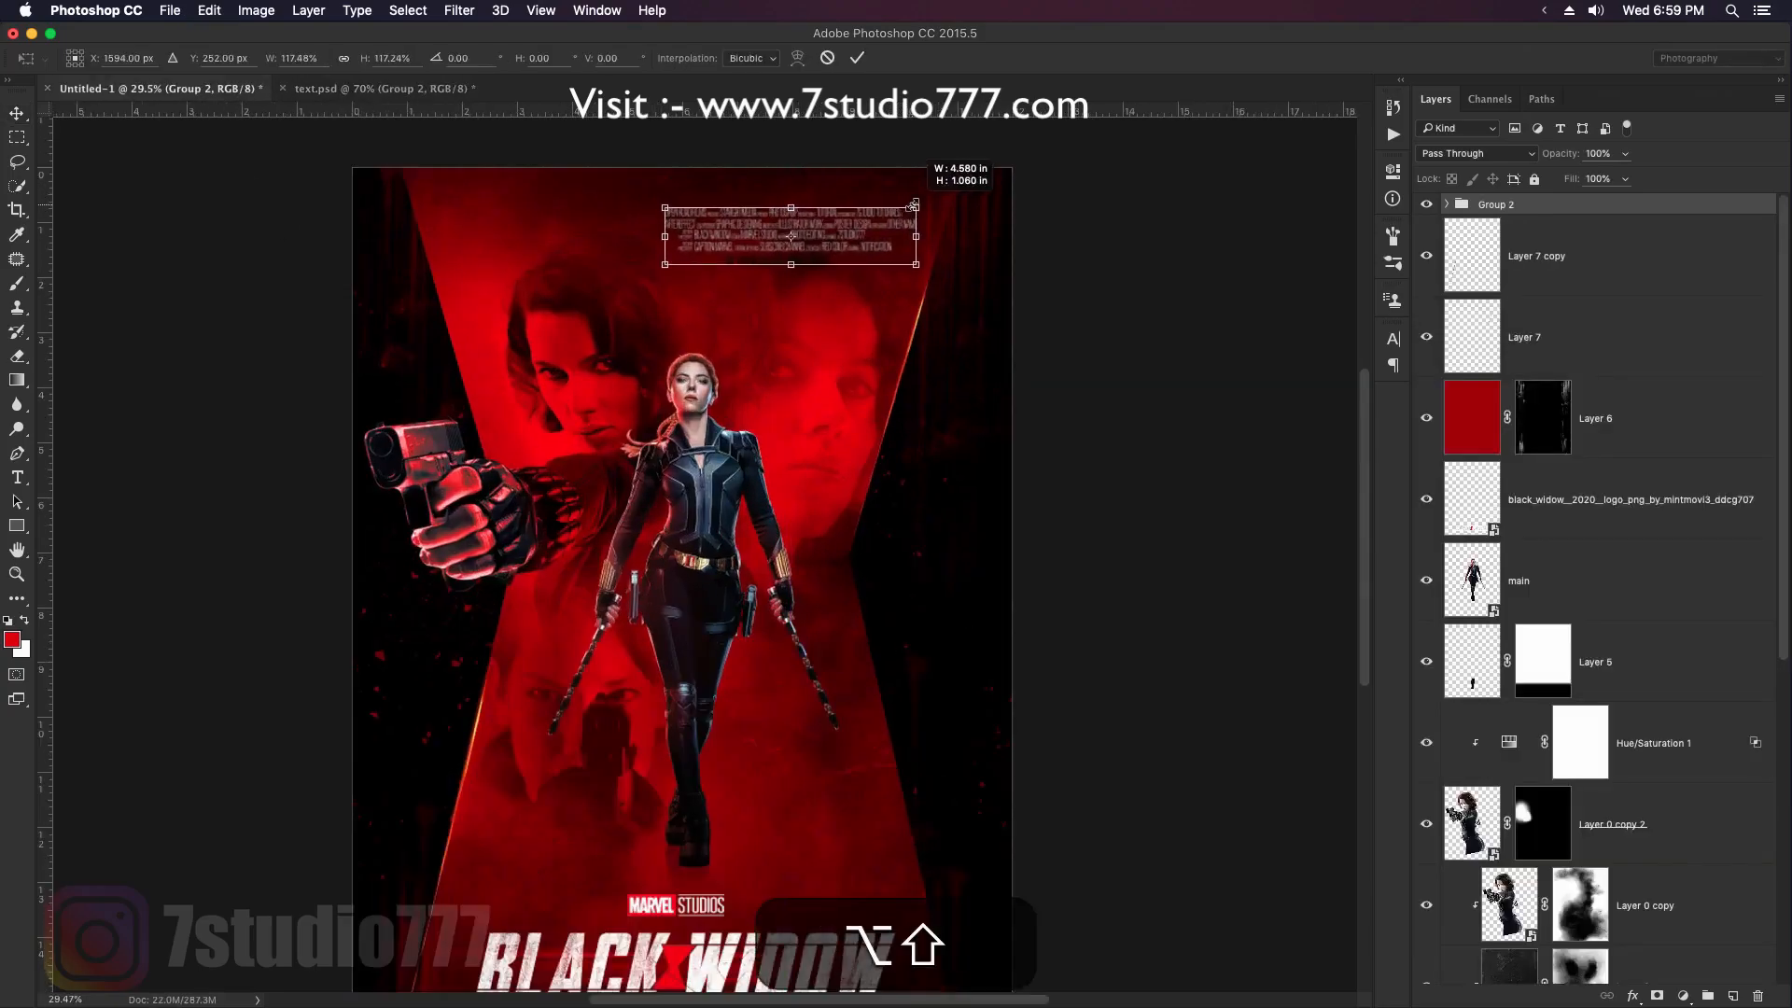
left_click_drag(880, 245, 919, 259)
Add a bright red #ff0303 Color Overlay to the "in theaters october 2020" text layer inside Group 2
left_click(1448, 205)
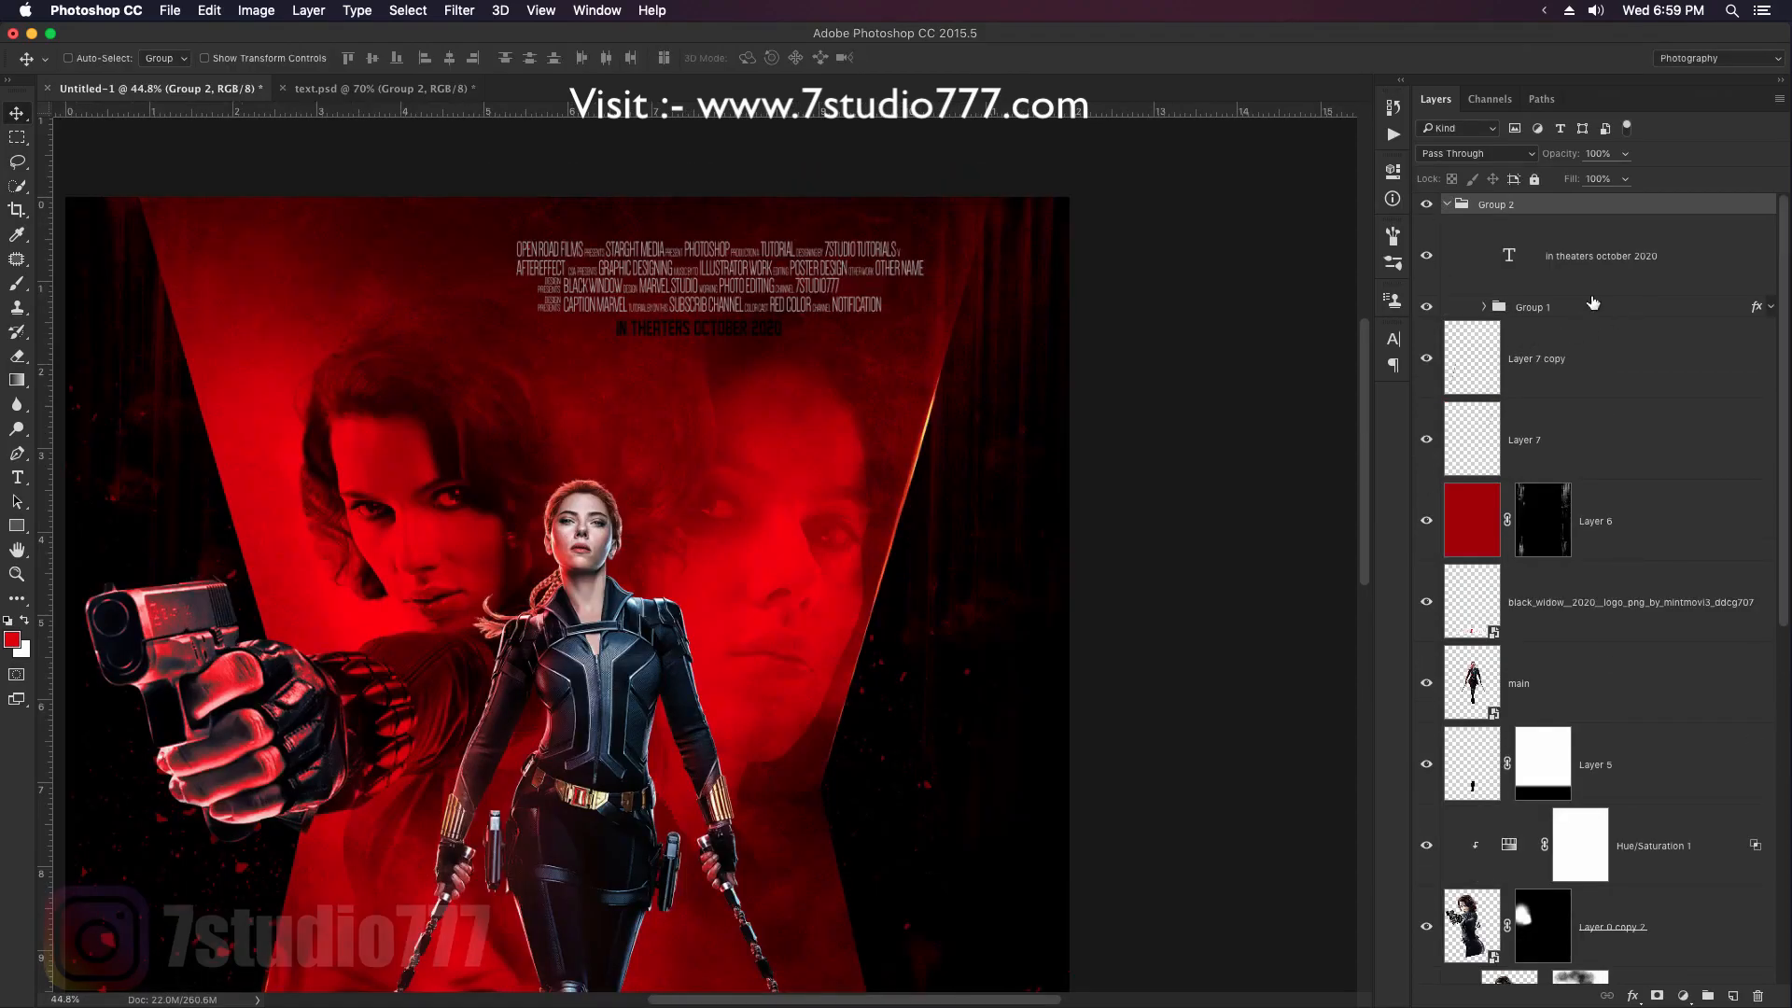
double_click(1670, 271)
left_click(923, 481)
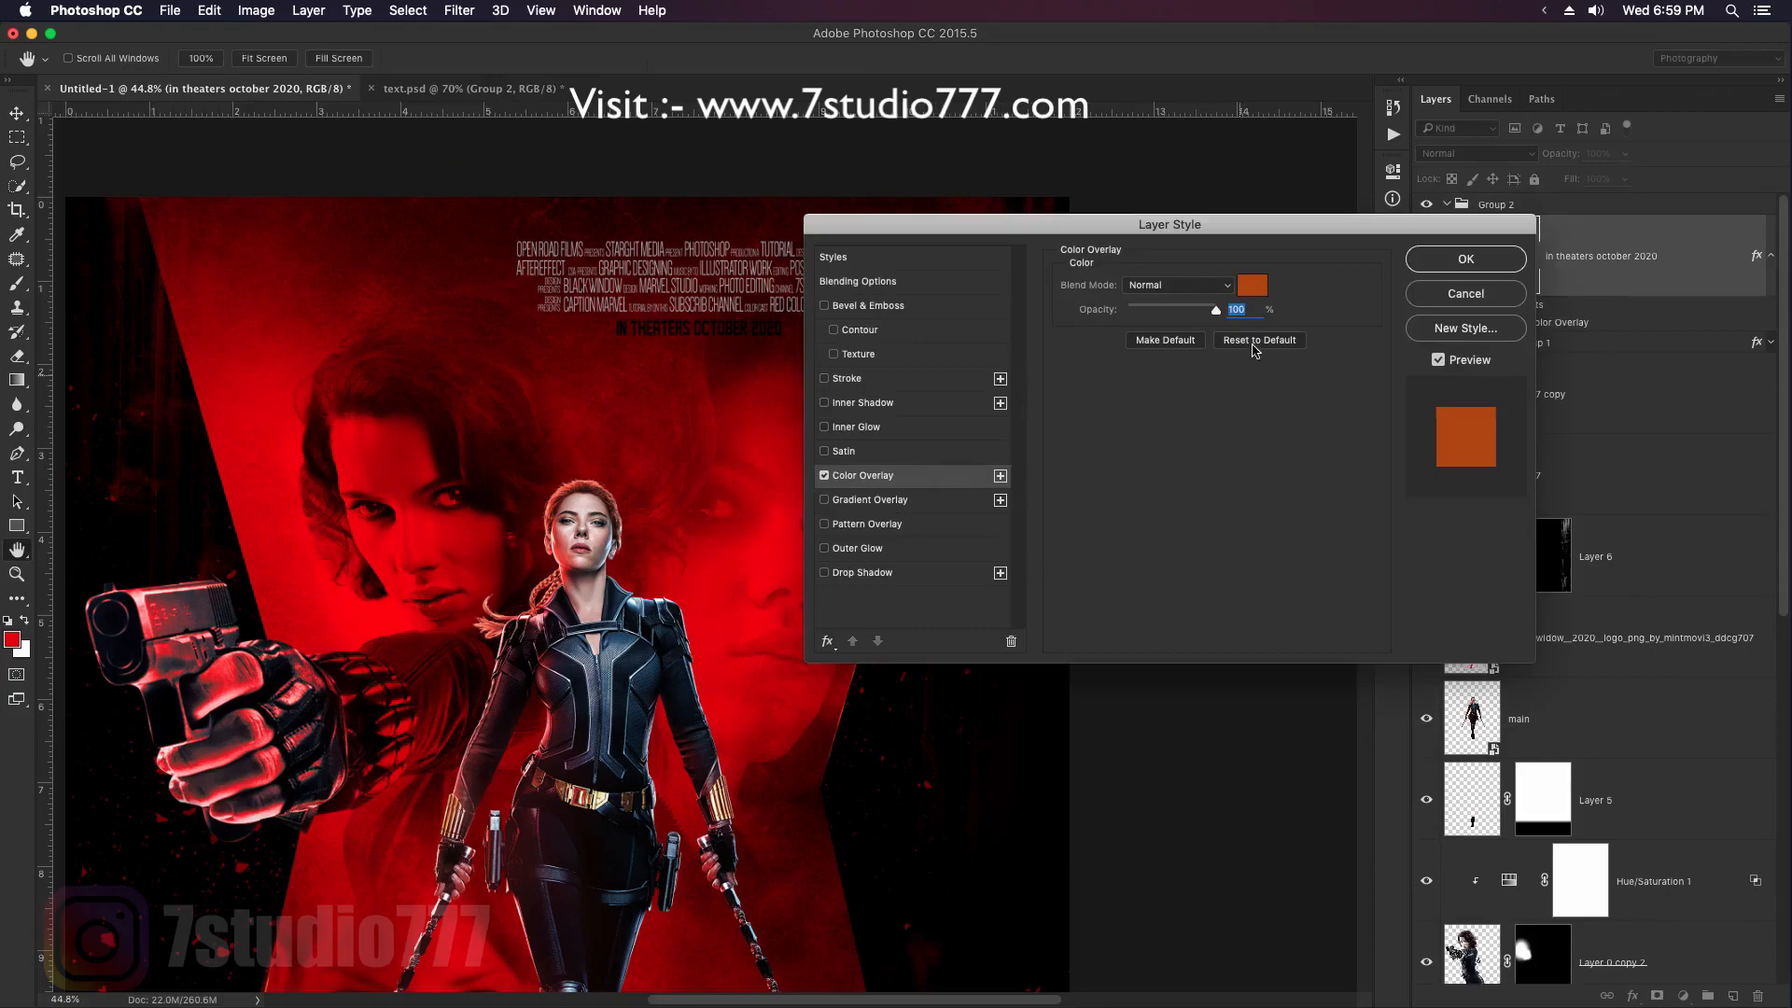
left_click(1252, 284)
left_click(721, 577)
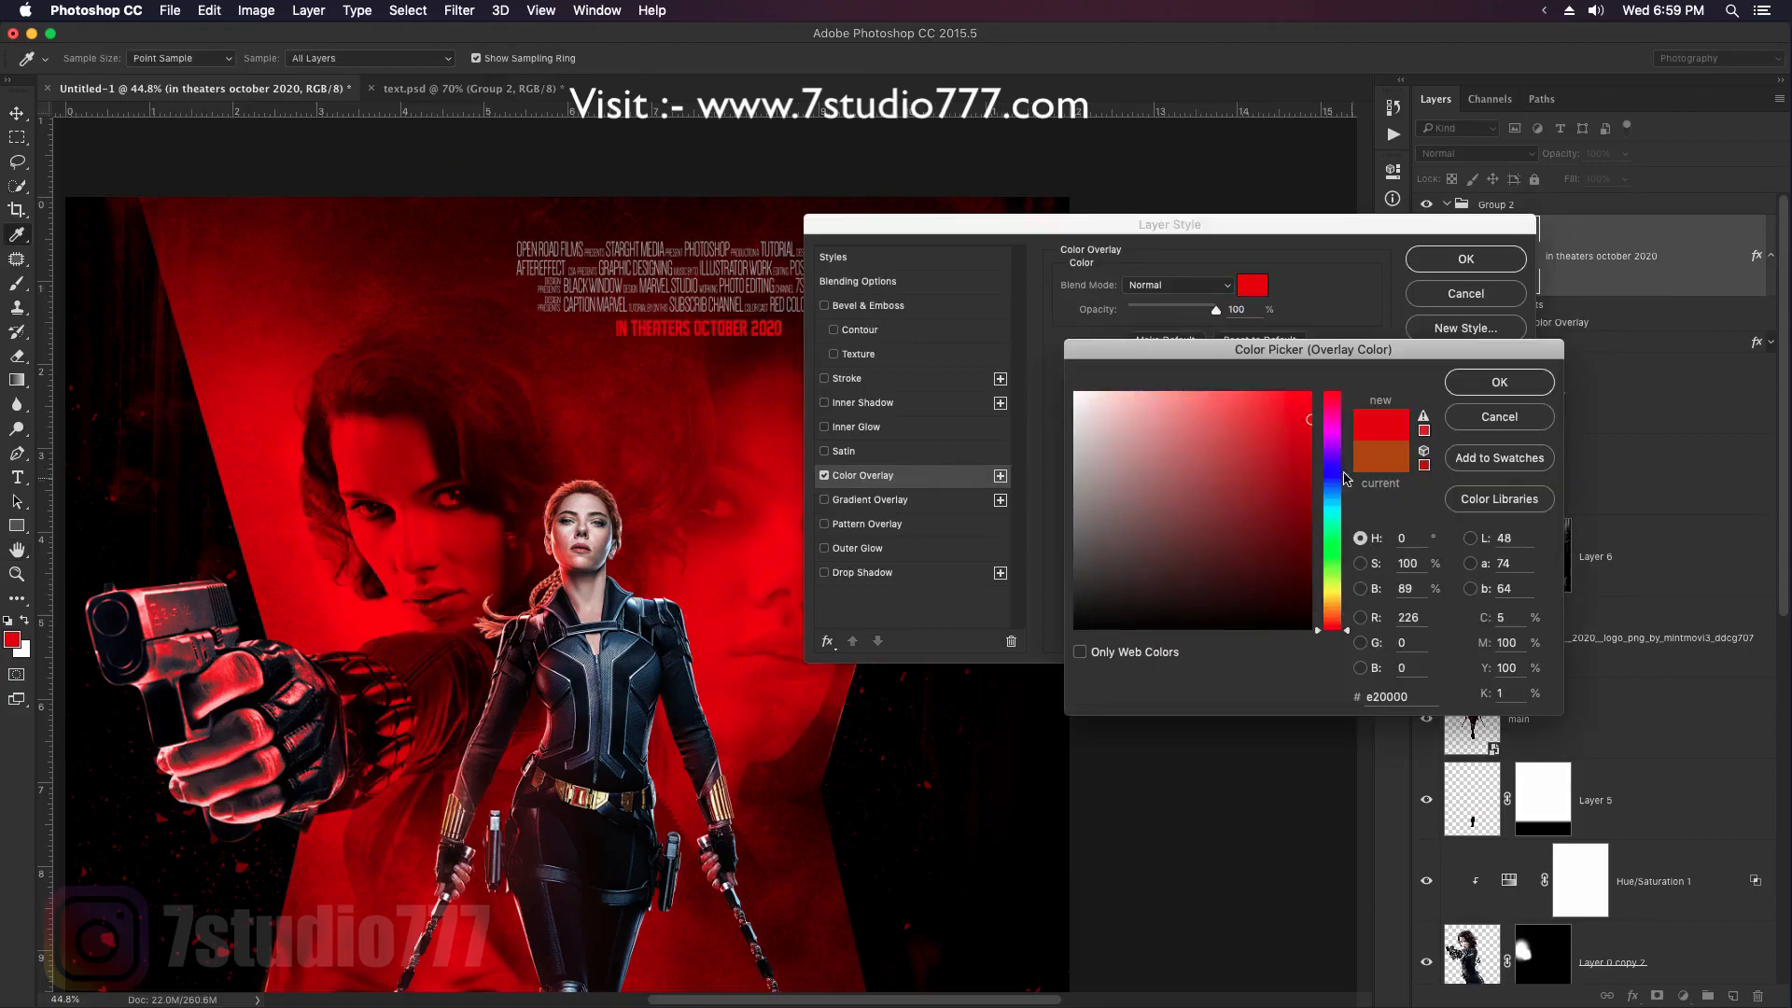
left_click_drag(1299, 421, 1308, 388)
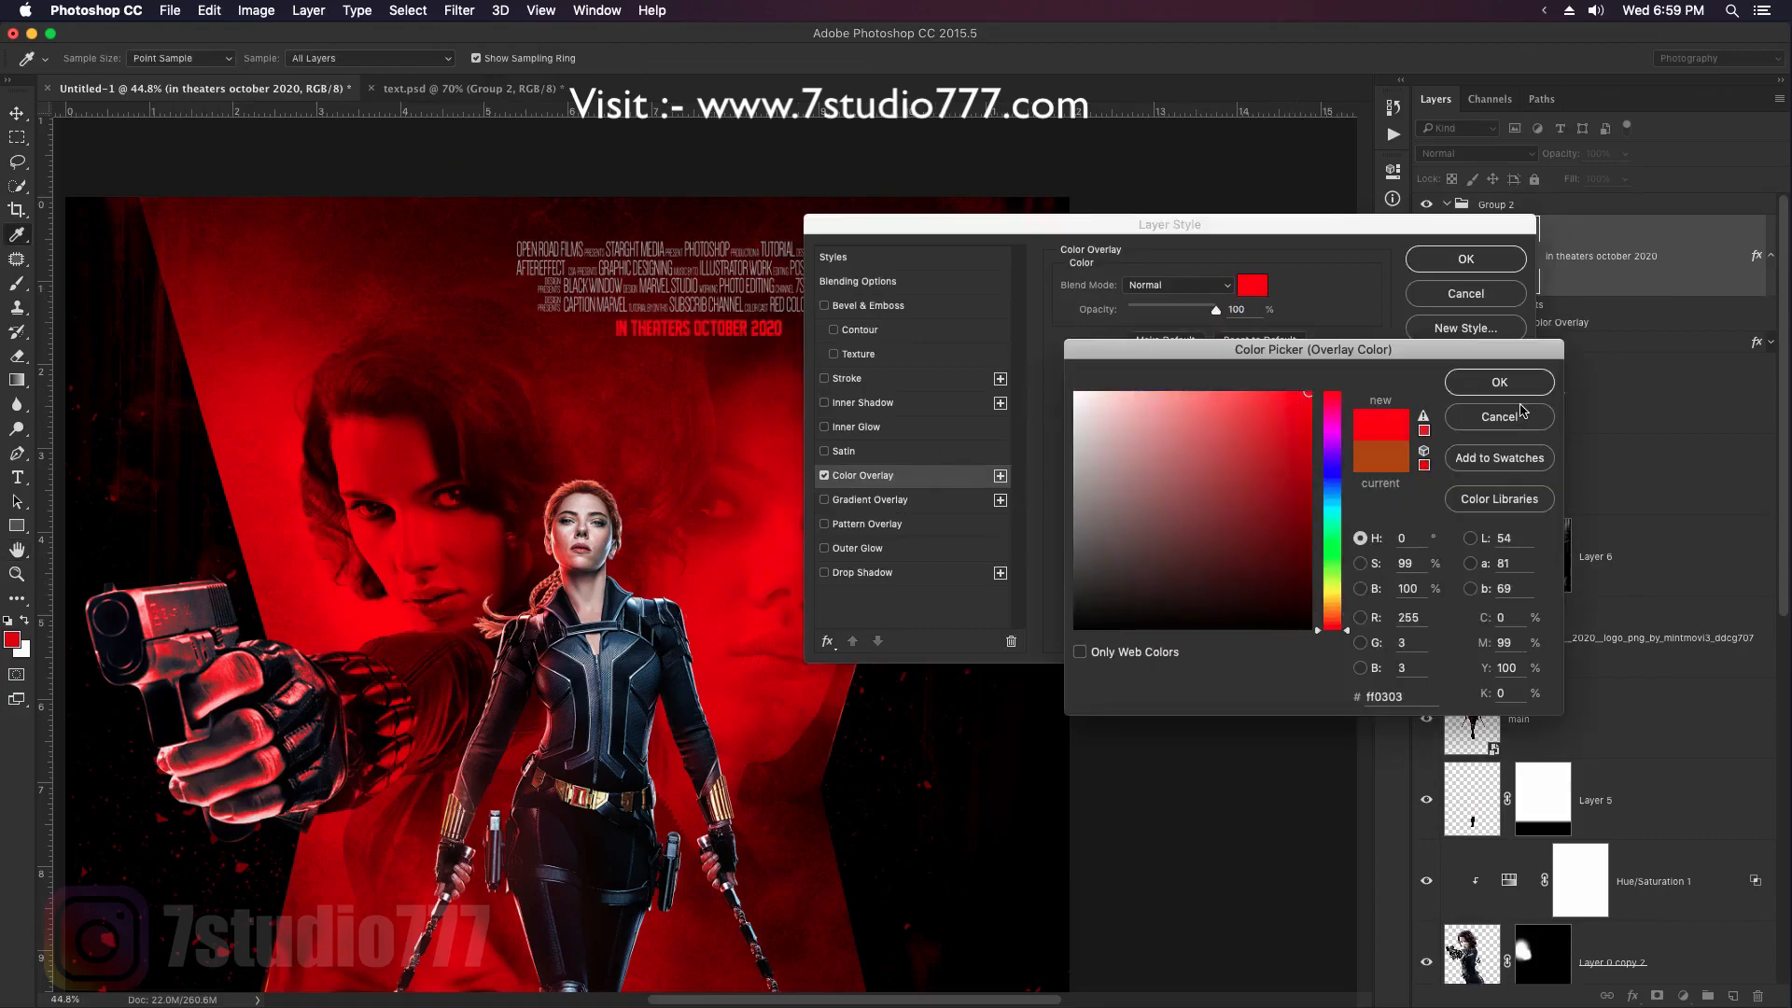
left_click(1498, 382)
left_click(1466, 259)
Enlarge the "in theaters october 2020" text slightly beneath the credits block
key("super+t")
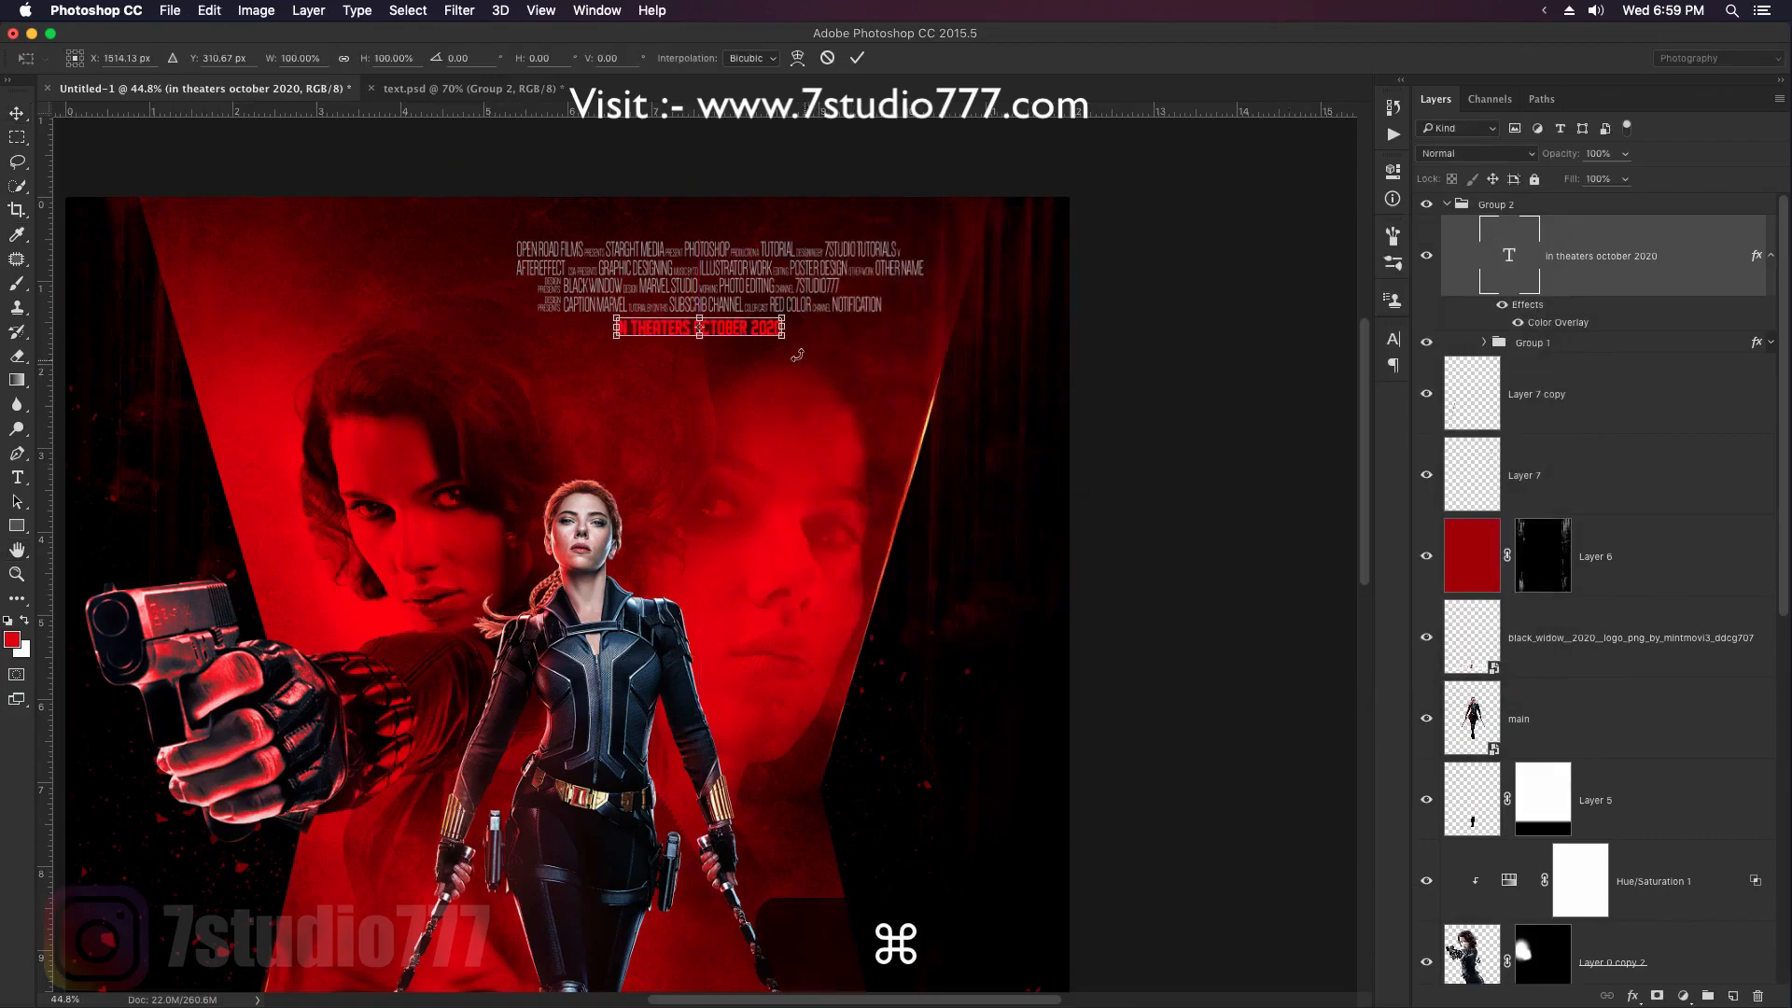
left_click_drag(782, 334, 790, 339)
key("Return")
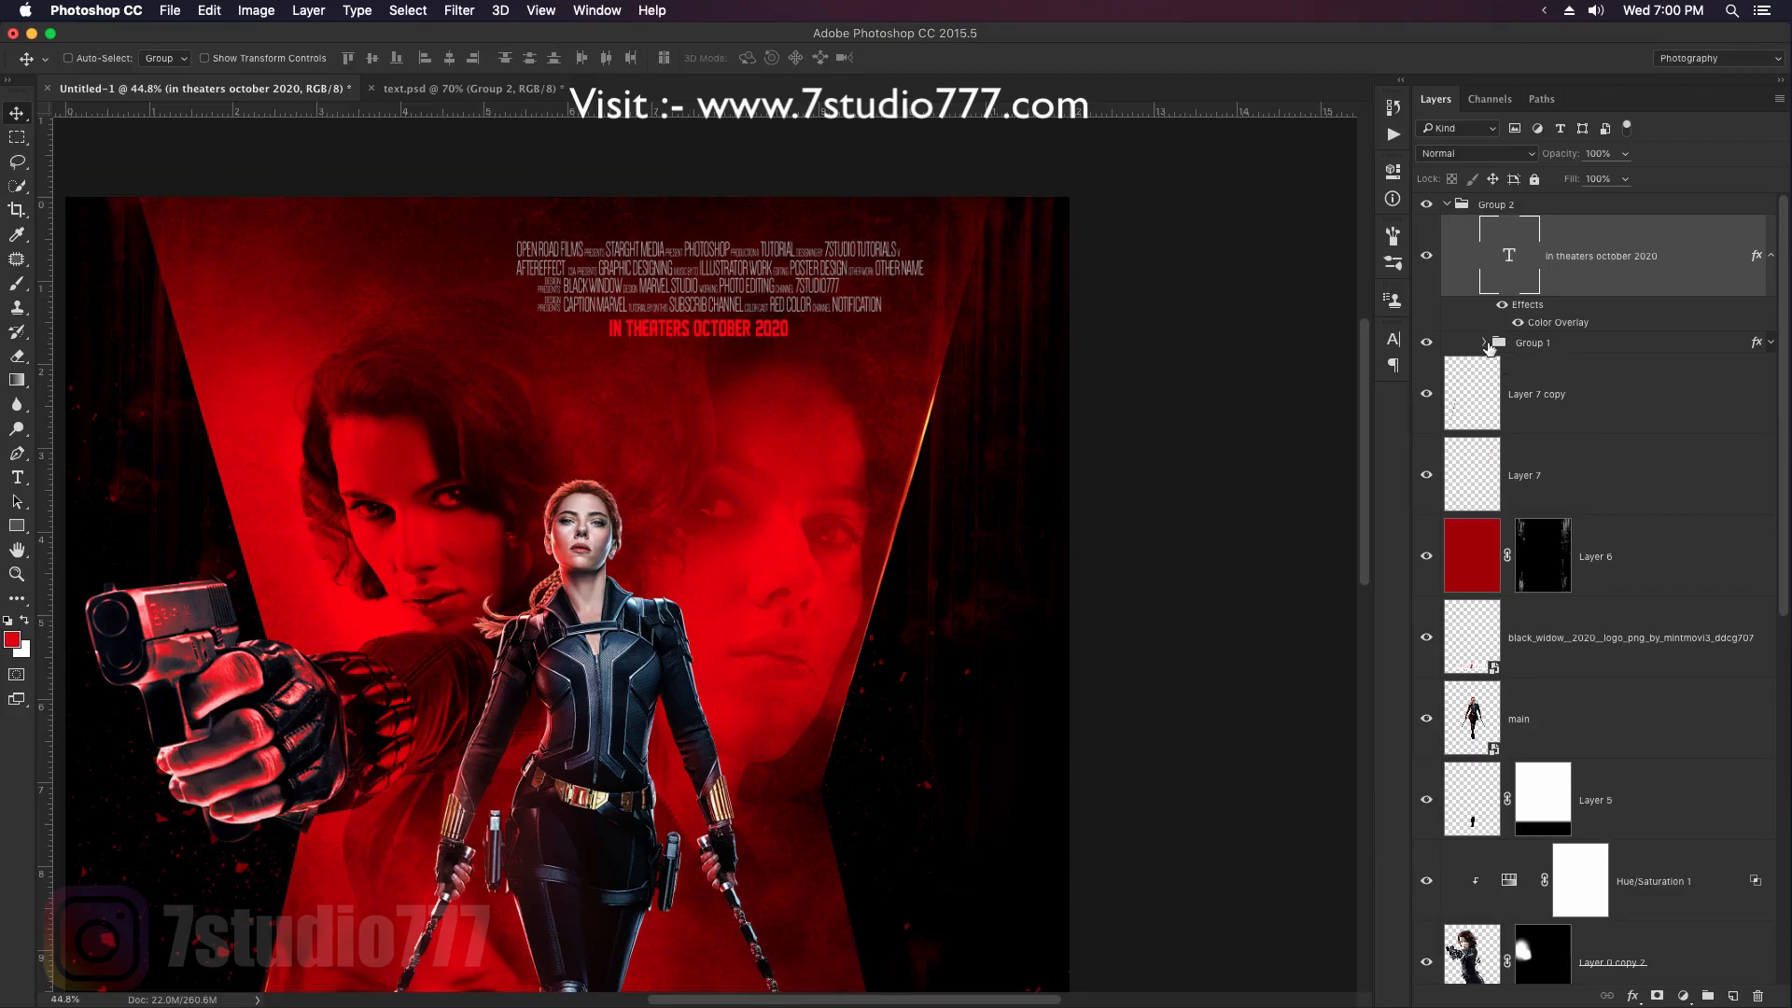
Change the Color Overlay of Group 1, the credits block, to dark red #b00101
double_click(1753, 343)
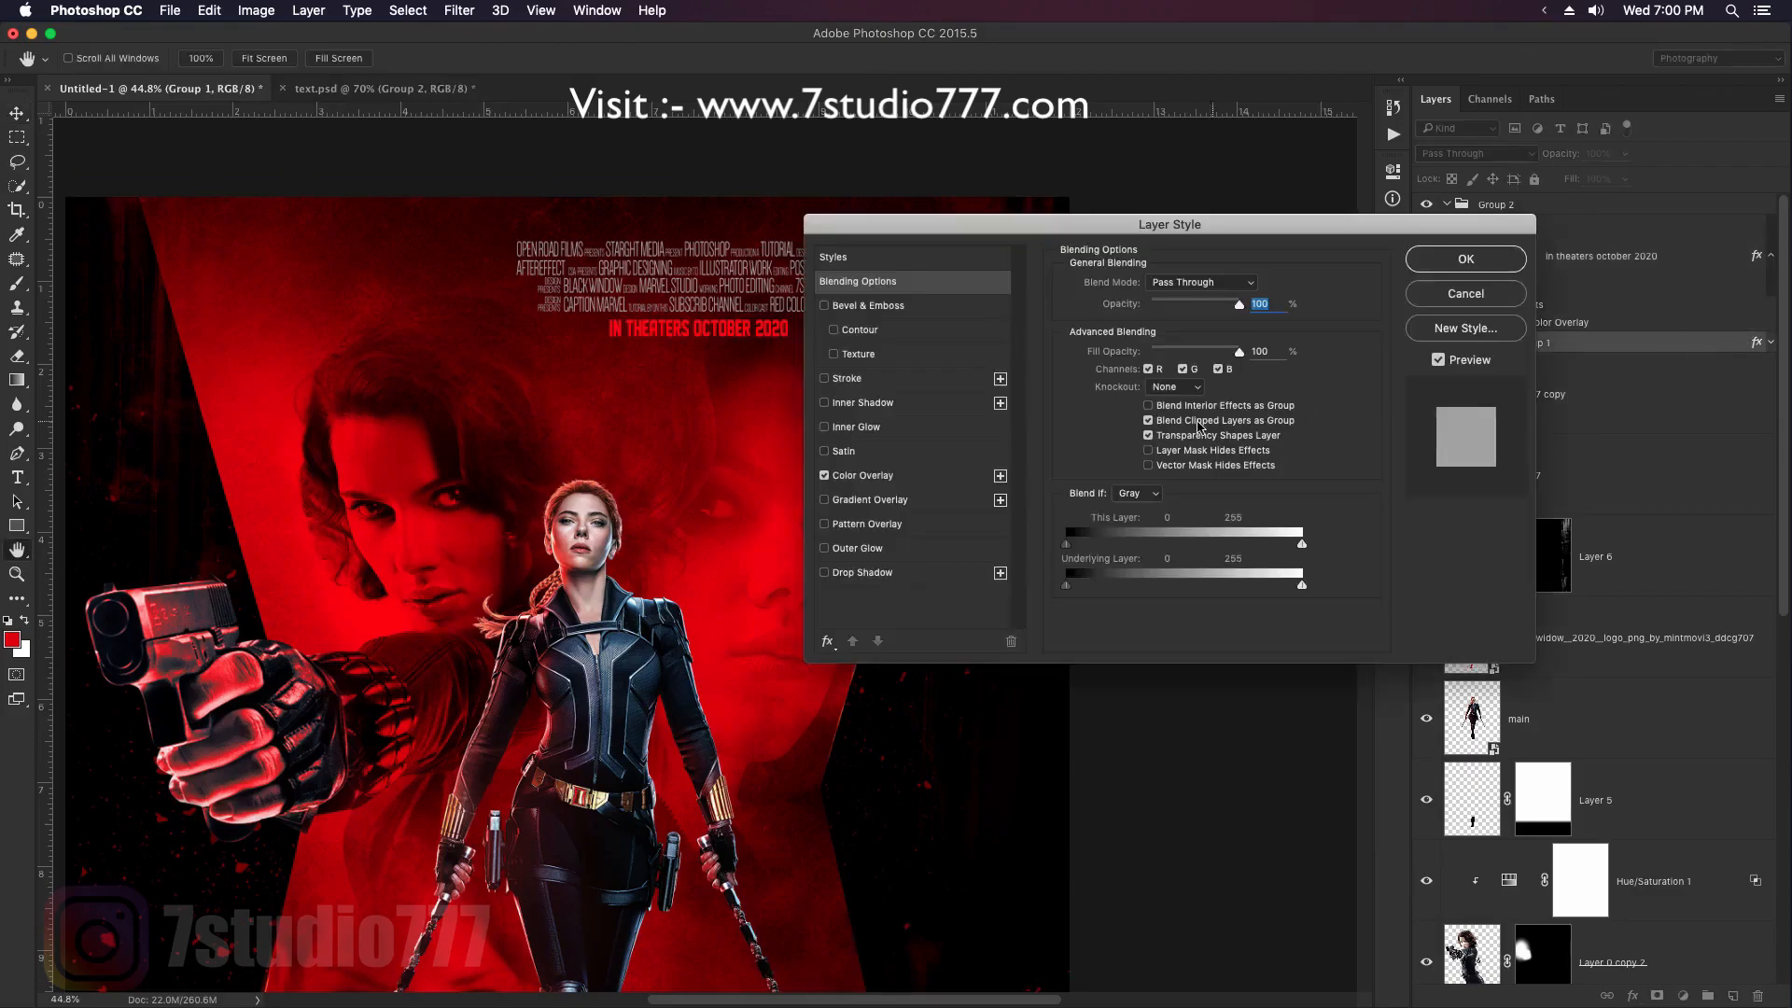
left_click(927, 482)
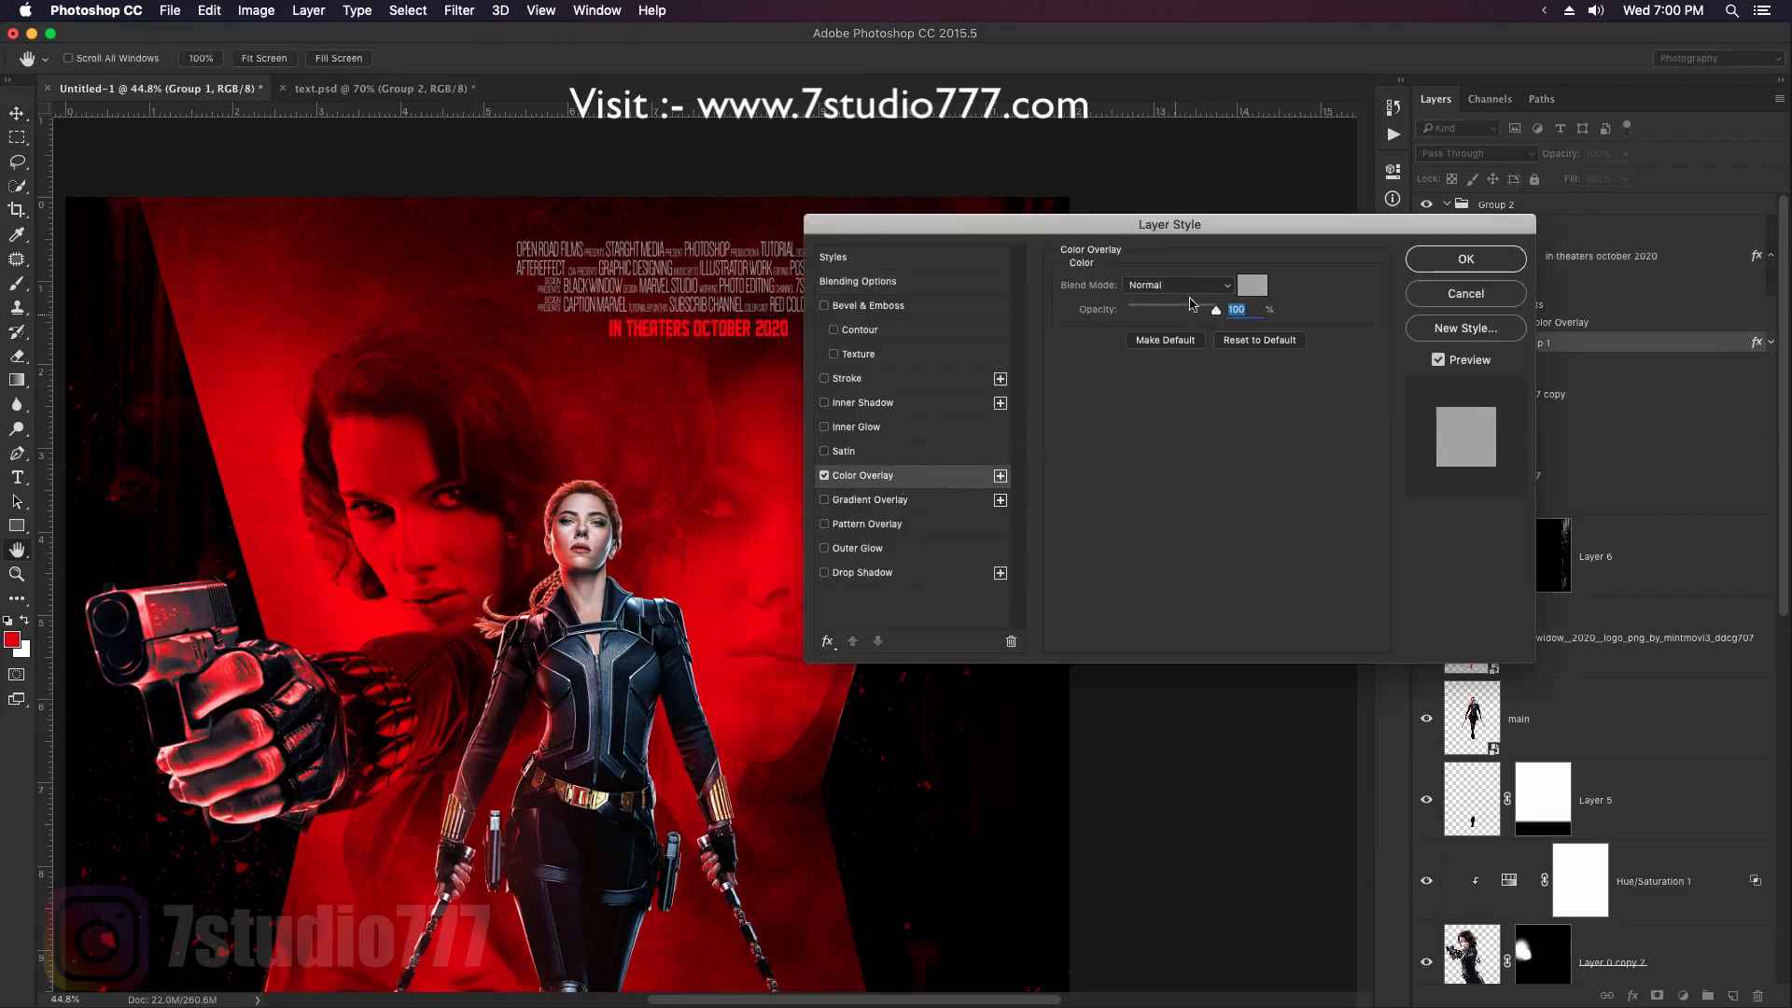
left_click_drag(1215, 235, 1409, 289)
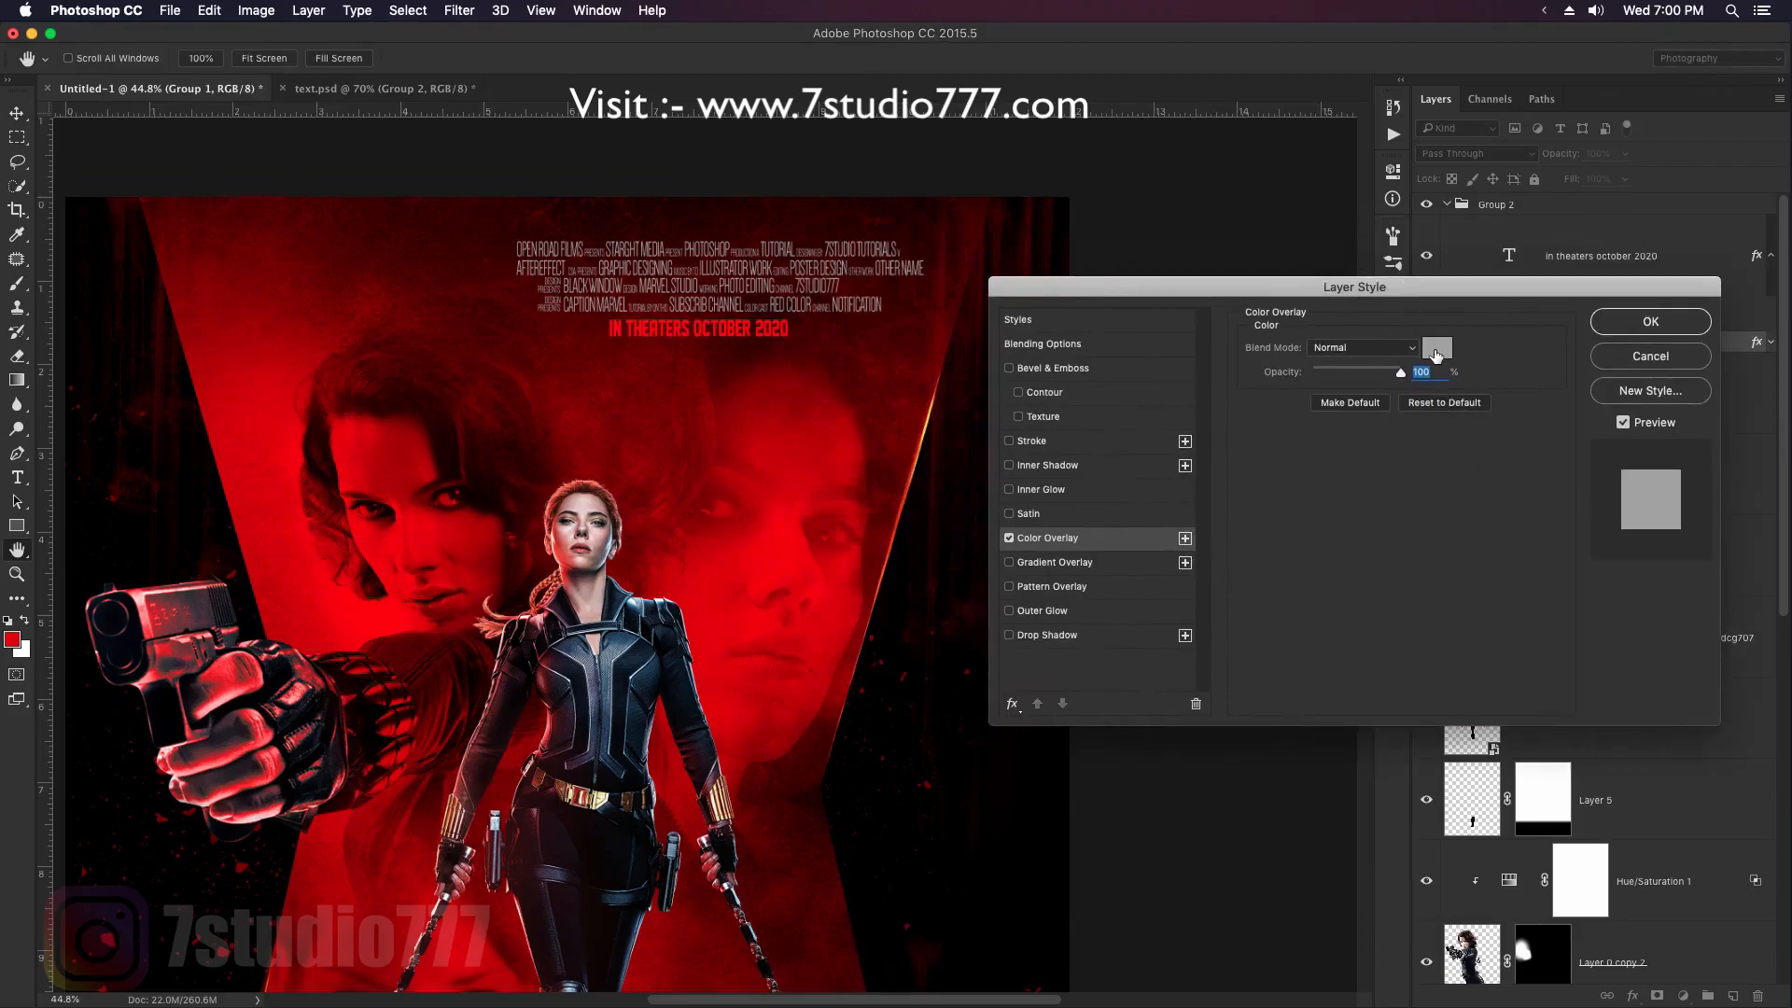
left_click(1435, 351)
left_click(735, 570)
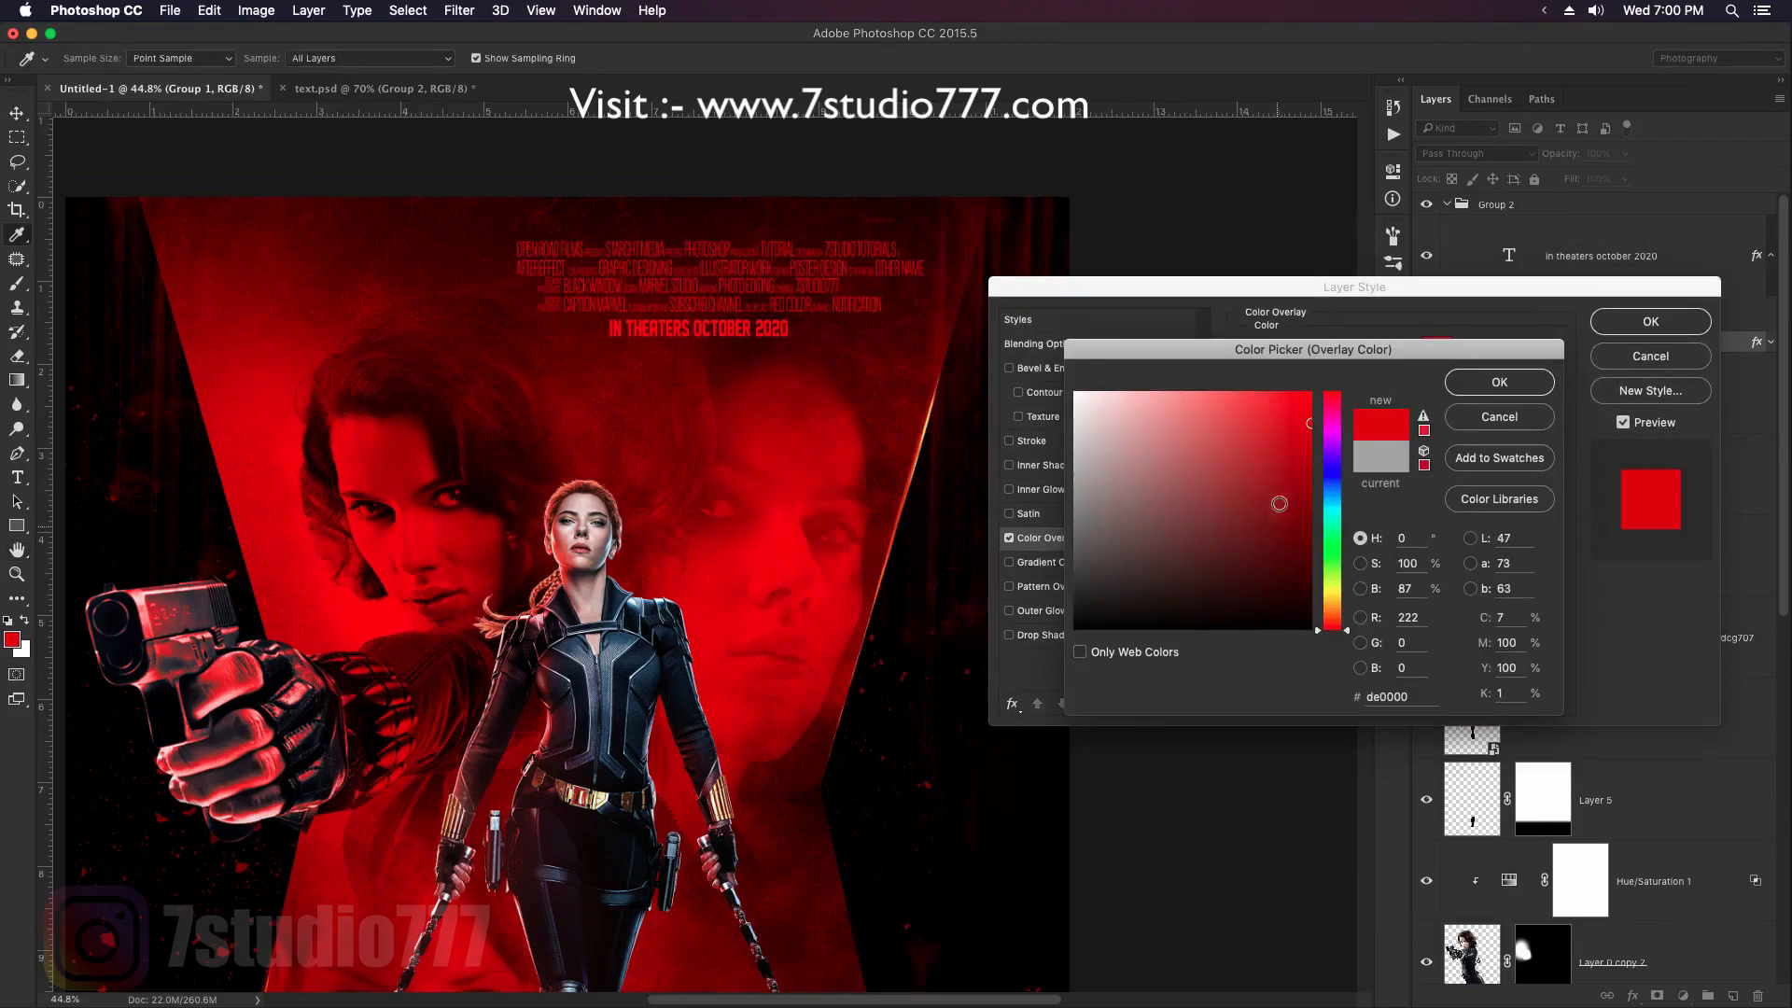
left_click_drag(1308, 425, 1310, 464)
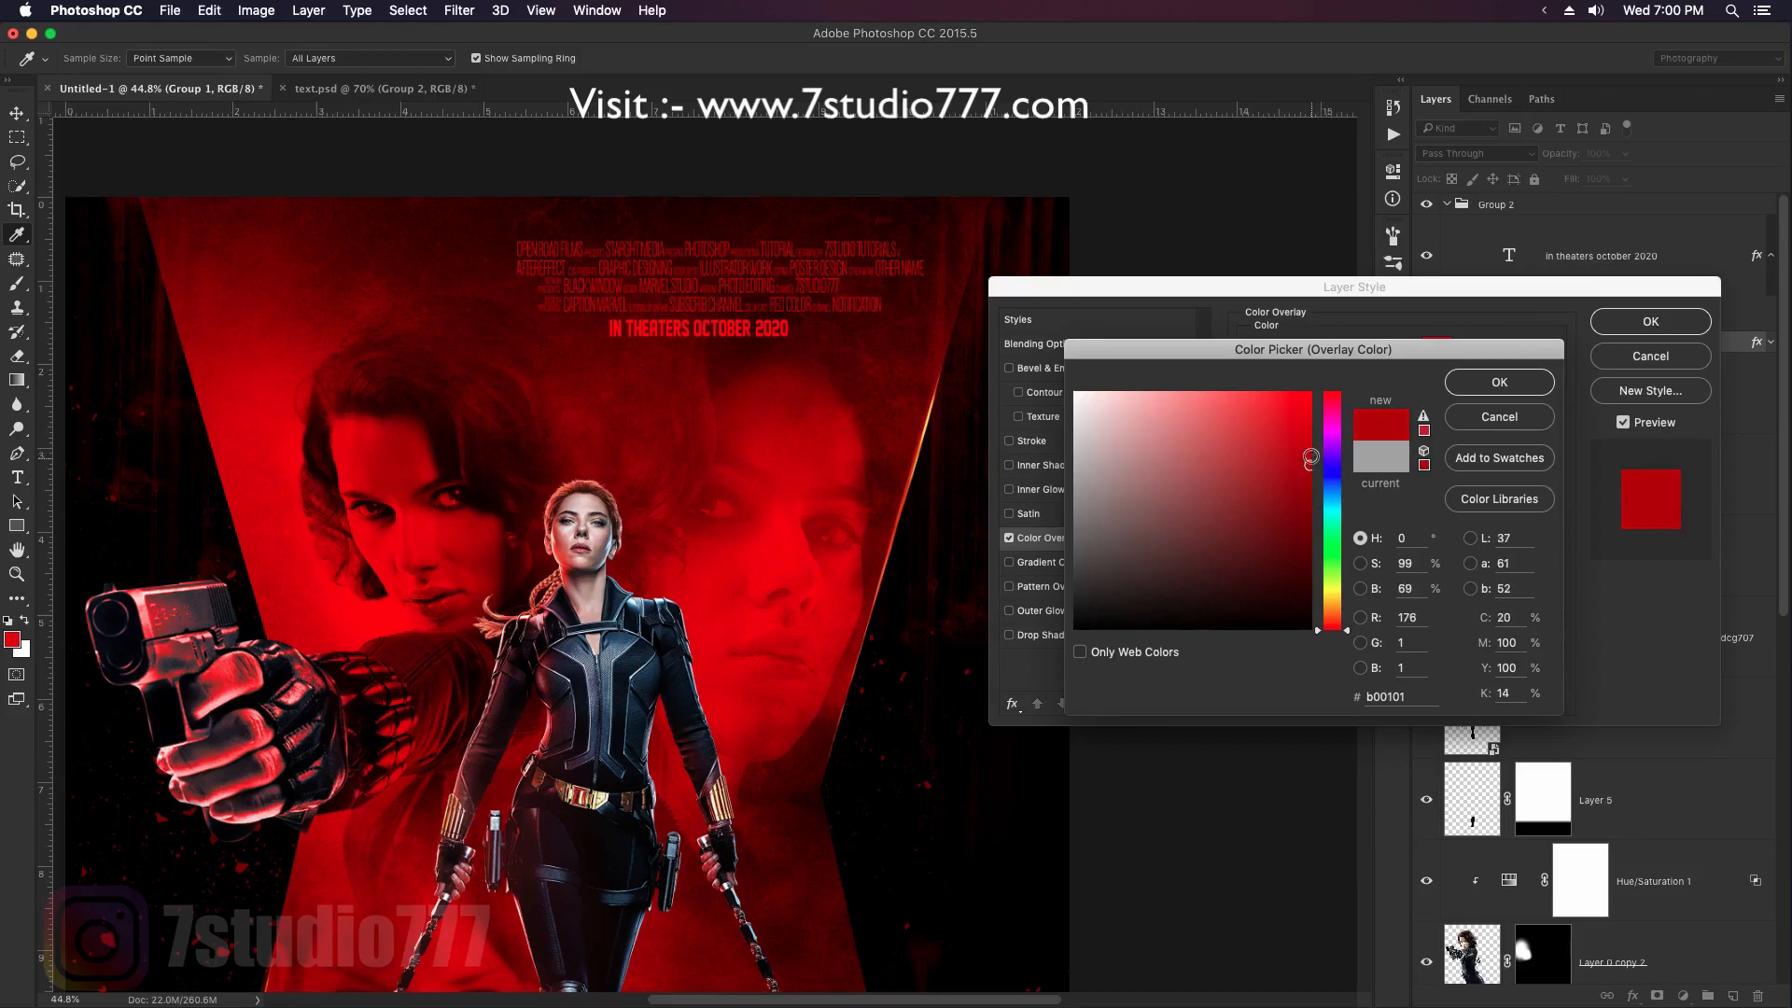
left_click(1497, 381)
left_click(1650, 321)
Select the whole canvas, copy the merged artwork and paste it as a new layer above Group 2
key("v")
scroll(877, 302, "down", 5)
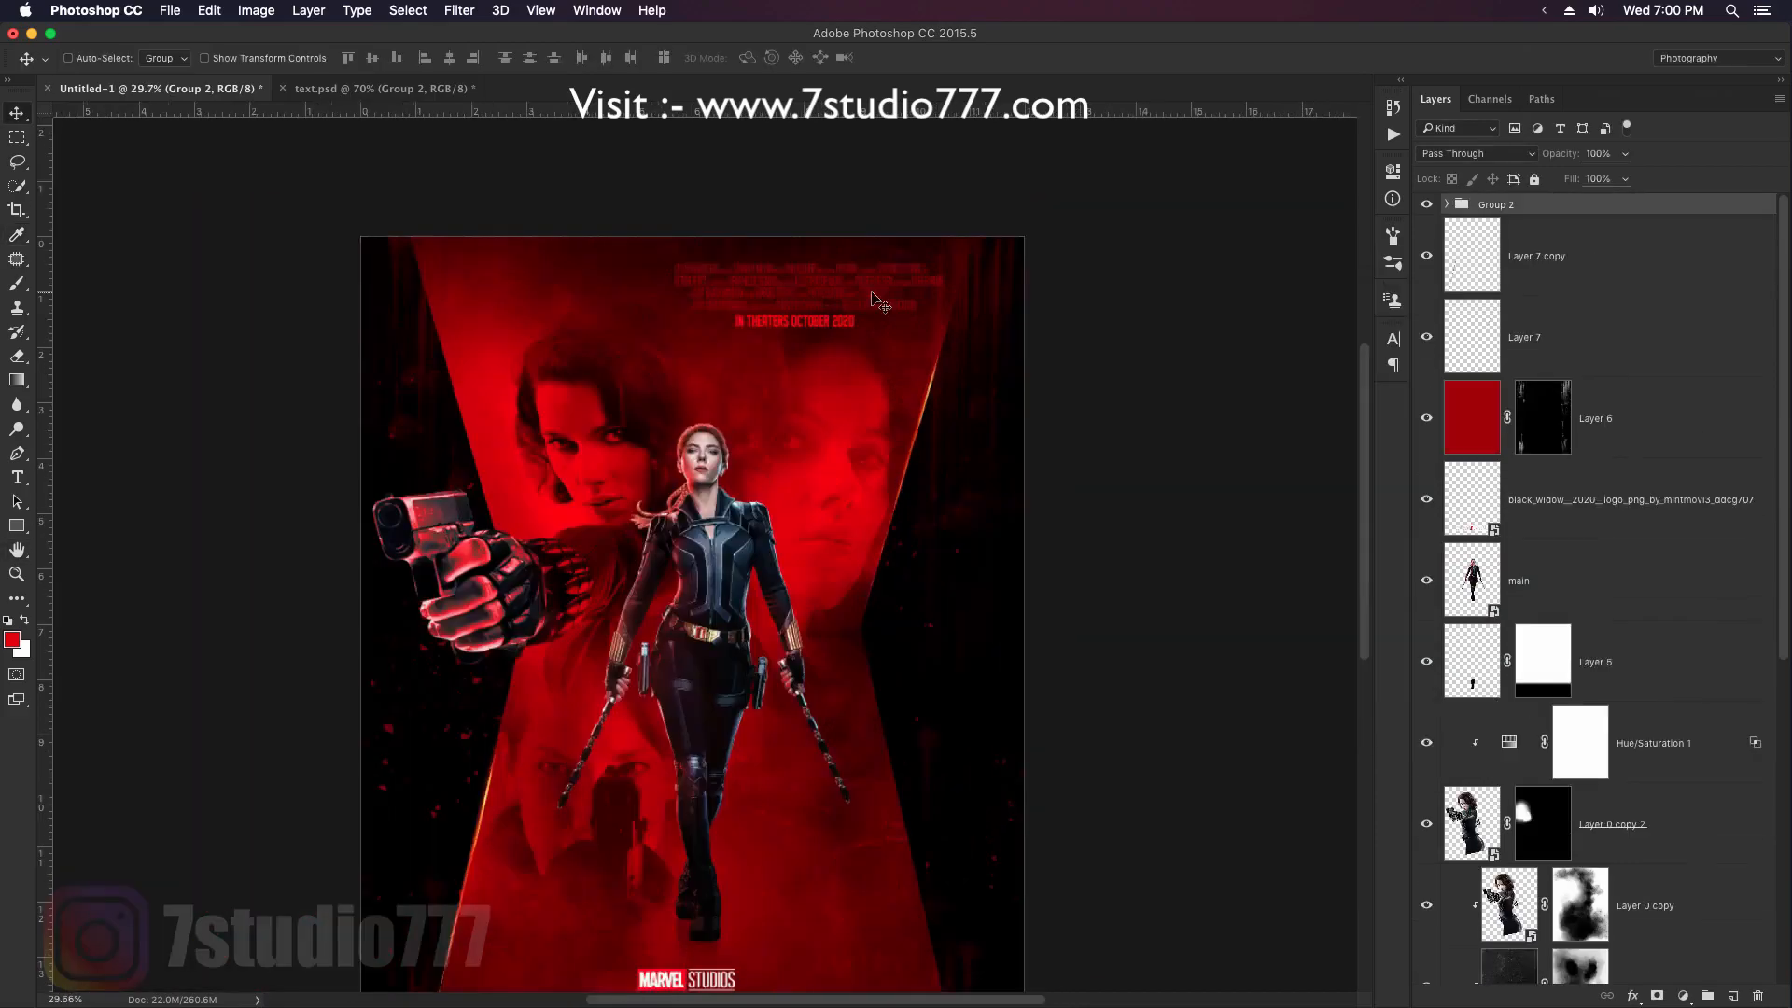
scroll(878, 301, "down", 2)
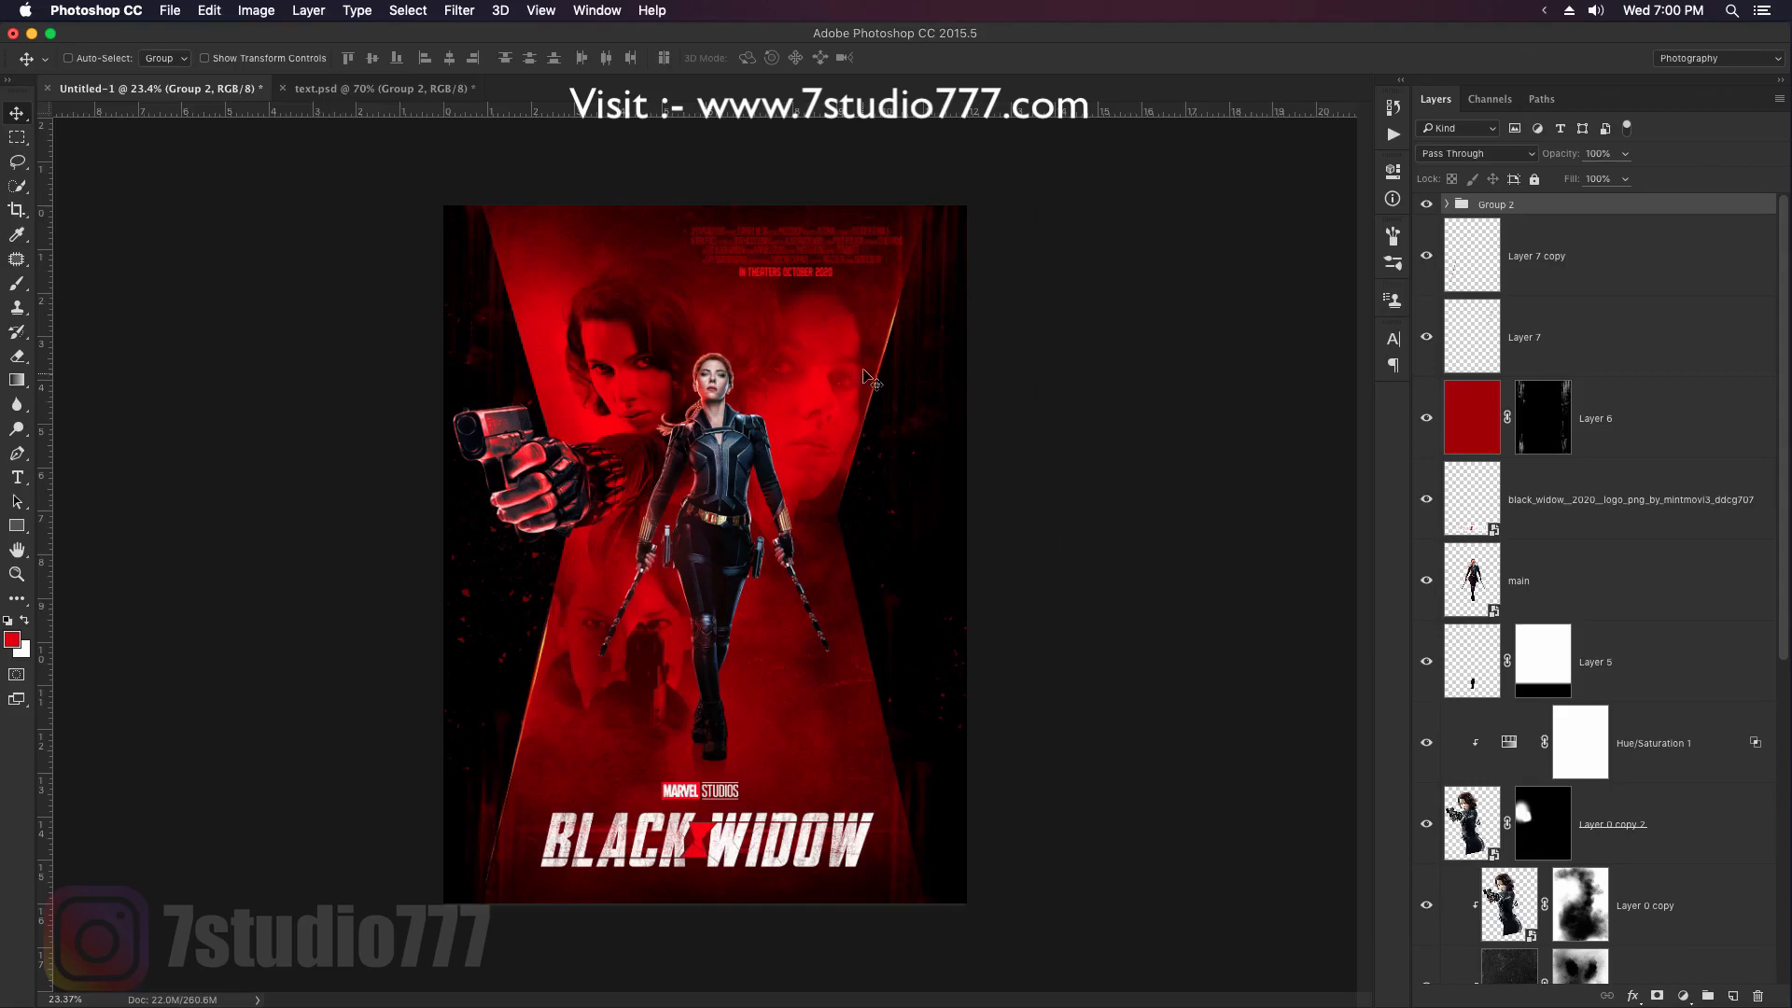
left_click(408, 11)
left_click(413, 28)
left_click(209, 10)
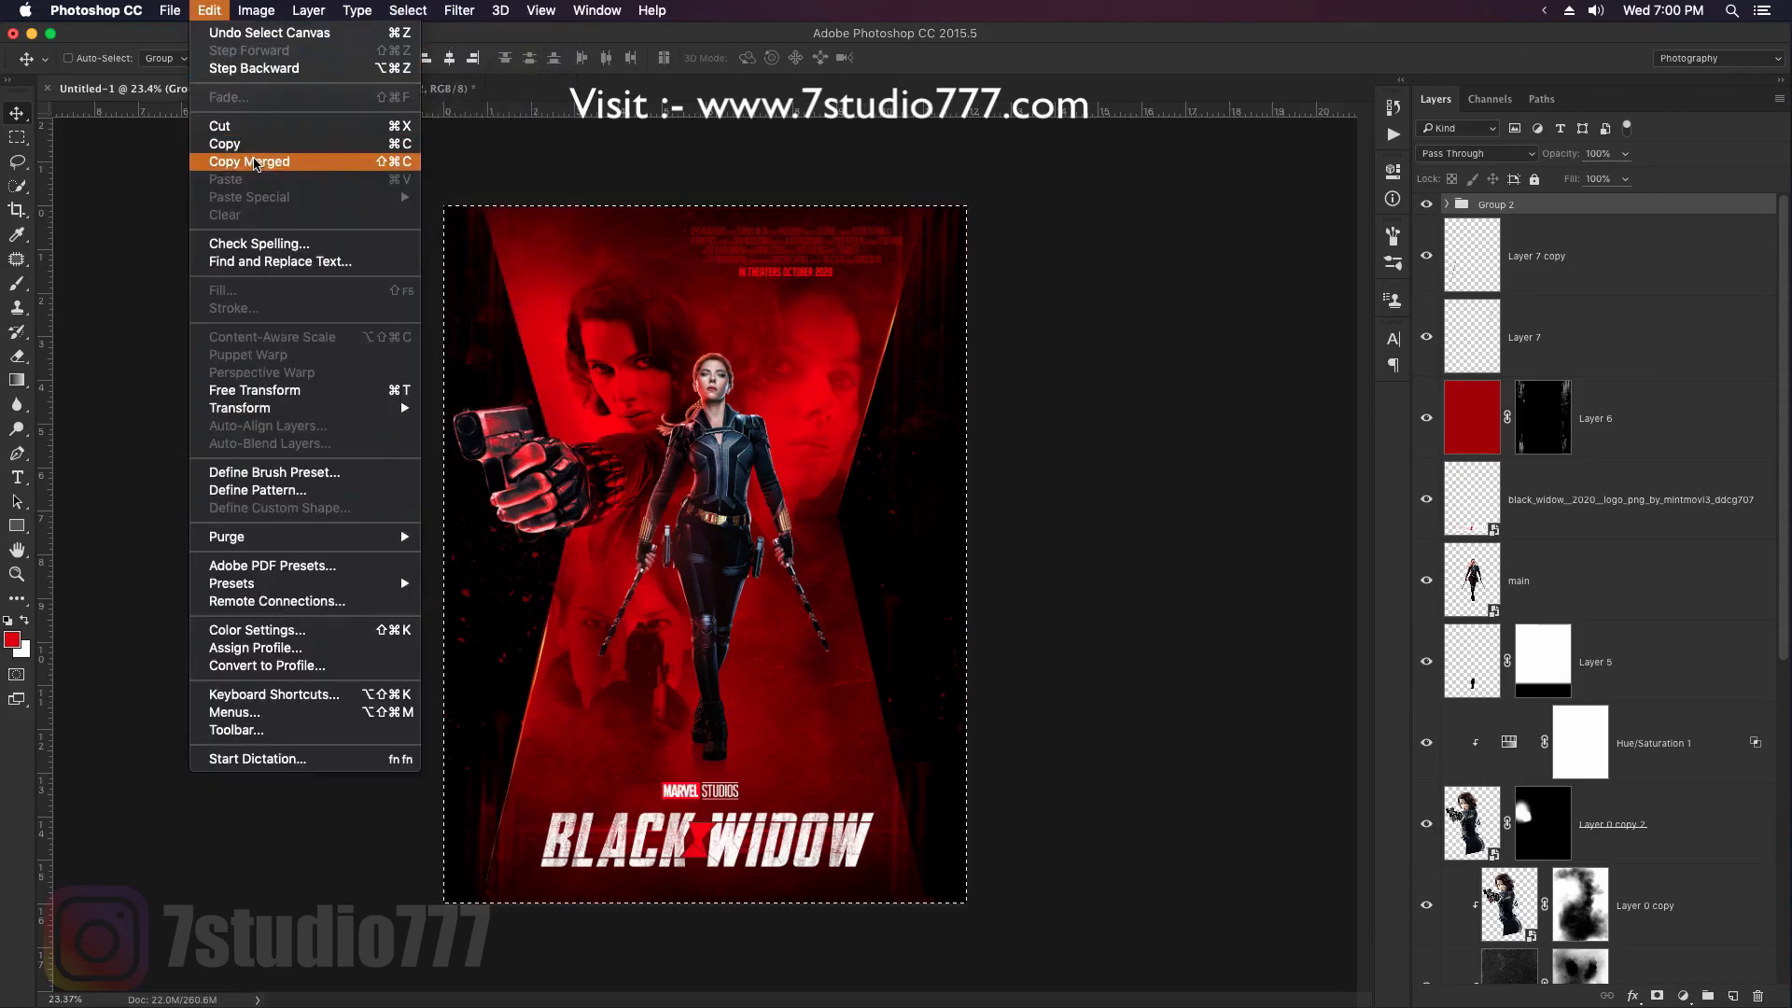
left_click(255, 161)
left_click(209, 10)
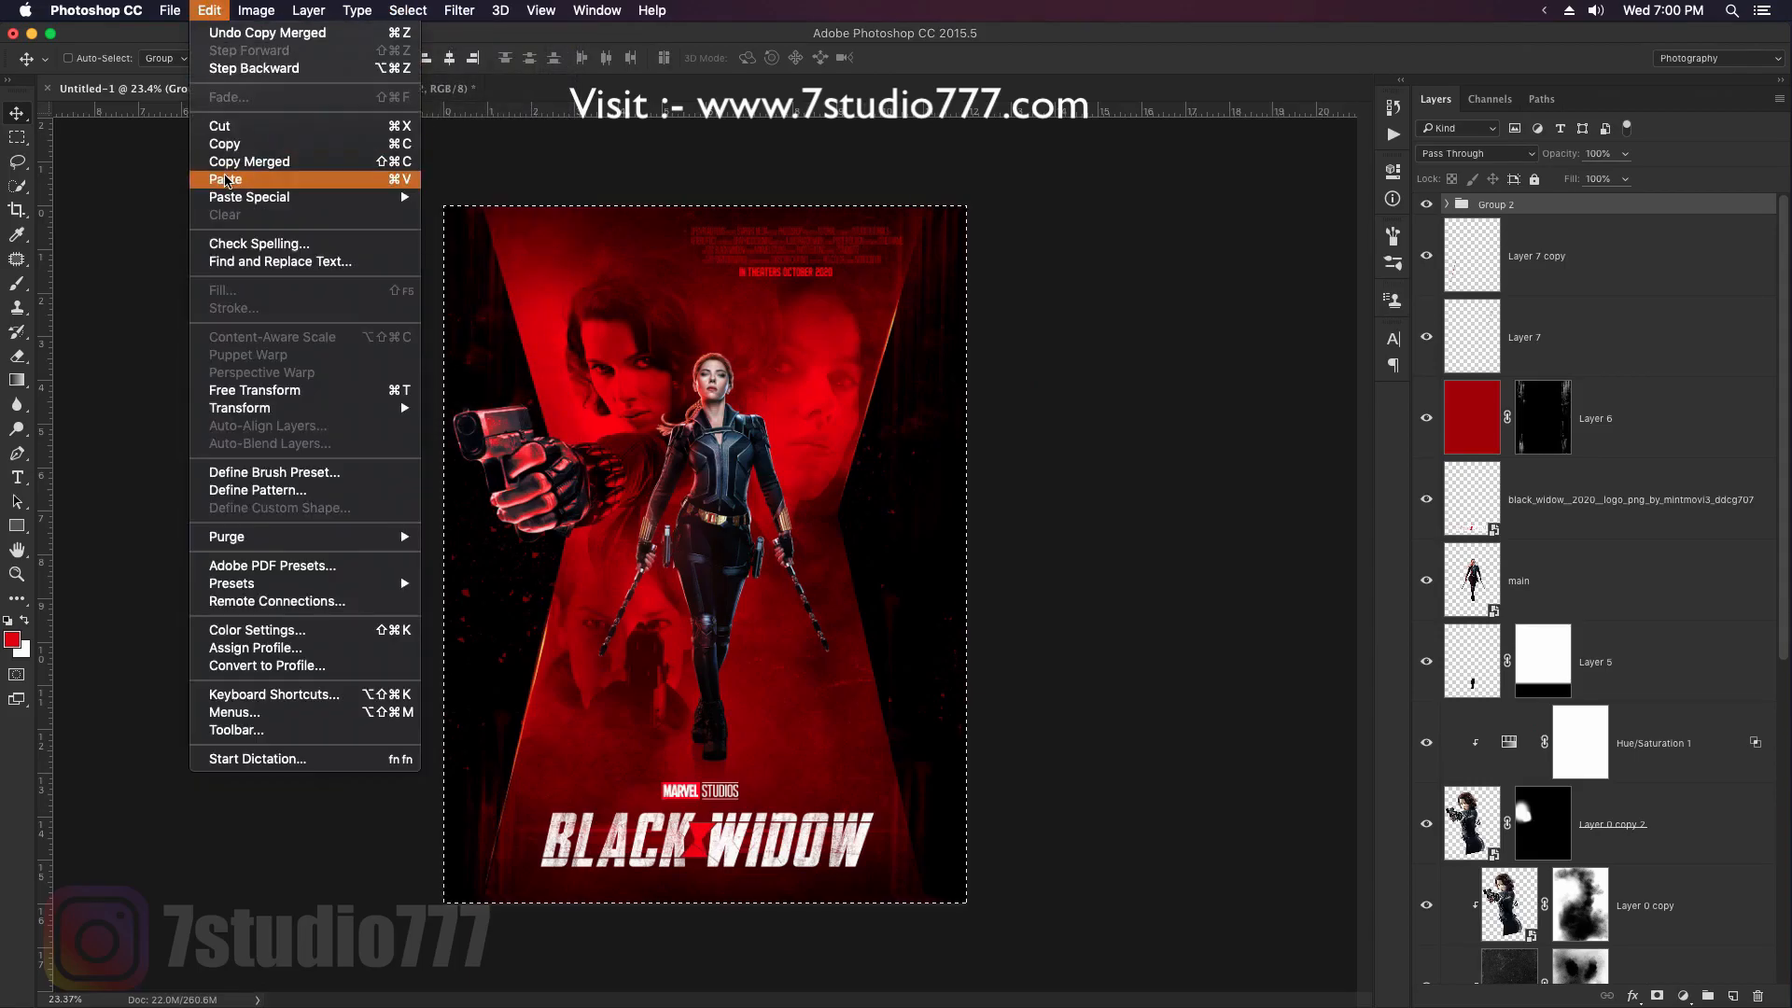
left_click(227, 179)
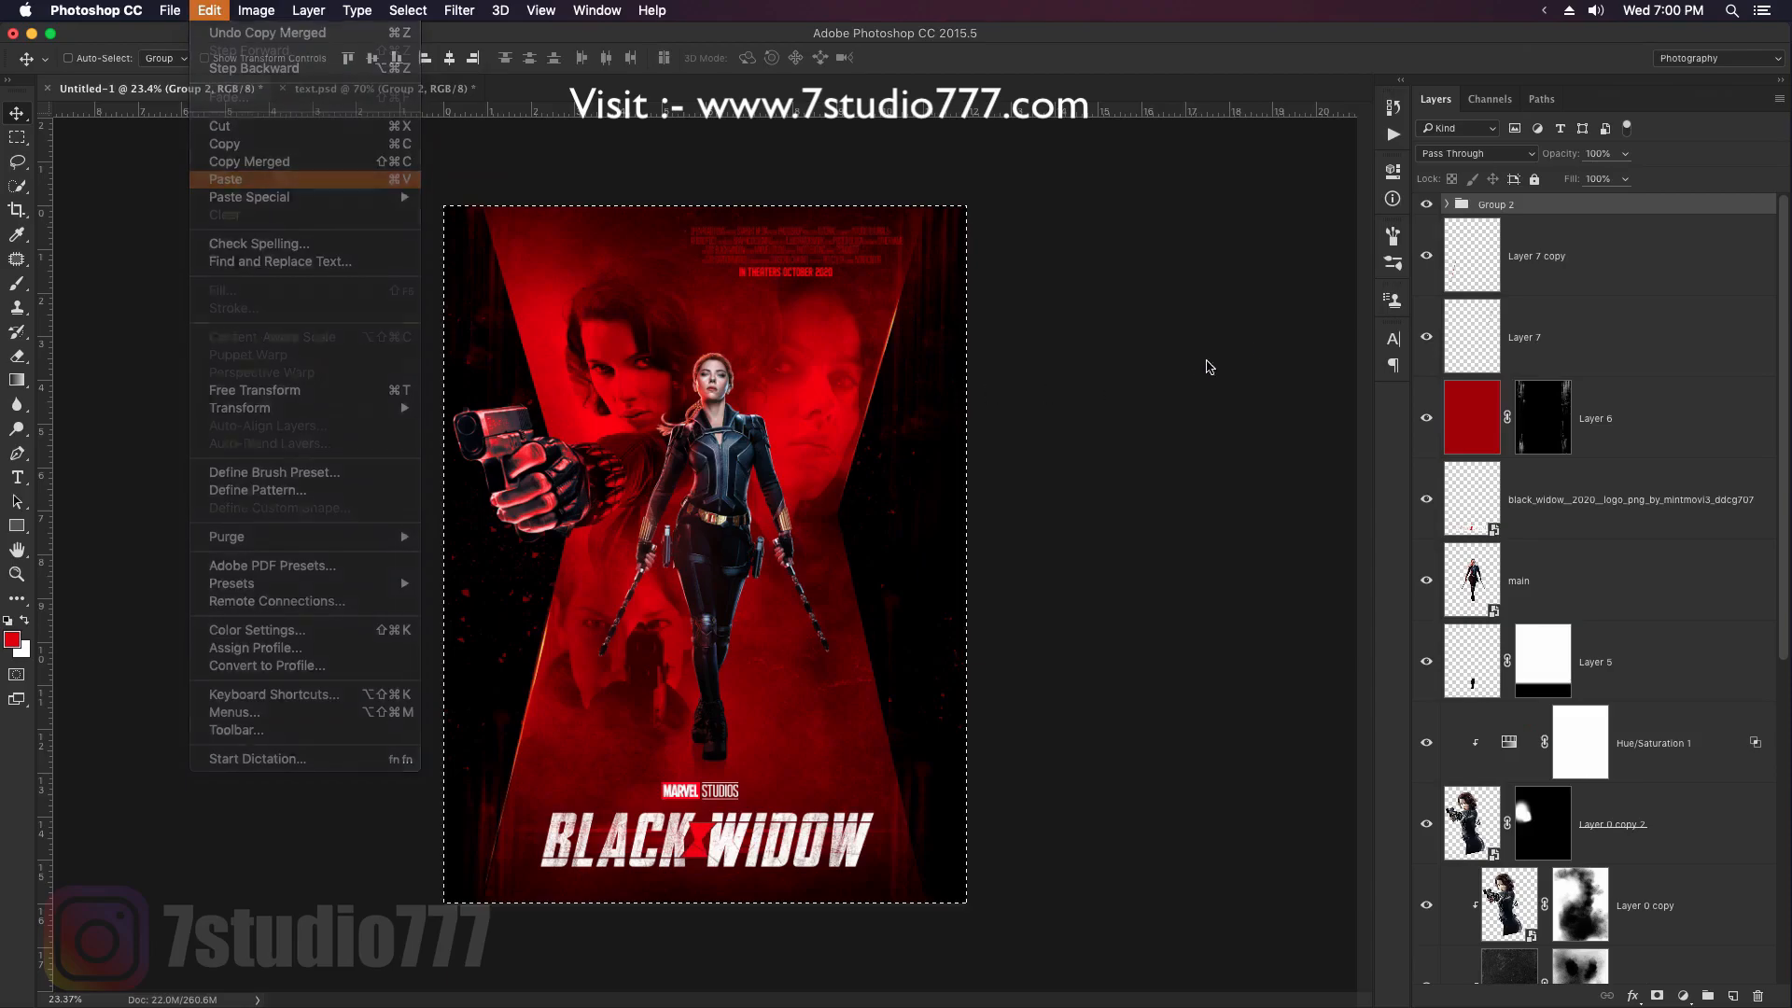
Open the Camera Raw filter on the merged layer and set Exposure to -0.35 and Highlights to +30
left_click(460, 10)
left_click(514, 126)
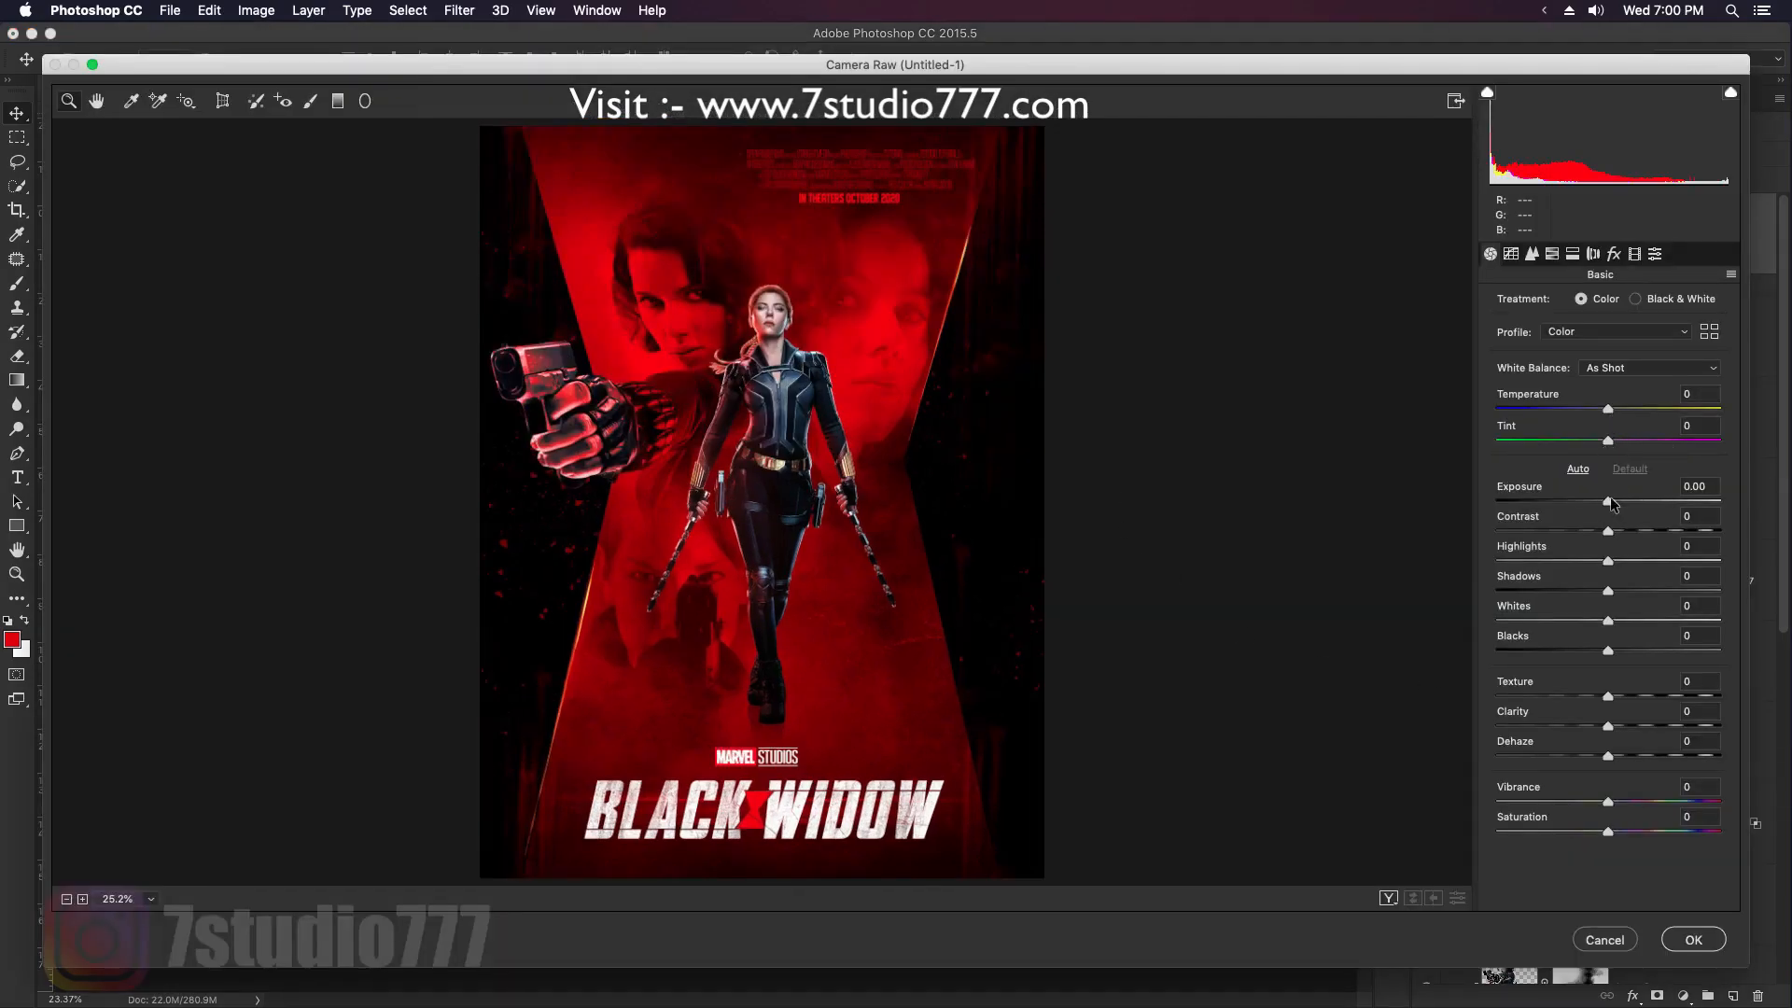
left_click_drag(1607, 502, 1645, 561)
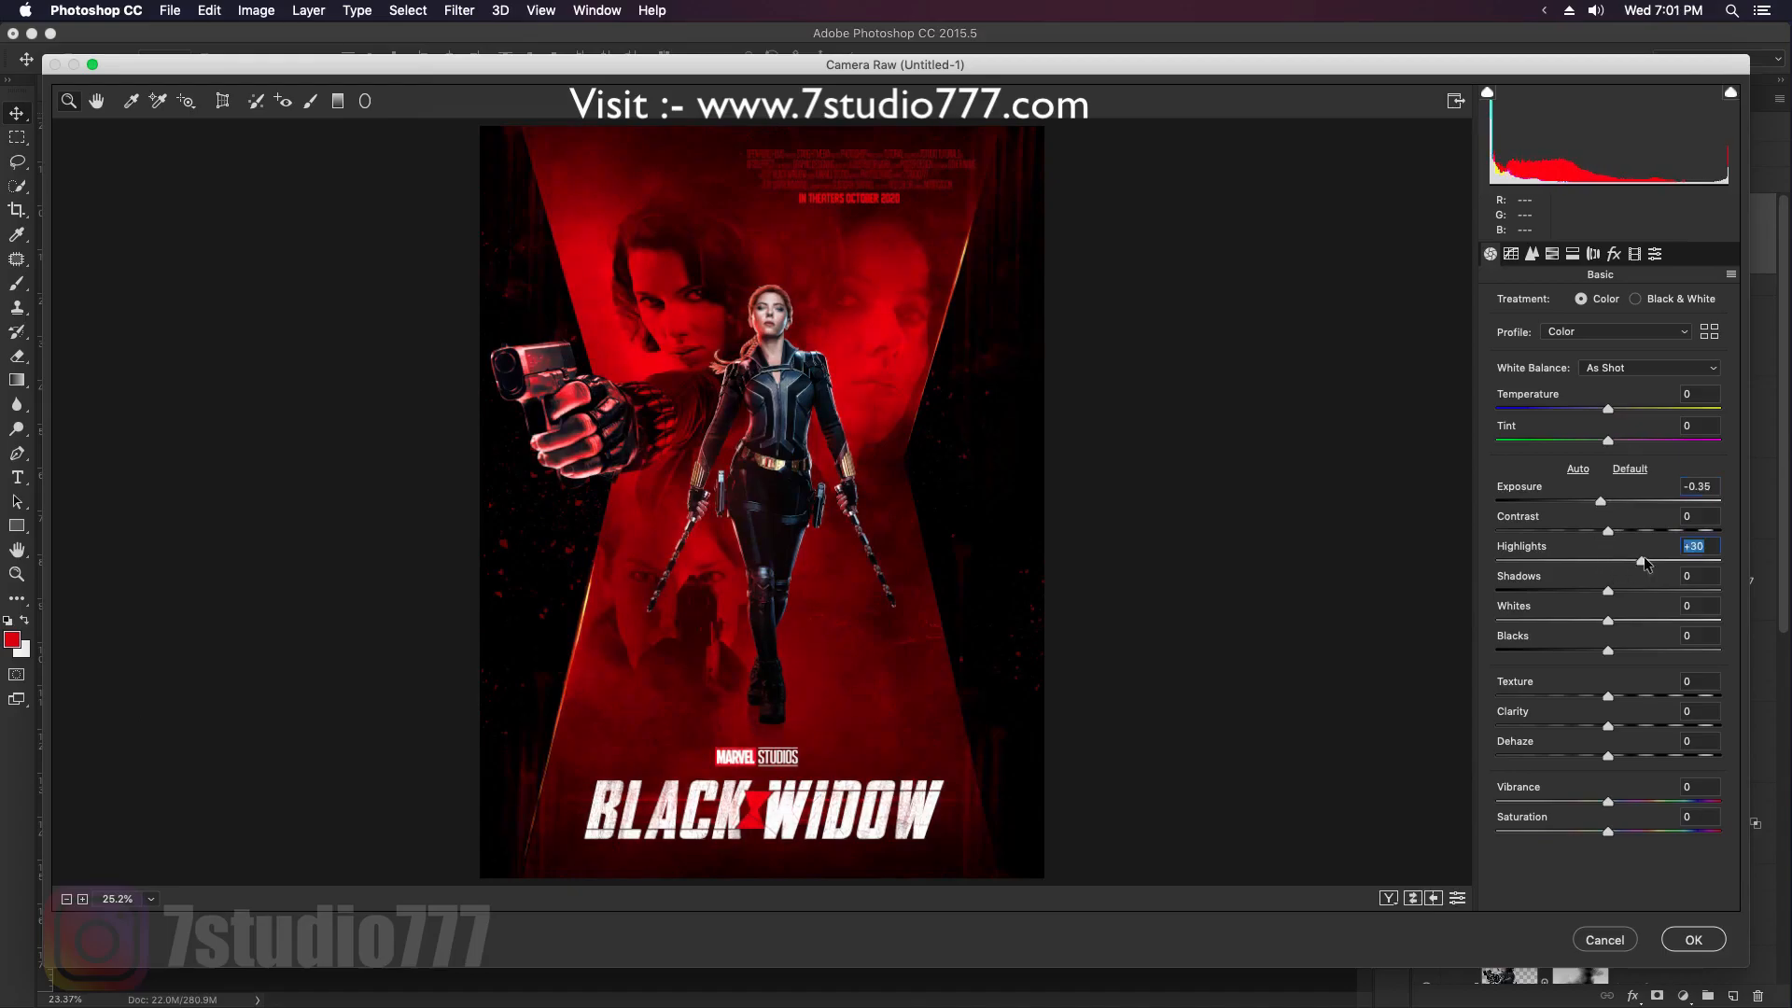
Sharpen the merged layer in Camera Raw with an Amount above 48 and Masking at 63, and apply the filter
left_click(1534, 253)
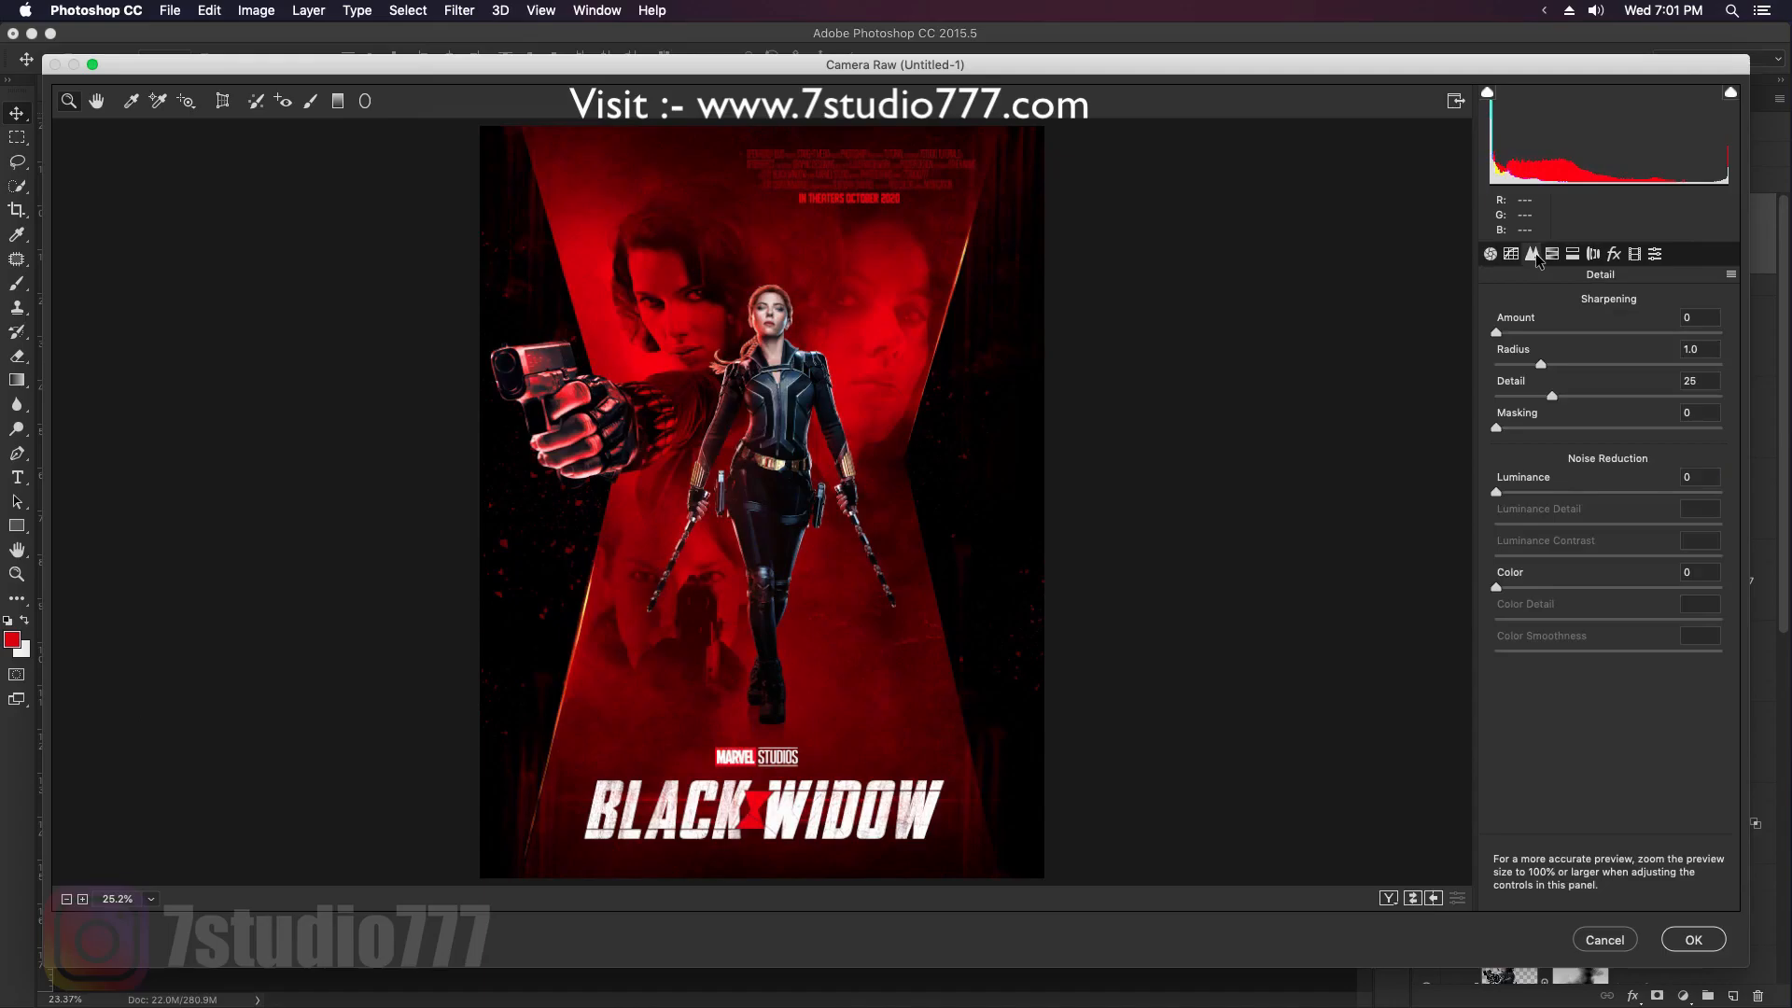
left_click_drag(1553, 338, 1560, 340)
key("alt")
left_click_drag(1497, 427, 1629, 435)
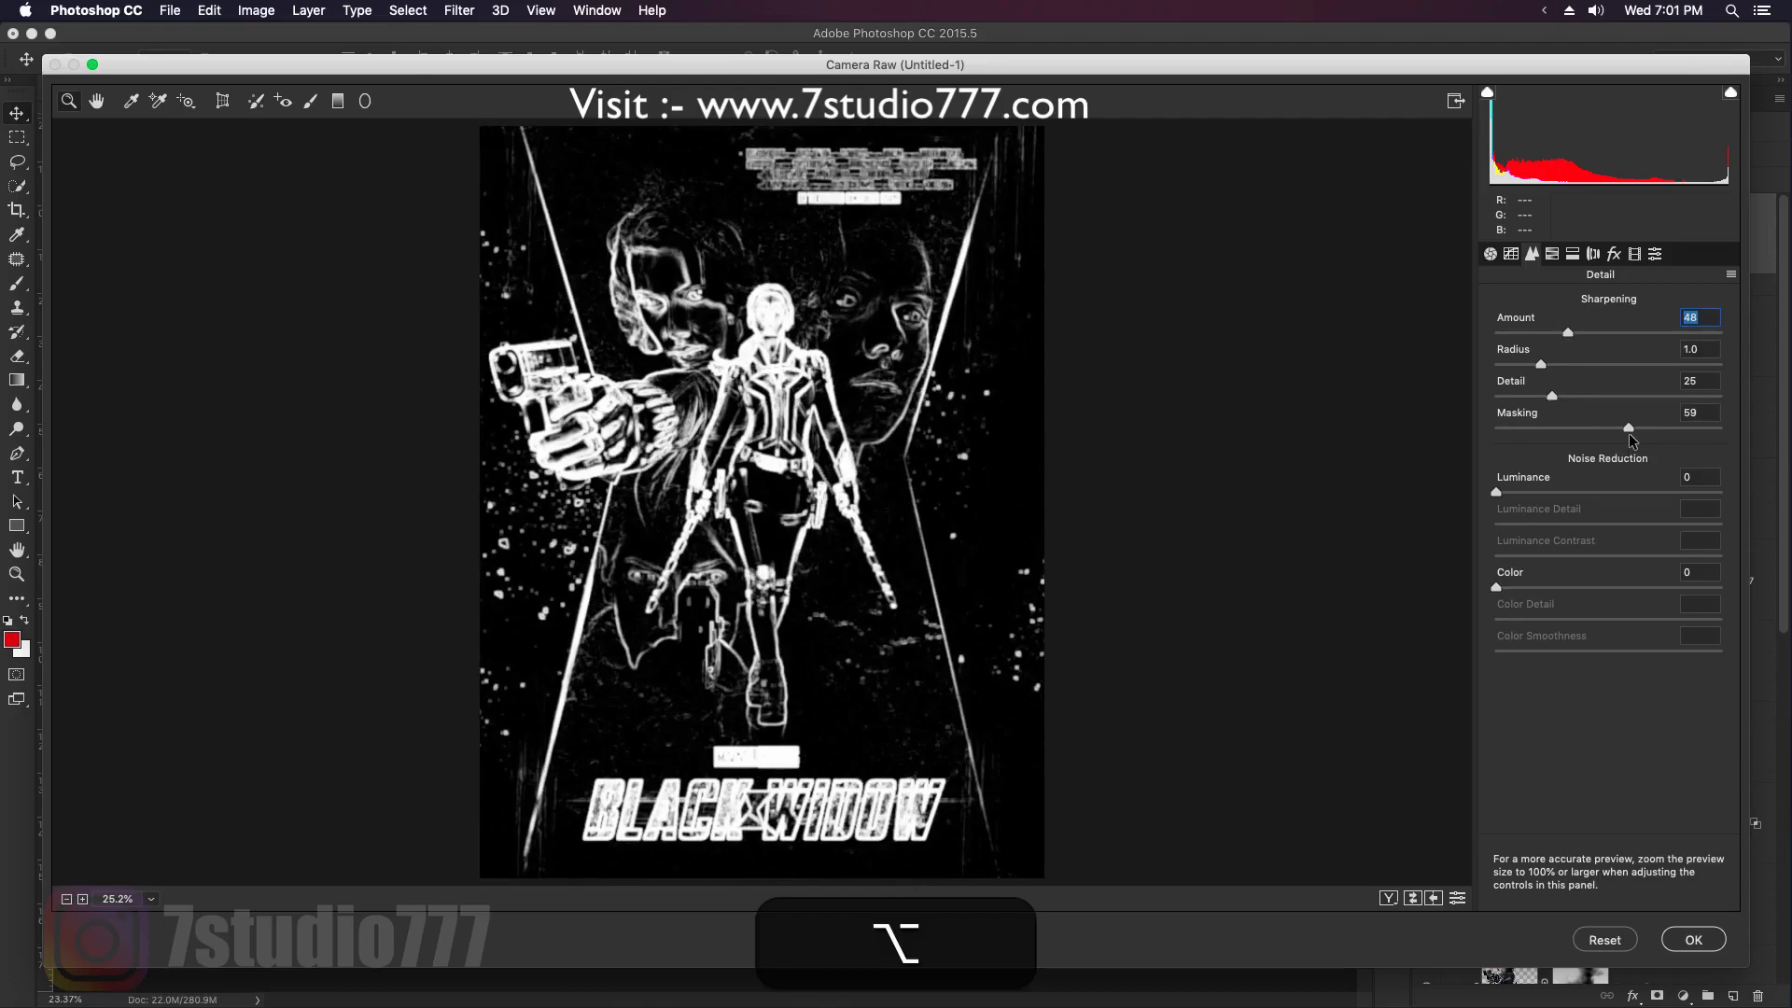
left_click_drag(1631, 438, 1637, 430)
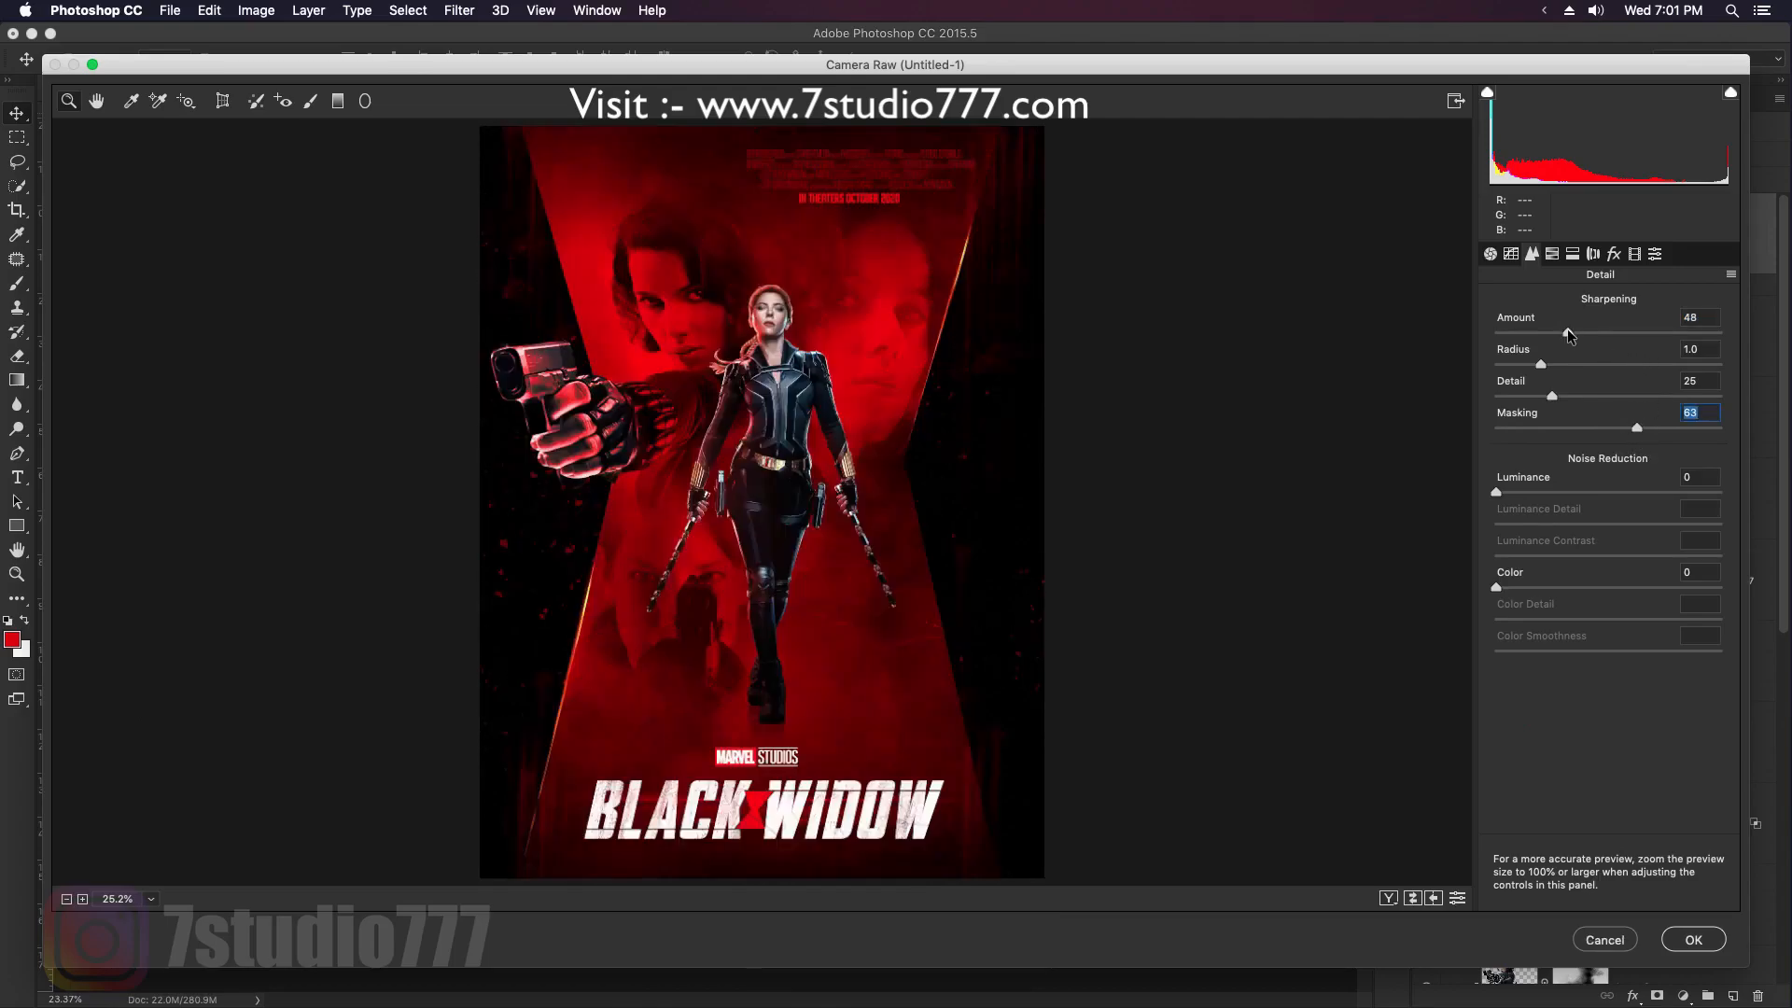
left_click_drag(1567, 332, 1587, 334)
left_click(1693, 941)
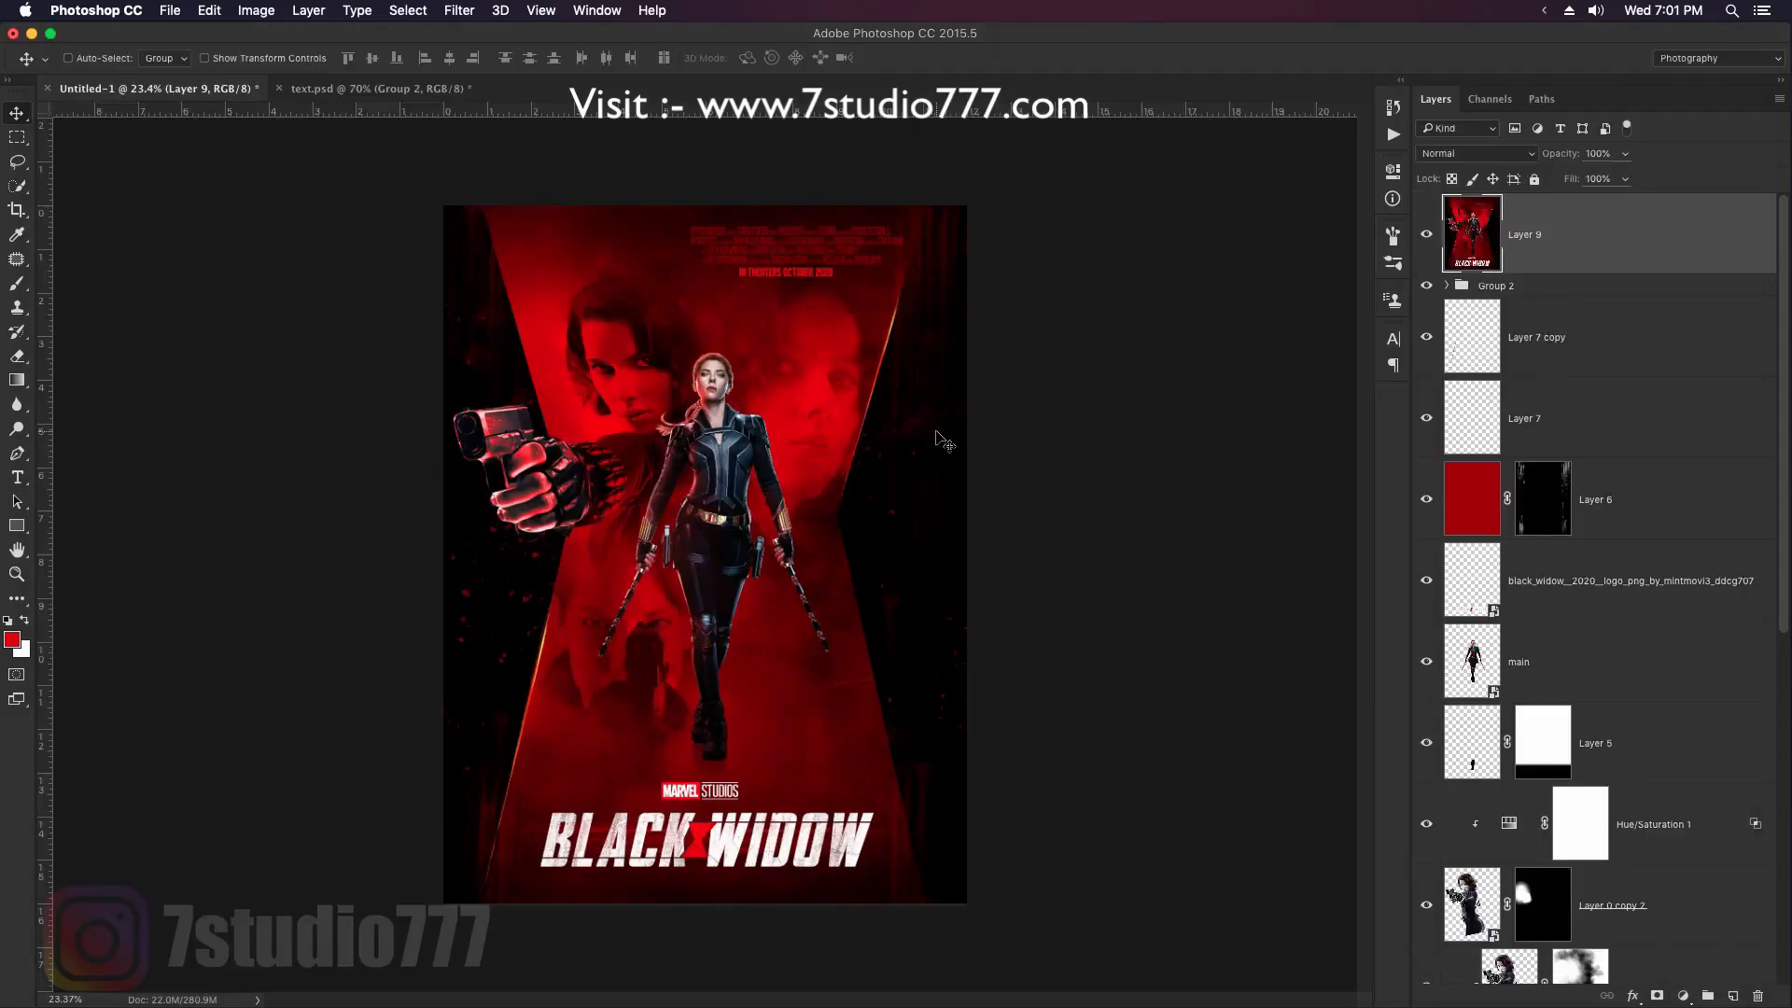